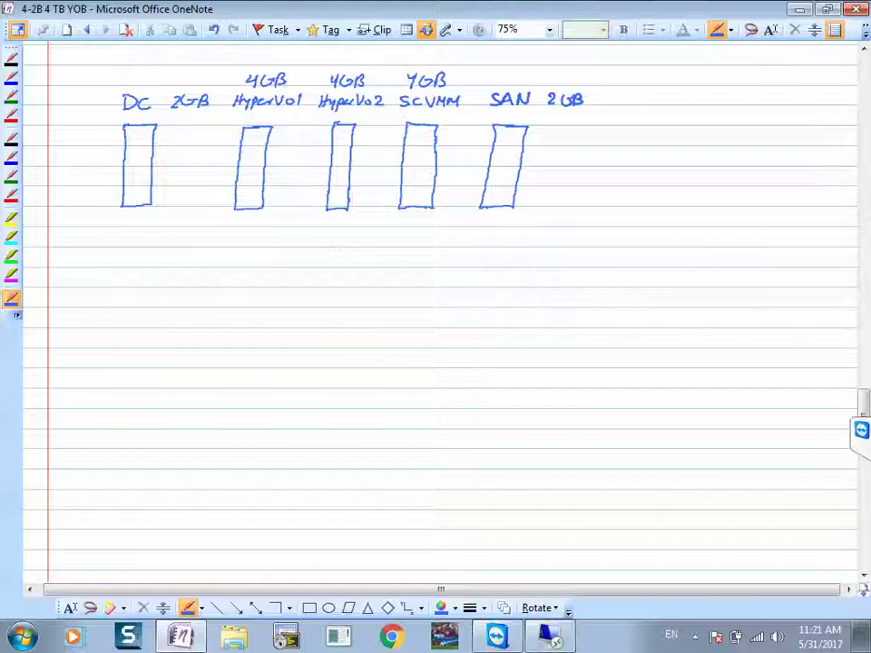
Step: Handwrite the subnet 192.168.2.0/24 below the lab diagram boxes
mouse_move(277, 253)
mouse_down()
mouse_move(278, 267)
mouse_move(287, 255)
mouse_move(323, 266)
mouse_up()
click(316, 265)
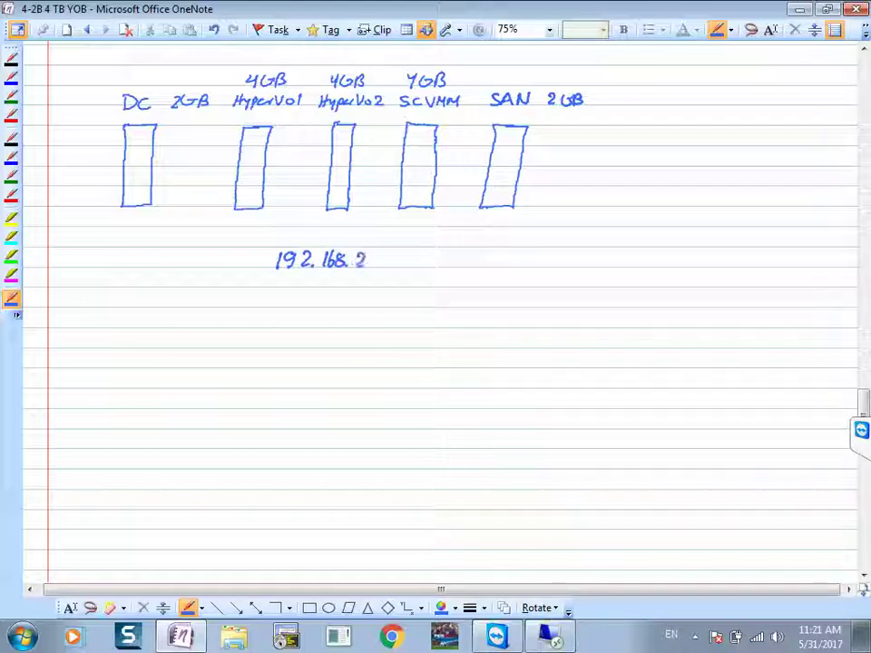
click(370, 265)
drag(381, 258, 414, 261)
drag(411, 254, 410, 266)
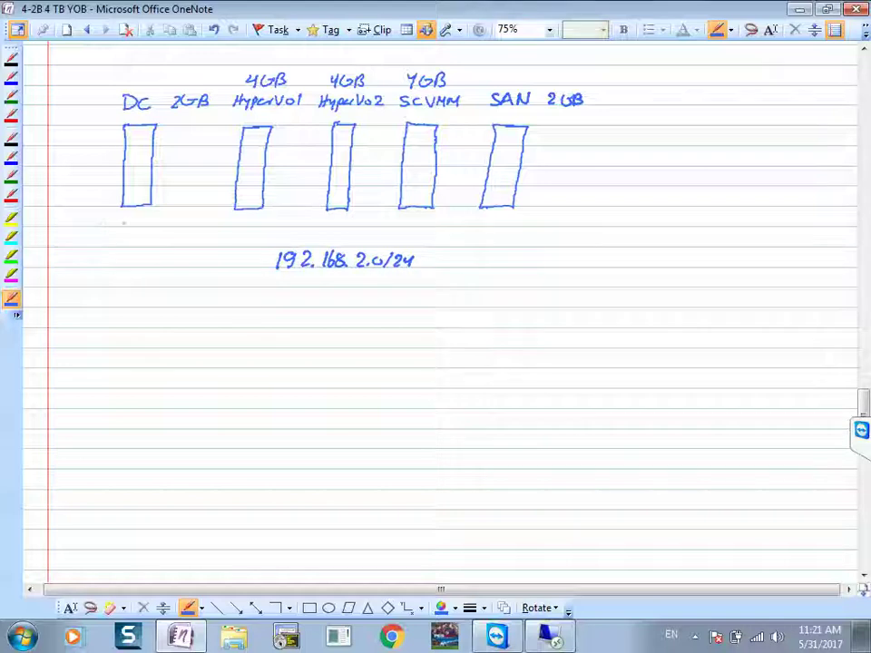
Step: Label the DC, HyperVo1, HyperVo2, SCVMM and SAN boxes .250, .240, .241, .251 and .254
drag(144, 218, 152, 227)
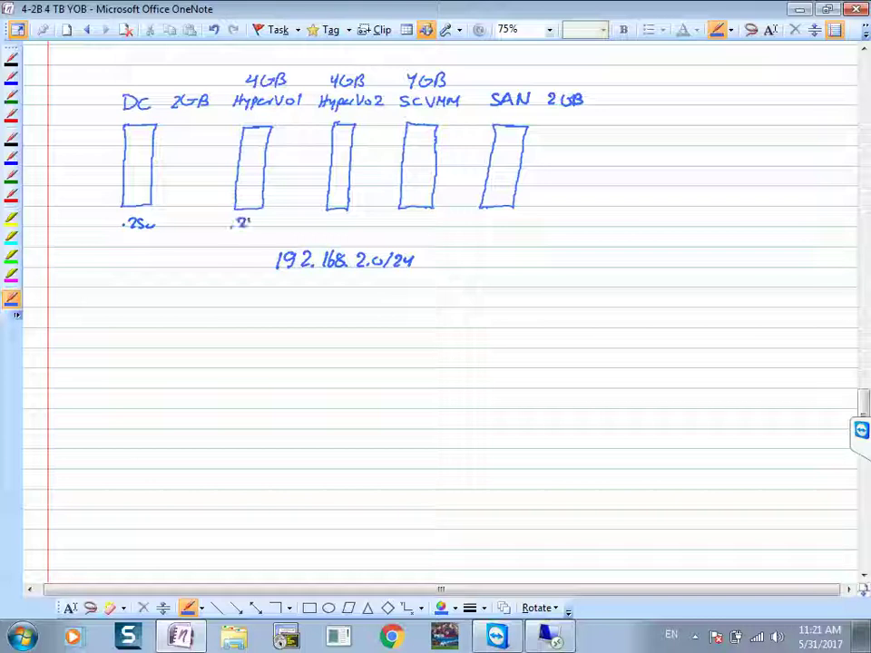
click(262, 223)
drag(243, 217, 259, 220)
drag(332, 215, 344, 225)
drag(406, 217, 419, 216)
drag(424, 215, 424, 226)
click(484, 224)
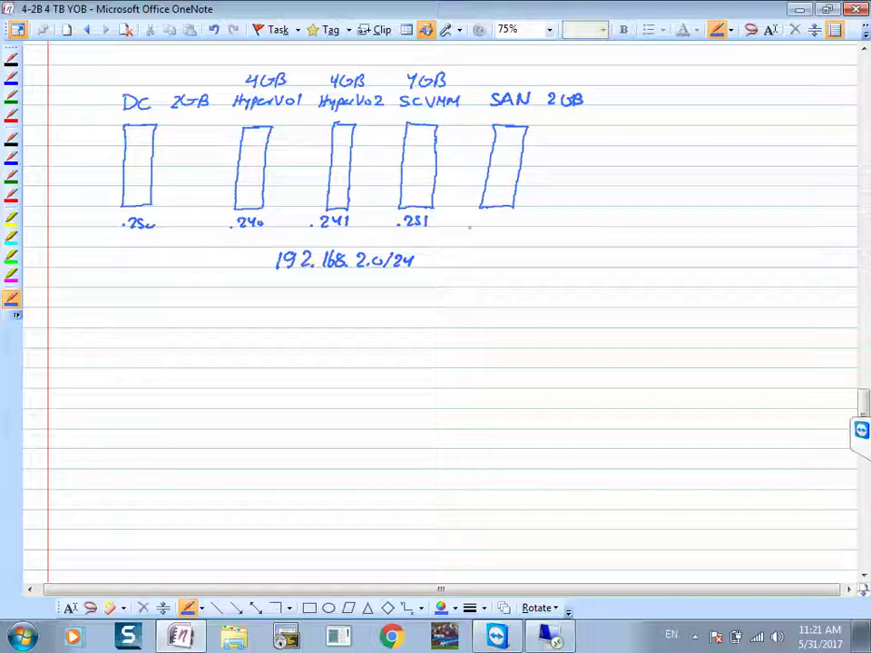
mouse_move(485, 218)
mouse_down()
mouse_move(494, 227)
mouse_move(519, 215)
mouse_up()
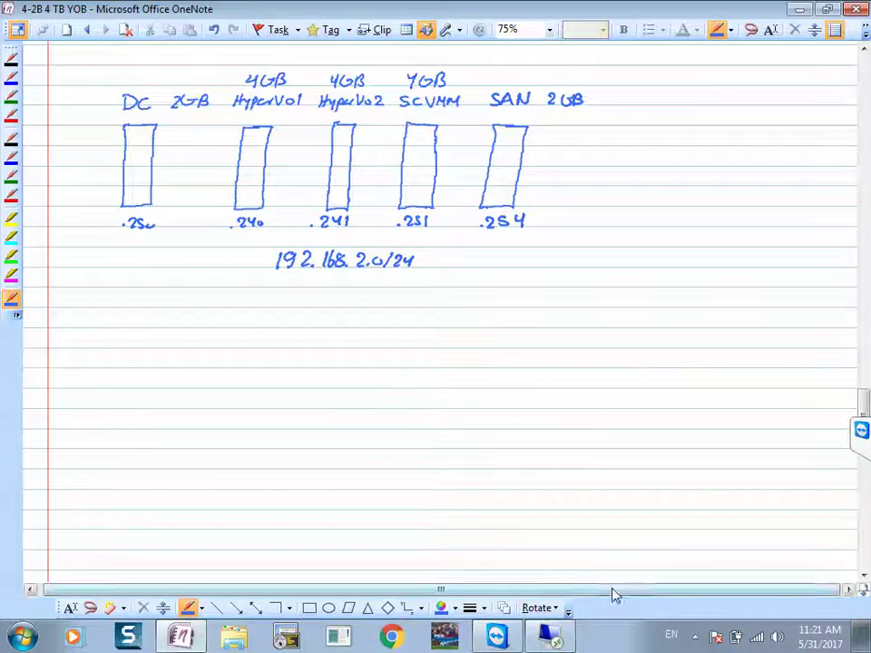
Step: Maximize the Remote Desktop session and browse Explorer to VM (D:) > VM > Original > 2k12
click(550, 638)
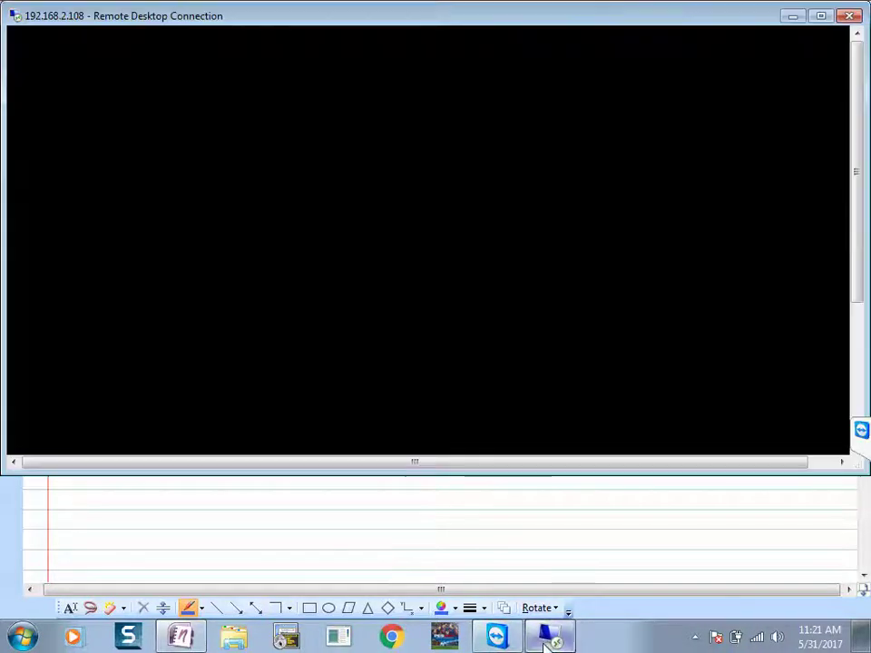
click(820, 15)
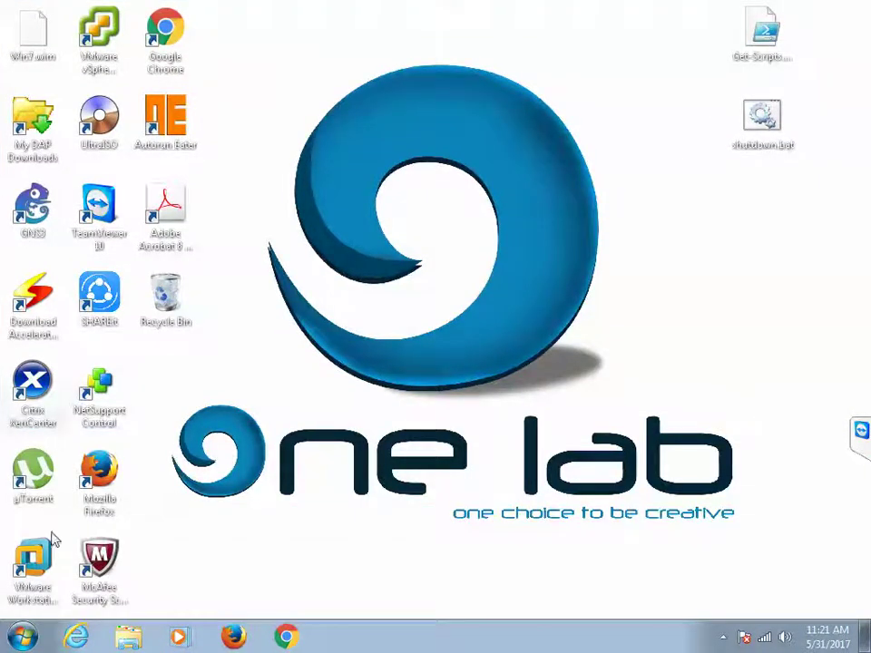
click(128, 639)
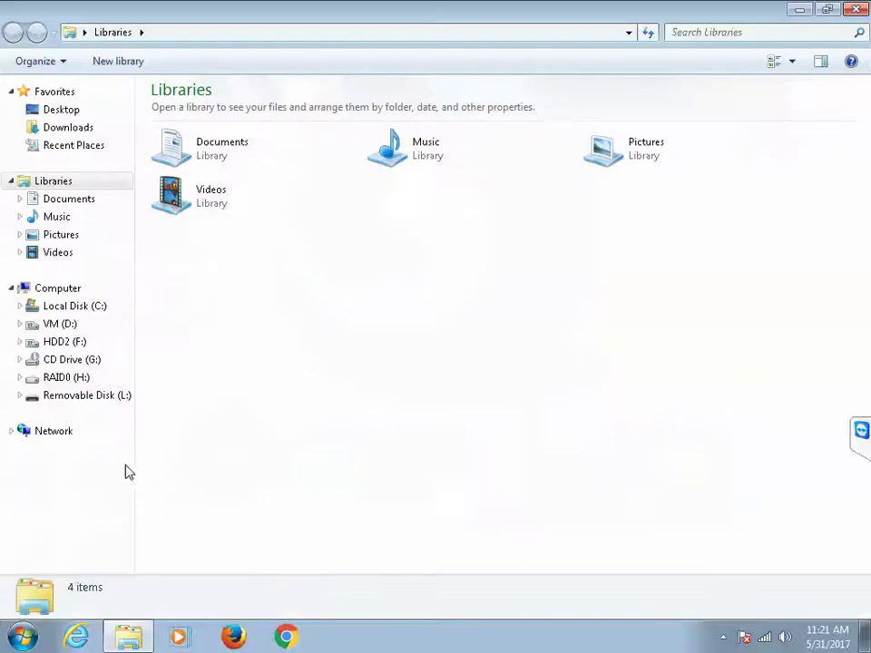
click(55, 325)
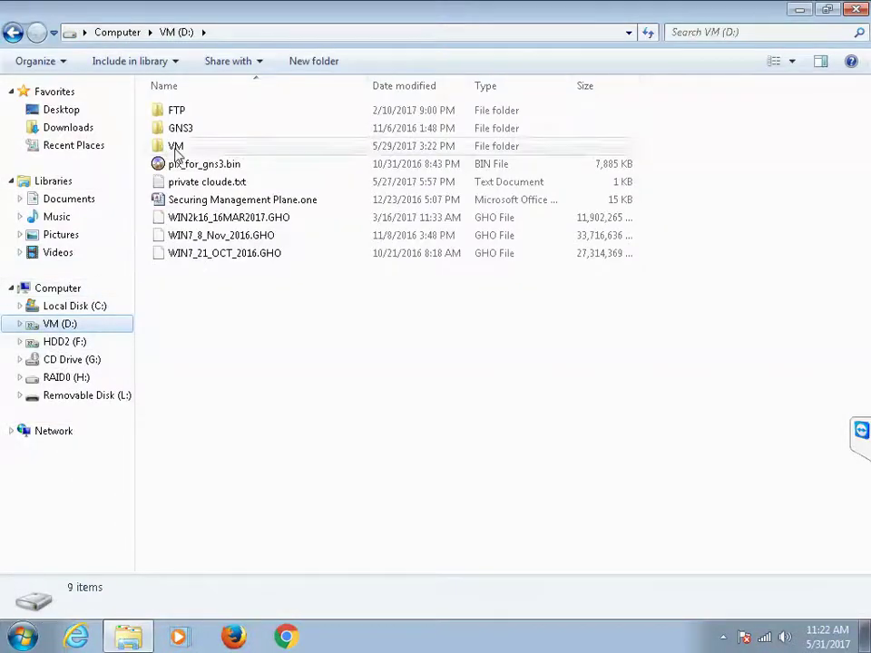
double_click(176, 147)
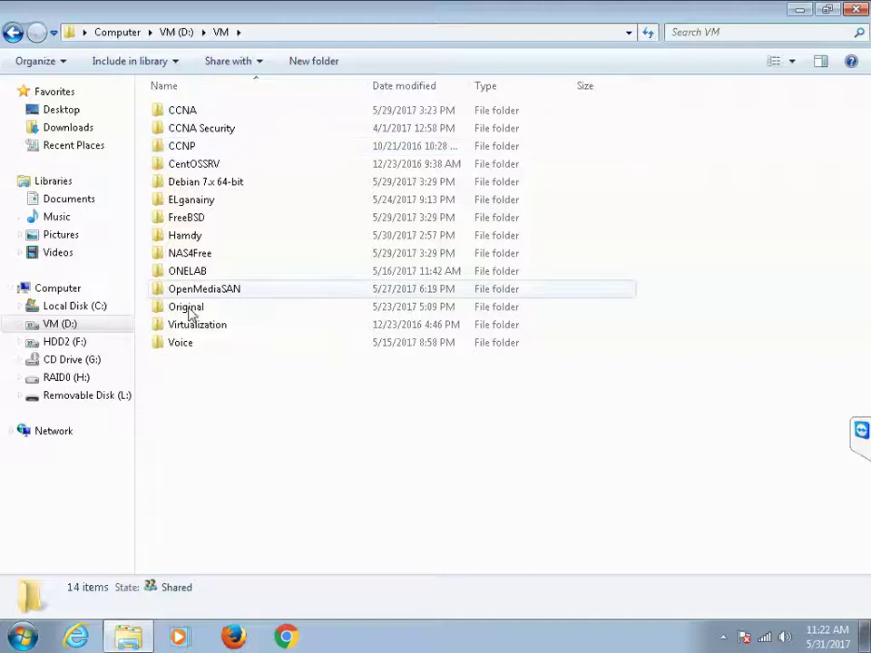
double_click(186, 308)
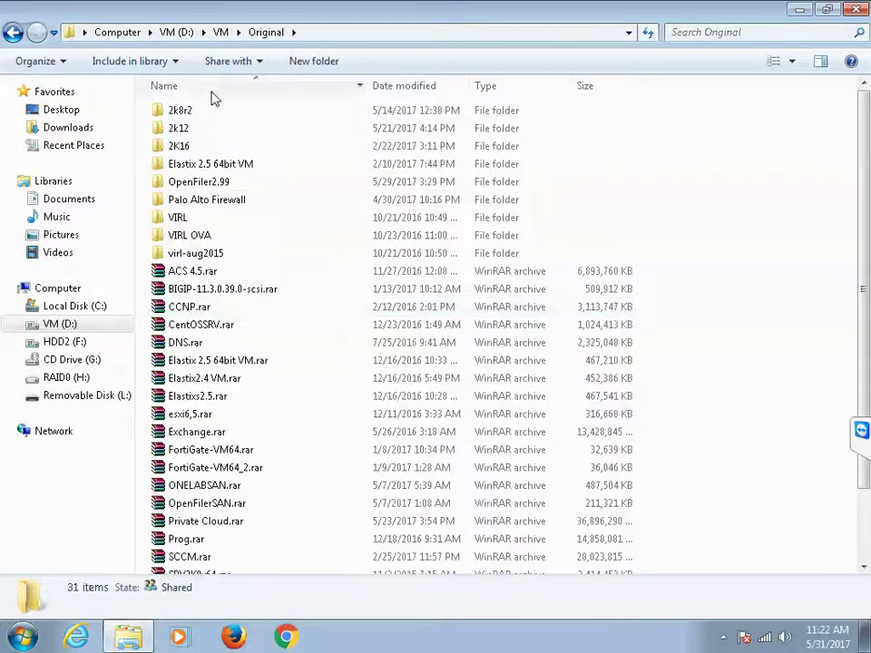
double_click(179, 130)
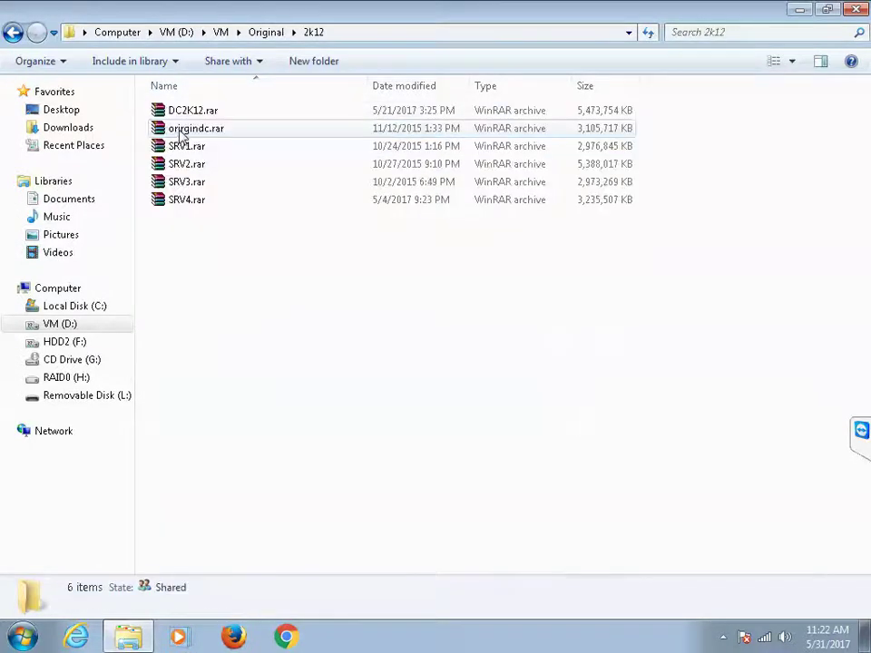
Step: Look through the archives DC2K12.rar to SRV4.rar and right-click DC2K12.rar
click(192, 113)
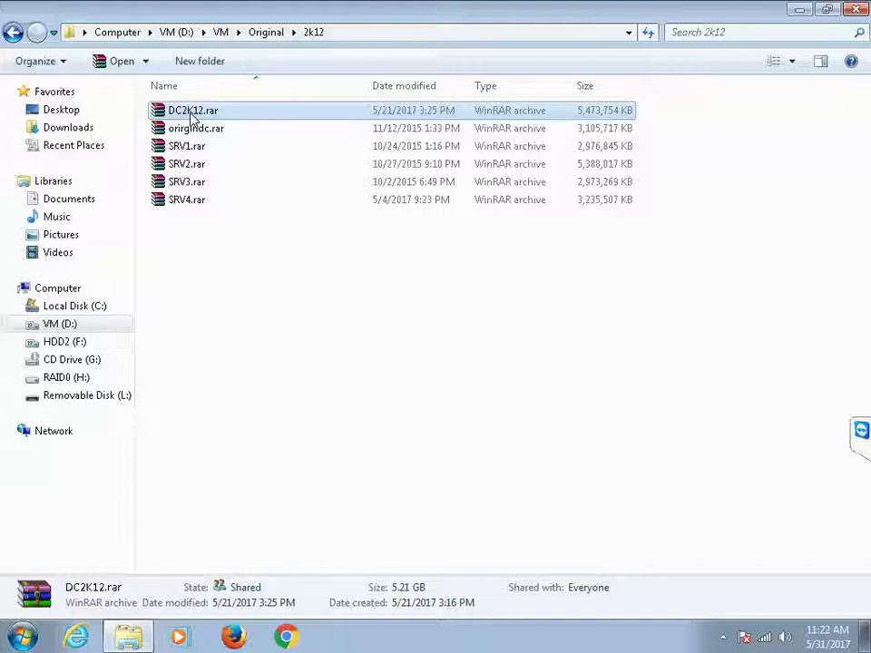
click(189, 147)
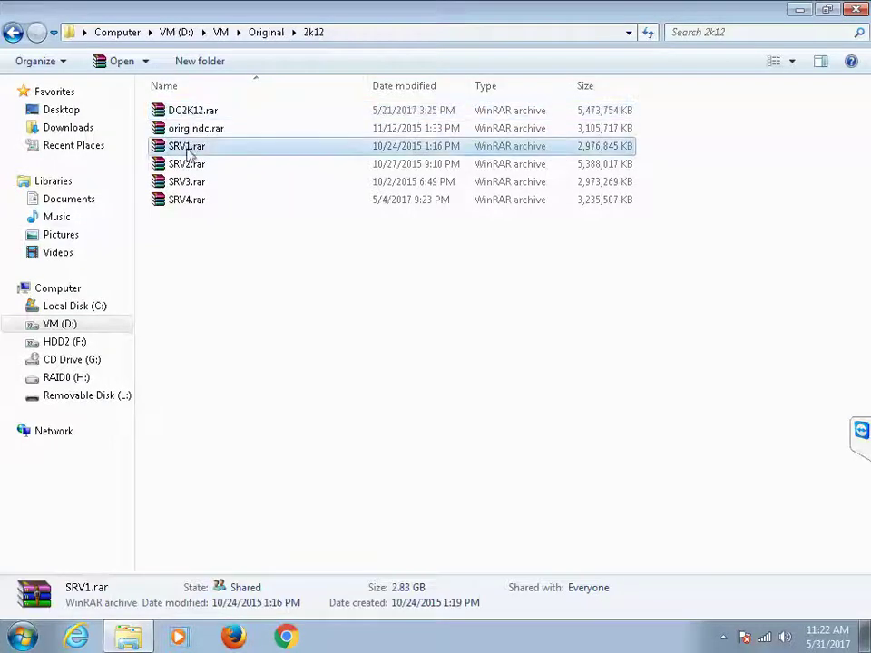
key(Down)
key(Down)
key(Down)
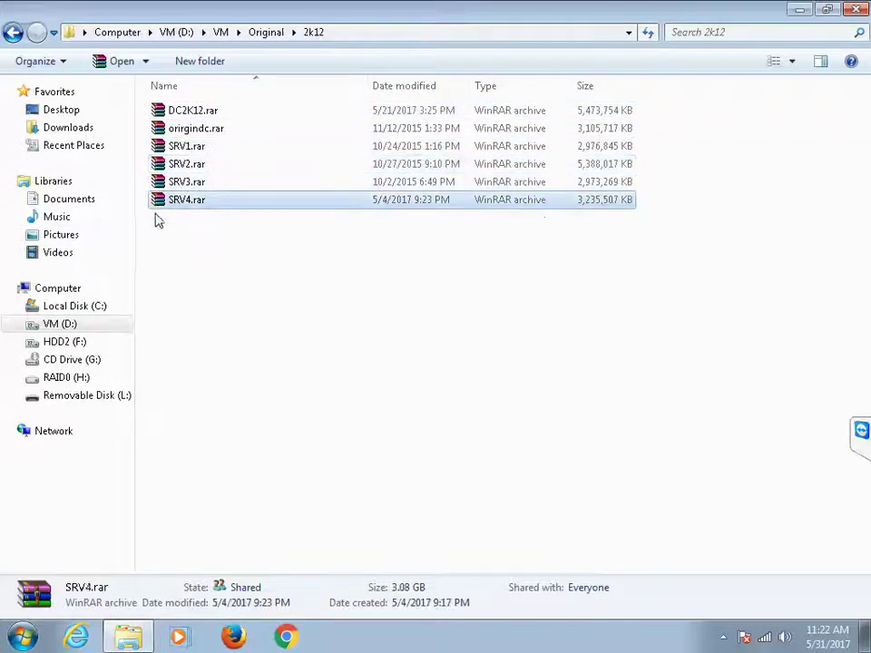
right_click(191, 115)
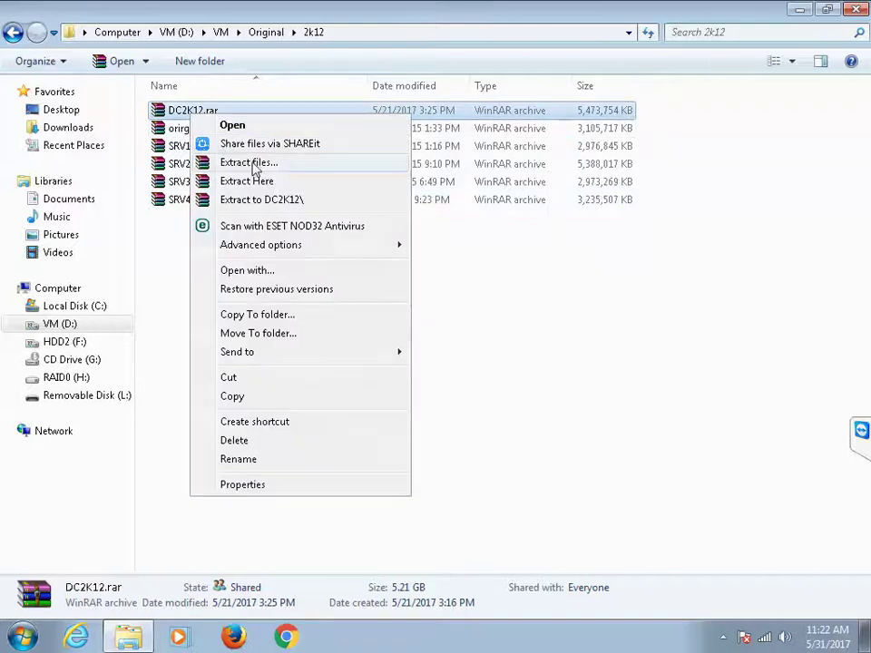
Step: Extract DC2K12.rar into a new D:\VM\Moustafa folder and minimize the progress window
click(250, 165)
double_click(503, 284)
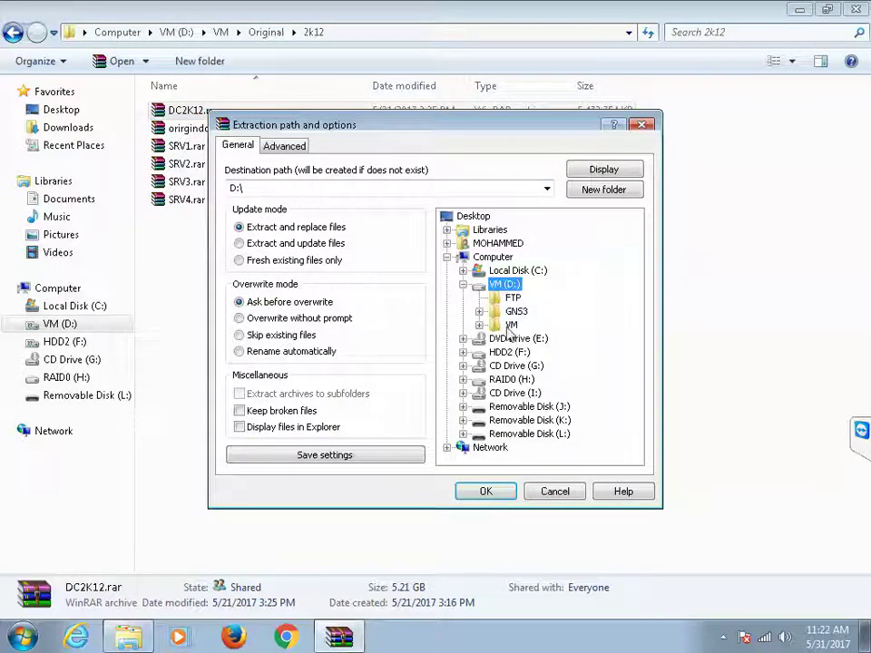
double_click(507, 326)
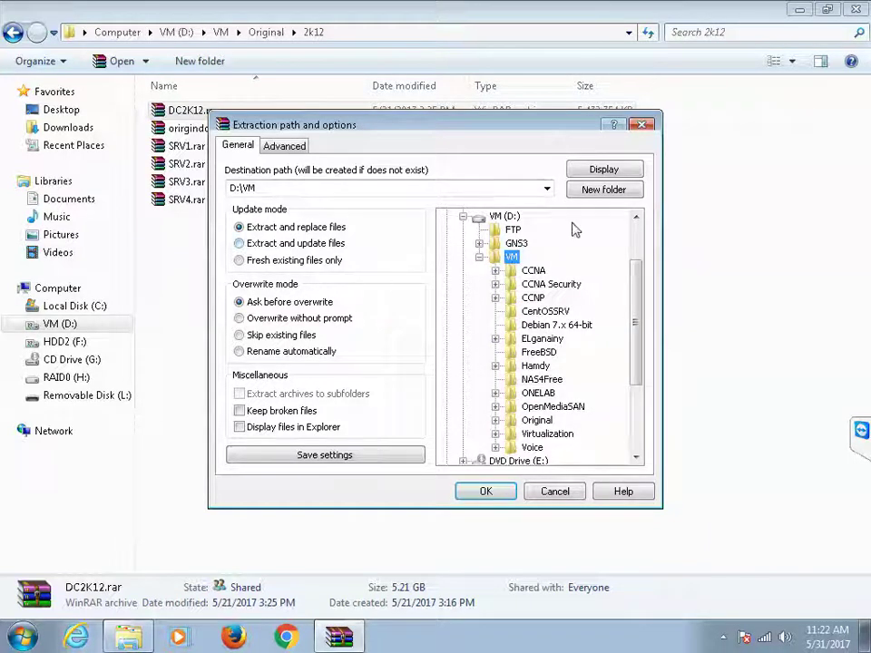
click(600, 193)
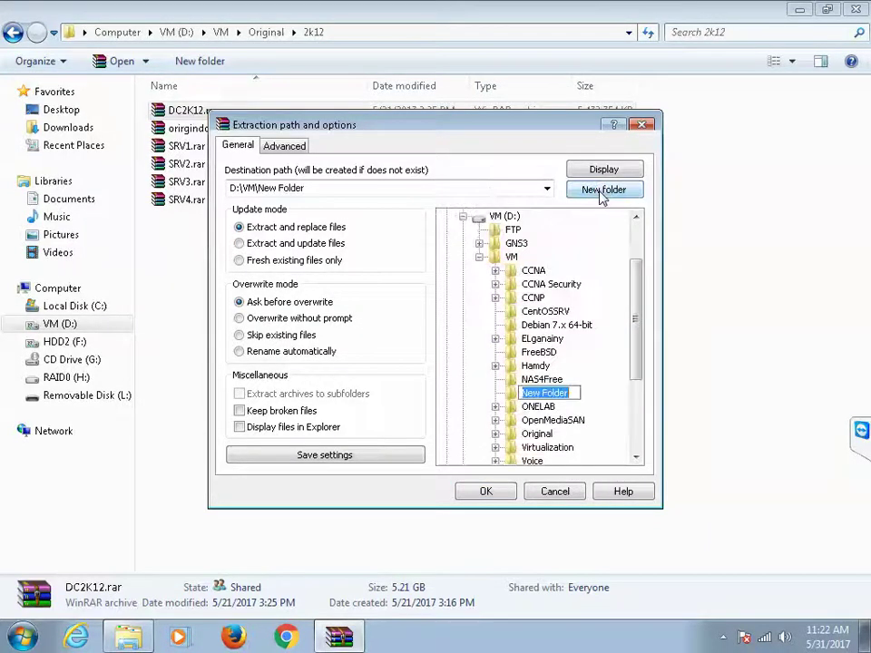
text(mO)
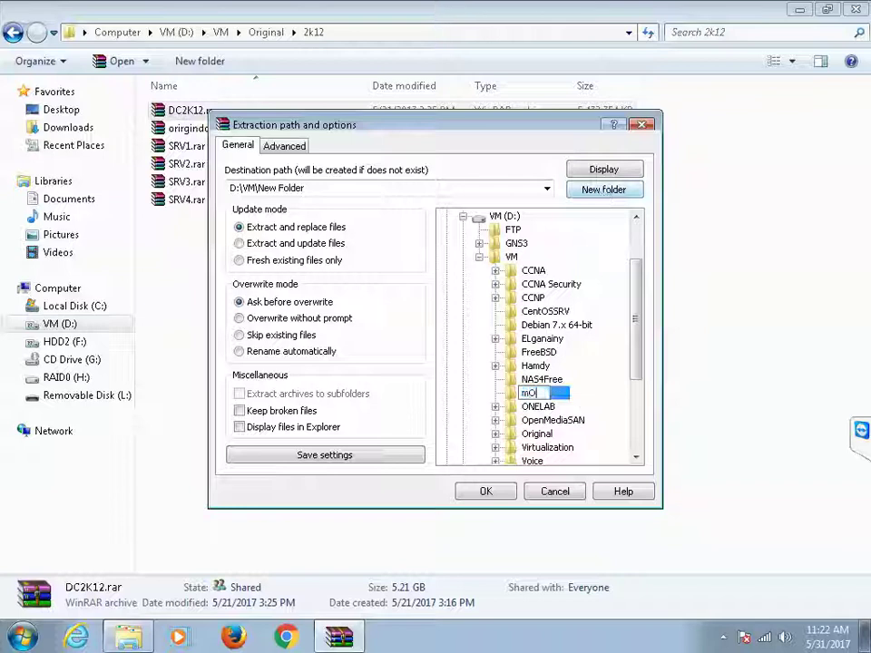
text(USTAFA)
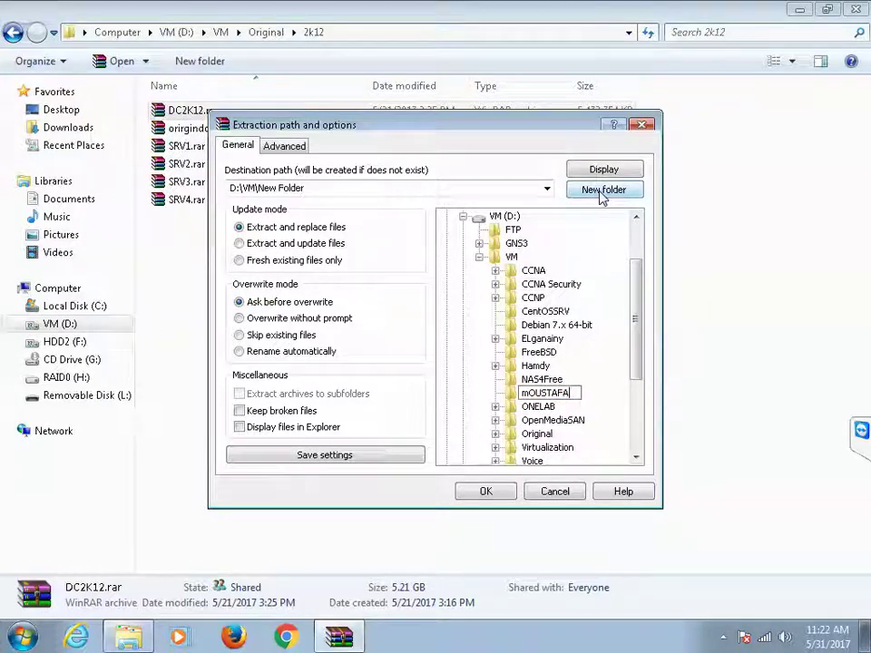
key(shift+Home)
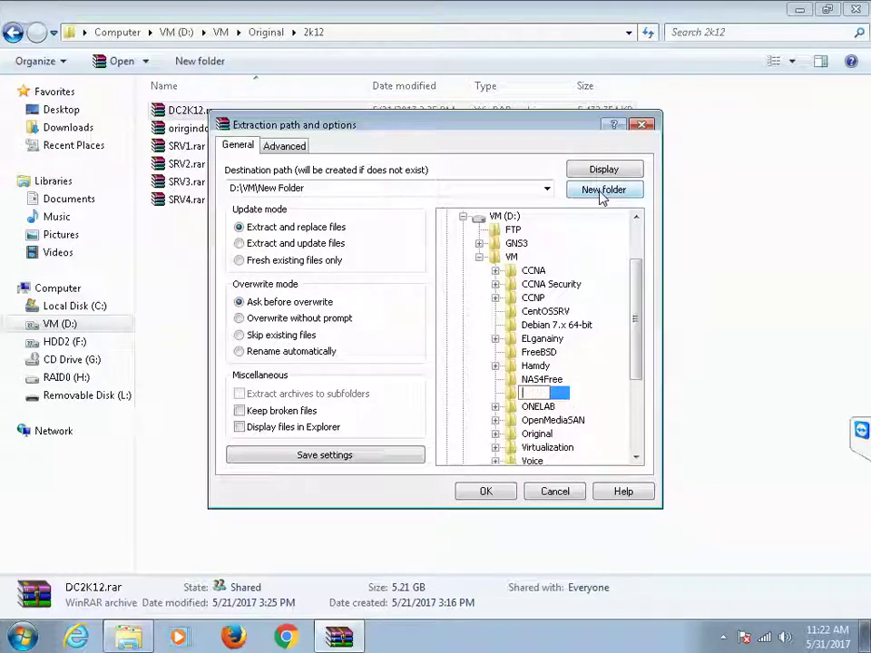
text(Mousta)
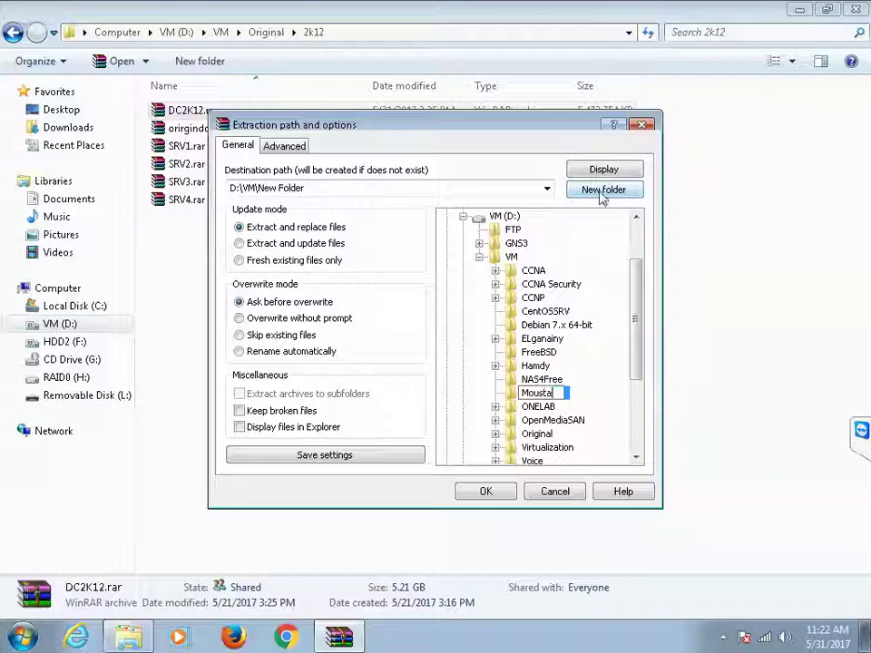
text(fa)
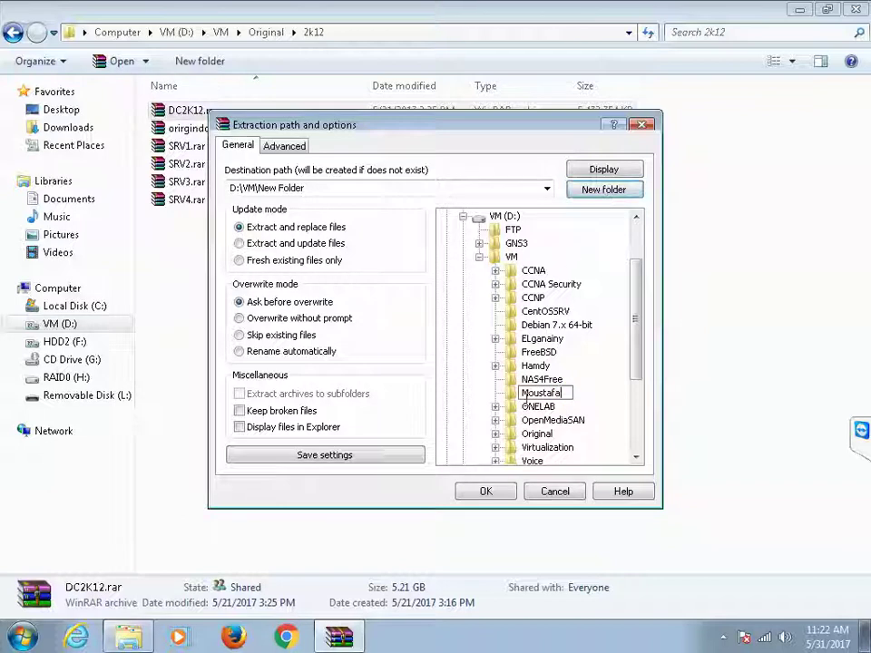
key(Return)
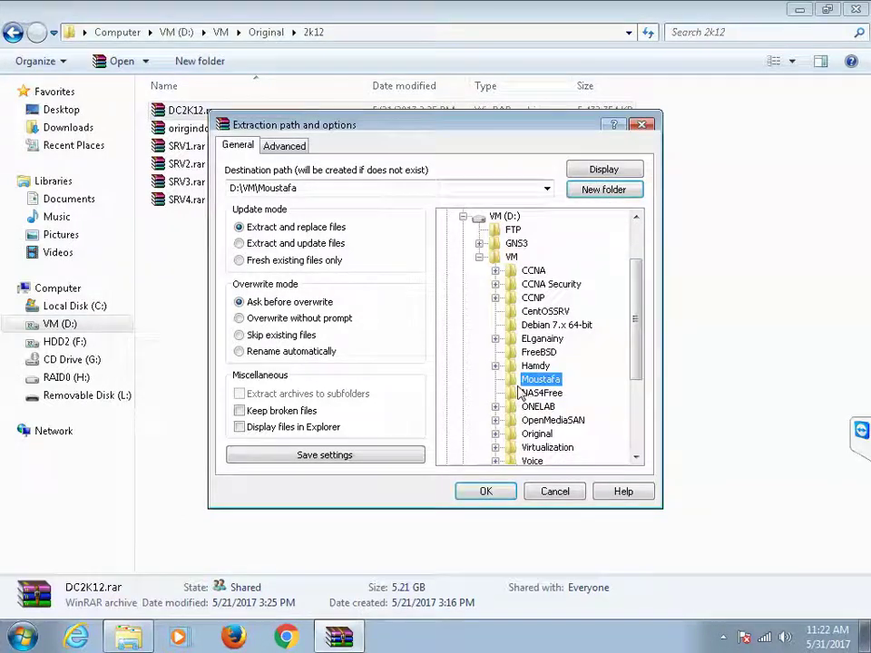
click(492, 497)
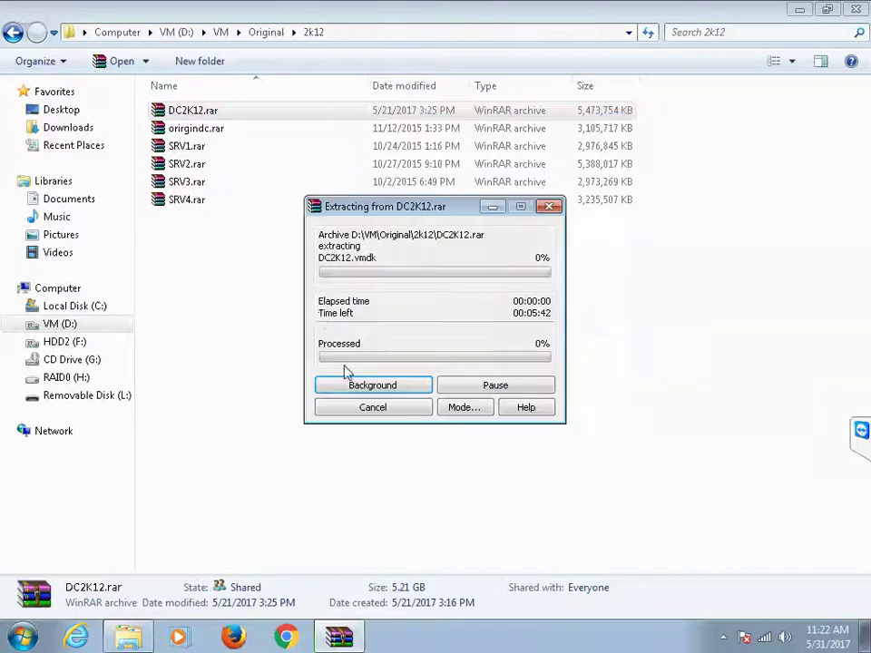
click(493, 207)
Step: Extract SRV1.rar into D:\VM\Moustafa
right_click(186, 146)
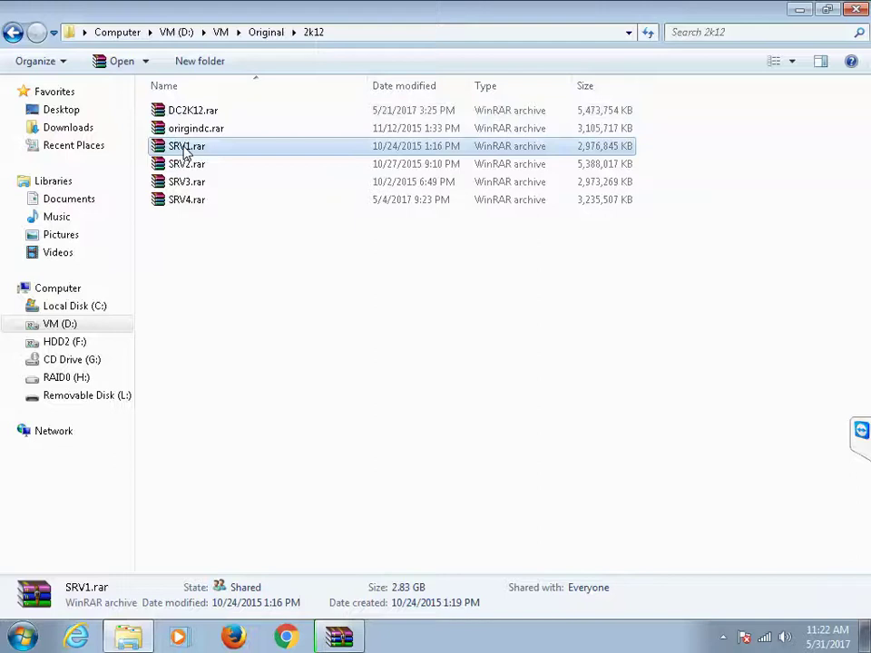
click(238, 195)
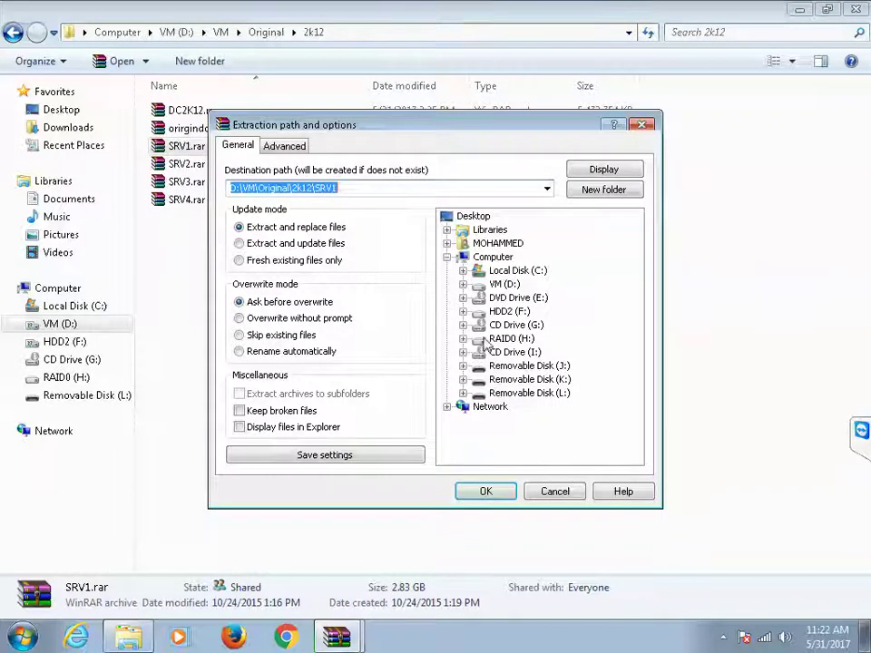
double_click(501, 283)
double_click(509, 324)
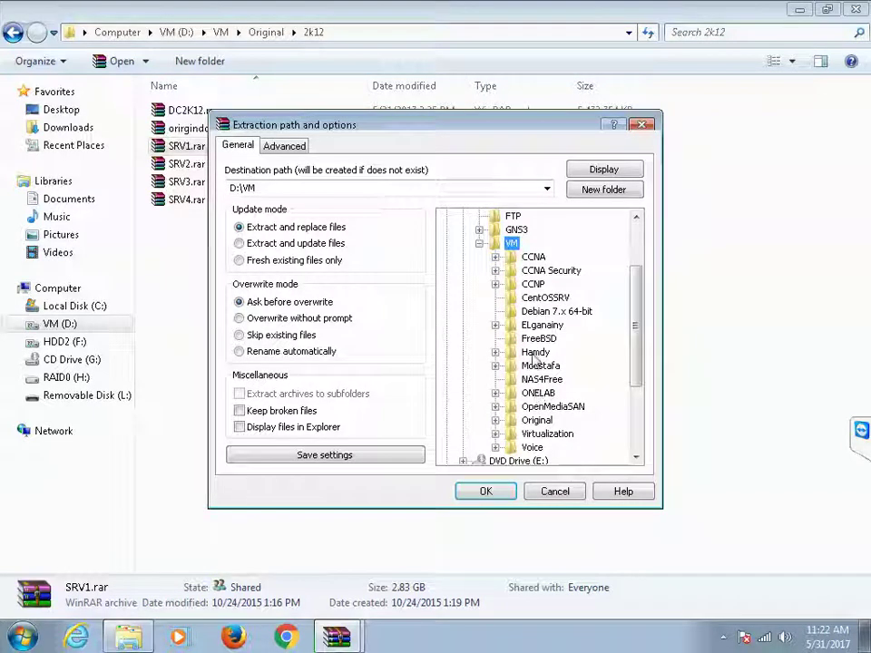
click(540, 366)
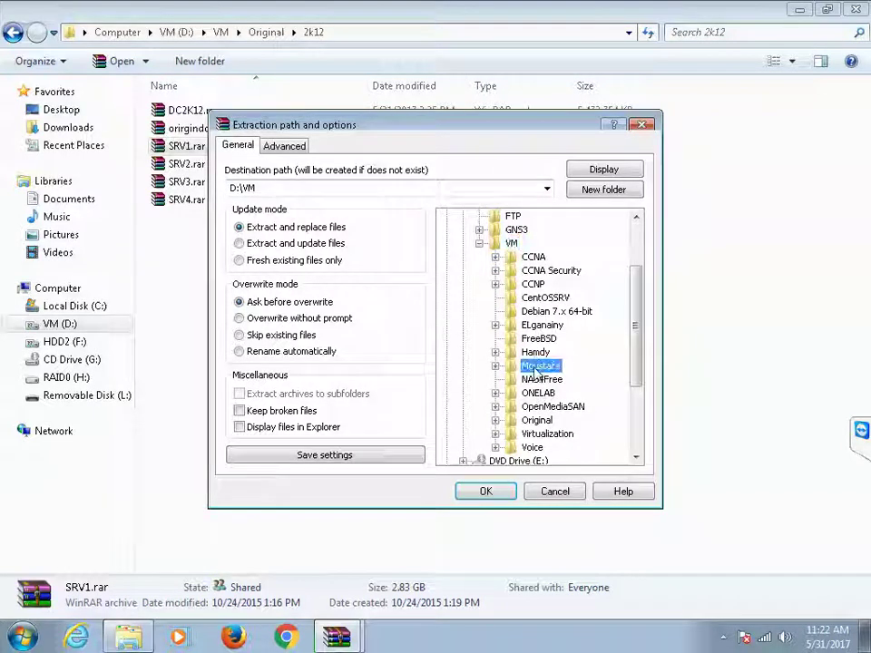
click(501, 492)
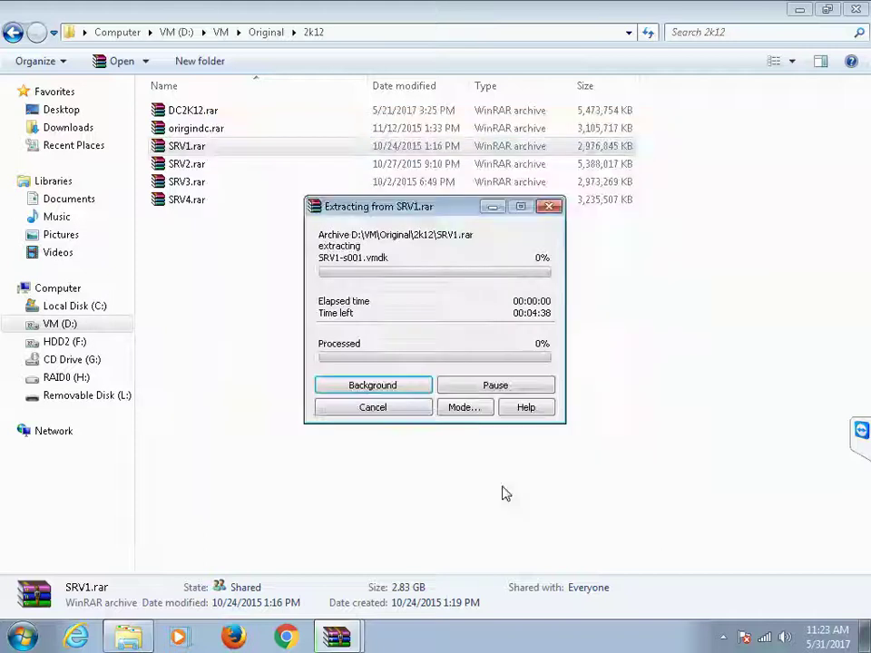
Step: Extract SRV2.rar into the same D:\VM\Moustafa folder
click(186, 166)
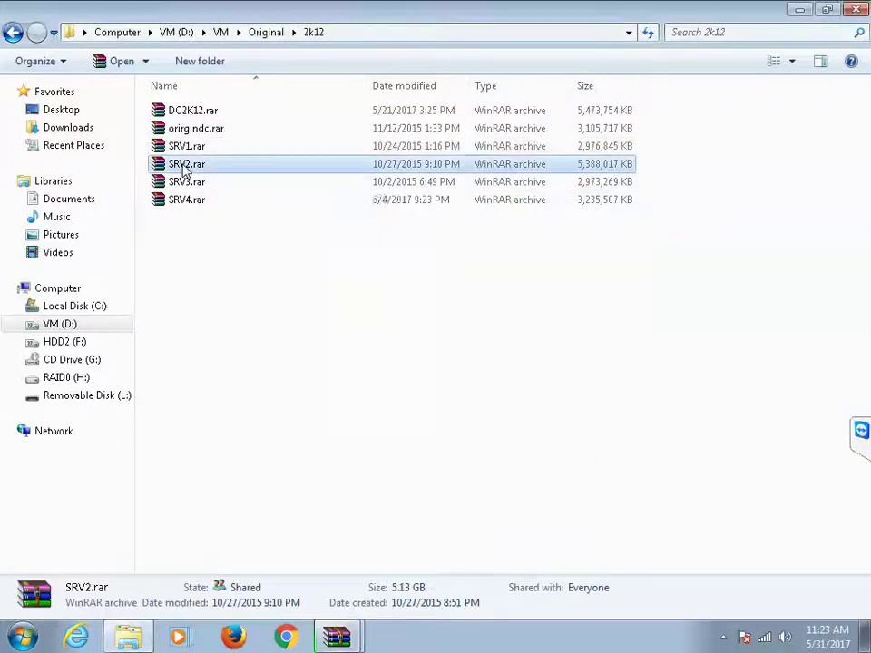
right_click(186, 168)
click(214, 213)
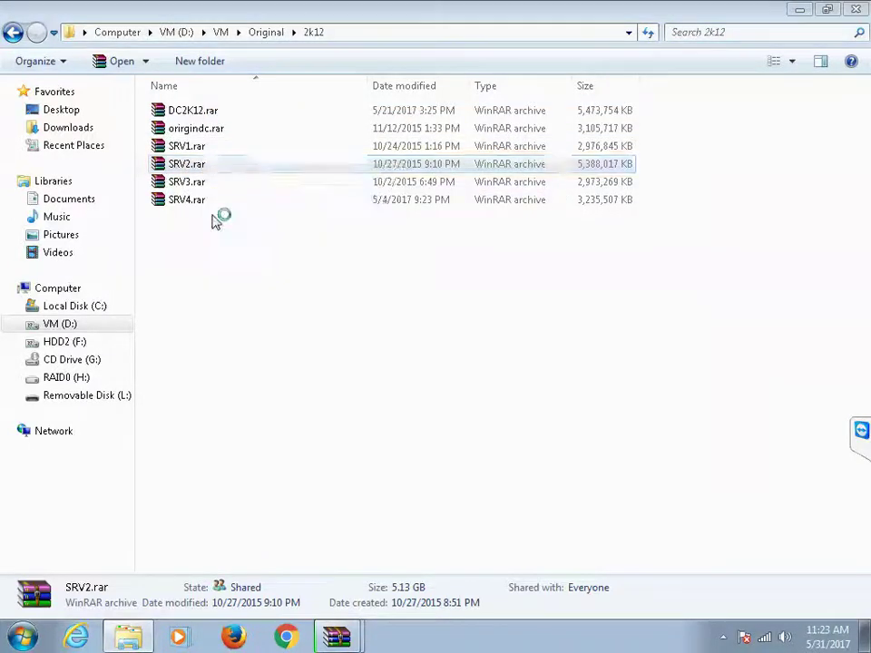
click(499, 284)
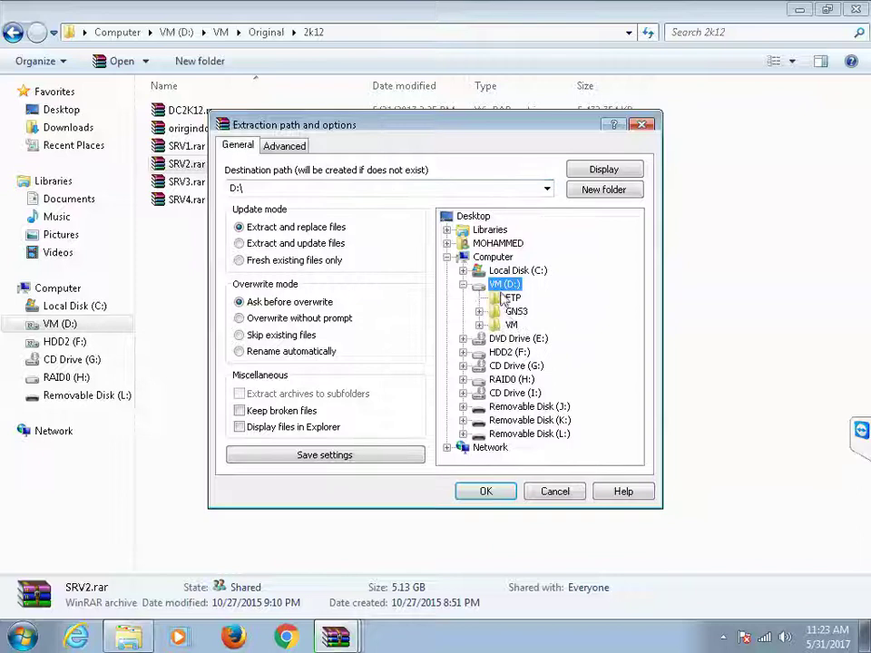
click(511, 325)
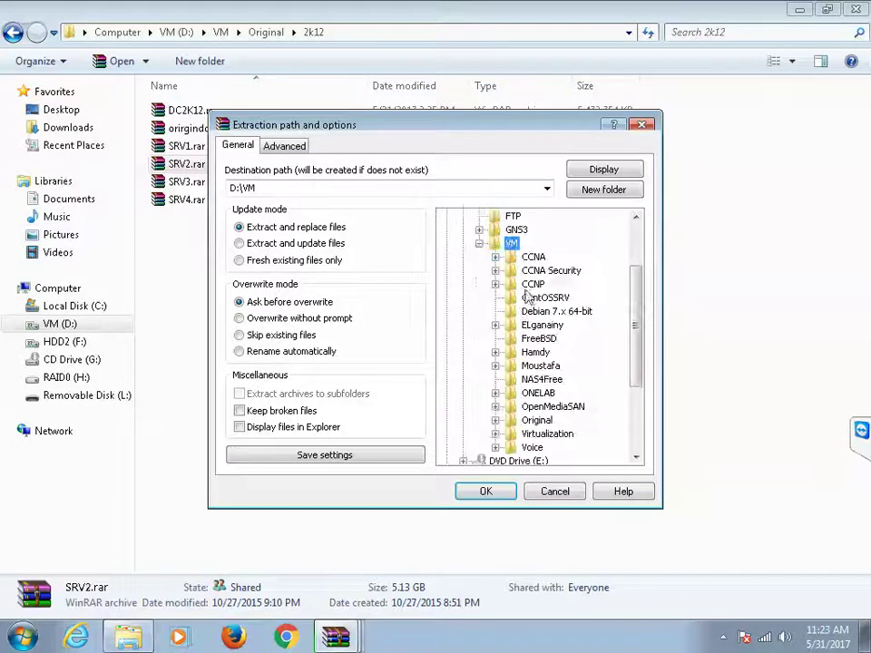
click(538, 366)
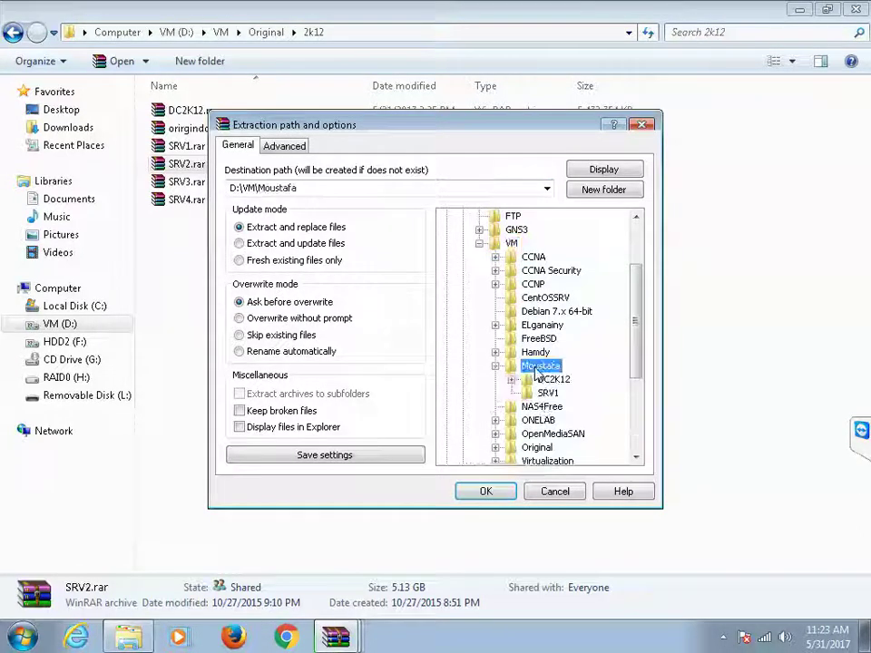
click(512, 493)
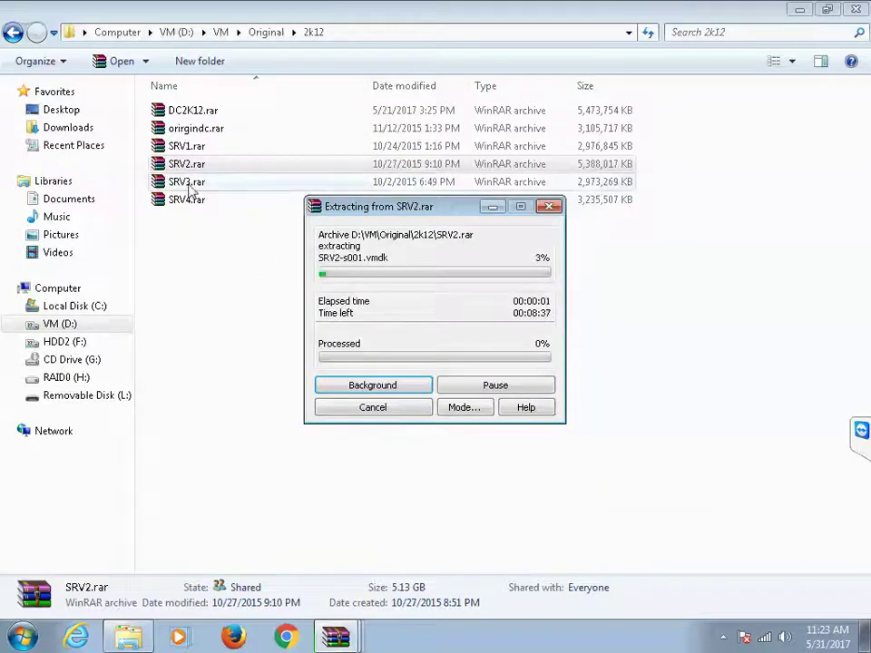
click(188, 182)
Step: Extract SRV3.rar into D:\VM\Moustafa
right_click(189, 186)
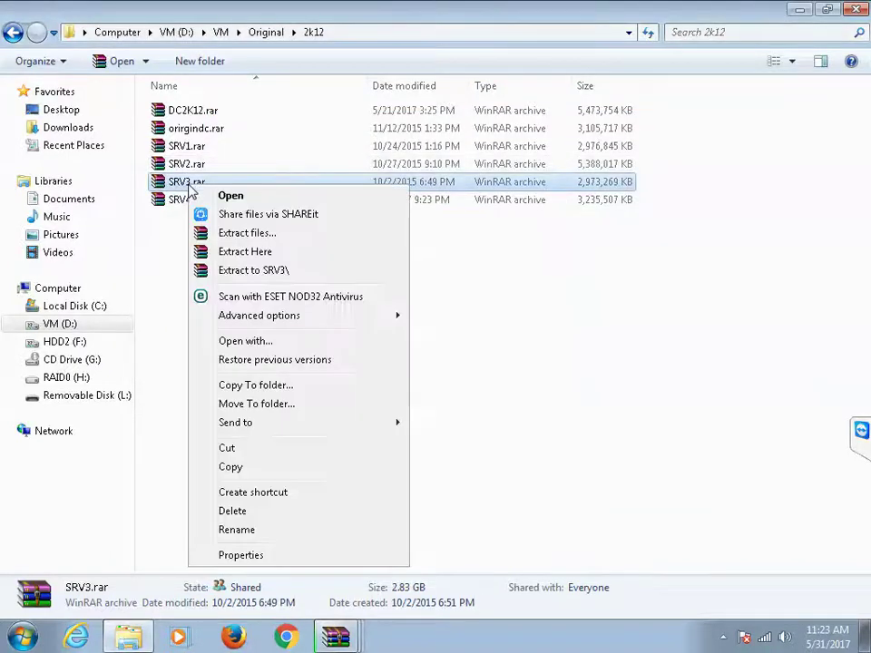
click(259, 233)
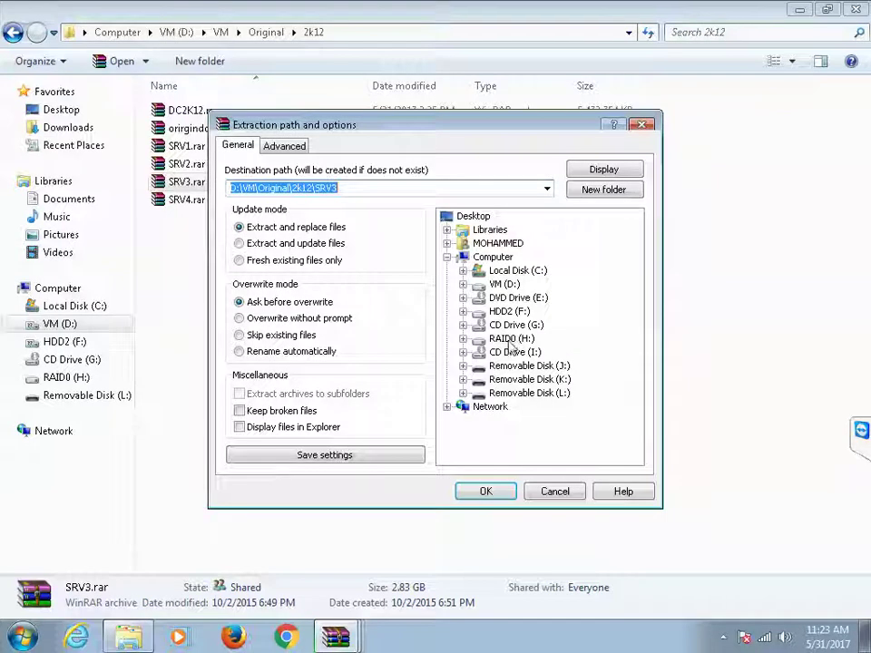
click(502, 285)
click(463, 285)
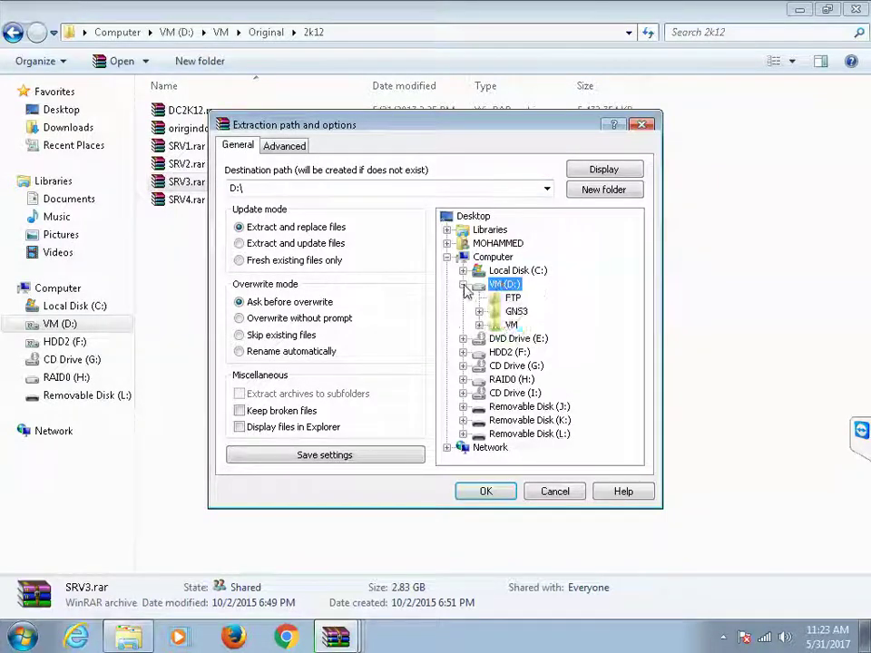
double_click(511, 324)
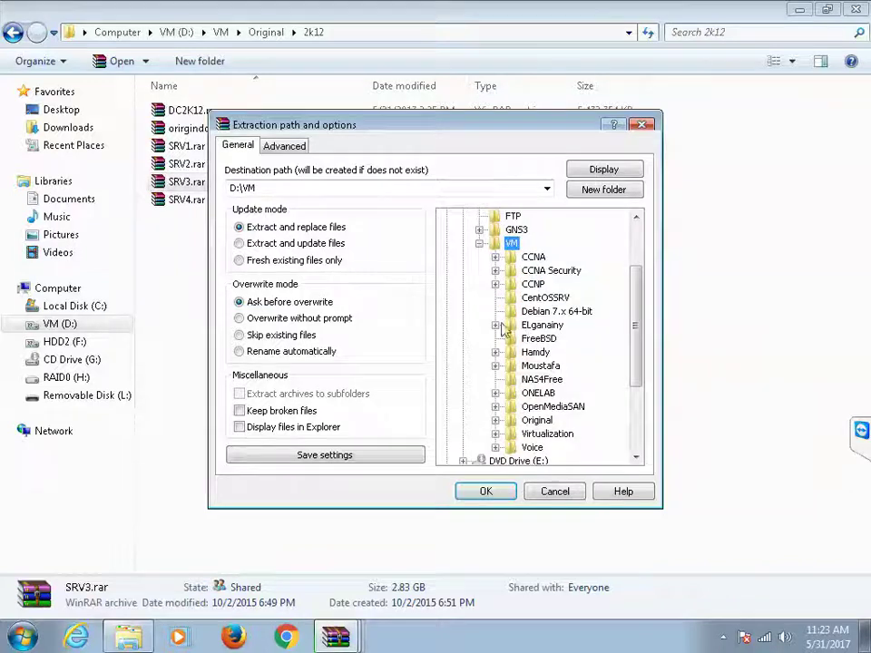
double_click(539, 366)
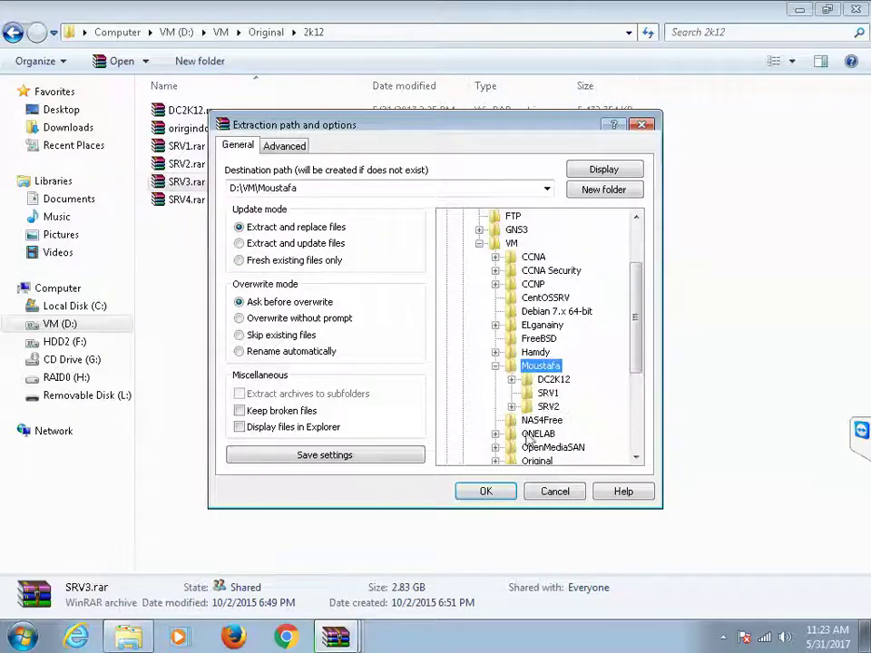
click(486, 491)
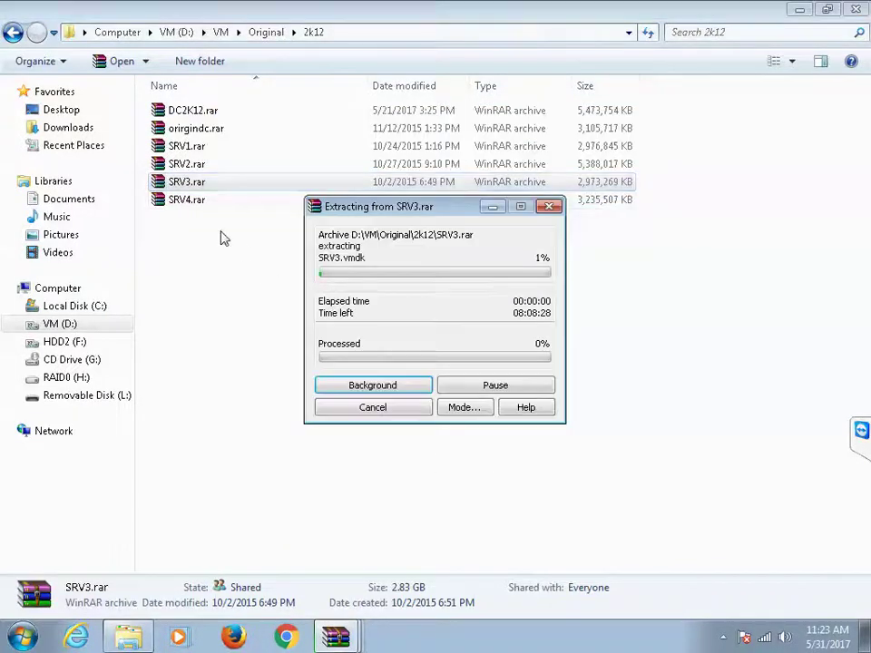
Step: Extract SRV4.rar into D:\VM\Moustafa and minimize its progress window
click(186, 208)
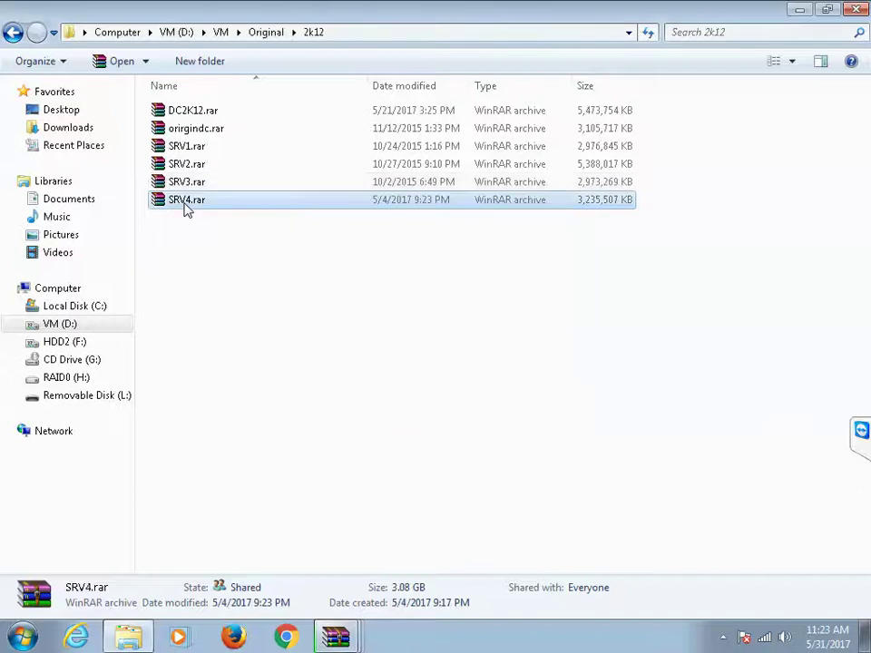
right_click(186, 209)
click(222, 252)
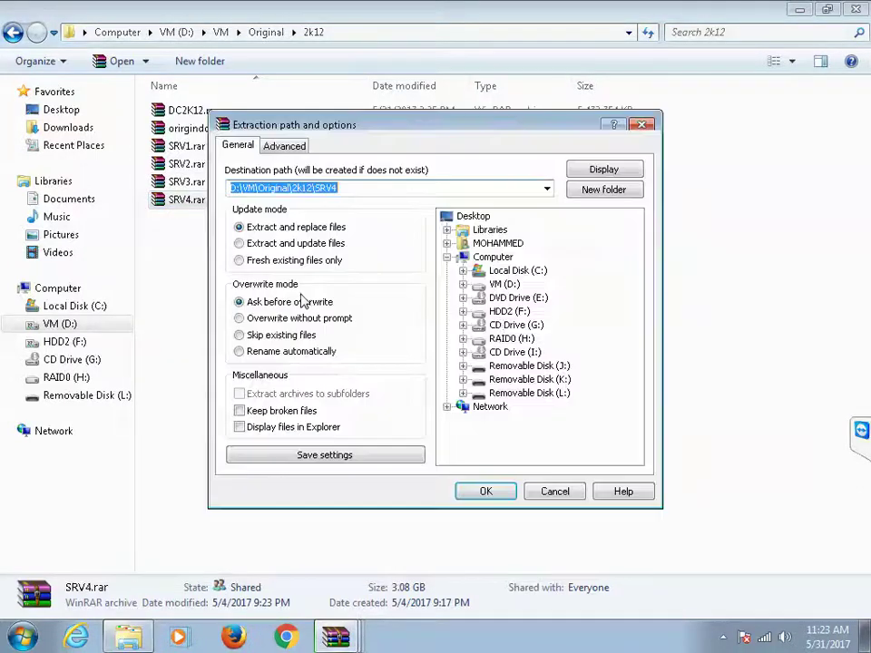
double_click(504, 284)
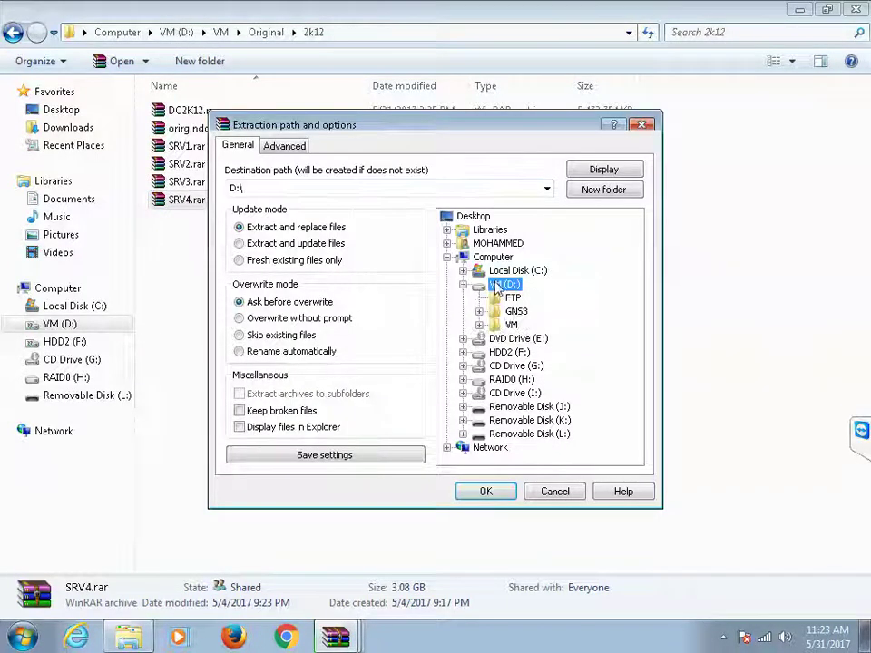
double_click(511, 325)
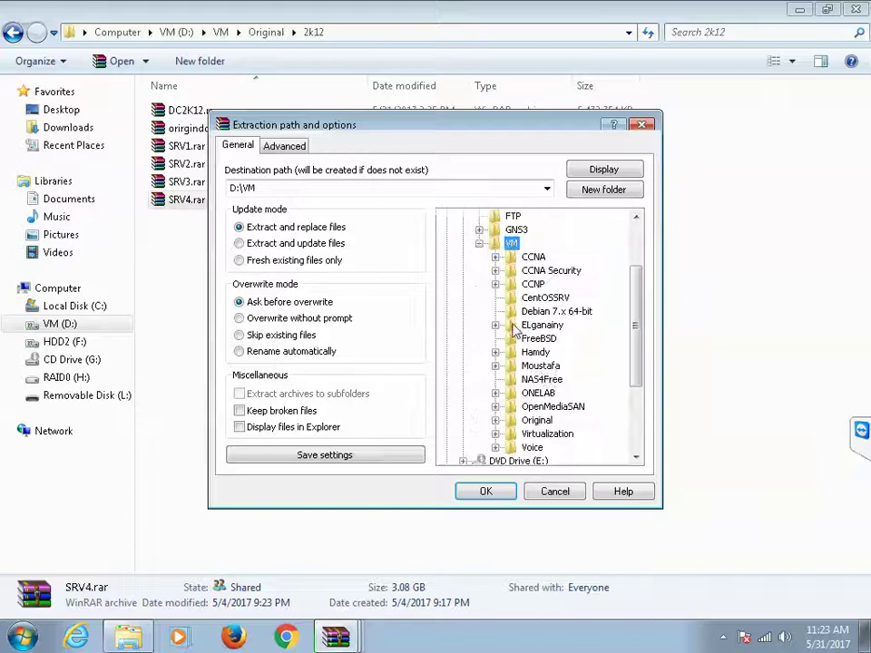
double_click(543, 367)
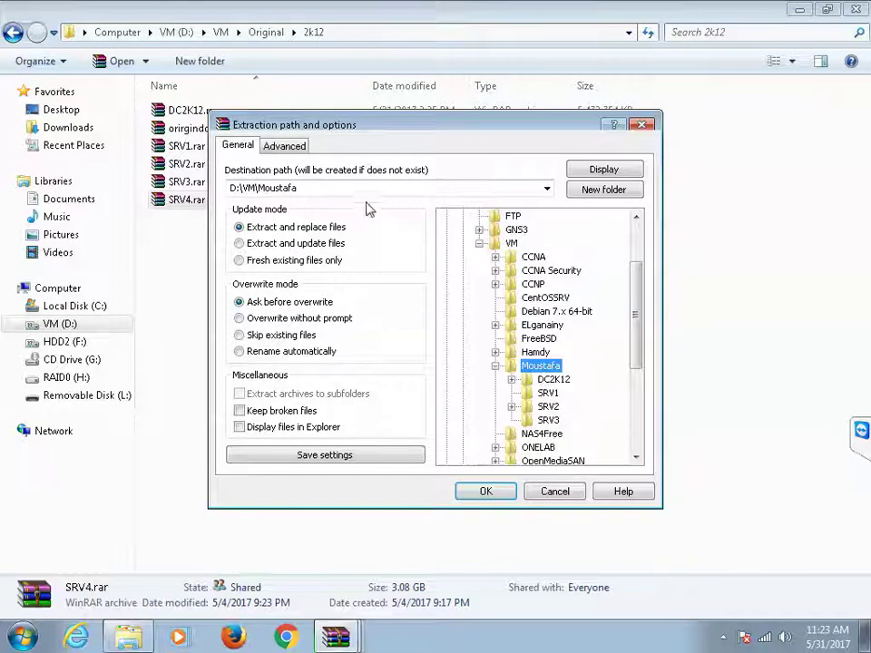
click(500, 490)
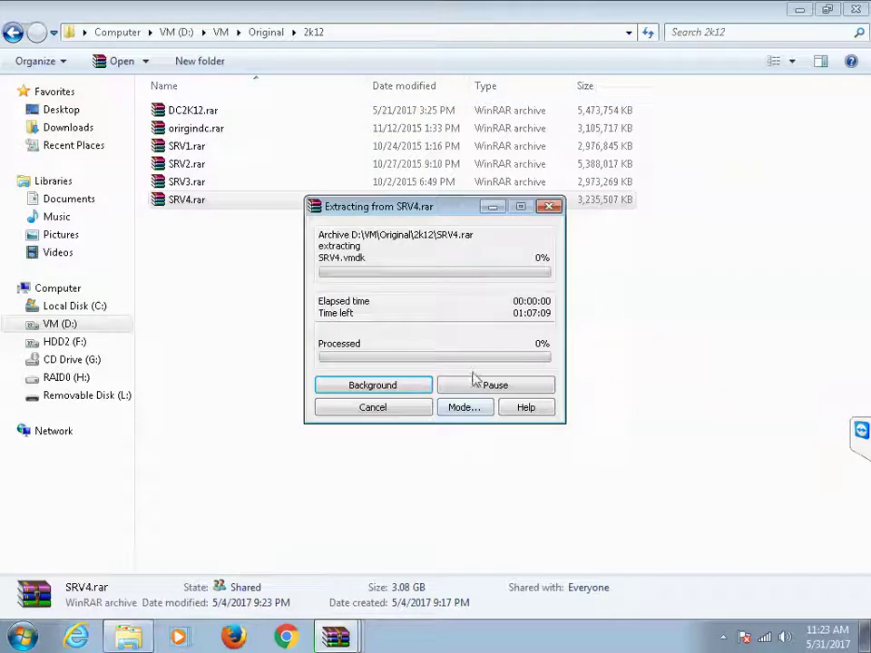
click(497, 209)
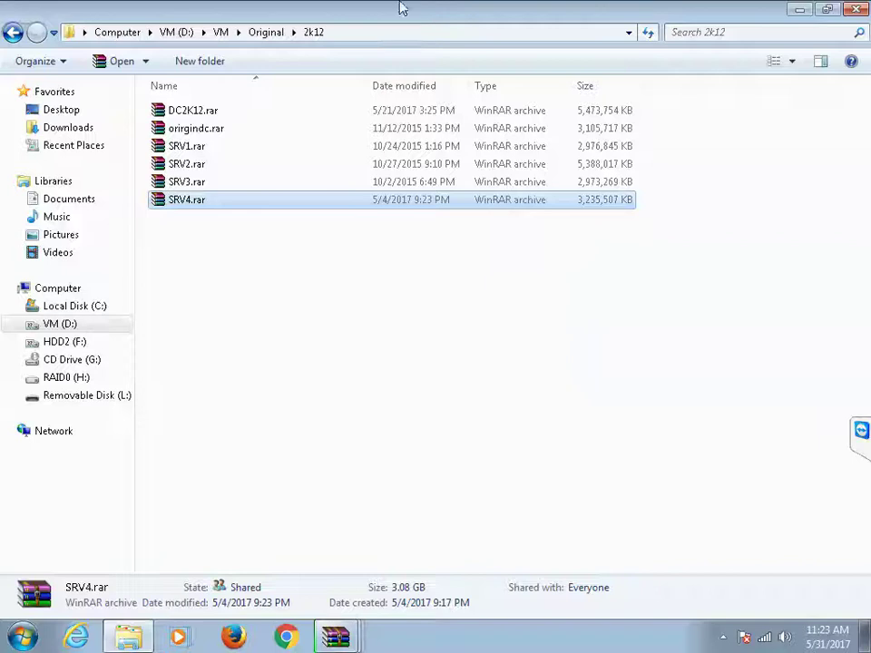
Step: Leave the remote session, launch VMware Workstation, and add a Moustafa folder under Microsoft in the Library
mouse_move(439, 11)
click(575, 10)
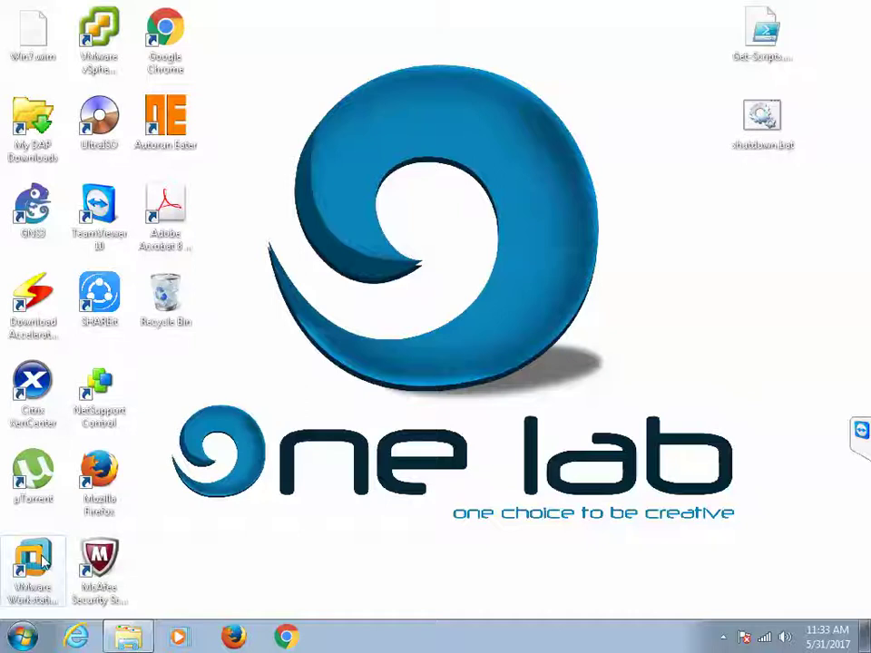
click(41, 562)
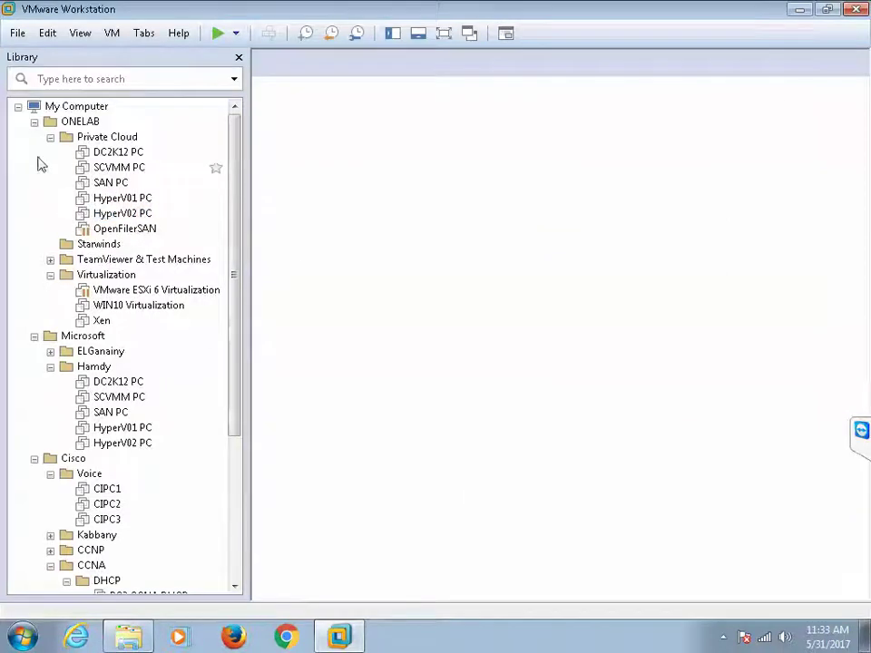
click(35, 122)
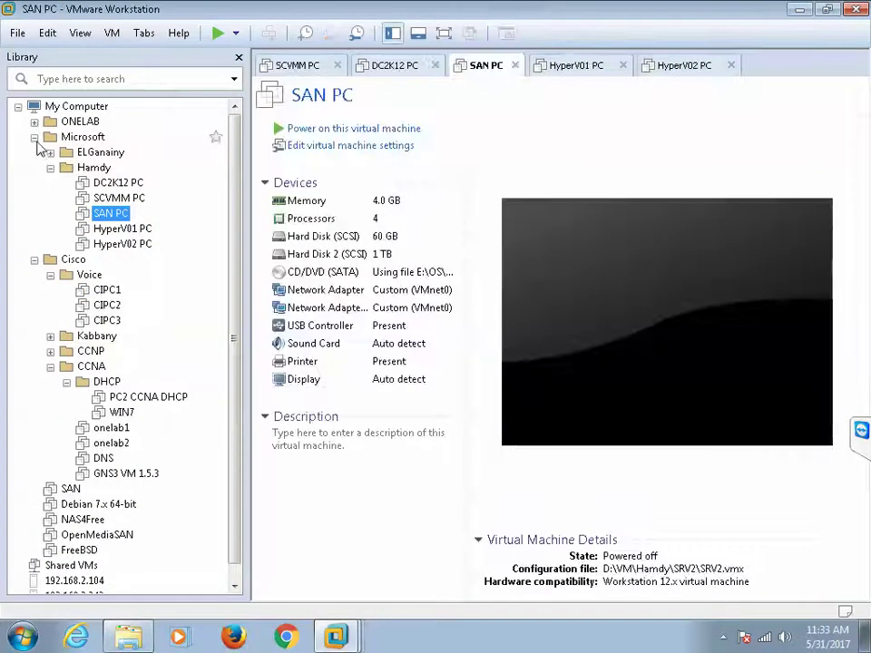
right_click(100, 138)
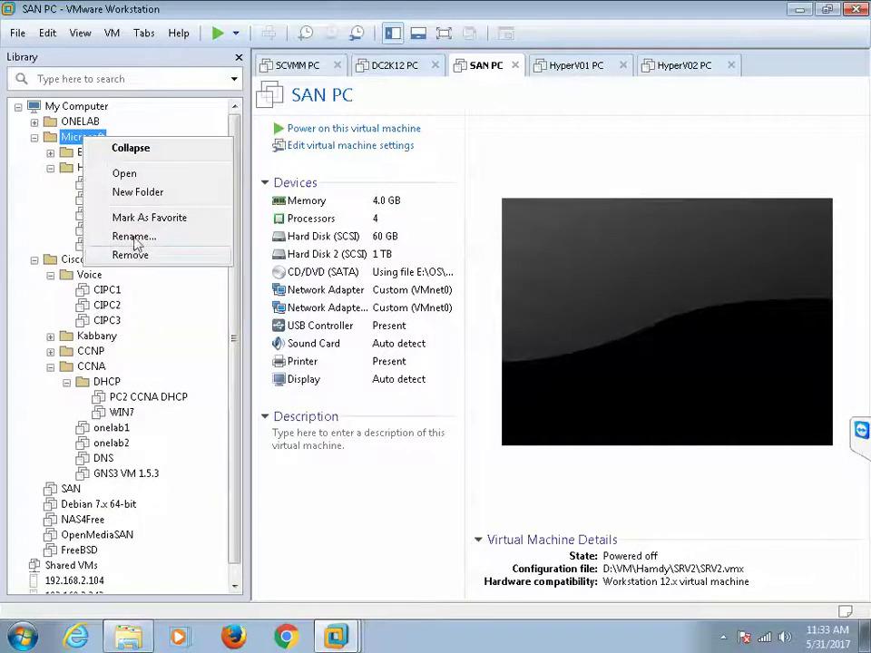
click(133, 195)
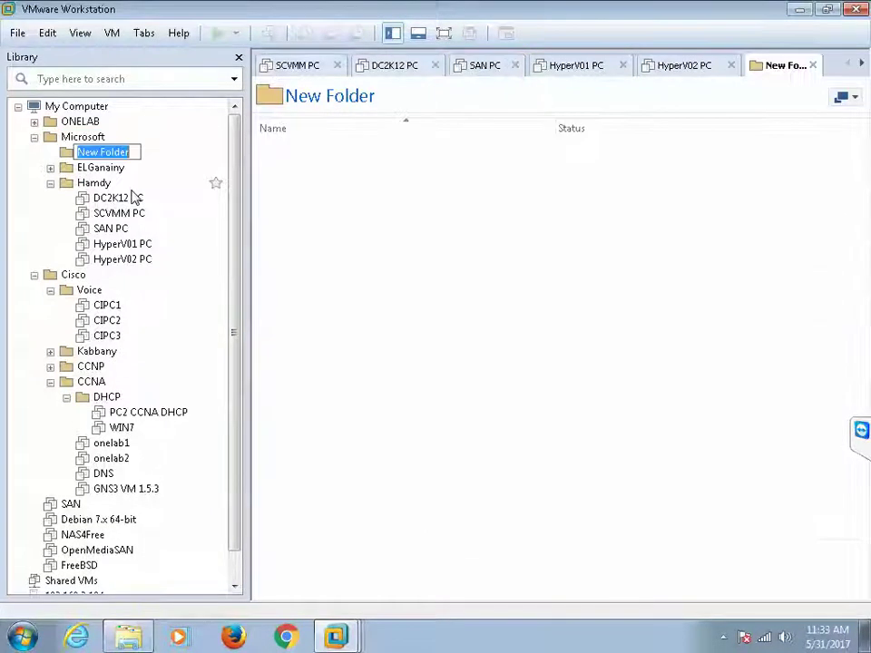
text(Mo)
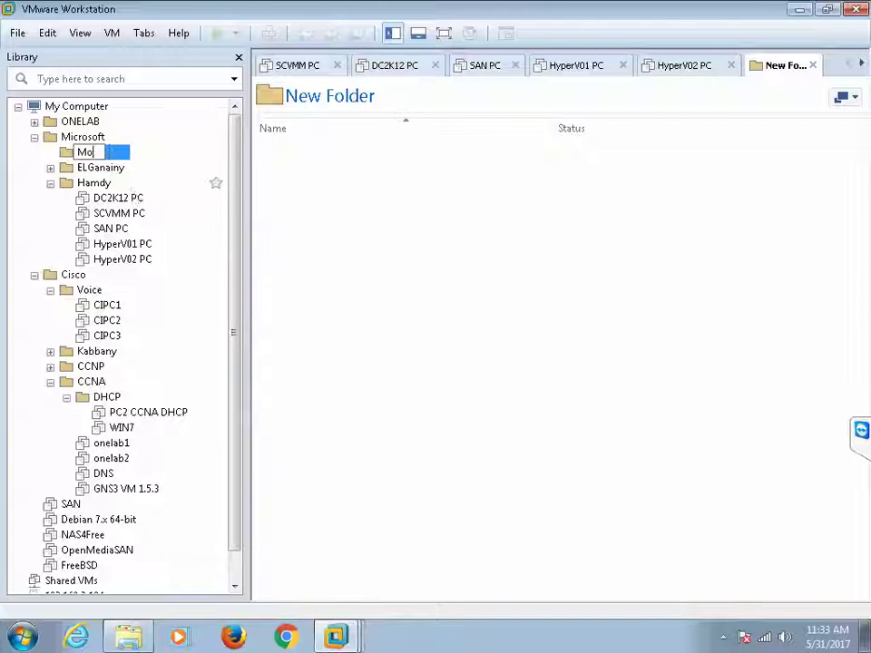
text(s)
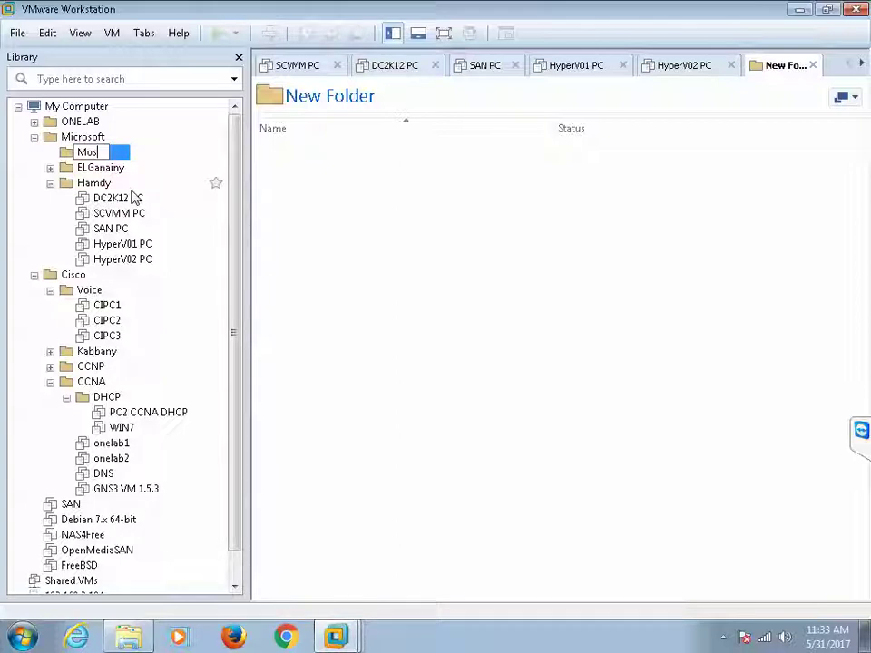
text(stafa)
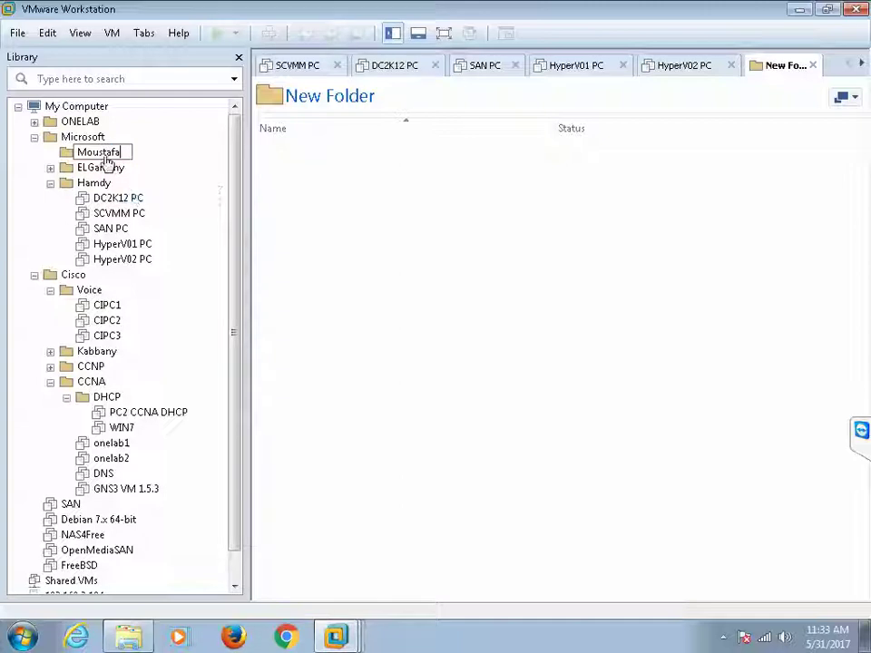
key(Return)
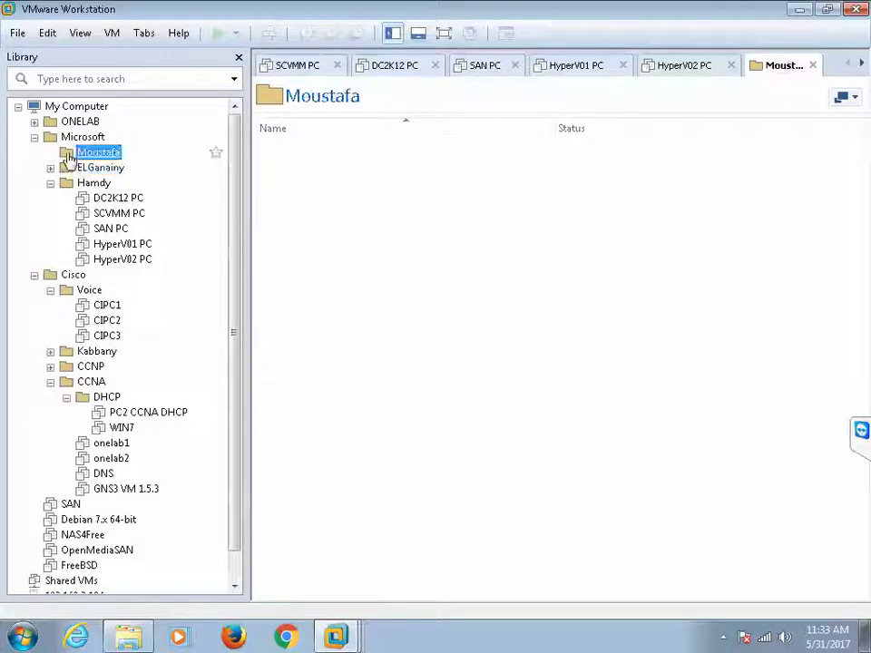
click(16, 34)
Step: Open D:\VM\Moustafa\DC2K12\DC2K12.vmx and drag DC2K12 into the Moustafa library folder
click(39, 98)
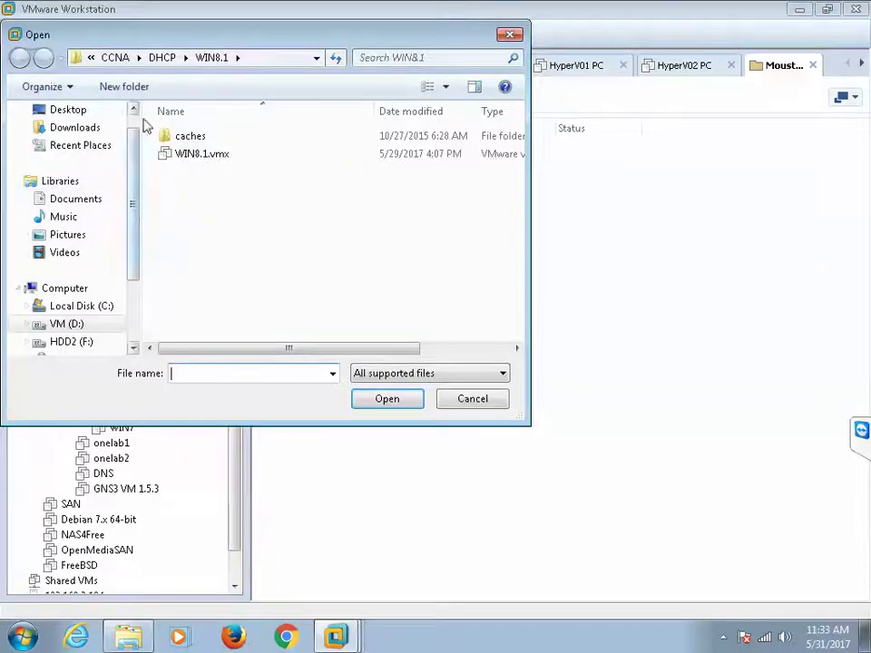
click(116, 58)
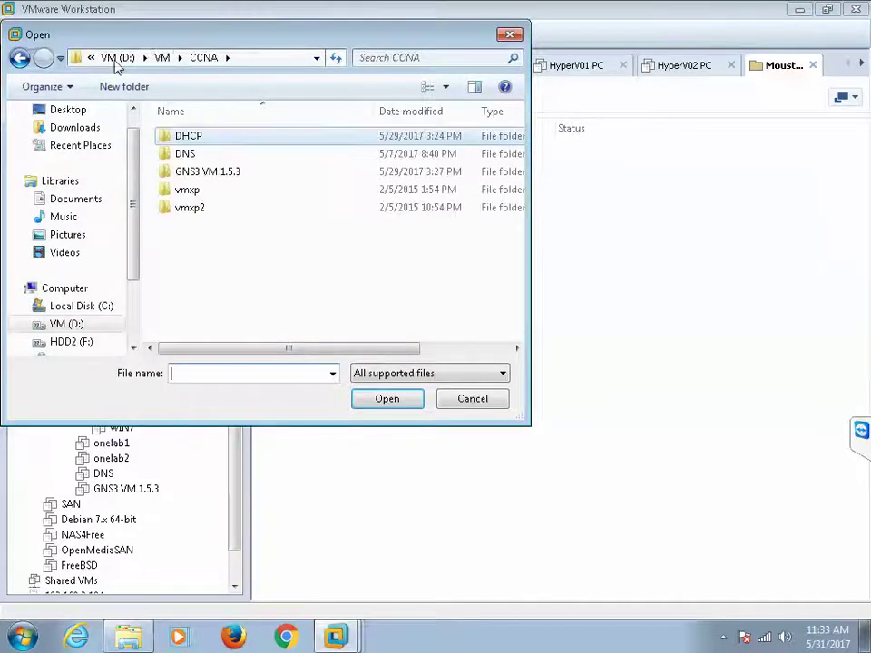
click(160, 57)
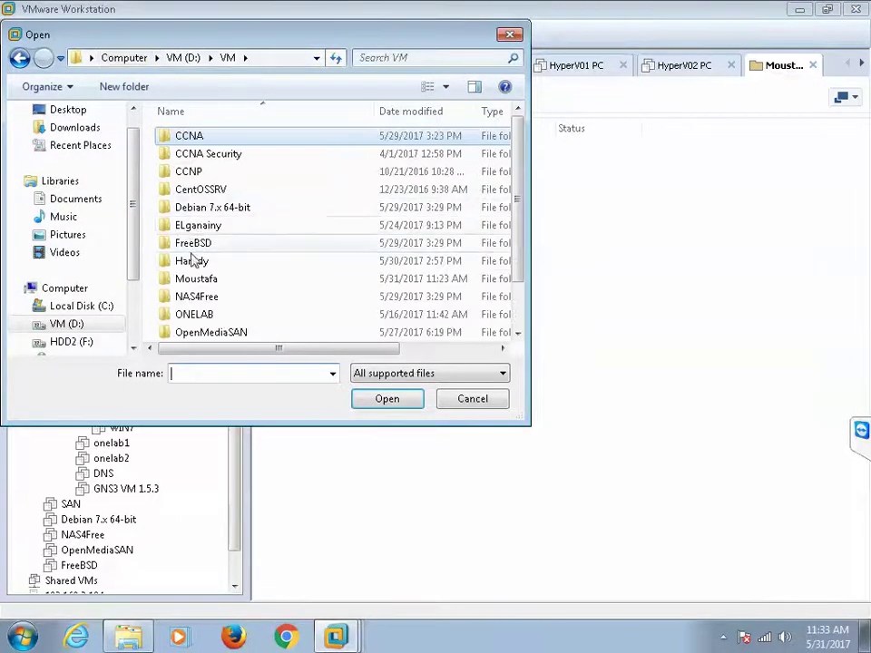
double_click(193, 282)
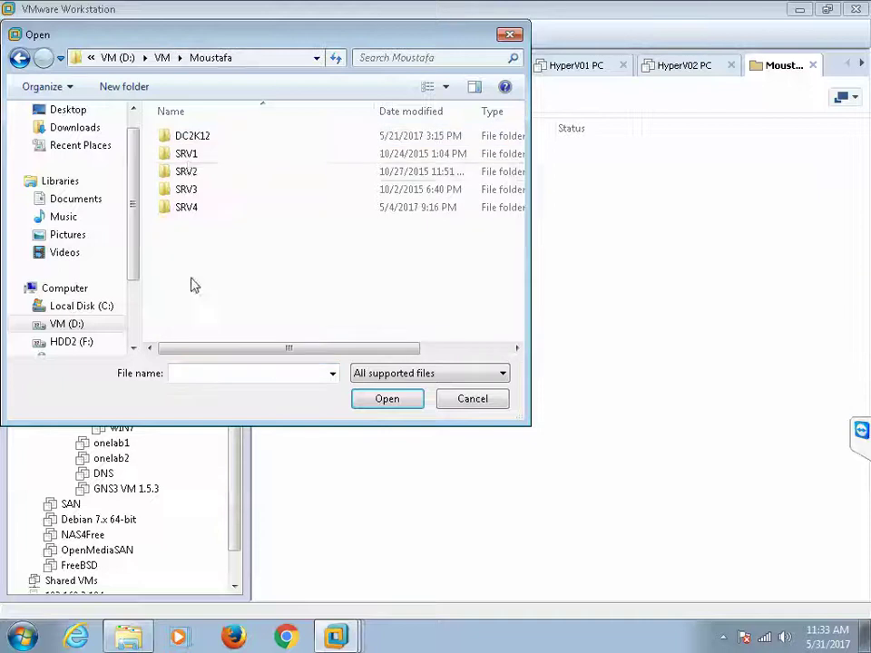
double_click(188, 137)
click(193, 172)
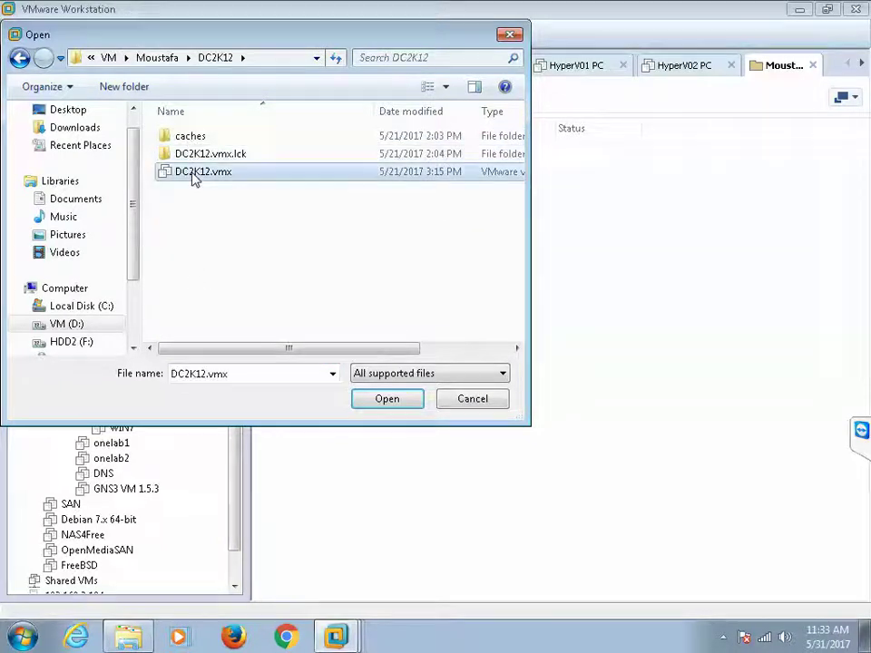
click(357, 407)
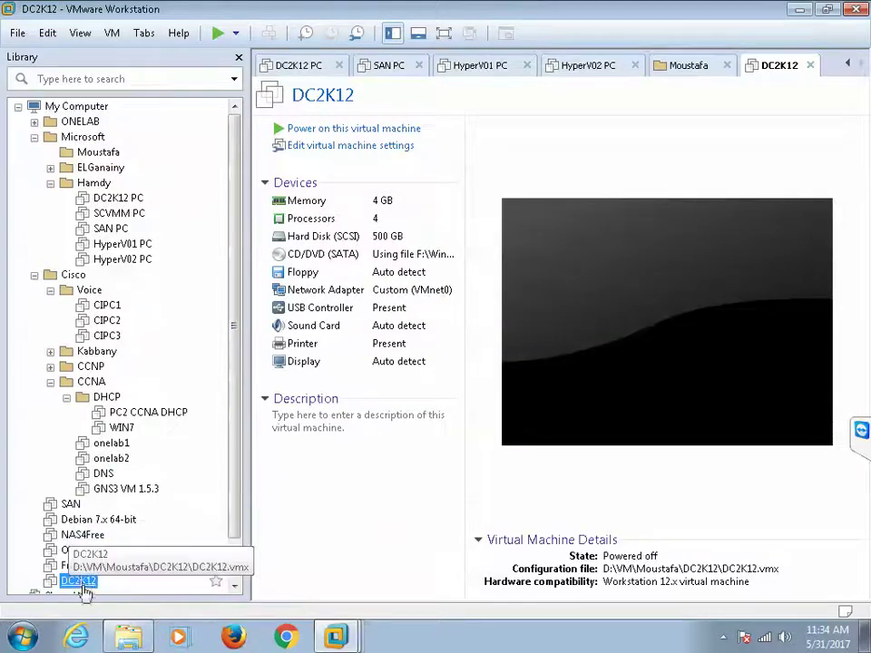
drag(82, 584, 102, 160)
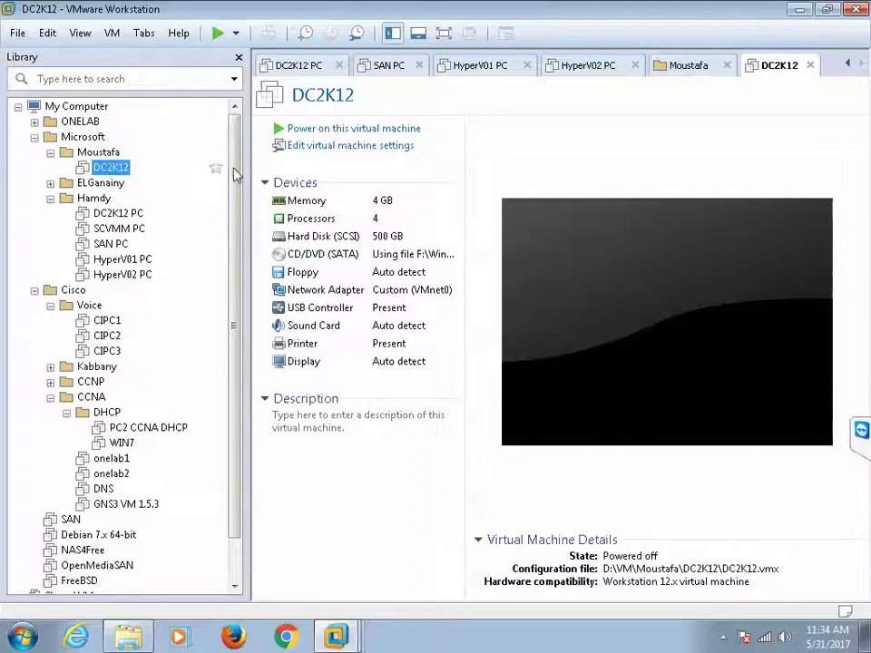
Step: Change DC2K12's memory from 4096 MB to 2048 MB
double_click(381, 208)
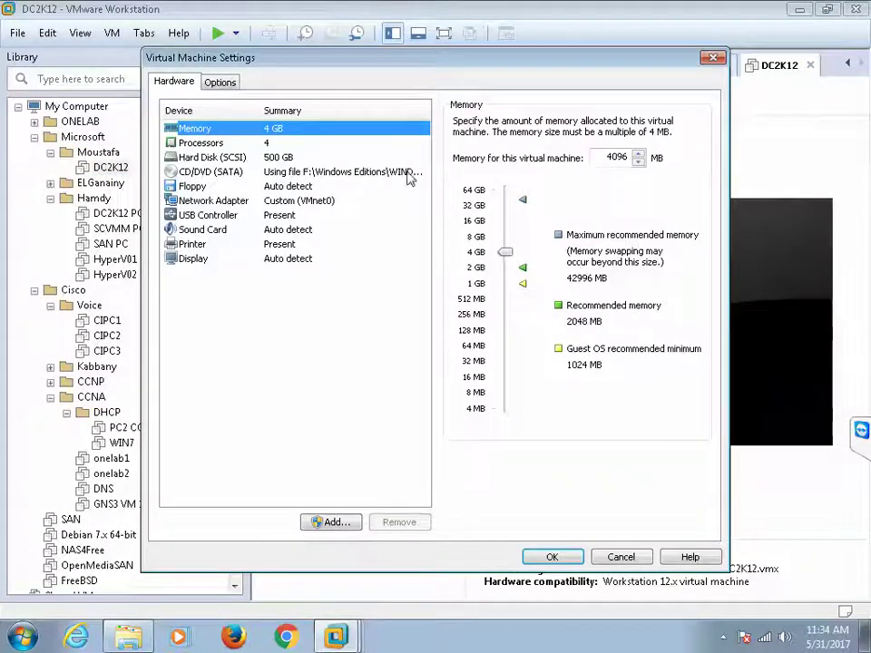
double_click(601, 157)
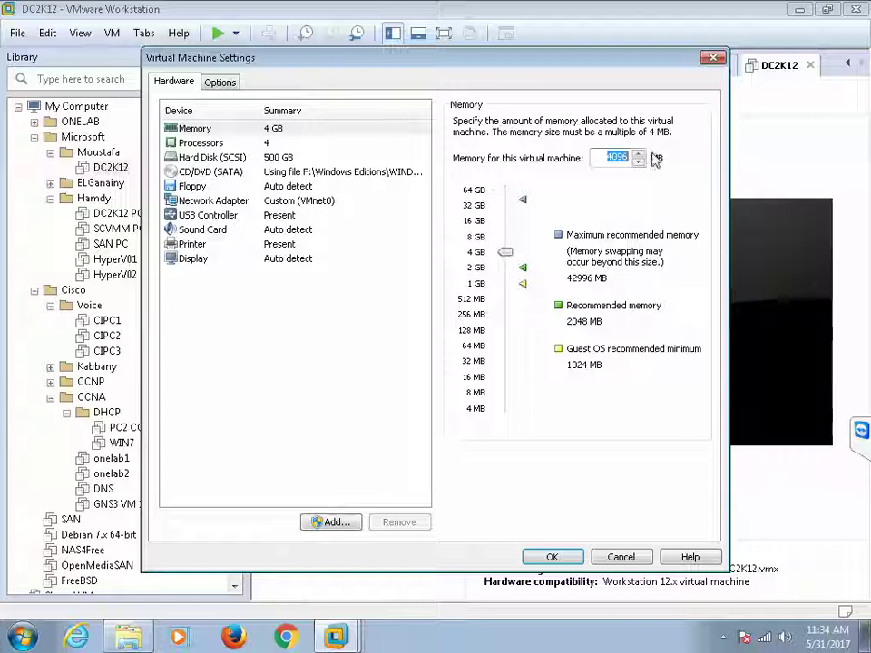
text(2048)
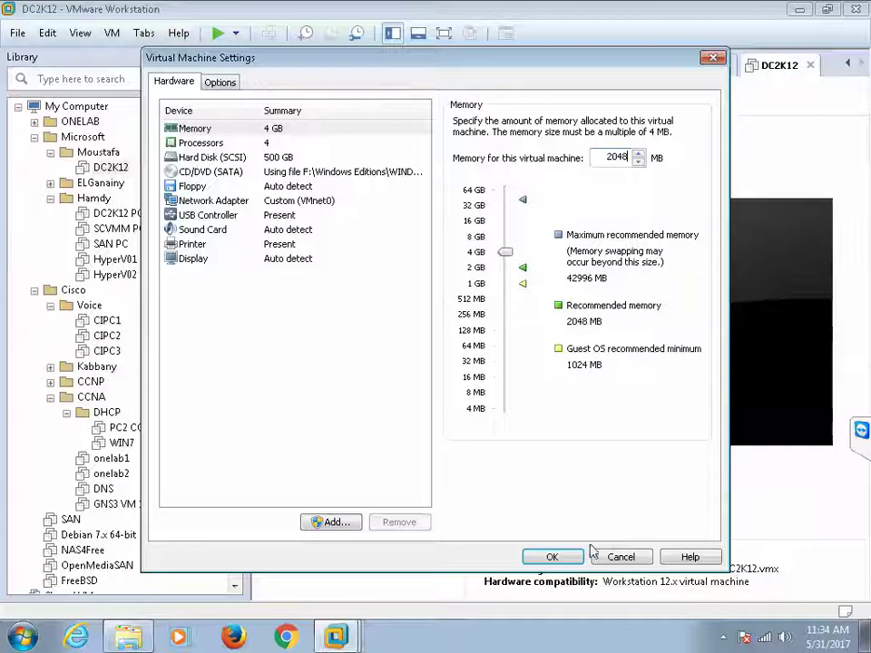
click(552, 557)
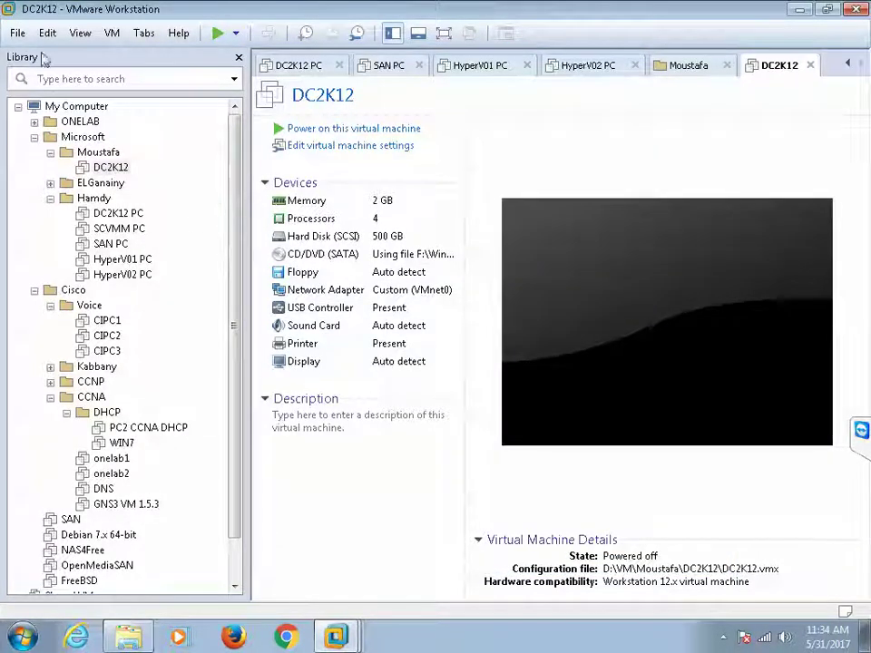
Step: Open SRV1.vmx from D:\VM\Moustafa\SRV1 and file SRV1 under Moustafa below DC2K12
click(18, 34)
click(49, 94)
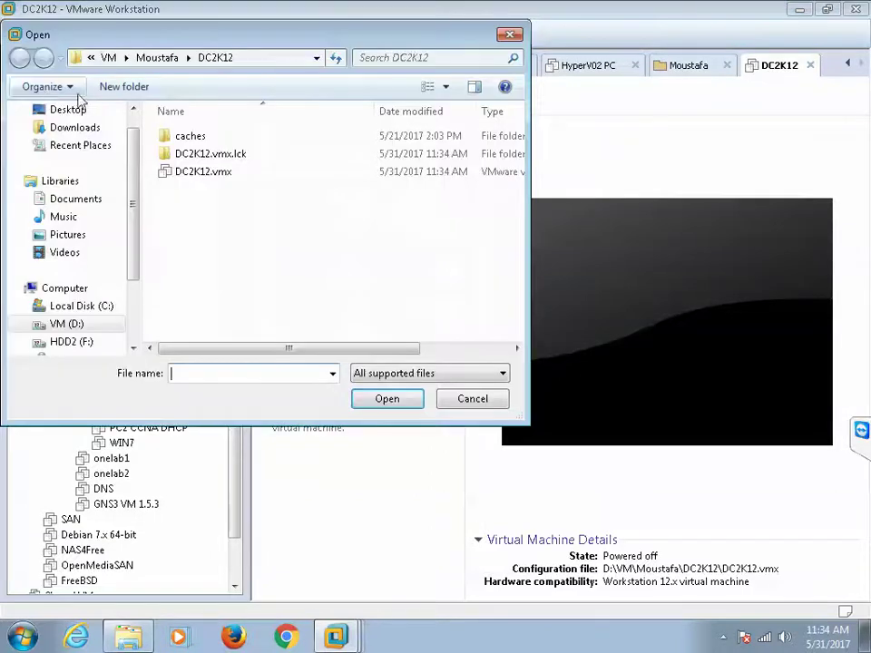
click(166, 59)
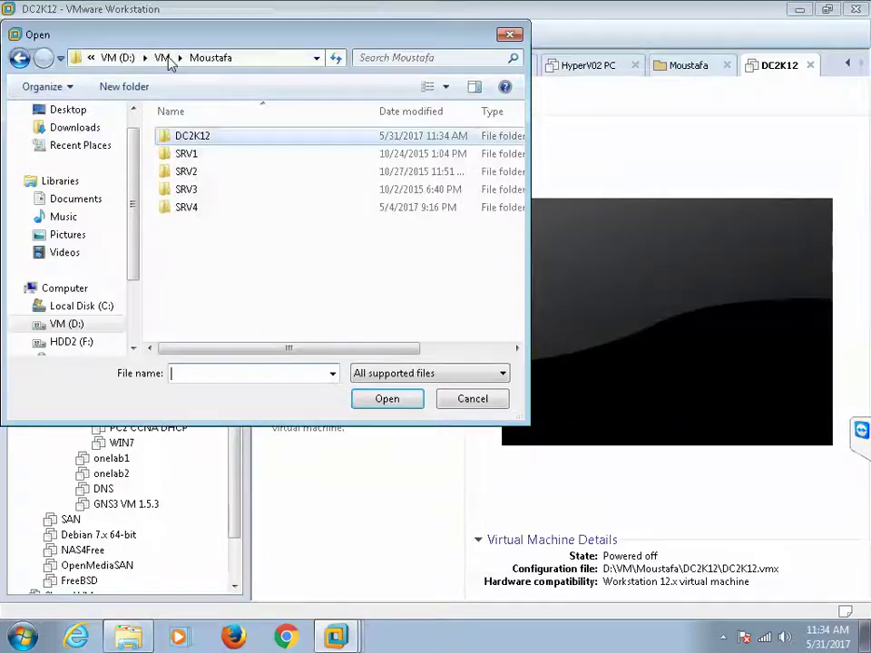
double_click(185, 154)
click(190, 136)
click(385, 398)
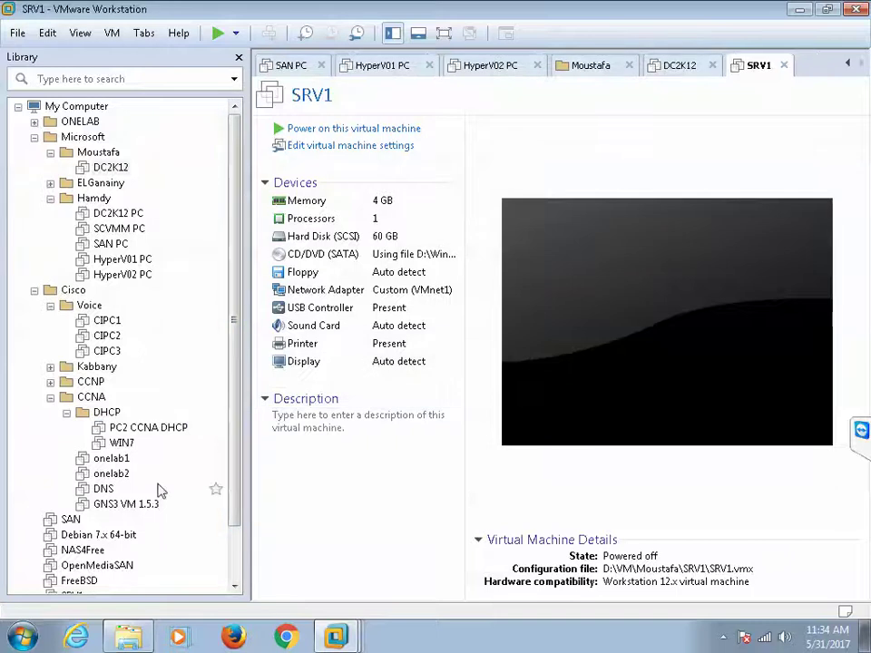
drag(240, 493, 241, 571)
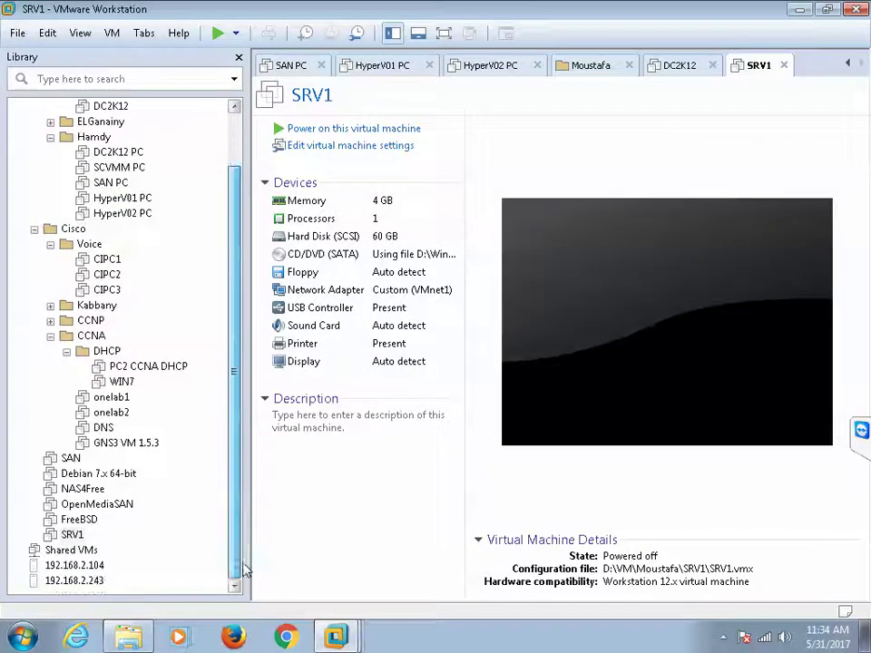
drag(68, 537, 111, 118)
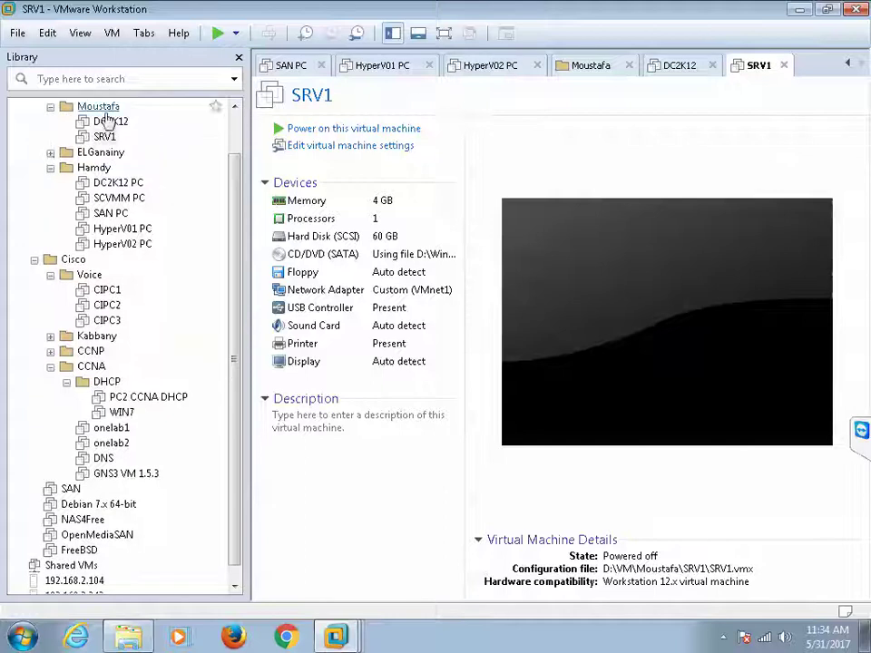
click(51, 168)
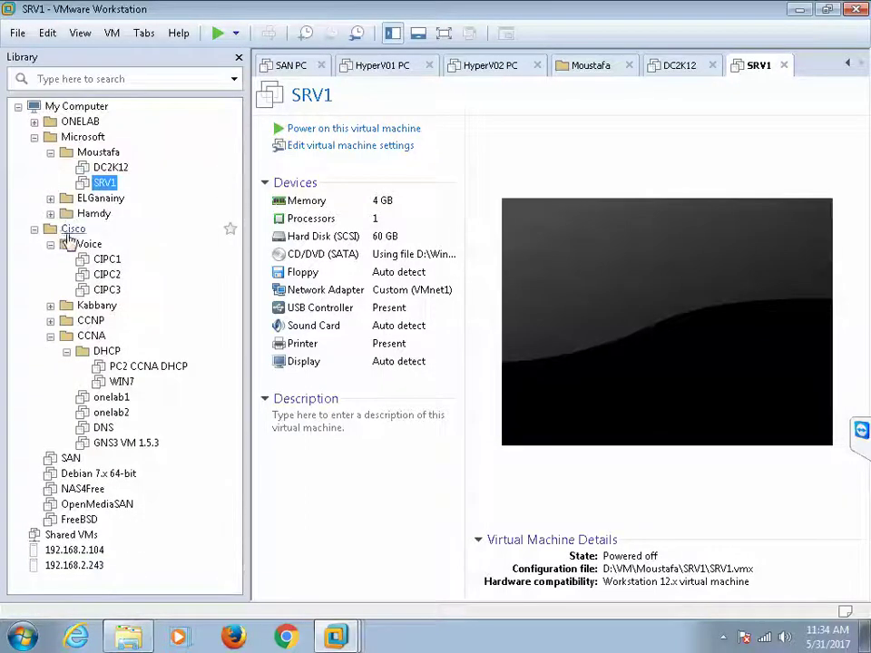
Step: Open SRV2.vmx from D:\VM\Moustafa\SRV2 and file SRV2 under Moustafa below SRV1
click(17, 34)
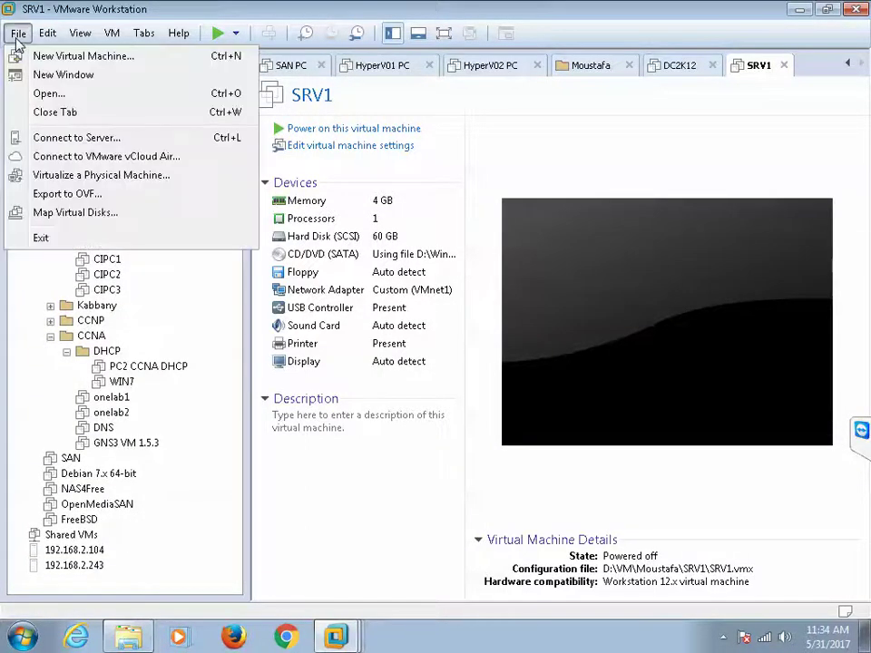
click(37, 93)
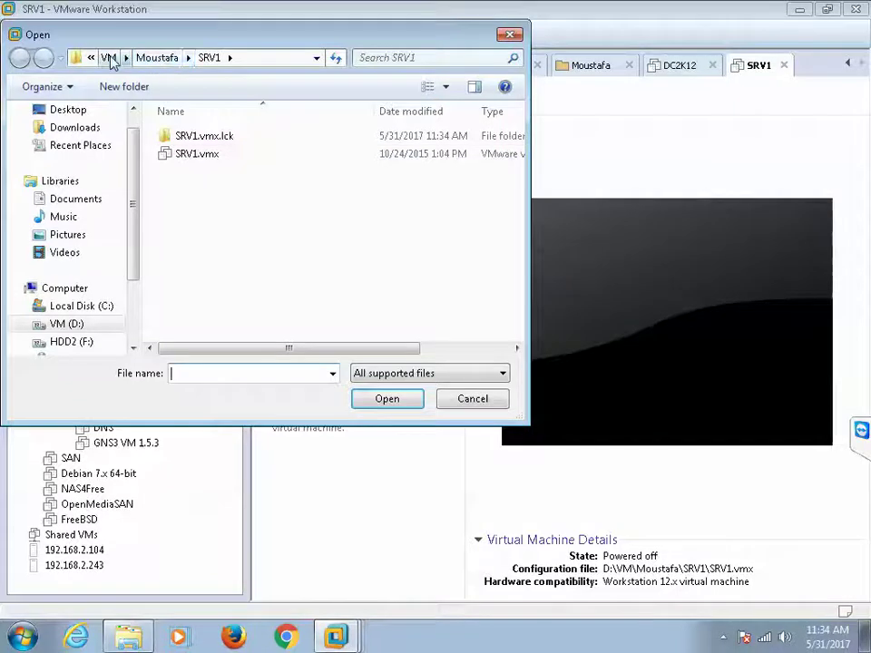
click(107, 57)
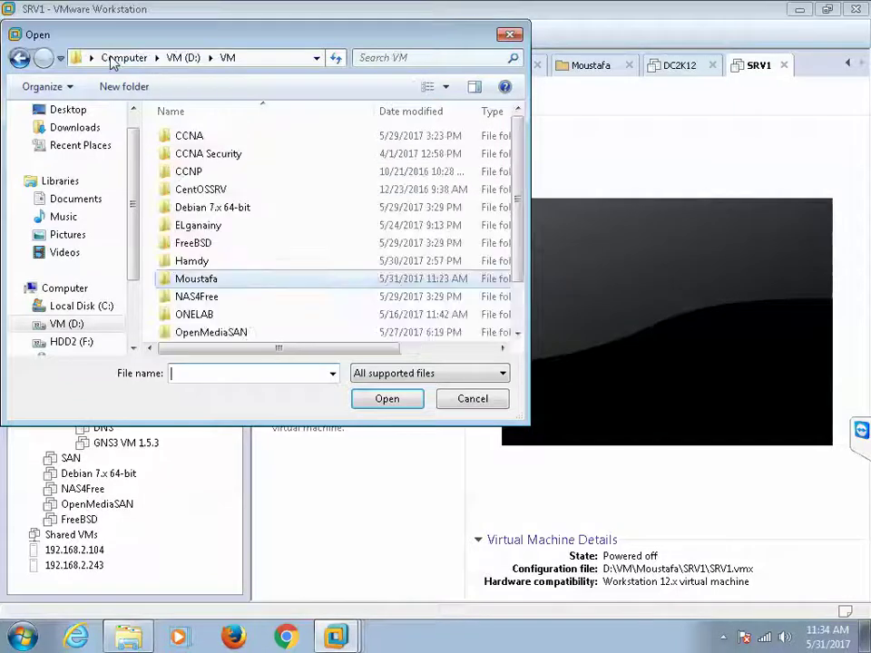
double_click(190, 280)
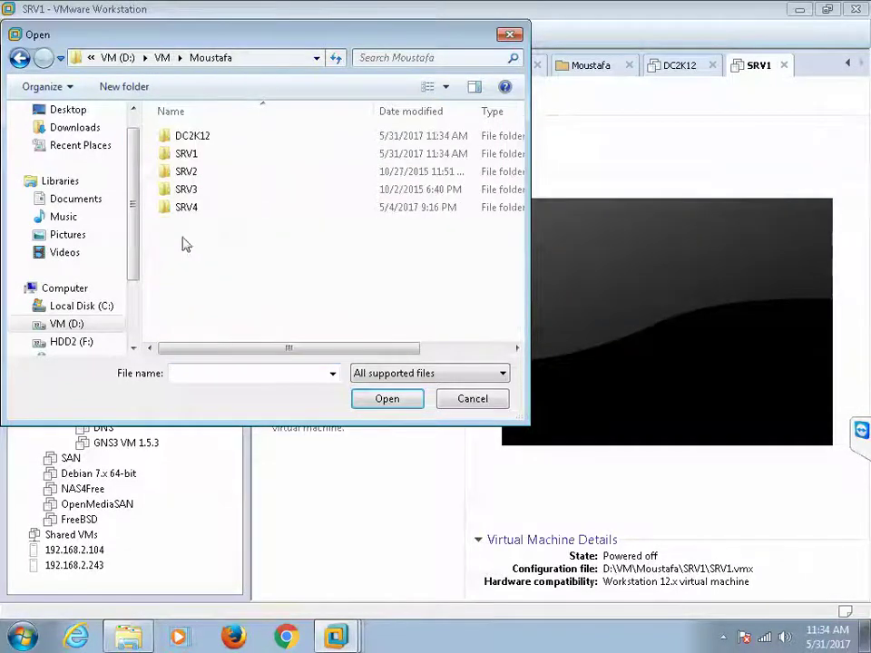
double_click(186, 170)
click(183, 155)
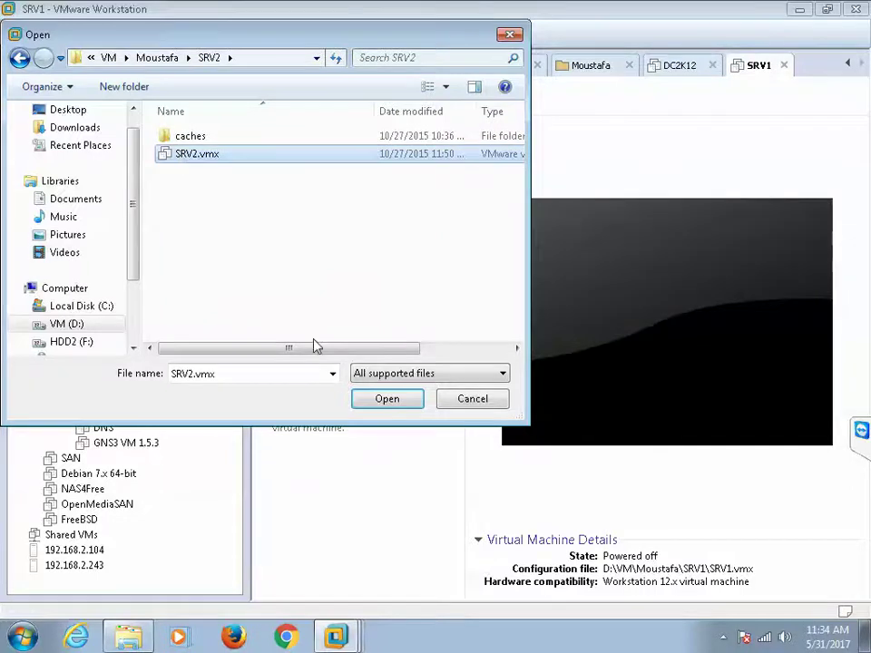
click(368, 398)
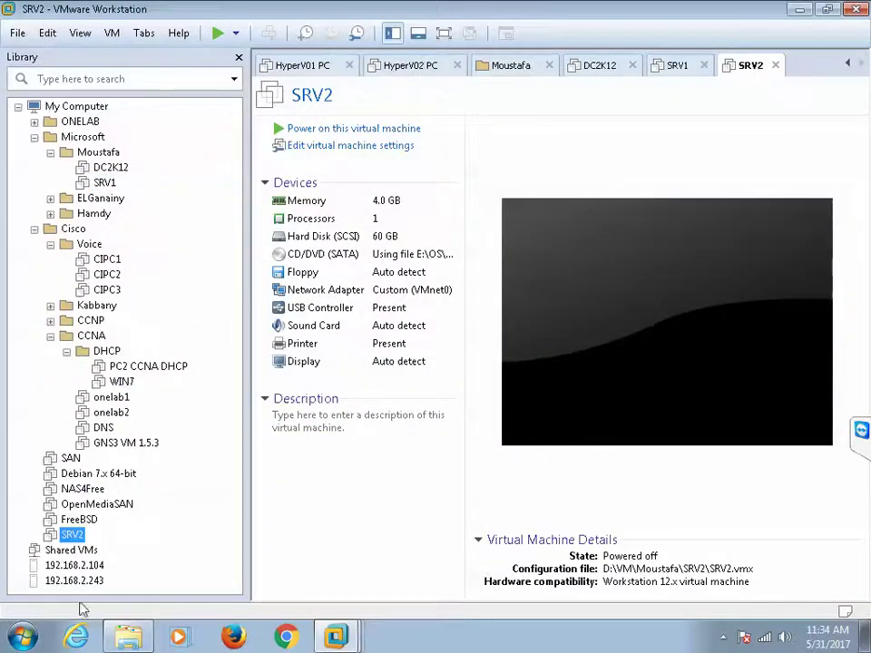
drag(83, 542, 131, 197)
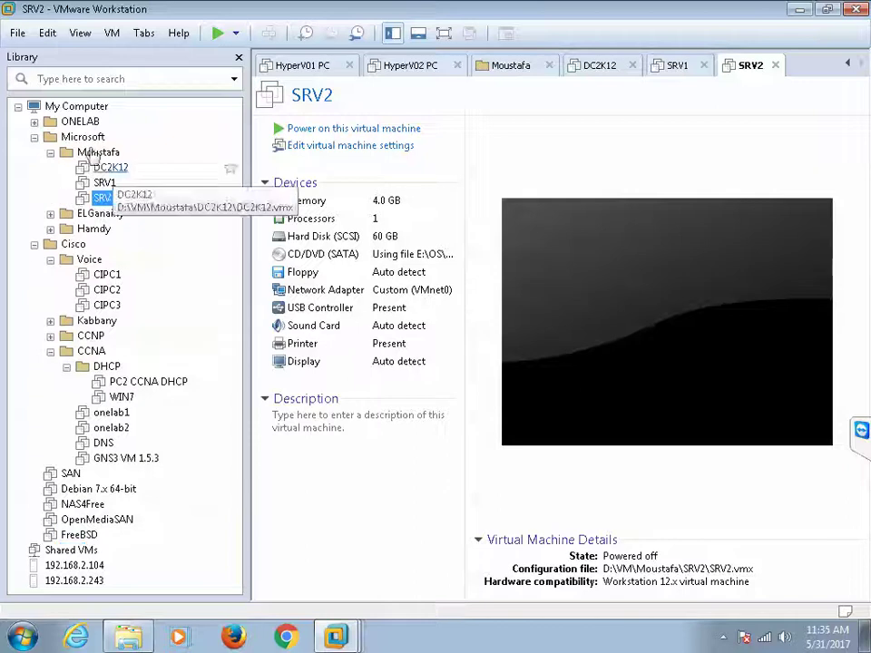
Step: Open SRV3.vmx, take ownership of the locked machine, and file SRV3 under Moustafa
click(18, 32)
click(47, 94)
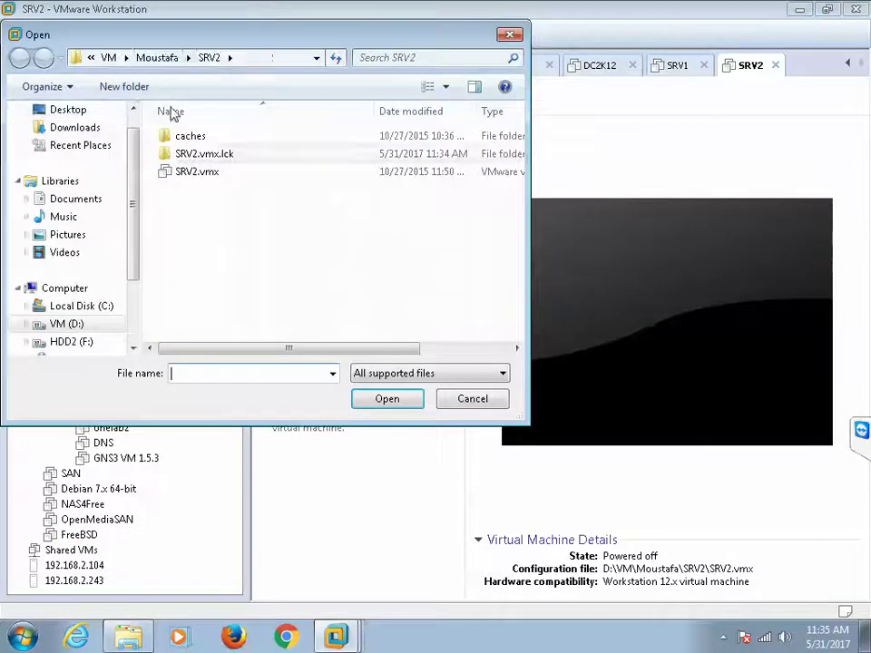
click(167, 58)
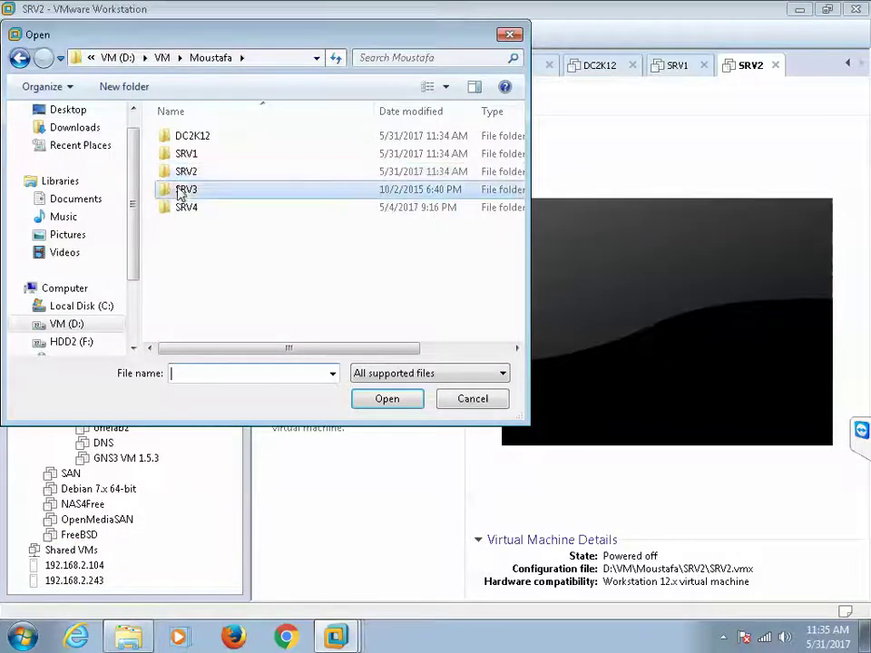
double_click(181, 189)
click(182, 156)
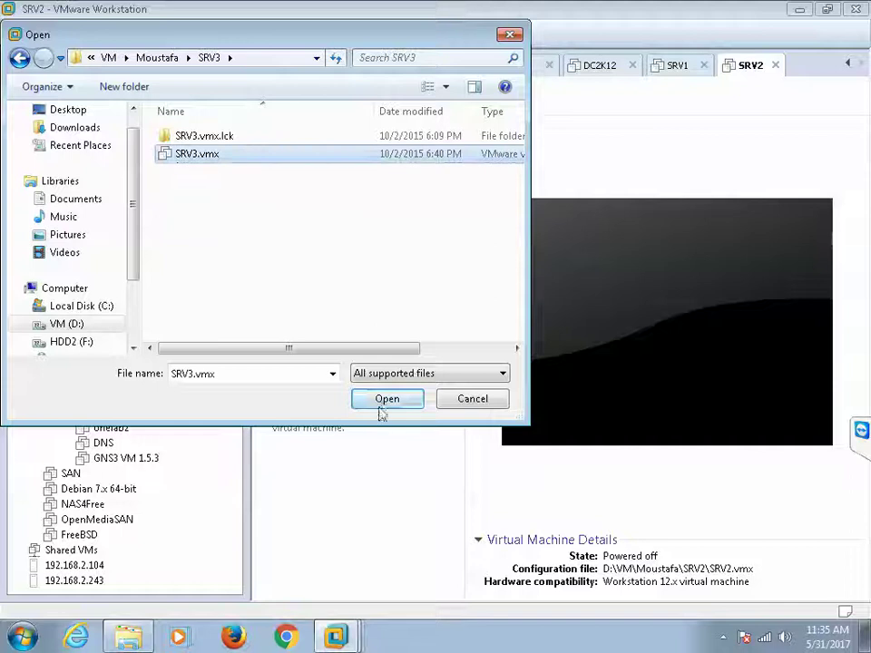
click(383, 404)
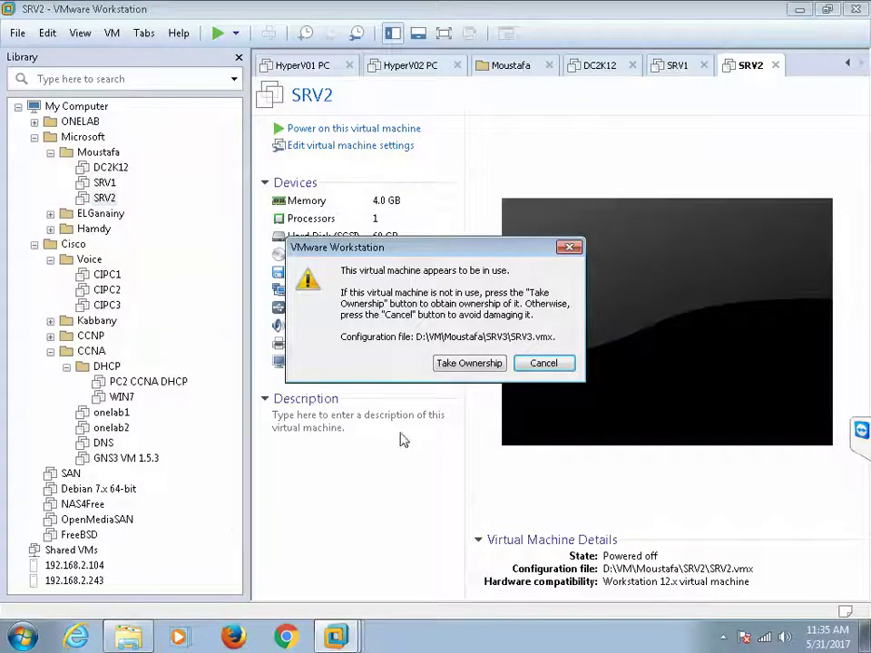
click(458, 363)
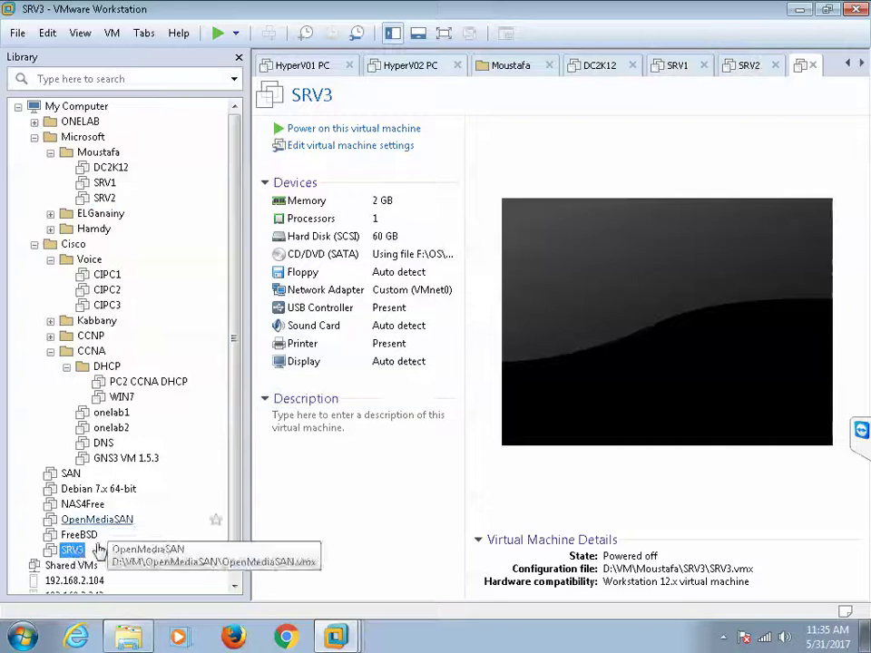
drag(73, 552, 136, 210)
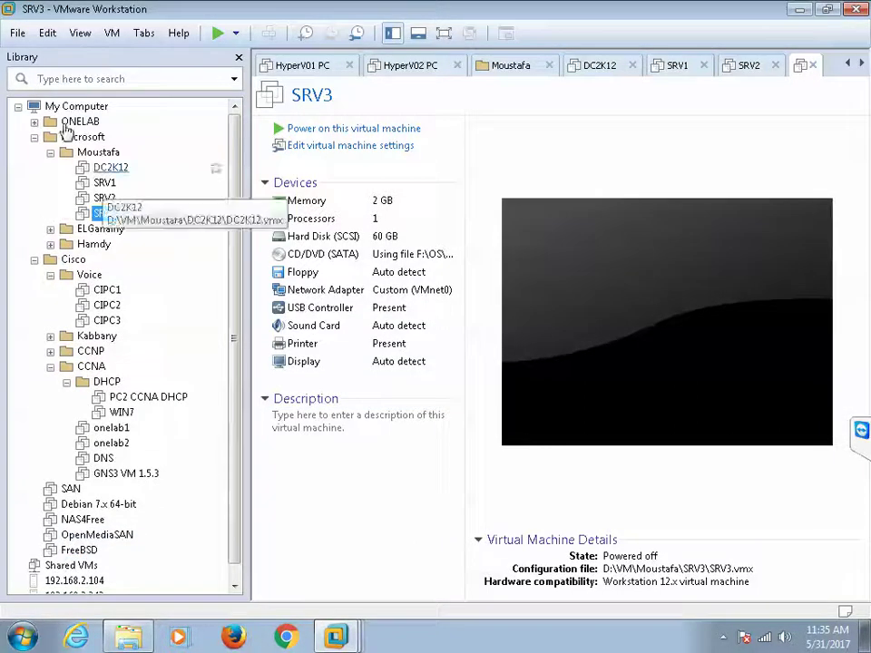
Step: Open SRV4.vmx from D:\VM\Moustafa\SRV4, file it under Moustafa, and select SRV1
click(18, 33)
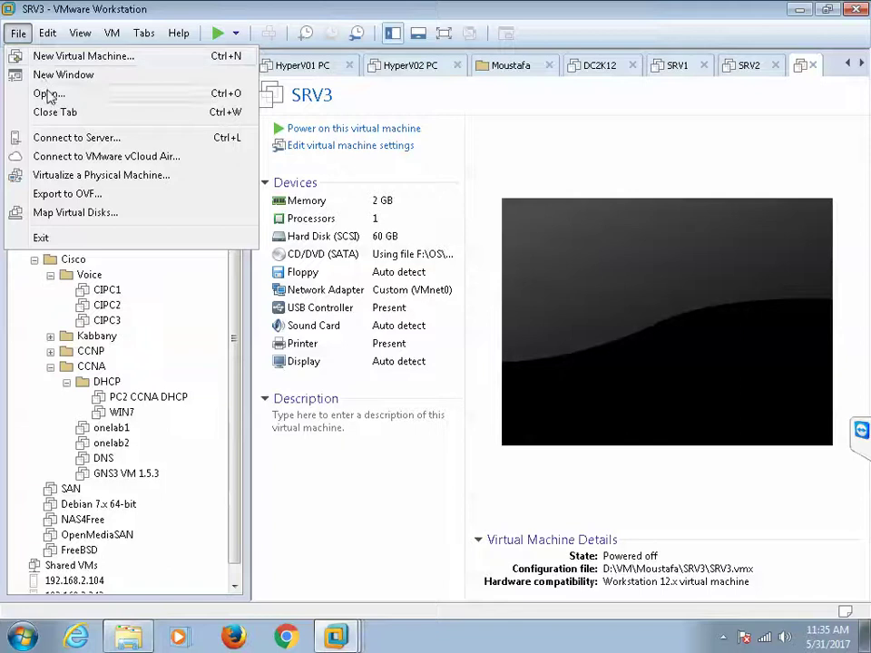
click(46, 90)
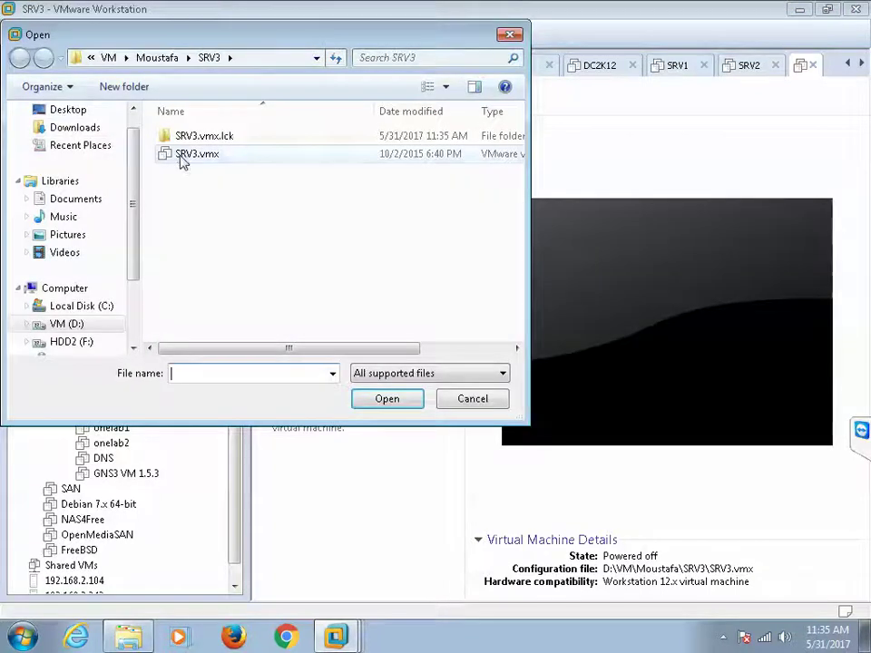
click(181, 156)
click(150, 59)
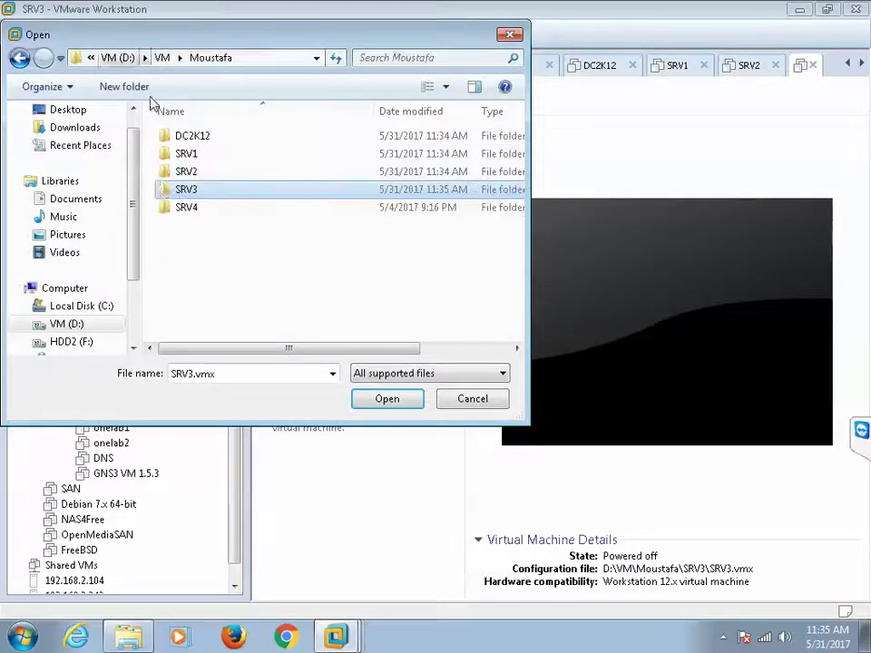
click(184, 209)
double_click(184, 208)
click(176, 172)
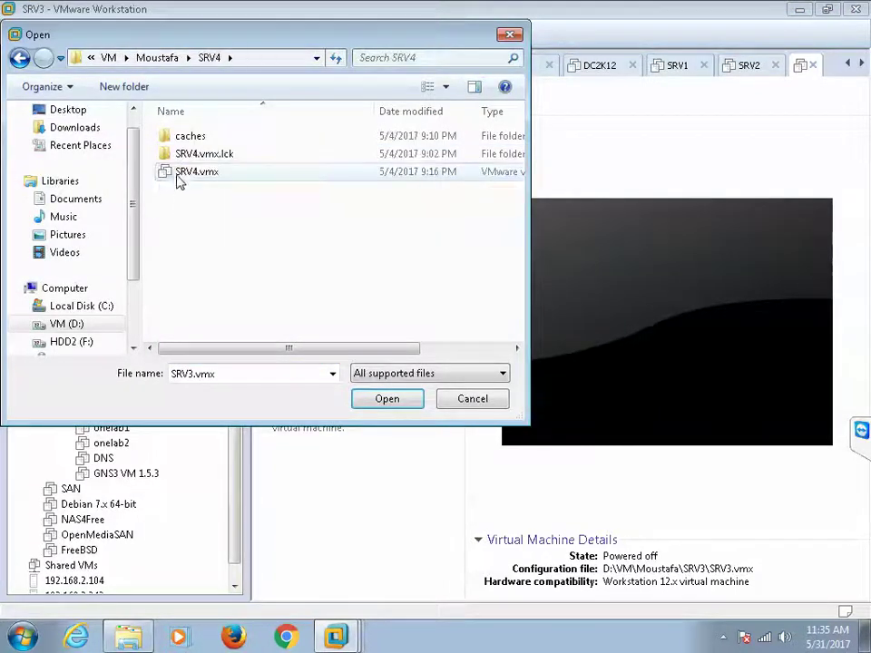
click(387, 399)
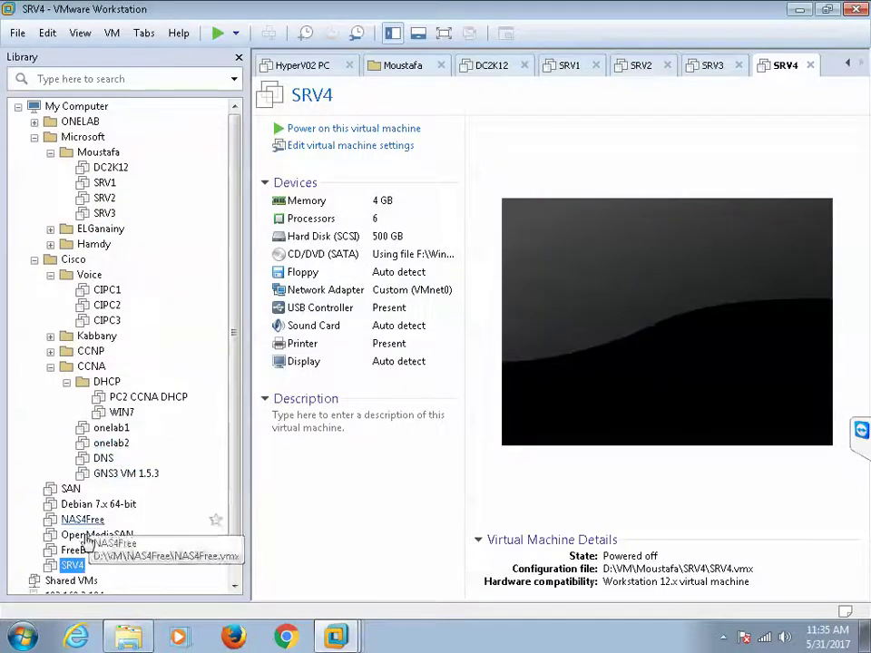
drag(82, 541, 111, 225)
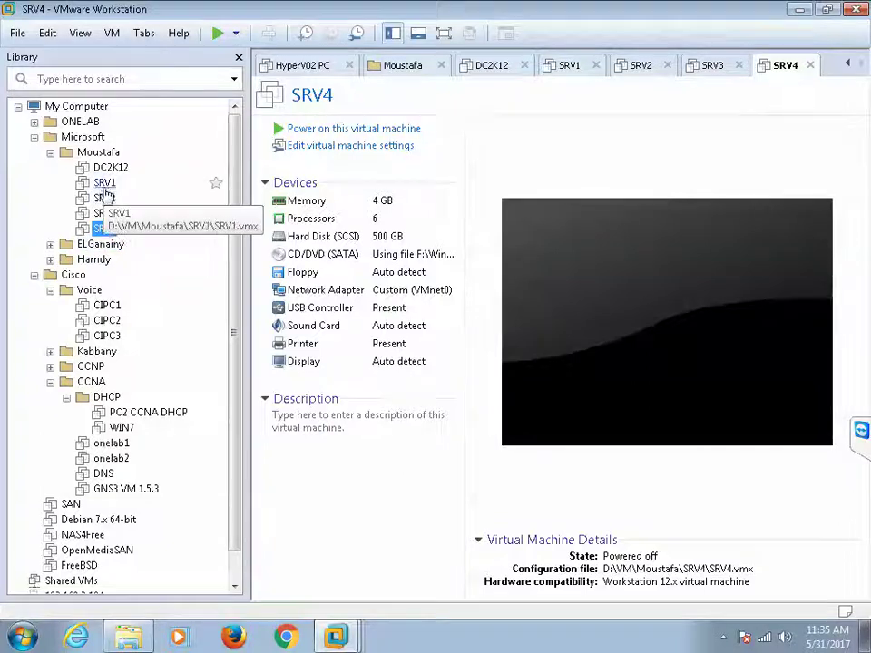
click(106, 183)
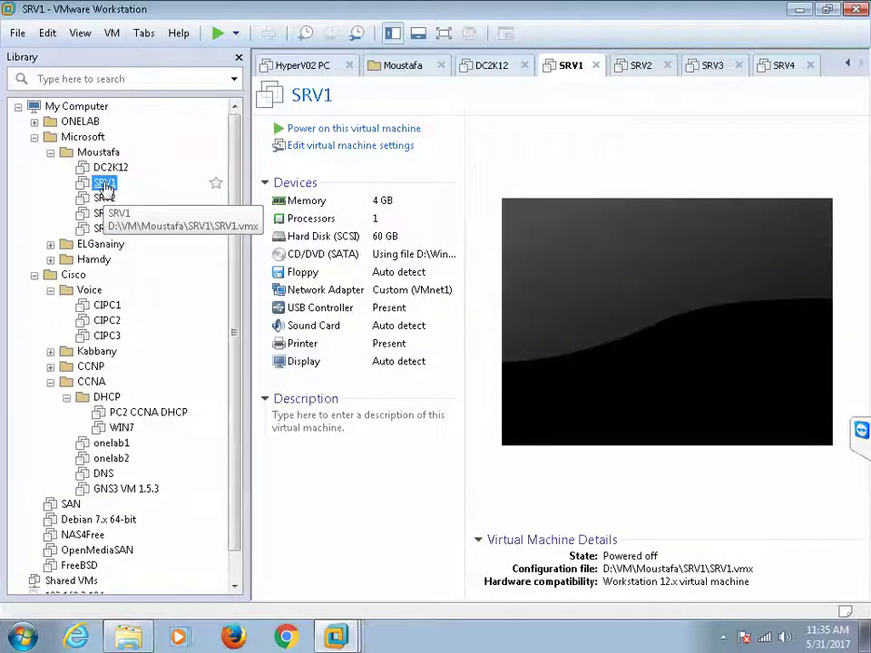
Step: Change SRV1's virtual machine name under Options > General to 'SAN Moustafa' and apply it
click(292, 147)
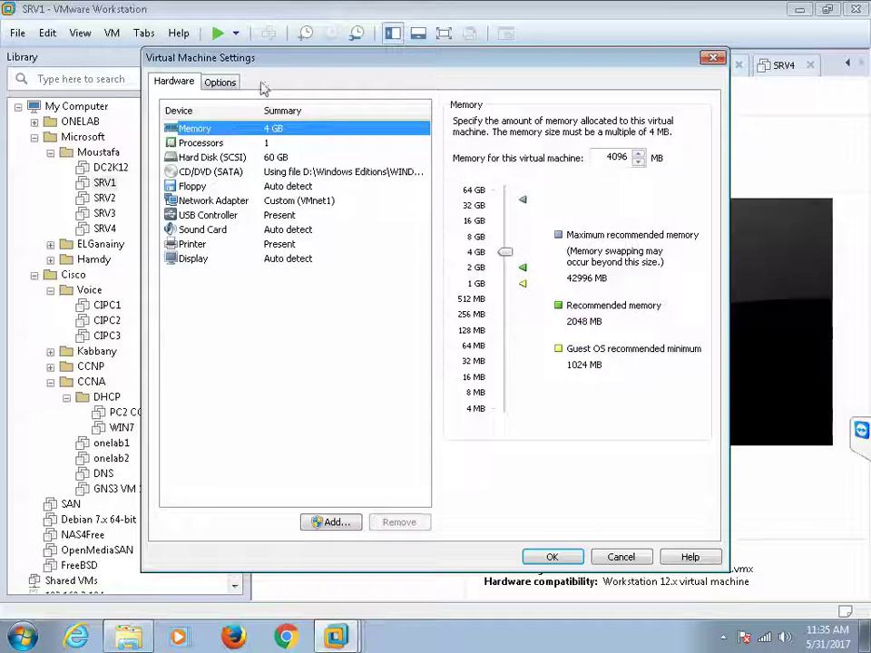
click(223, 84)
click(476, 125)
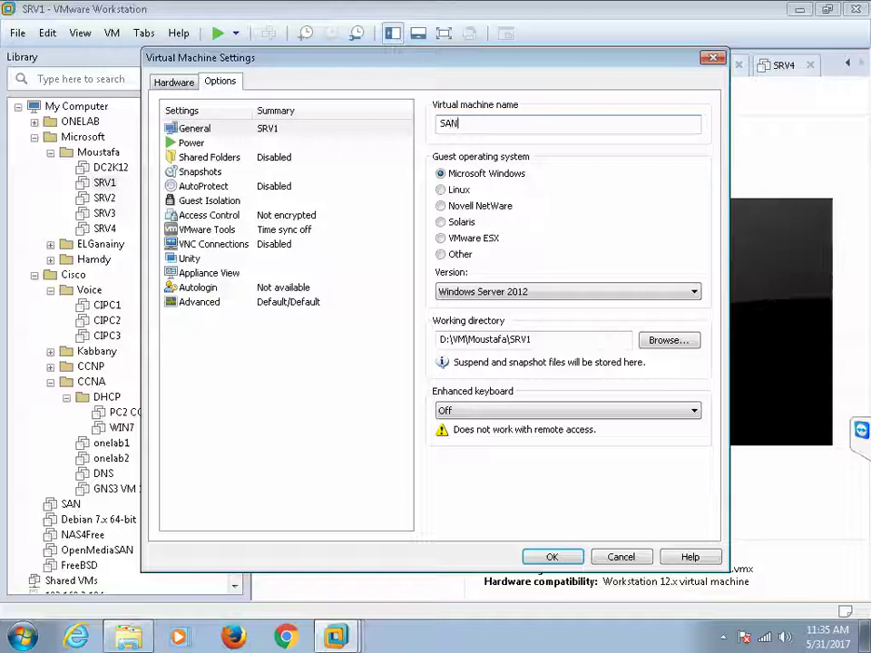
text(SAN M)
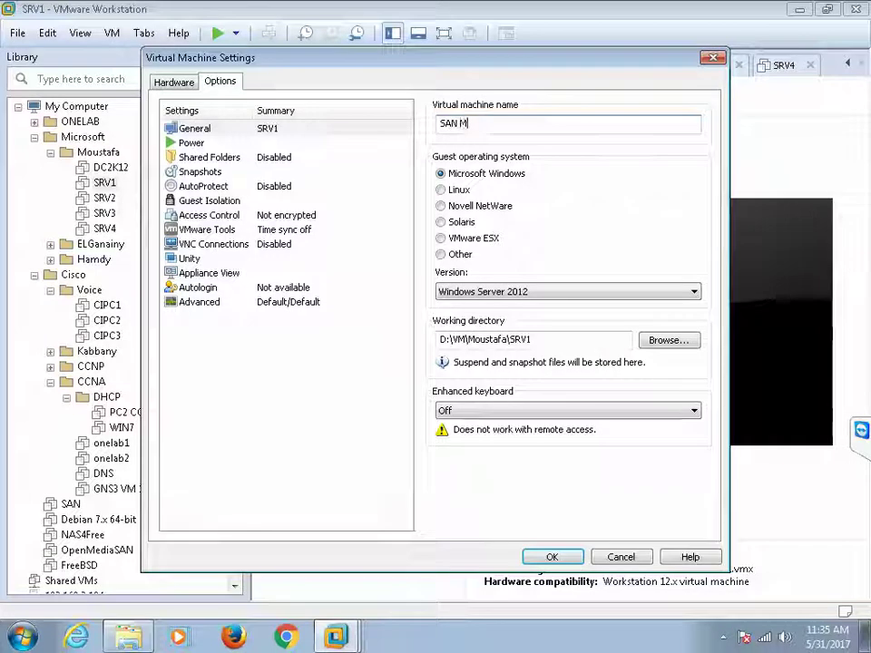
text(oustafa)
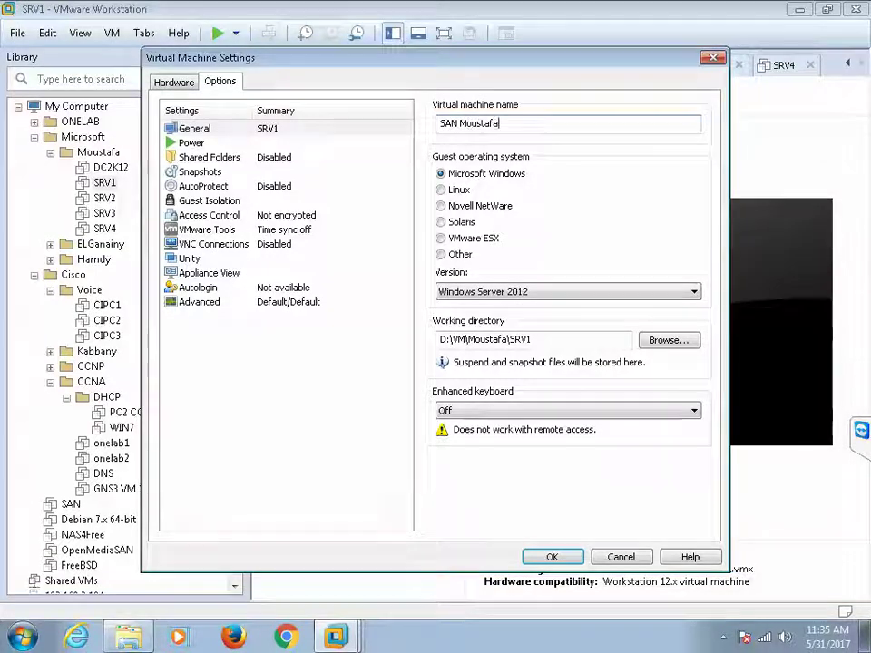
click(552, 556)
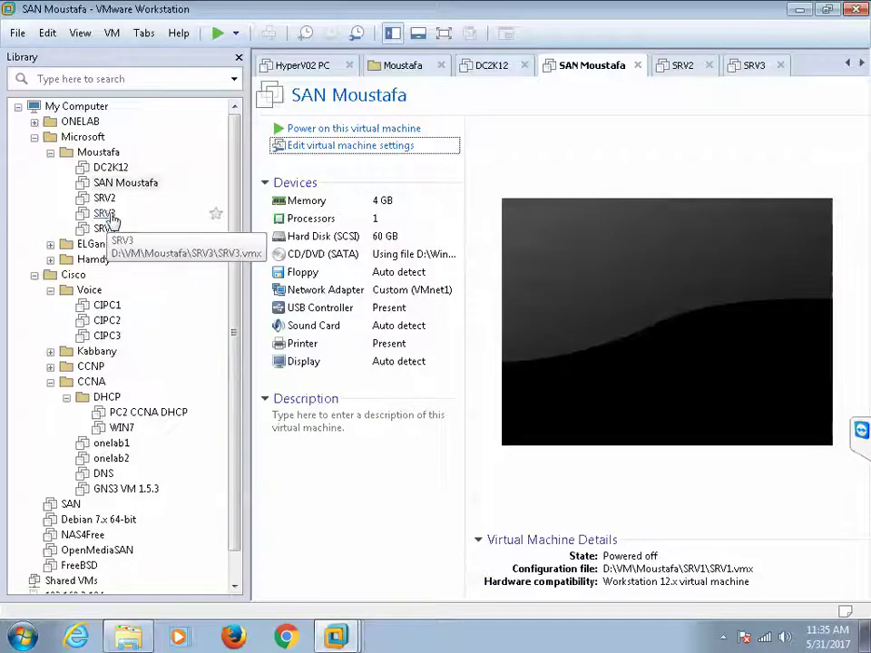
Step: Select SRV2 and change its virtual machine name to HyperV01
click(107, 200)
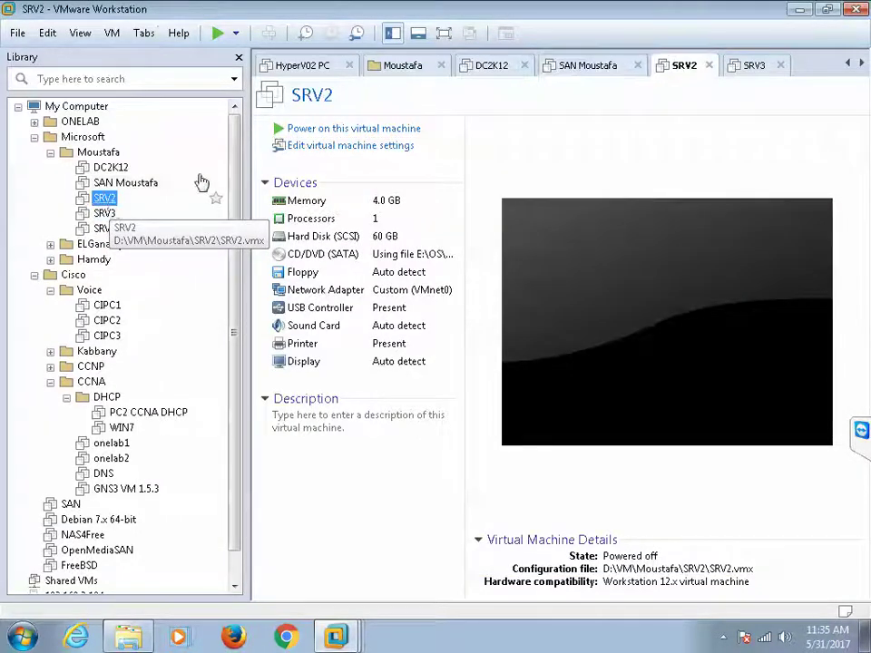
click(311, 147)
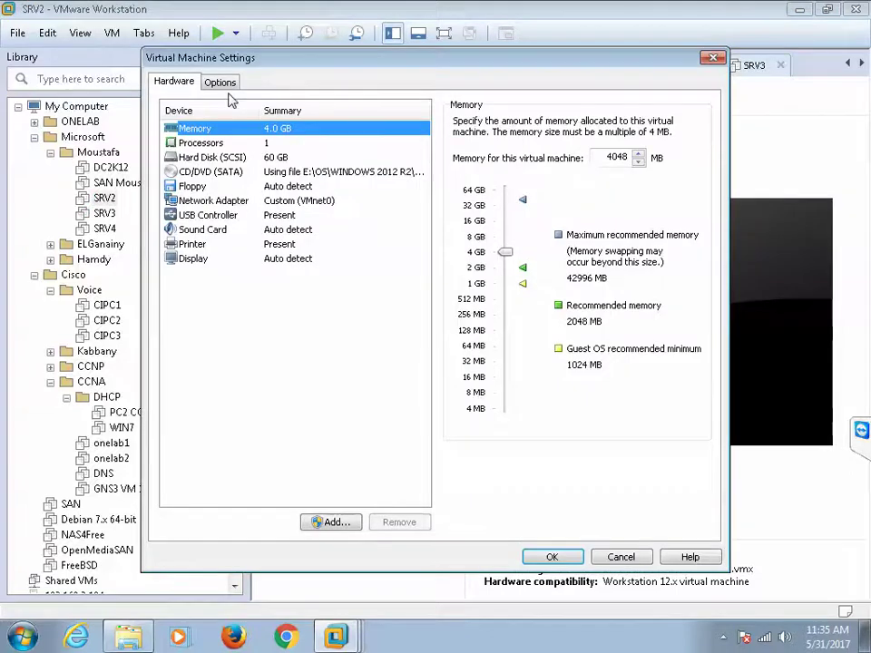
click(220, 82)
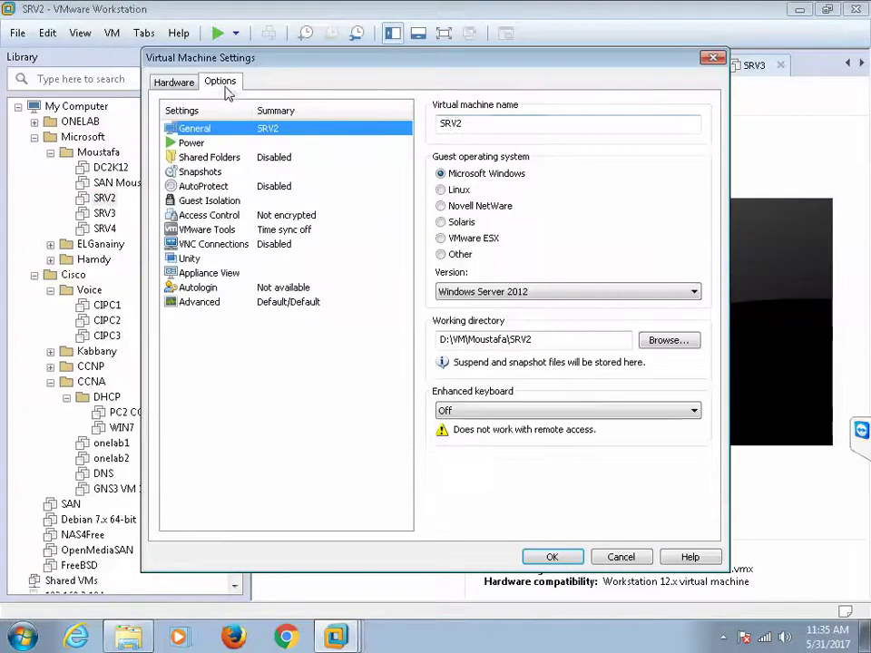
click(469, 124)
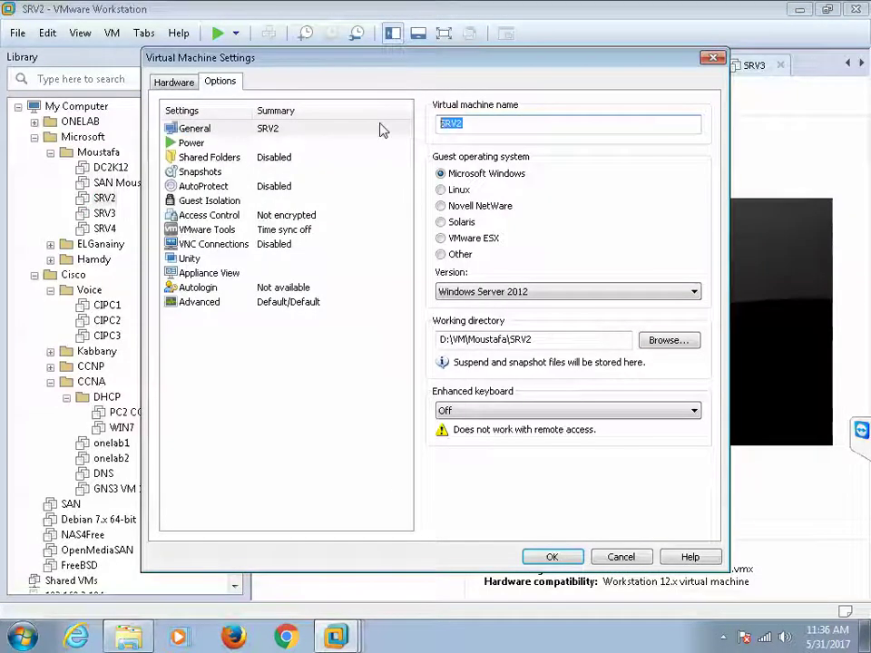
text(HyperV01)
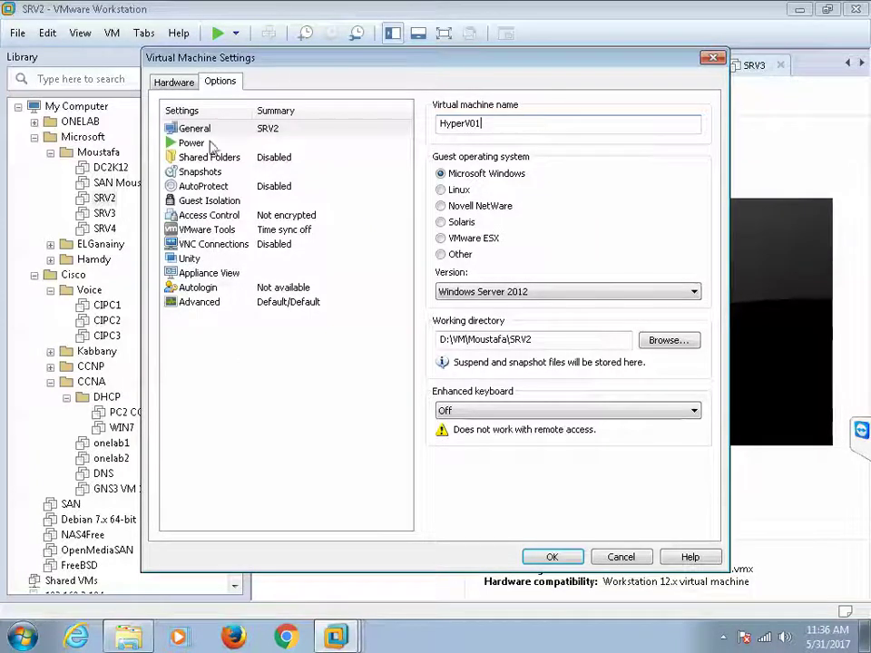
Step: Set SRV2's processors to 2 processors with 2 cores per processor
click(174, 82)
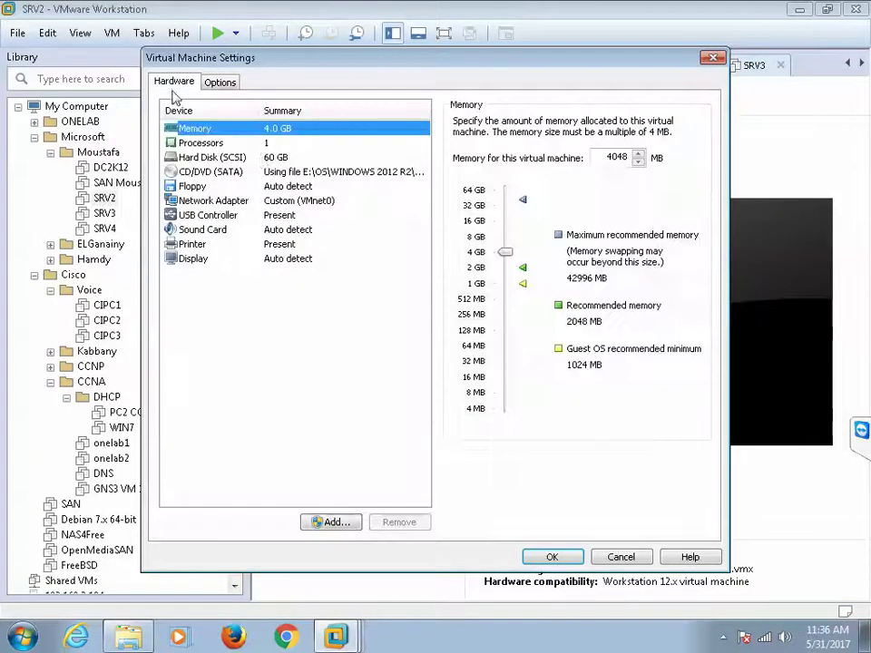
click(264, 144)
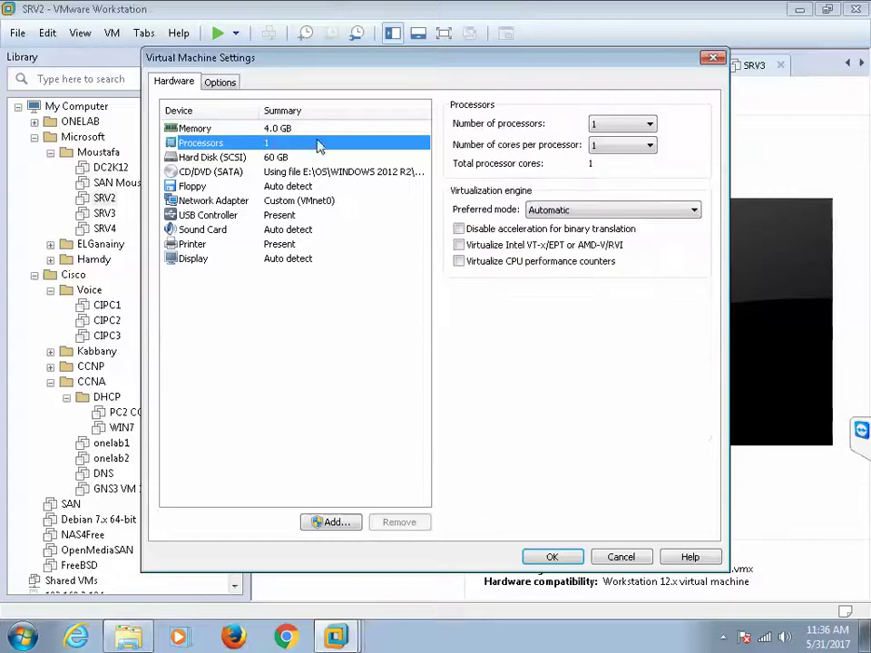
click(619, 127)
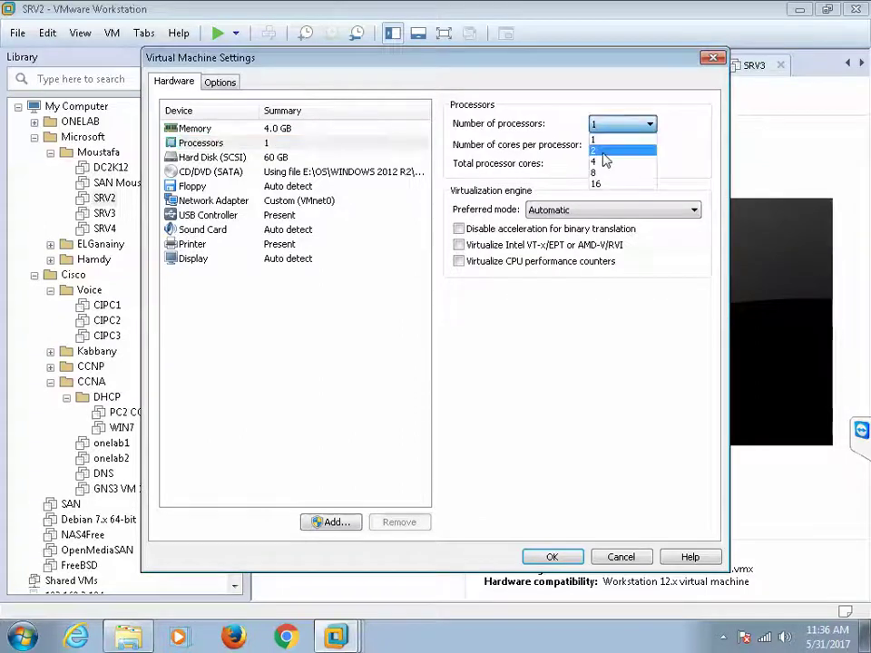
click(603, 150)
click(607, 147)
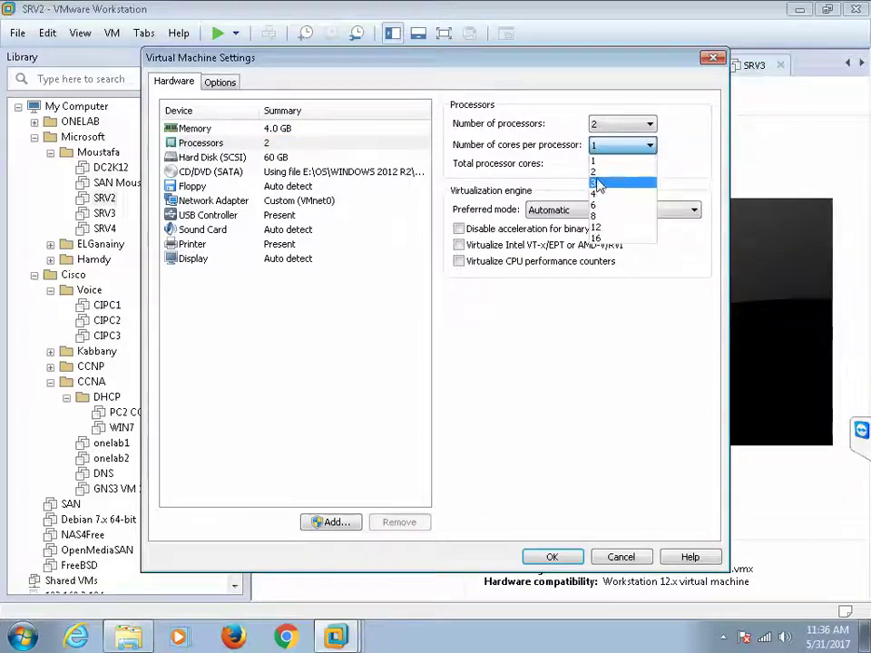
click(596, 172)
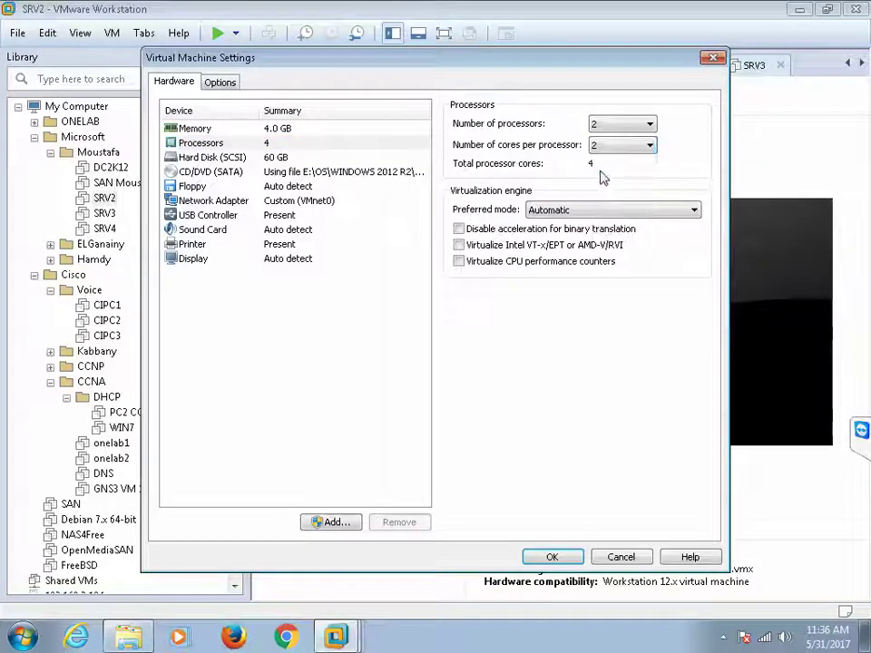
Step: Enable Intel VT-x/EPT or AMD-V/RVI virtualization and save SRV2's settings
click(219, 83)
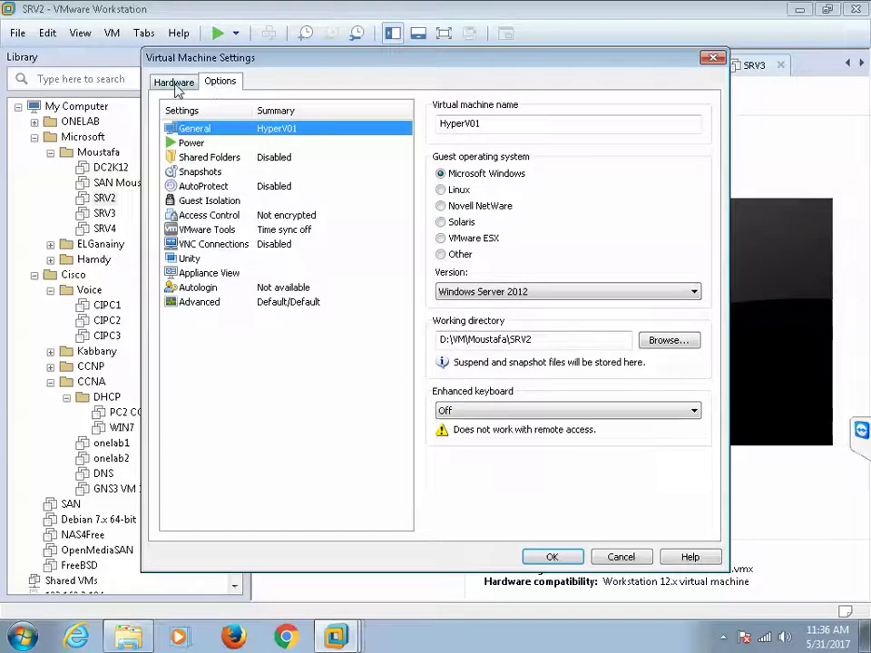
click(174, 83)
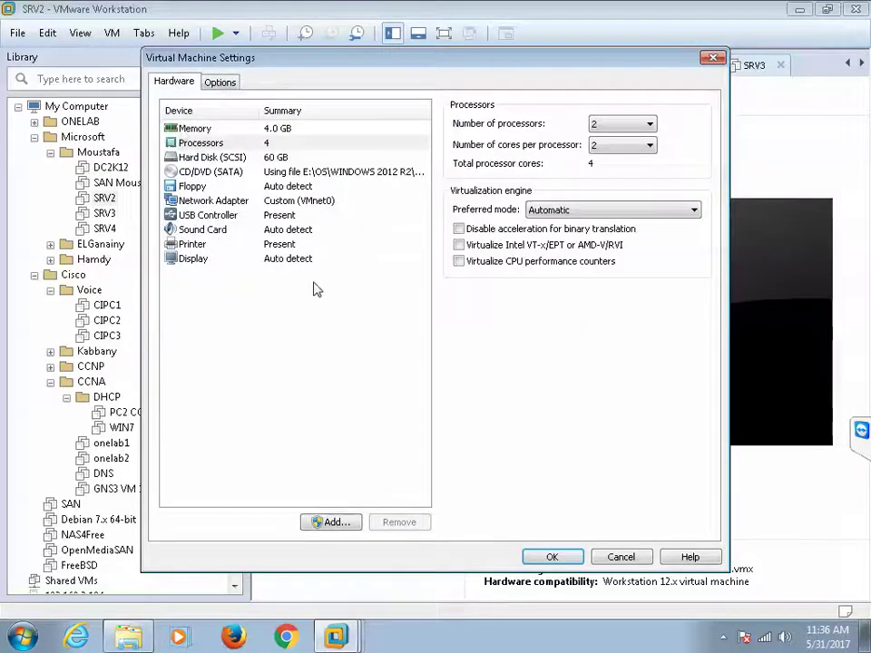
click(217, 145)
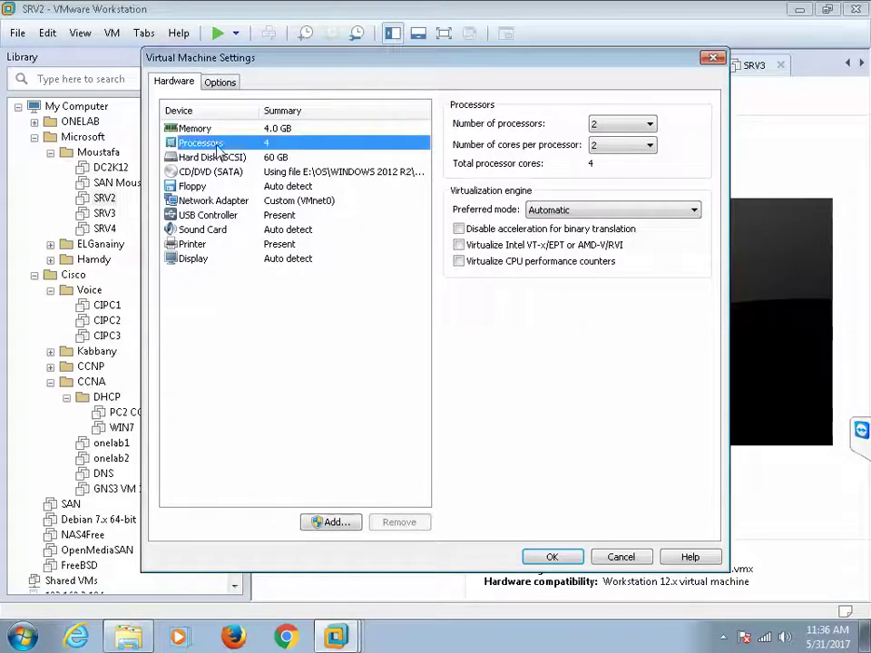
click(460, 245)
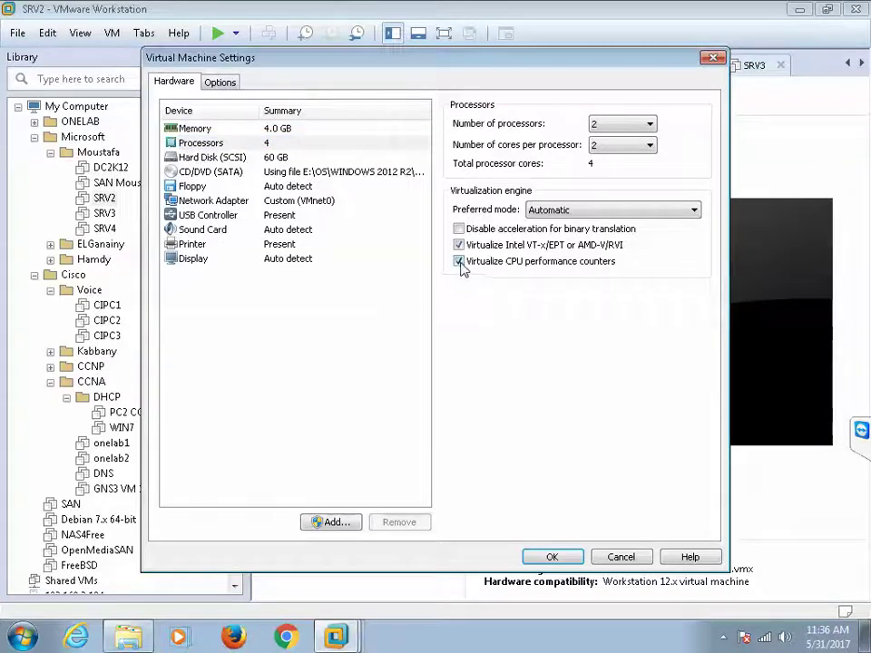
click(553, 556)
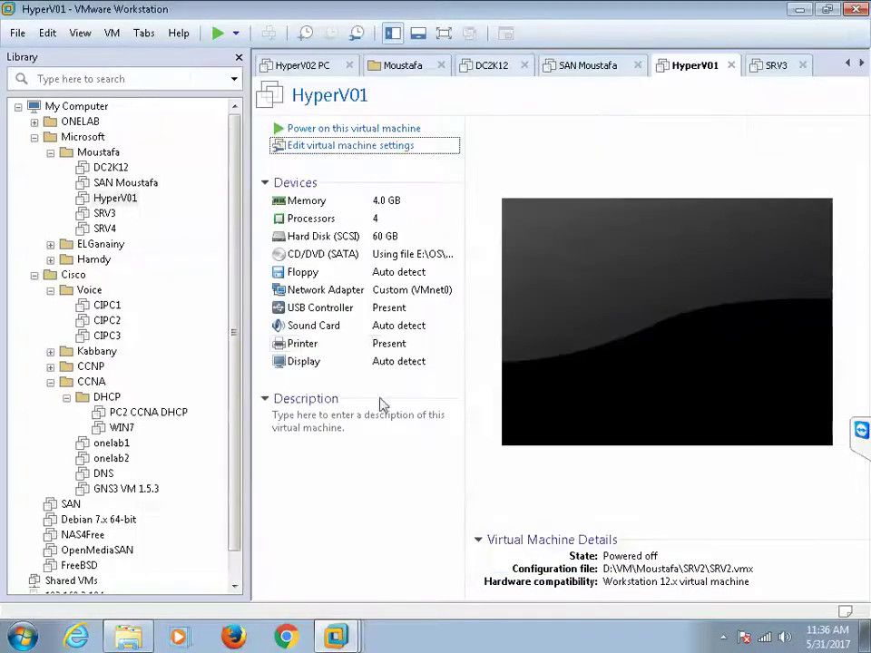
click(104, 214)
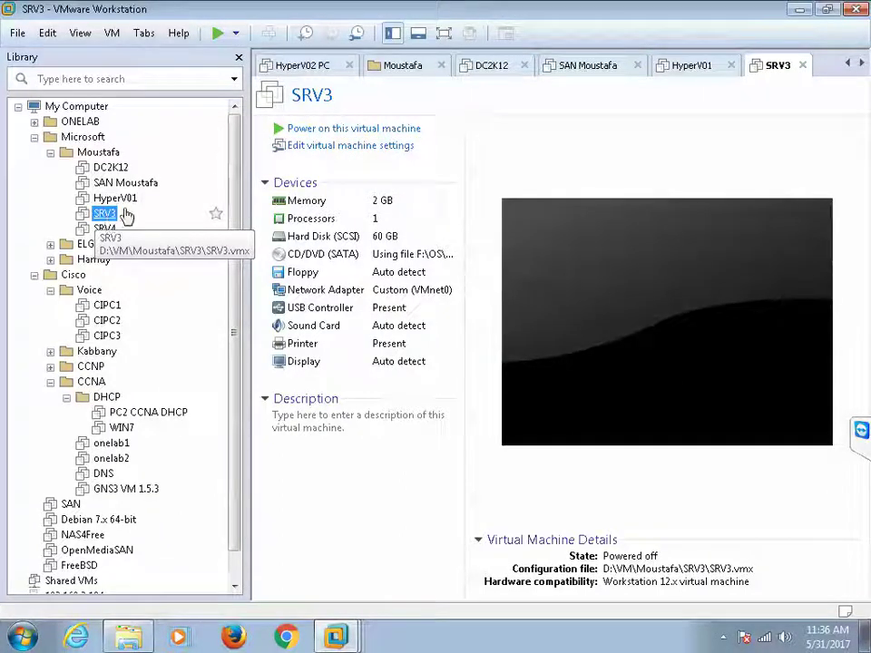
Step: Give SRV3 2 processors with 2 cores each and enable VT-x/EPT virtualization
click(316, 150)
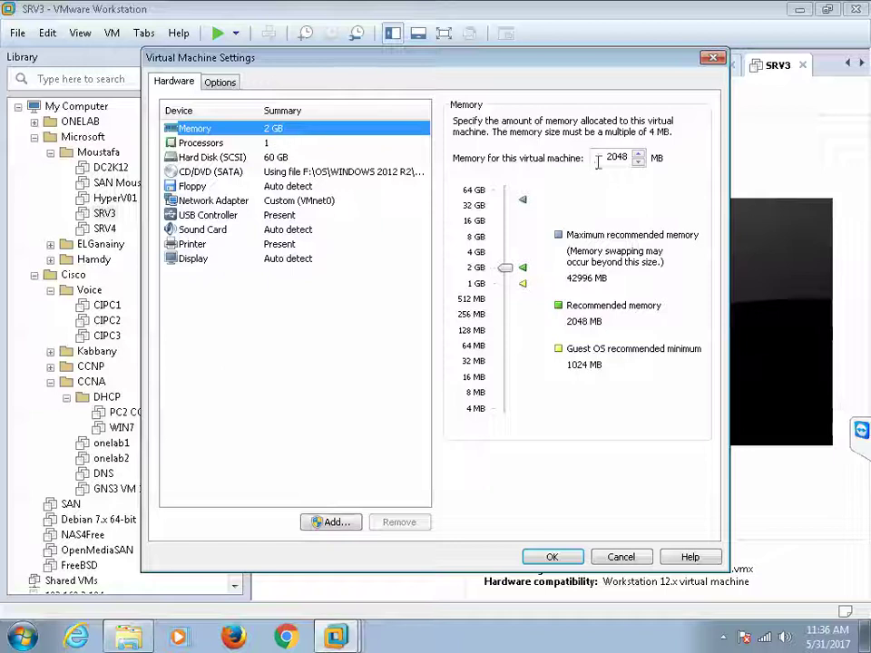
drag(597, 160, 680, 161)
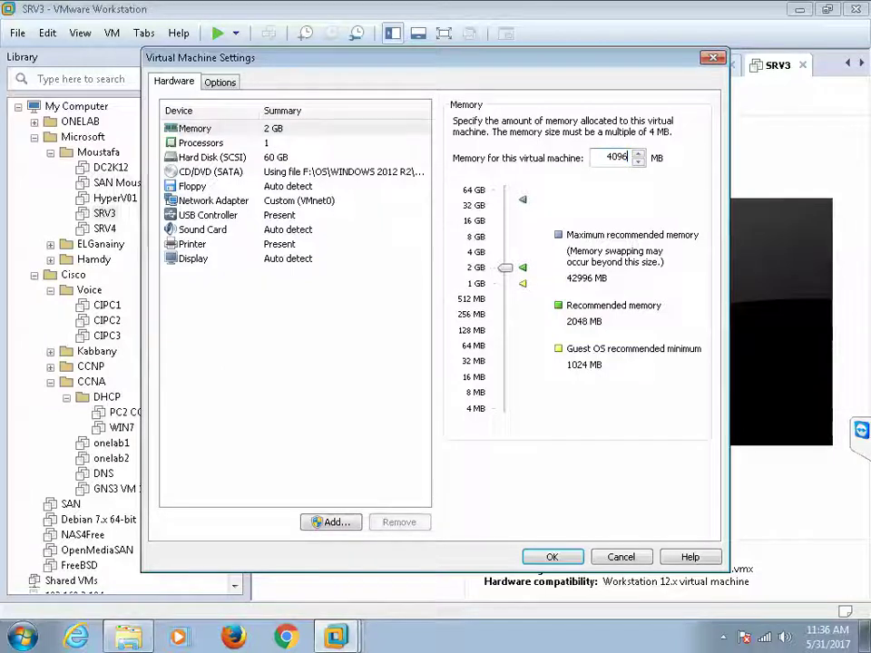
click(272, 143)
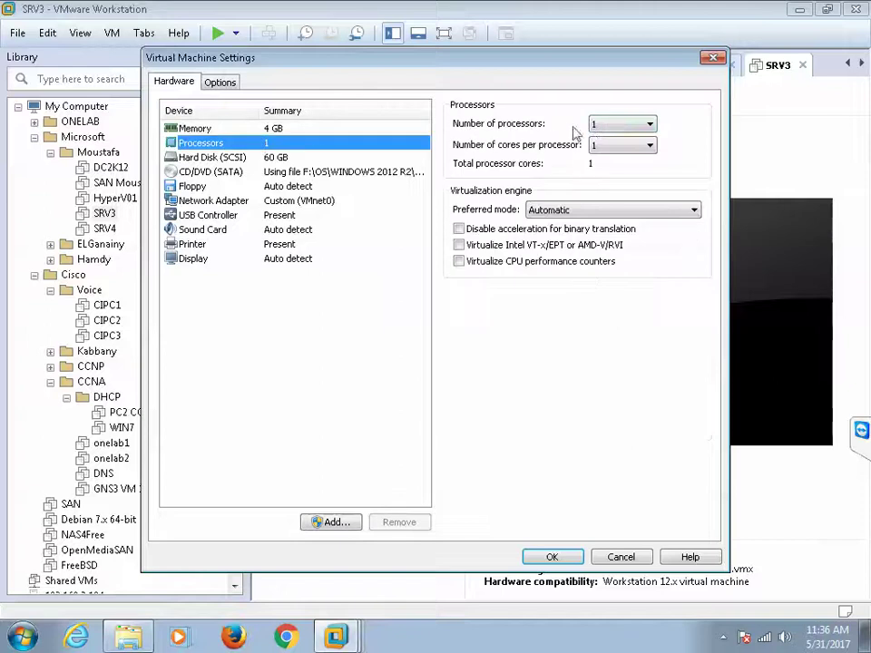
click(597, 126)
click(599, 142)
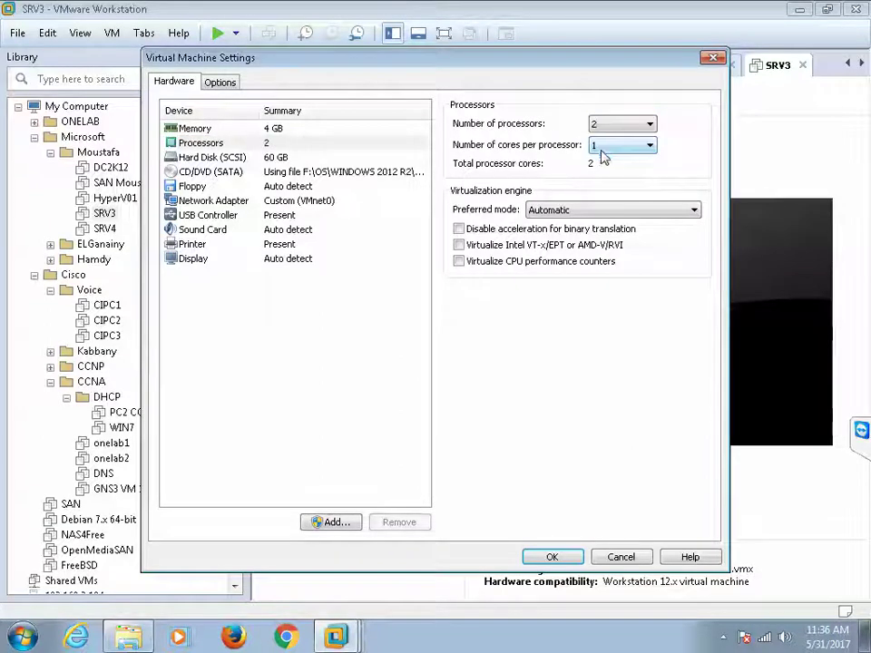
click(603, 149)
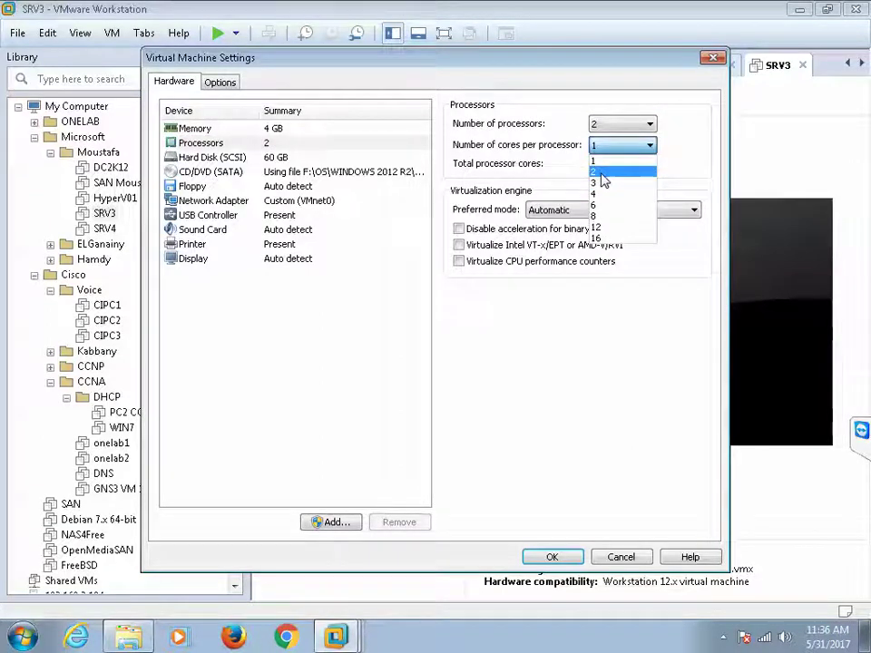
click(603, 173)
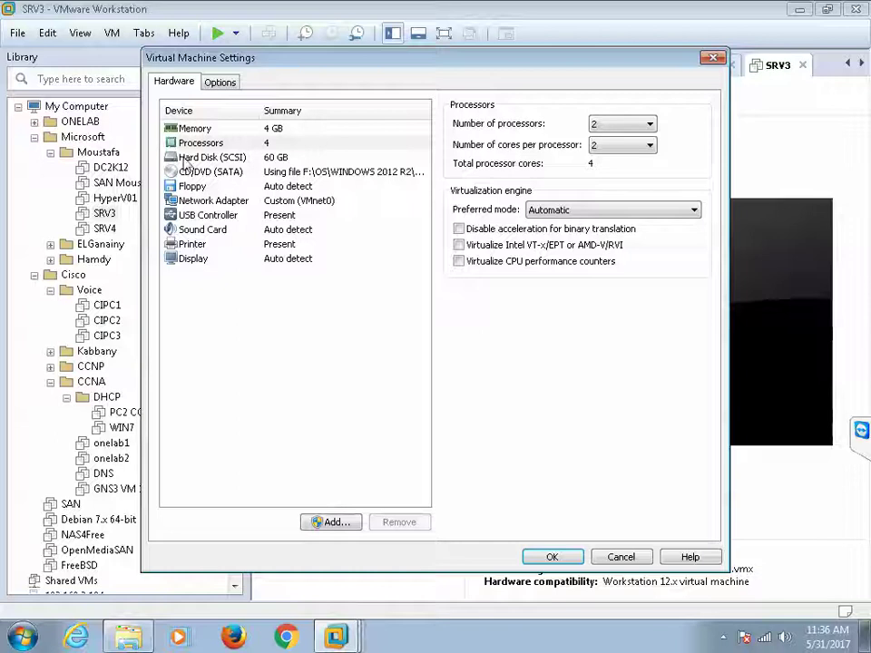
click(205, 143)
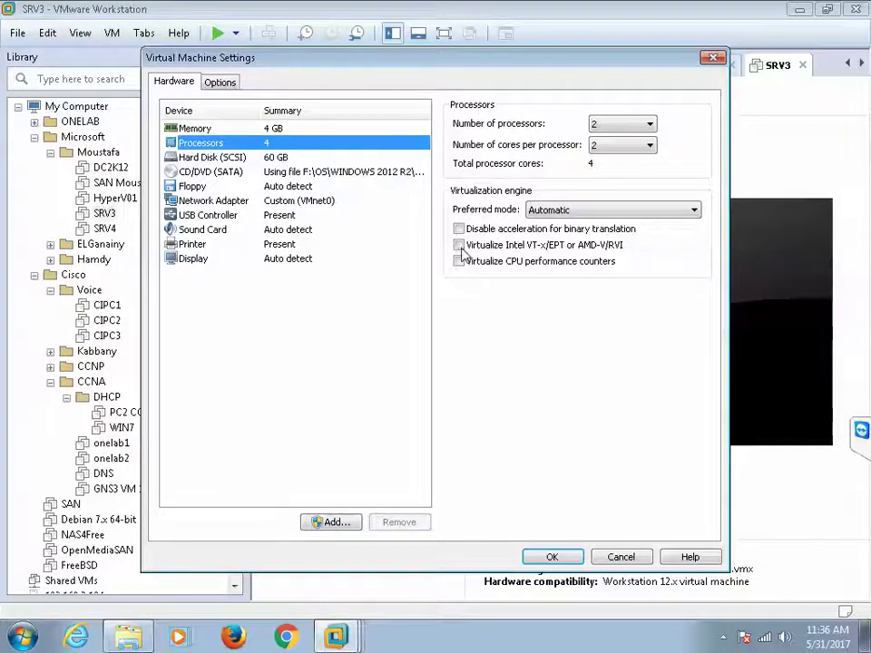
click(460, 246)
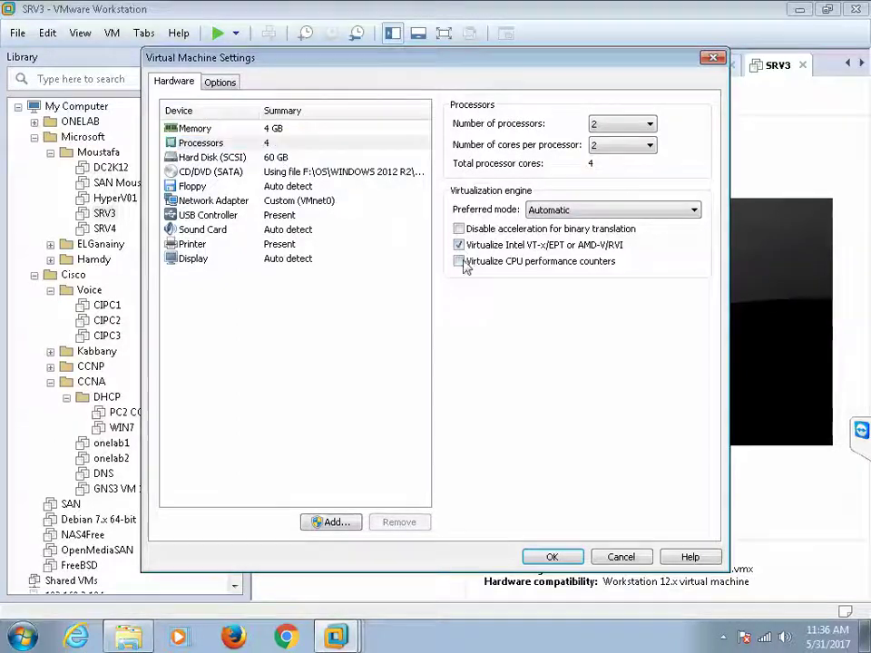
click(552, 557)
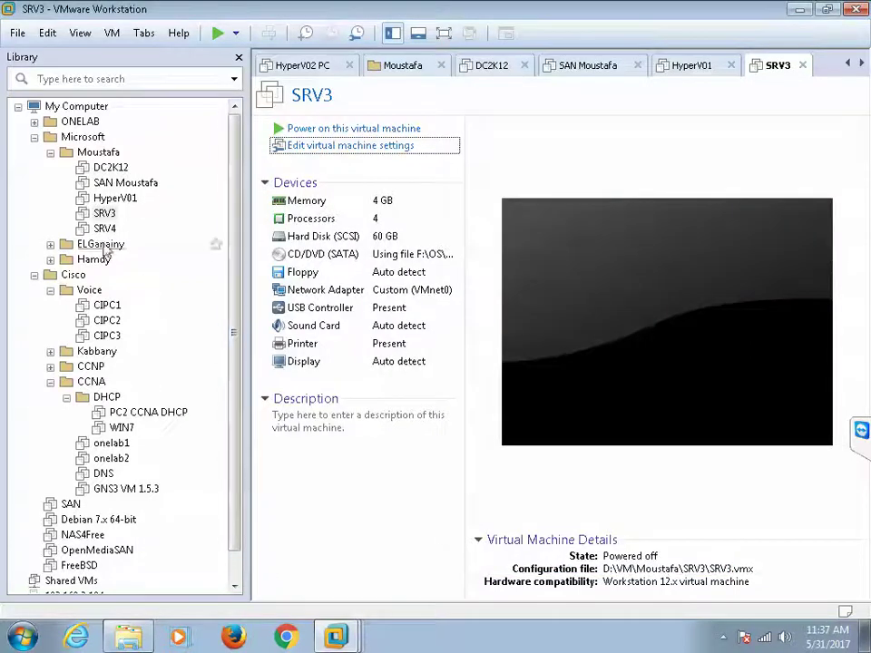
Step: Rename SRV3 to 'HyperV02 Moustafa' in Options > General
click(308, 148)
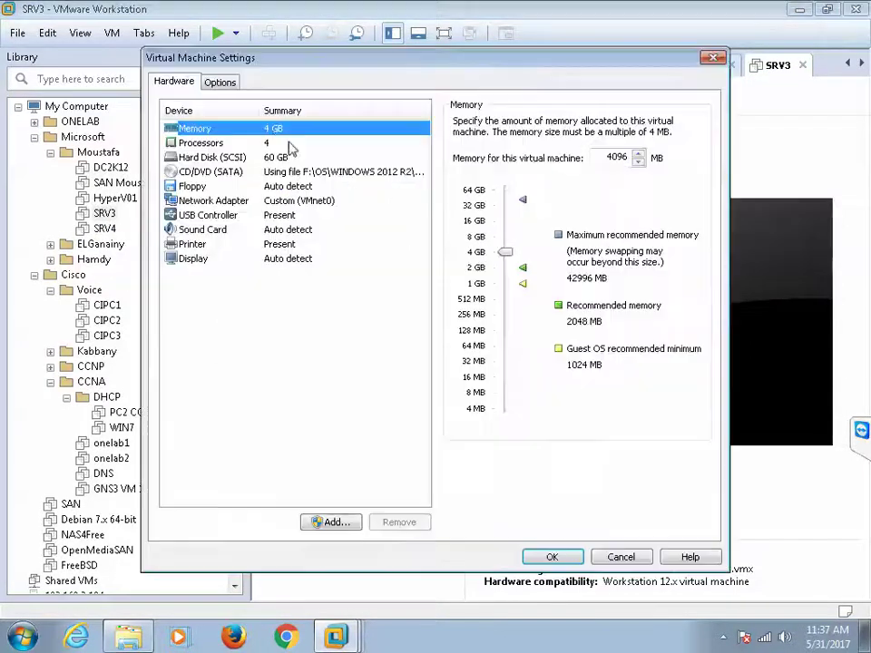
click(219, 81)
click(484, 125)
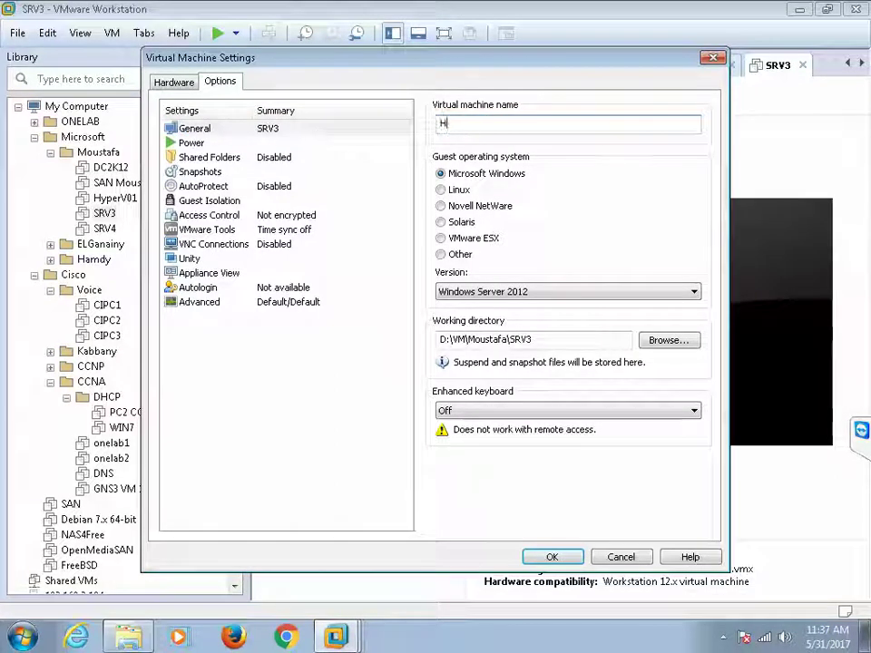
text(erV02 Moustafa)
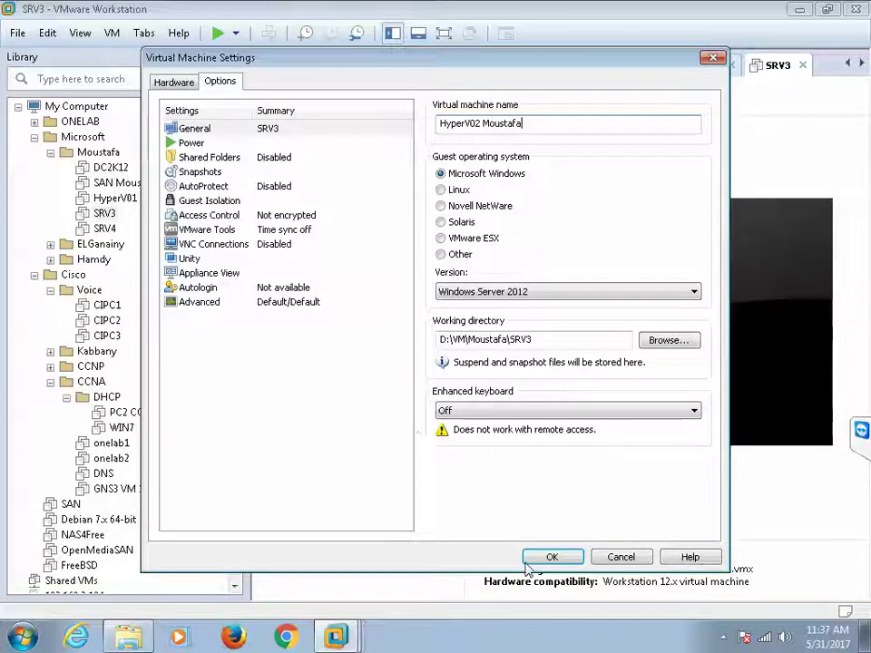
click(552, 557)
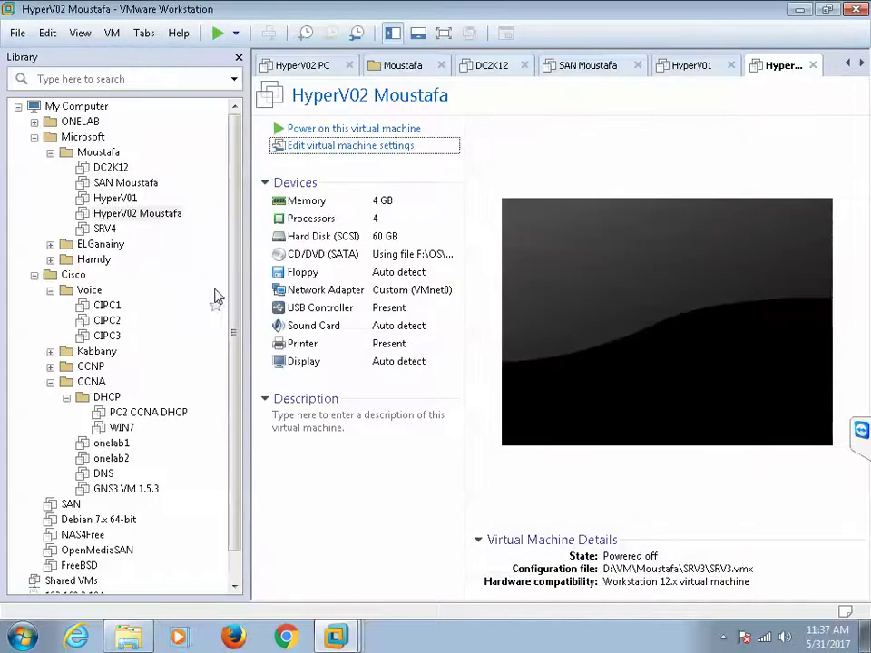
Step: Append 'Moustafa' to HyperV01's virtual machine name, making it 'HyperV01 Moustafa'
click(127, 201)
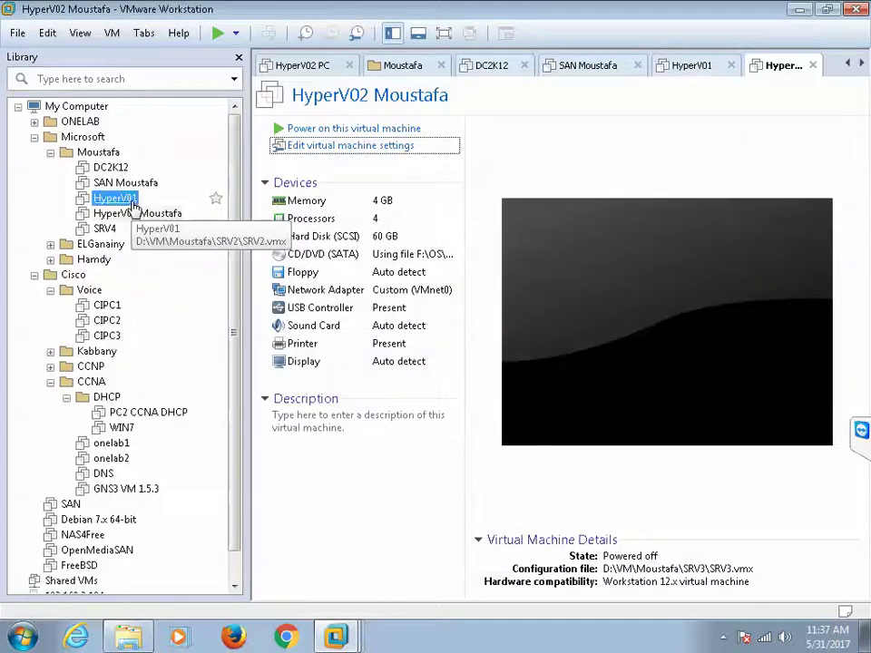
click(306, 150)
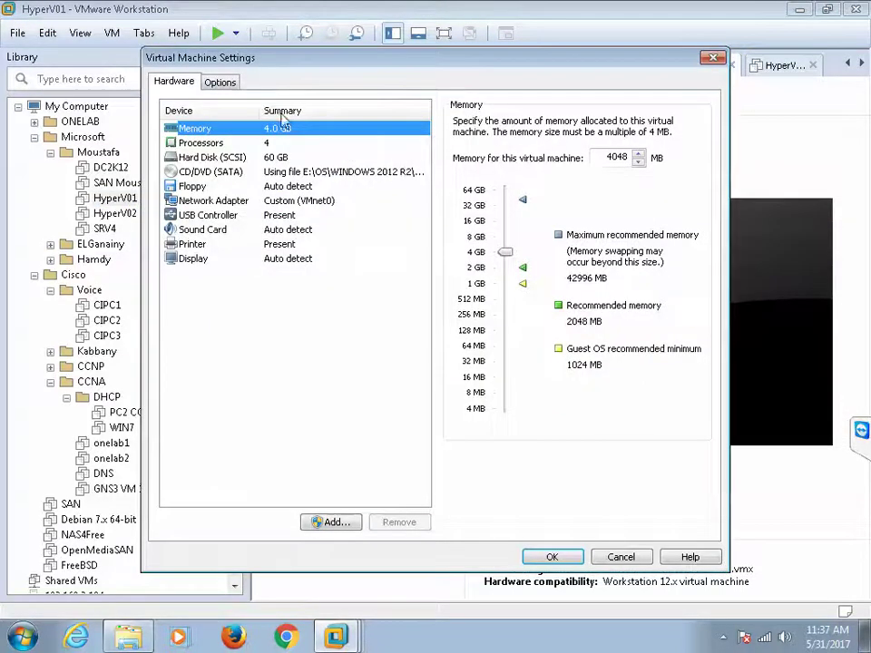
click(224, 83)
click(500, 126)
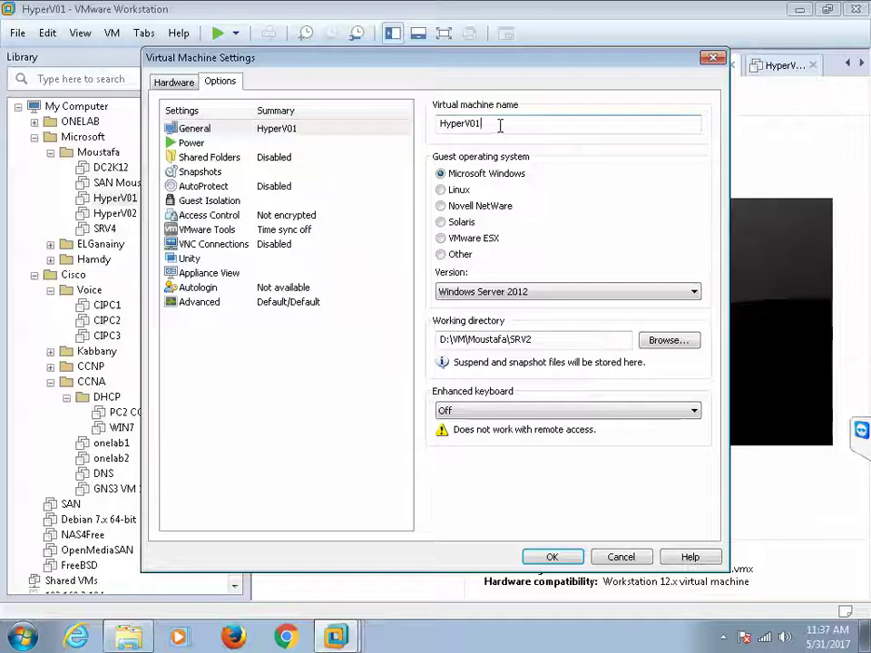
text(Mou)
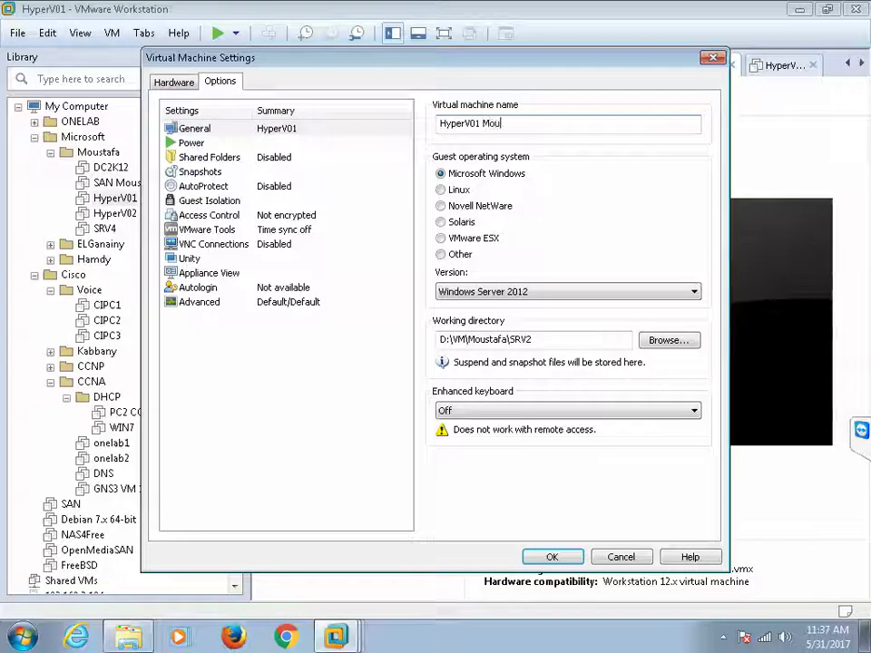
text(stafa)
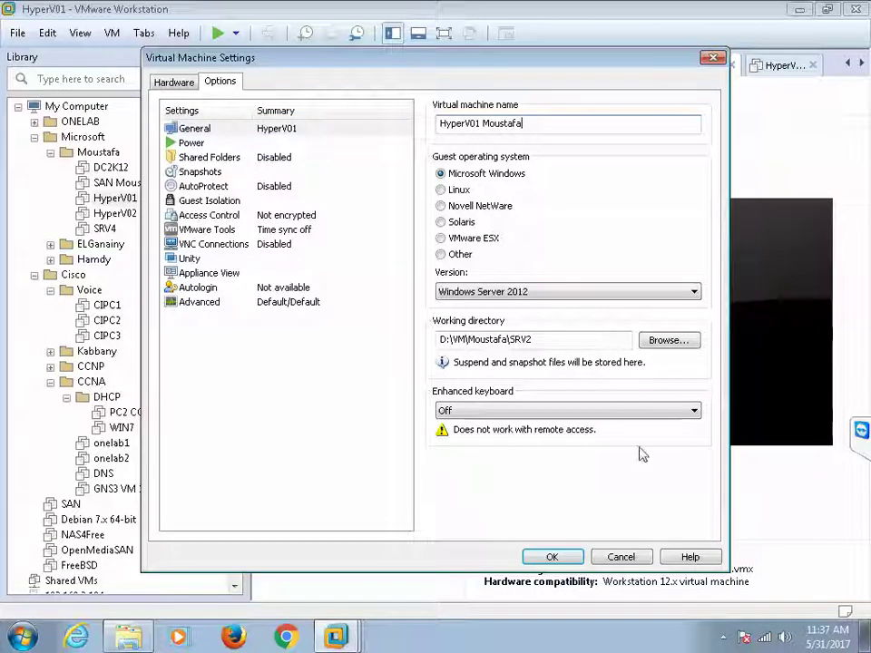
click(555, 555)
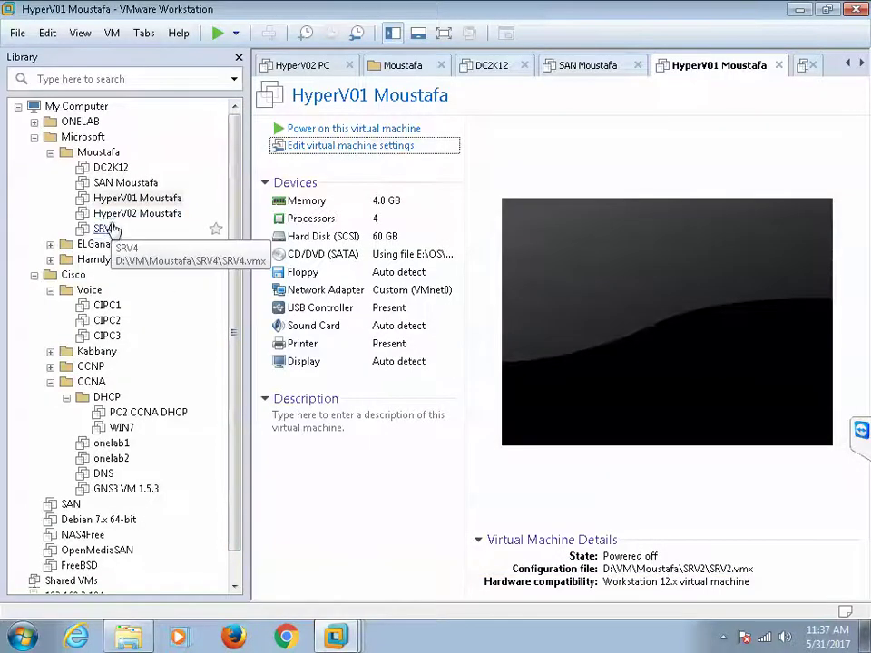
click(107, 229)
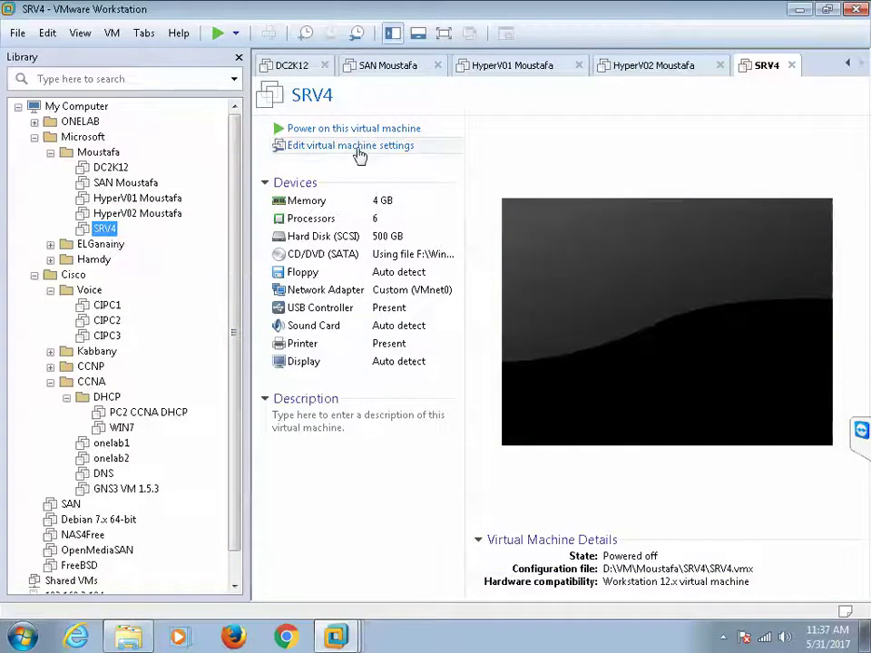
Step: Rename SRV4 to 'SCVMM Moustafa', then bring Windows Explorer back to the front
click(358, 148)
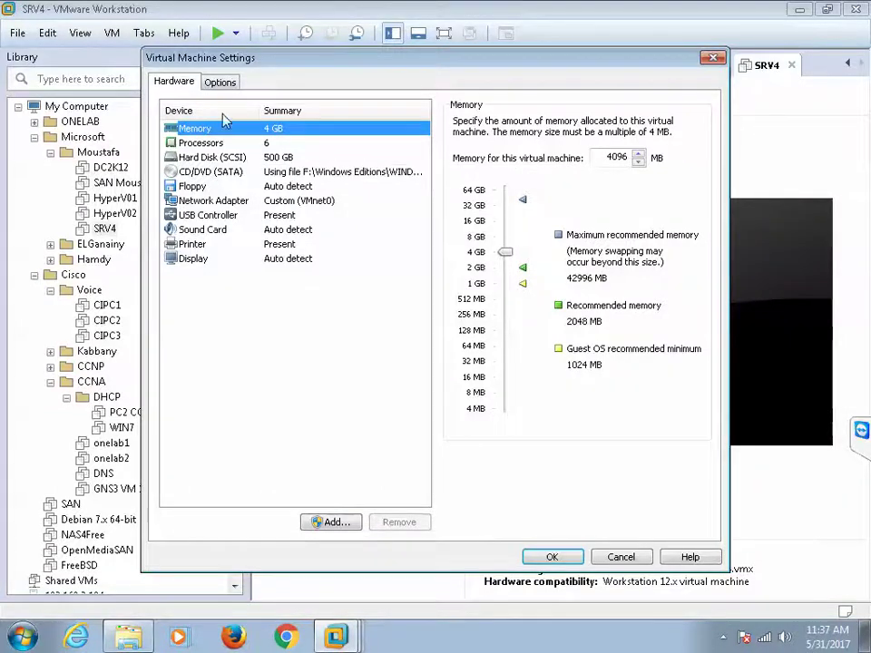
click(220, 83)
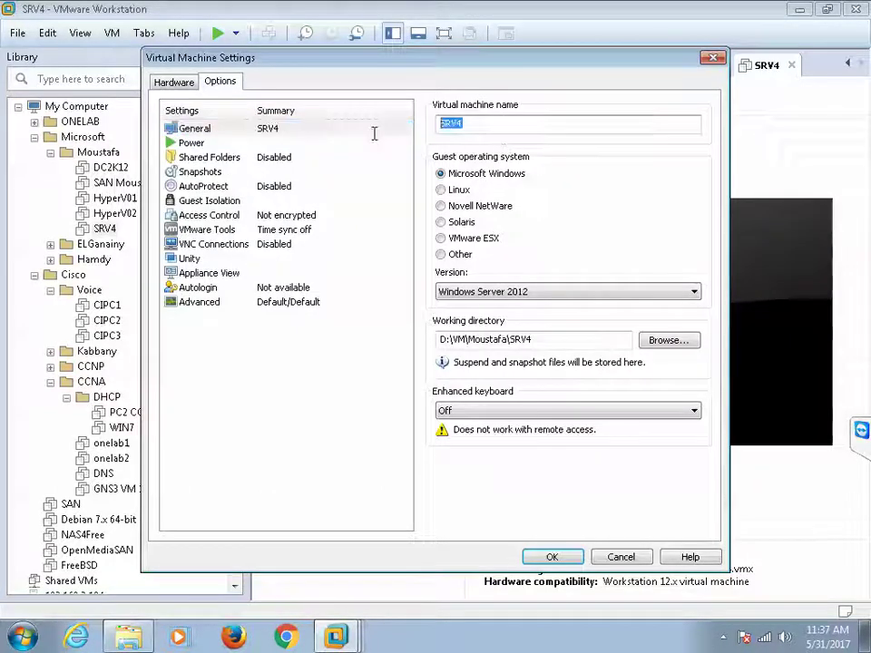
text(S)
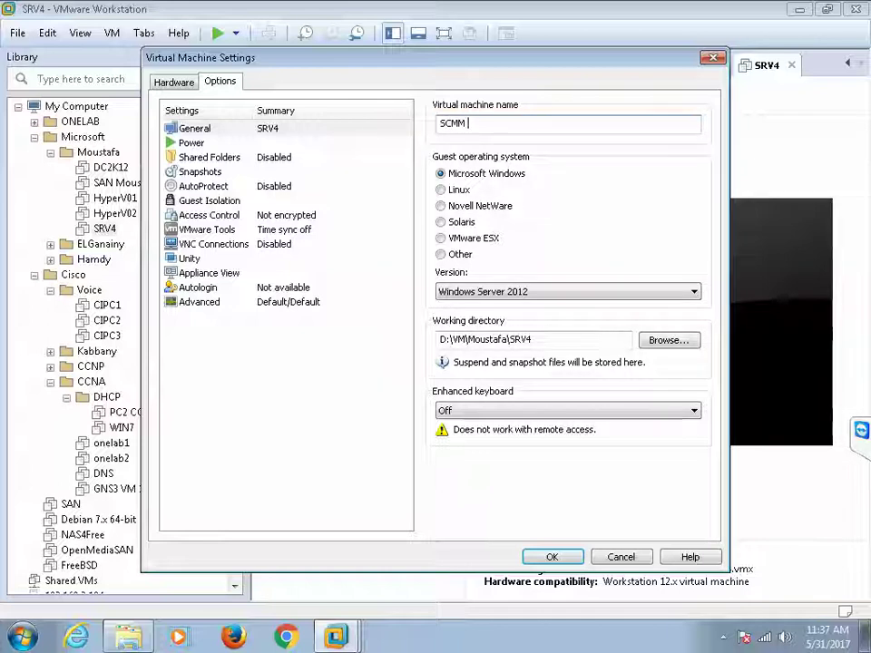
text(CMM)
key(BackSpace)
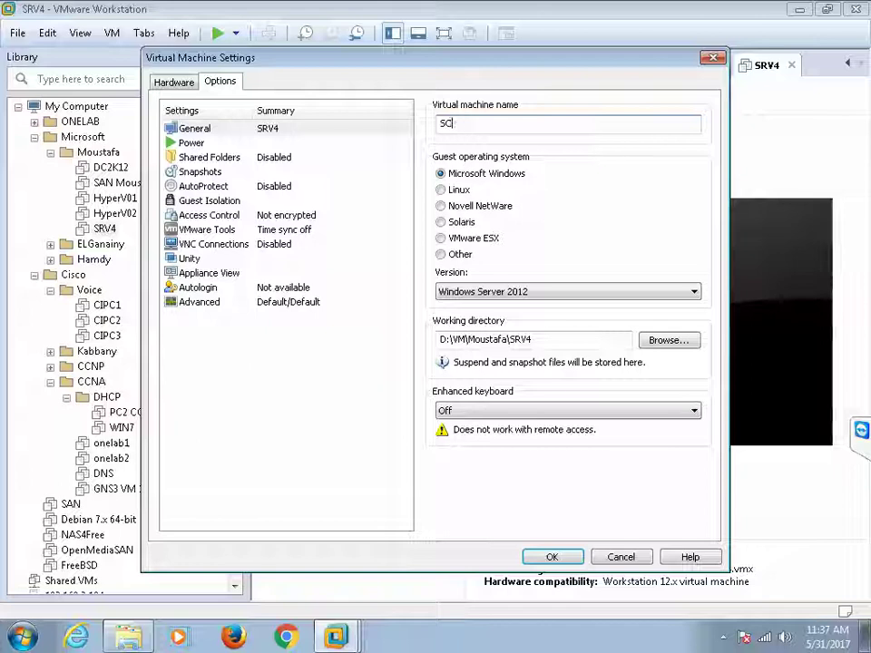
text(VMM Moustafa)
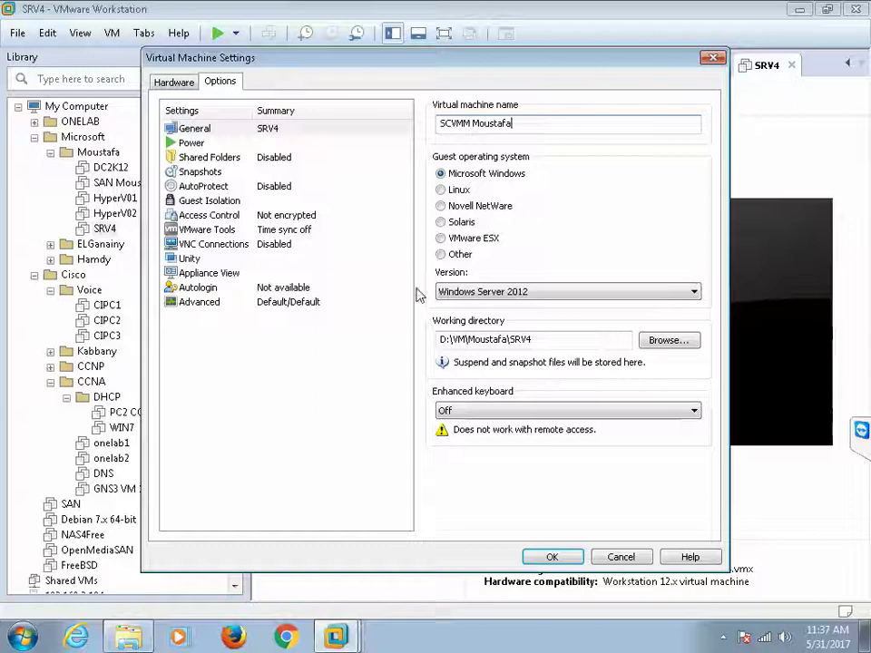
click(548, 556)
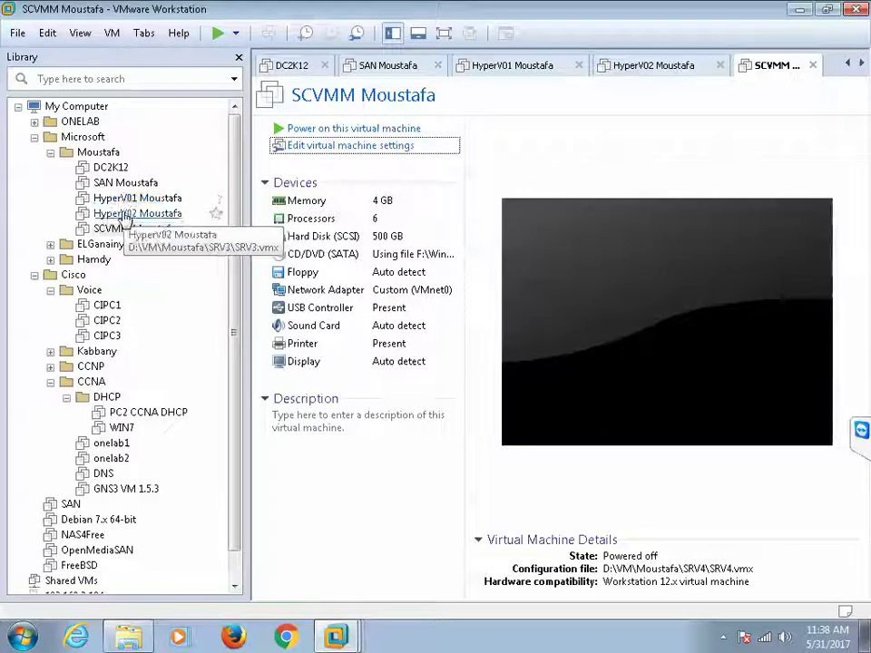
click(127, 635)
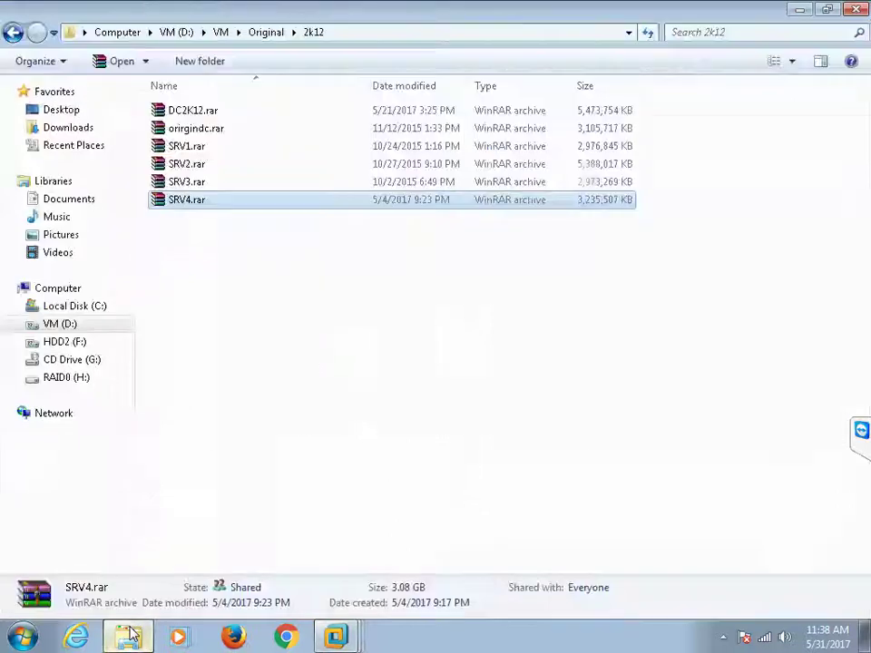
Step: Browse F:\Material CD\MCSE\70-410\EXPLINATION\410-70 lectures and open 'Install Hyper-V Nestd in VMware.pdf'
click(13, 34)
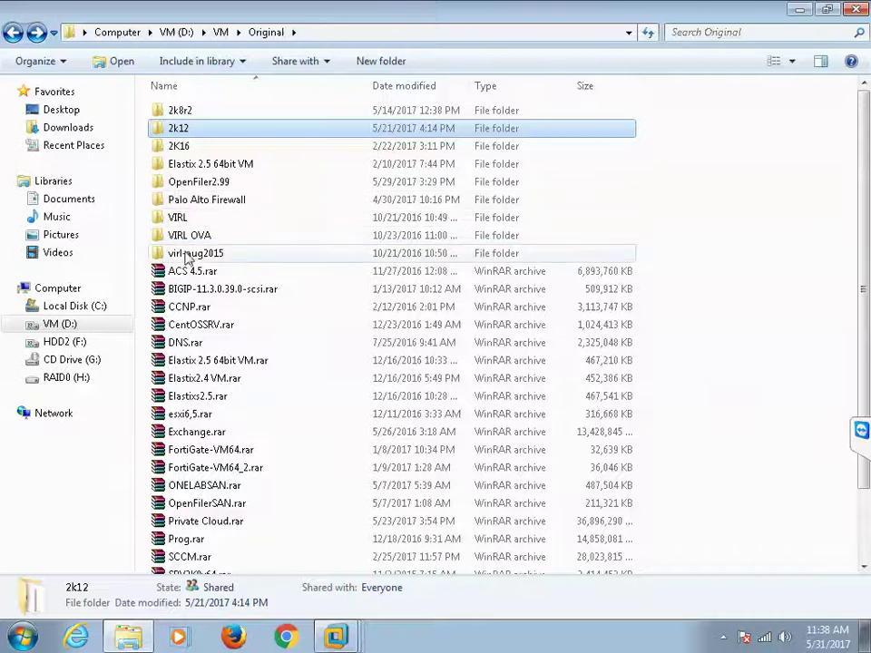
click(62, 343)
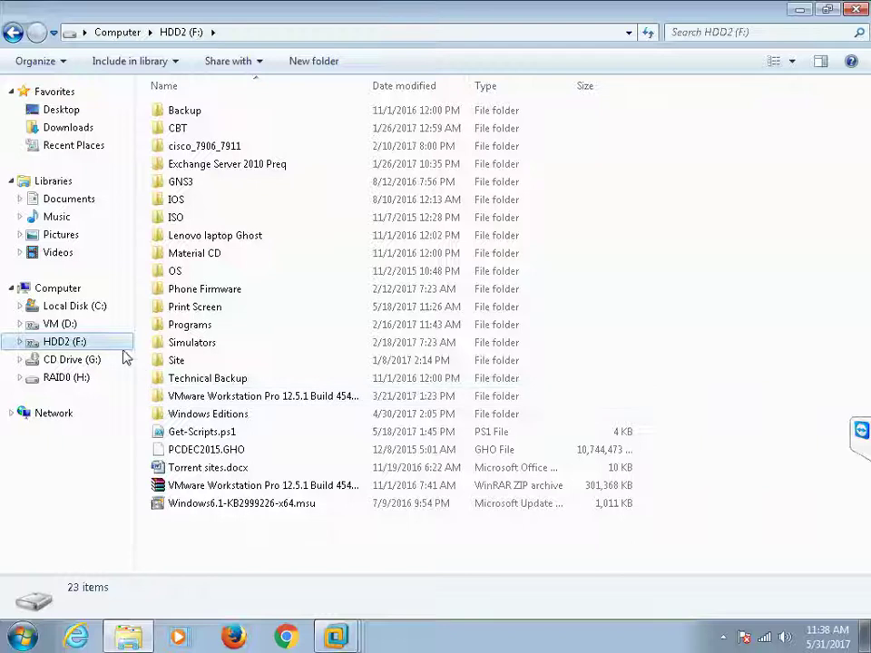
double_click(172, 255)
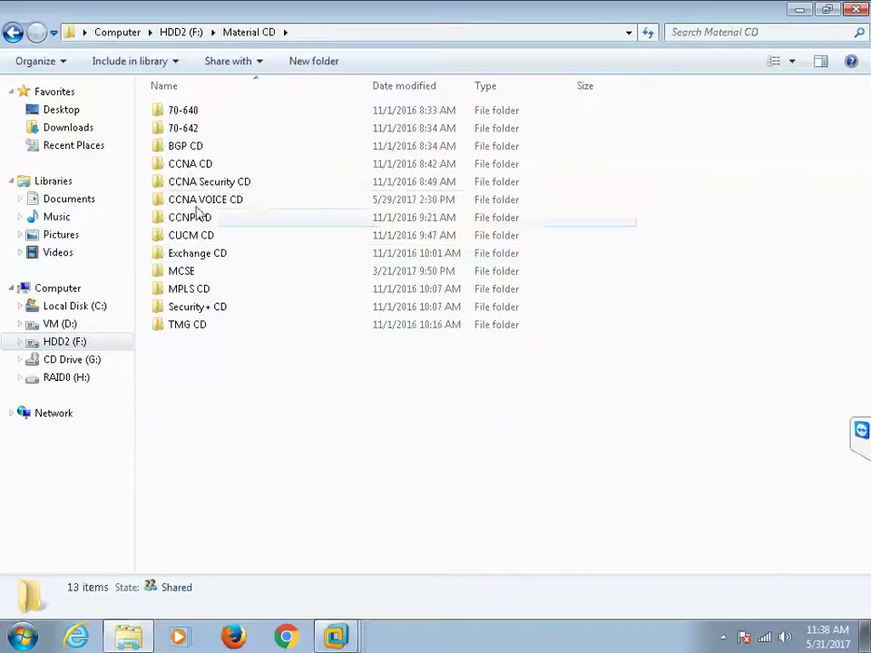
double_click(190, 272)
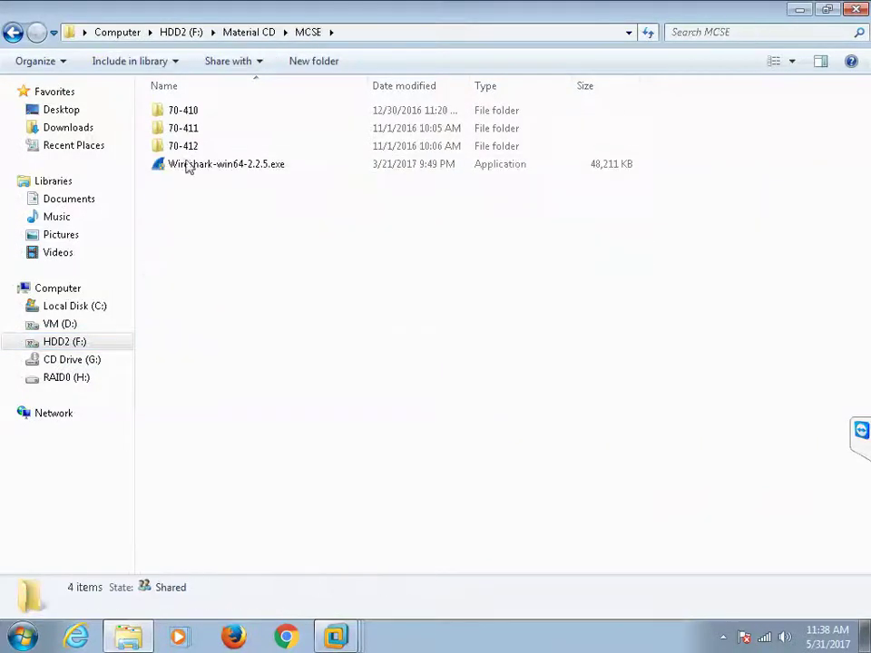
double_click(184, 110)
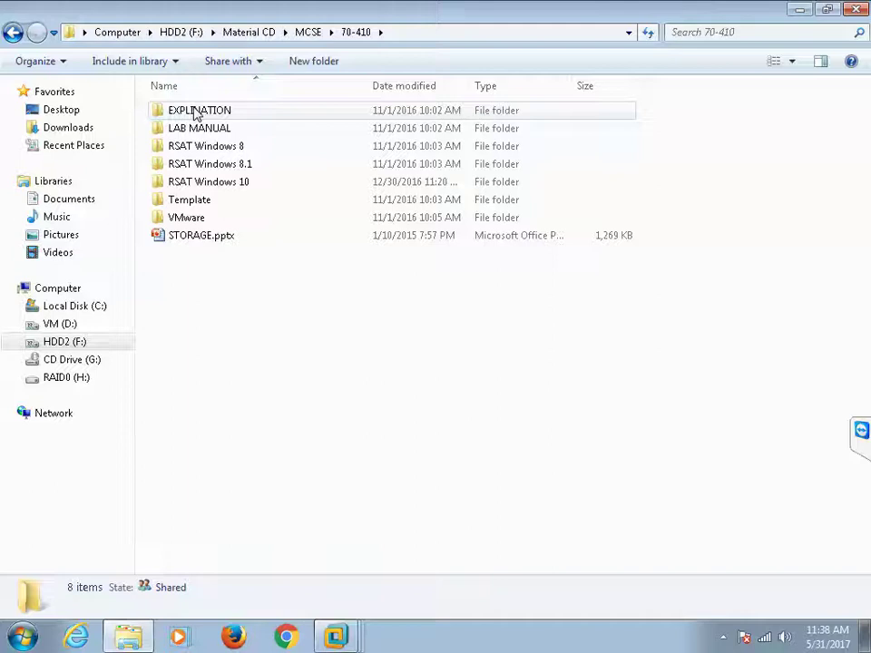
double_click(188, 113)
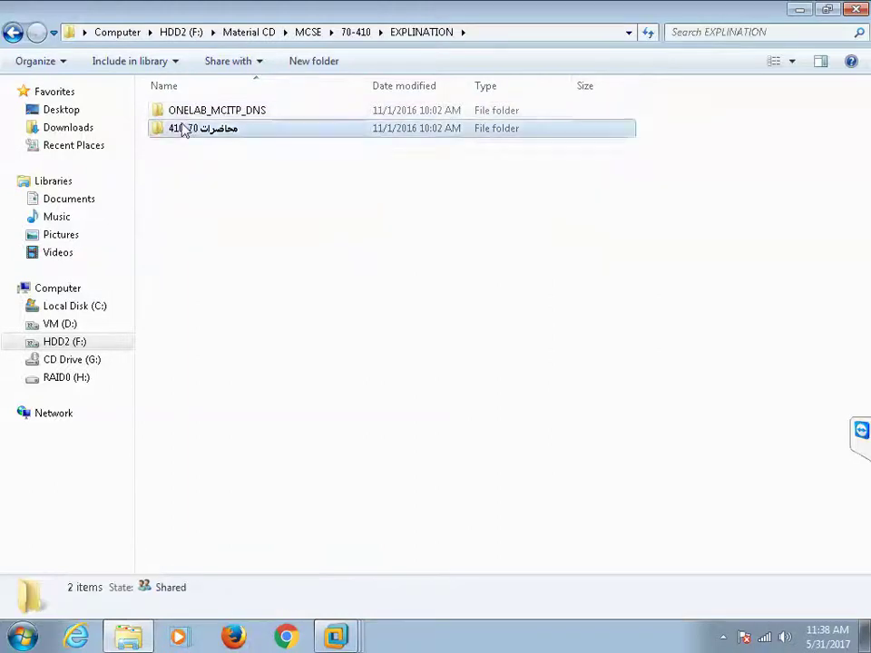
double_click(188, 128)
click(214, 201)
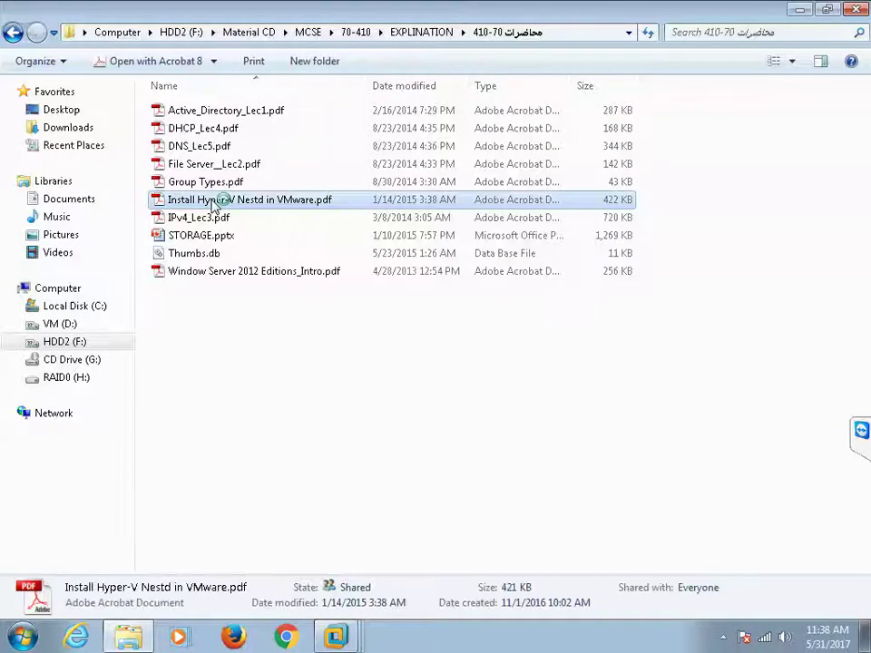
double_click(215, 202)
Step: Copy the hypervisor.cpuid.v0 and mce.enable lines from page 2, then close Acrobat
scroll(307, 324, down, 3)
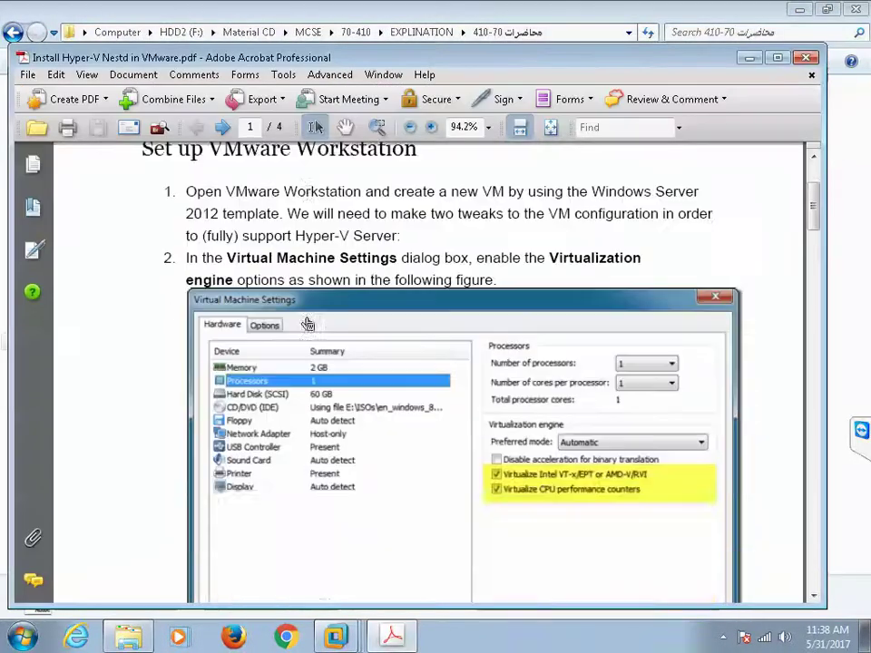
scroll(307, 324, down, 15)
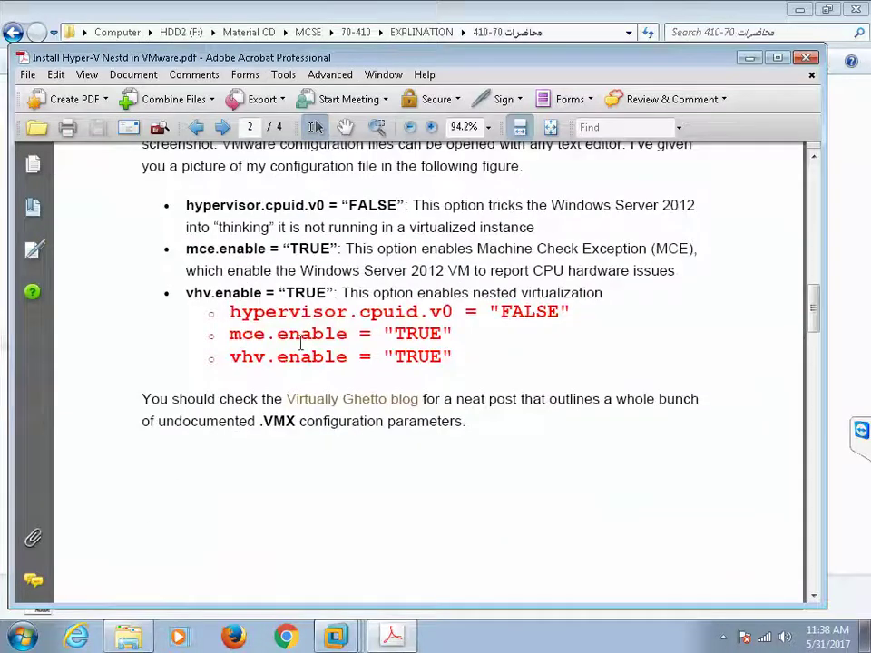
drag(233, 312, 450, 335)
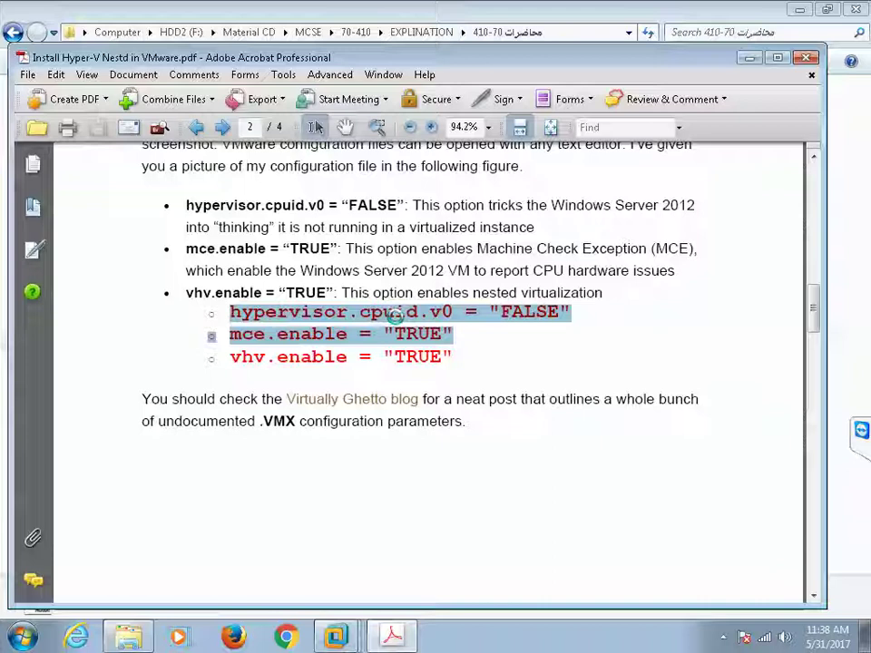
right_click(395, 314)
click(433, 329)
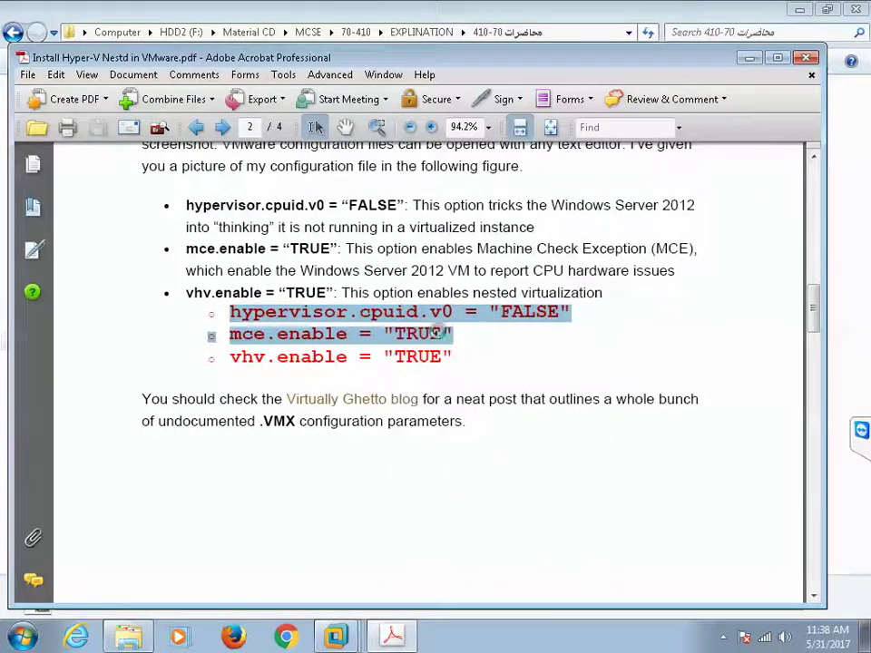
click(806, 58)
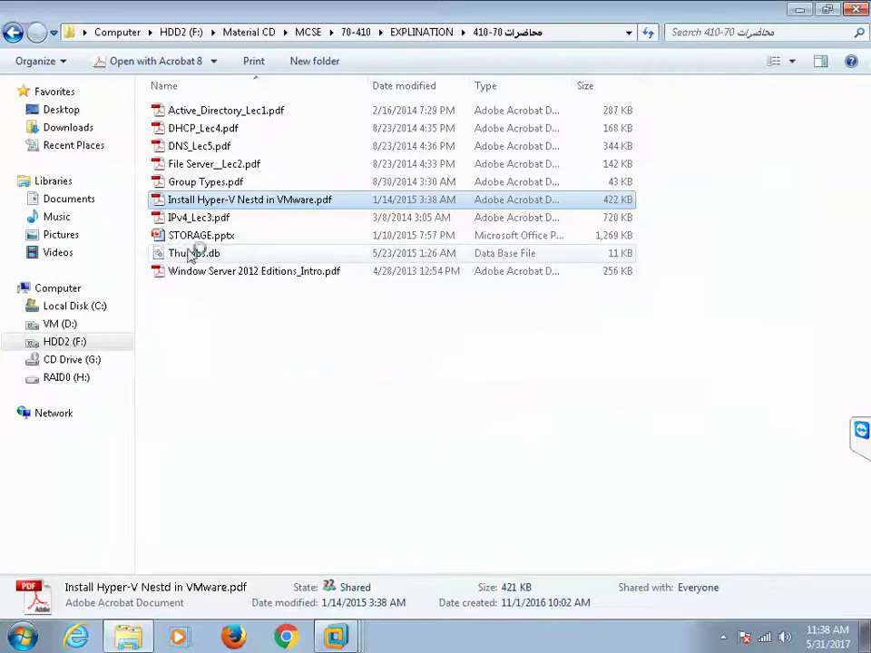
Step: Open D:\VM\Moustafa\SRV2\SRV2.vmx in WordPad
click(59, 326)
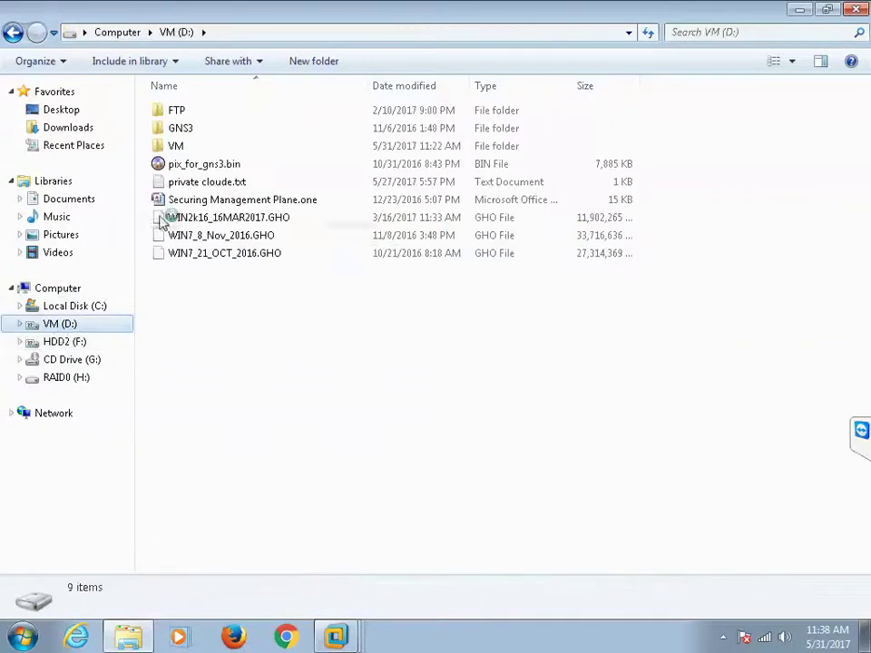
double_click(175, 147)
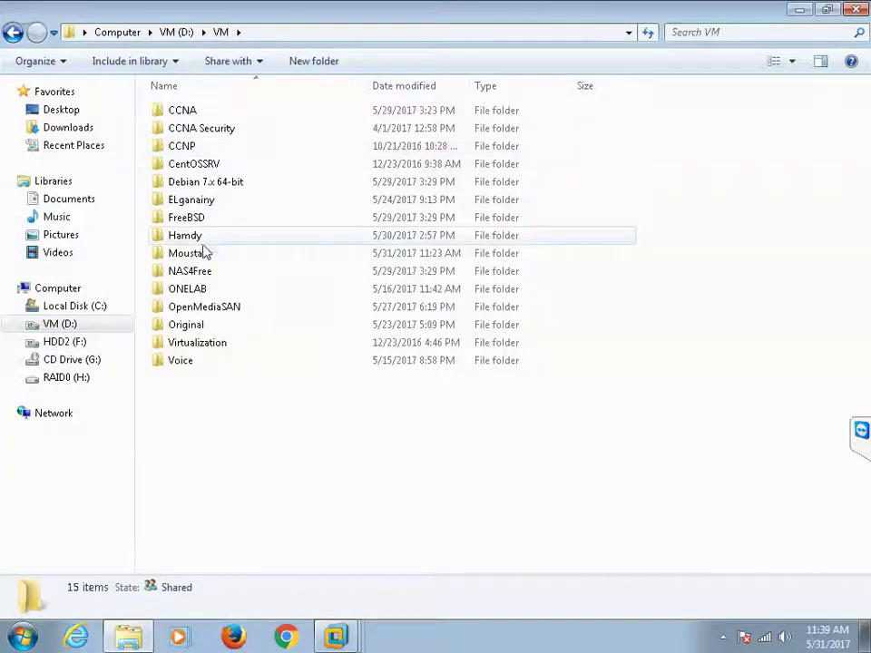
double_click(189, 255)
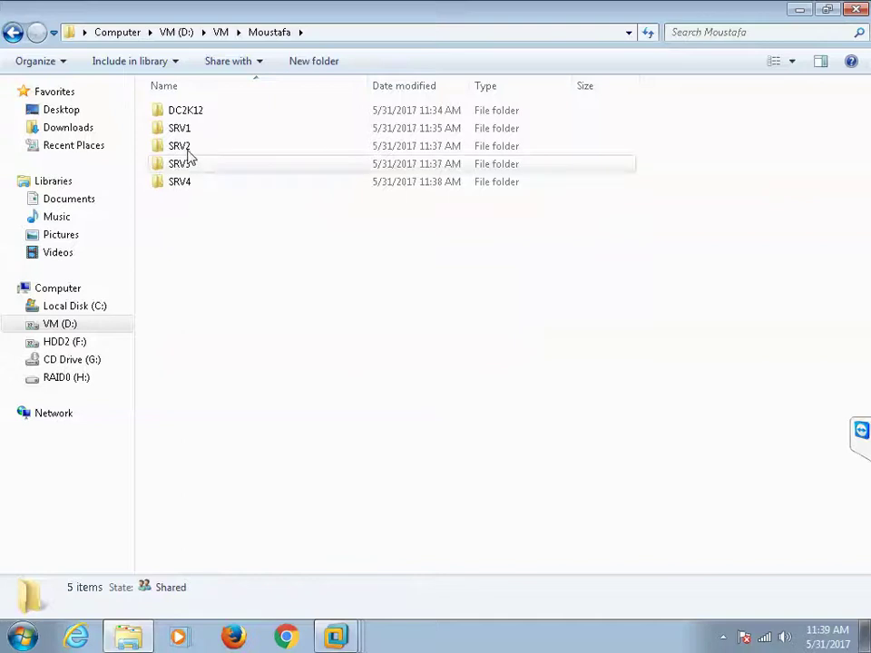
click(186, 149)
double_click(186, 149)
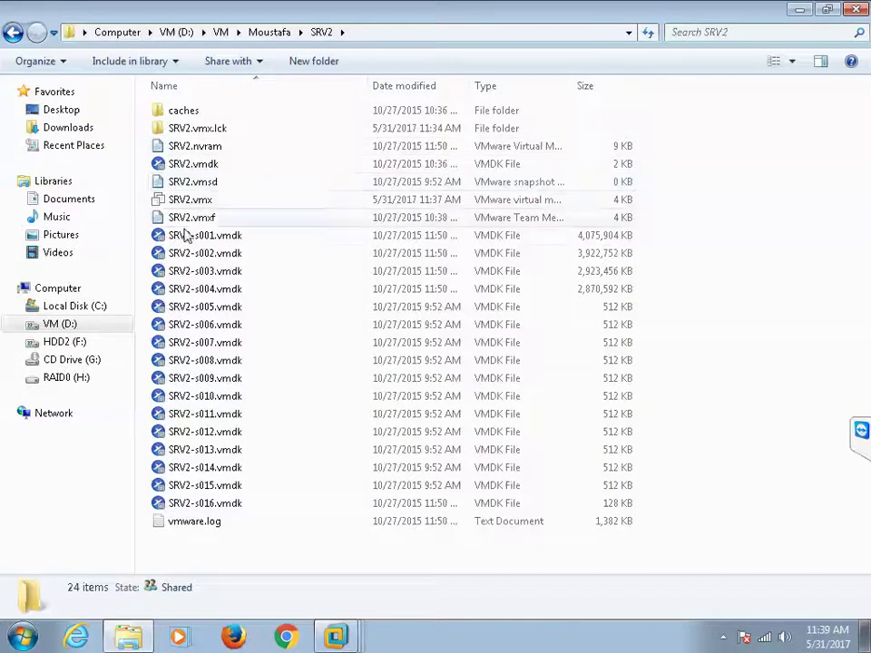
right_click(201, 203)
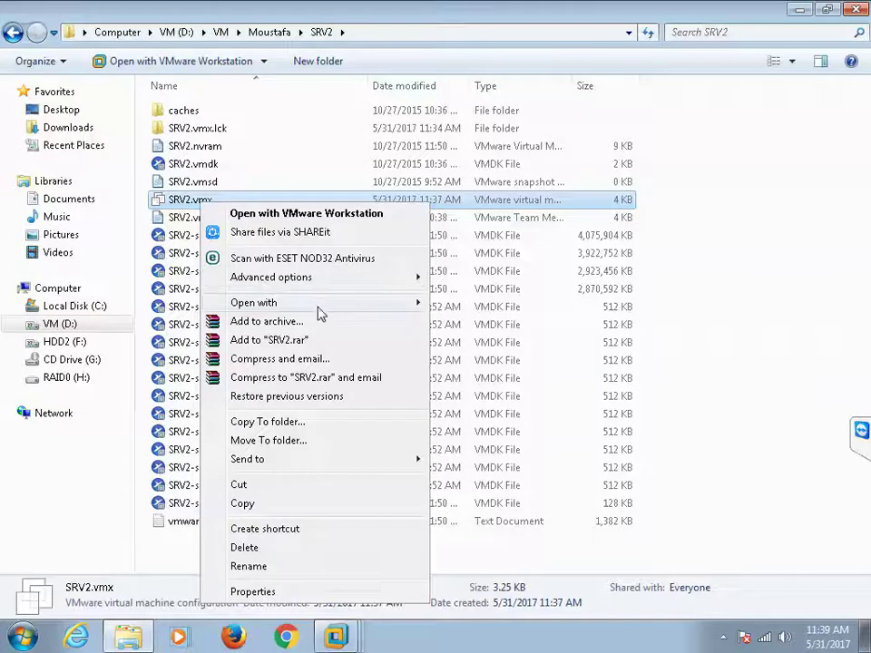
mouse_move(318, 303)
click(467, 344)
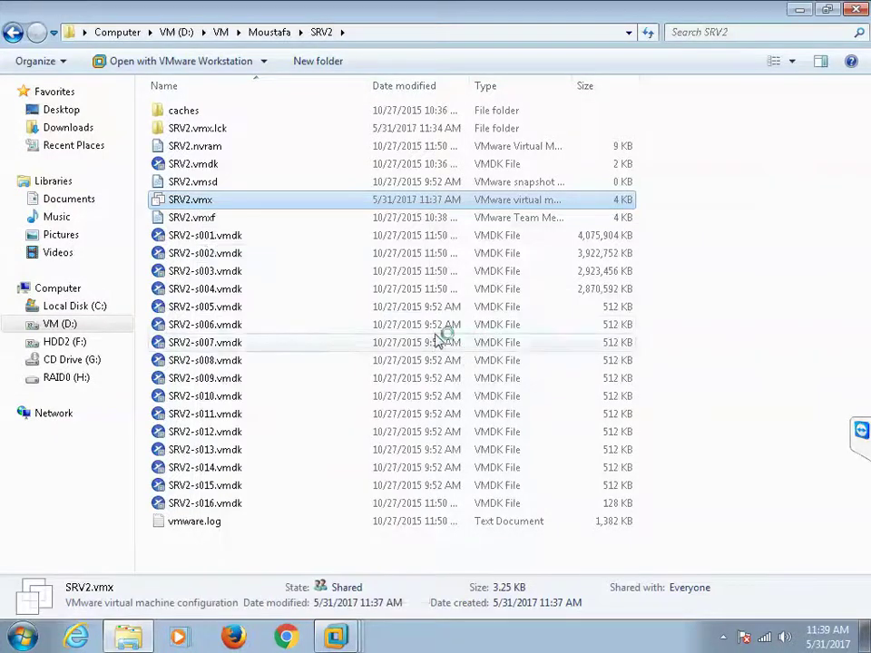
Step: Paste the two lines at the end of SRV2.vmx, remove the stray bullet, save as text, close
scroll(333, 298, down, 2)
scroll(333, 298, down, 15)
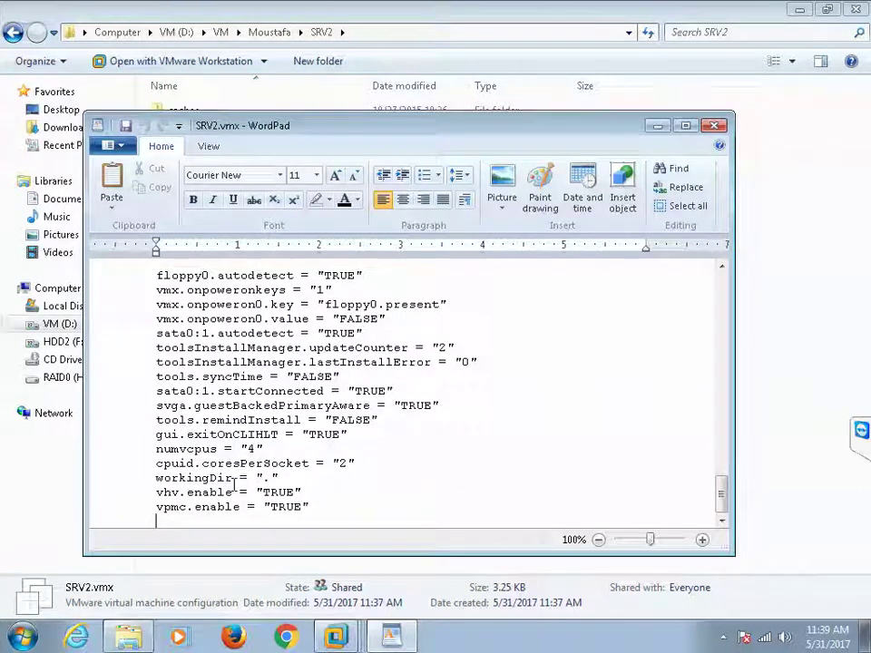
key(ctrl+v)
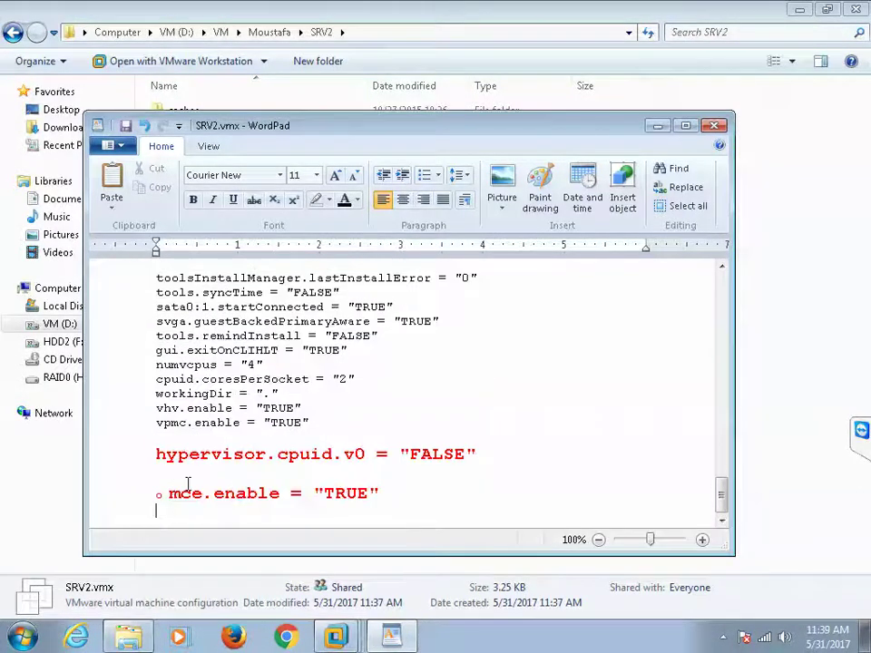
click(169, 491)
key(BackSpace)
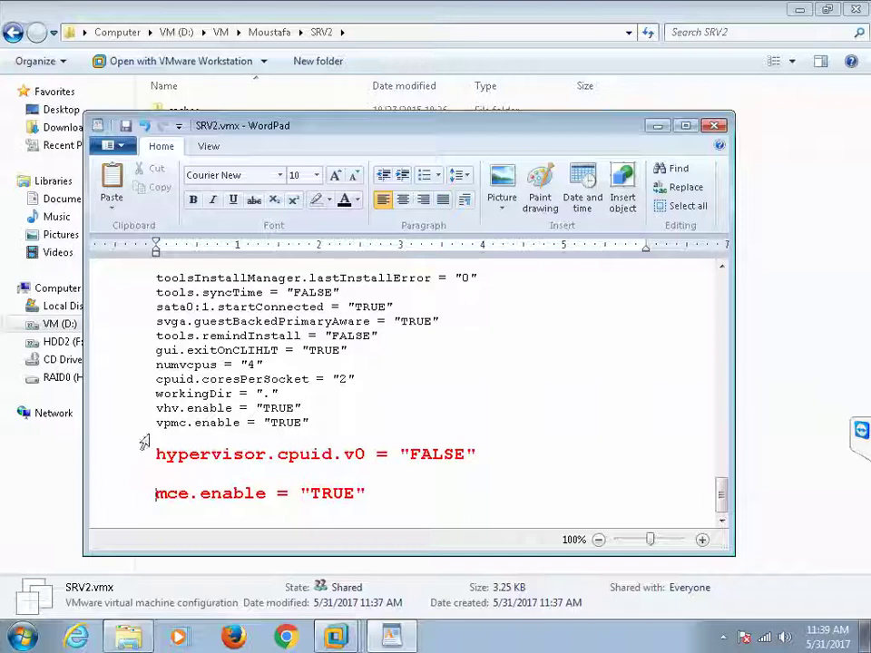
click(126, 125)
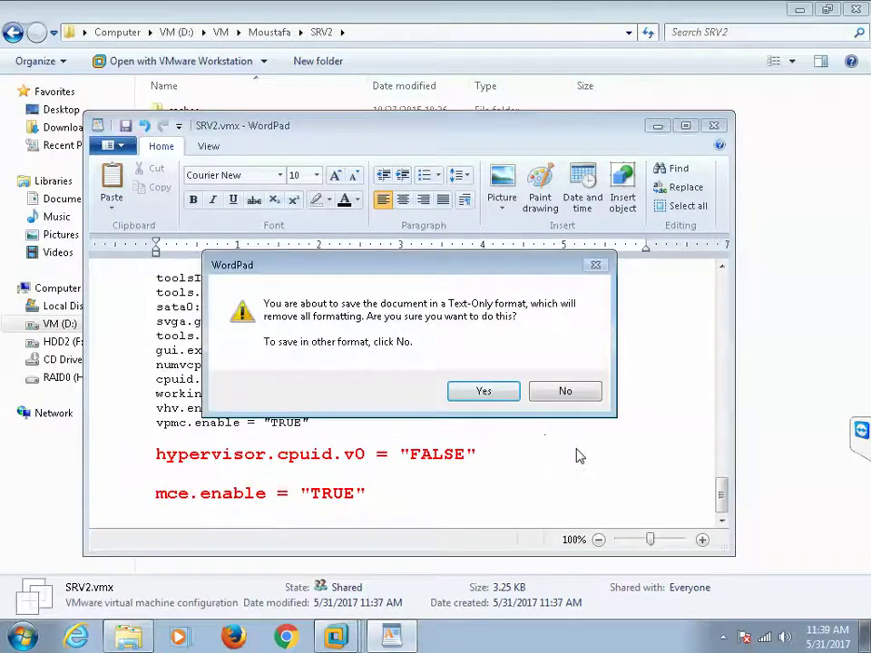
click(513, 391)
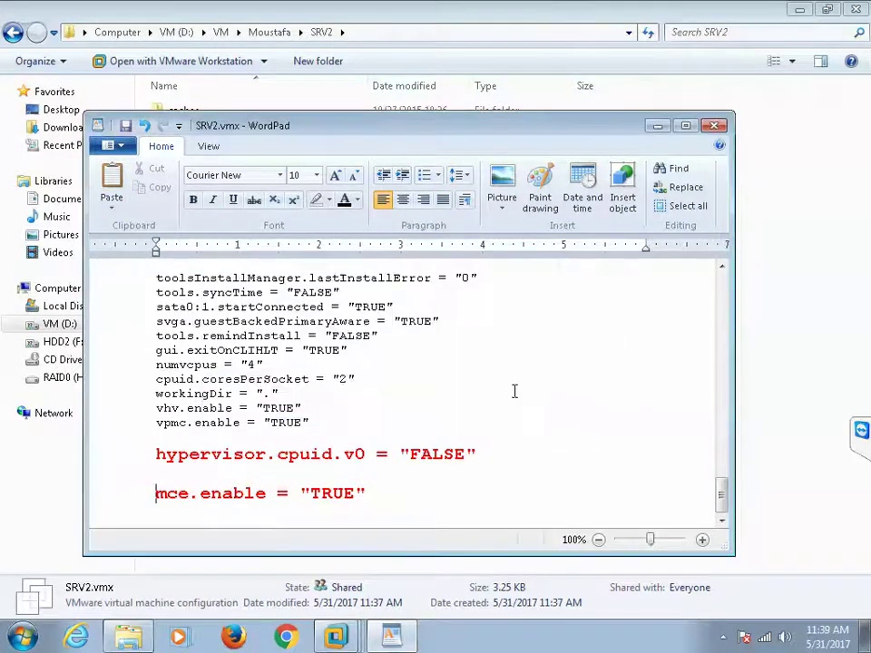
click(714, 127)
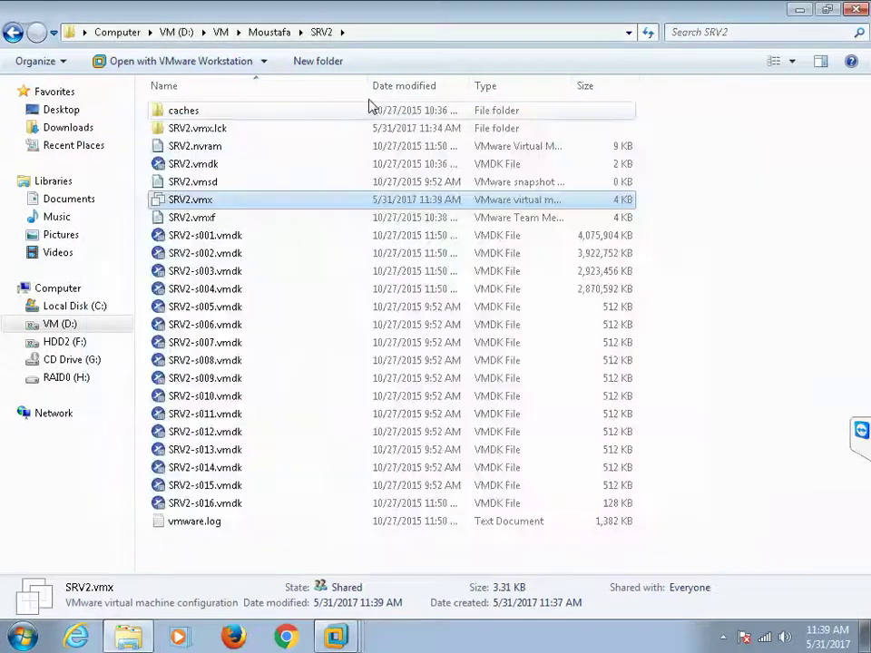
click(272, 32)
Step: Open SRV3.vmx from the SRV3 folder in WordPad
double_click(181, 167)
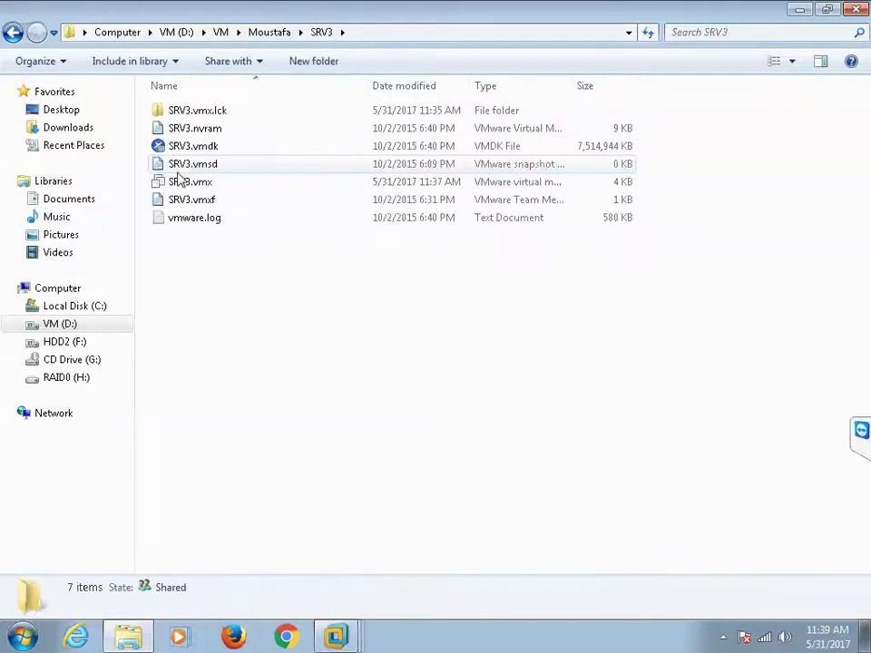
click(186, 200)
right_click(185, 184)
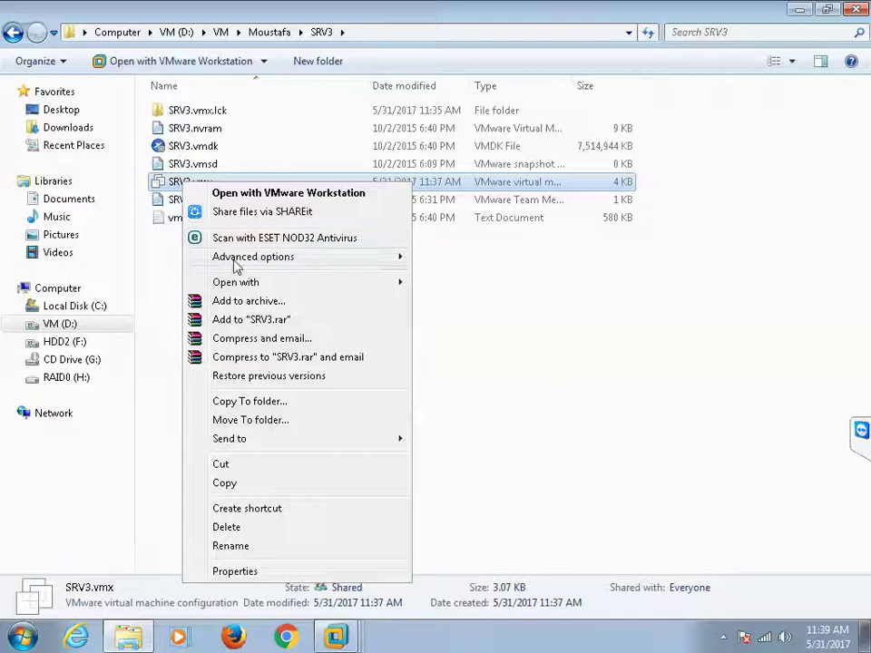
mouse_move(287, 288)
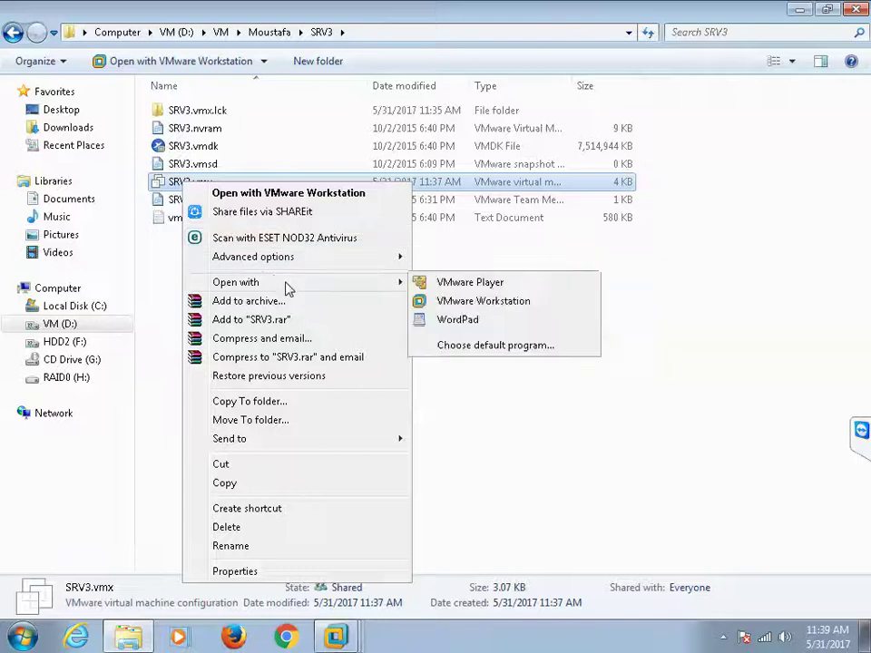
click(453, 319)
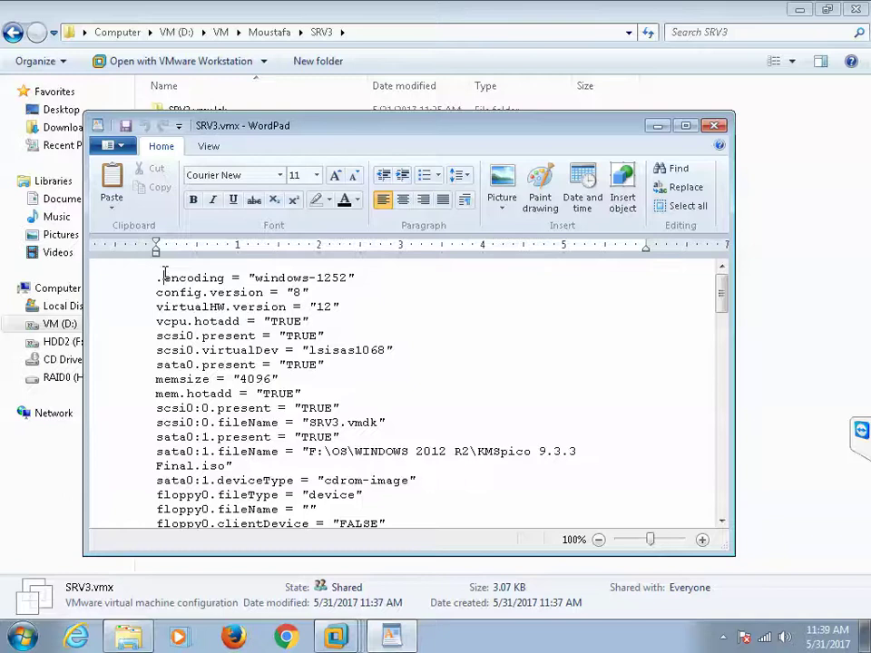
Step: Paste the two lines at the end of SRV3.vmx, remove the stray character, save as text, close
scroll(167, 285, down, 20)
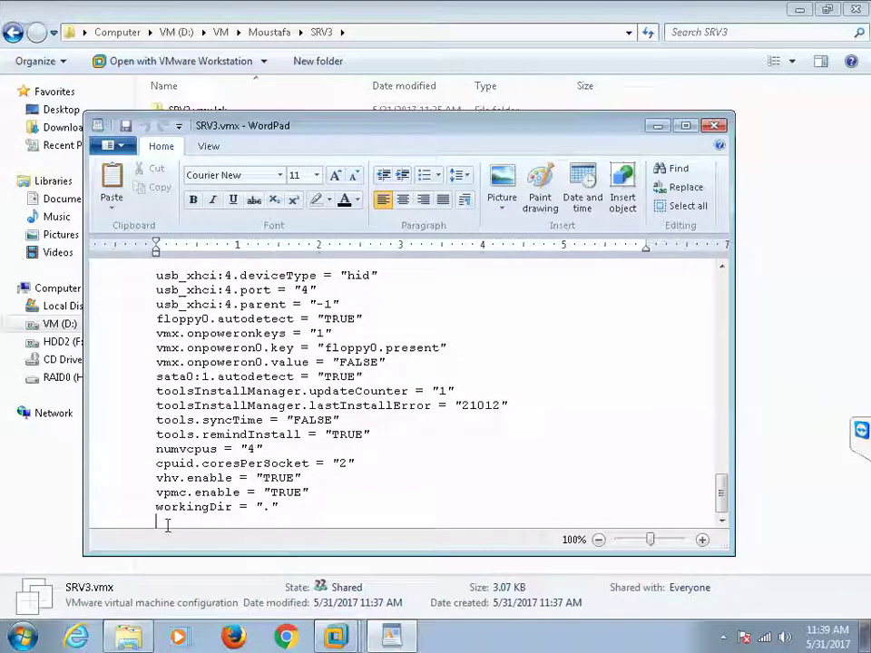
text(hypervisor.cpuid.v0 = "FALSE"  mce.enable = "TRUE")
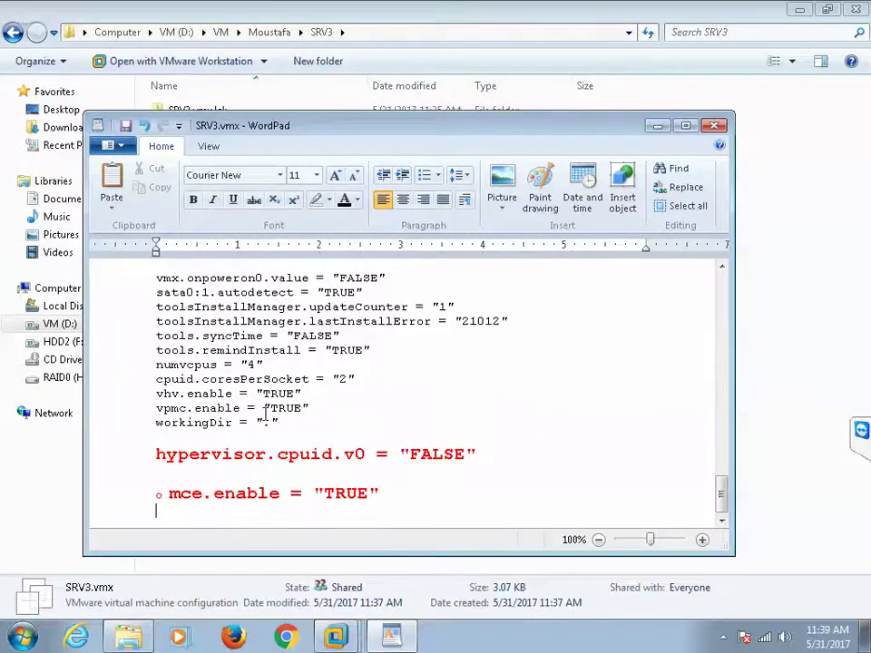
click(165, 495)
key(BackSpace)
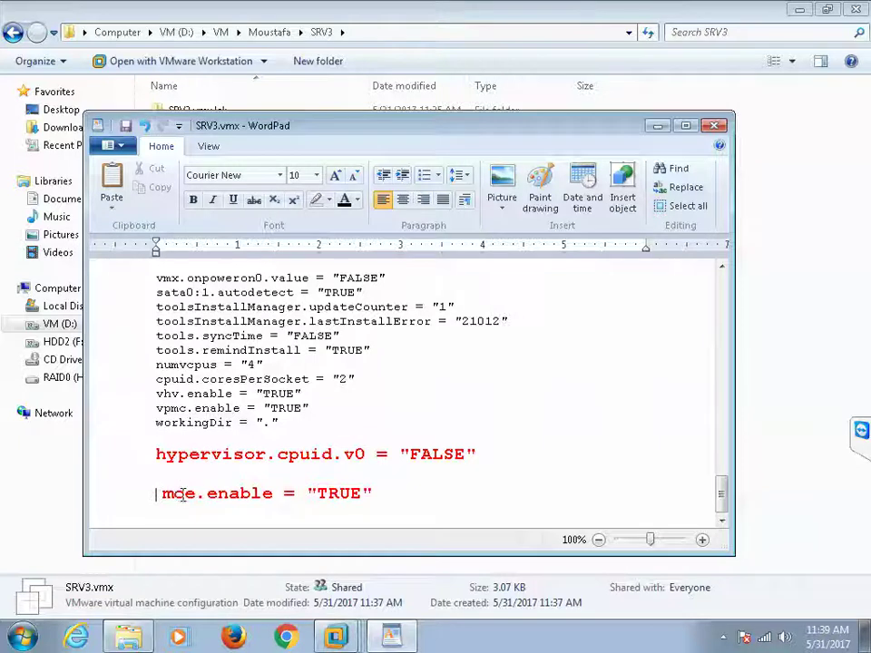
click(126, 126)
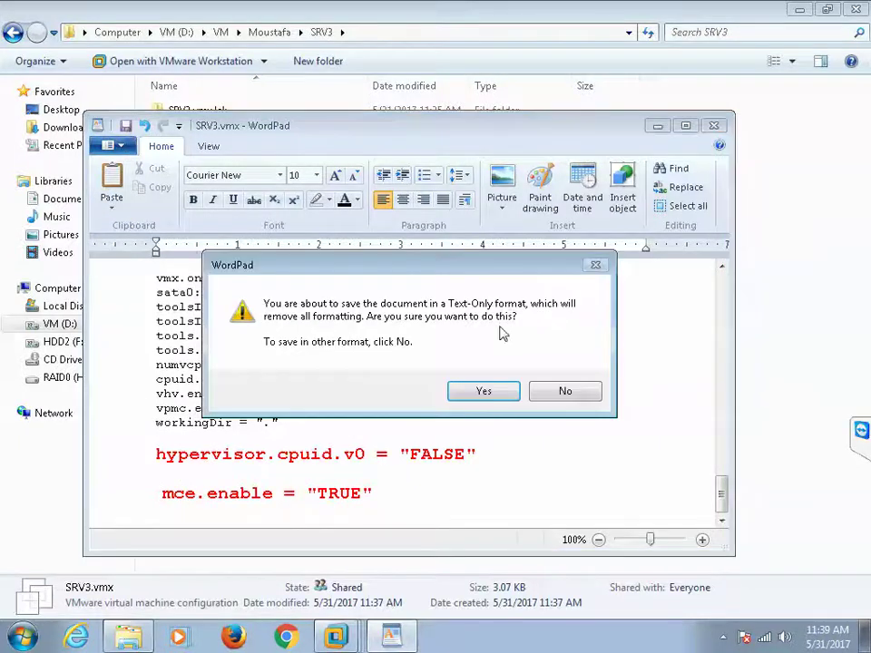
click(487, 392)
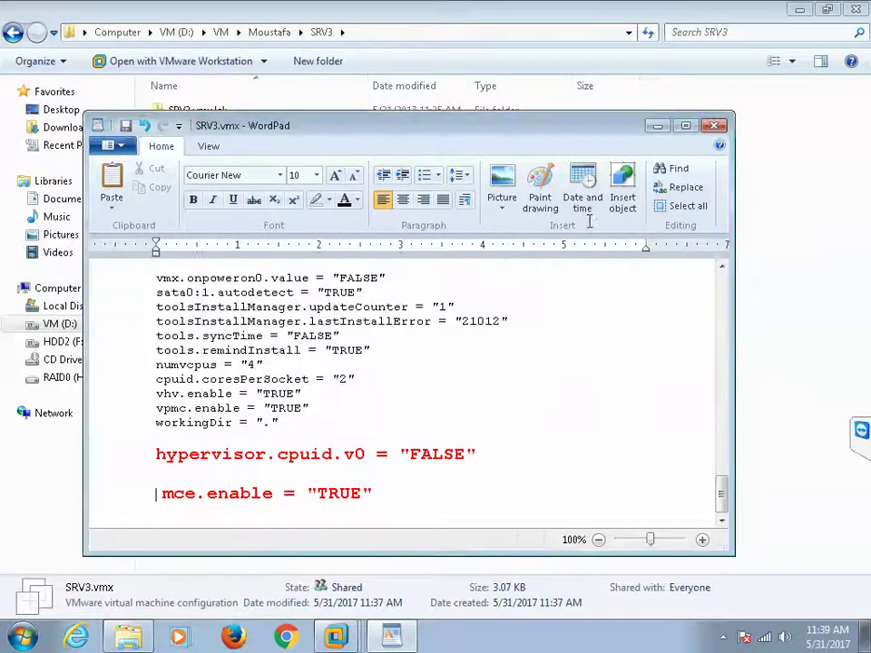
click(715, 126)
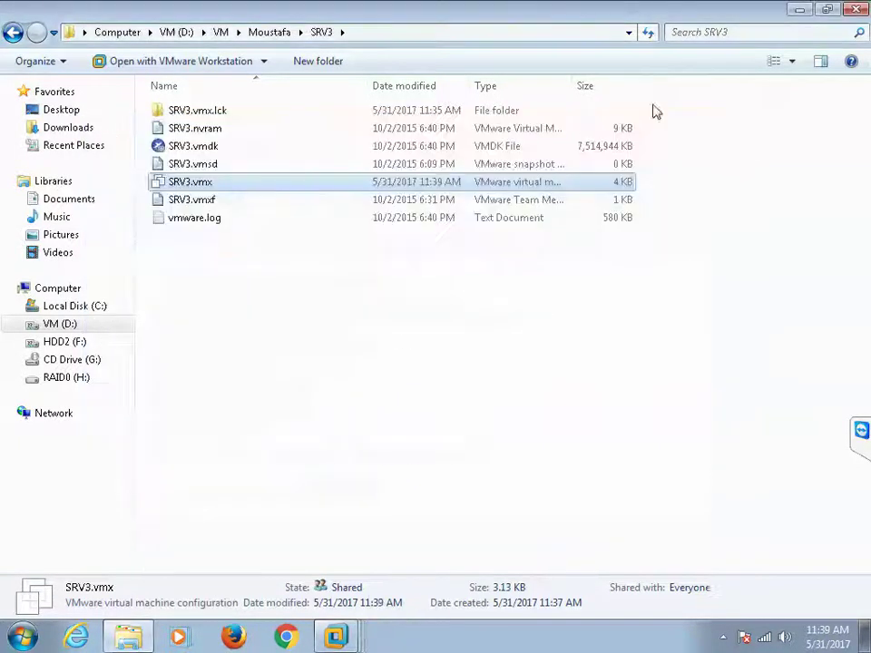
click(795, 13)
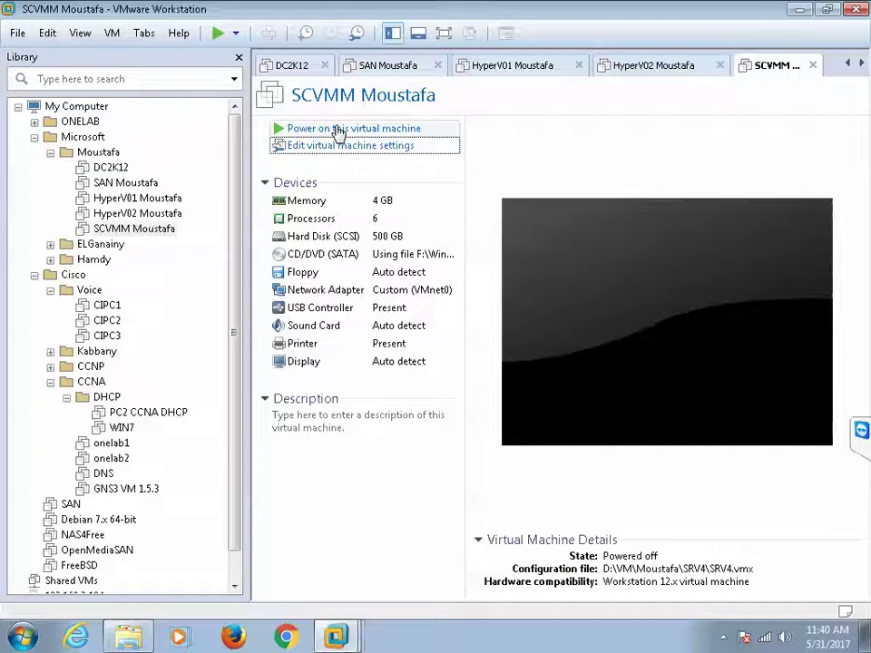
Step: Power on SCVMM Moustafa and SAN Moustafa, answering 'I Moved It', and view SAN full screen
click(338, 133)
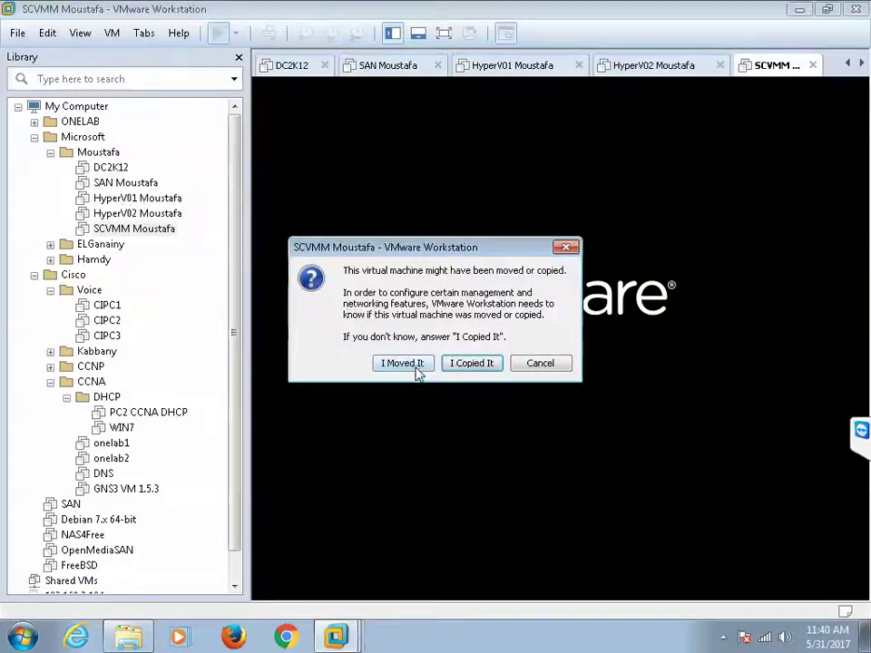
click(414, 366)
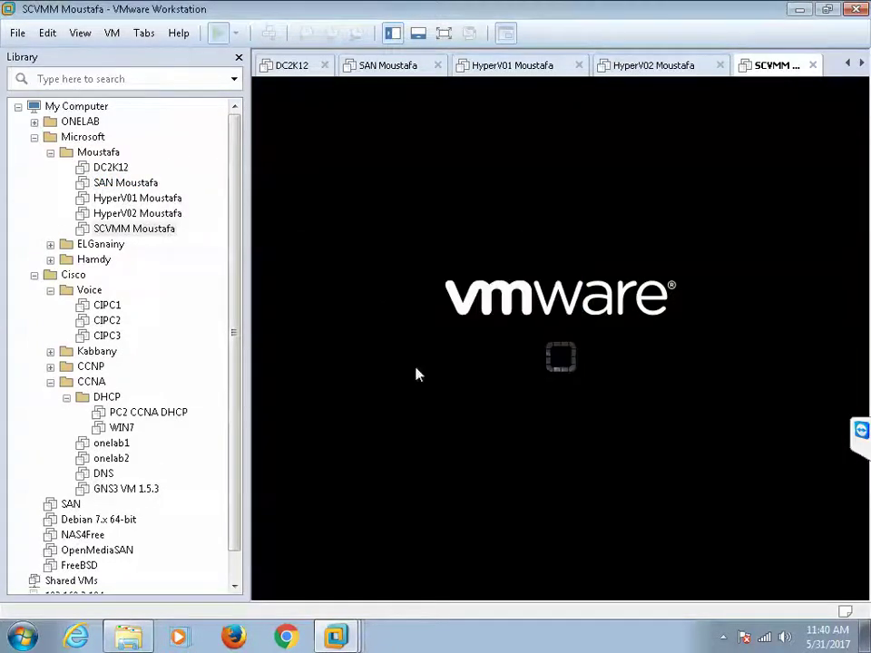
click(136, 184)
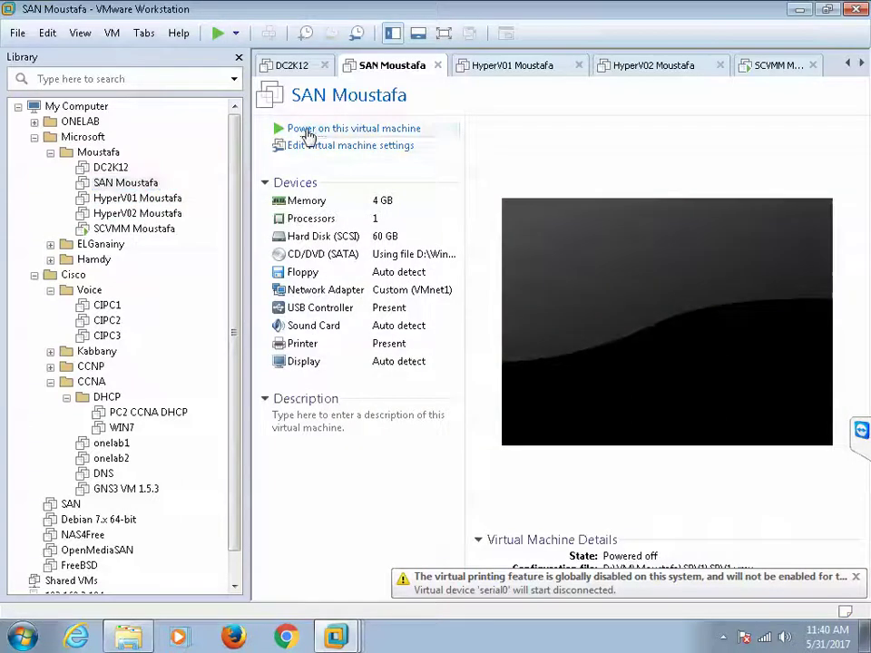
click(307, 130)
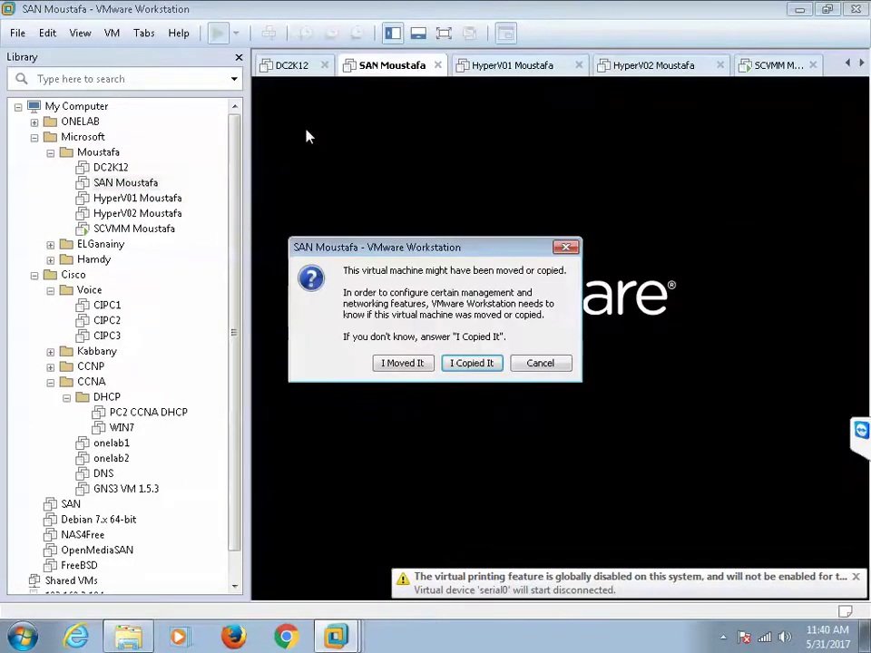
click(400, 362)
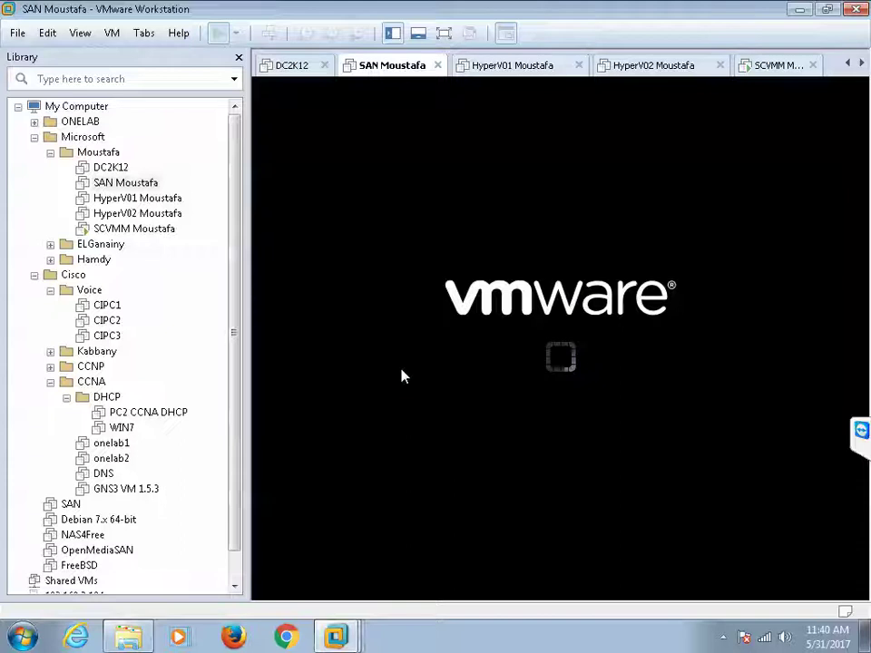
mouse_move(375, 7)
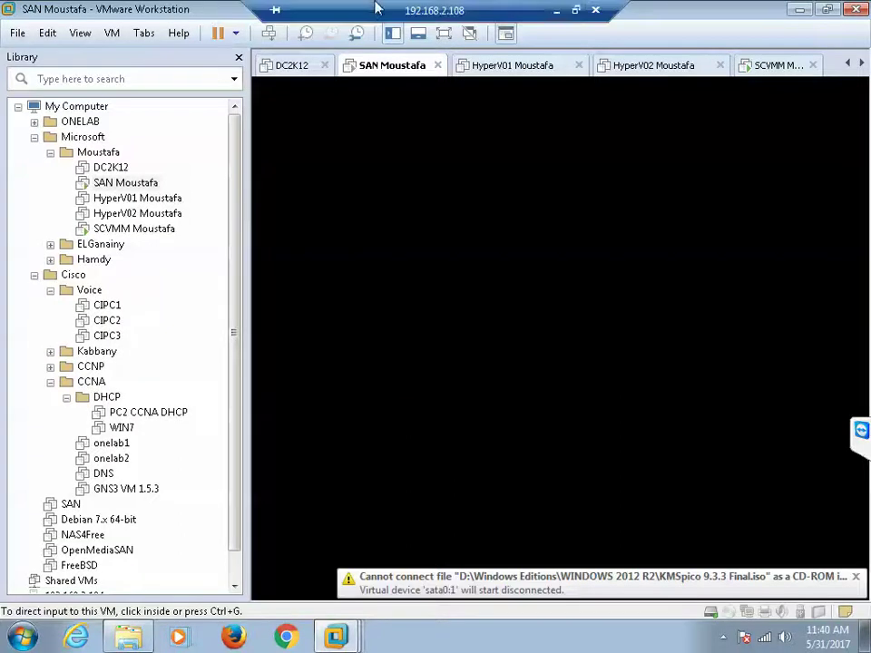
click(444, 34)
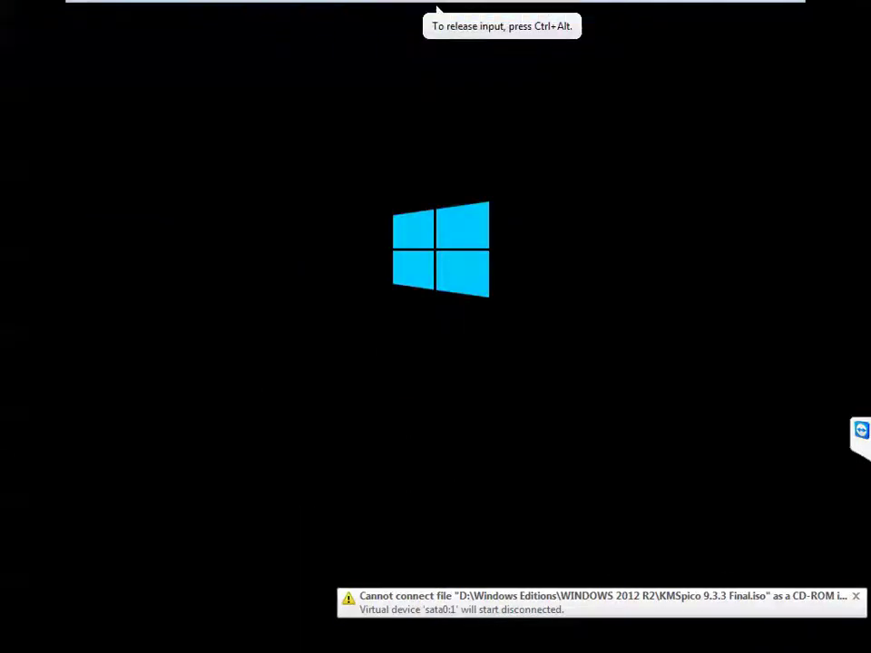
Step: Once Windows Server 2012 R2 has booted, show the Local Server page in Server Manager
click(577, 15)
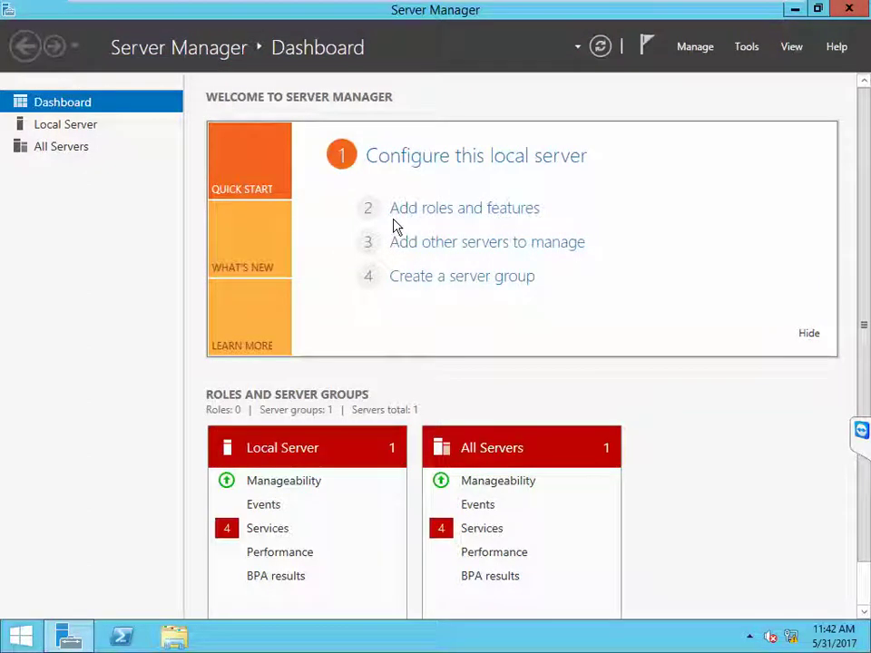
click(47, 128)
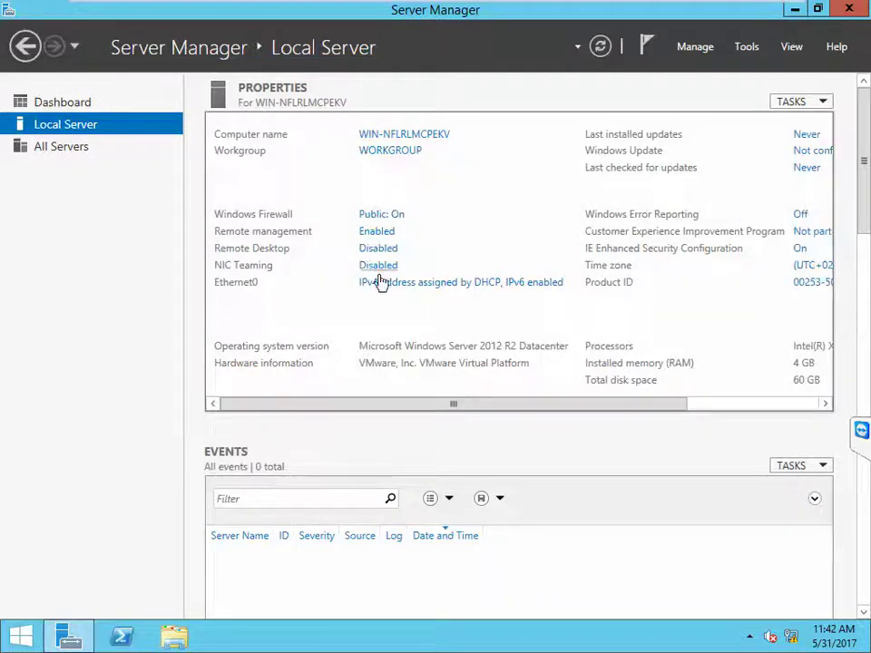
Step: Open Network Connections from the Ethernet0 link and begin renaming Ethernet0
click(379, 287)
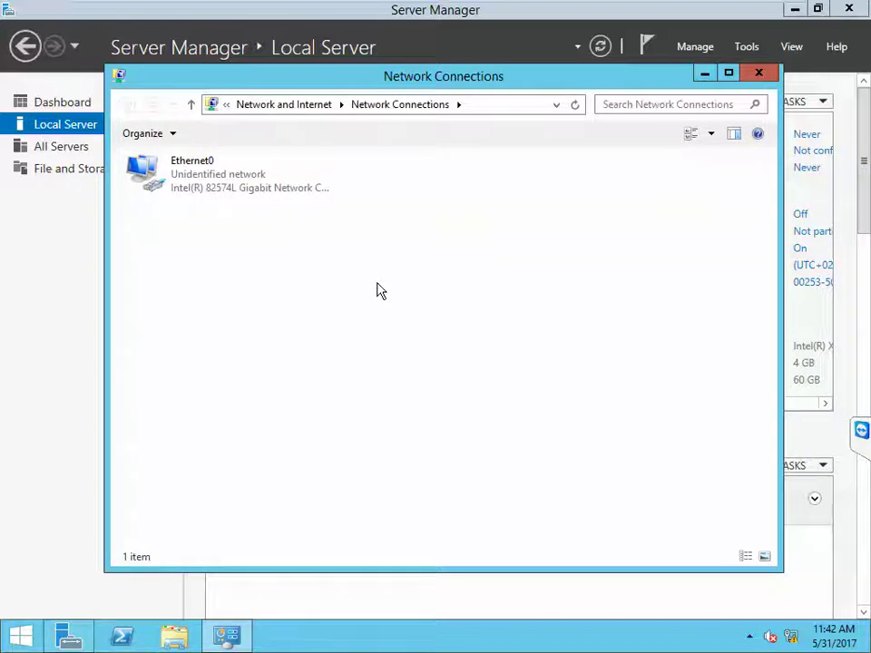
right_click(186, 166)
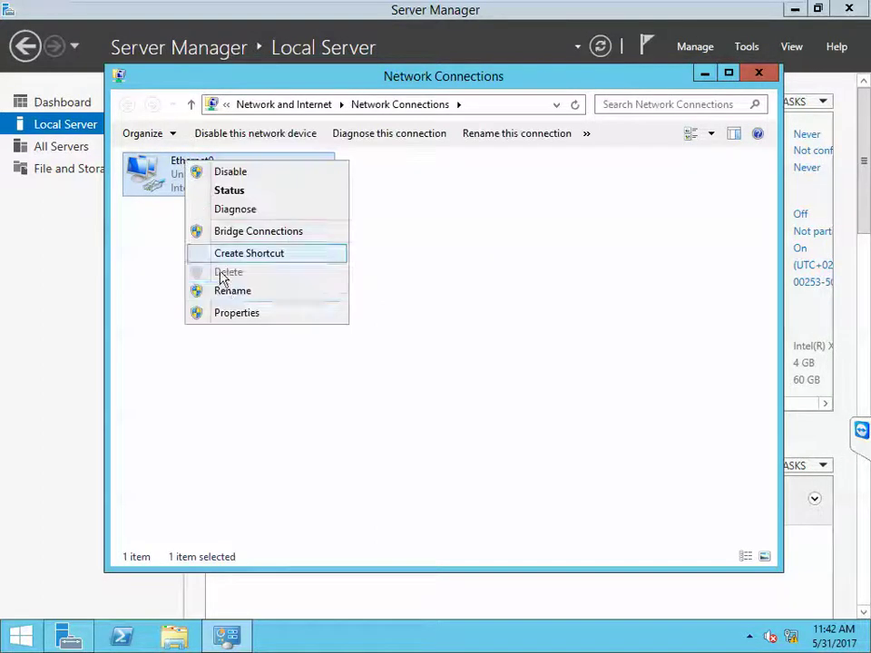
click(234, 291)
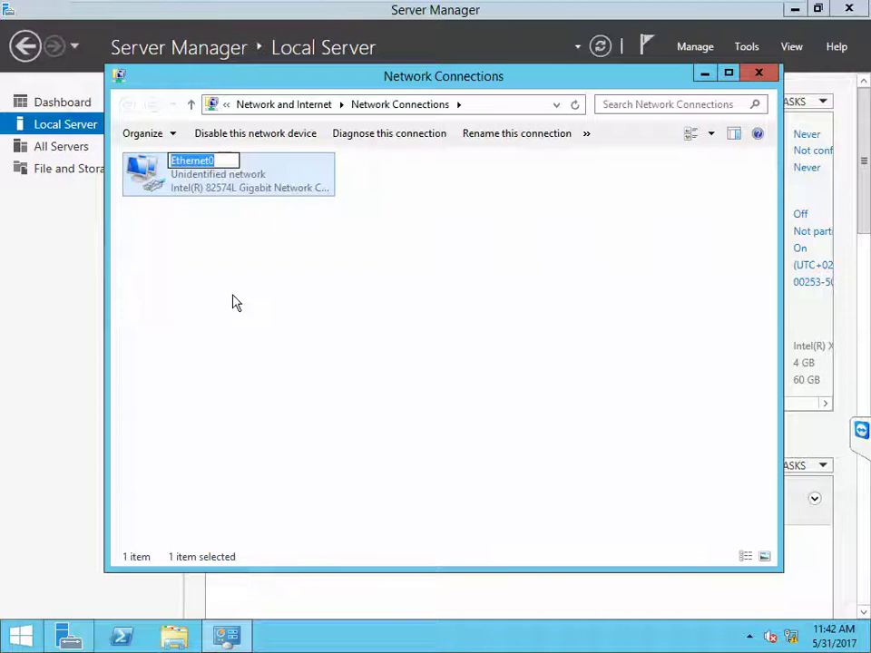
Step: Name the connection Data and open its status and properties
text(Data)
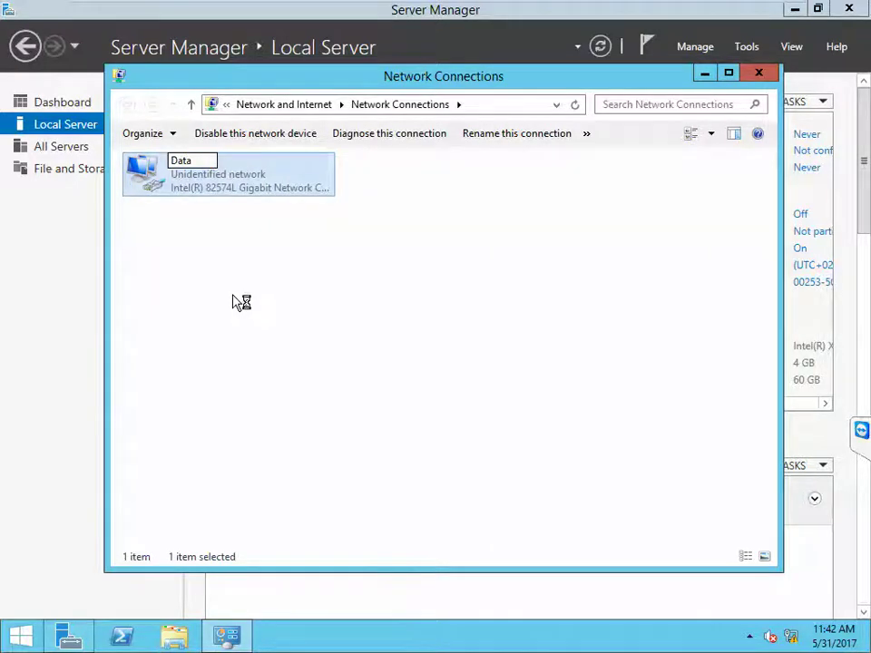
click(185, 214)
click(156, 186)
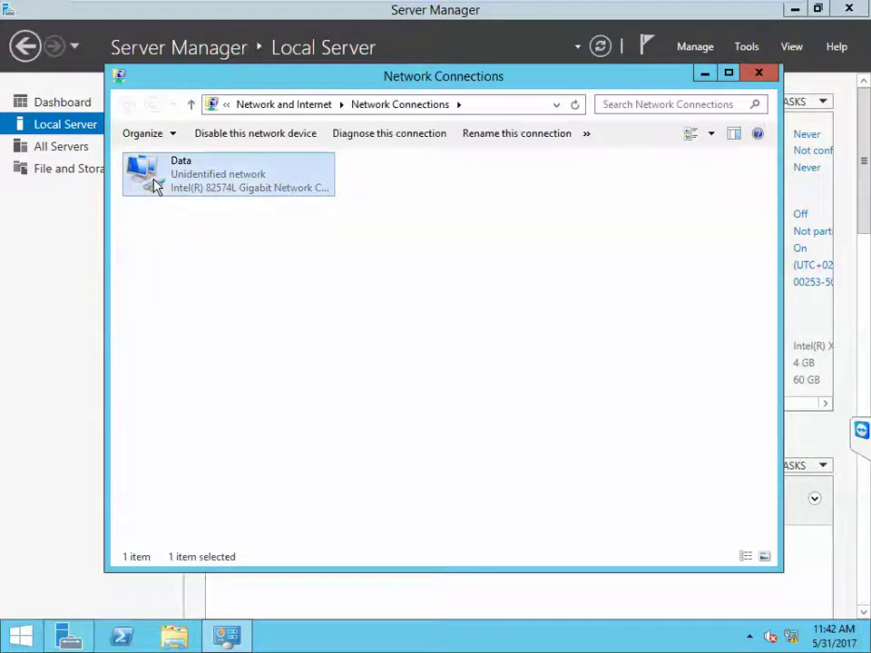
double_click(156, 186)
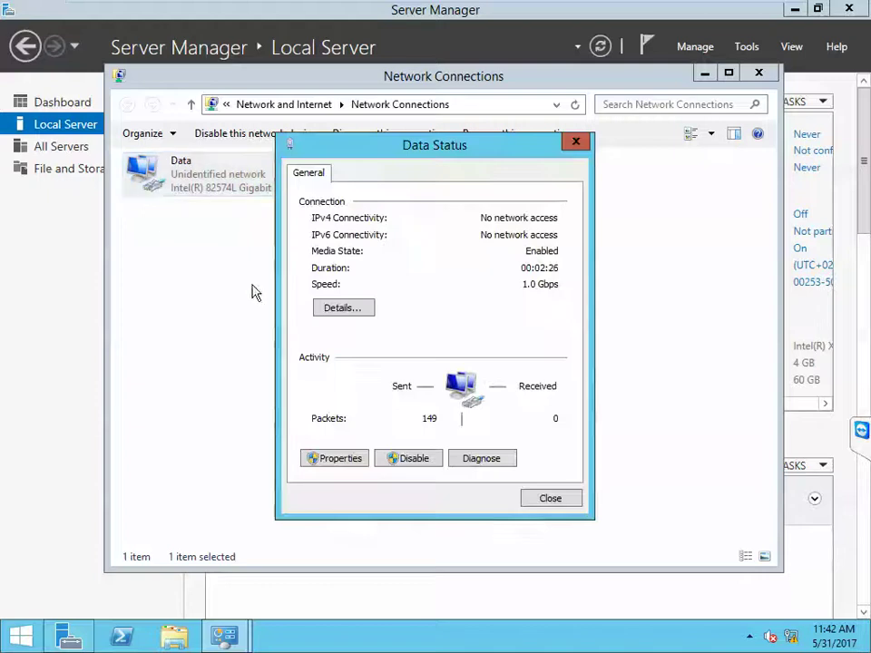
click(340, 459)
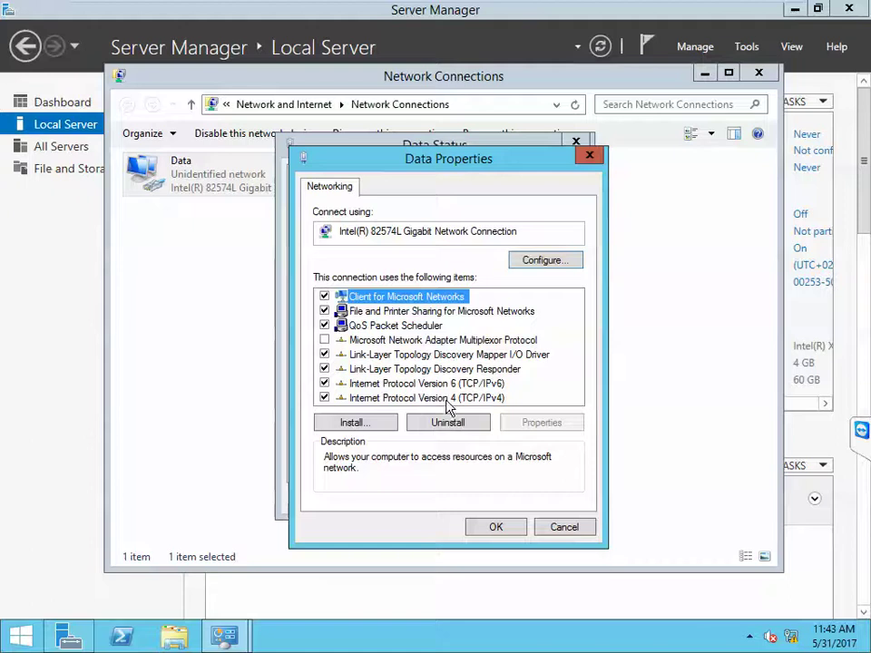
Step: Set Data's IPv4 to static 192.168.2.254/24, gateway 192.168.2.1, DNS 192.168.2.250
double_click(444, 399)
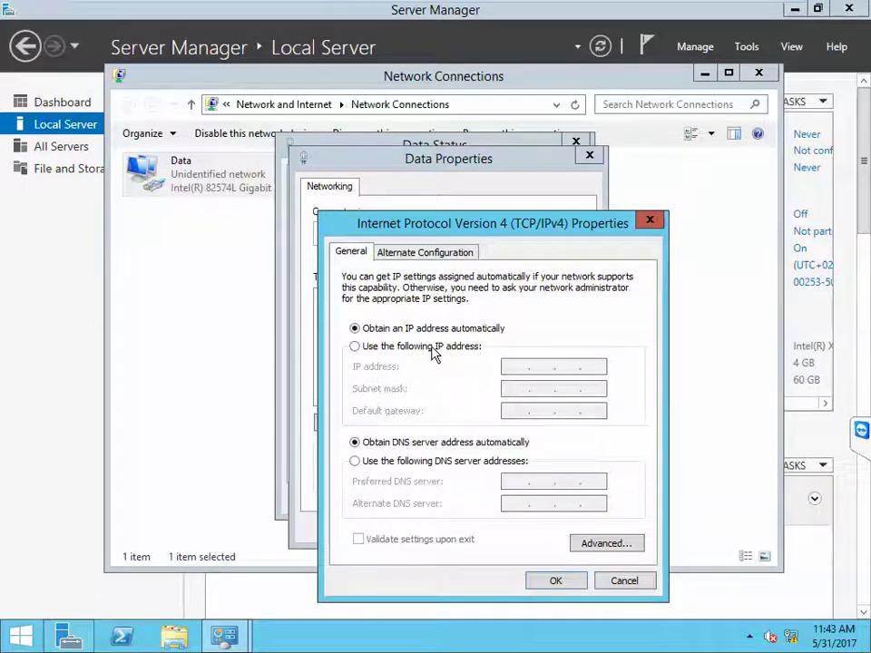
click(434, 349)
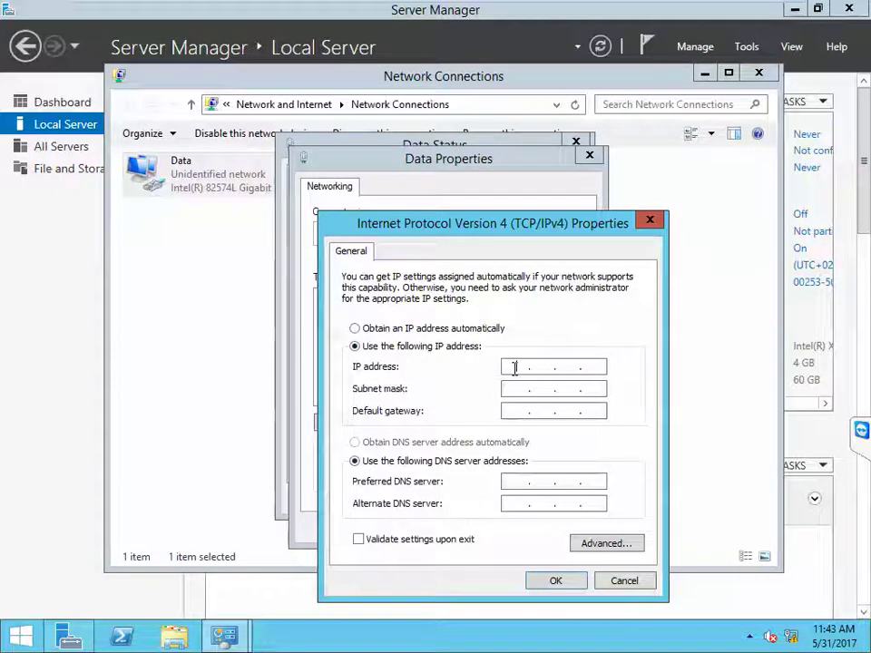
click(514, 366)
text(192 . )
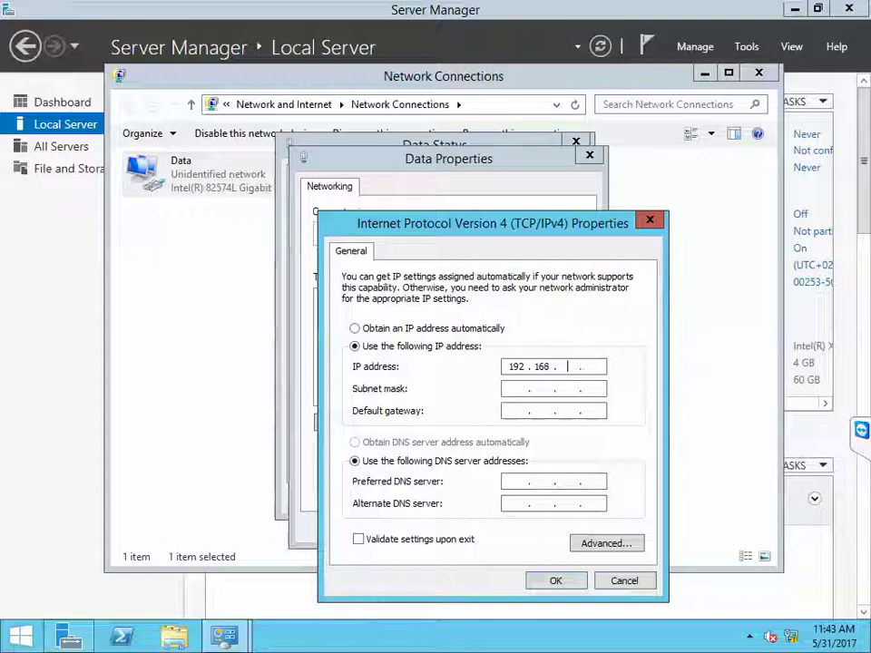
text(168 . 2 .)
key(Tab)
key(Tab)
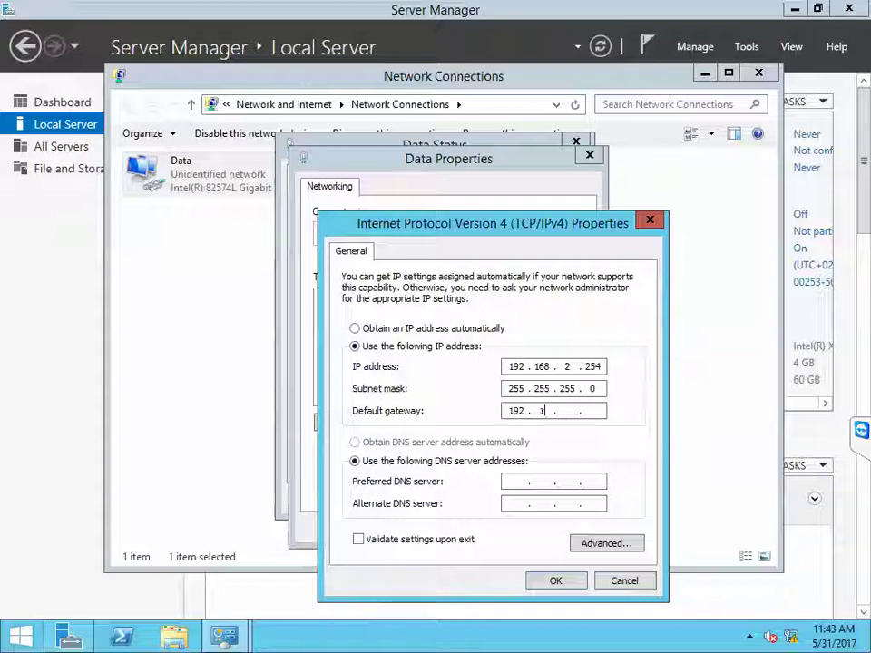
text(192 . 168 . 2 .)
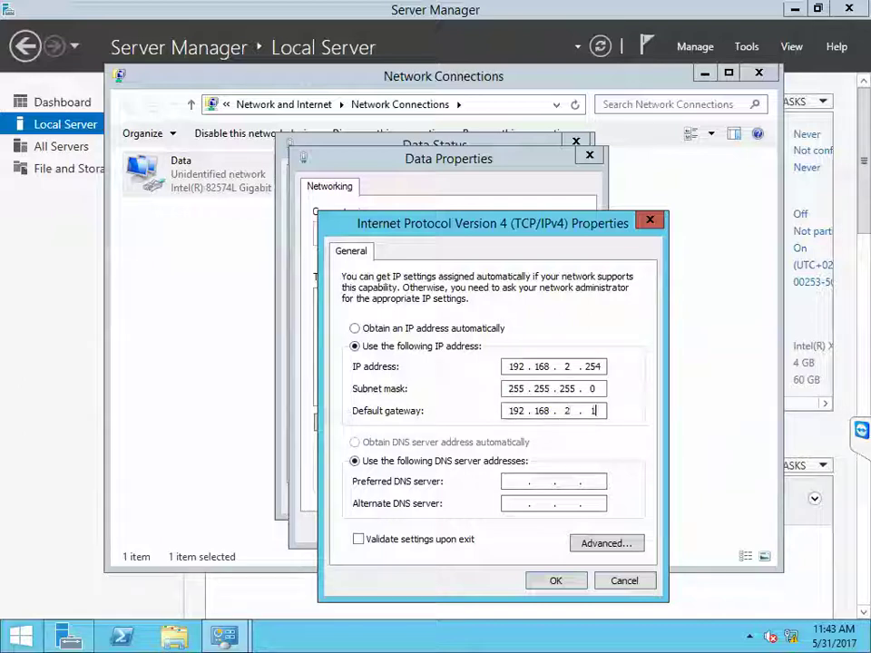
key(Tab)
key(Tab)
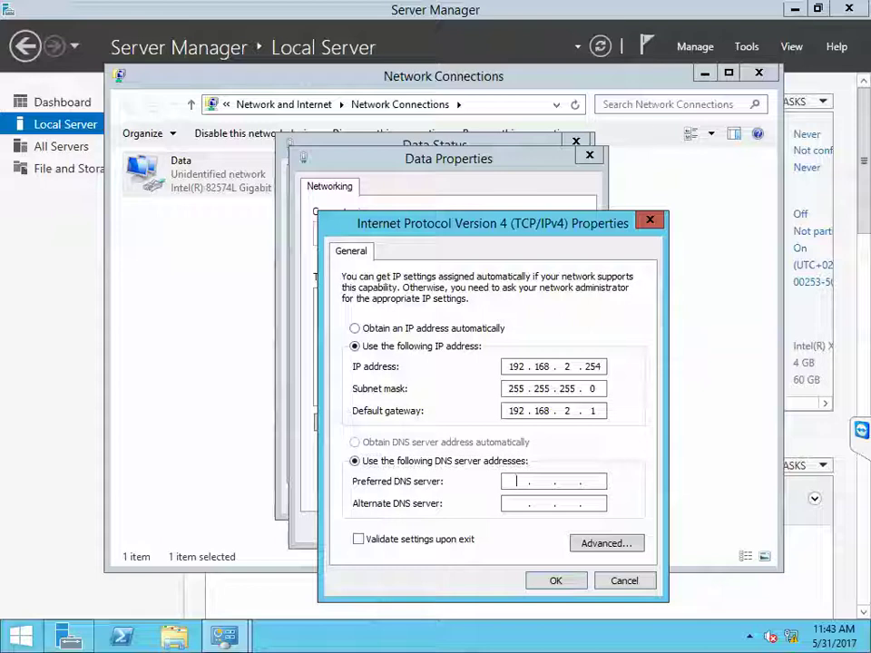
text(192 . 168 . 2 . 250)
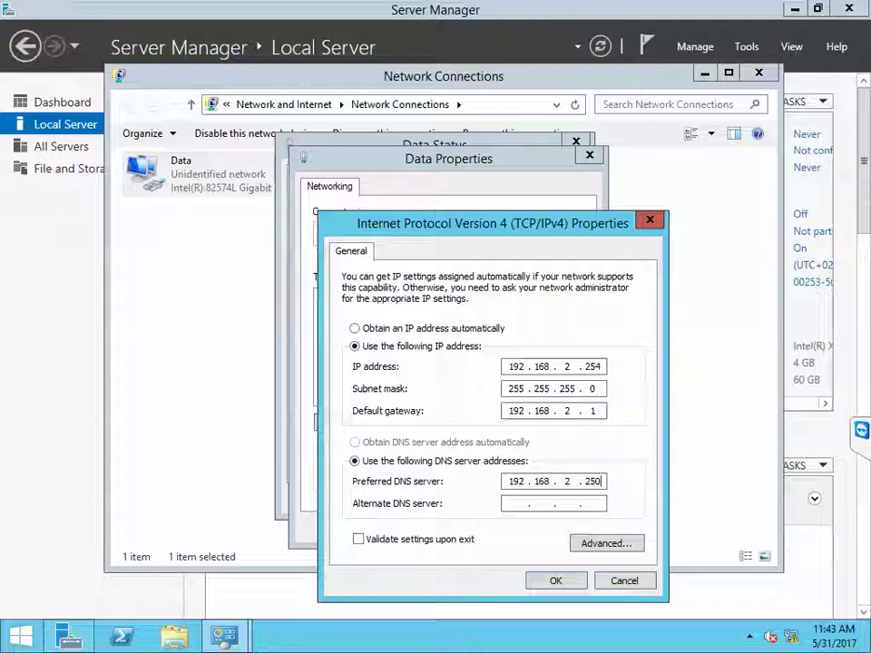
click(544, 578)
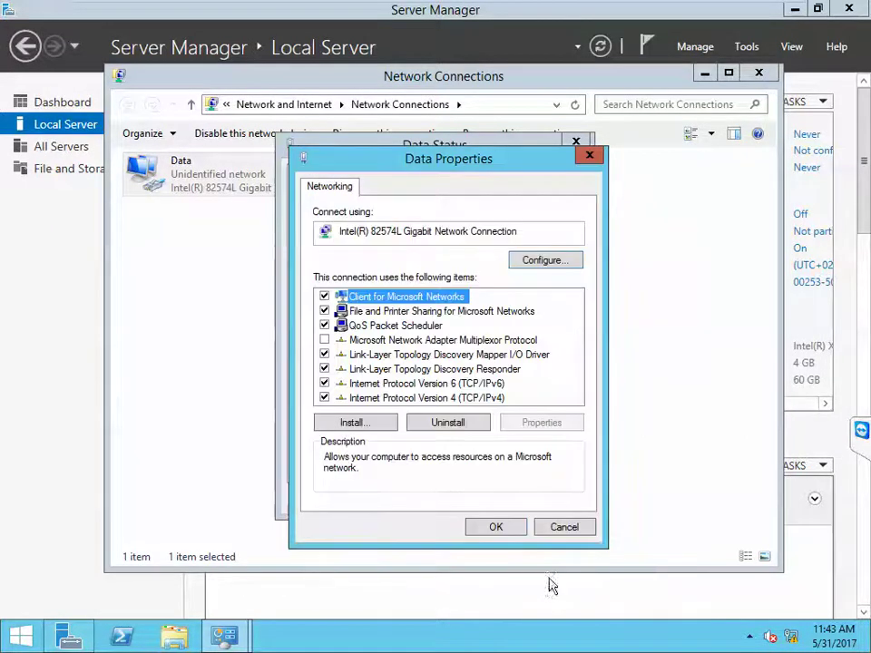
click(519, 531)
click(549, 502)
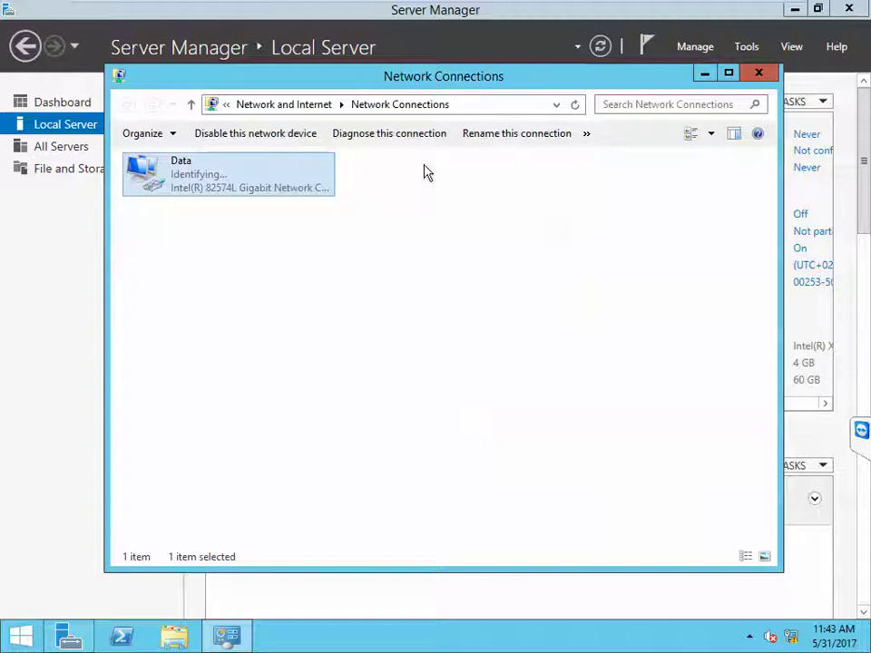
Step: Add a network adapter on custom VMnet0 in the VM settings and save
mouse_move(394, 7)
right_click(533, 16)
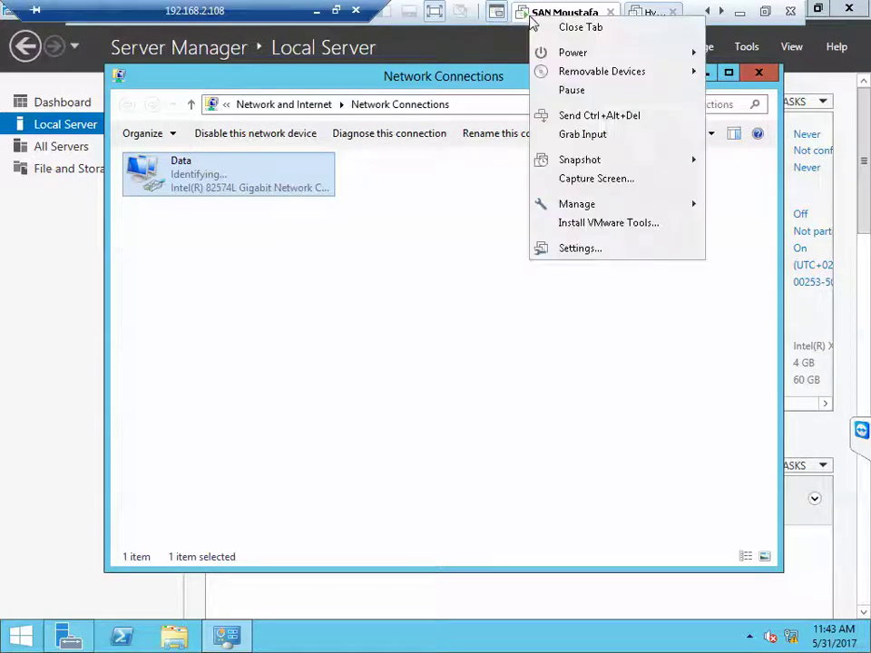
click(581, 248)
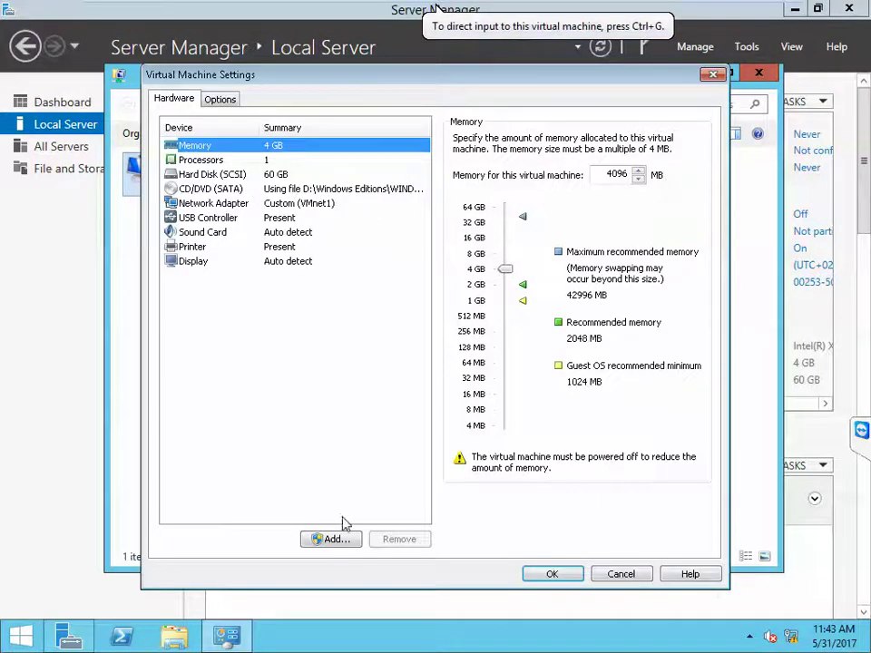
click(334, 539)
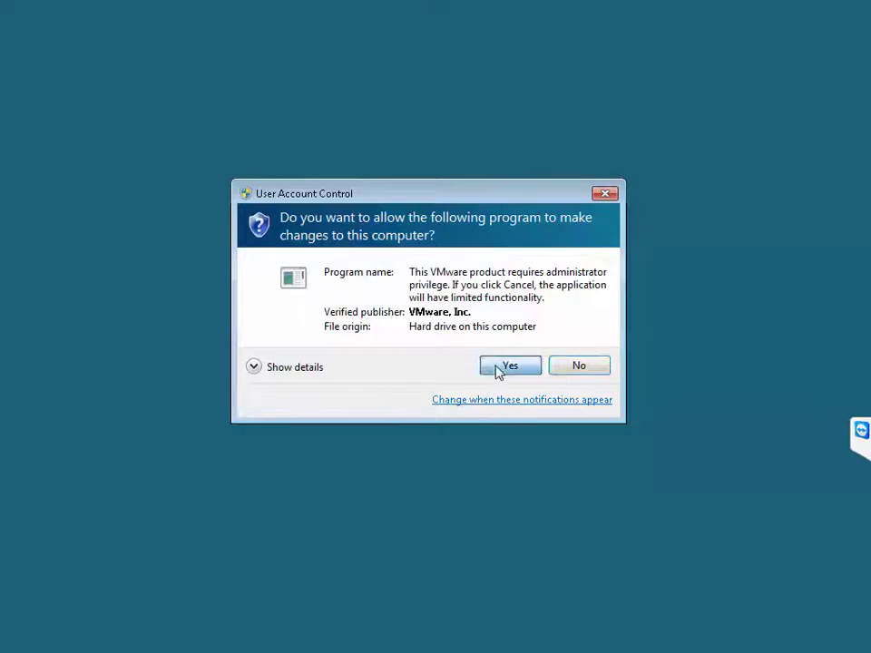
click(505, 366)
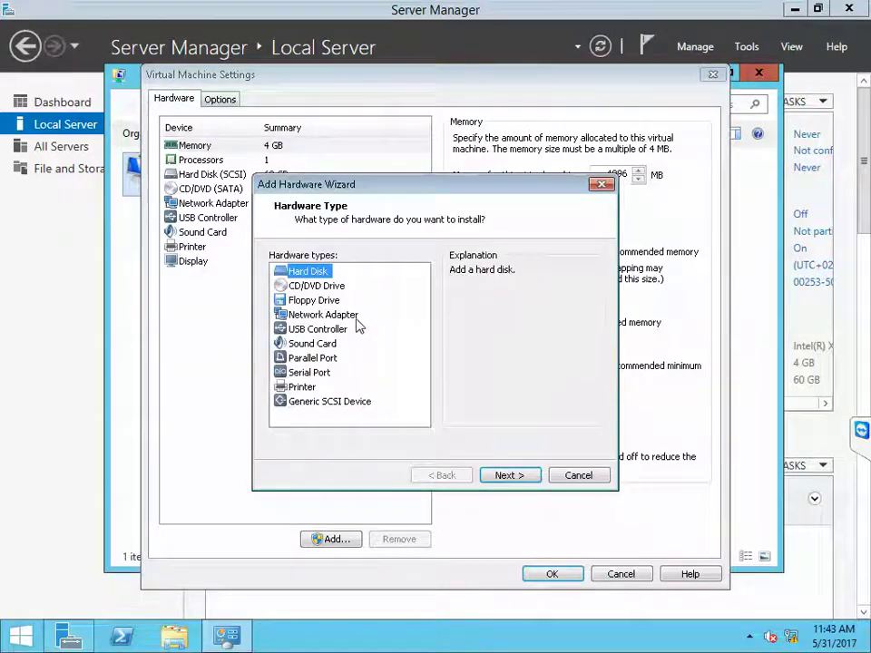
click(348, 314)
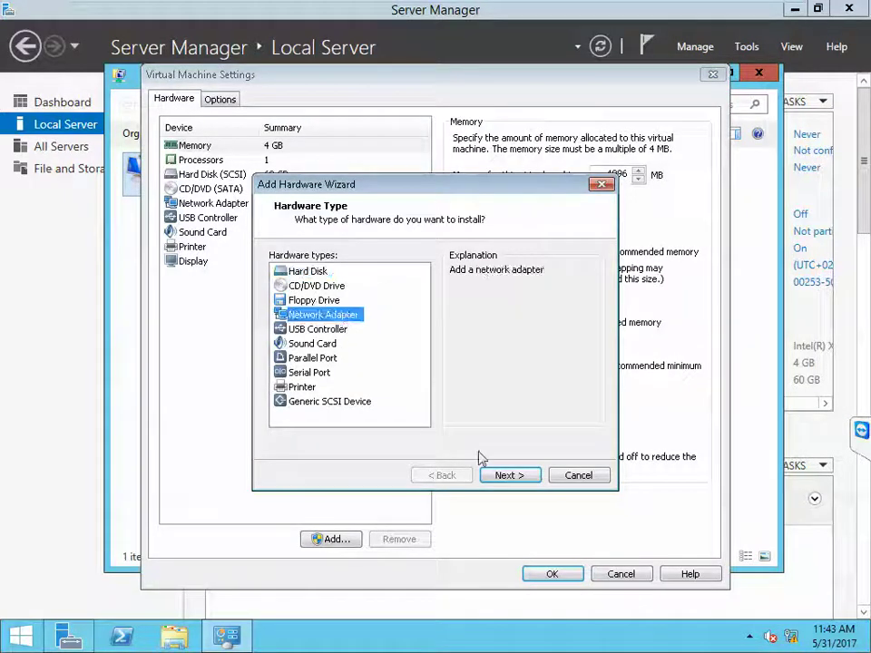
click(509, 475)
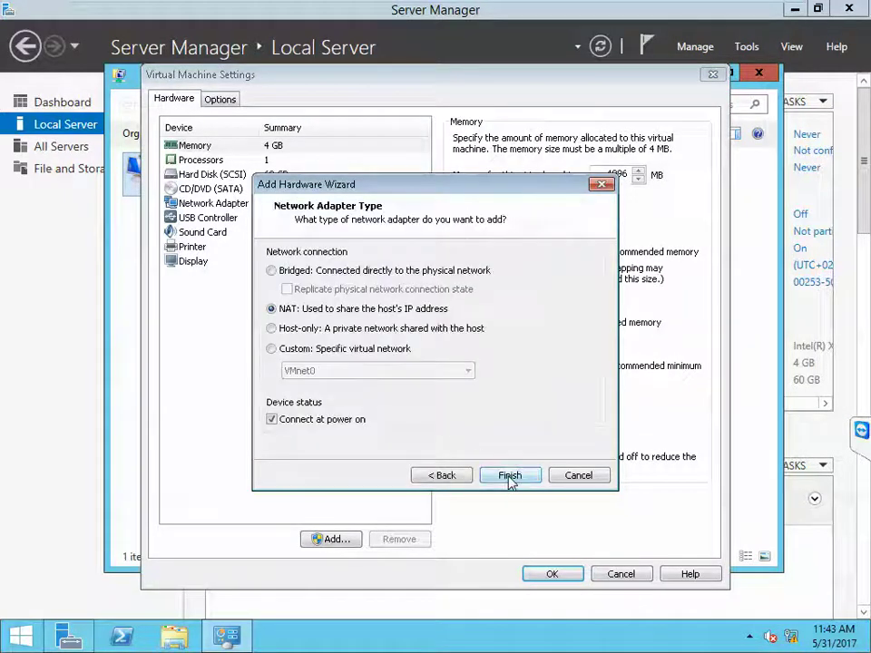
click(272, 349)
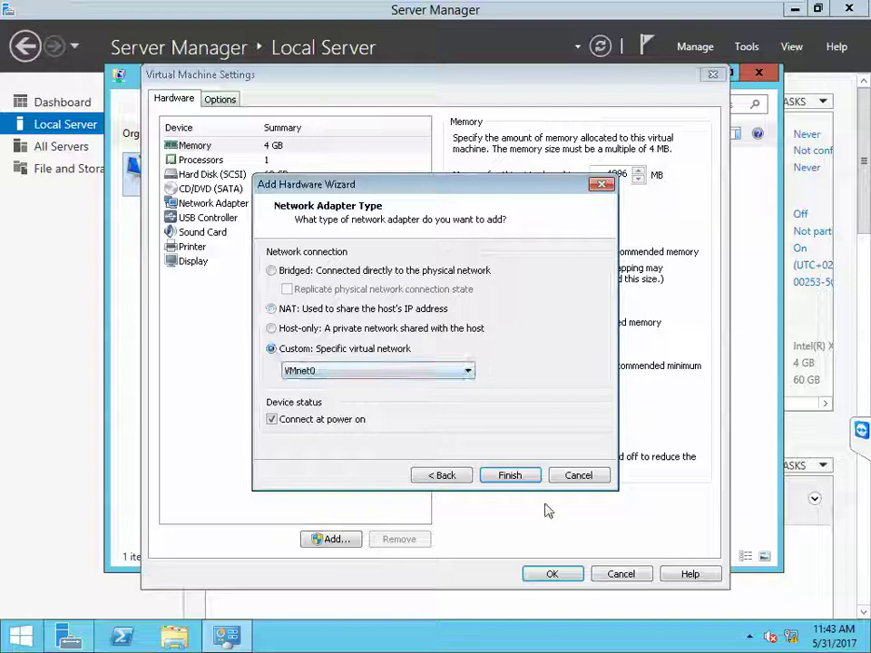
click(517, 479)
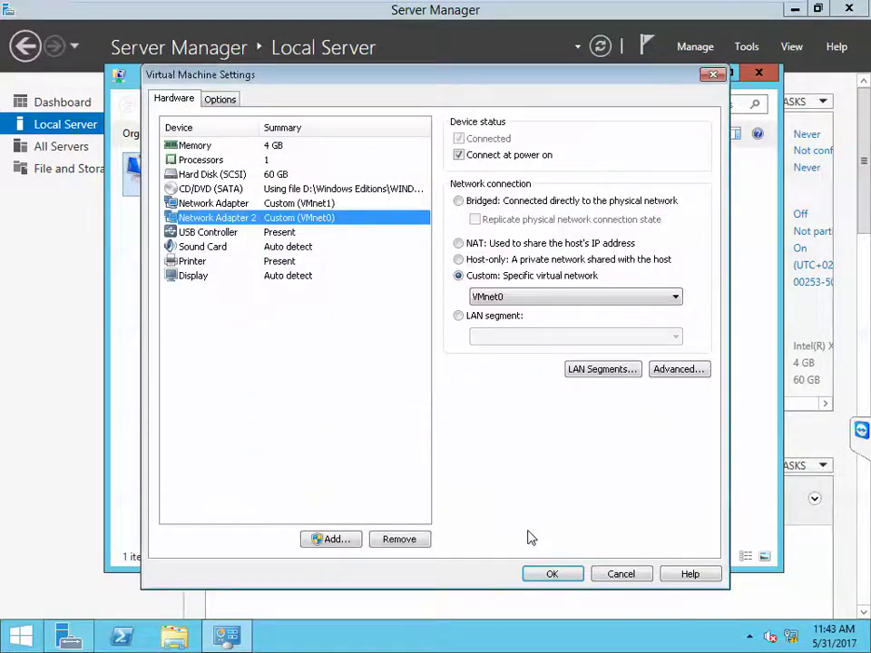
click(552, 573)
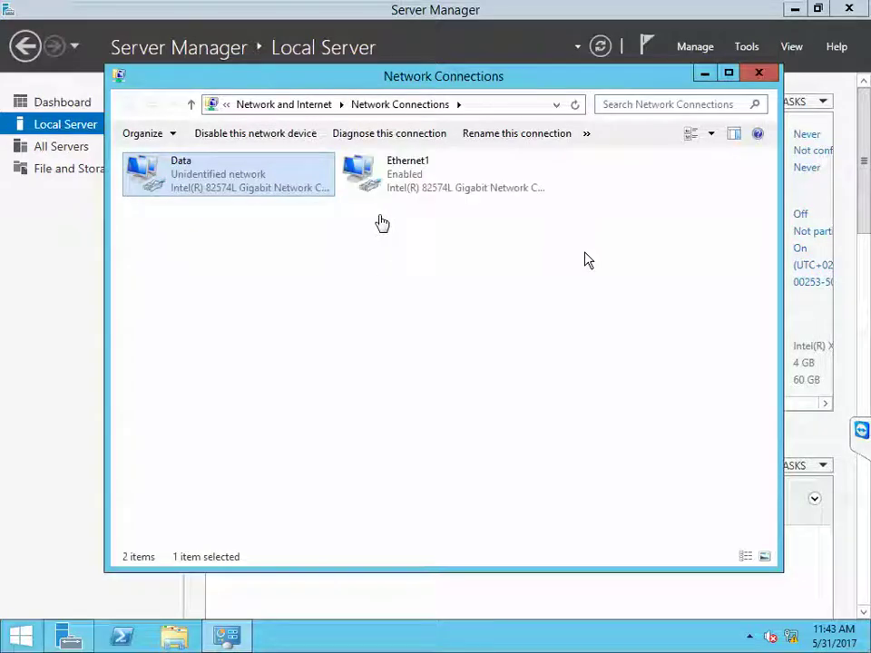
Step: Rename the Ethernet1 connection to Storage and open its status window
click(585, 260)
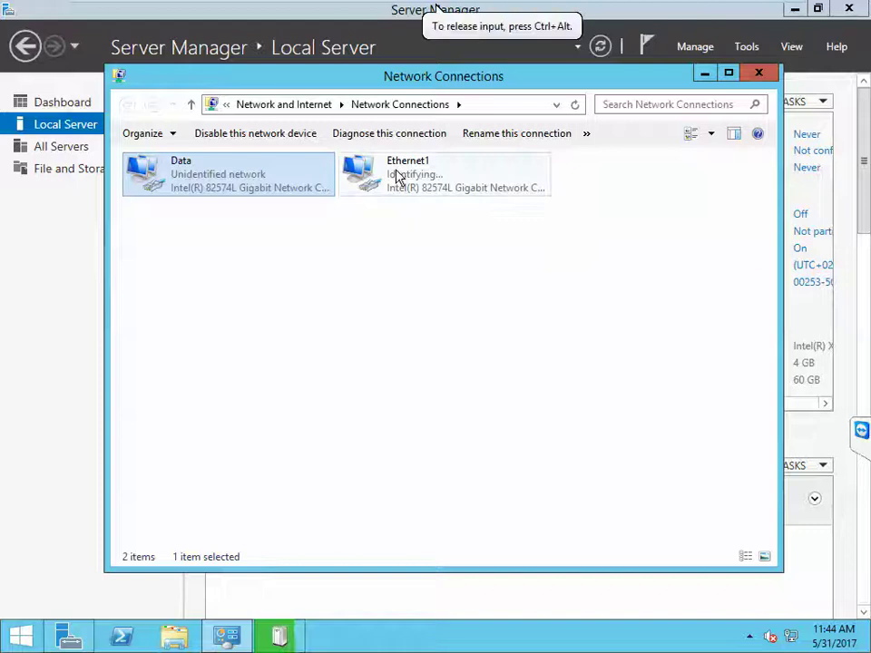
right_click(396, 176)
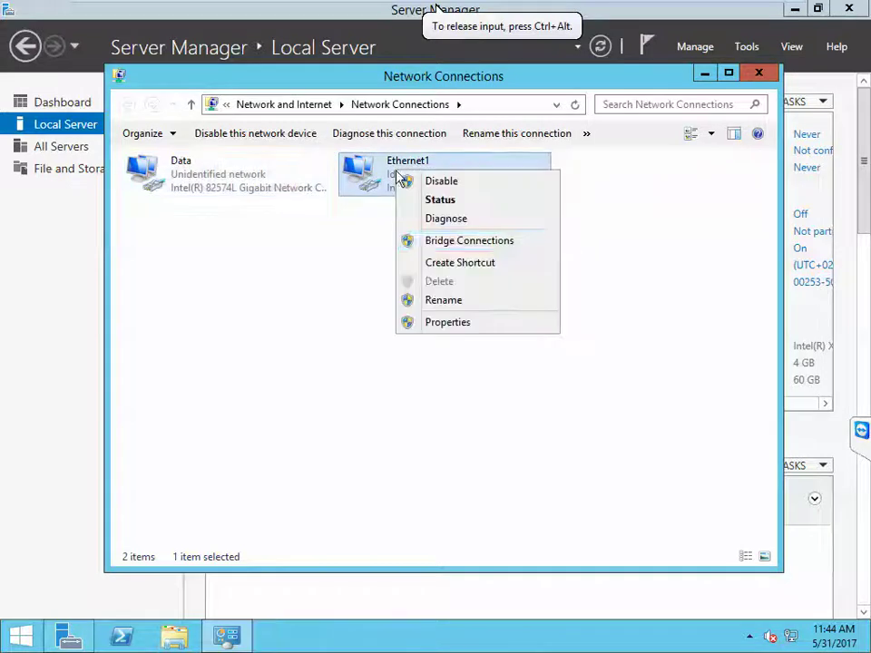
click(447, 300)
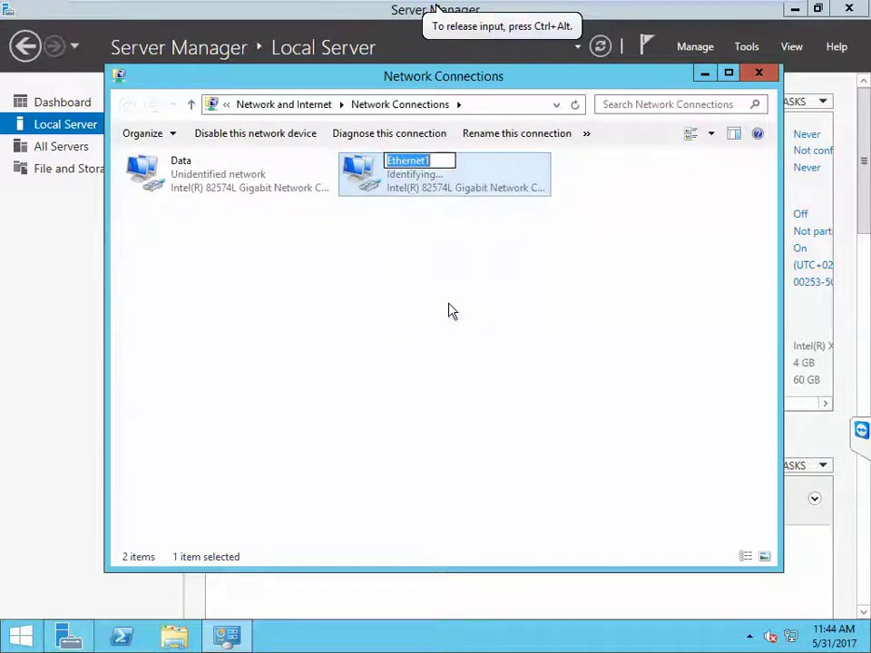
text(Stp)
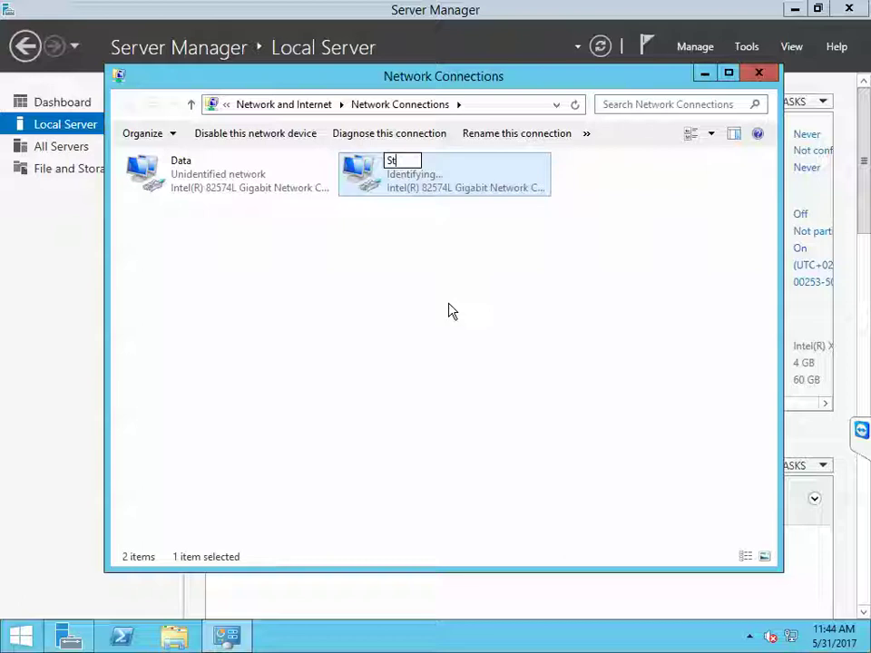
key(BackSpace)
key(BackSpace)
text(torage)
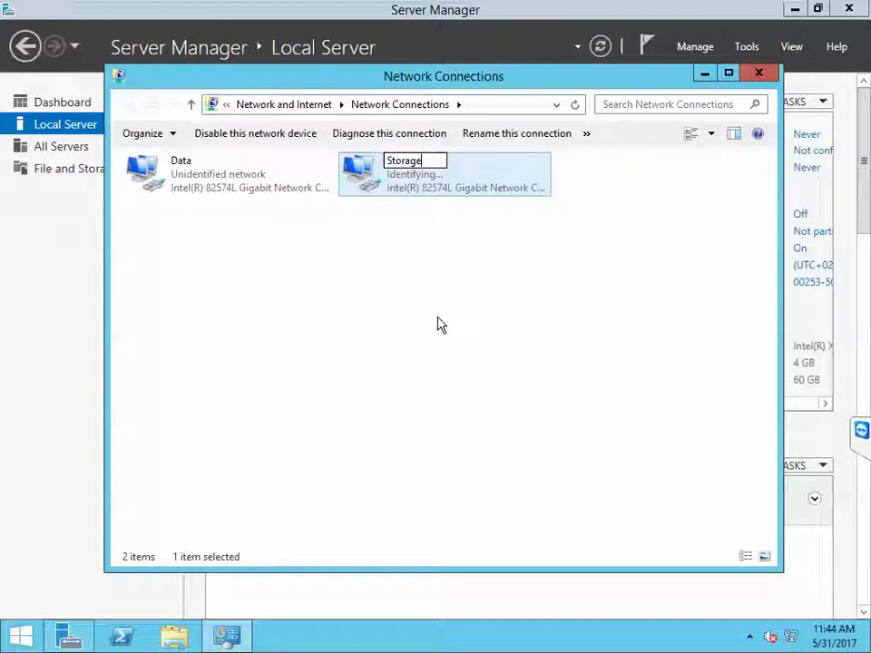
key(Return)
double_click(405, 194)
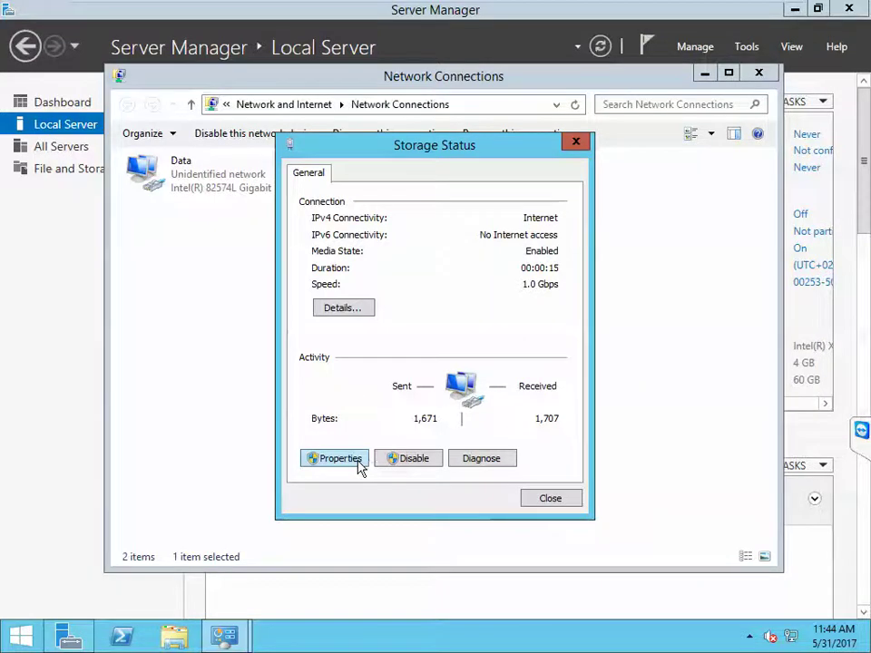
Step: Set Storage's IPv4 to static 192.168.3.254, mask 255.255.255.0, with an empty gateway
click(359, 461)
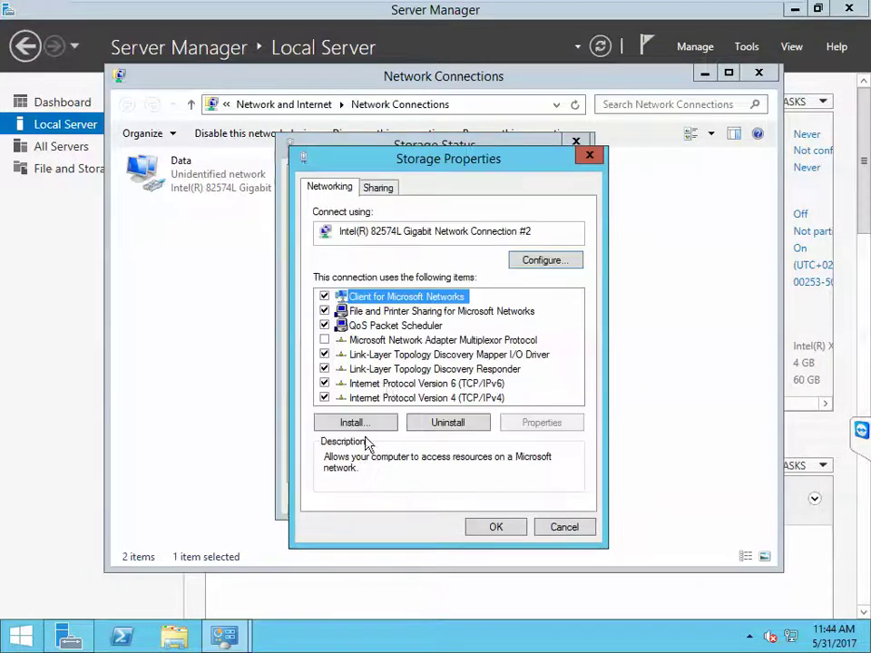
click(420, 399)
double_click(420, 401)
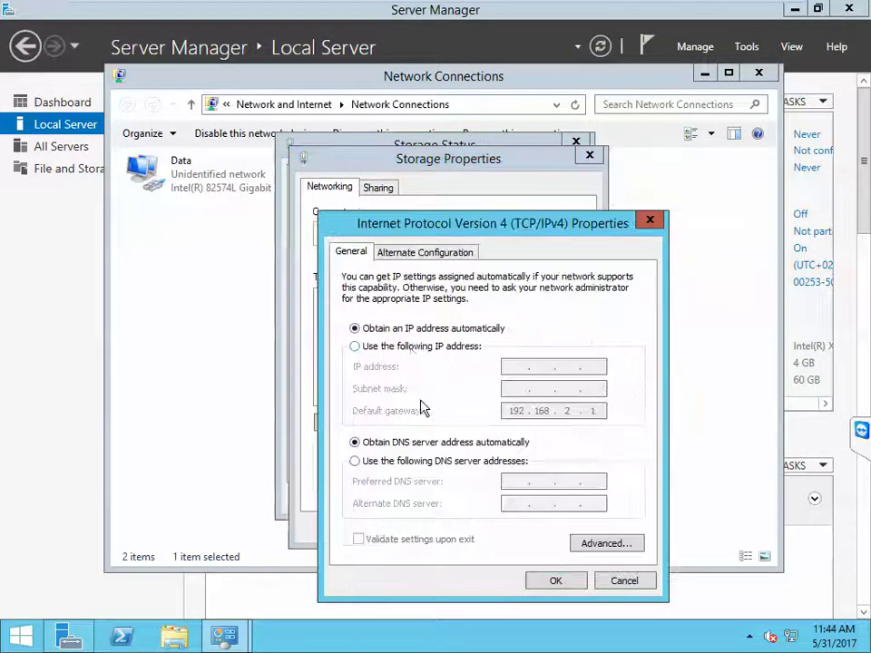
click(407, 348)
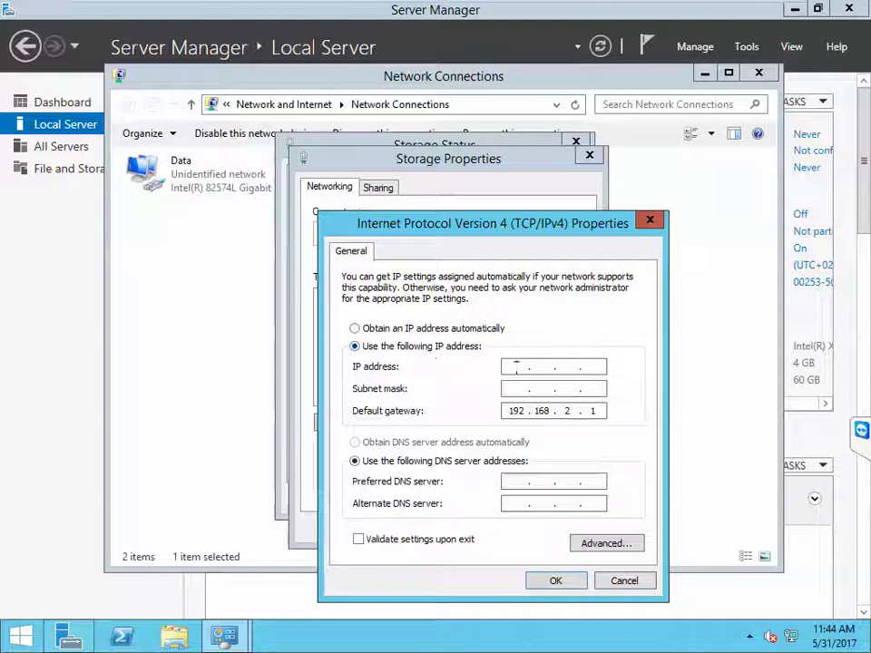
text(192 . 168 . )
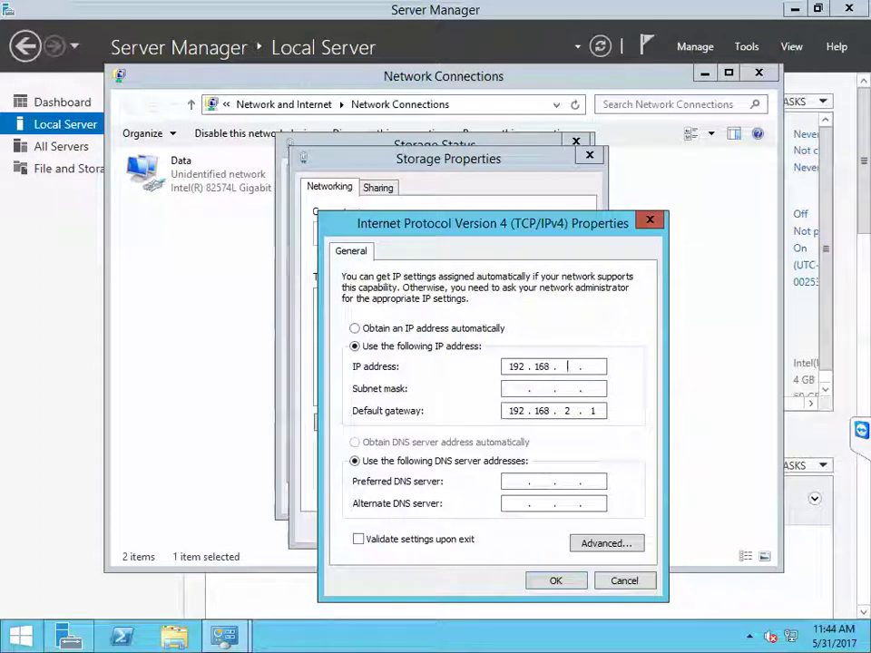
text(3 . )
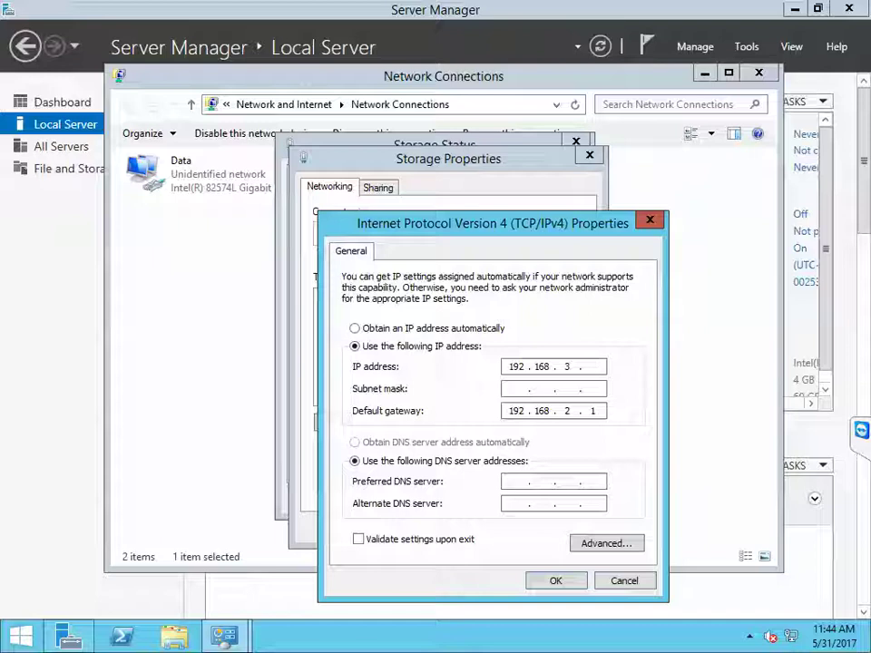
text(254)
key(Tab)
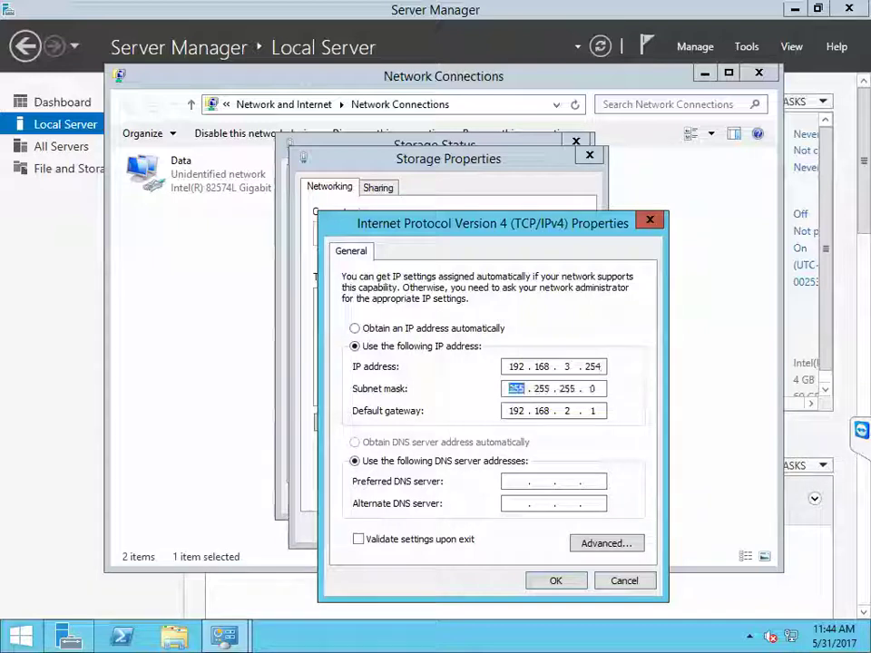
key(Tab)
text(192.168.2.1)
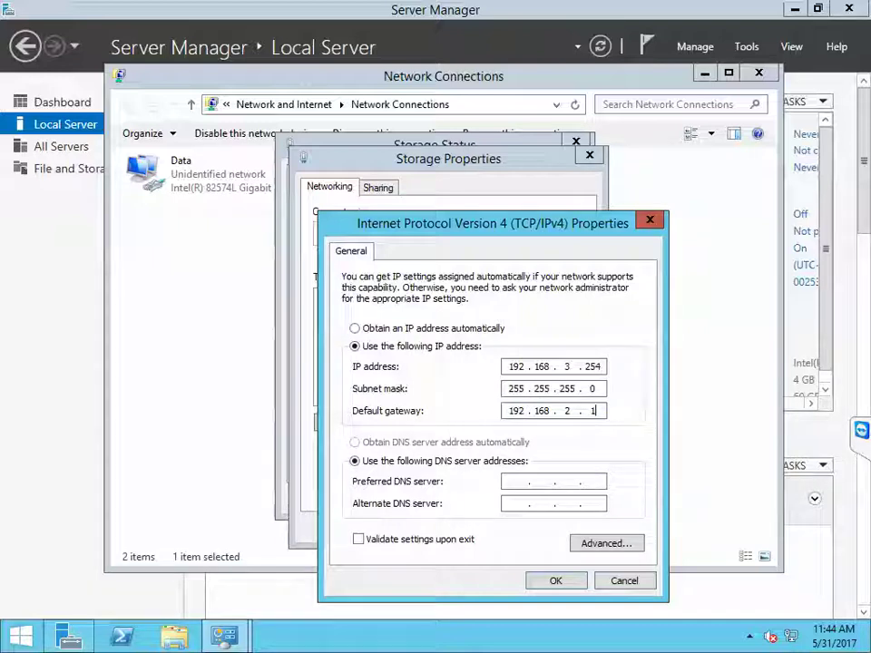
key(BackSpace)
key(BackSpace)
key(BackSpace)
key(BackSpace)
key(BackSpace)
key(BackSpace)
key(BackSpace)
key(BackSpace)
Step: Confirm the IPv4 settings and close the Storage status and Network Connections windows
click(553, 582)
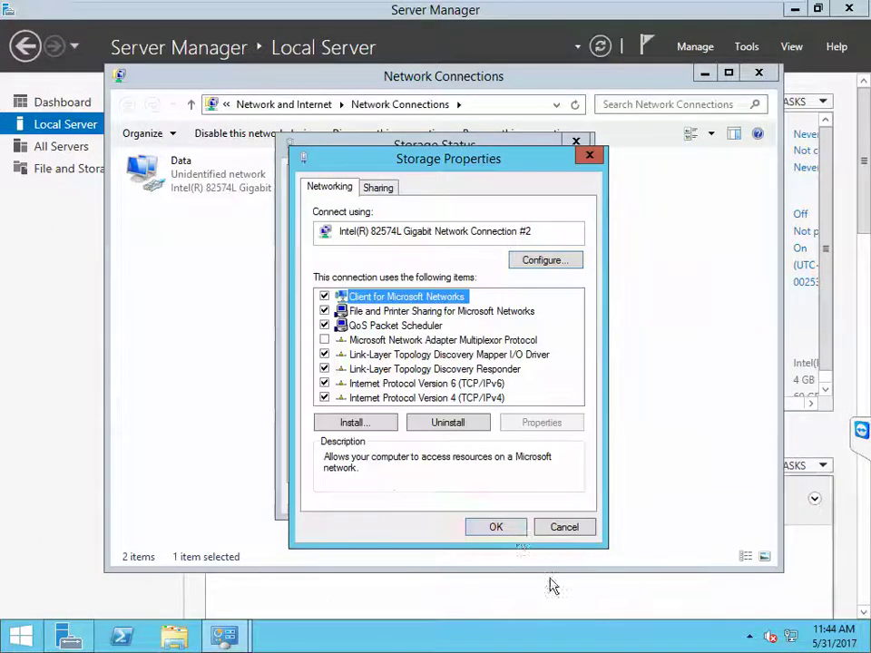
click(518, 534)
click(549, 498)
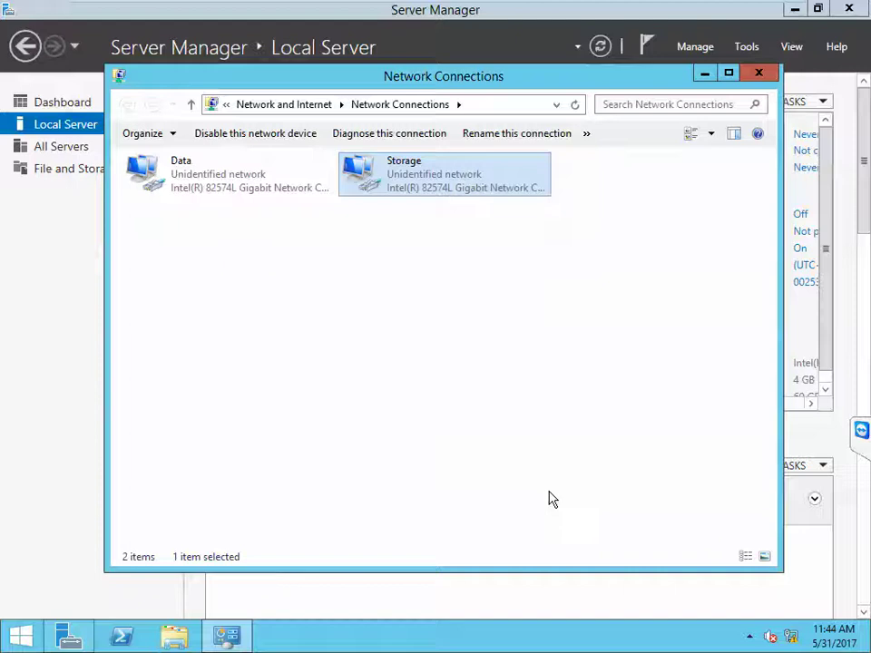
click(756, 76)
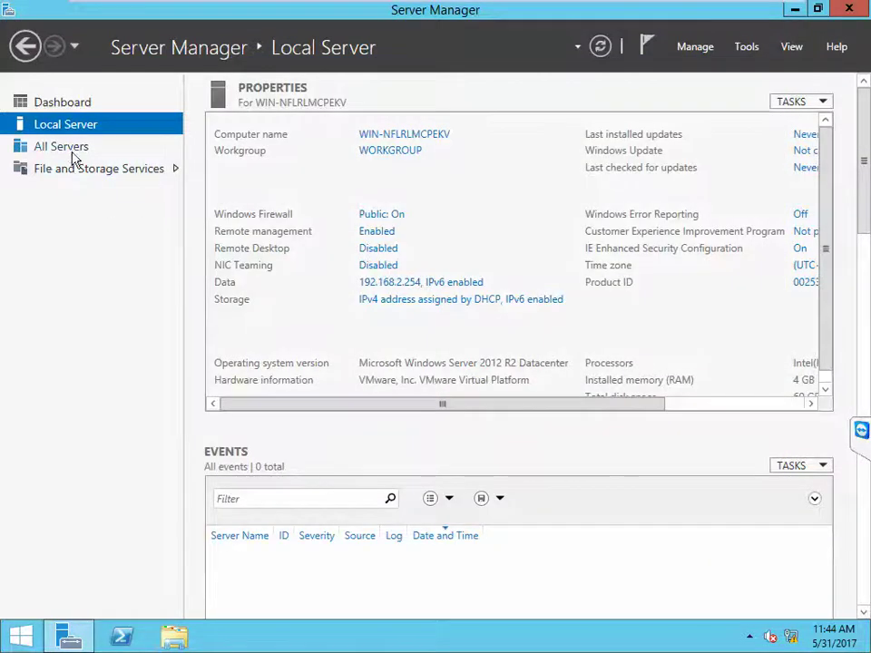
Step: Change the computer name to SAN and make it a member of domain onelabtrmns.com
click(378, 136)
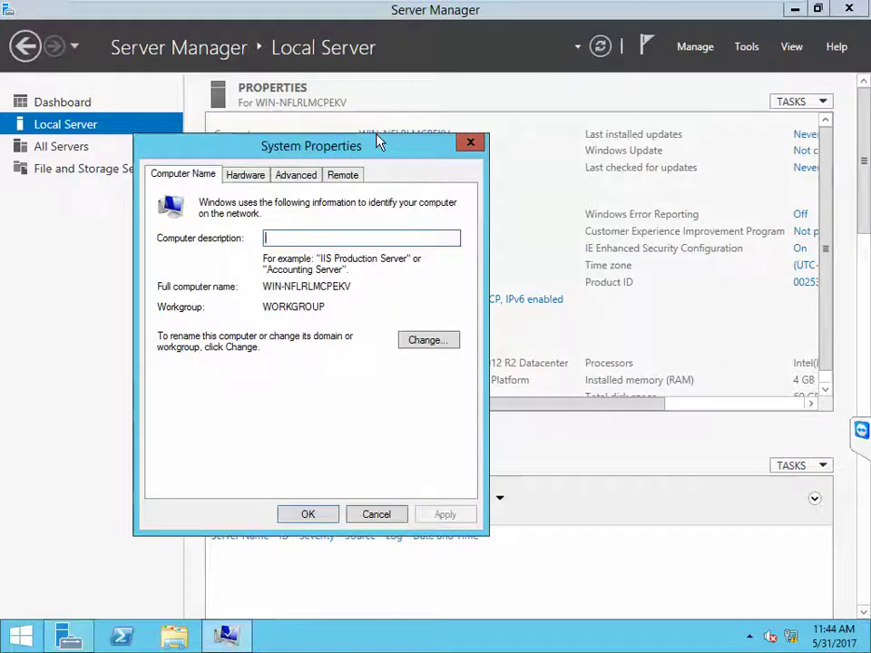
click(423, 340)
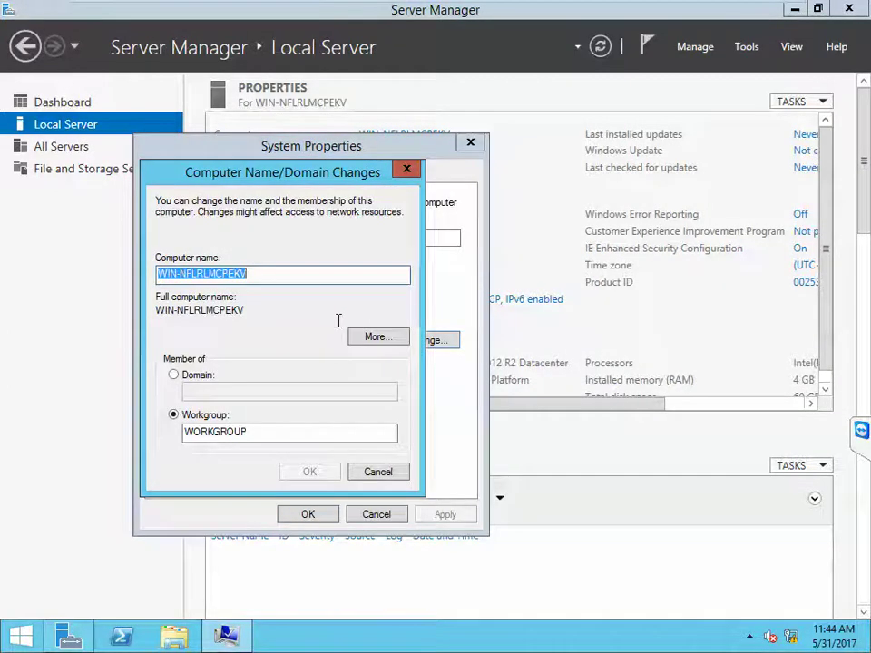
text(SAN)
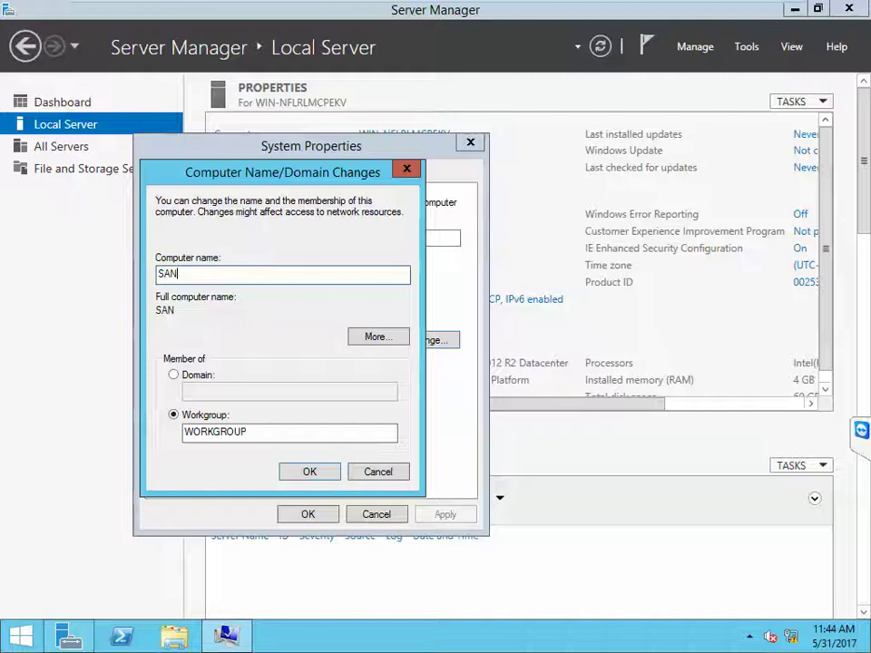
click(195, 377)
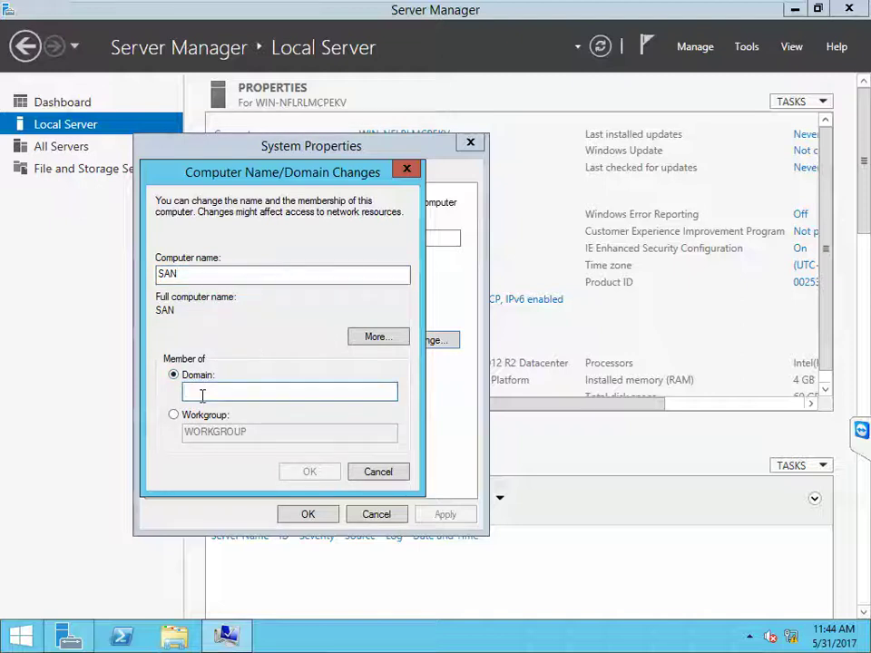
text(onel)
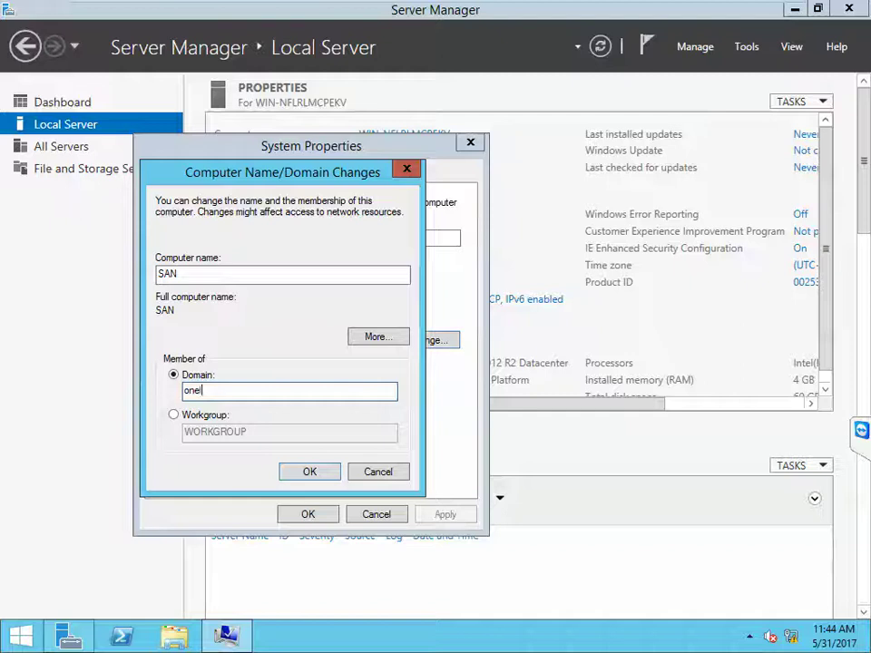
text(abtrmn)
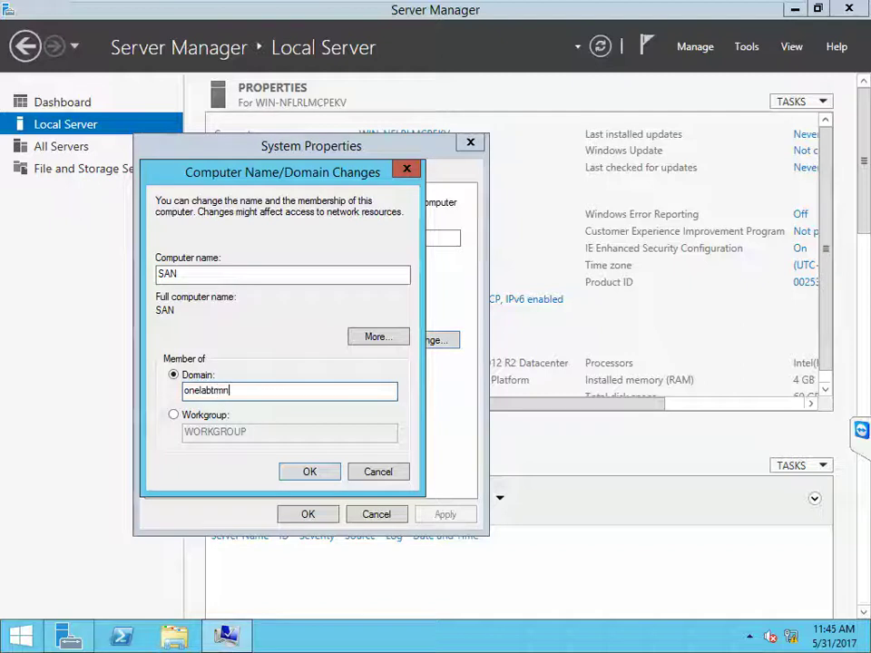
text(s.com)
click(319, 473)
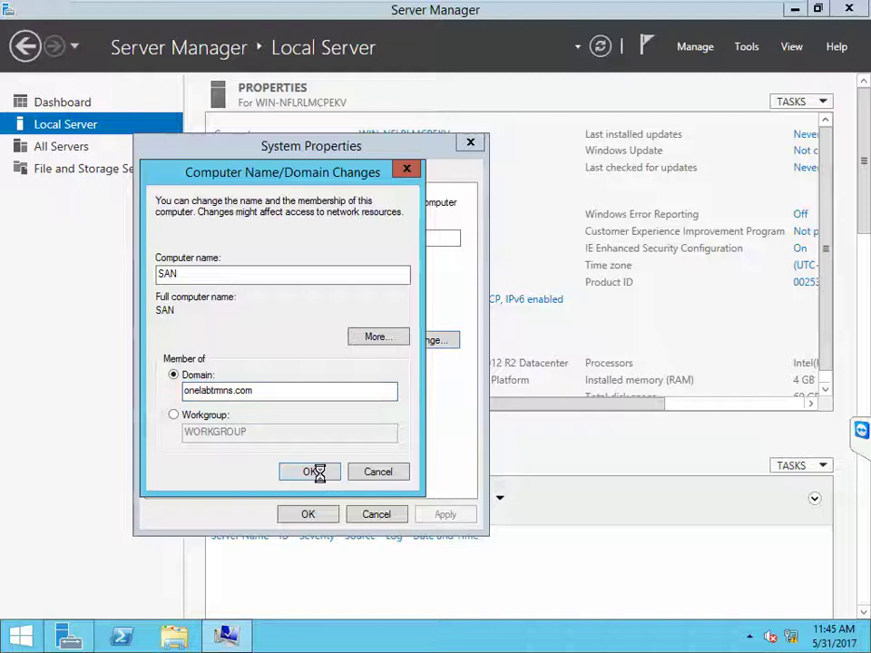
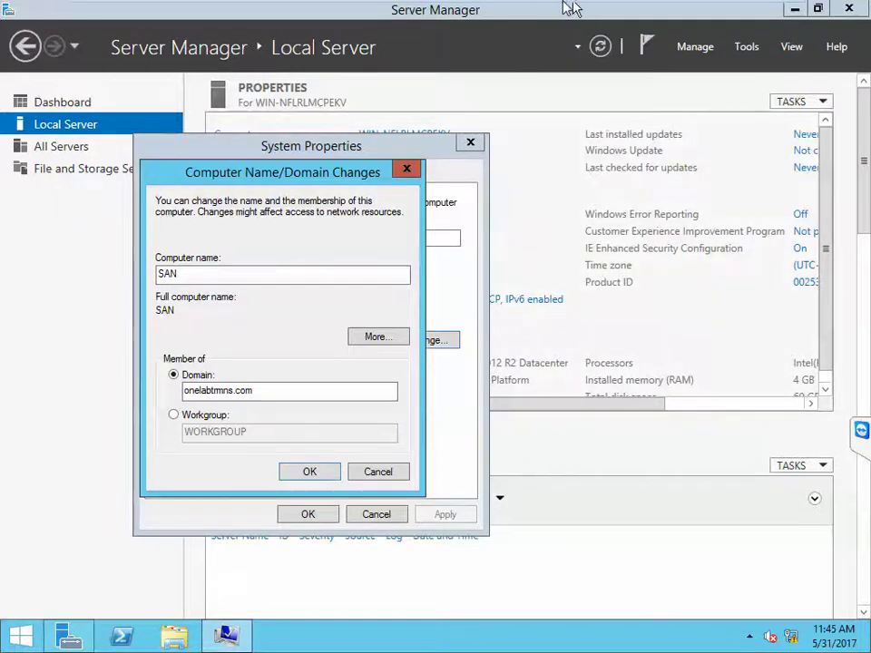
Step: Switch to the DC2K12 machine and sign in with the administrator password
mouse_move(577, 11)
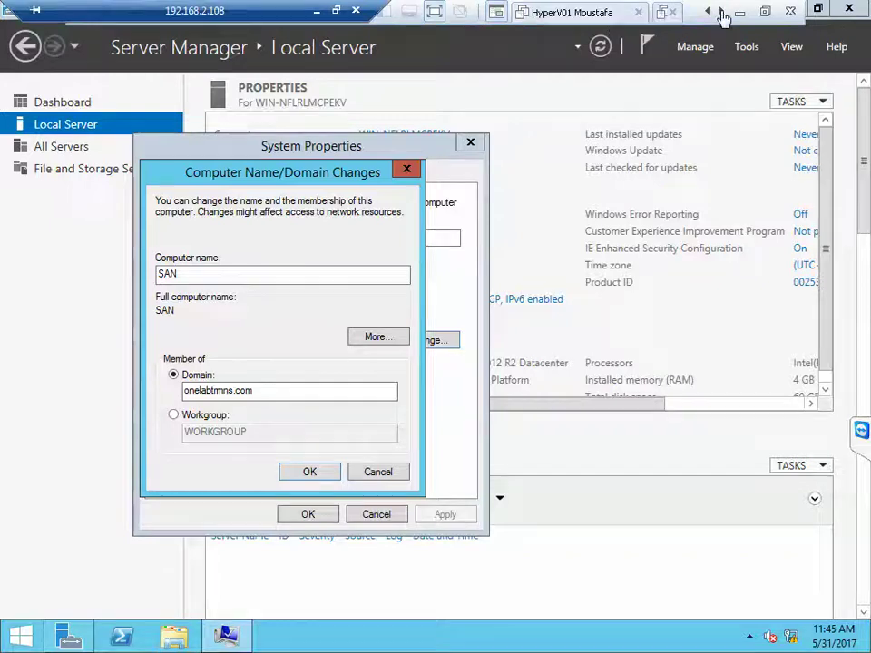
click(722, 13)
click(723, 13)
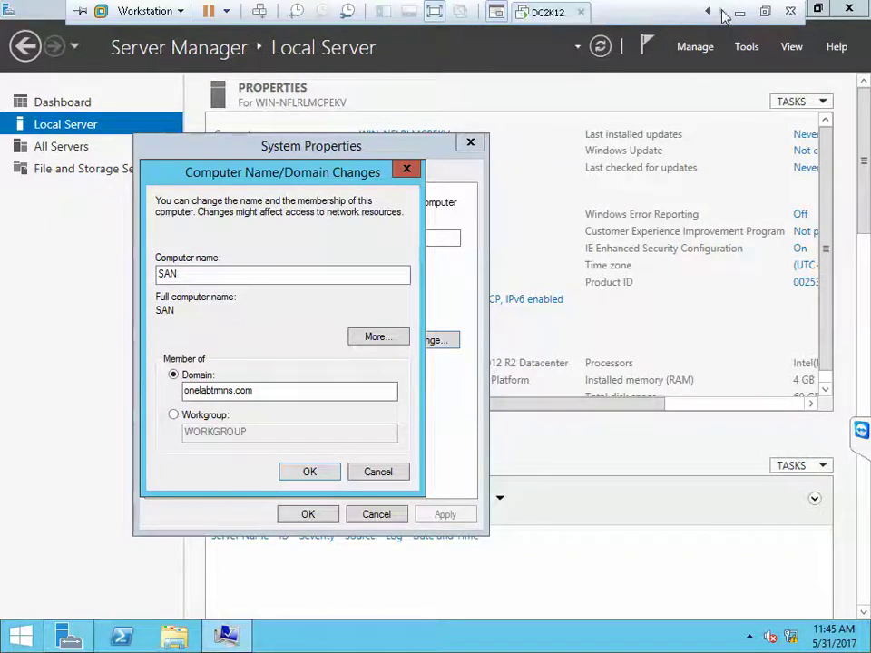
click(548, 13)
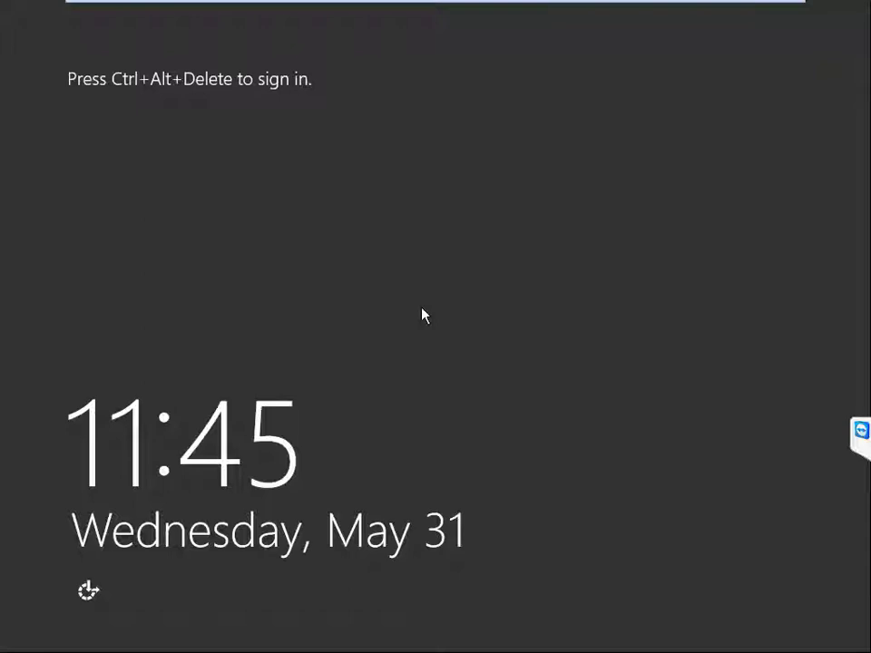
key(ctrl+alt+Insert)
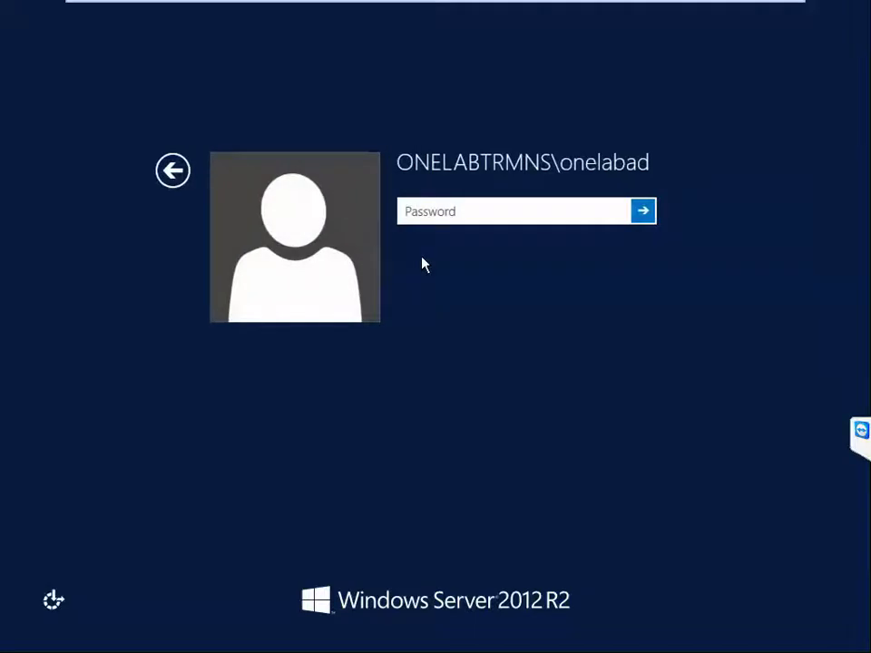
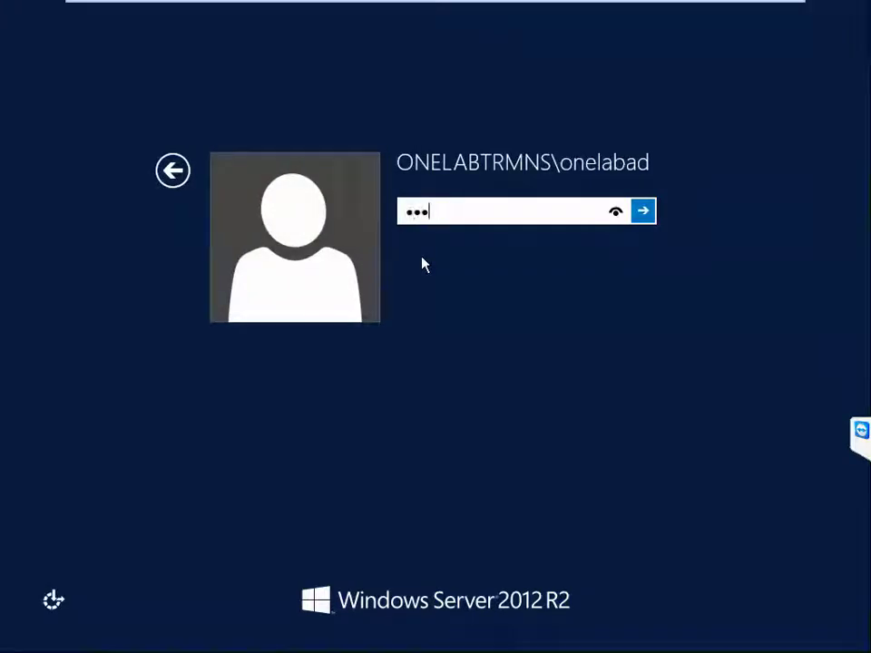
key(Return)
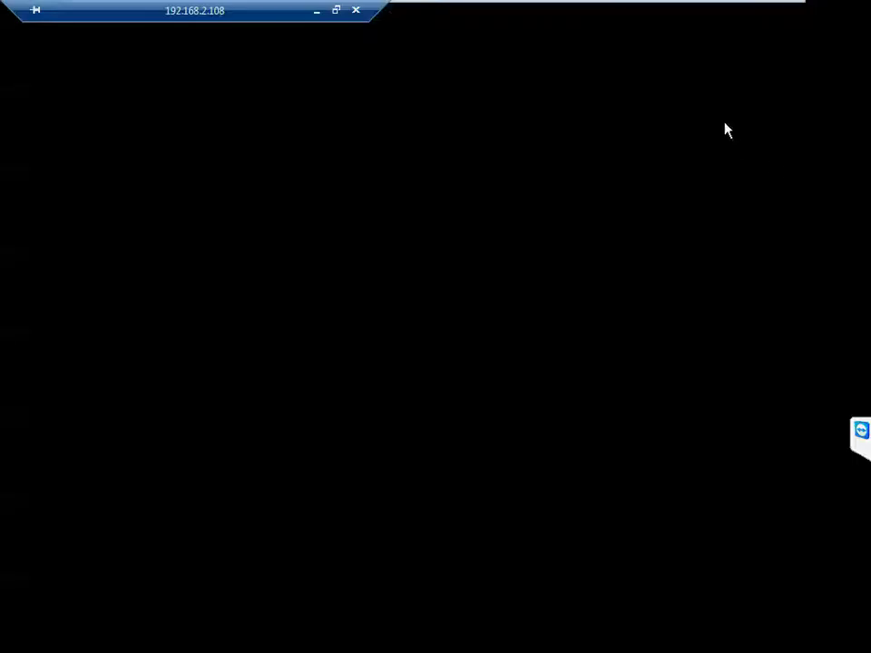
Step: Return to the SAN Moustafa machine
mouse_move(577, 7)
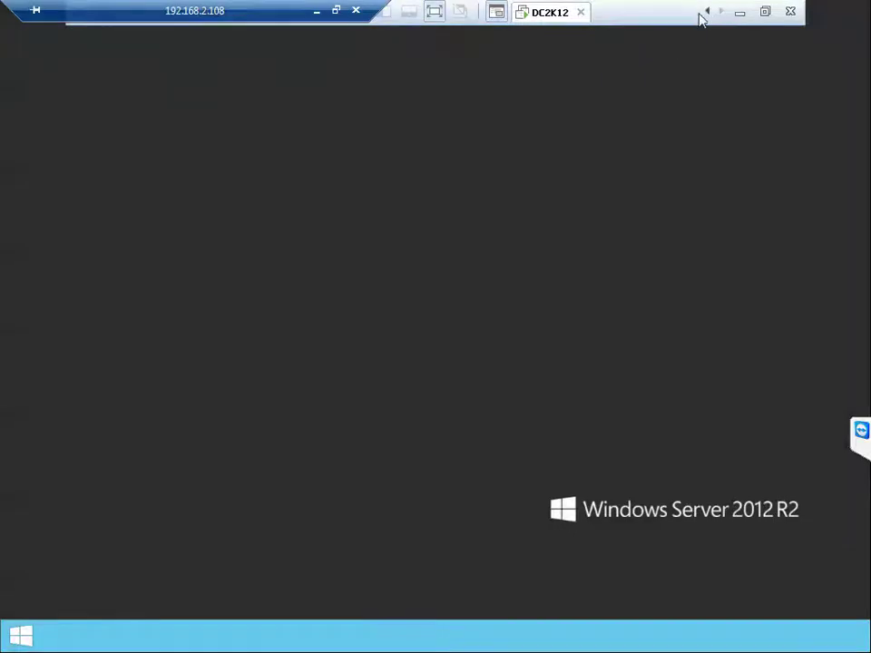
click(708, 12)
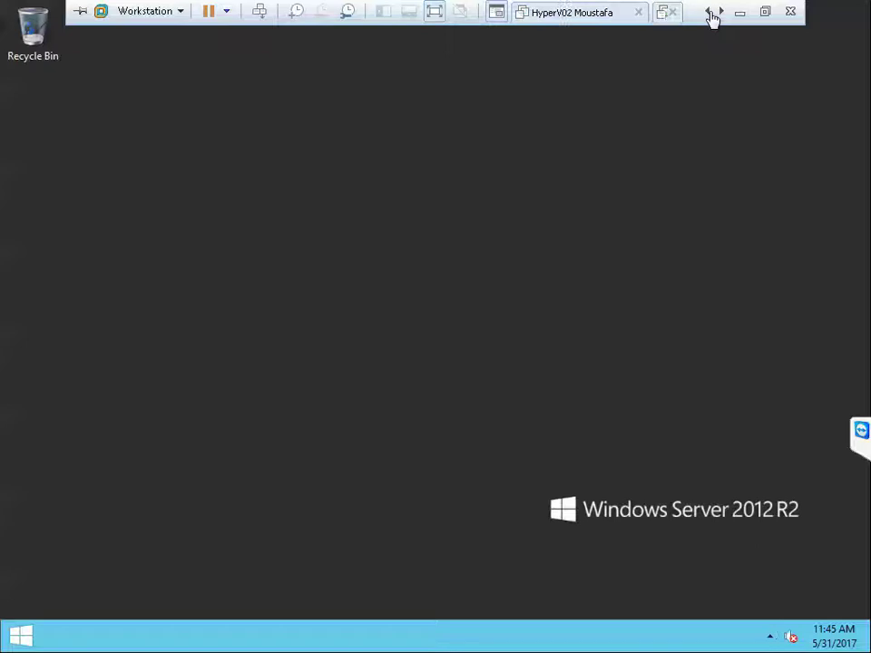
click(708, 12)
Step: Dismiss SAN's domain-contact error and review the Windows Firewall on/off settings
click(585, 18)
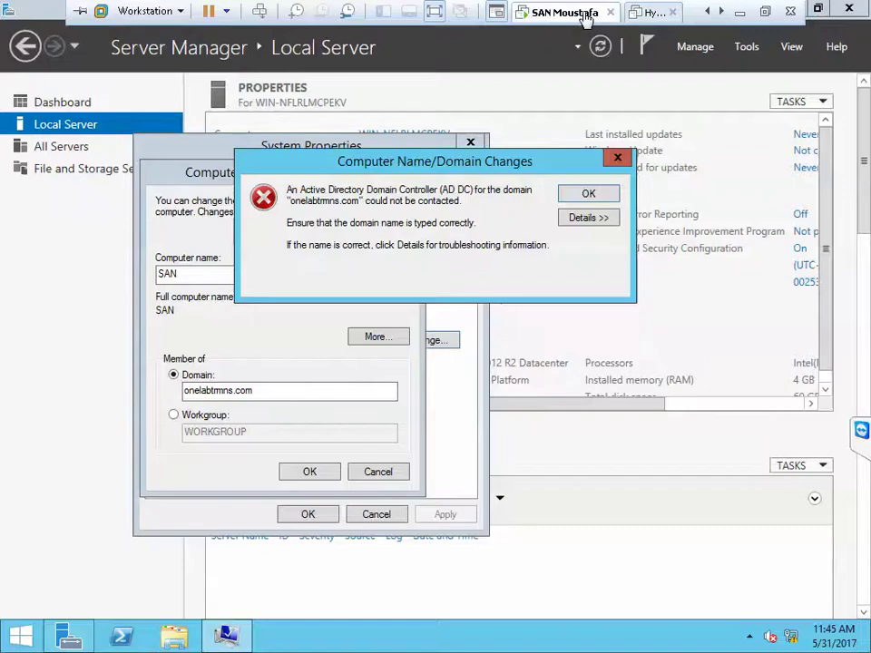
click(586, 194)
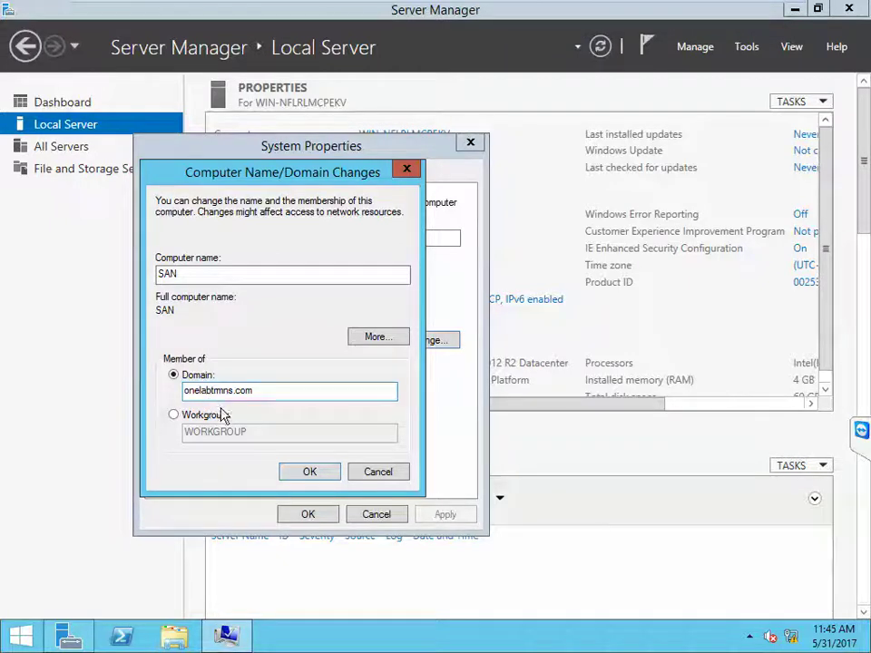
right_click(790, 639)
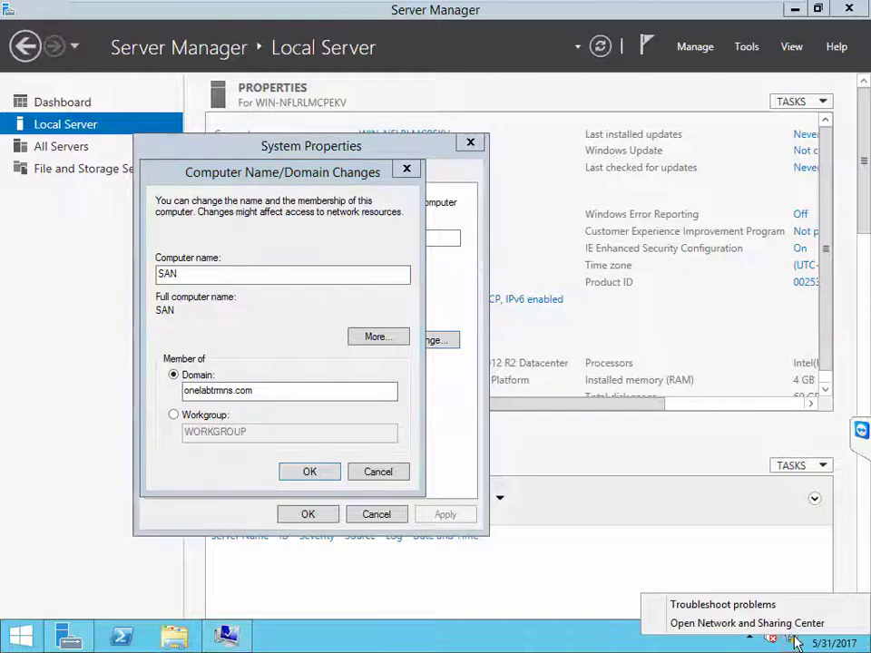
click(783, 625)
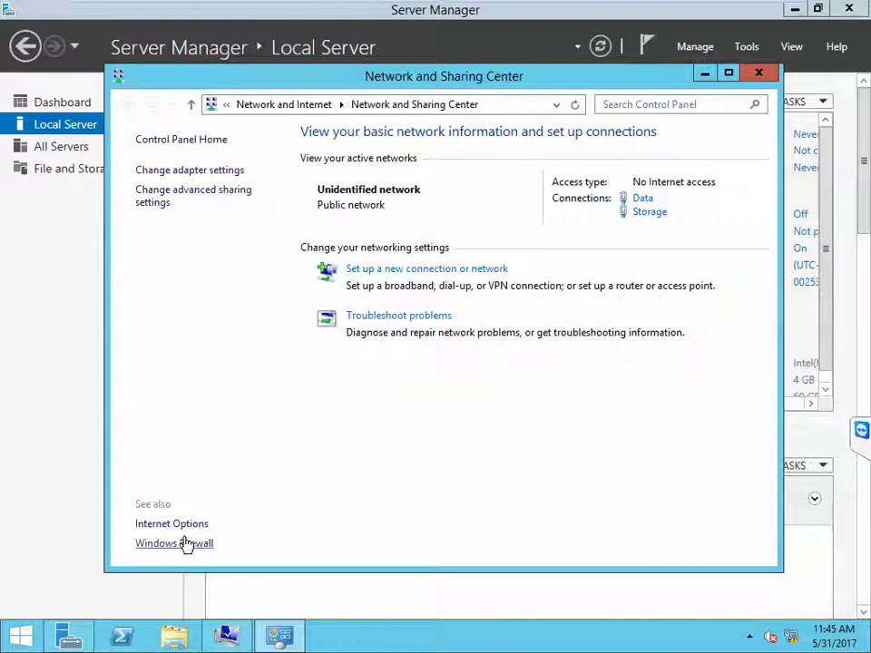
click(185, 543)
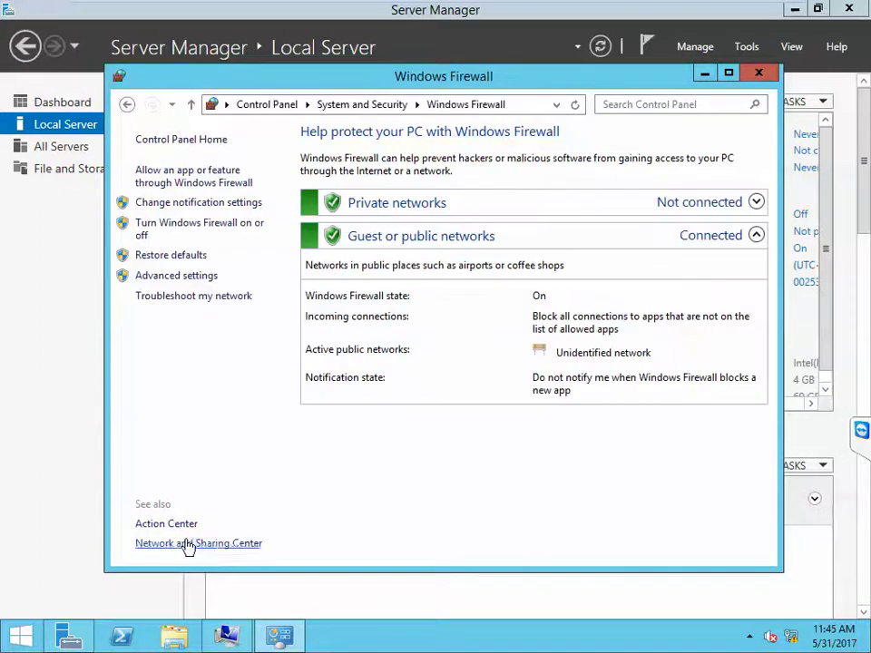
click(205, 227)
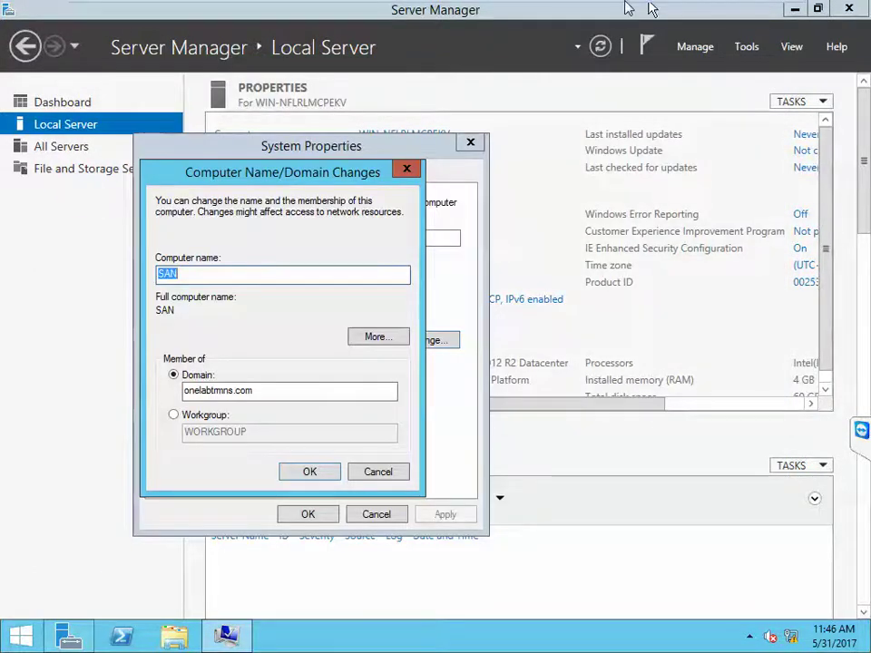
Step: Switch to the DC2K12 machine and show its desktop
mouse_move(644, 8)
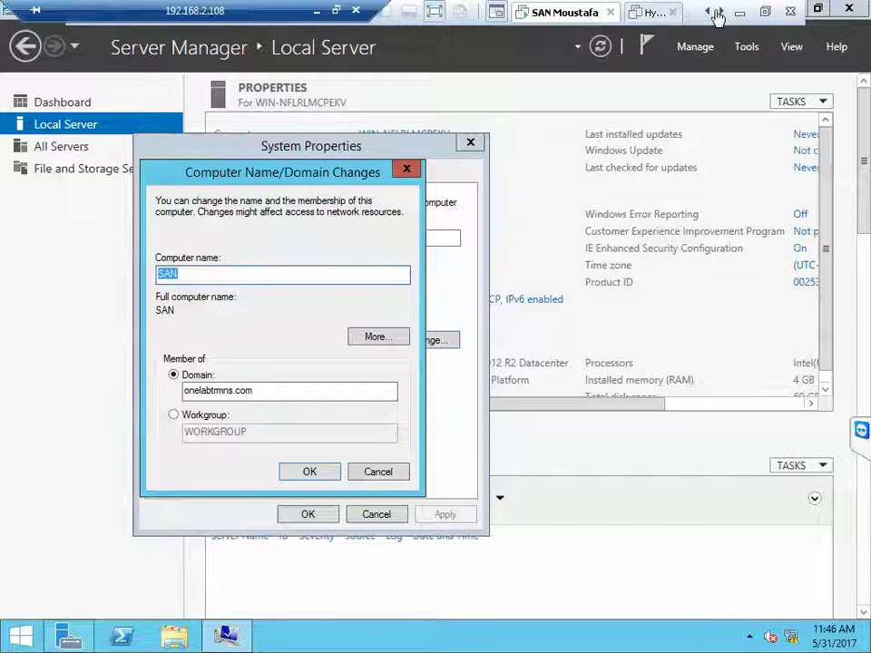
click(719, 12)
click(719, 12)
click(720, 13)
click(717, 13)
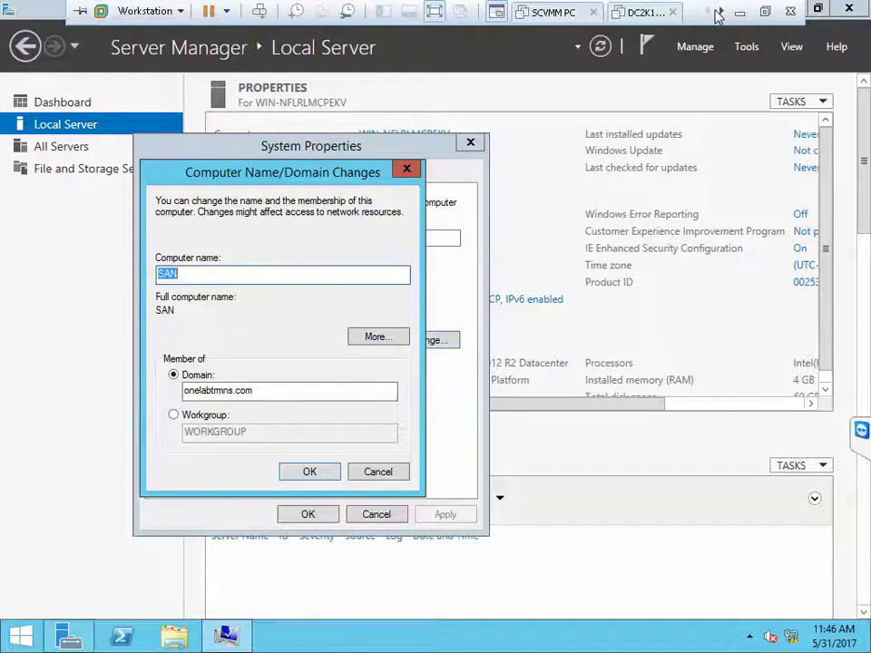
click(639, 14)
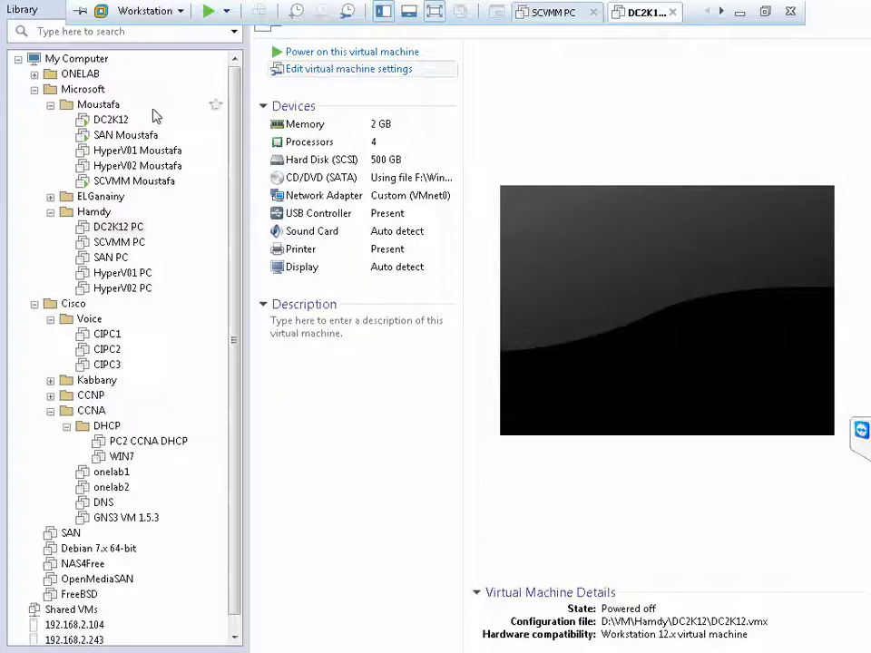
click(109, 127)
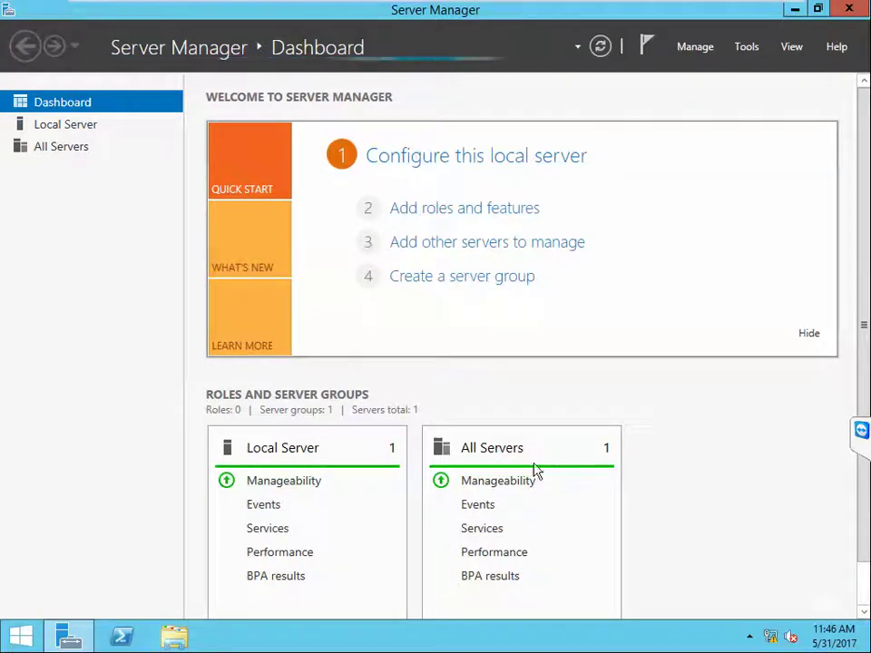
Step: Check the Ethernet0 details showing IPv4 192.168.2.250, then launch DNS Manager
right_click(769, 638)
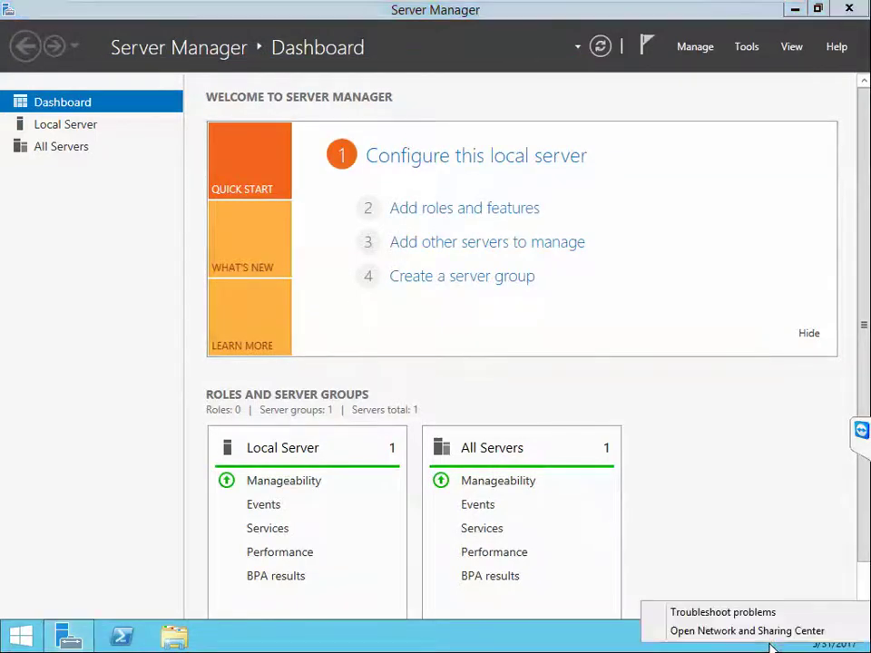
click(745, 630)
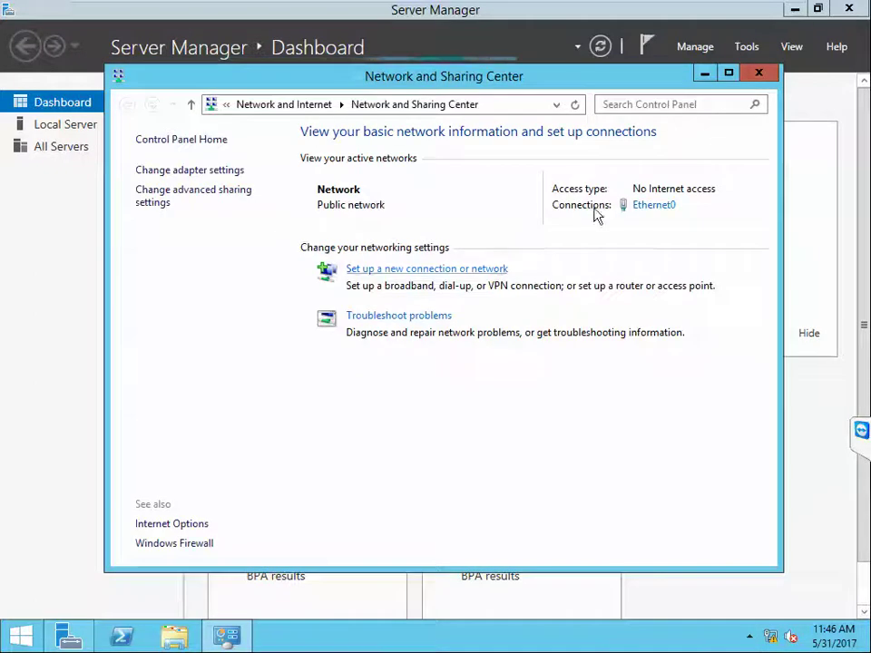
click(649, 208)
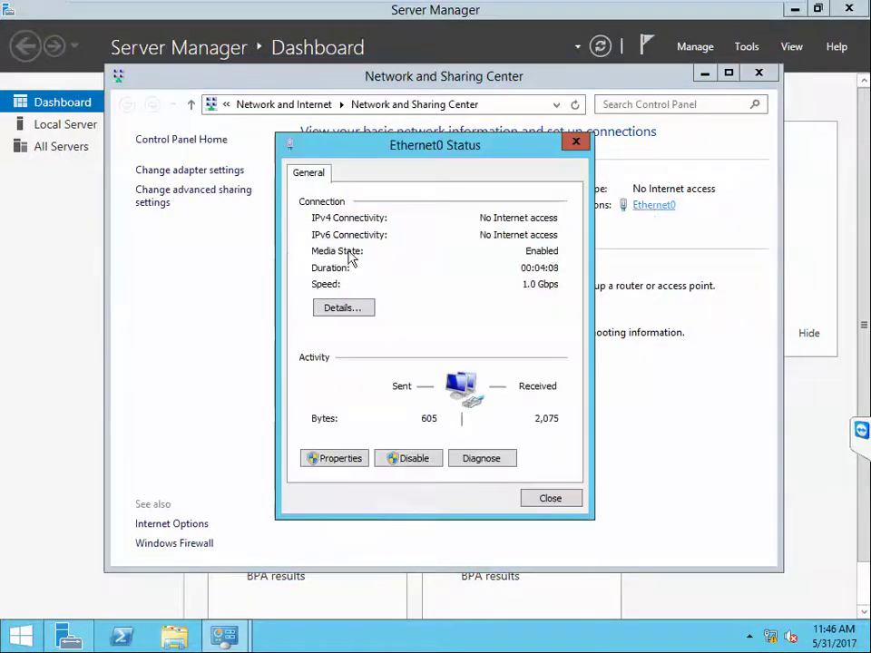
click(343, 309)
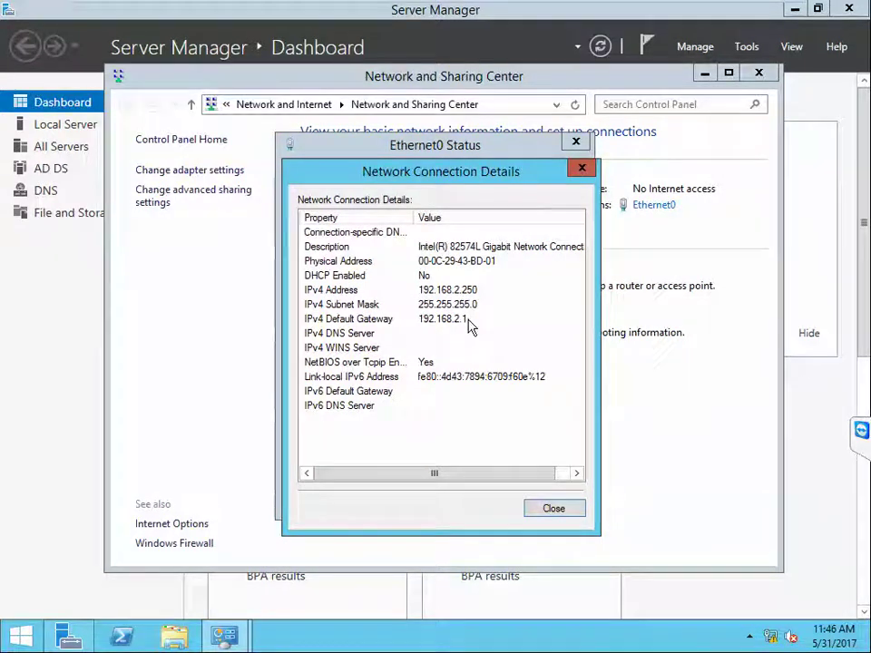
click(582, 169)
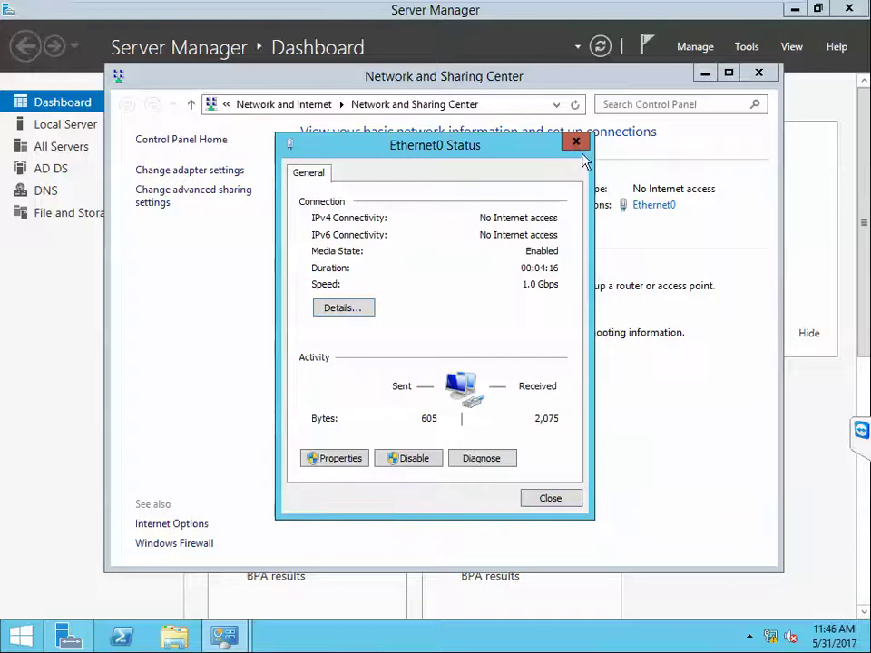
click(577, 144)
click(757, 74)
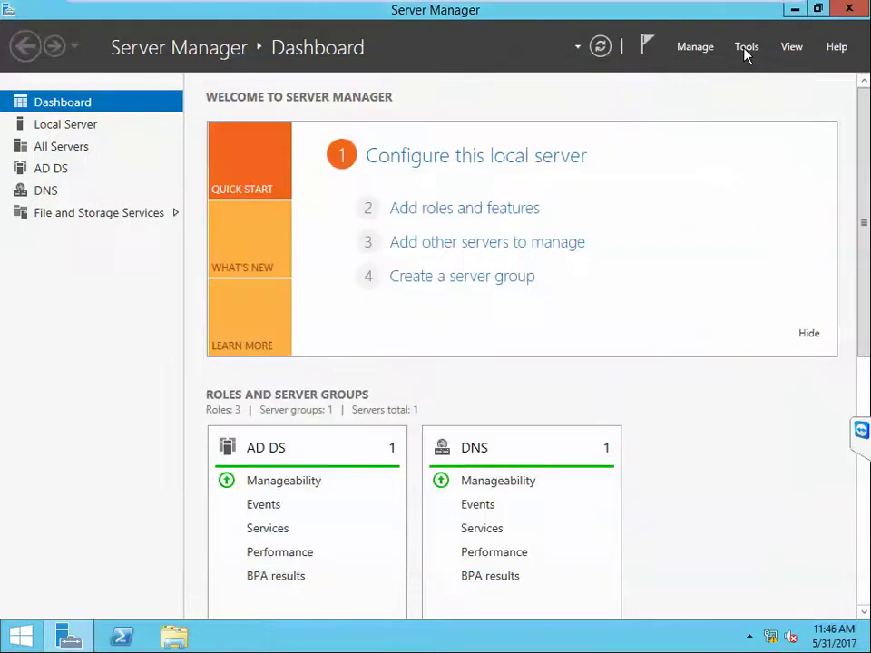
click(745, 50)
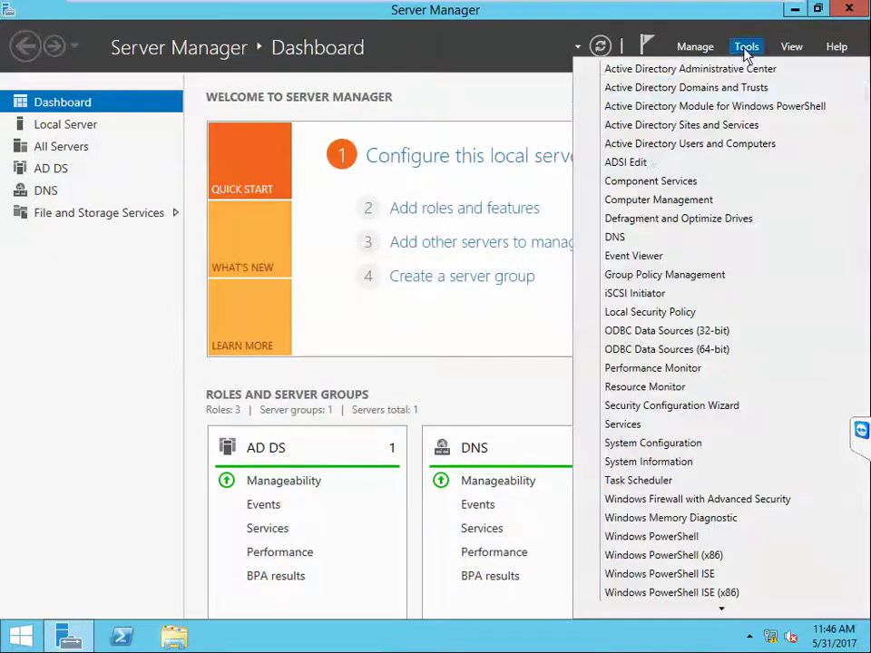
click(630, 237)
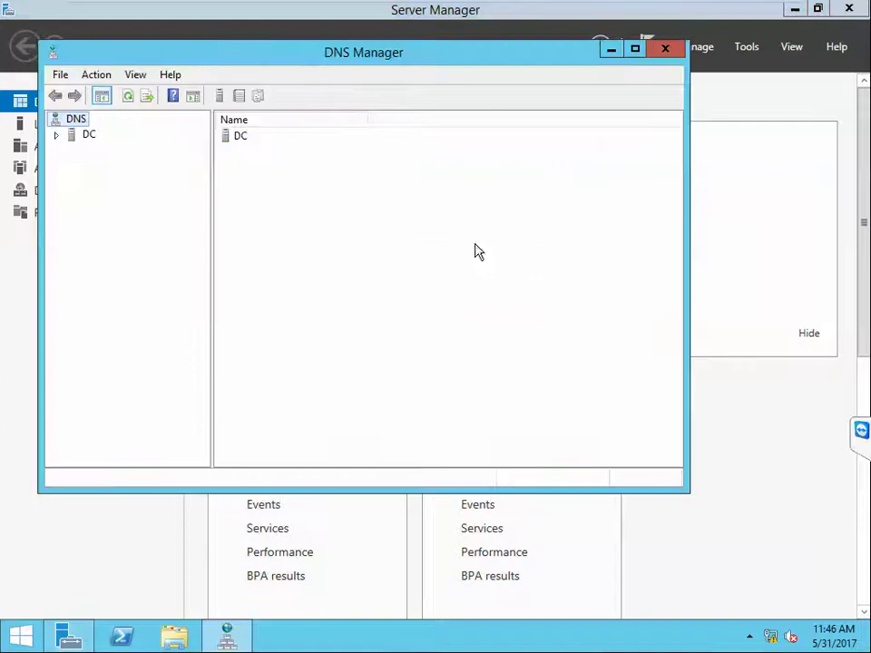
Step: Open the DC server's Forwarders list and delete the default fec0 IPv6 entries
click(56, 135)
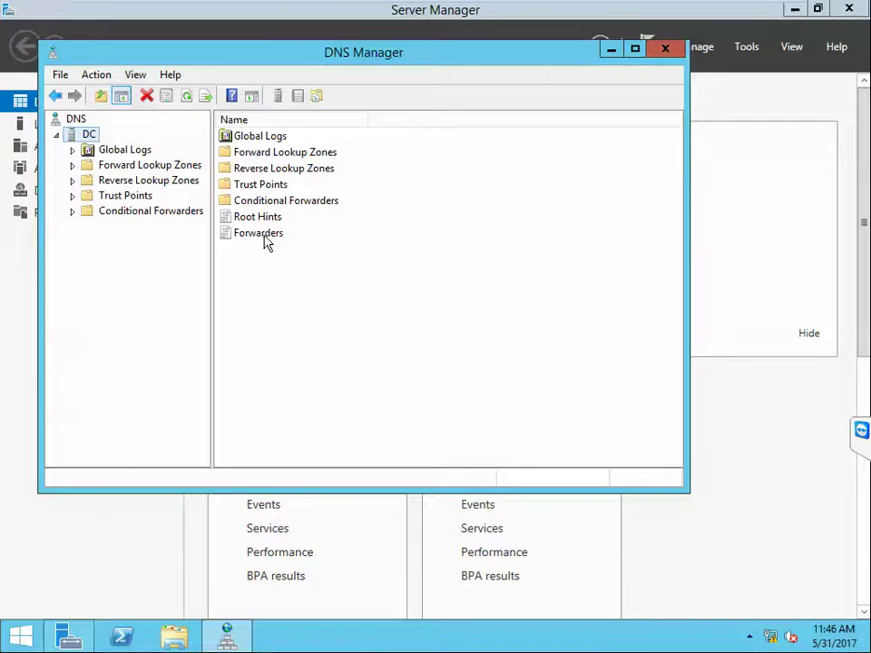
double_click(260, 234)
click(265, 216)
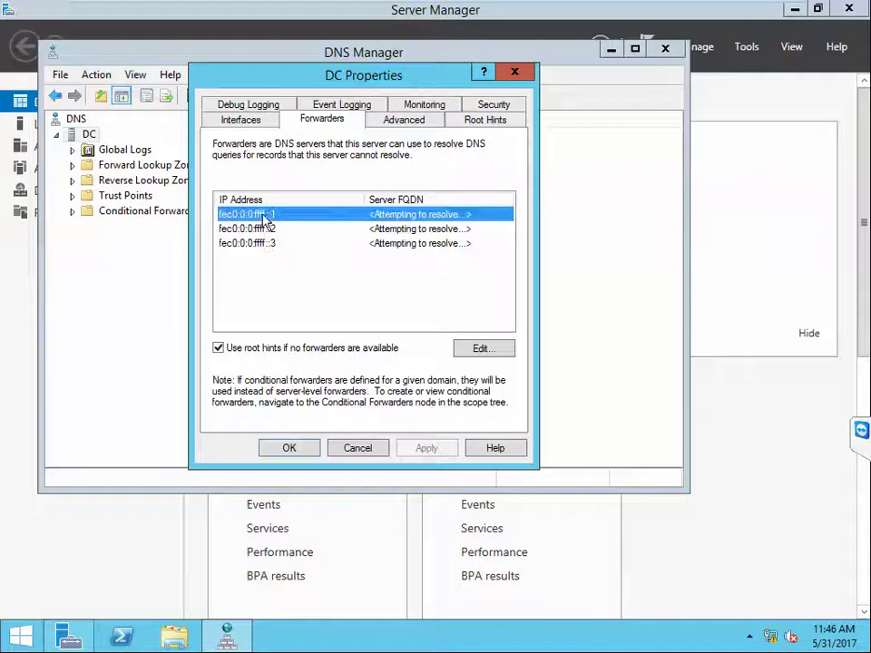
click(483, 350)
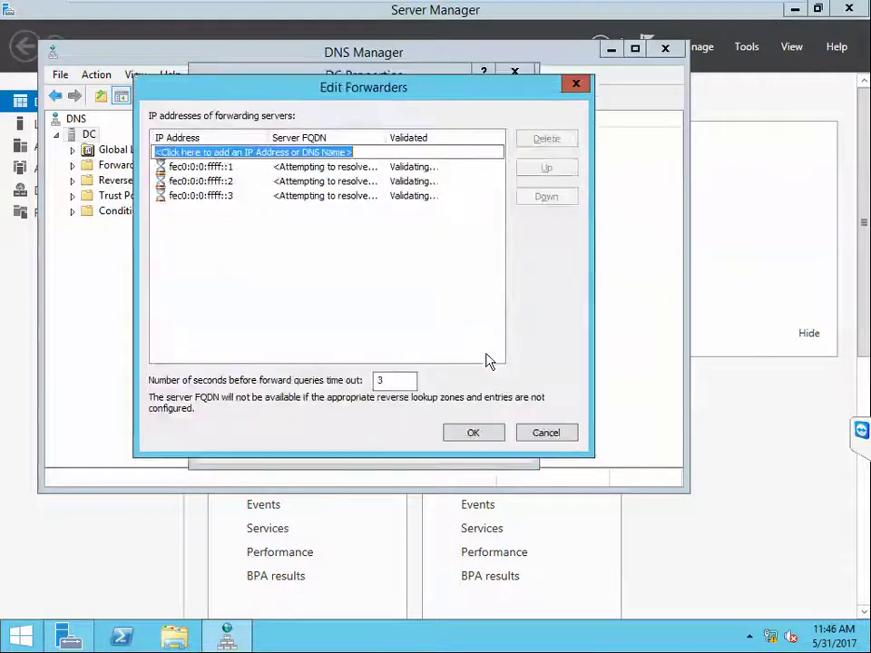
click(348, 172)
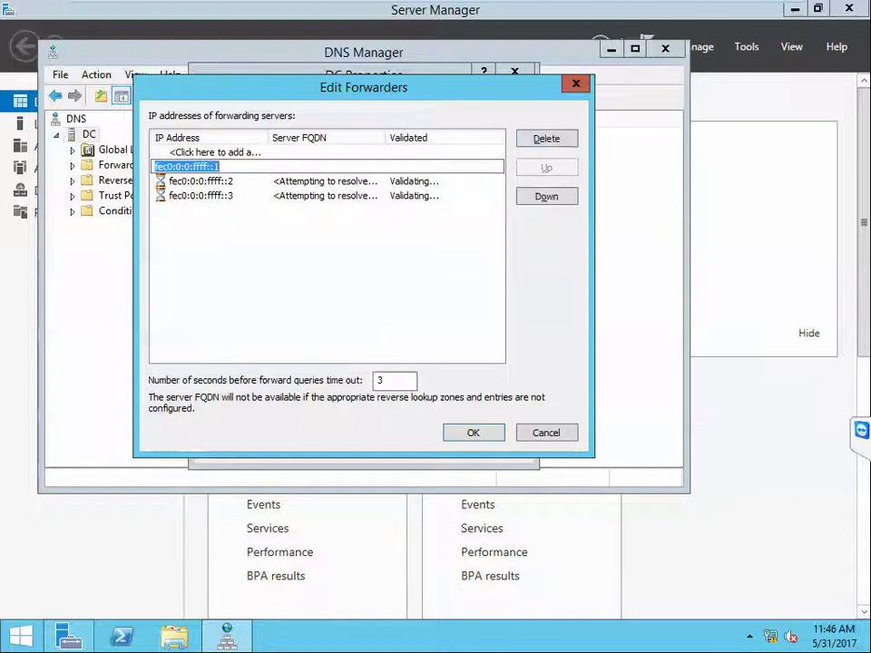
click(547, 145)
click(548, 141)
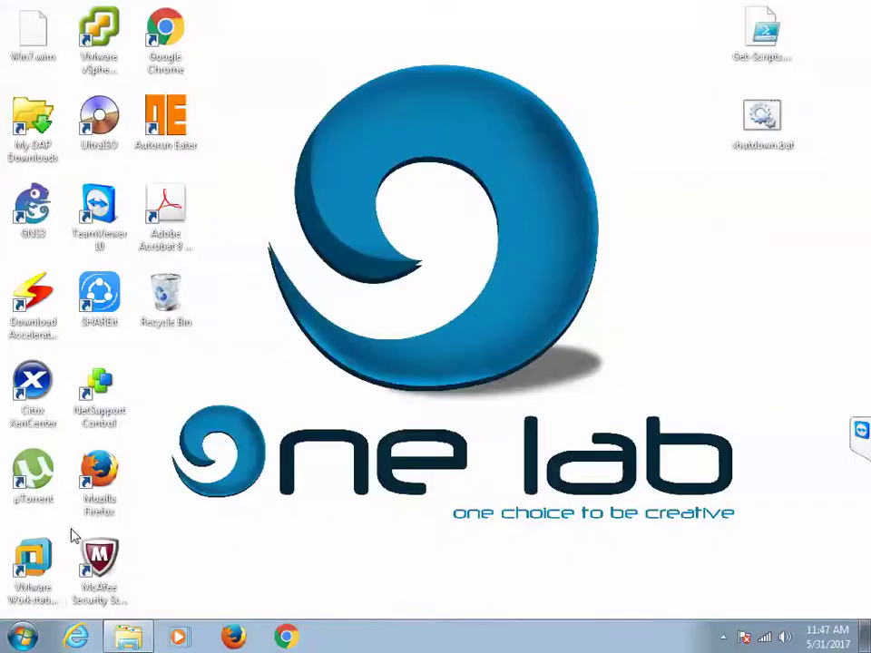
Step: Bring the DC2K12 machine back up full screen in VMware Workstation
click(36, 558)
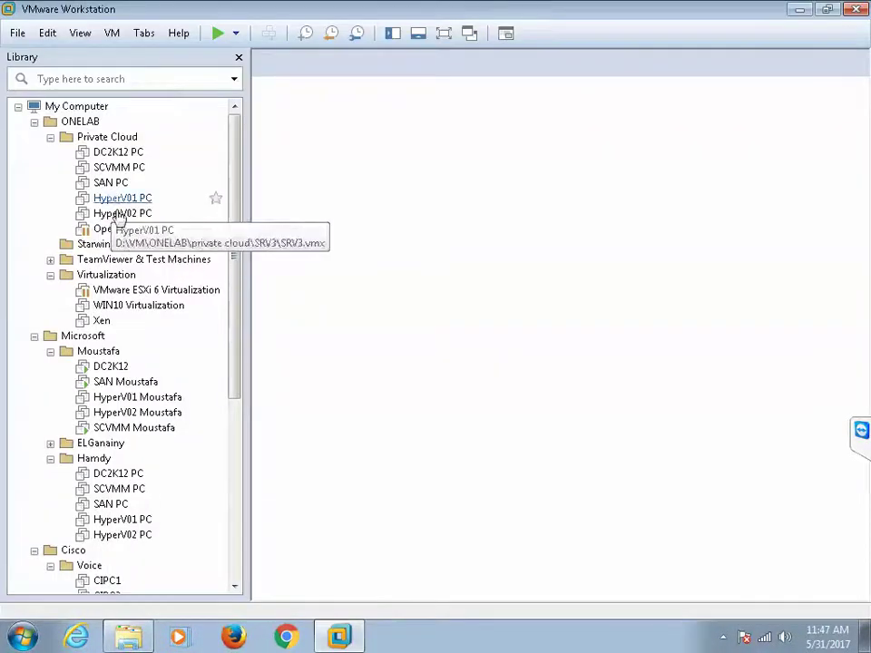
click(34, 122)
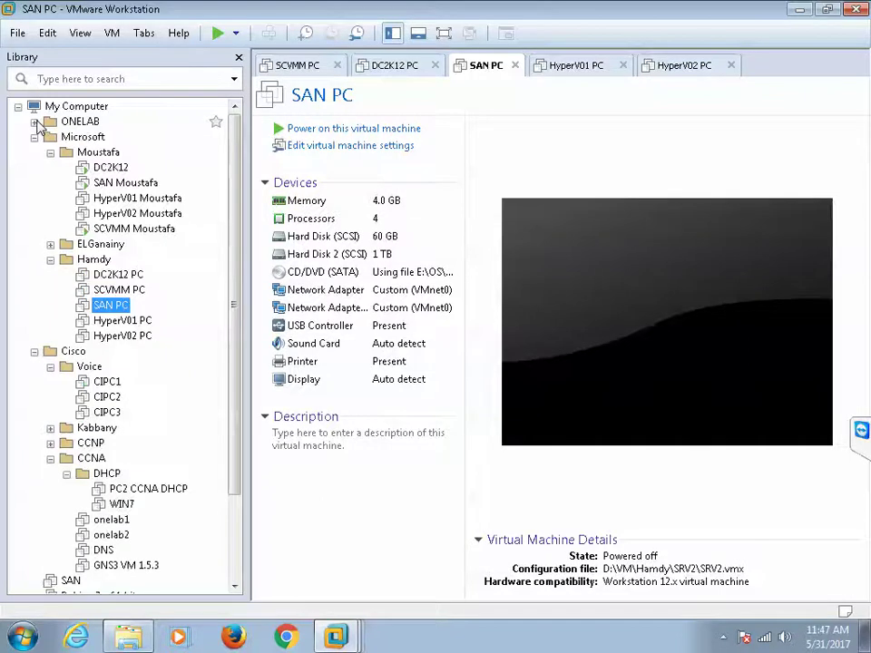
click(109, 168)
double_click(109, 171)
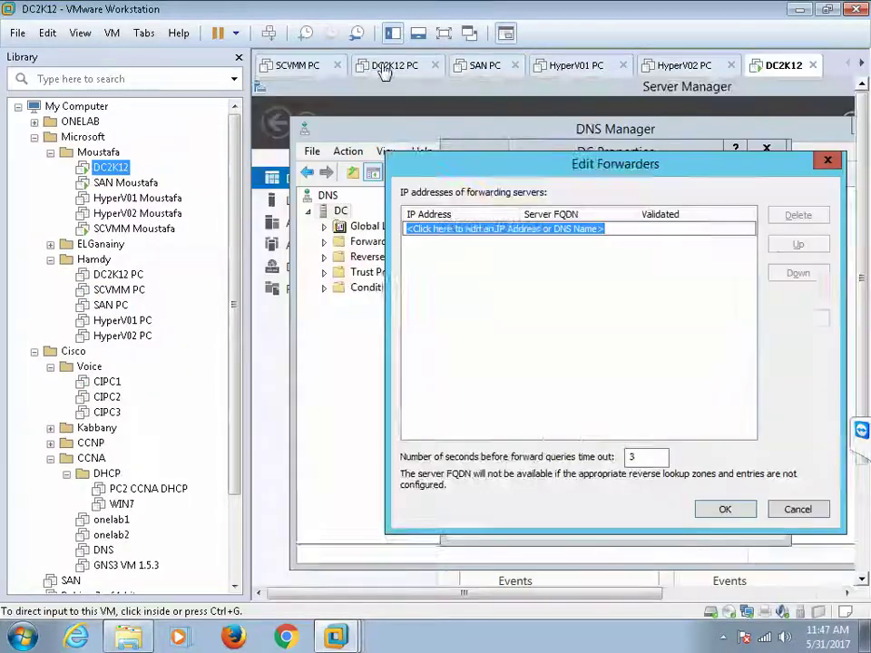
click(449, 34)
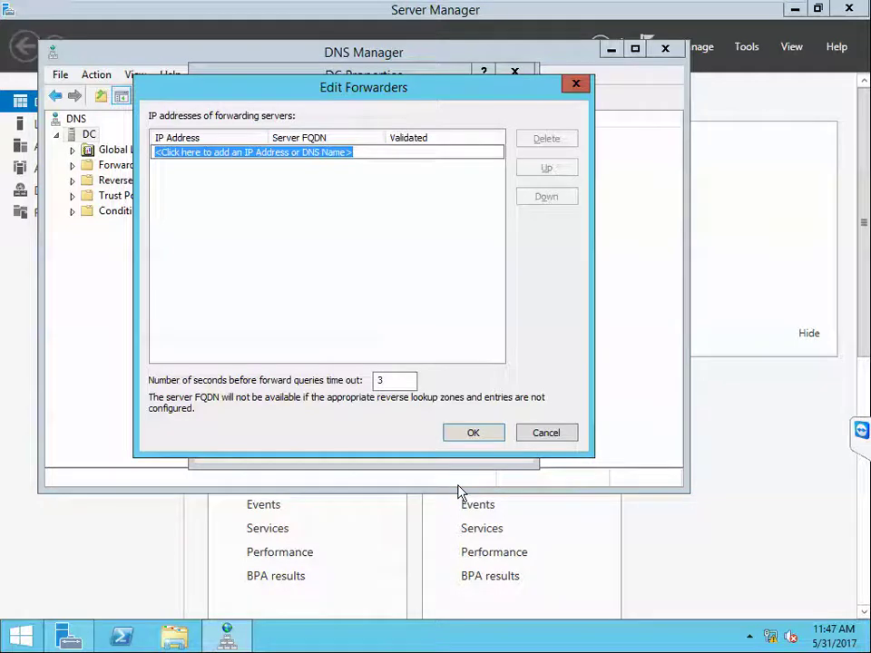
Step: Add forwarders 8.8.8.8 and 8.8.4.4 and save the DNS server properties
text(8.8.8.8)
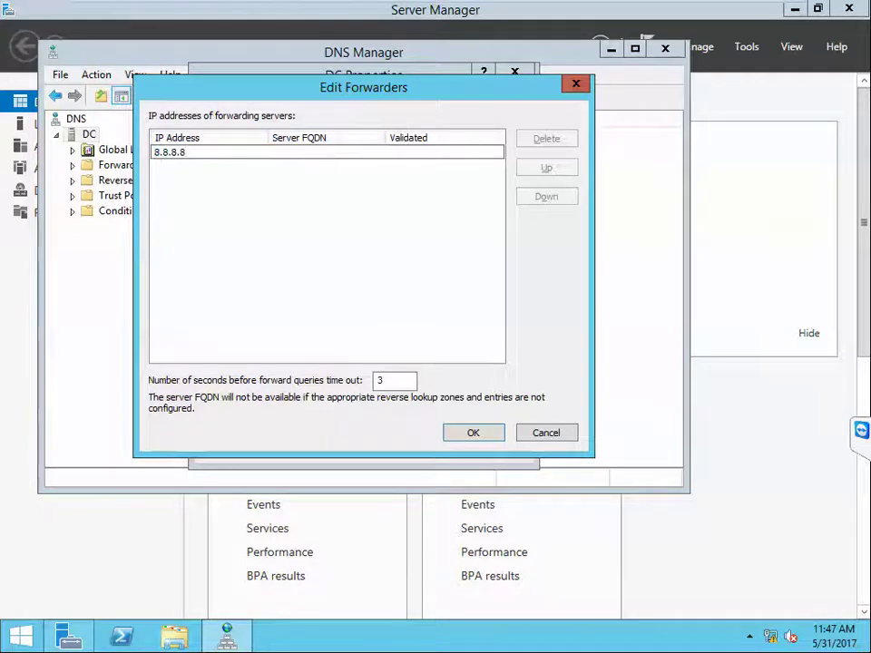
key(Return)
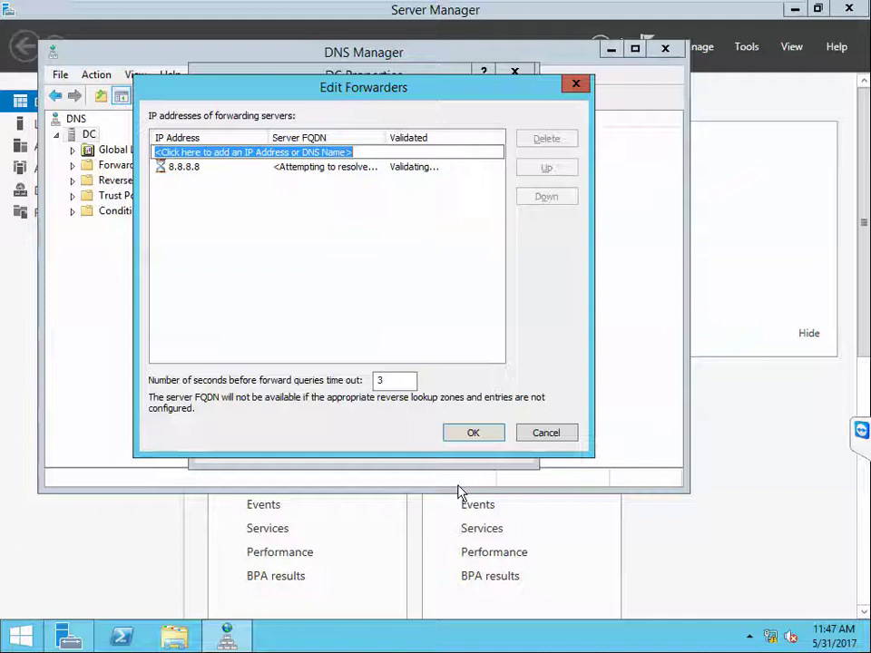
text(8.8.8)
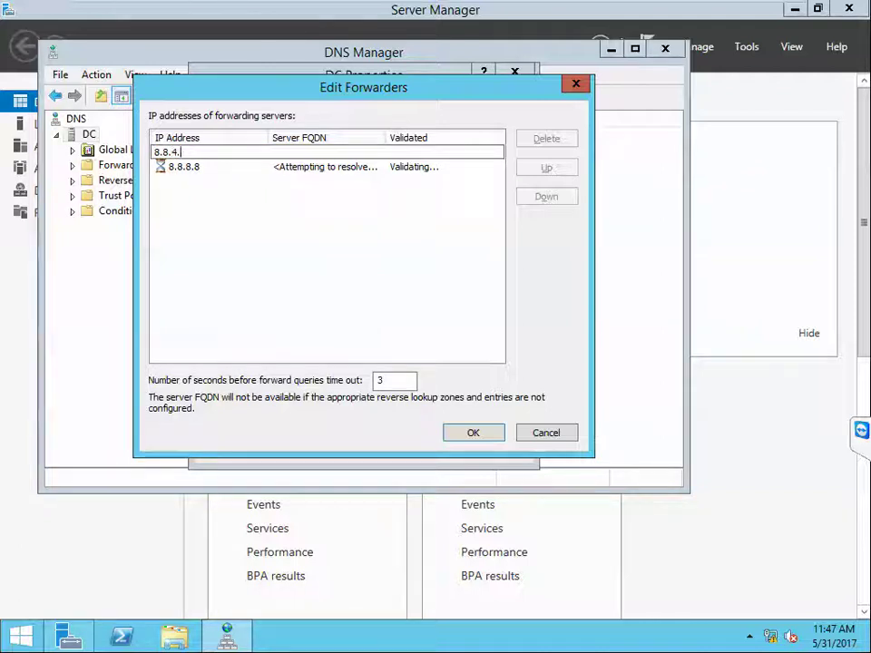
text(4)
key(Return)
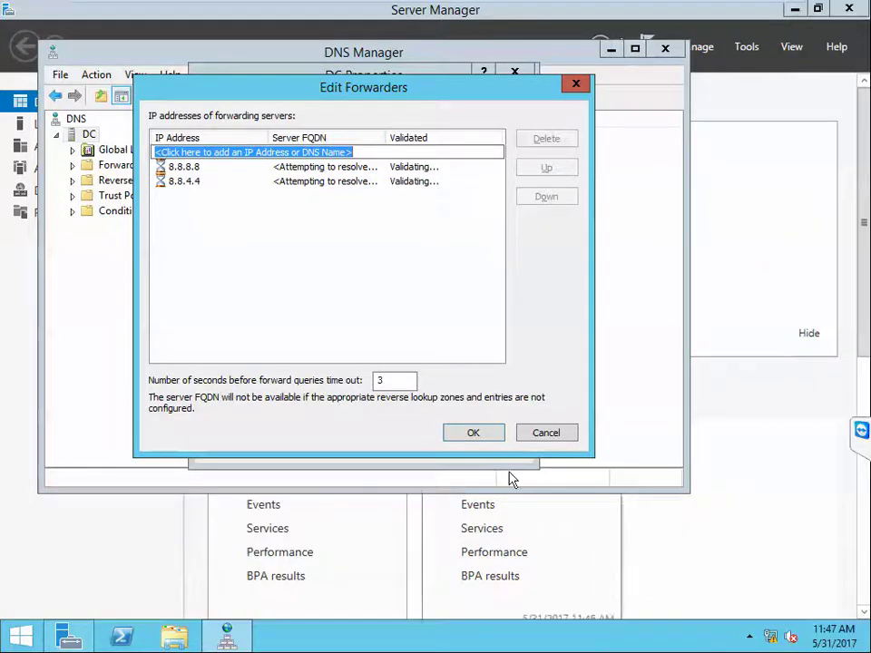
click(474, 433)
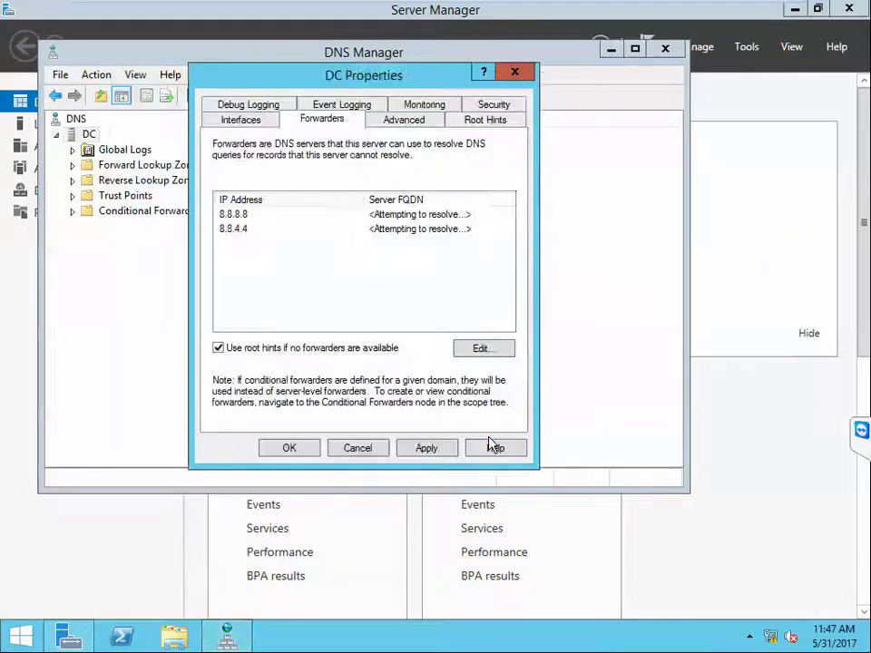
click(290, 448)
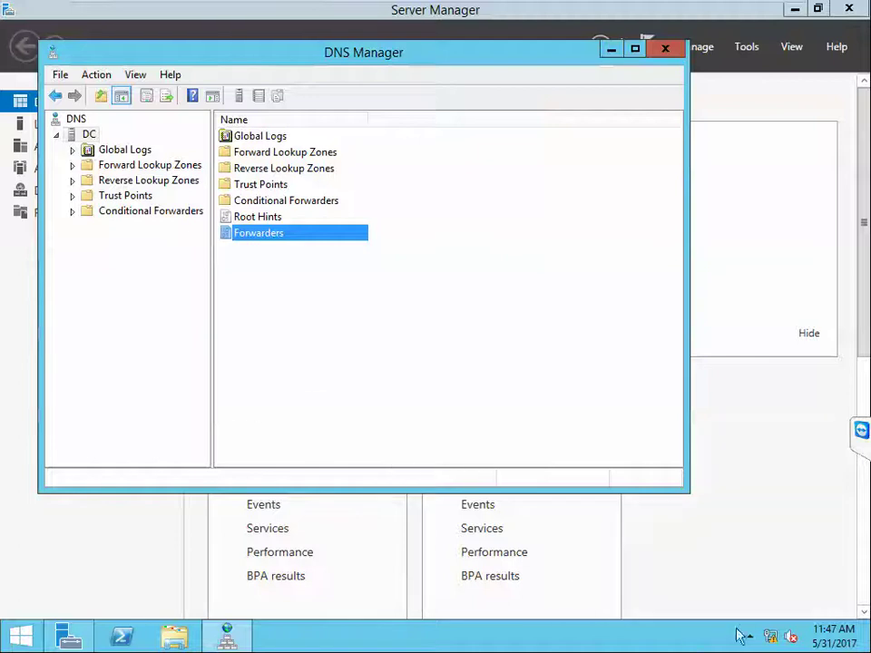
Step: Turn Windows Firewall off for domain, private and public networks
right_click(772, 639)
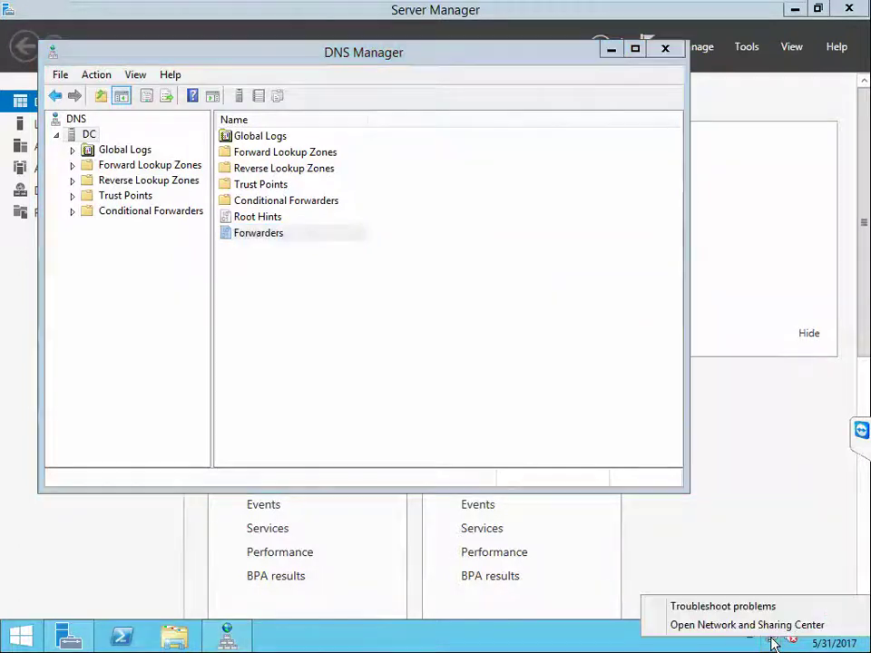
click(746, 625)
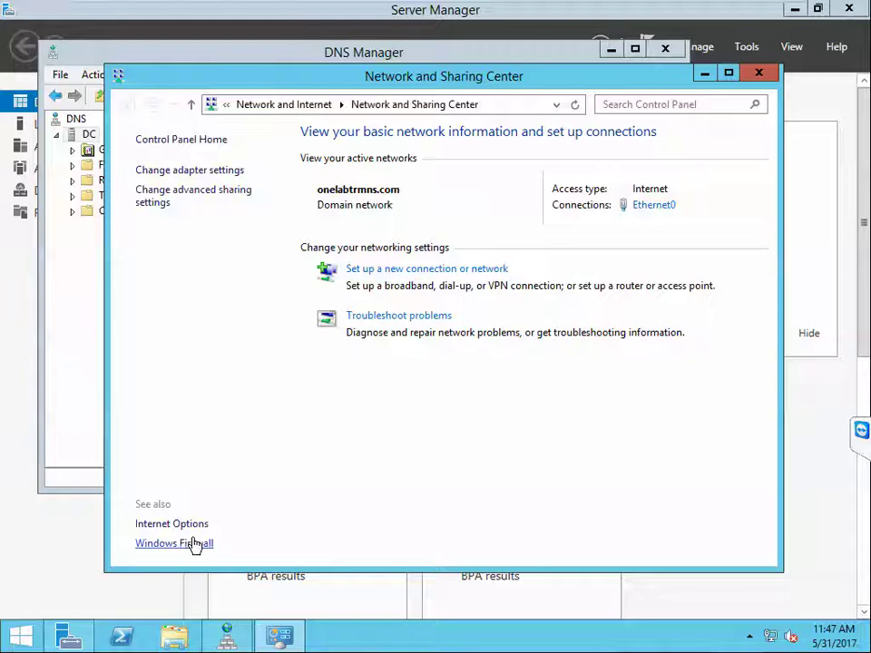
click(186, 543)
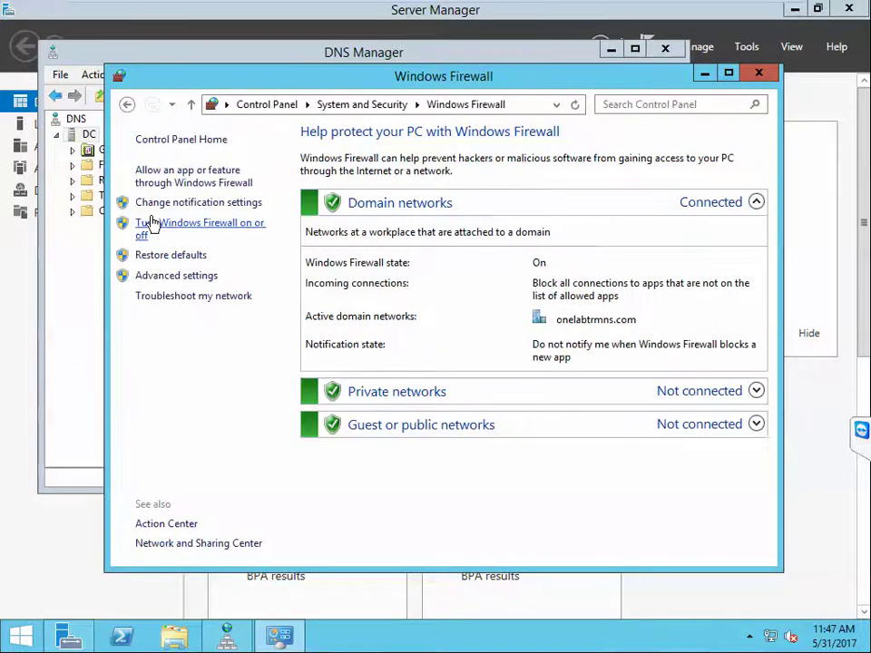
click(149, 226)
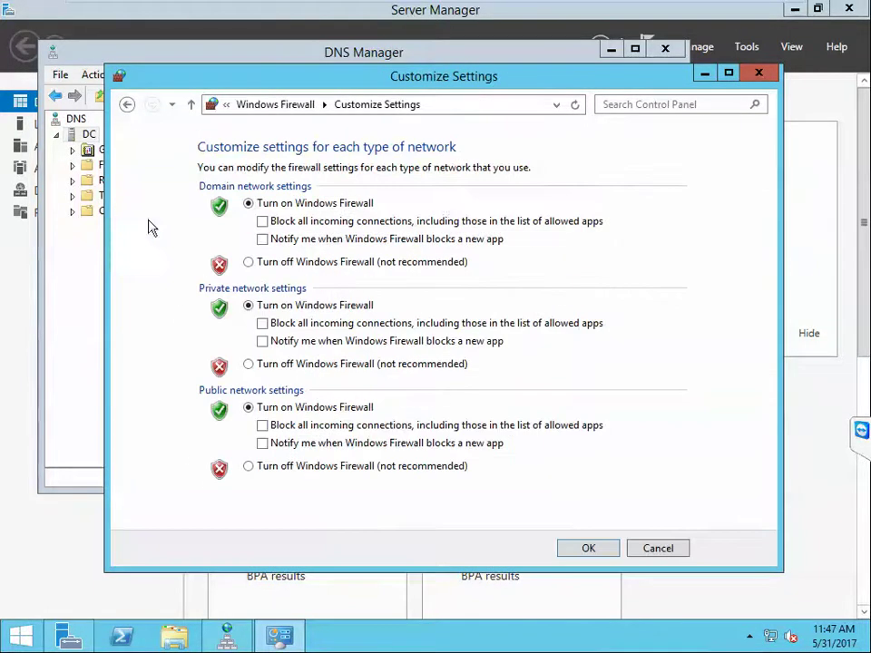
click(247, 262)
click(249, 363)
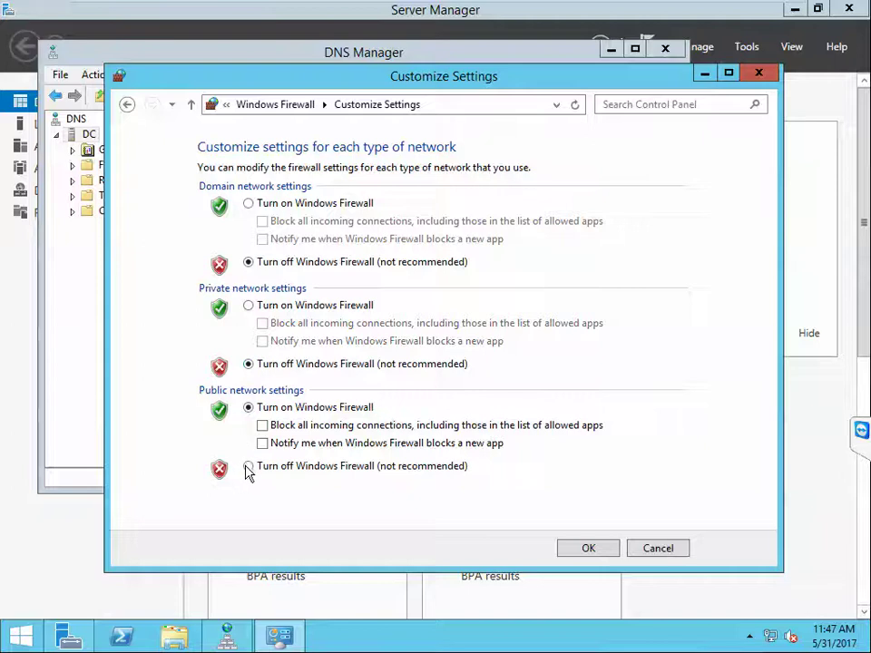
click(249, 466)
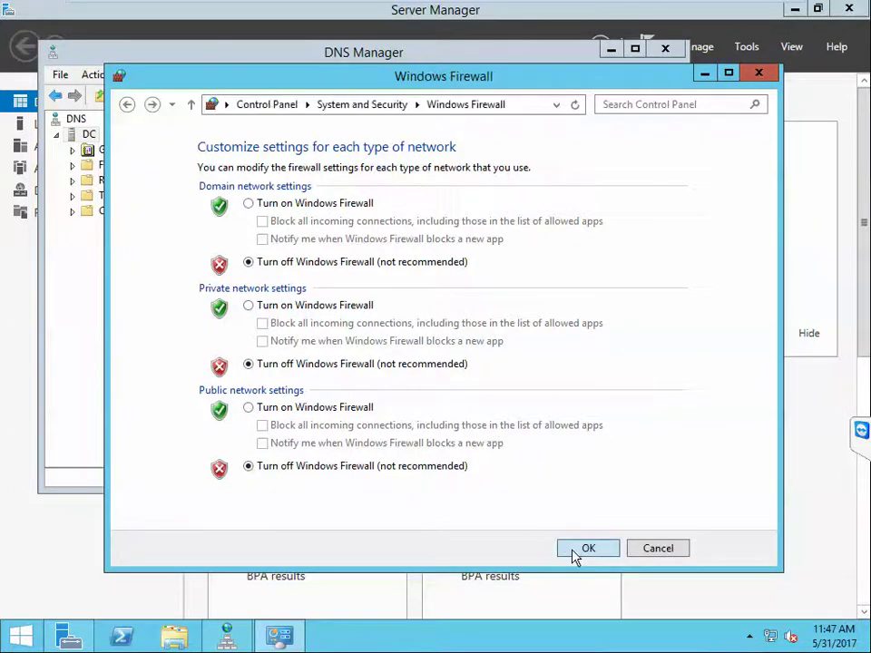
Step: Close the Windows Firewall window and DNS Manager
click(759, 72)
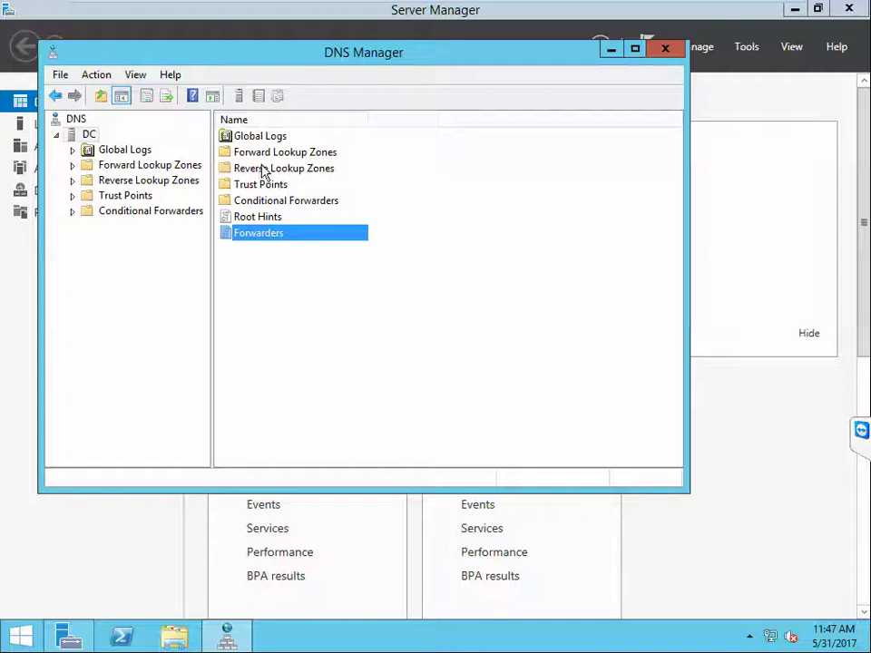
click(676, 48)
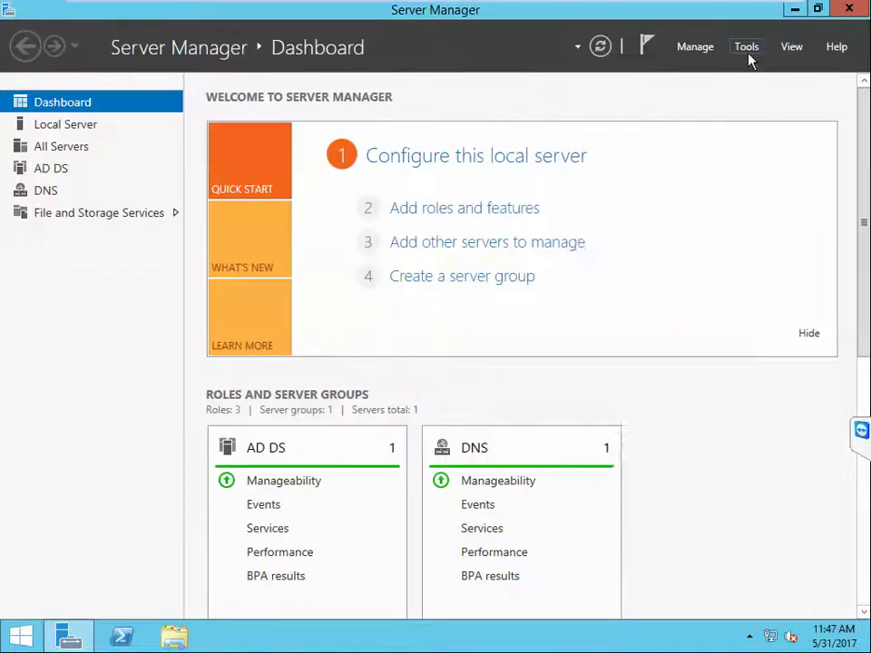
click(749, 48)
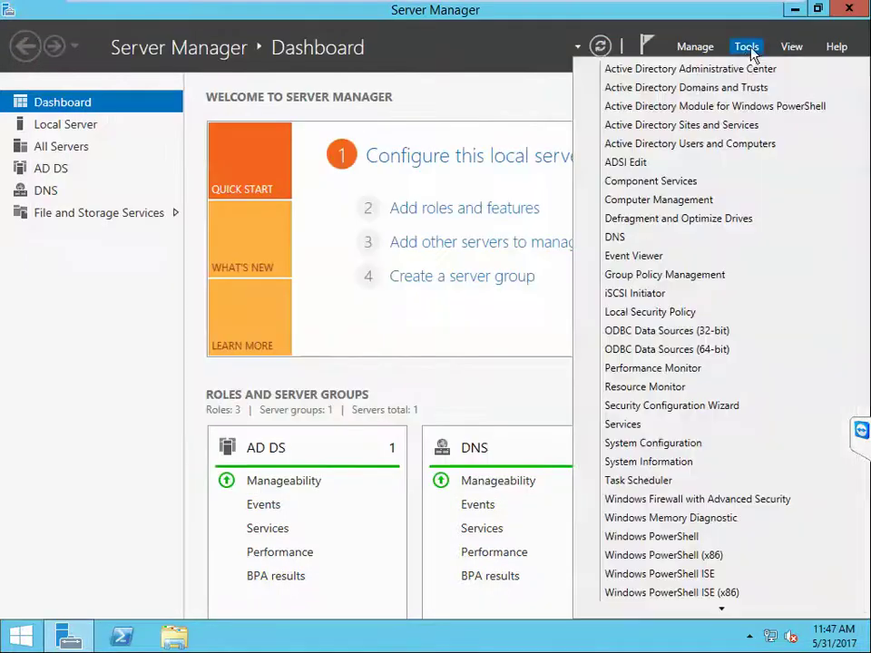
Step: Expand onelabtrmns.com in Active Directory Users and Computers, then exit VMware full screen
click(652, 145)
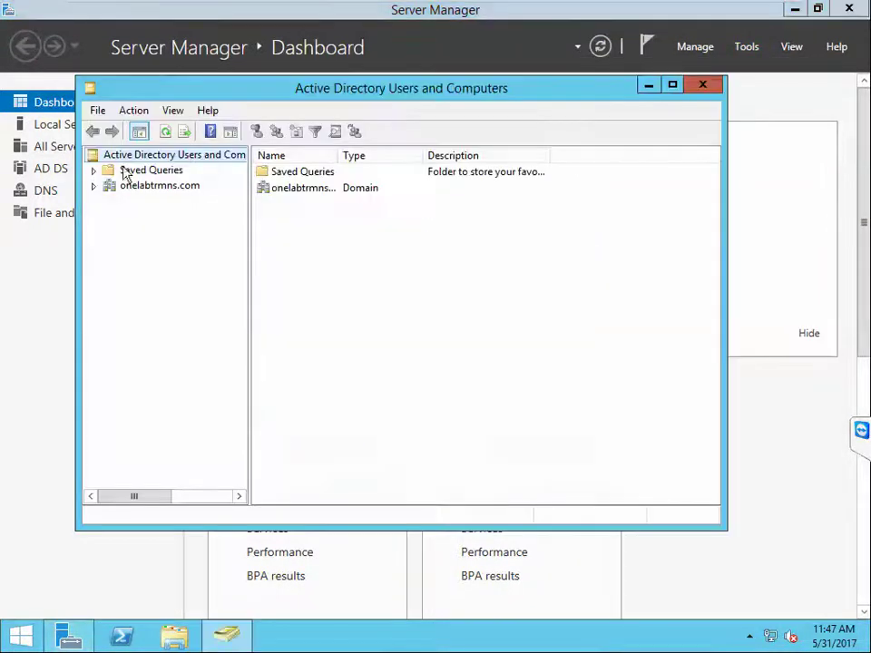
click(93, 185)
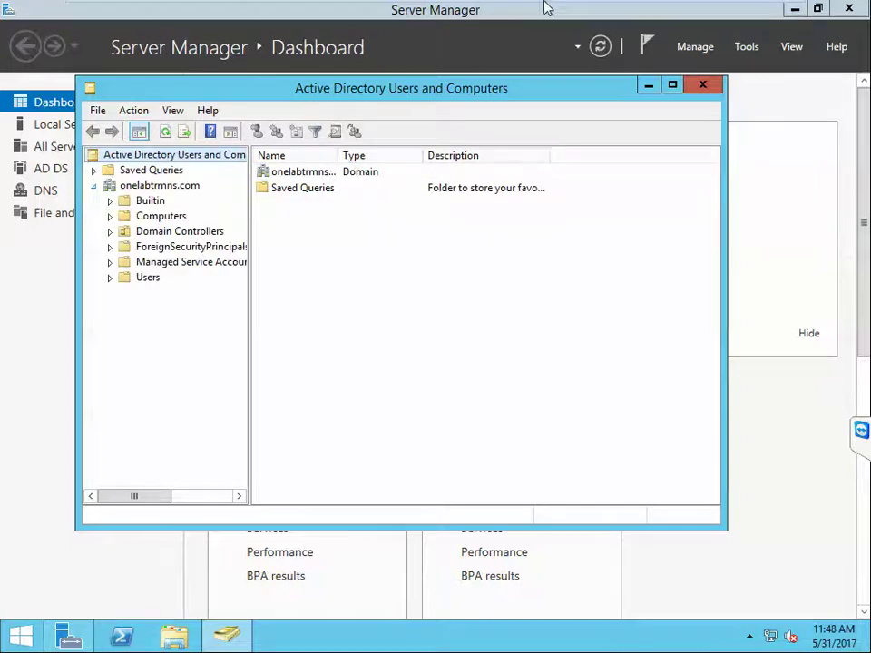
mouse_move(540, 5)
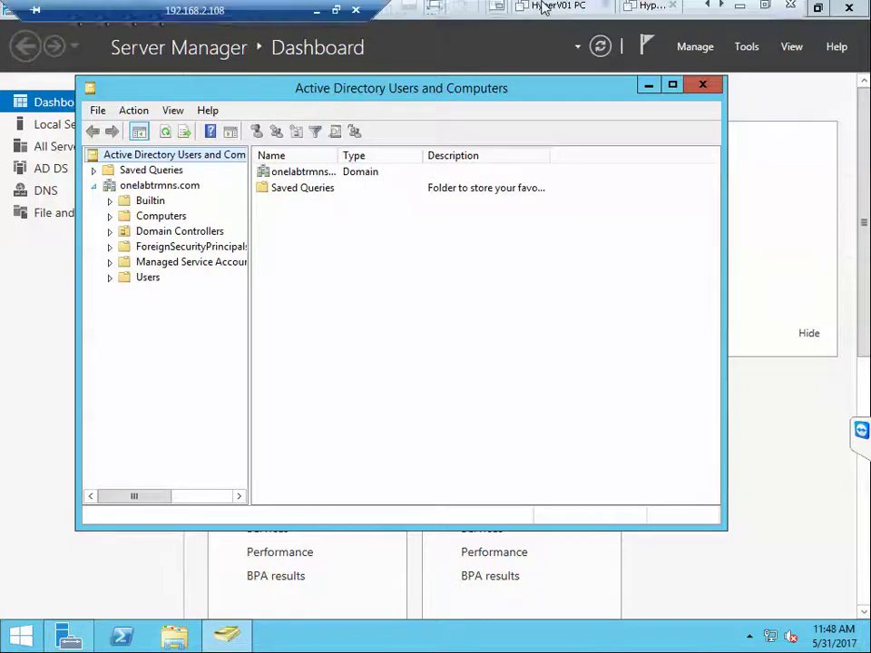
click(720, 11)
click(720, 12)
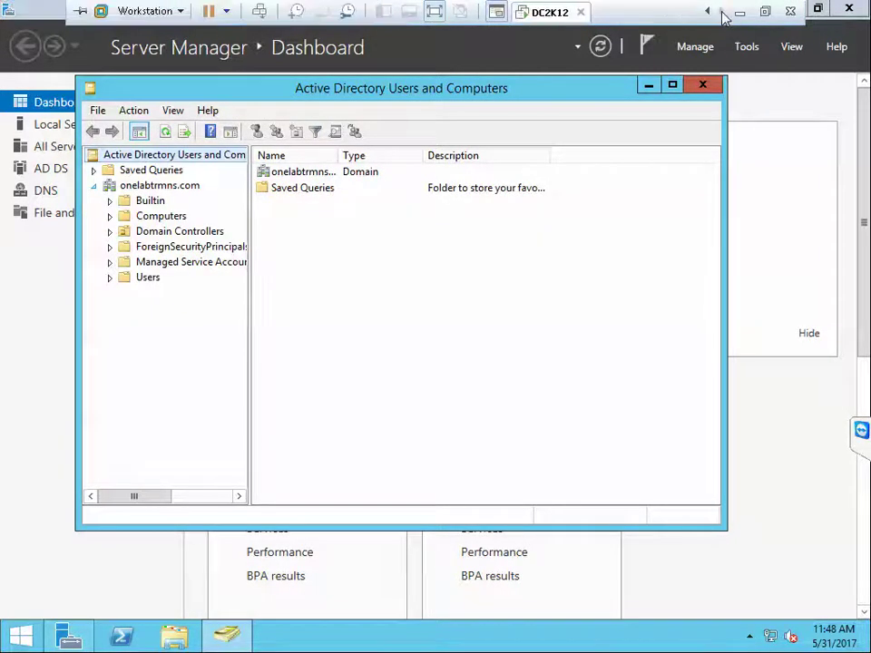
click(707, 12)
click(707, 12)
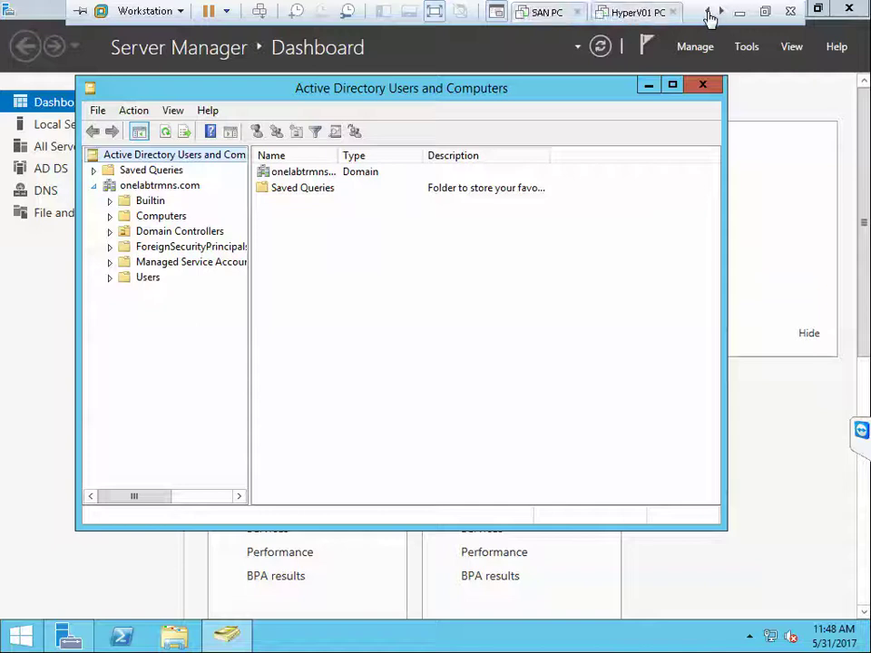
click(707, 12)
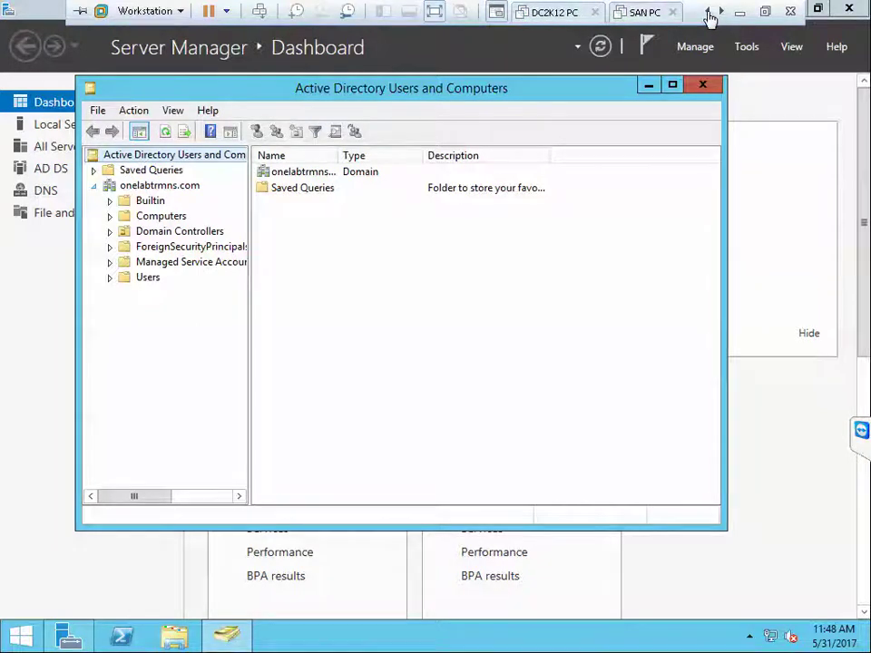
click(435, 12)
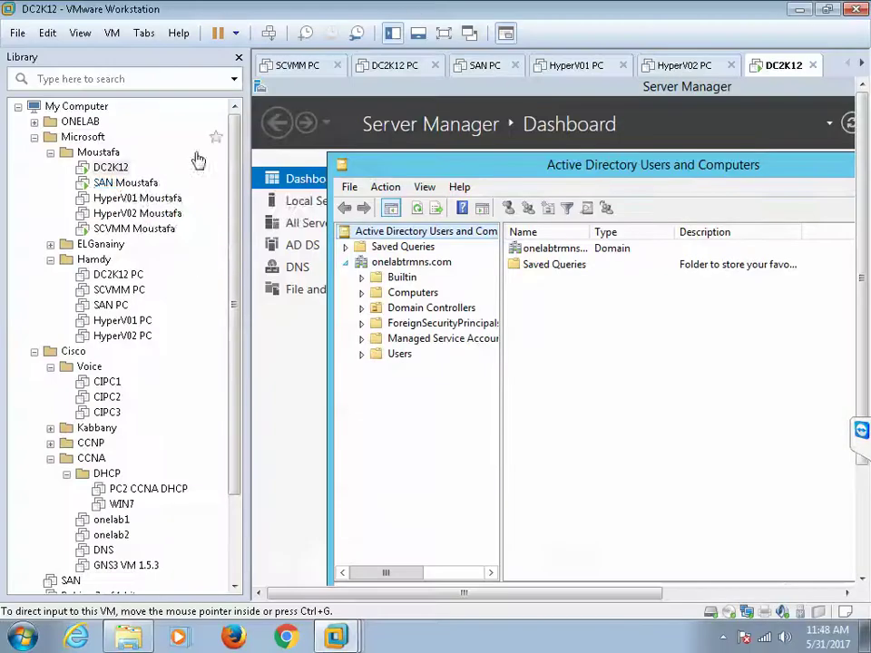
Step: On SAN Moustafa, submit the onelabtrmns.com domain change and open the guest Start screen full screen
click(126, 184)
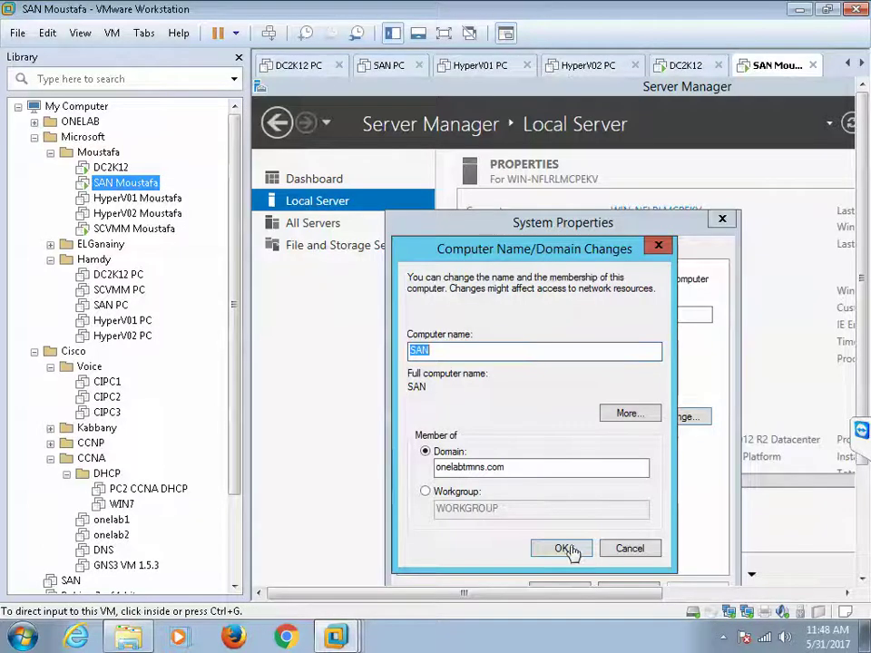
click(566, 549)
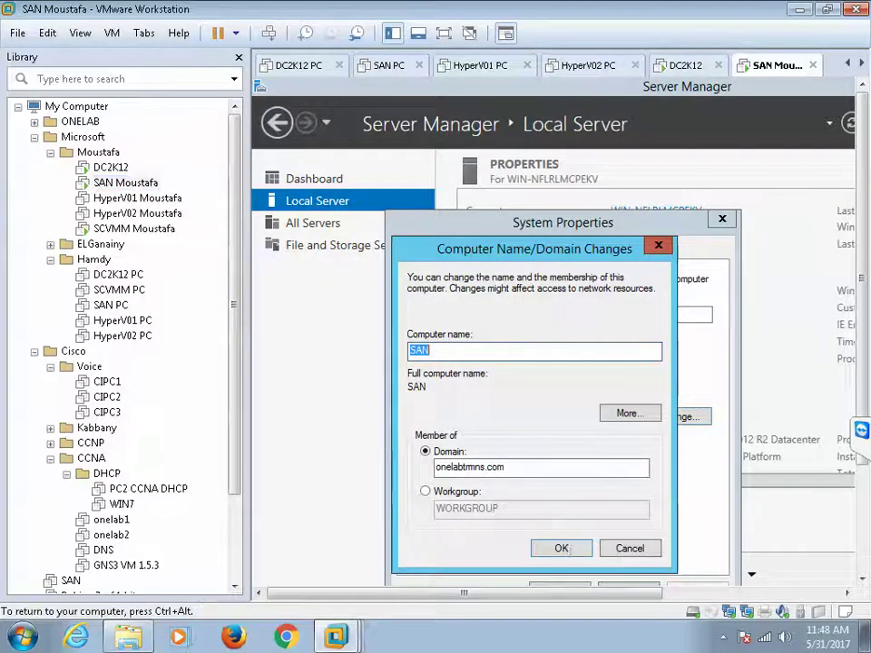
click(568, 550)
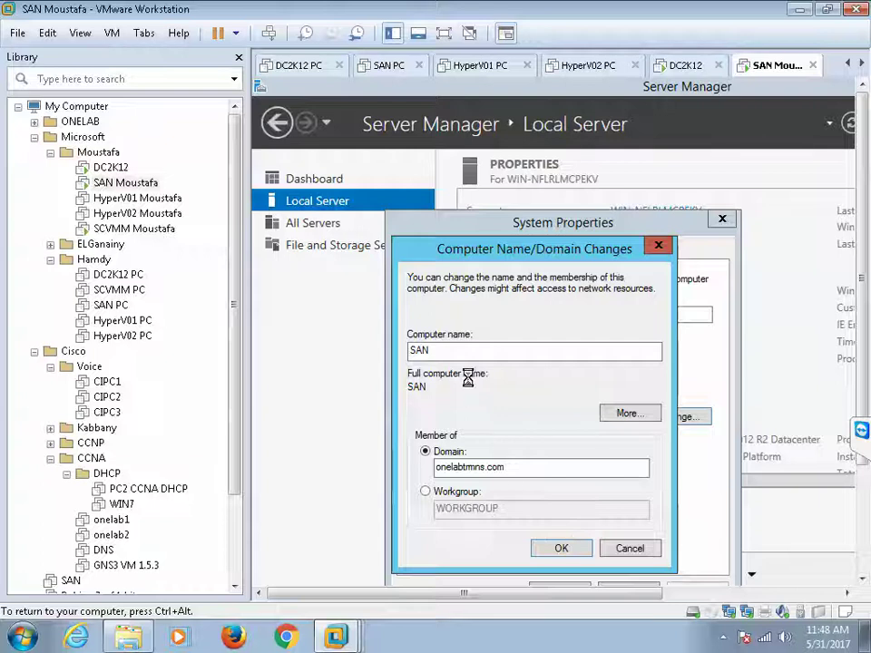
key(ctrl+alt)
click(444, 30)
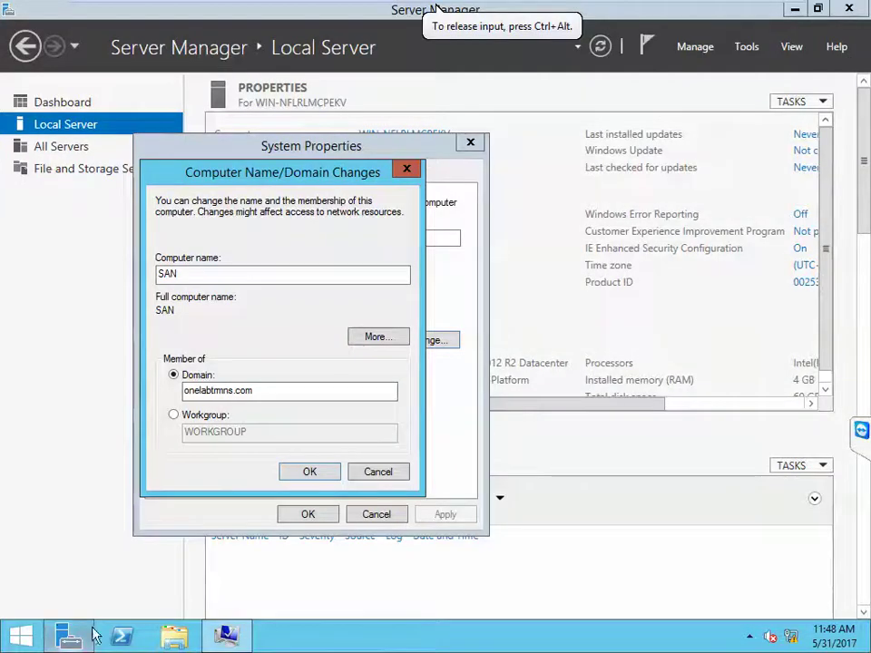
click(22, 635)
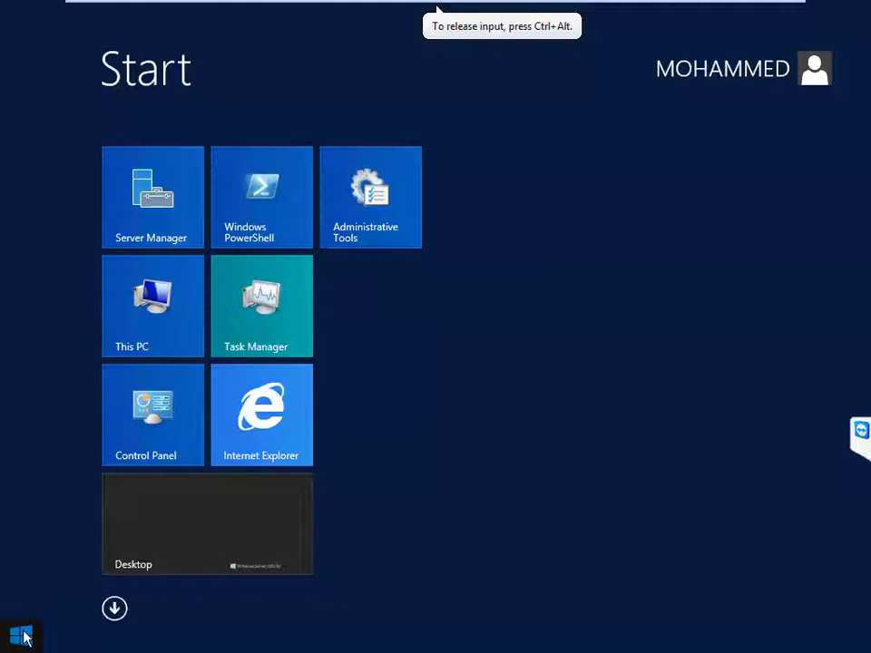
Step: Switch the SAN machine's first network adapter from VMnet1 (Host-only) to custom VMnet0
text(cmd)
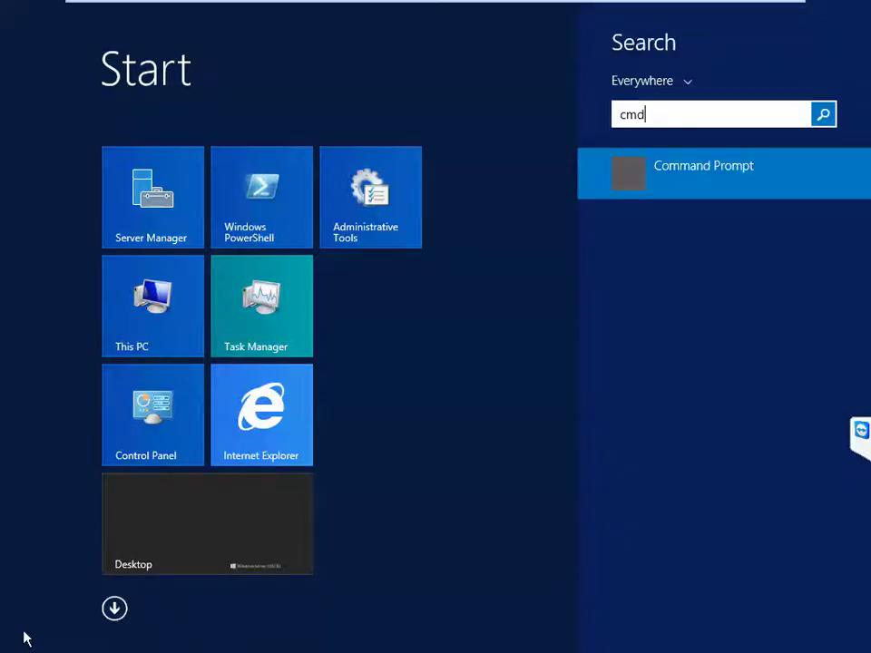
key(BackSpace)
key(BackSpace)
key(BackSpace)
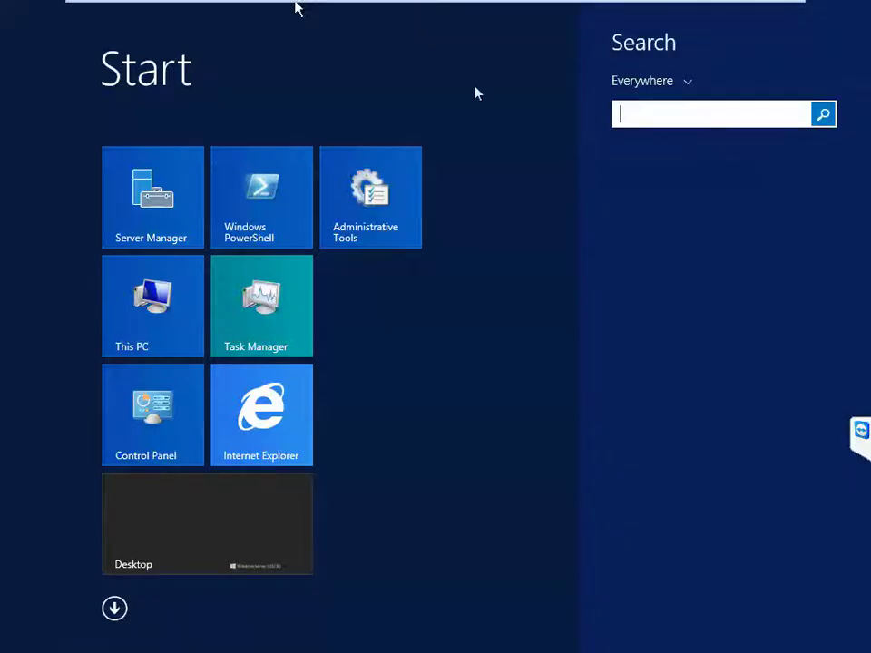
mouse_move(567, 7)
right_click(624, 17)
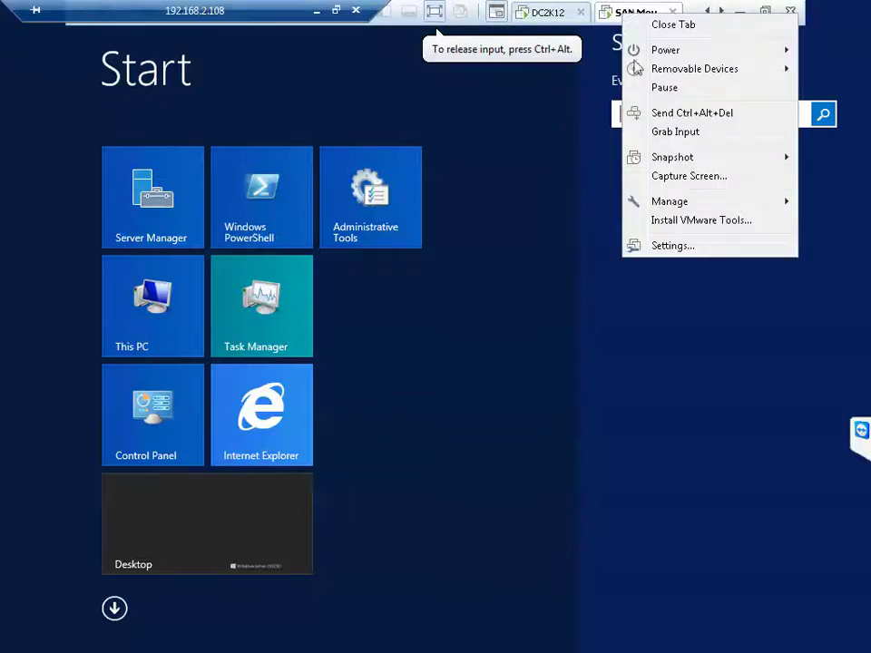
click(671, 258)
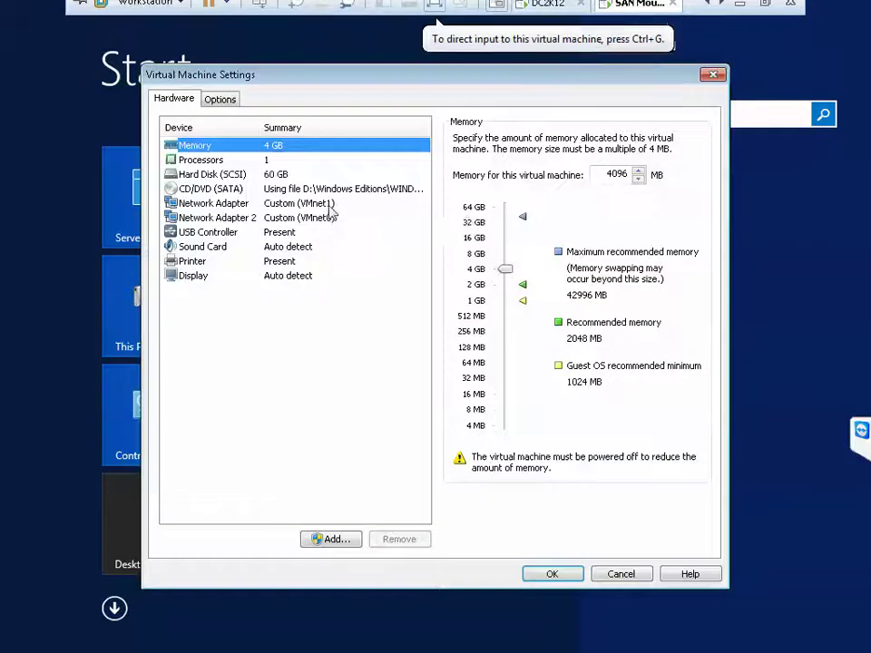
click(315, 205)
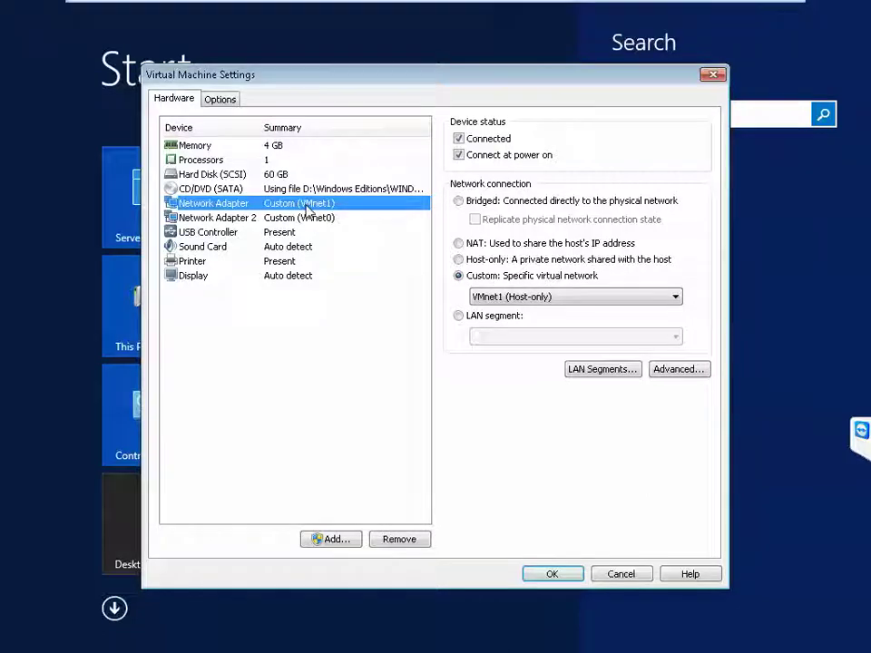
click(476, 299)
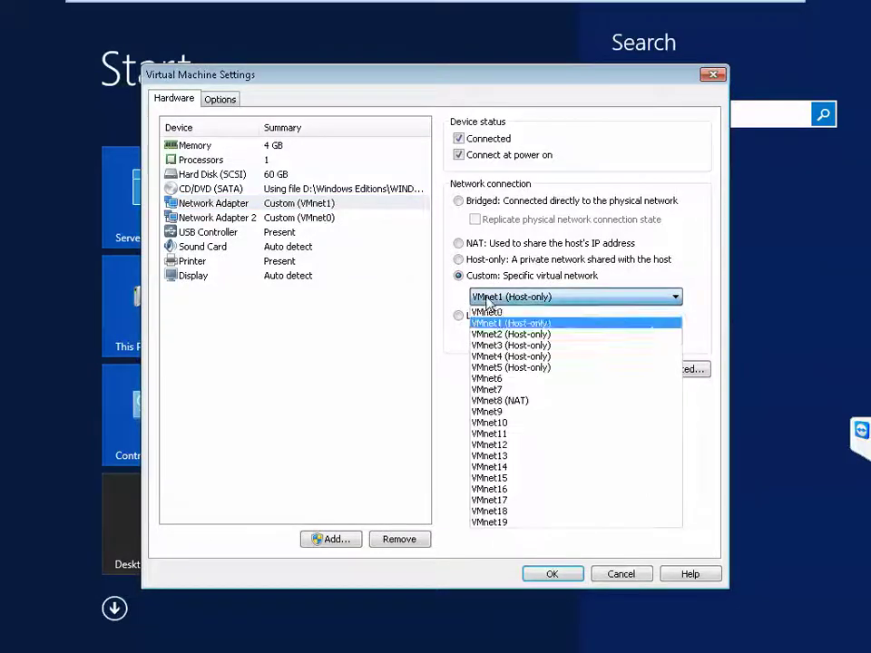
click(497, 315)
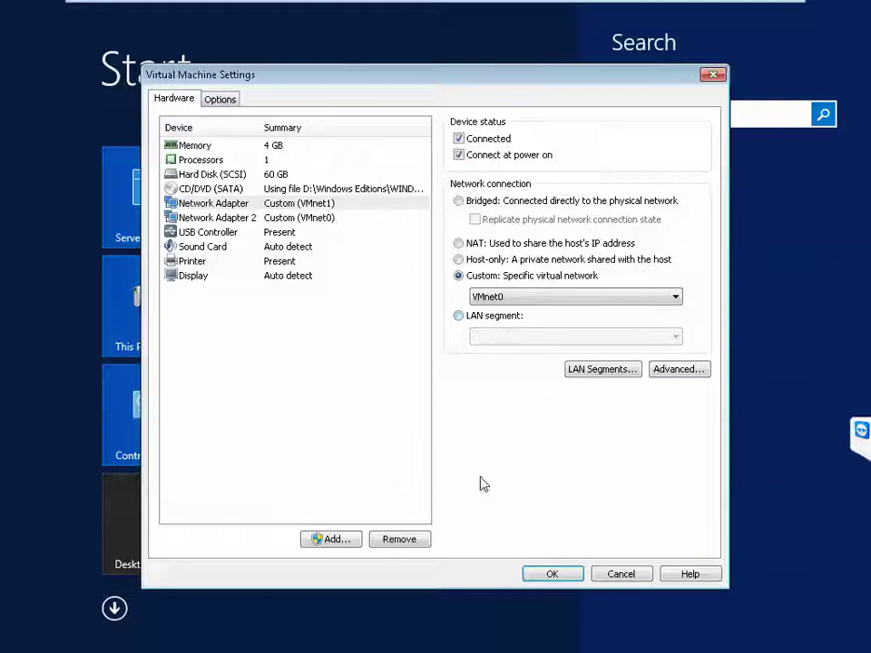
click(555, 578)
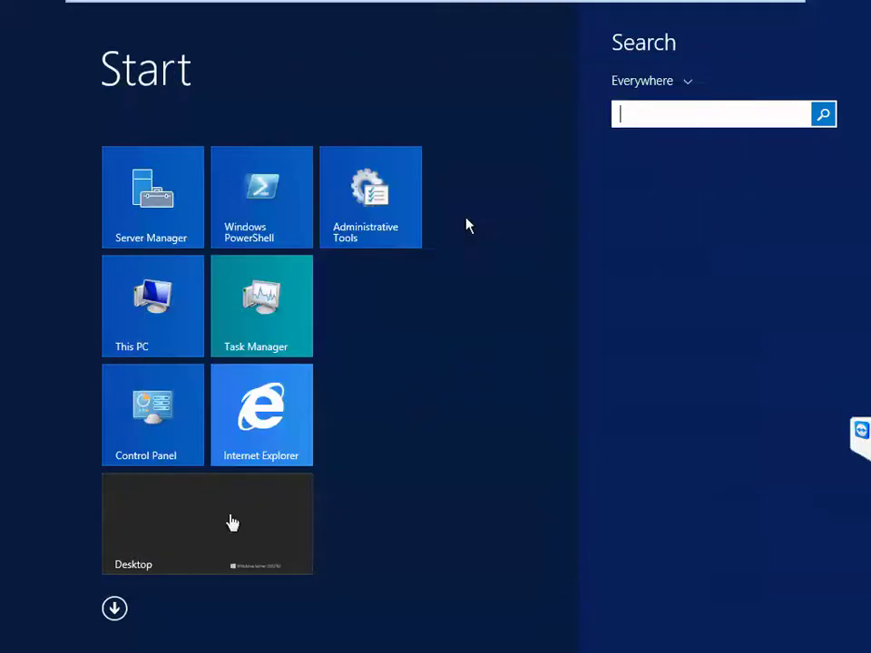
click(467, 224)
Step: From the desktop, dismiss the domain controller error and retry joining onelabtrmns.com
click(201, 538)
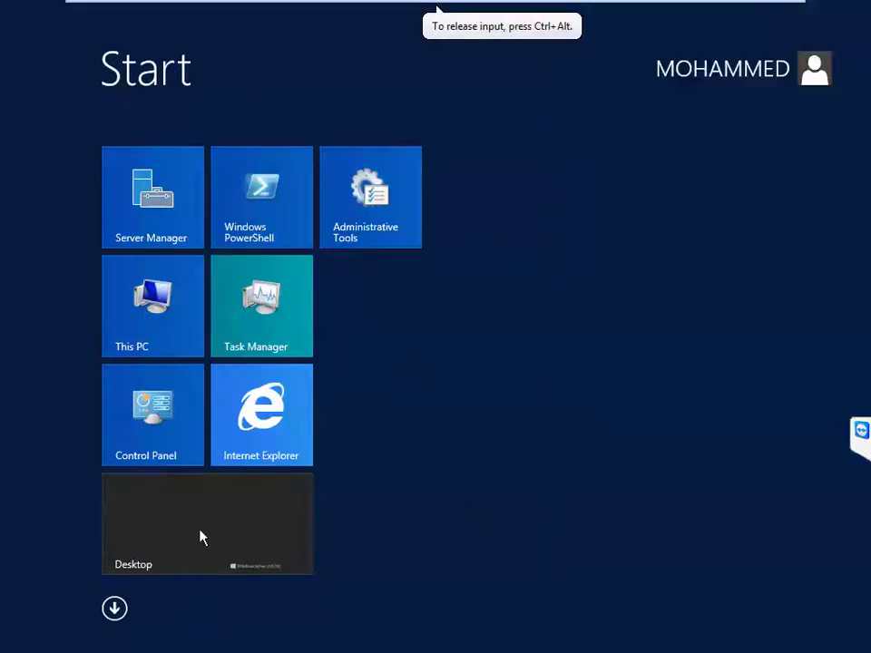
click(200, 536)
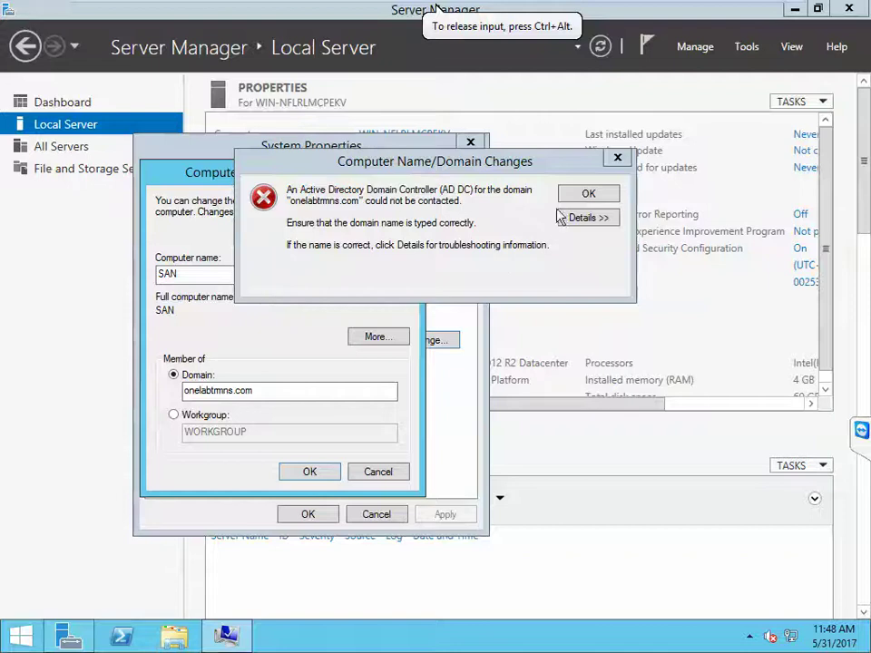
click(588, 197)
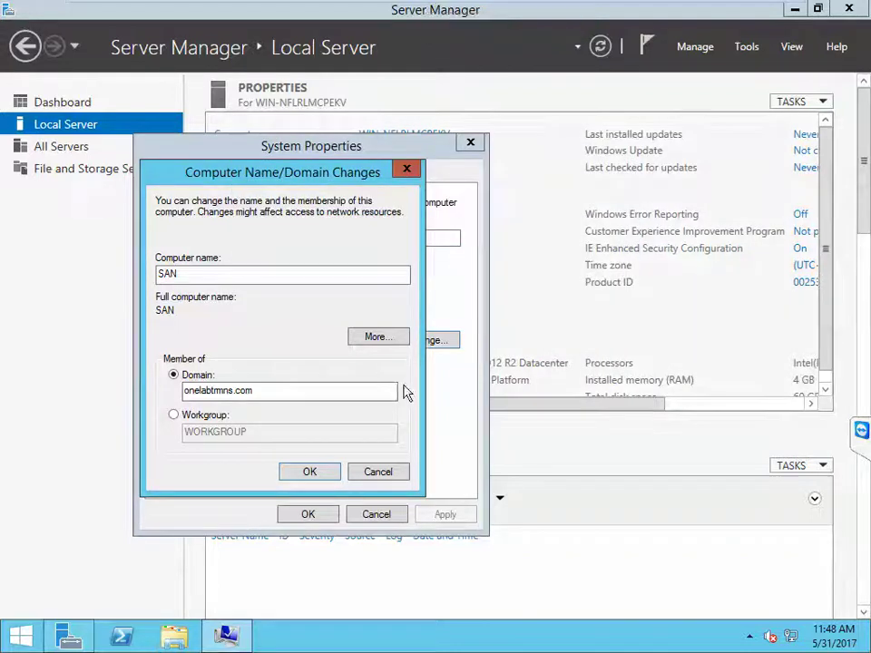
click(329, 472)
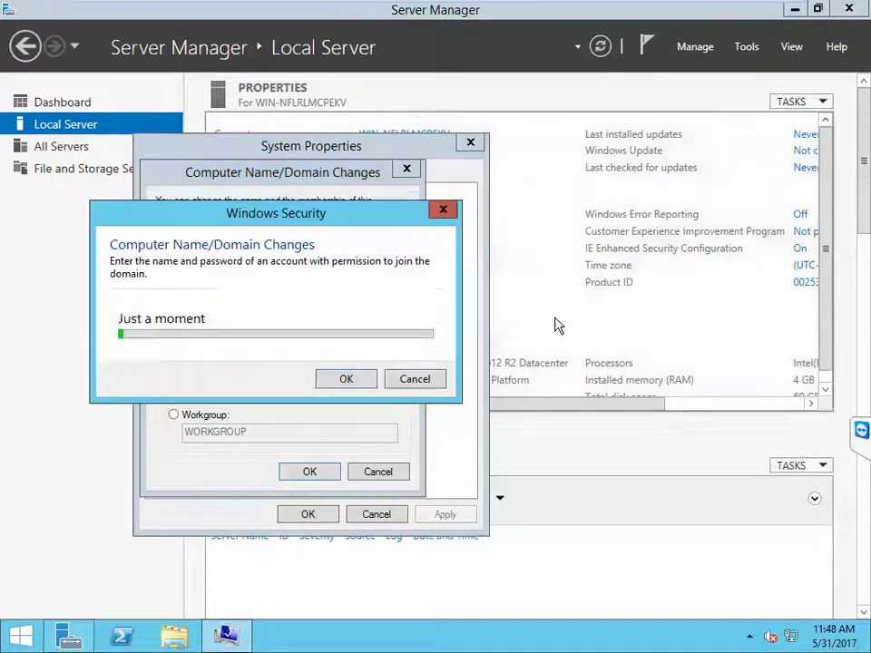
Step: Enter the domain admin credentials, acknowledge the welcome and restart notices, and close System Properties
text(o)
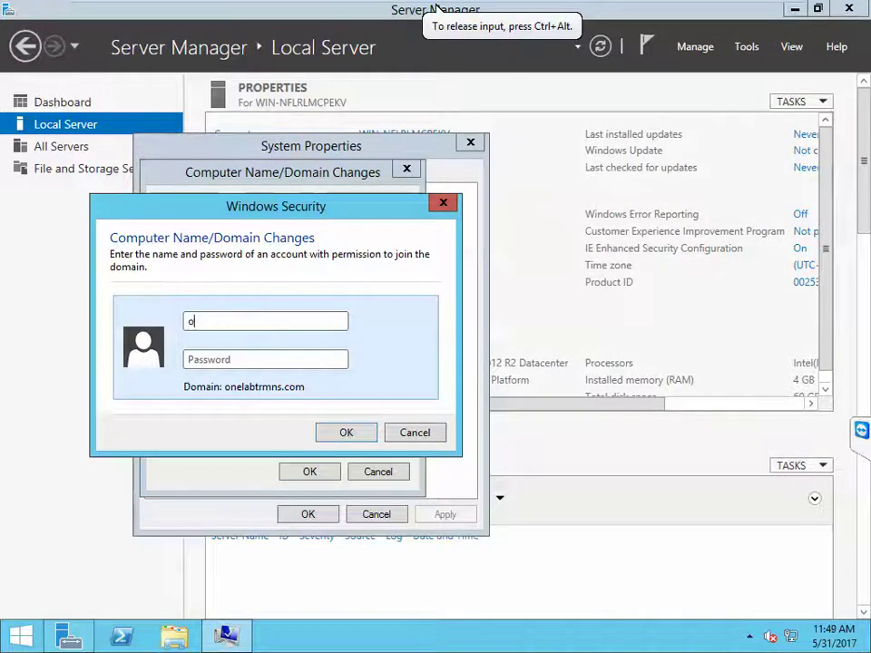
text(nelabad)
key(Tab)
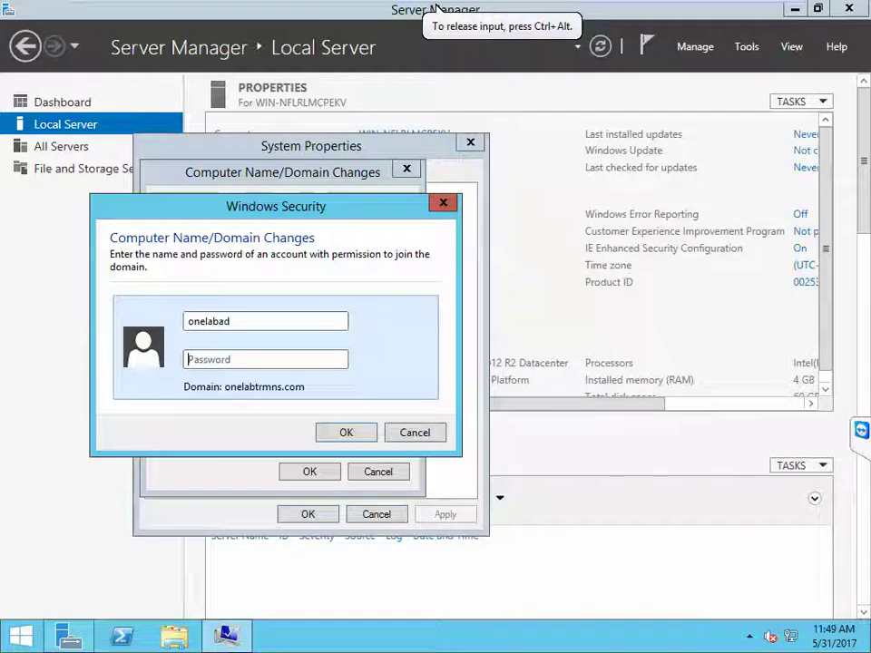
text(••)
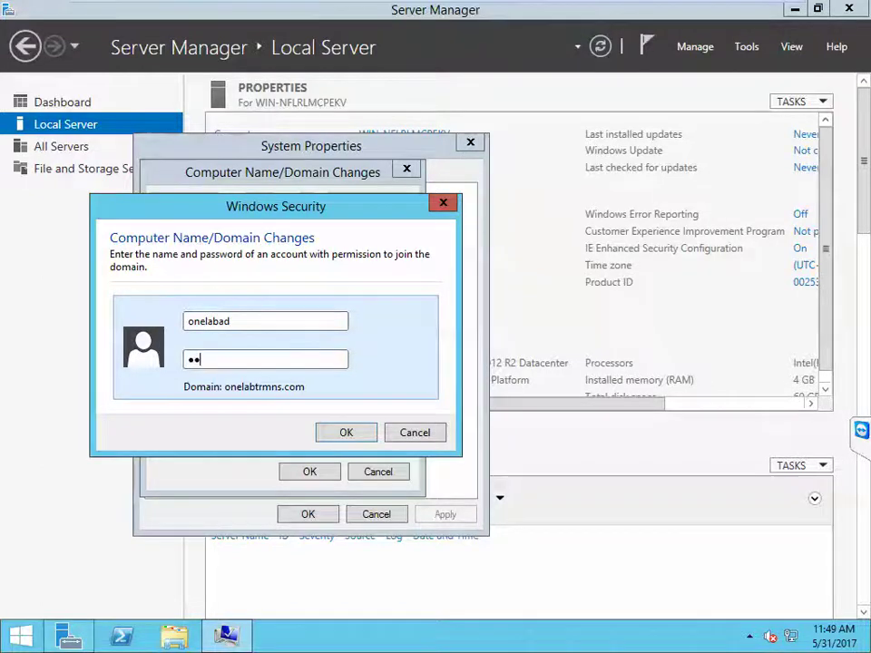
text(••••••)
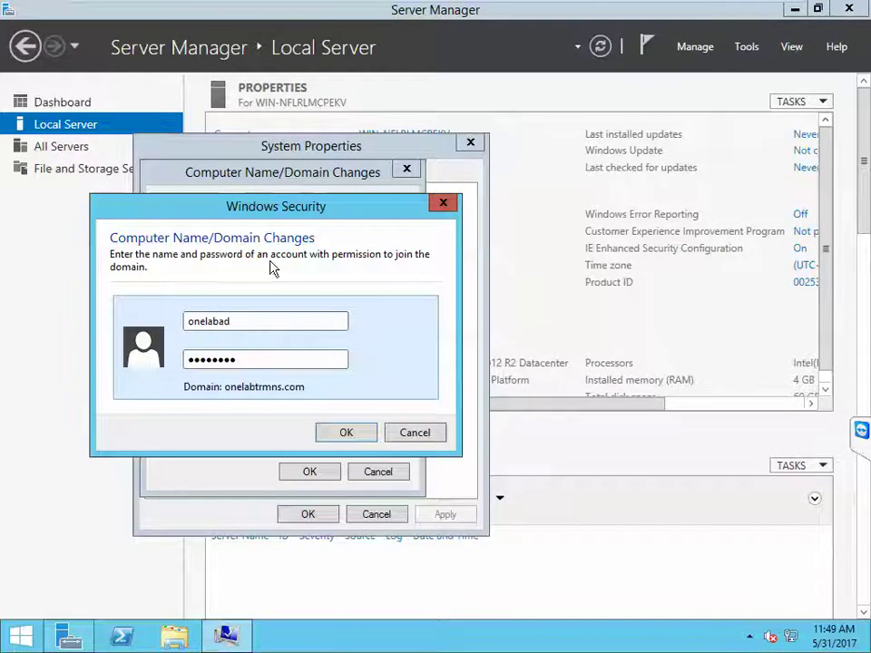
click(344, 434)
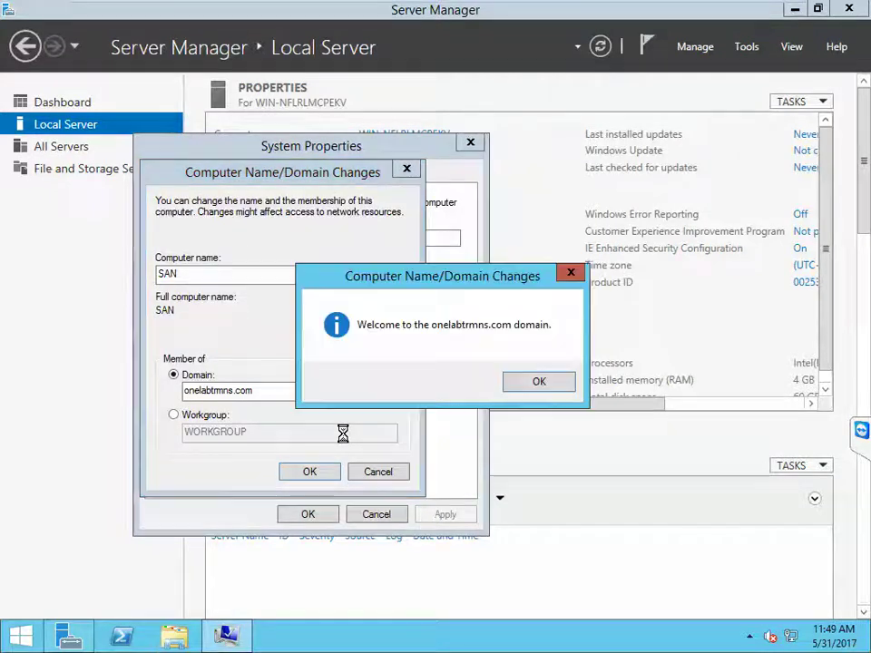
click(539, 381)
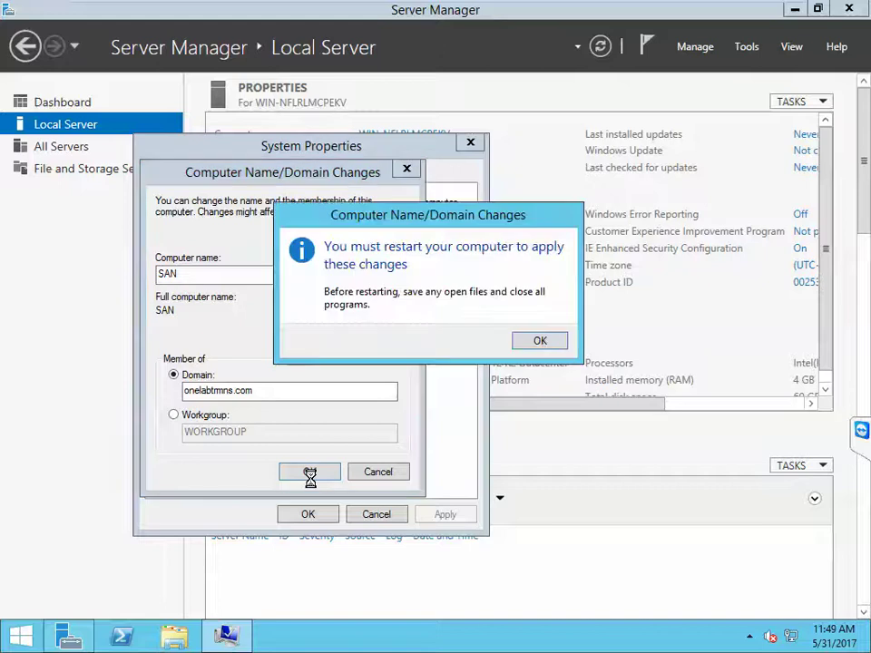
click(539, 341)
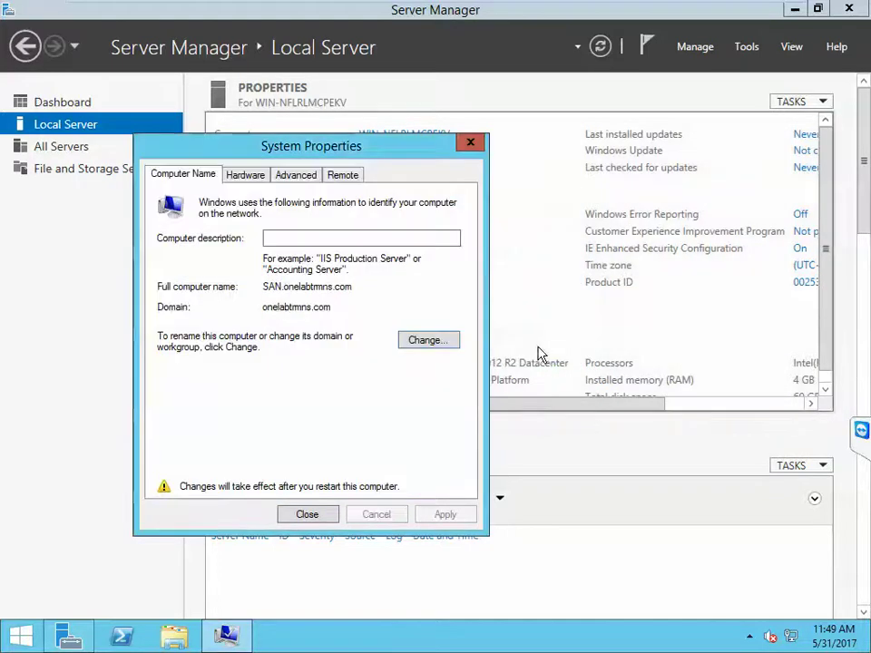
click(307, 513)
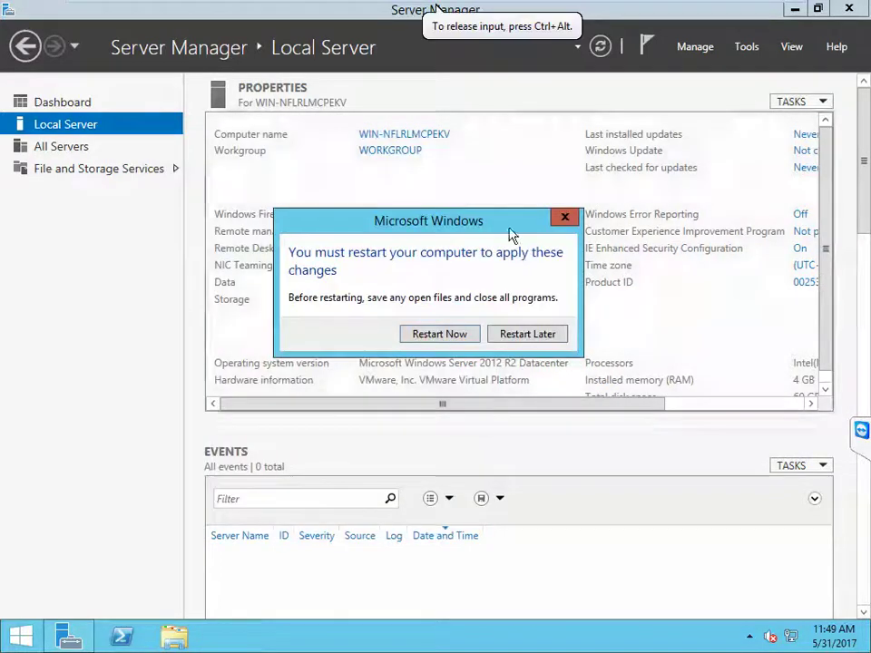
Step: Choose Install VMware Tools from the SAN machine's VM menu
mouse_move(575, 10)
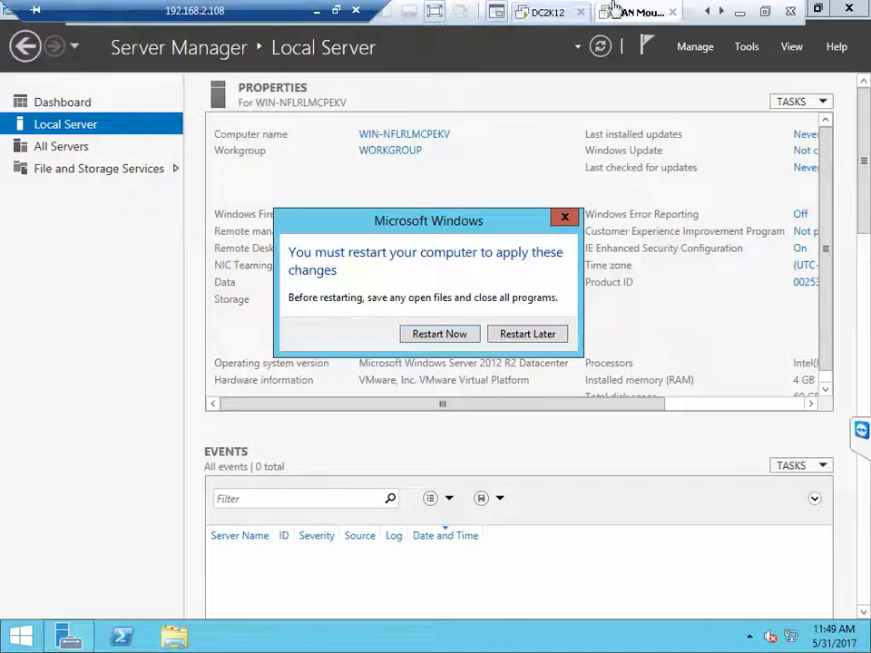
right_click(614, 10)
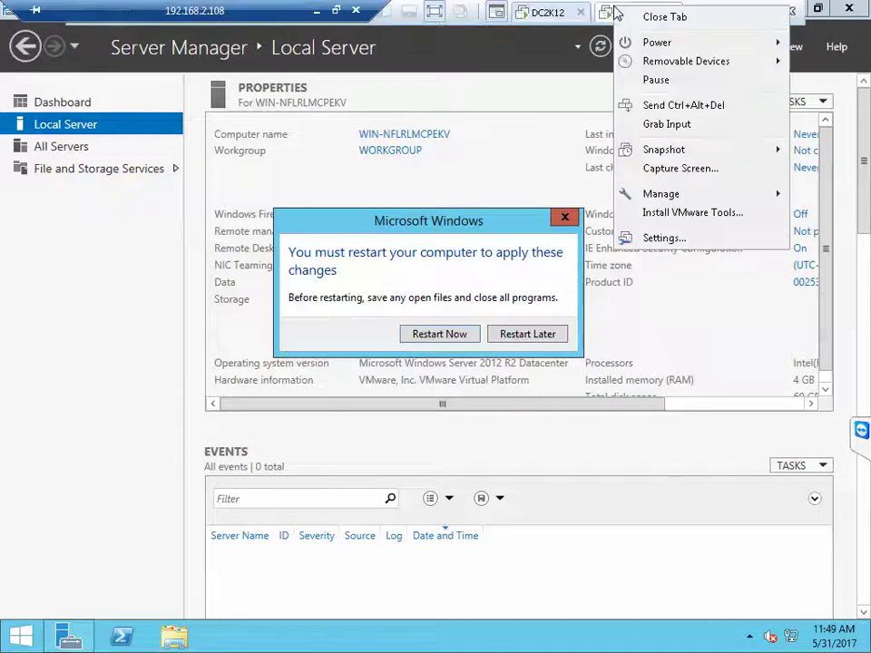
click(675, 216)
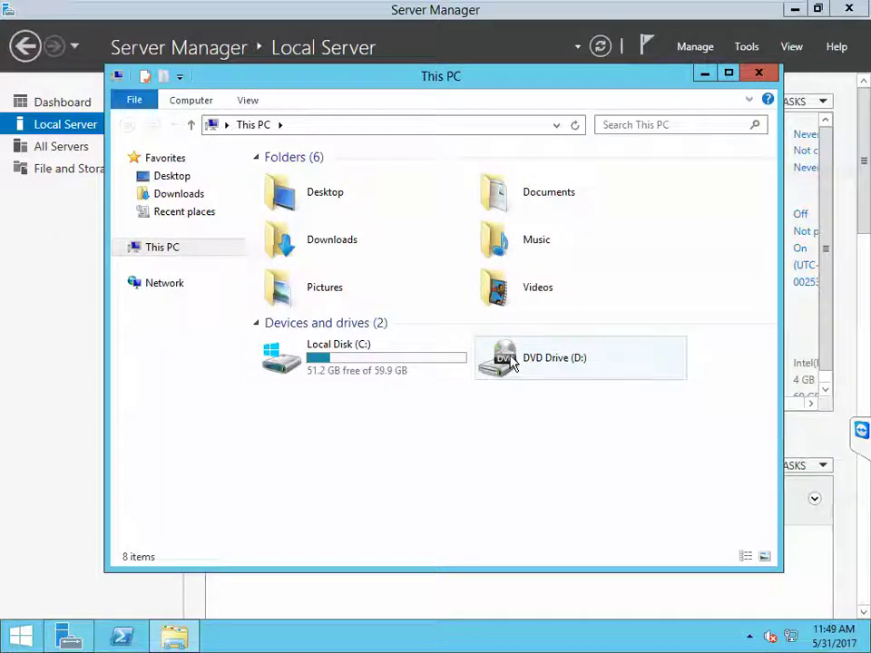
Step: Run the VMware Tools installer from DVD Drive (D:) and approve the UAC prompt
mouse_move(641, 7)
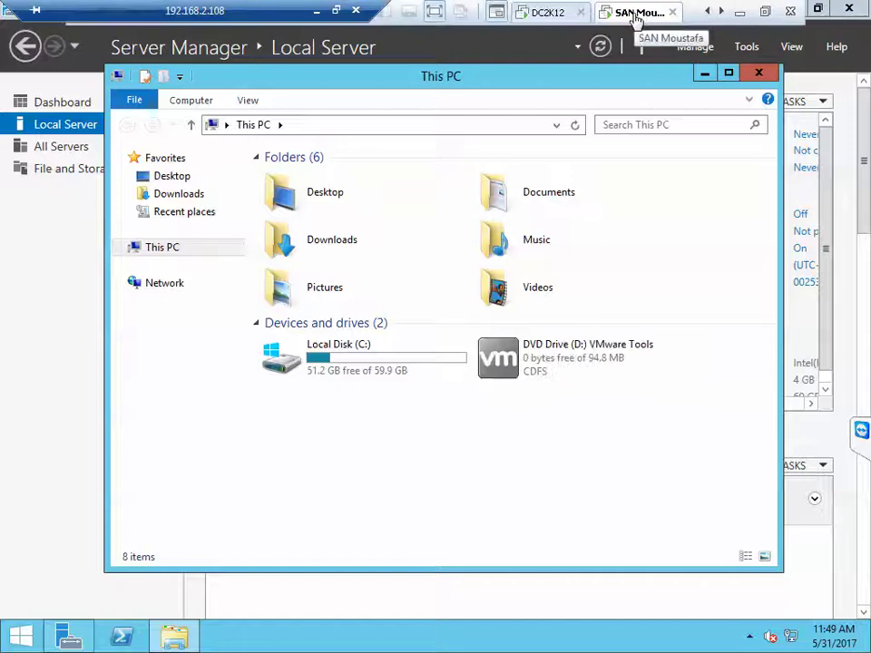
click(631, 229)
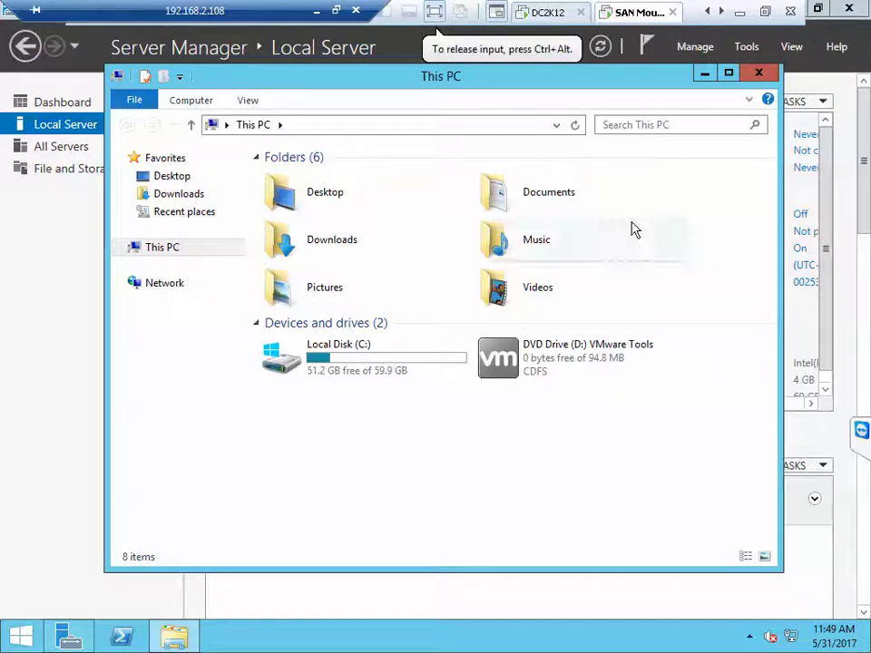
double_click(513, 351)
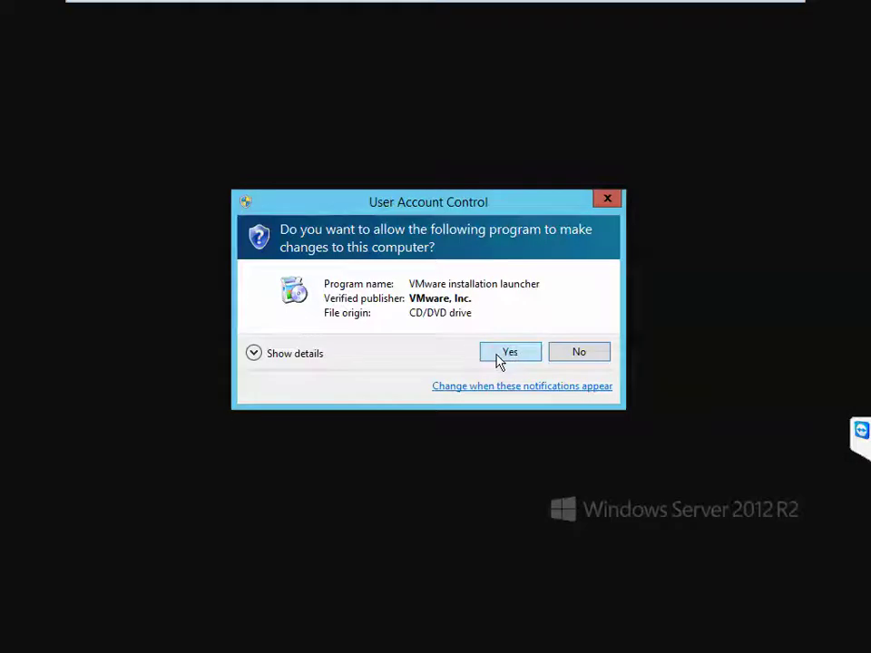
click(500, 356)
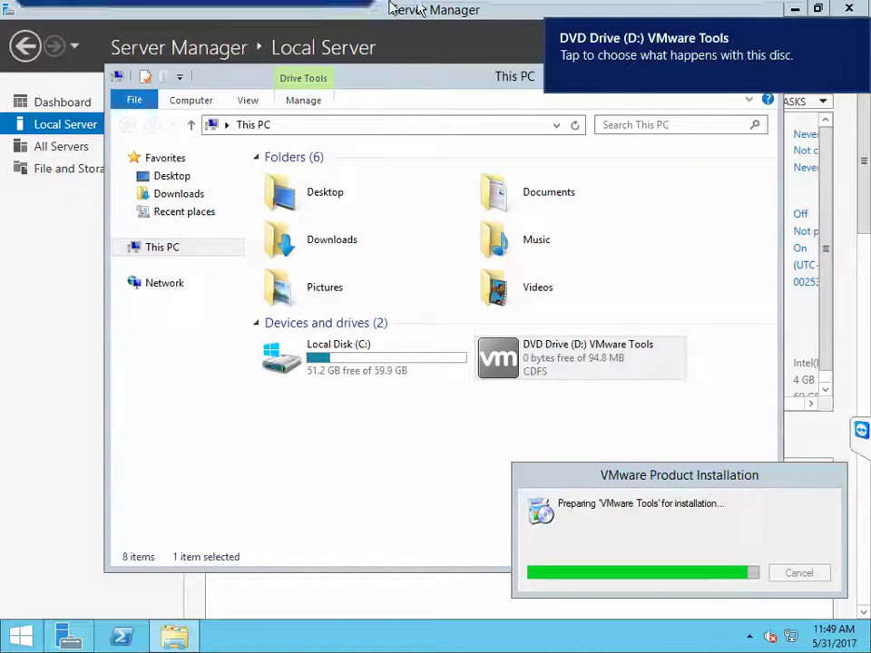
mouse_move(390, 8)
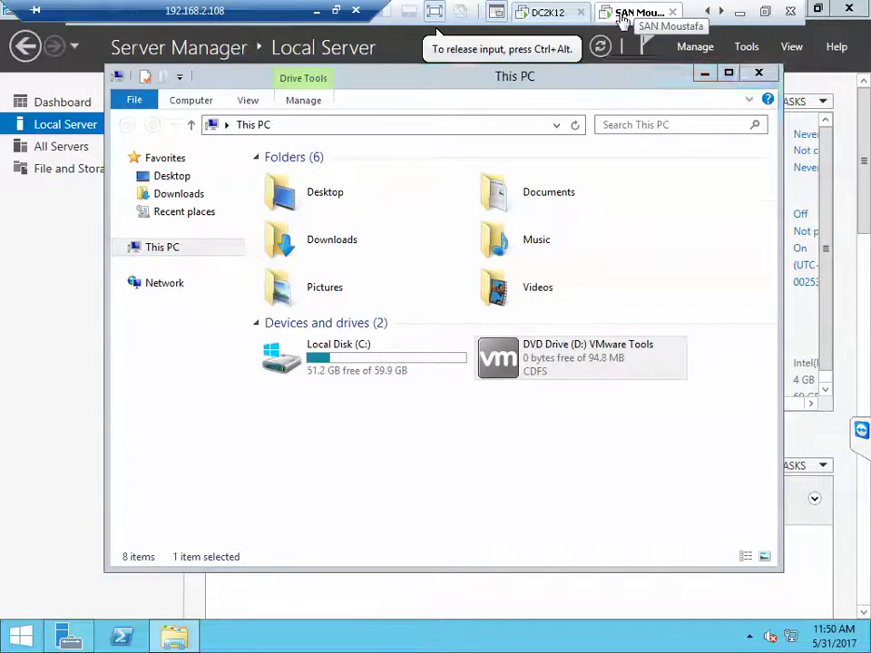
right_click(622, 13)
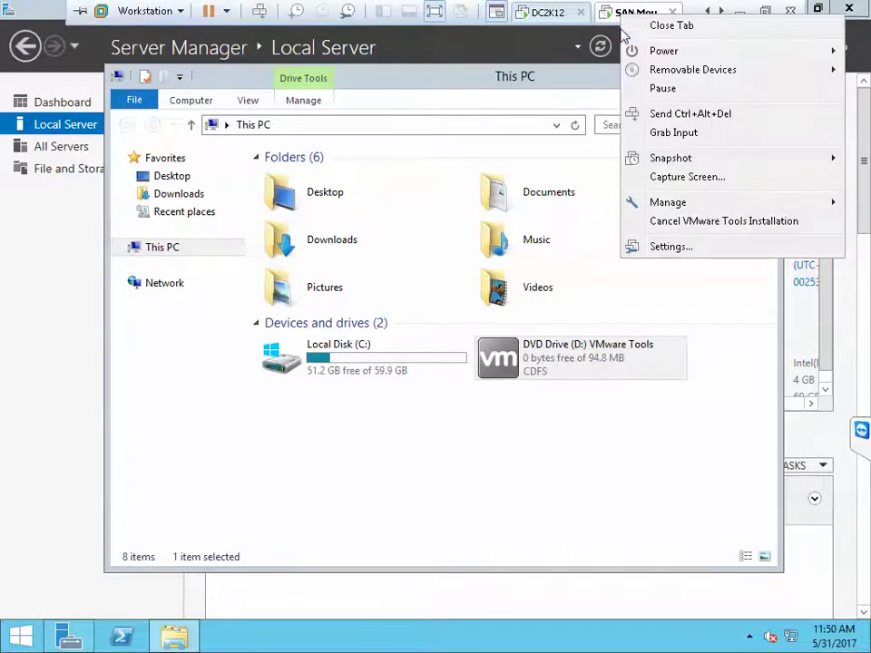
Step: Open the SAN VM's settings, select Hard Disk (SCSI), and launch the Add Hardware Wizard
click(671, 246)
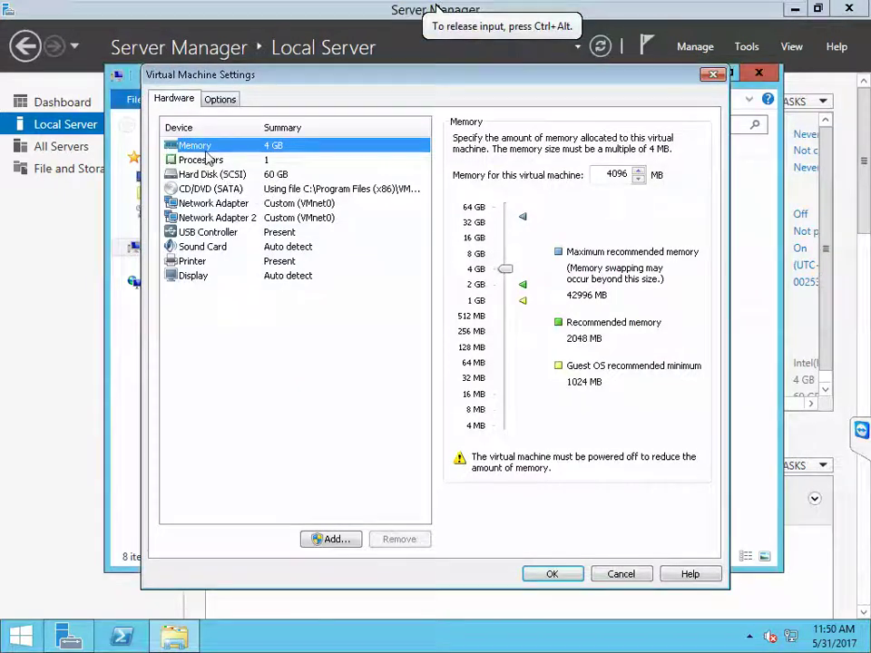
click(272, 177)
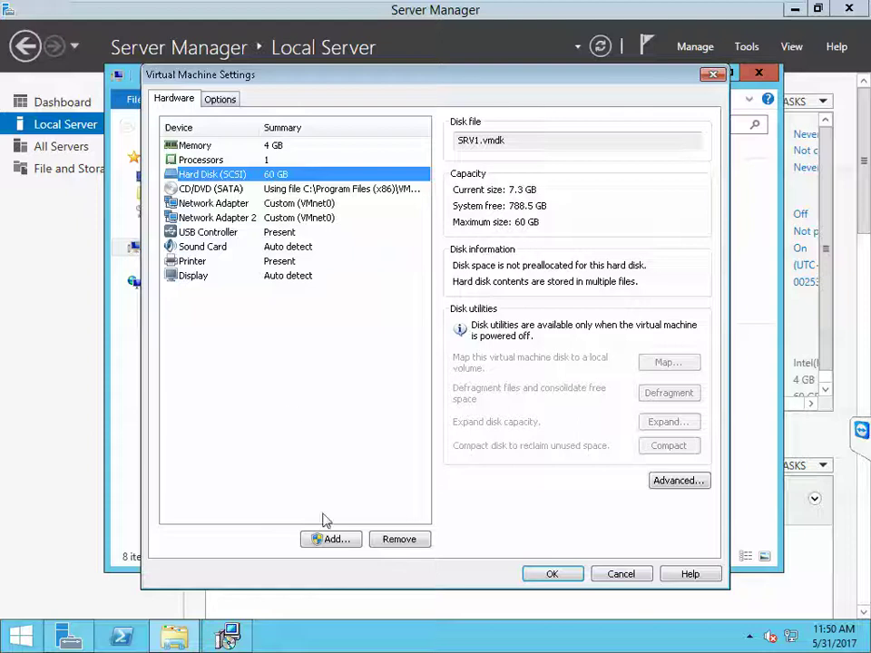
click(330, 540)
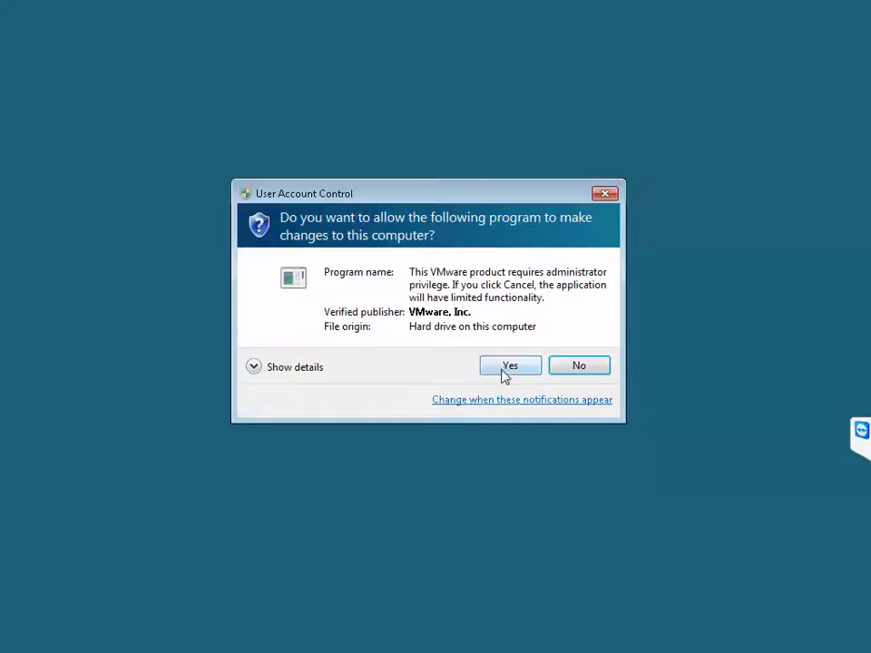
Step: Approve UAC and create a new 1024 GB SCSI virtual disk, SRV1-0.vmdk
click(504, 367)
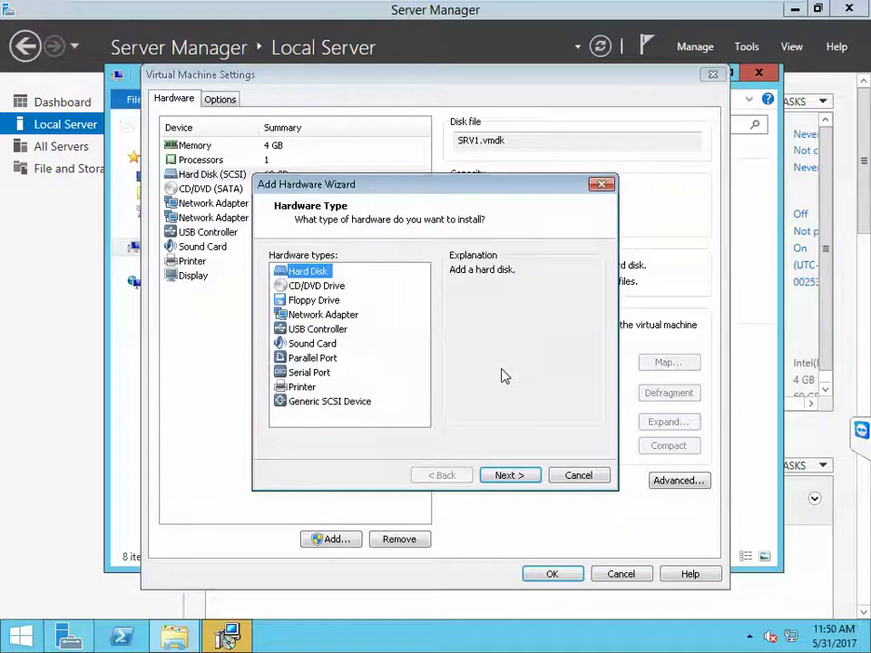
click(510, 476)
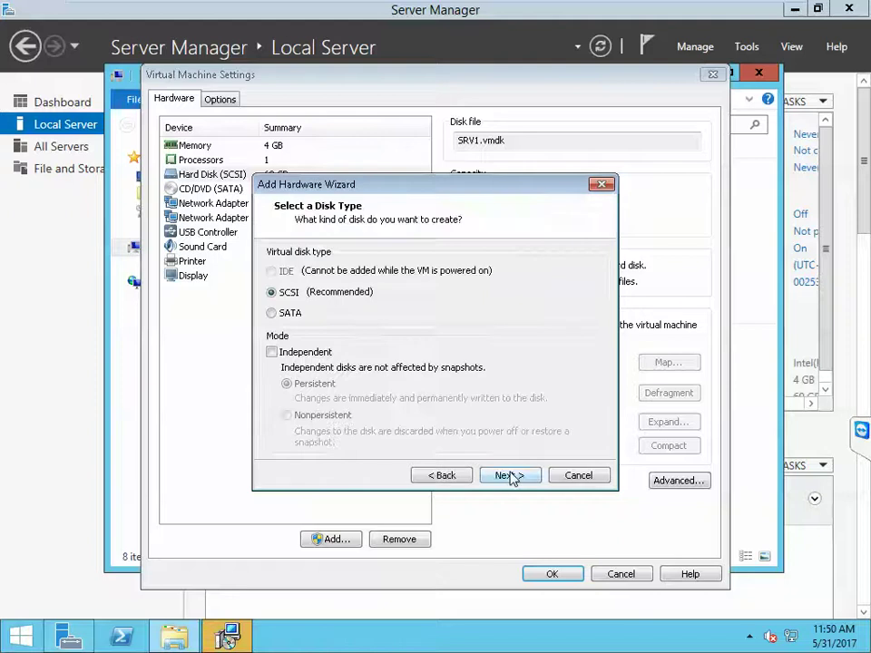
click(510, 476)
click(510, 477)
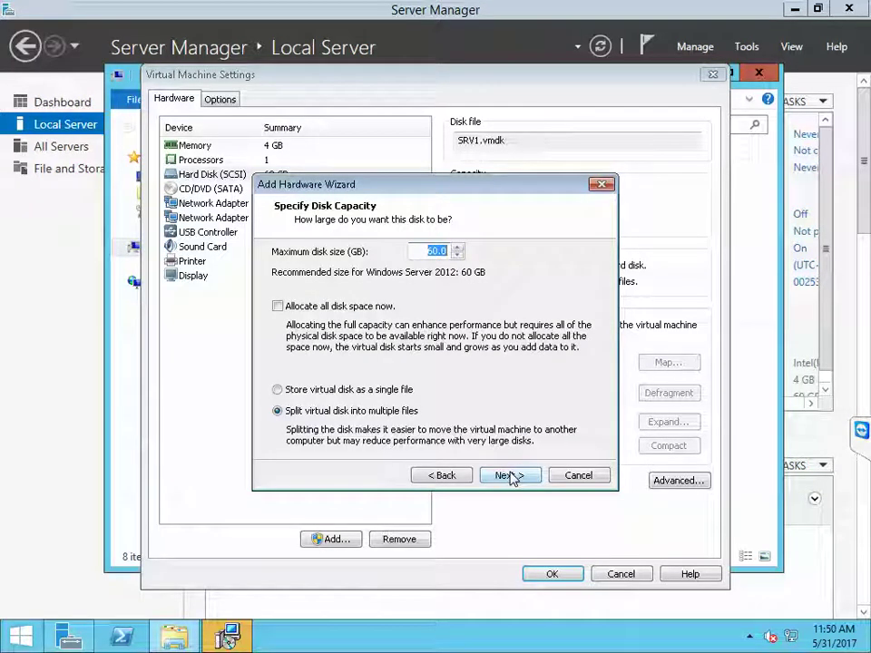
text(1024)
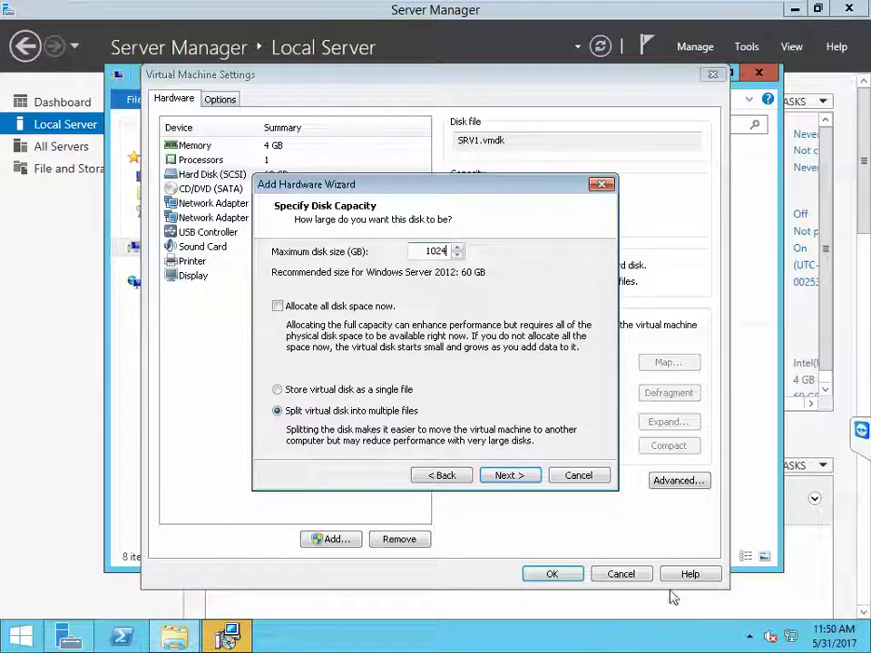
click(523, 485)
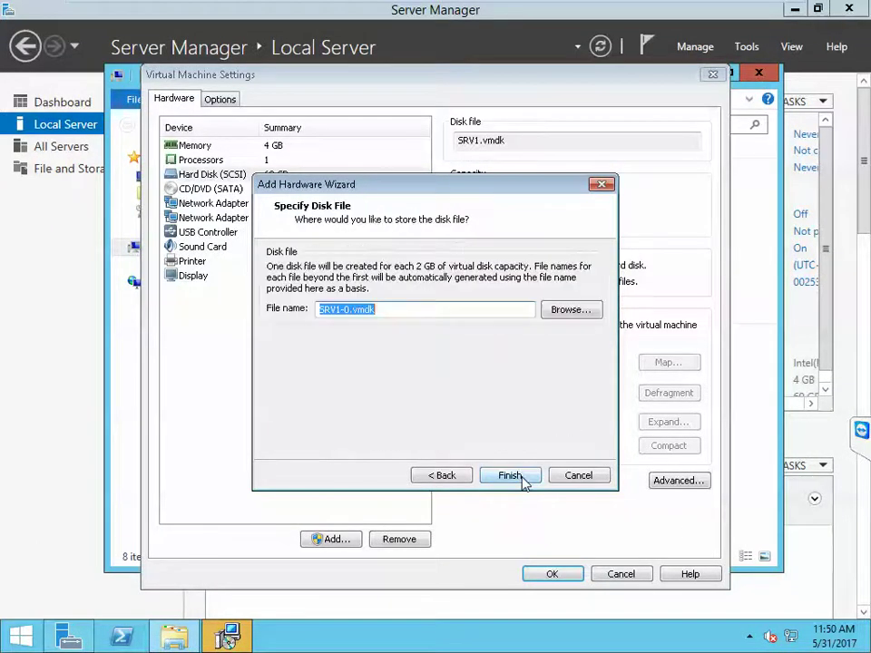
click(510, 475)
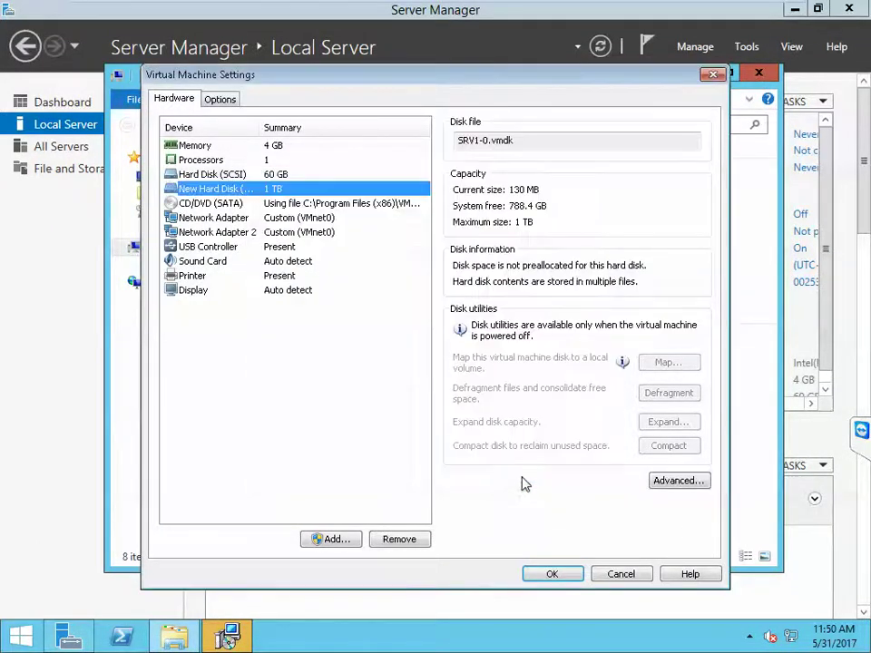
Step: Begin a second new SCSI virtual disk and dismiss the TeamViewer session notice
click(334, 539)
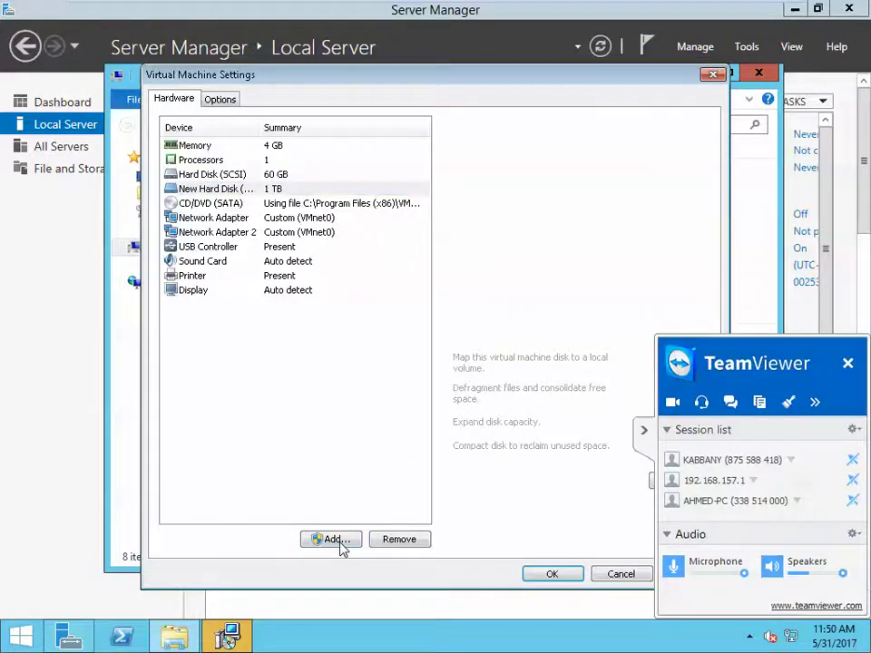
click(509, 479)
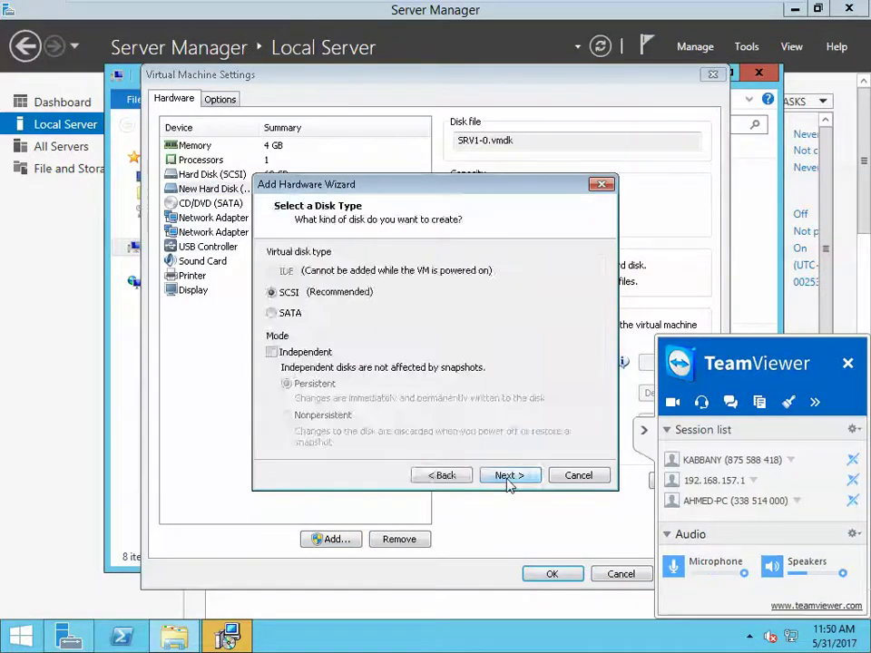
click(508, 479)
click(509, 479)
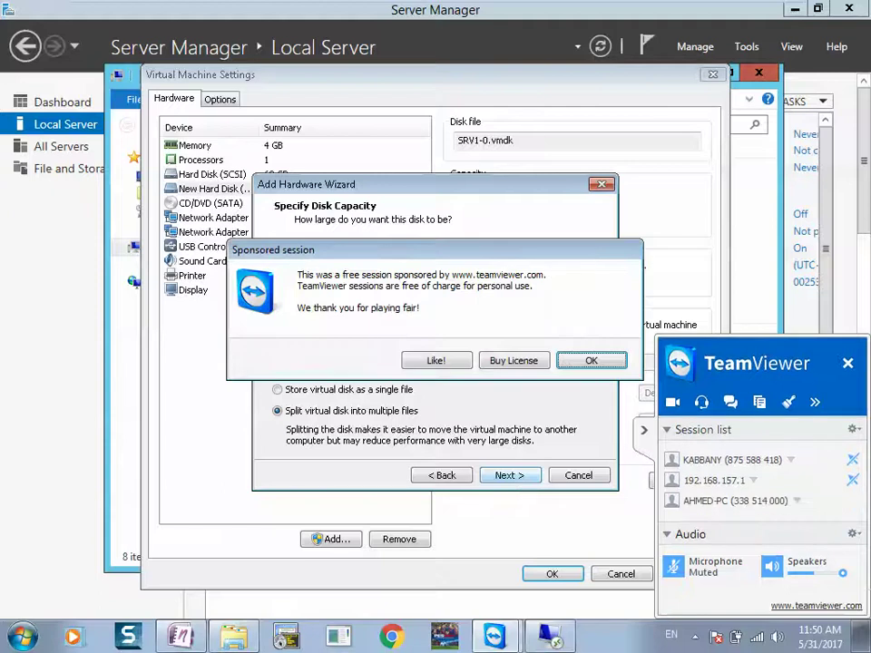
click(591, 360)
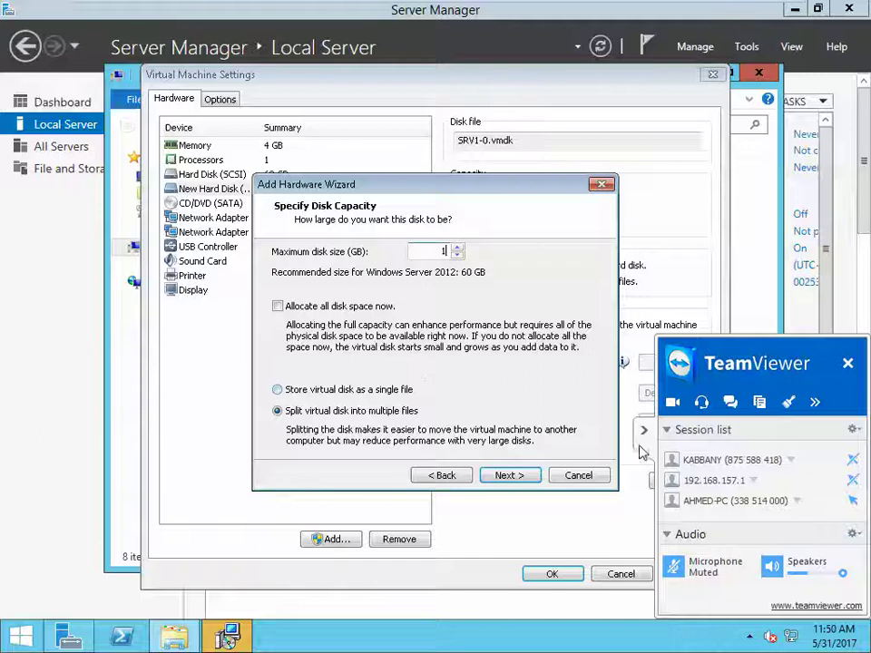
click(675, 569)
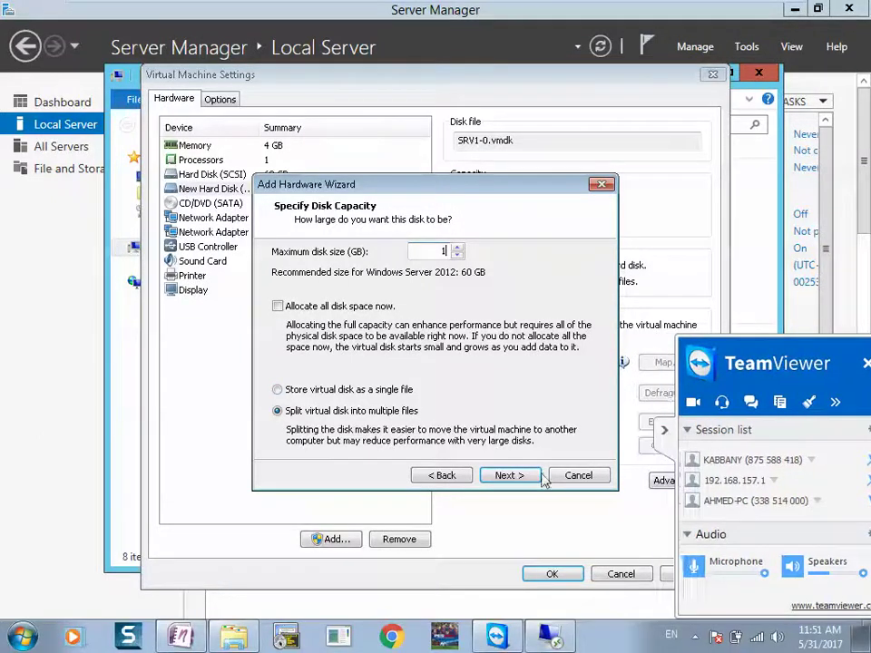
Step: Store the second disk as a single 1024 GB file, SRV1-1.vmdk, and finish
click(374, 390)
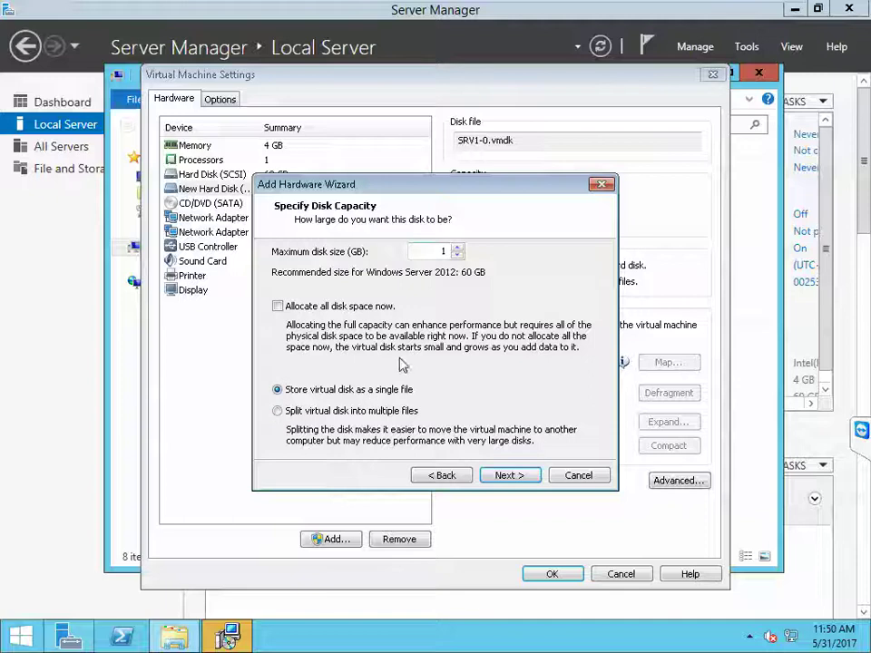
double_click(442, 253)
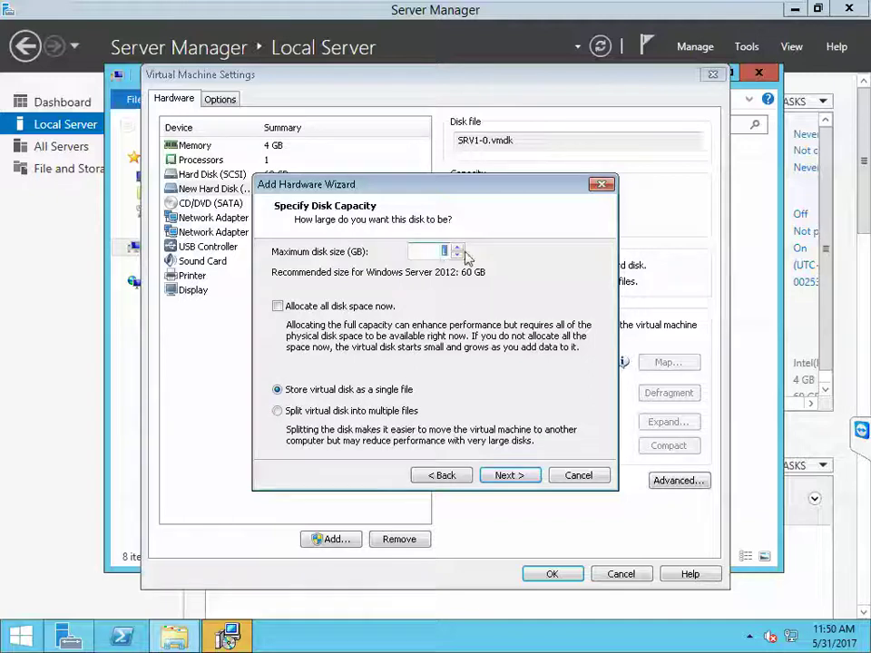
text(1024)
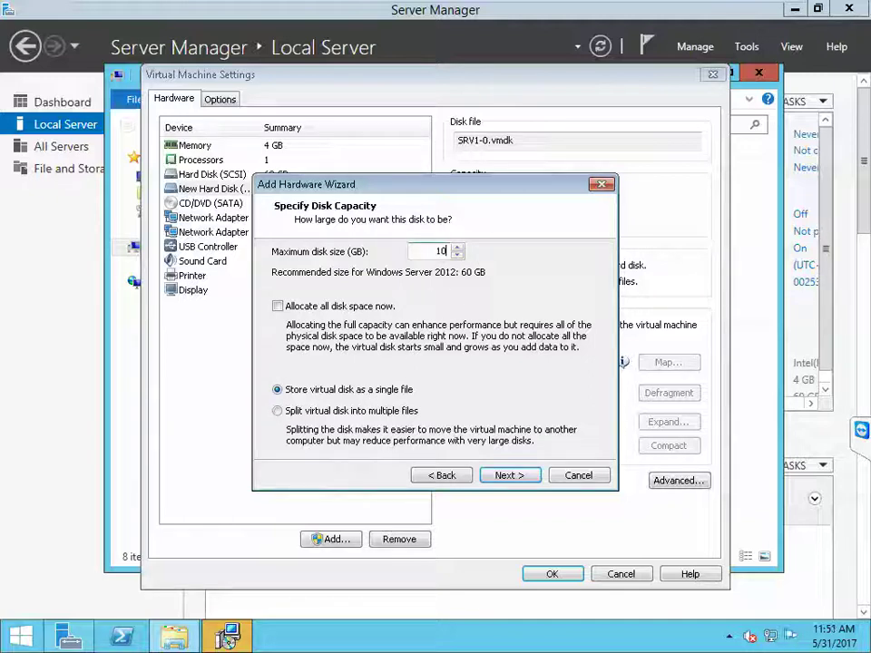
click(531, 475)
click(531, 476)
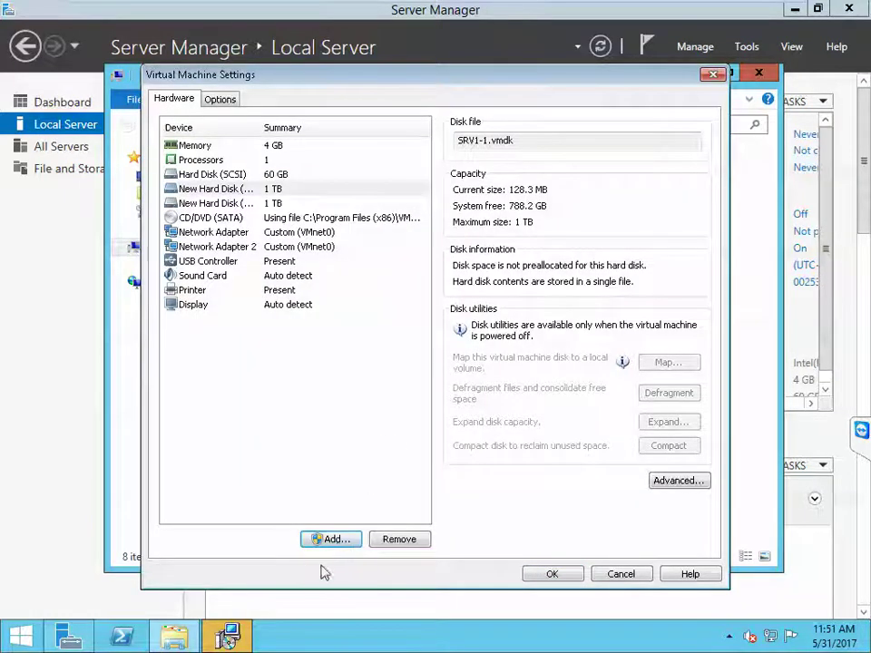
Step: Begin a third new SCSI virtual disk in the Add Hardware Wizard
click(342, 537)
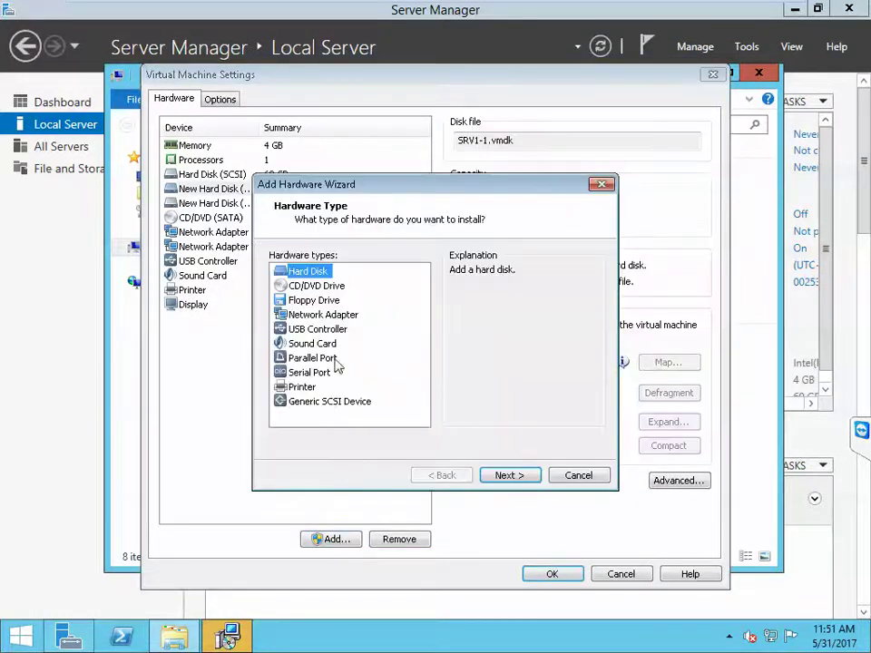
click(499, 477)
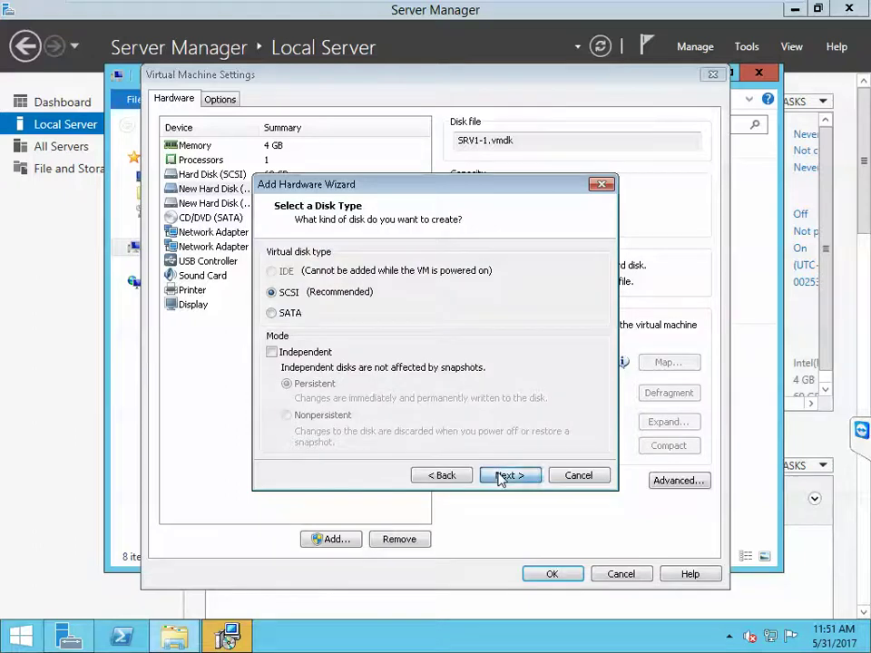
click(500, 477)
click(499, 477)
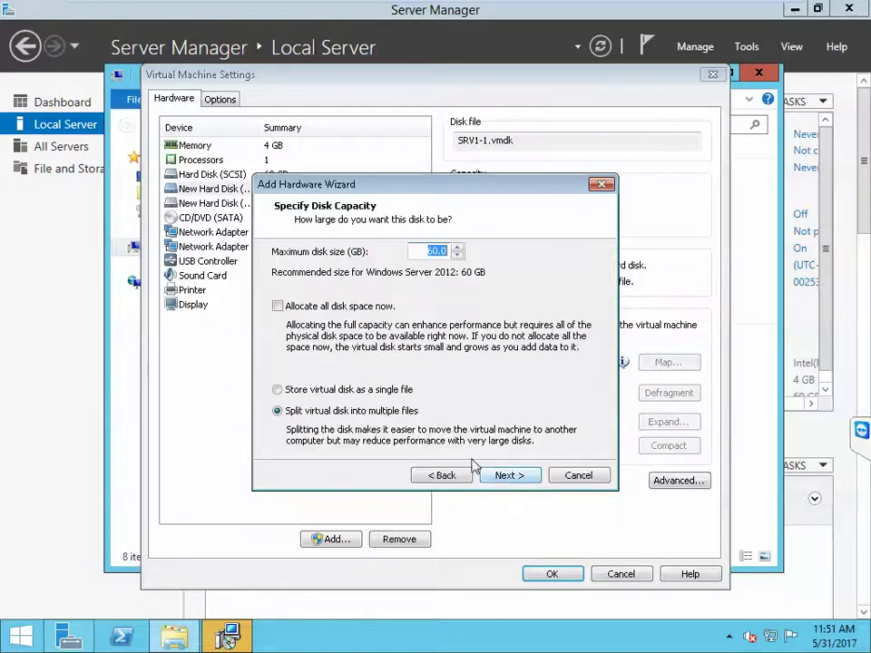
Step: Store it as a single 1024 GB file, SRV1-2.vmdk, and confirm the VM settings
click(364, 389)
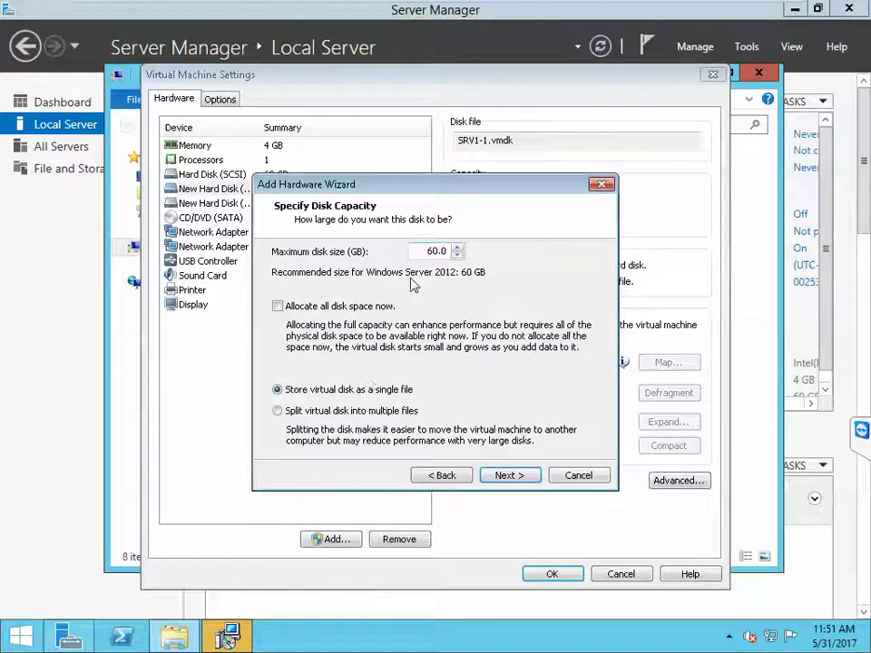
drag(422, 251, 474, 257)
text(1024)
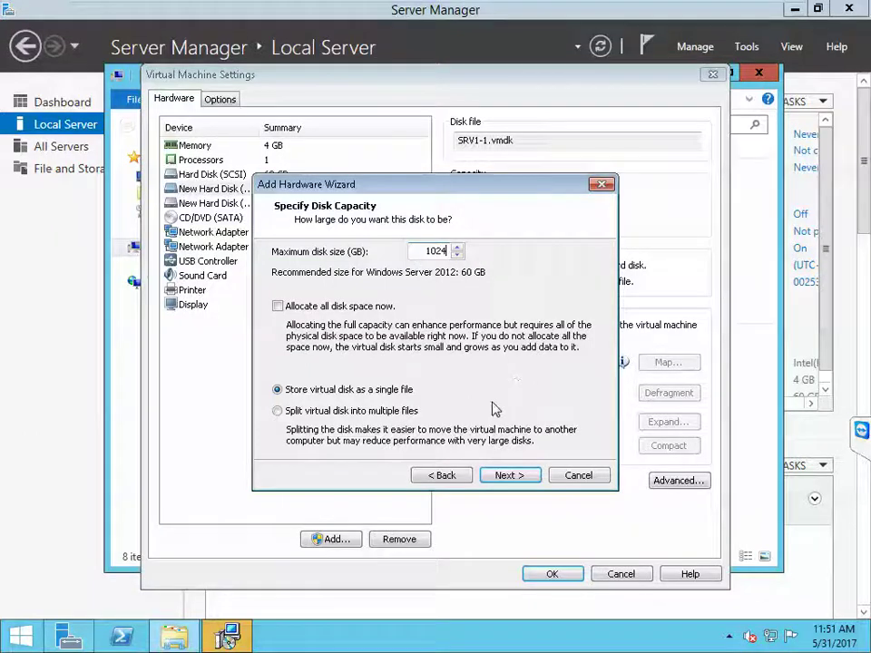
click(499, 473)
click(499, 475)
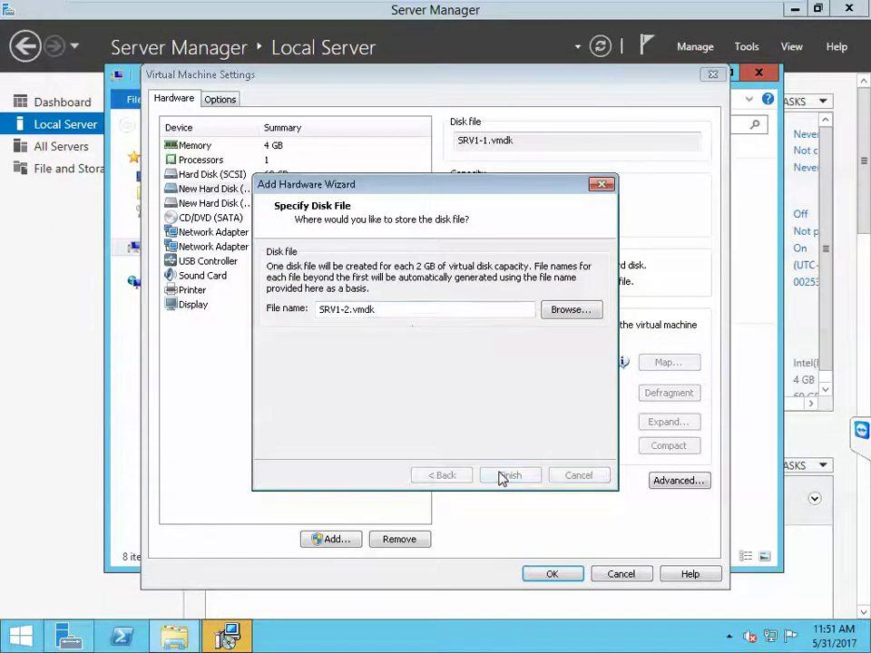
click(552, 574)
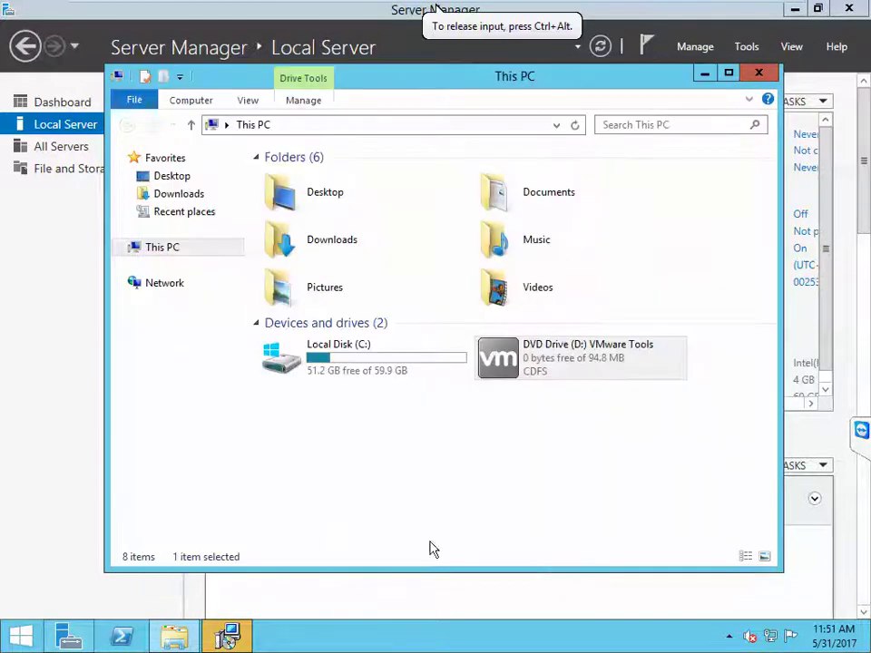
Step: Run VMware Tools setup with the Complete setup type
click(227, 635)
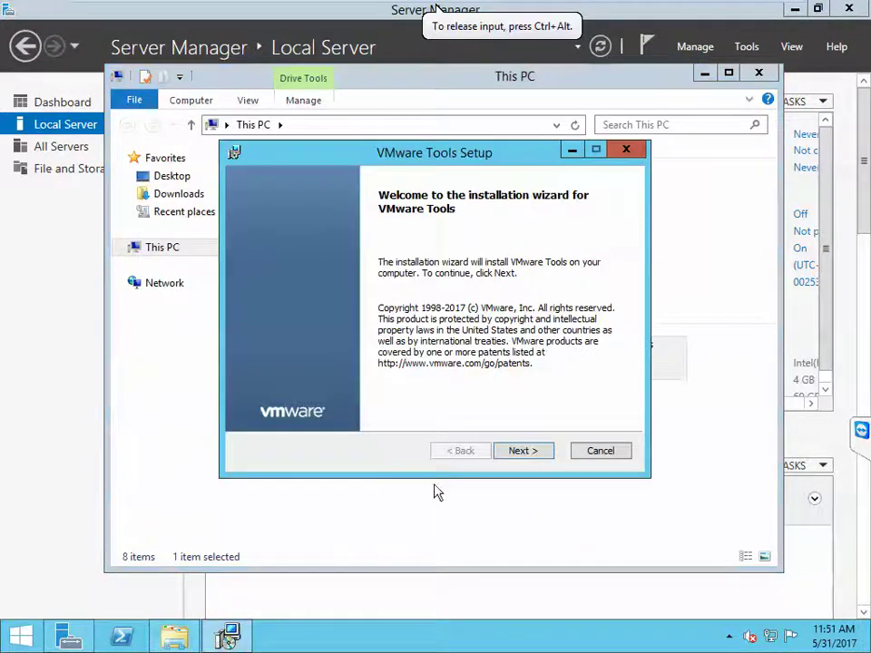
click(536, 451)
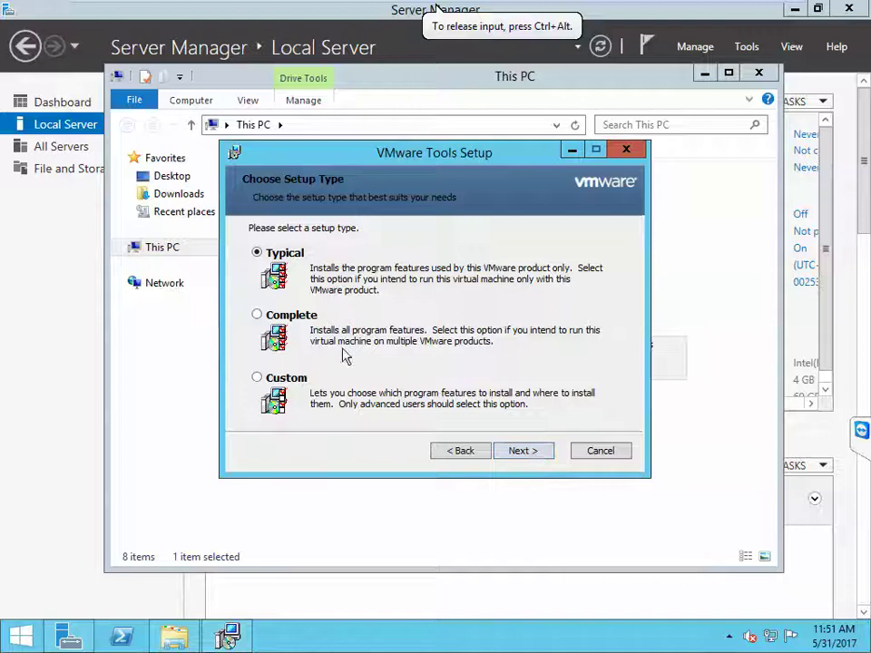
click(307, 316)
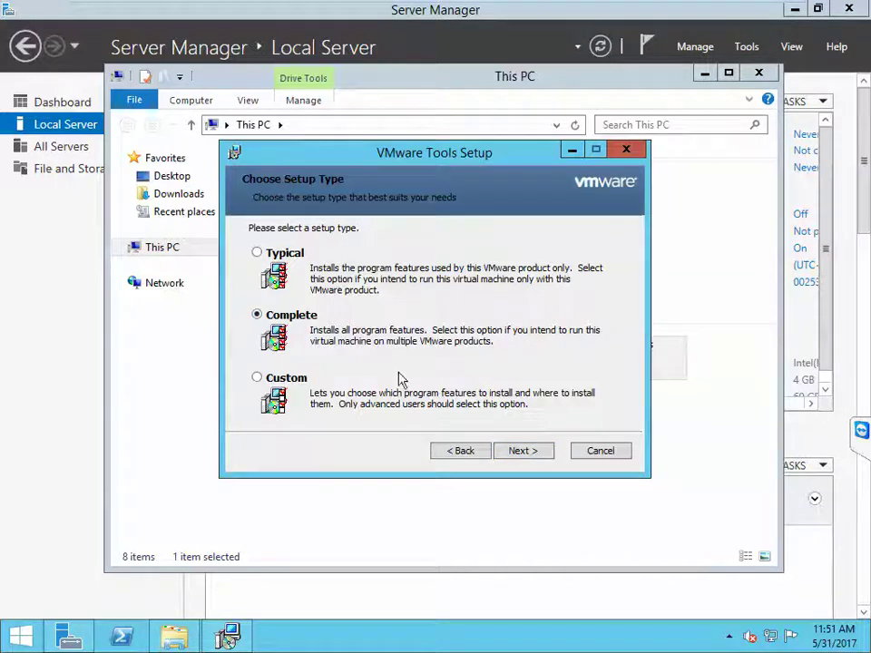
click(523, 451)
click(522, 451)
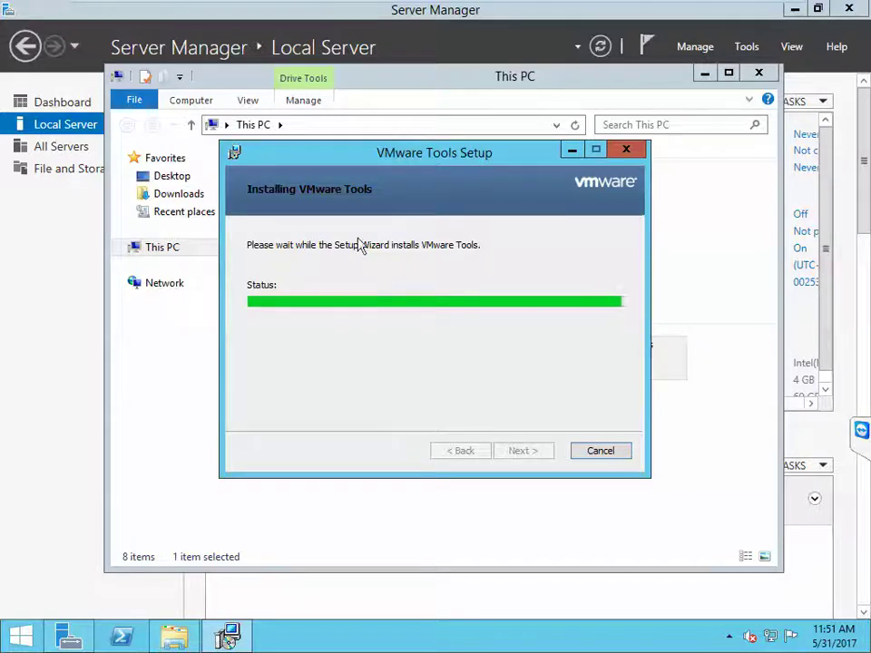
Step: Finish the VMware Tools setup and agree to restart the server
mouse_move(413, 10)
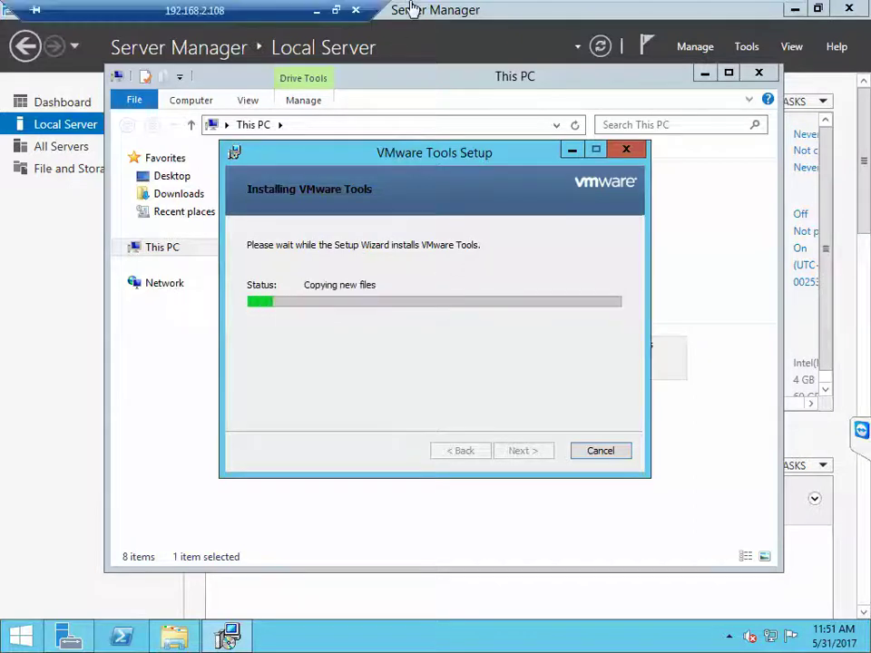
click(335, 10)
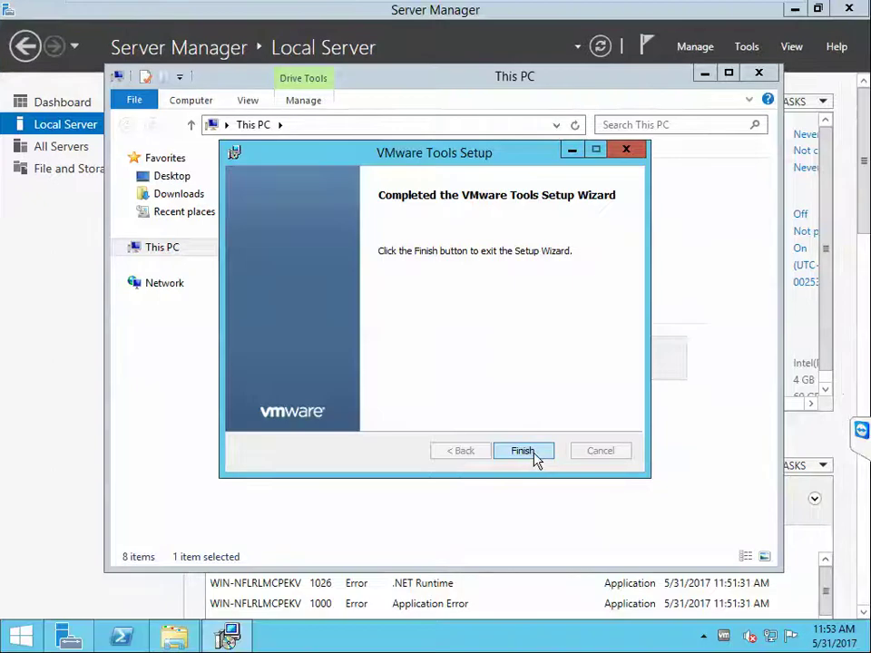
click(534, 459)
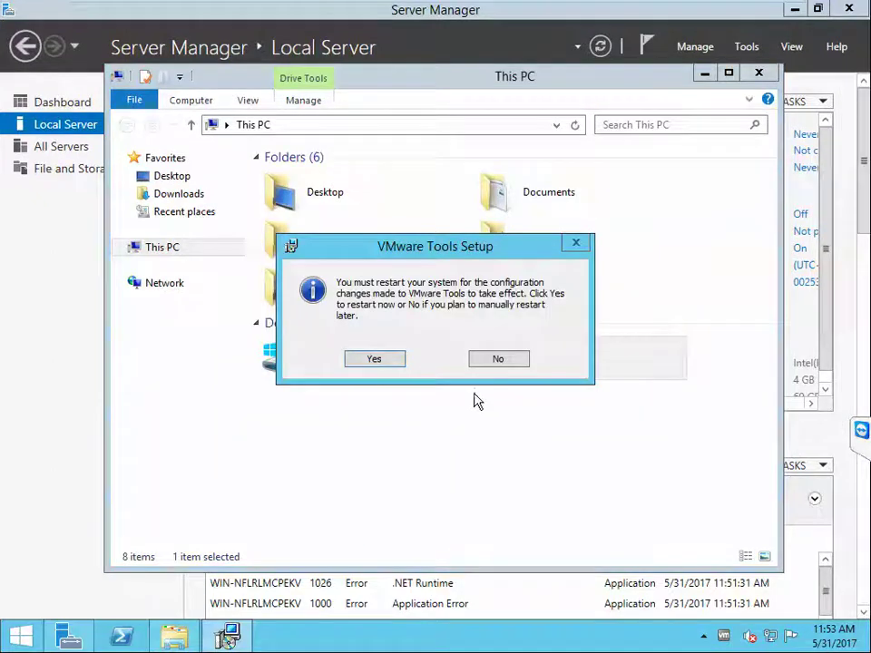
click(374, 359)
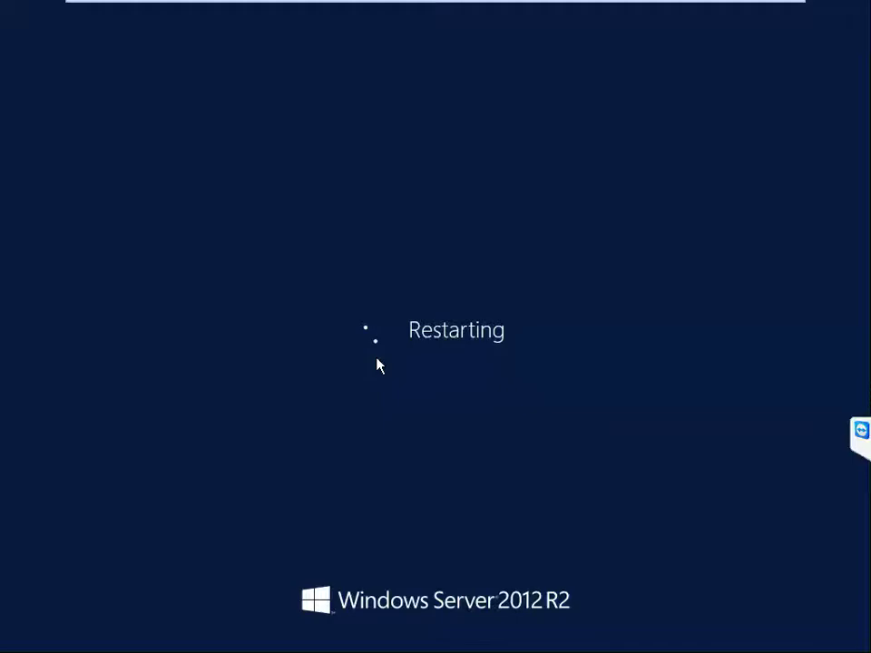
Step: Restore the Remote Desktop session to a window, revealing the OneNote diagram
mouse_move(413, 7)
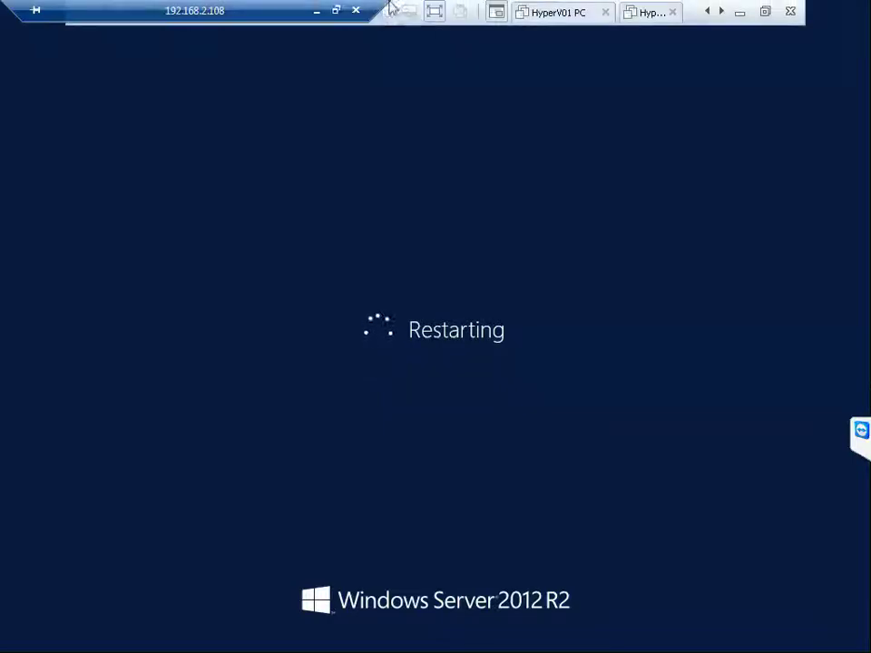
click(336, 11)
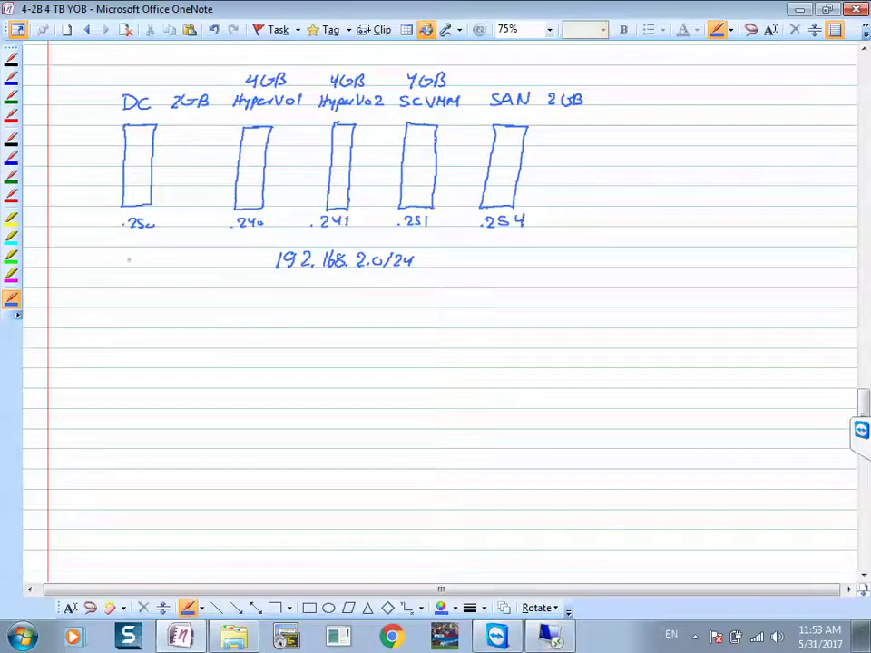
Step: Draw the blue network line under all machines and label it 'Data'
drag(138, 234, 147, 246)
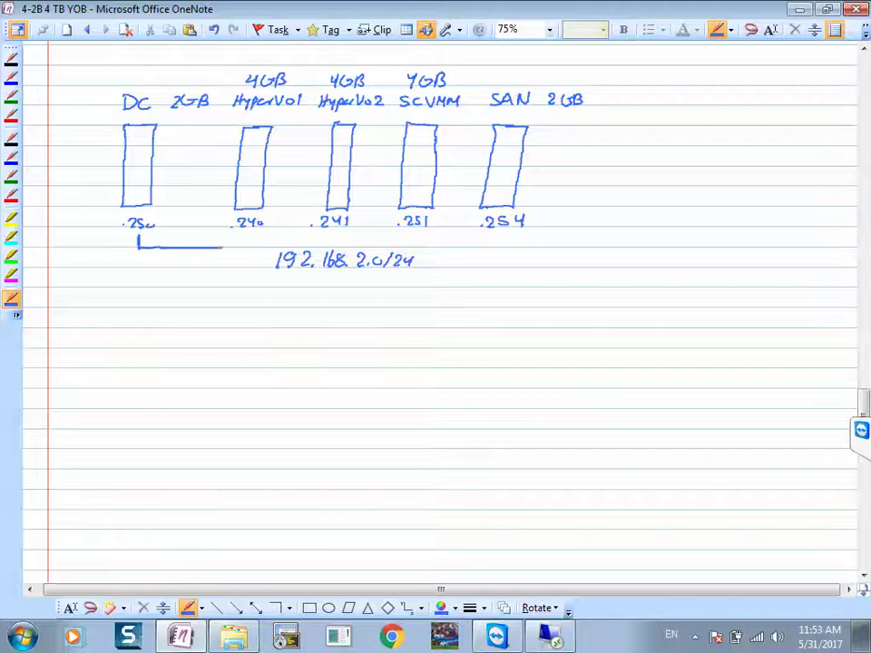
mouse_move(328, 245)
mouse_down()
mouse_move(435, 242)
mouse_move(414, 241)
mouse_up()
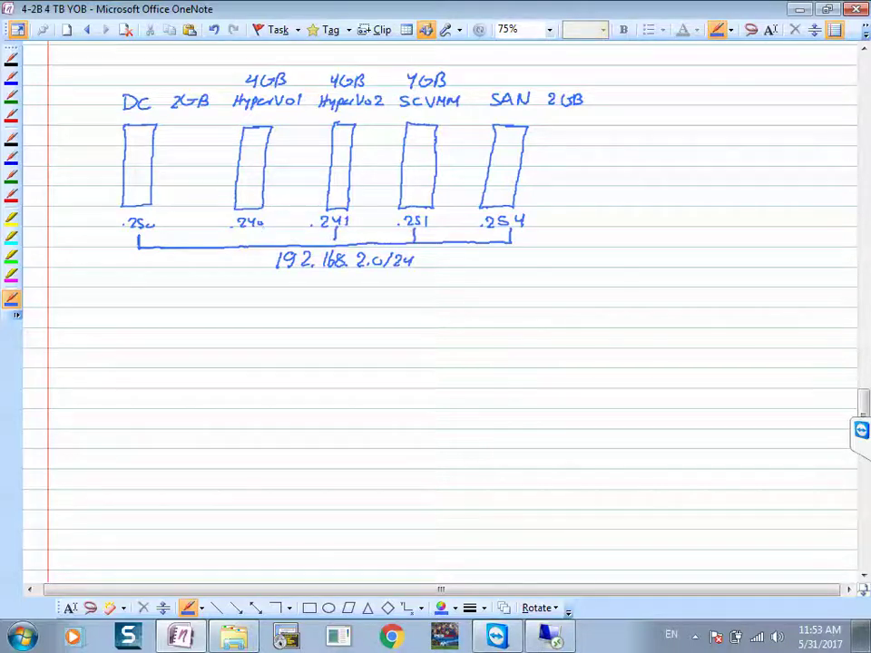
drag(313, 275, 314, 288)
drag(334, 281, 332, 282)
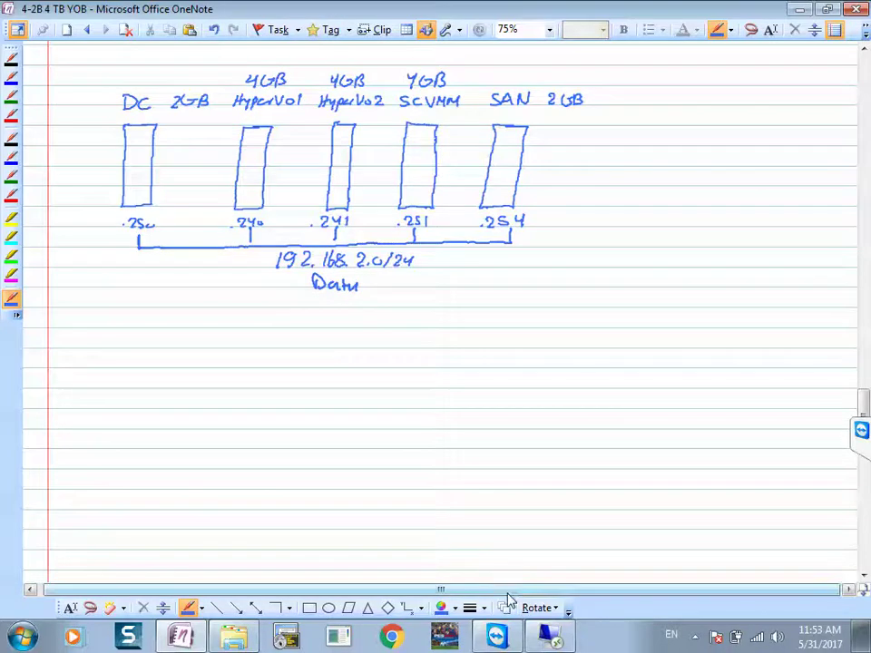
Step: In red ink, link HyperV01, HyperV02, SCVMM and SAN, labelled 192.168.3.0/24
click(455, 608)
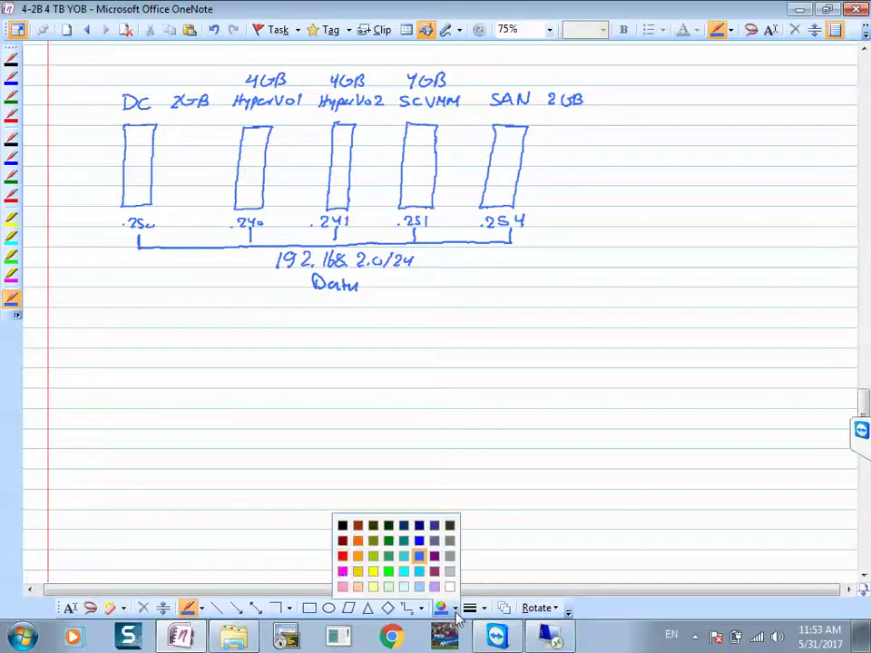
click(342, 556)
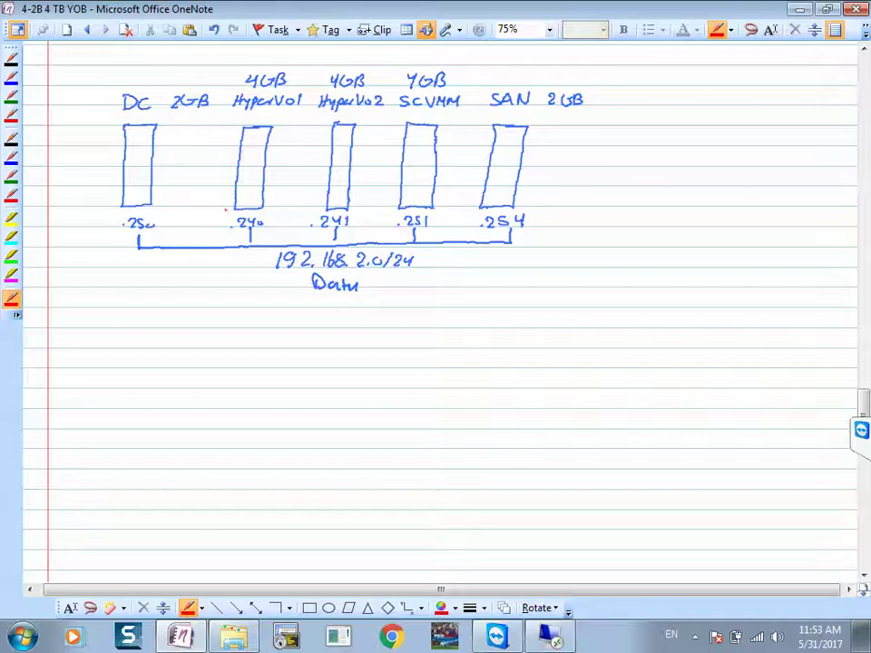
mouse_move(242, 198)
mouse_down()
mouse_move(220, 198)
mouse_move(215, 254)
mouse_up()
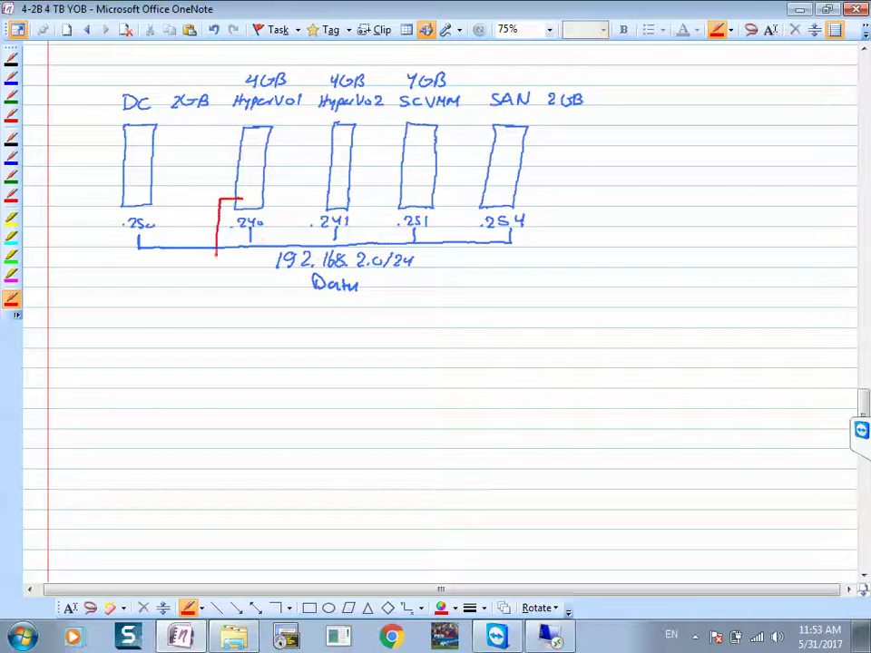
mouse_move(334, 194)
mouse_down()
mouse_move(294, 196)
mouse_move(245, 337)
mouse_up()
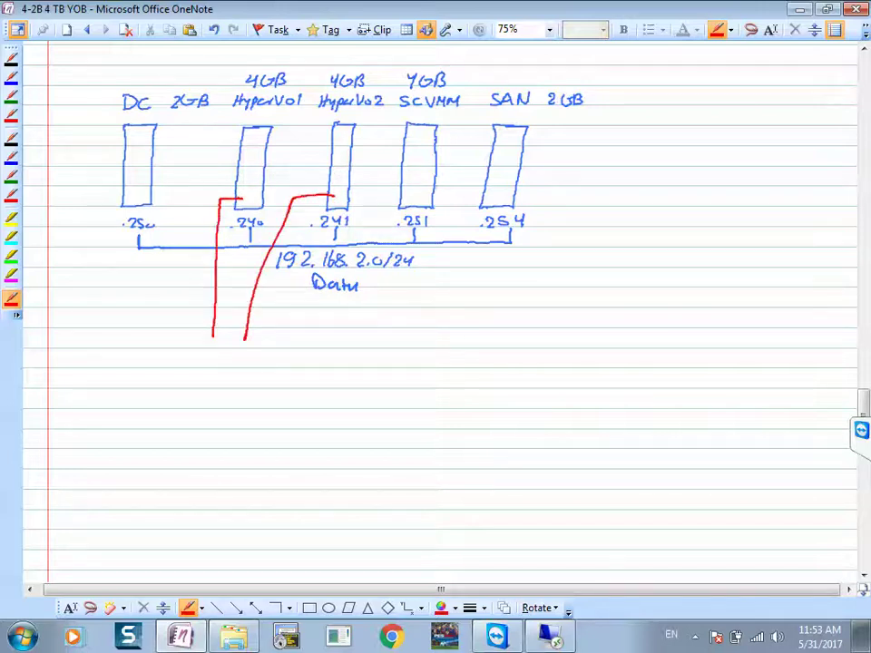
mouse_move(428, 186)
mouse_down()
mouse_move(444, 231)
mouse_move(442, 333)
mouse_up()
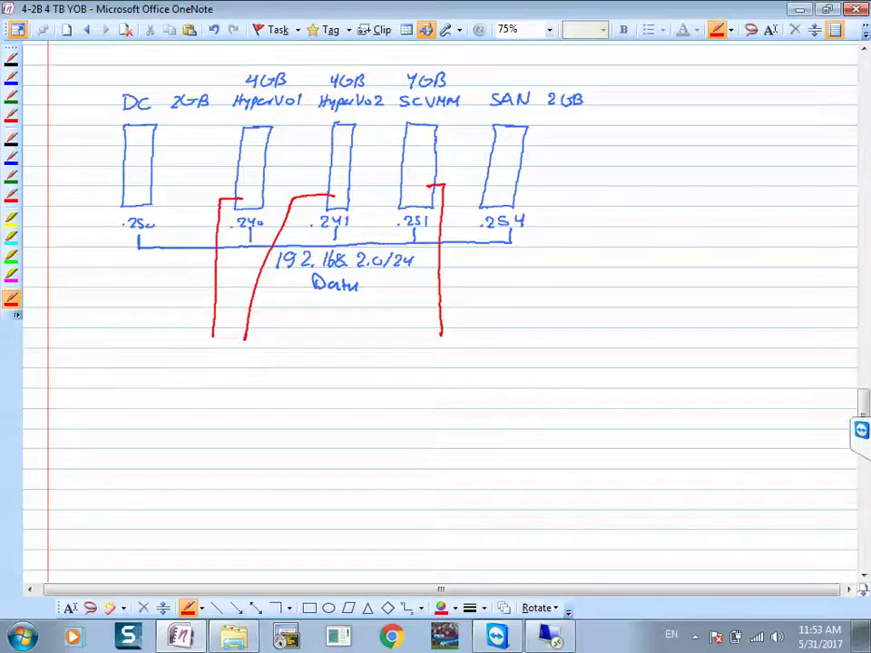
drag(531, 324, 207, 332)
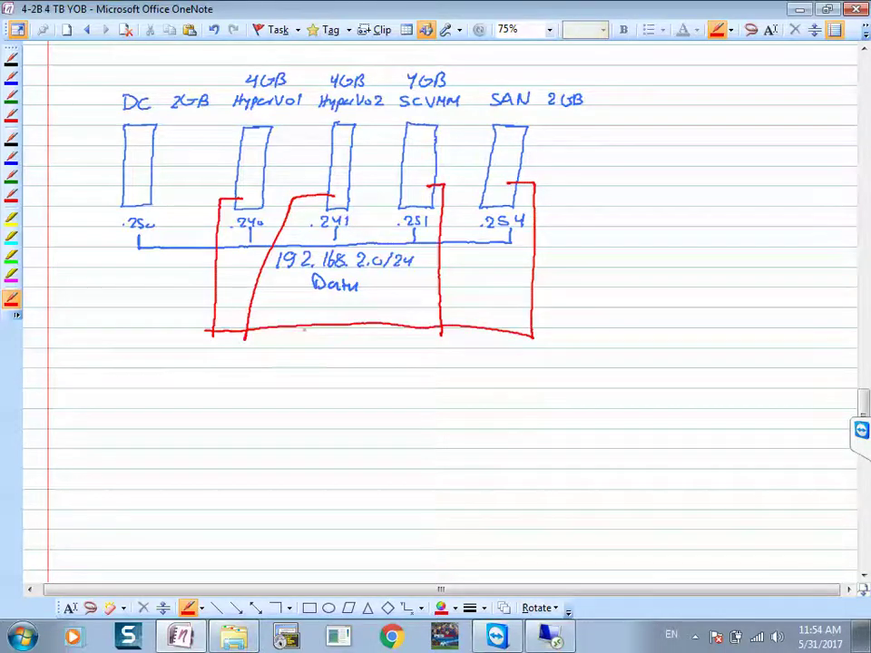
mouse_move(286, 345)
mouse_down()
mouse_move(286, 362)
mouse_move(331, 361)
mouse_move(349, 350)
mouse_move(367, 361)
mouse_move(414, 360)
mouse_up()
click(356, 359)
click(379, 359)
drag(419, 350, 422, 361)
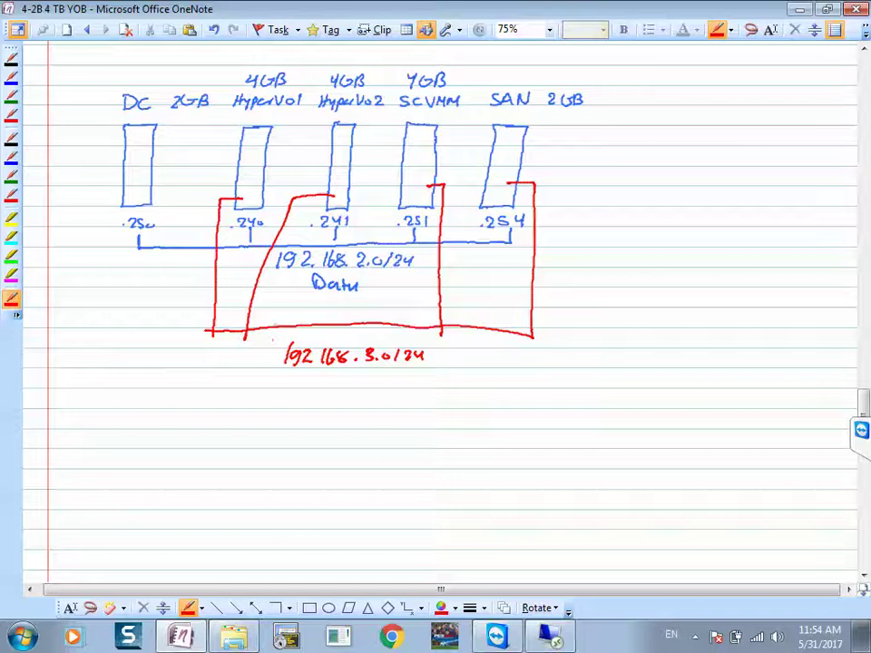
Step: Sketch the SAN box with three 1TB disks, outlined in light blue
mouse_move(635, 386)
mouse_down()
mouse_move(664, 408)
mouse_move(663, 487)
mouse_move(620, 488)
mouse_move(614, 439)
mouse_move(613, 369)
mouse_move(626, 356)
mouse_move(635, 370)
mouse_move(650, 357)
mouse_up()
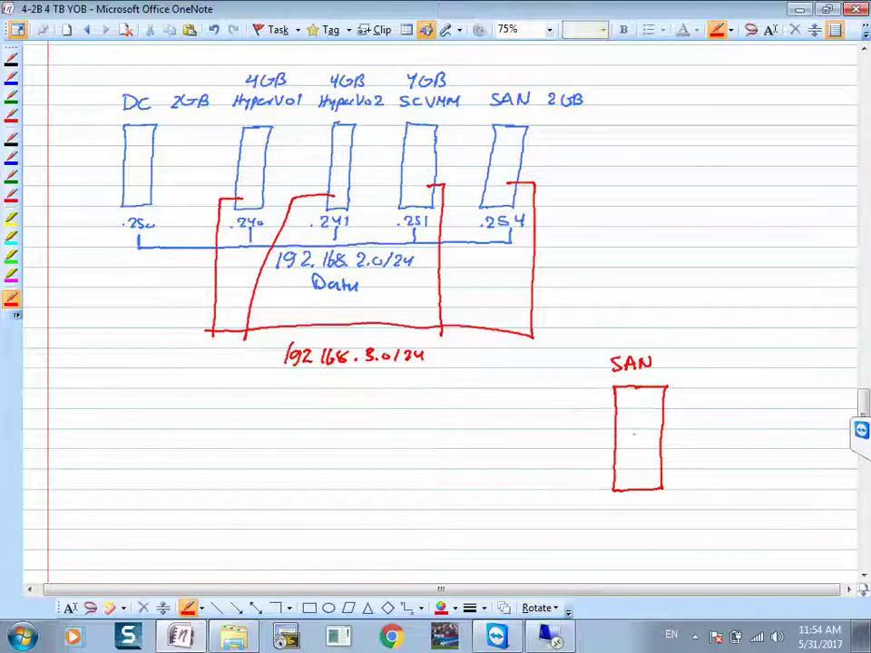
mouse_move(625, 426)
mouse_down()
mouse_move(650, 441)
mouse_move(626, 428)
mouse_move(649, 434)
mouse_move(649, 459)
mouse_move(624, 467)
mouse_up()
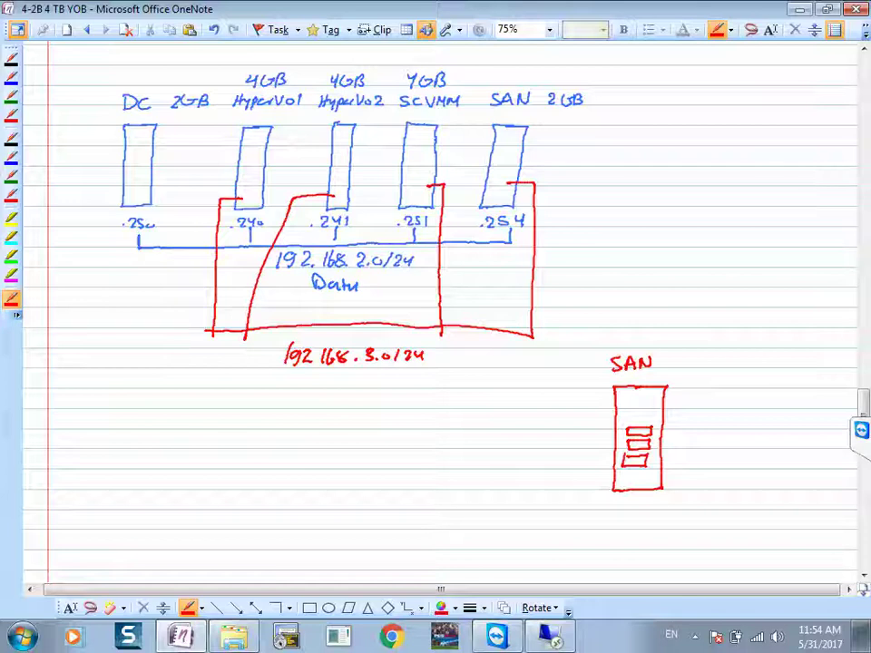
mouse_move(653, 427)
mouse_down()
mouse_move(675, 457)
mouse_move(653, 470)
mouse_up()
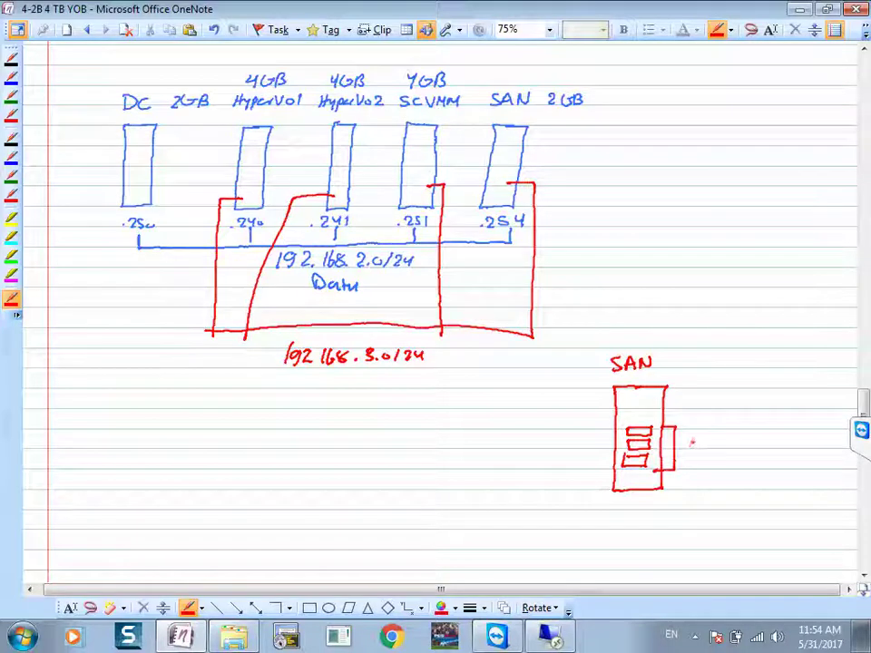
mouse_move(690, 441)
mouse_down()
mouse_move(694, 451)
mouse_move(752, 450)
mouse_up()
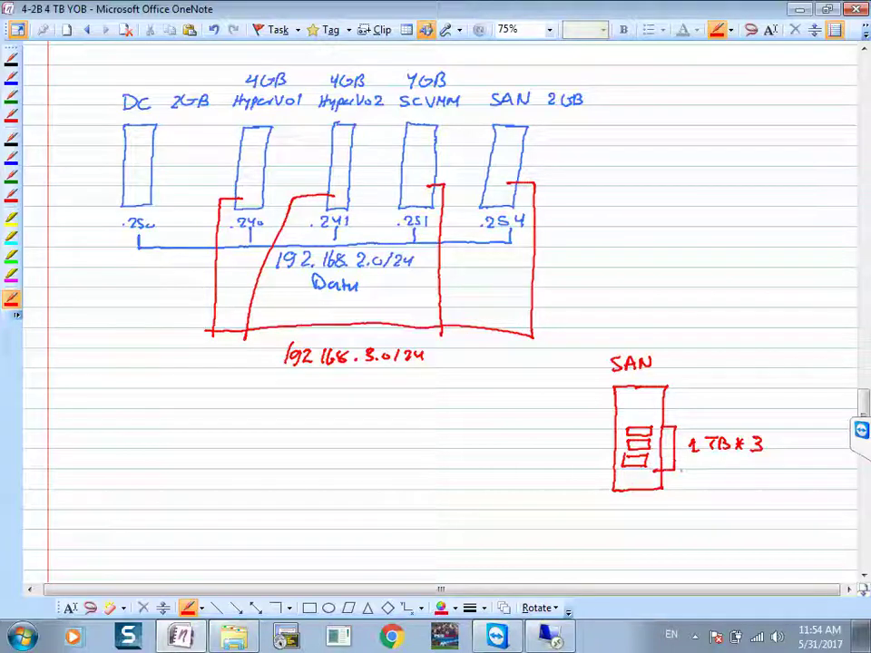
click(455, 607)
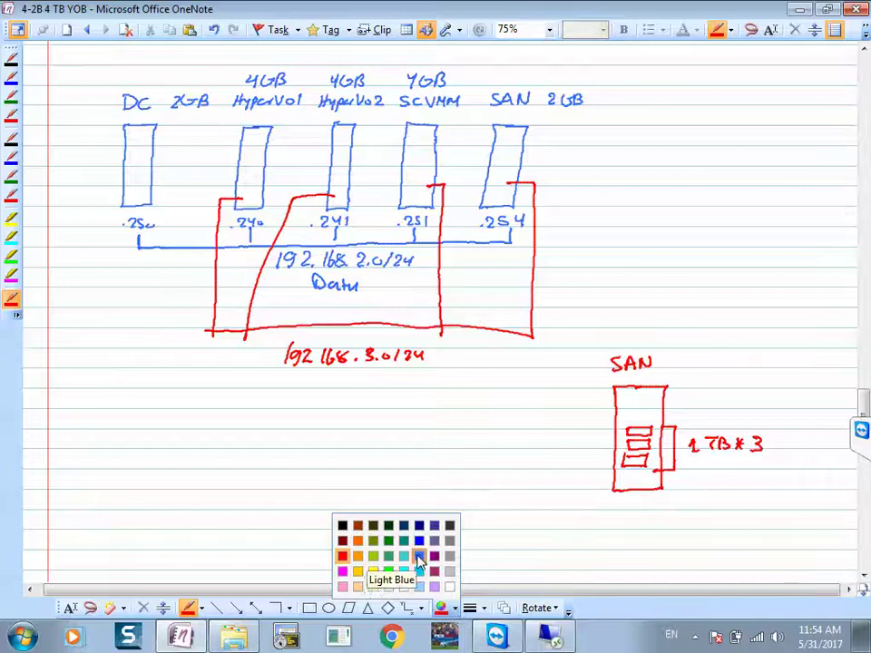
click(417, 559)
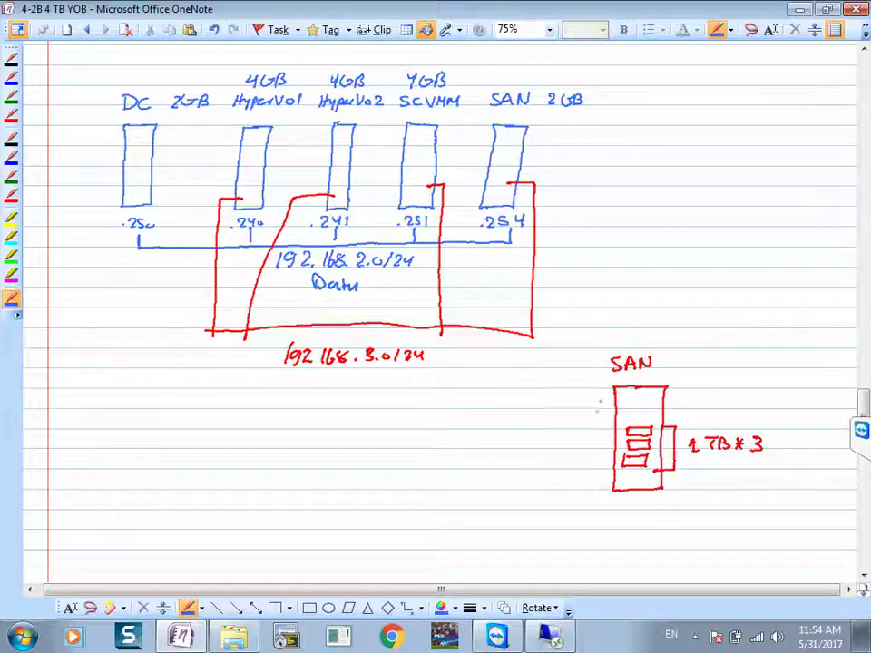
mouse_move(596, 420)
mouse_down()
mouse_move(682, 415)
mouse_move(587, 471)
mouse_move(626, 479)
mouse_move(680, 476)
mouse_move(682, 417)
mouse_up()
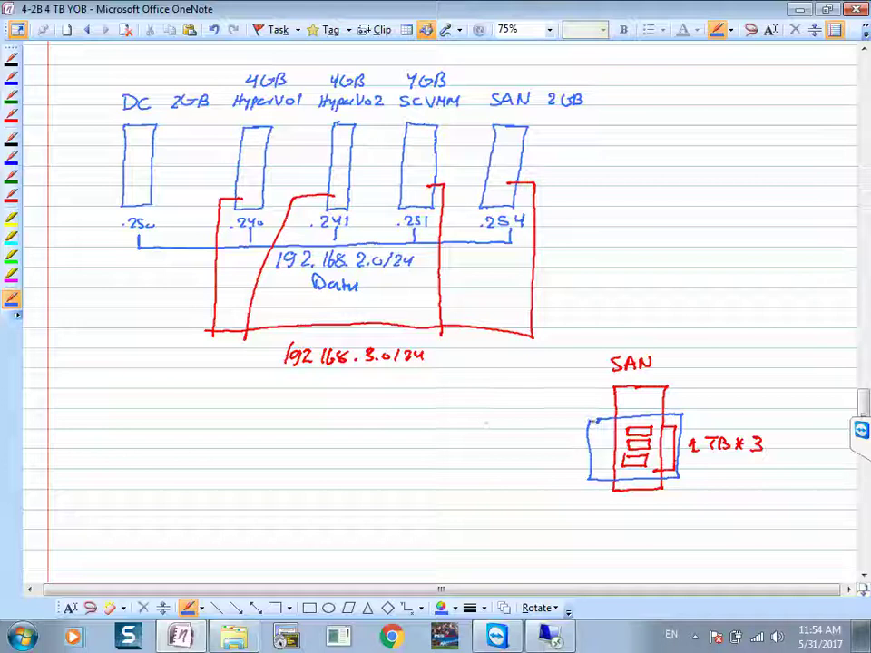
Step: Write 'LUN: Logical Unit' leading to a 3TB storage pool, and spell out iSCSI
mouse_move(421, 423)
mouse_down()
mouse_move(515, 431)
mouse_move(534, 419)
mouse_move(544, 431)
mouse_move(557, 422)
mouse_up()
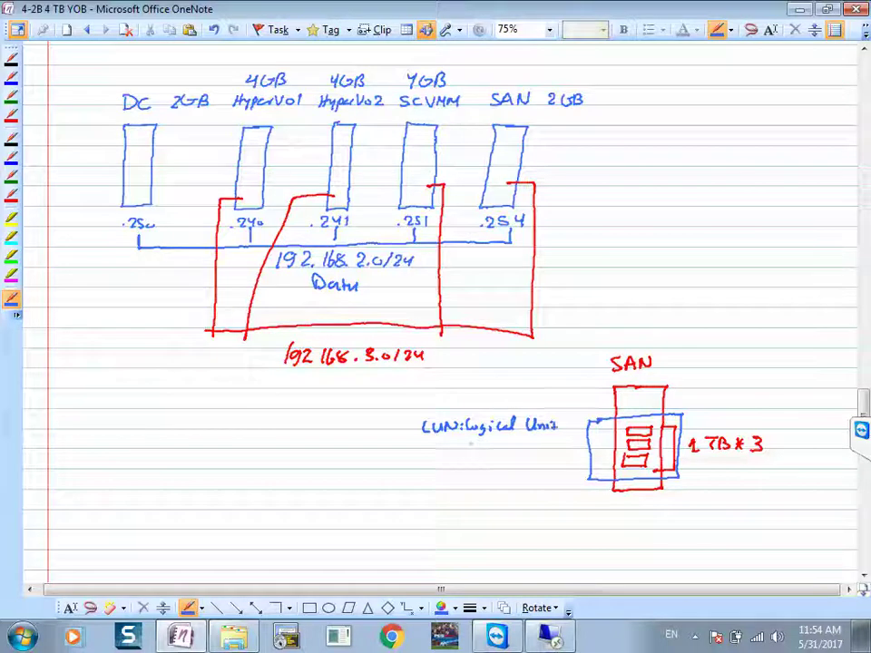
mouse_move(470, 449)
mouse_down()
mouse_move(473, 439)
mouse_move(490, 448)
mouse_move(520, 442)
mouse_move(539, 459)
mouse_up()
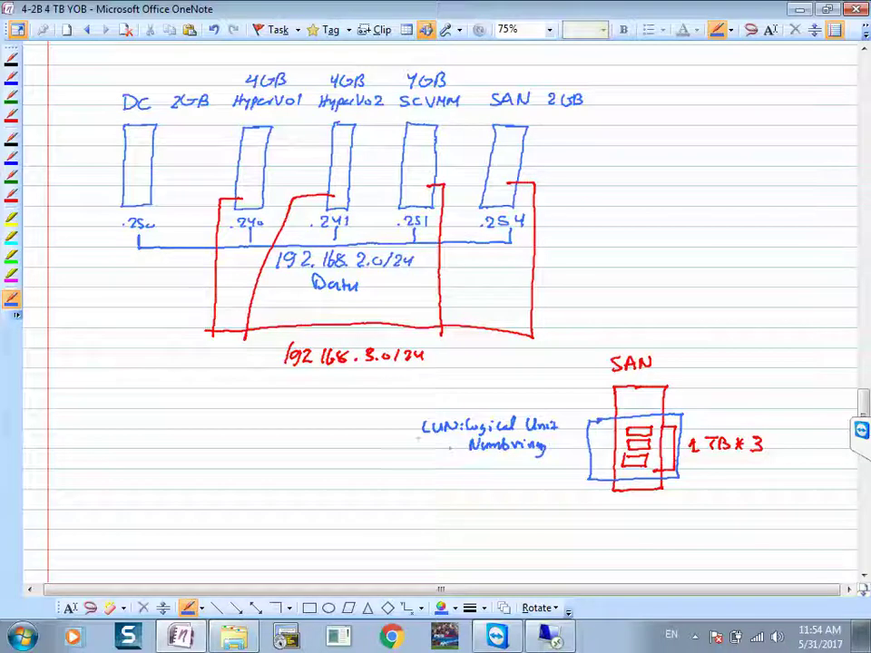
mouse_move(420, 465)
mouse_down()
mouse_move(505, 472)
mouse_move(526, 465)
mouse_up()
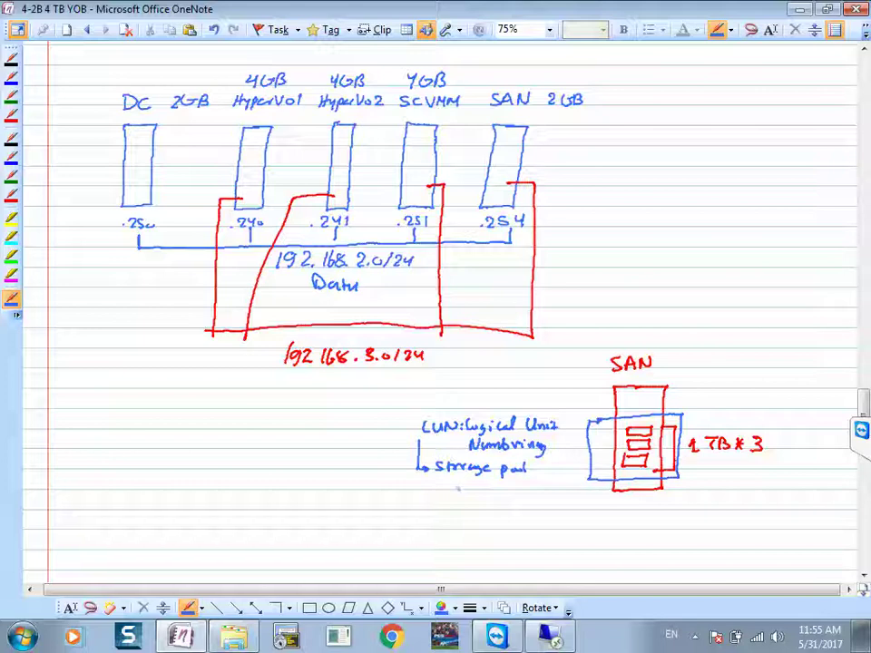
mouse_move(447, 482)
mouse_down()
mouse_move(447, 490)
mouse_move(473, 492)
mouse_up()
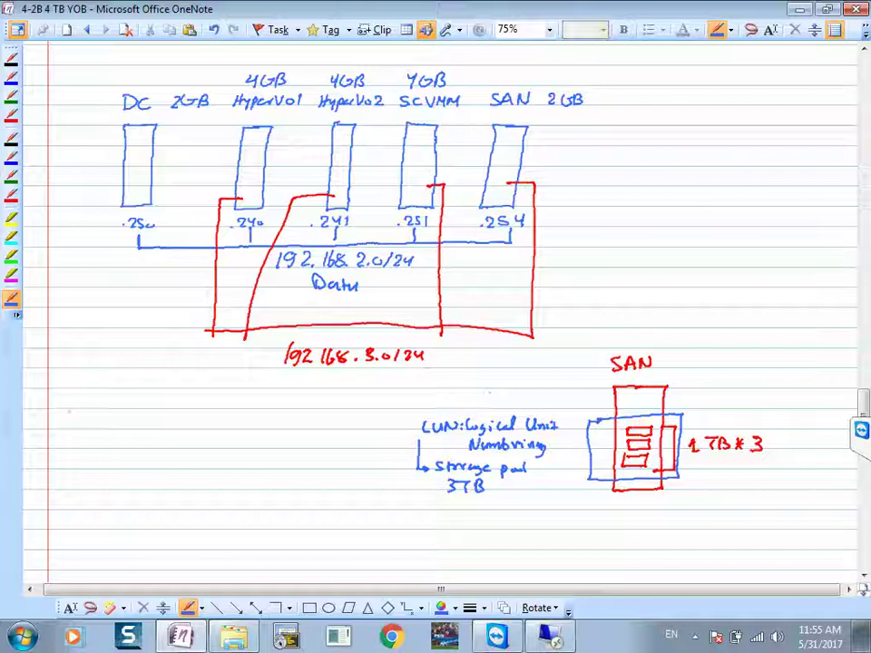
mouse_move(106, 397)
mouse_down()
mouse_move(91, 408)
mouse_move(138, 410)
mouse_move(88, 432)
mouse_move(201, 417)
mouse_move(220, 420)
mouse_move(220, 430)
mouse_up()
drag(224, 425, 383, 426)
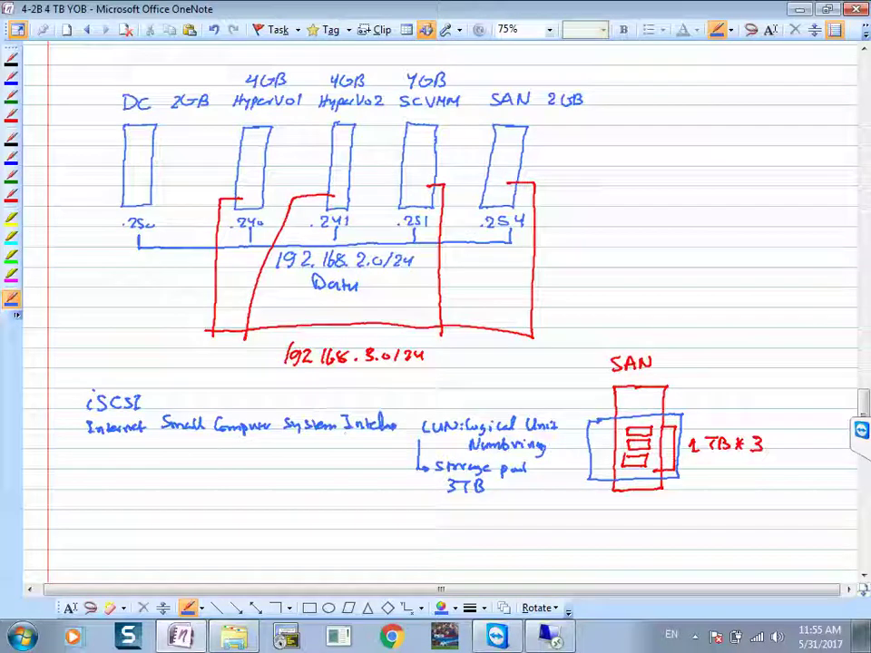
Step: In green, label the Hyper-V hosts 'iSCSI Initiator' and the SAN 'iSCSI Target'
click(450, 609)
click(390, 542)
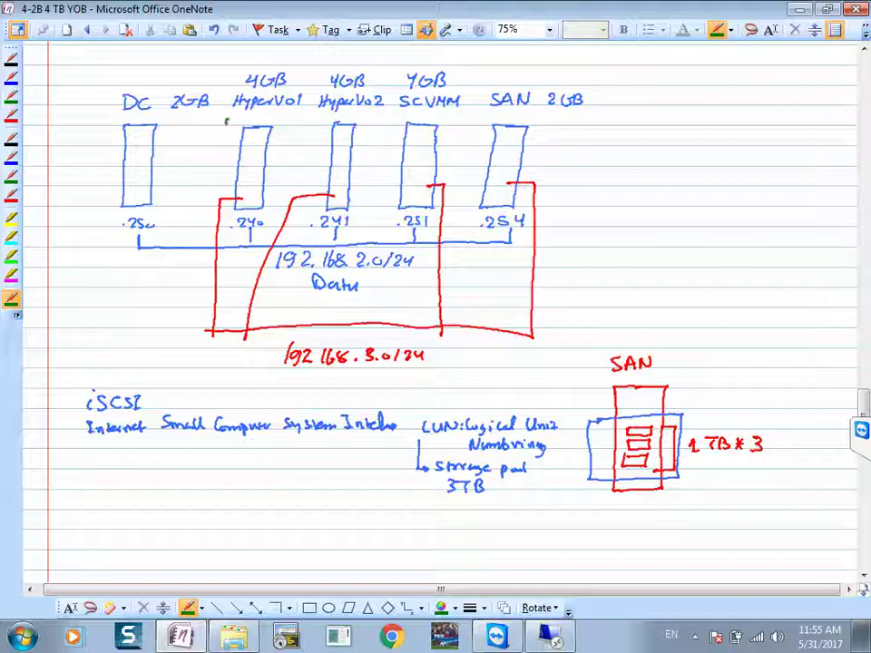
mouse_move(243, 115)
mouse_down()
mouse_move(238, 124)
mouse_move(405, 114)
mouse_up()
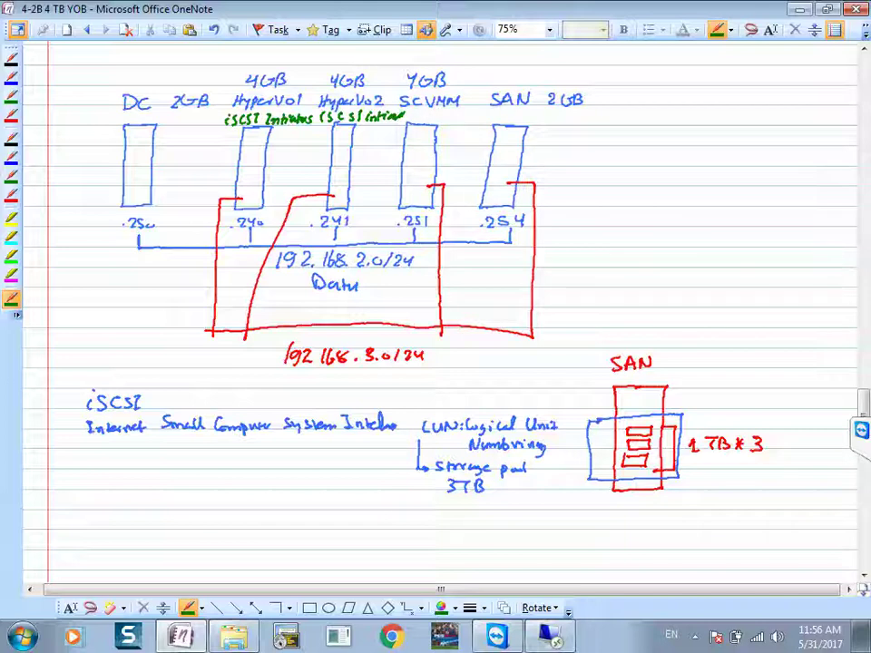
drag(506, 114, 587, 123)
drag(591, 113, 592, 122)
drag(588, 116, 595, 116)
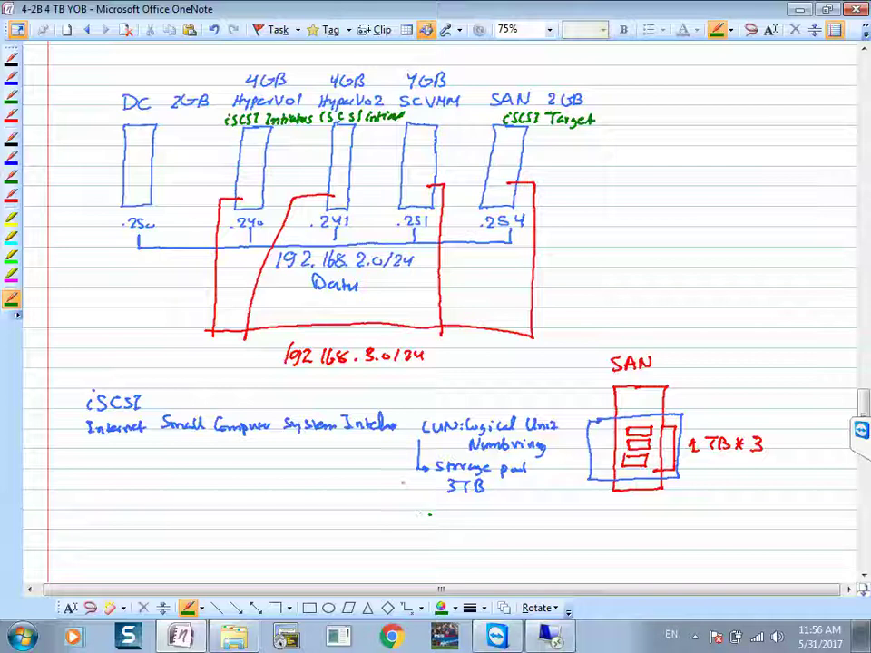
Step: Number steps 1 (3TB) and 2 (iSCSI Target), then return to Remote Desktop
mouse_move(425, 479)
mouse_down()
mouse_move(428, 510)
mouse_move(481, 526)
mouse_move(570, 523)
mouse_up()
drag(564, 520, 573, 520)
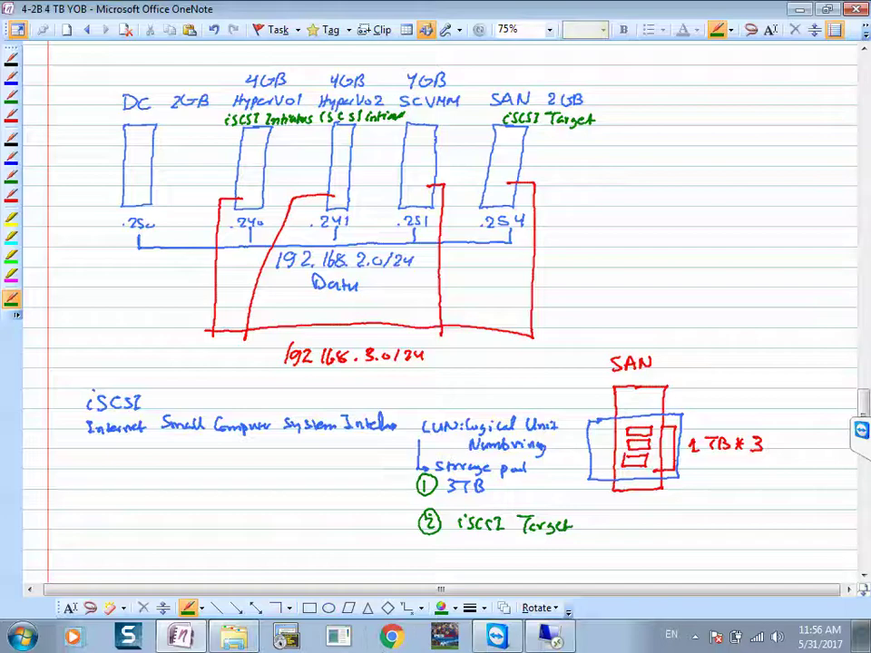
click(550, 636)
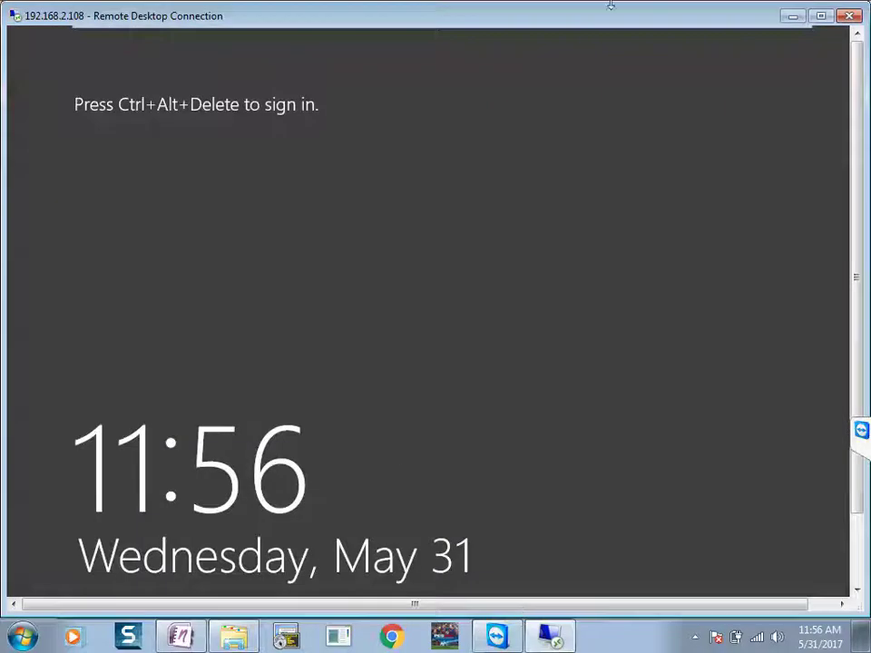
Step: Maximize the remote session and choose Other user on the SAN sign-in screen
click(819, 16)
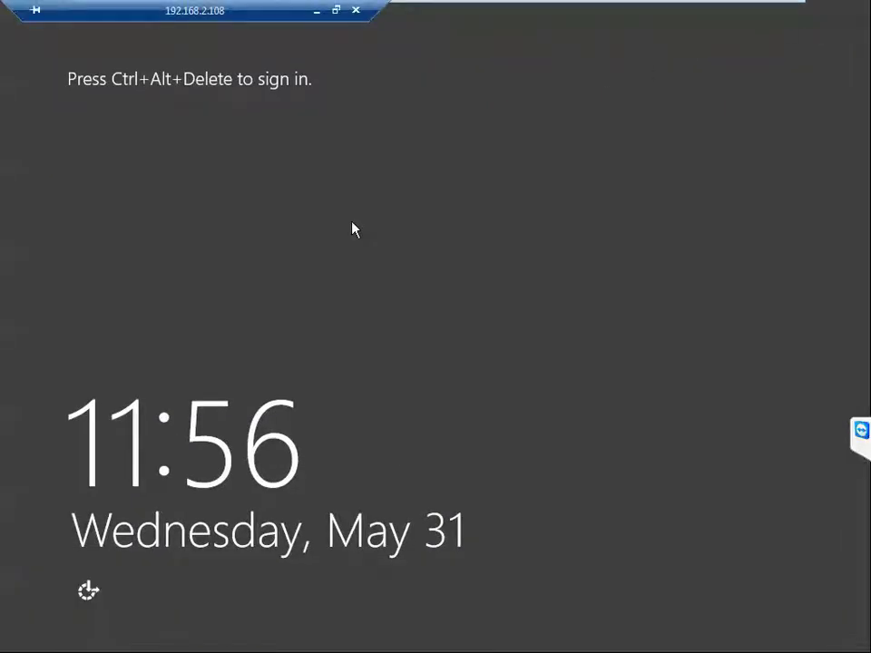
key(ctrl+alt+End)
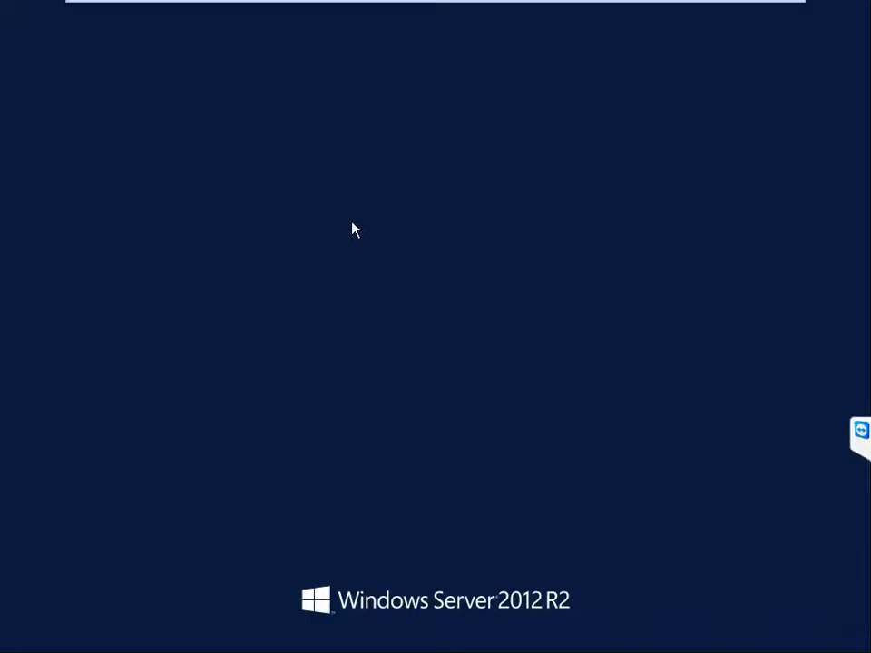
click(172, 169)
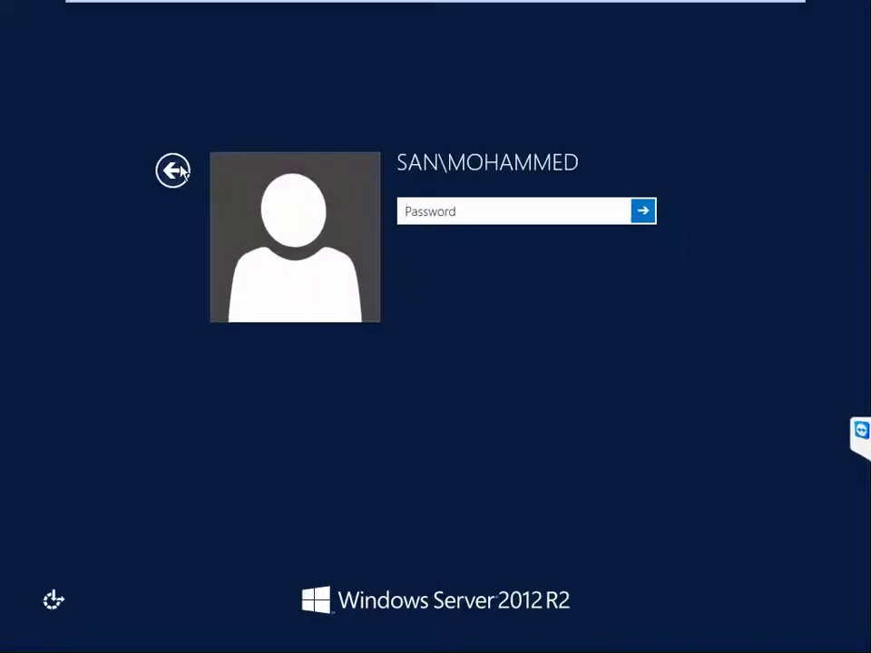
click(505, 253)
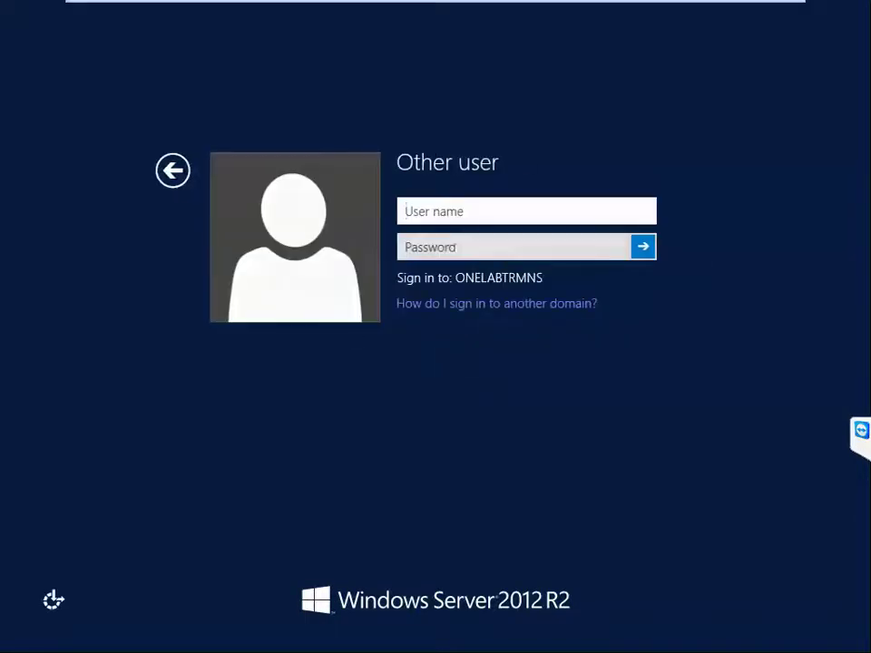
Step: Sign in with the domain account's username and password, then restore the window
text(onelabad)
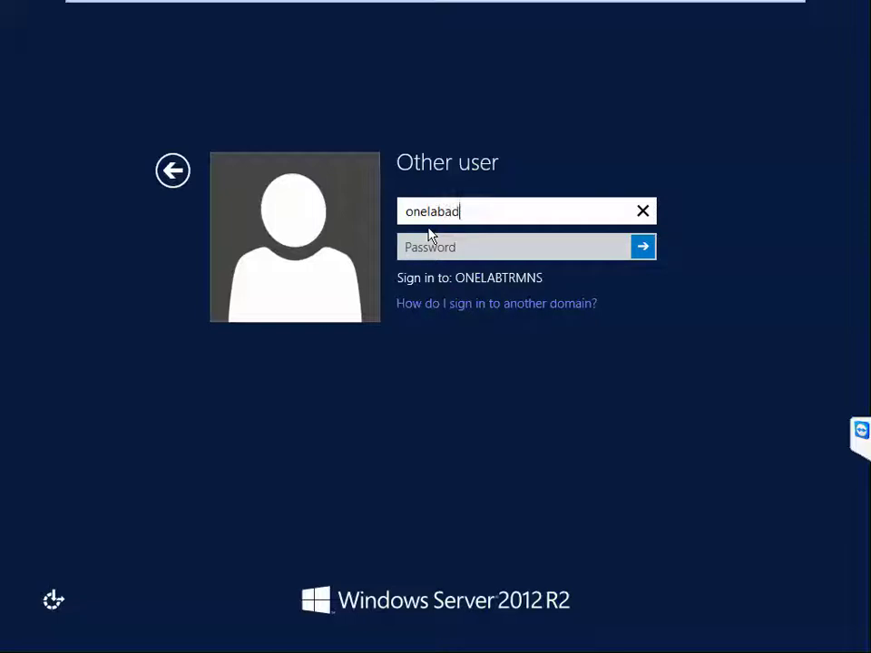
key(Tab)
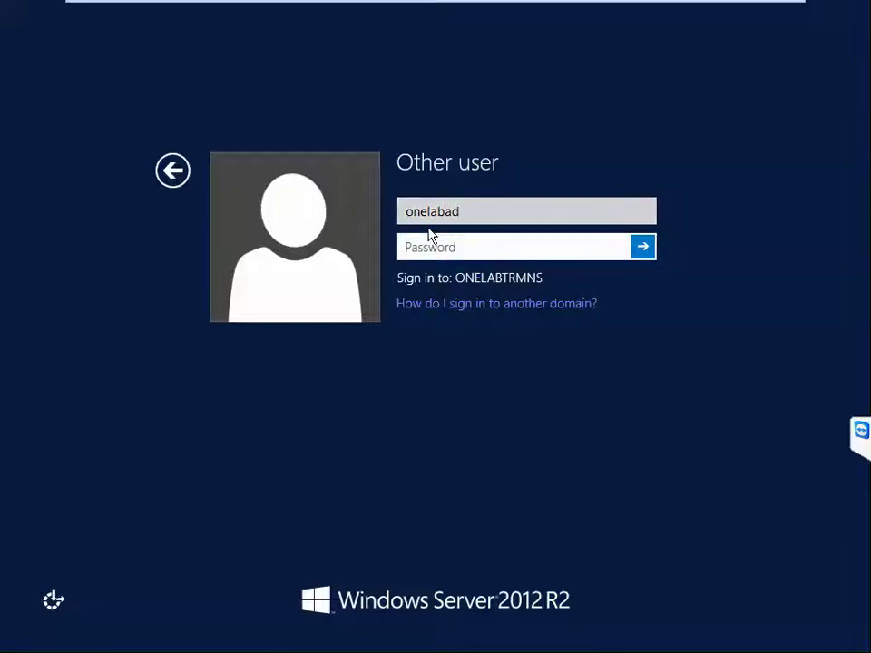
text(********)
key(Return)
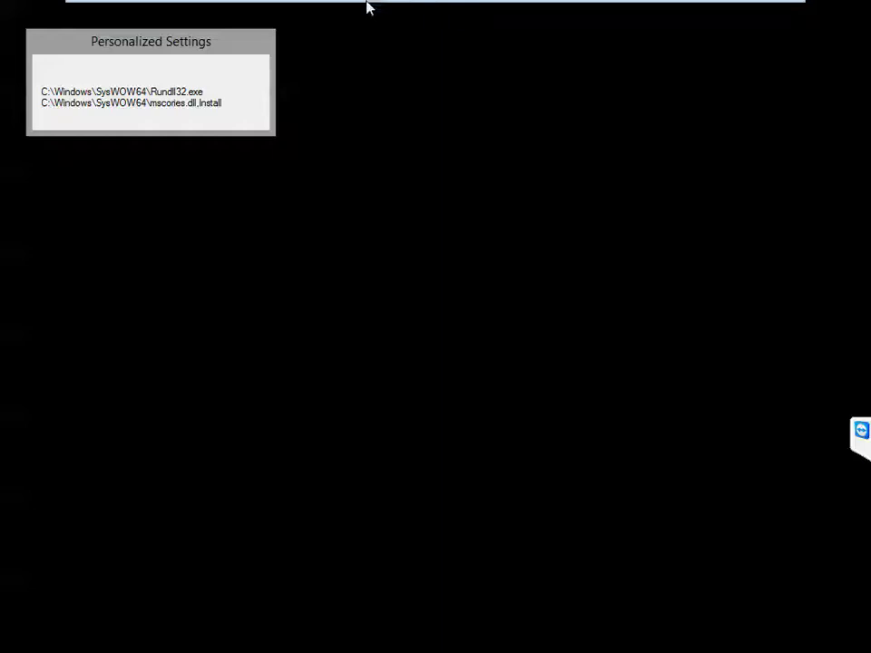
mouse_move(369, 8)
click(334, 10)
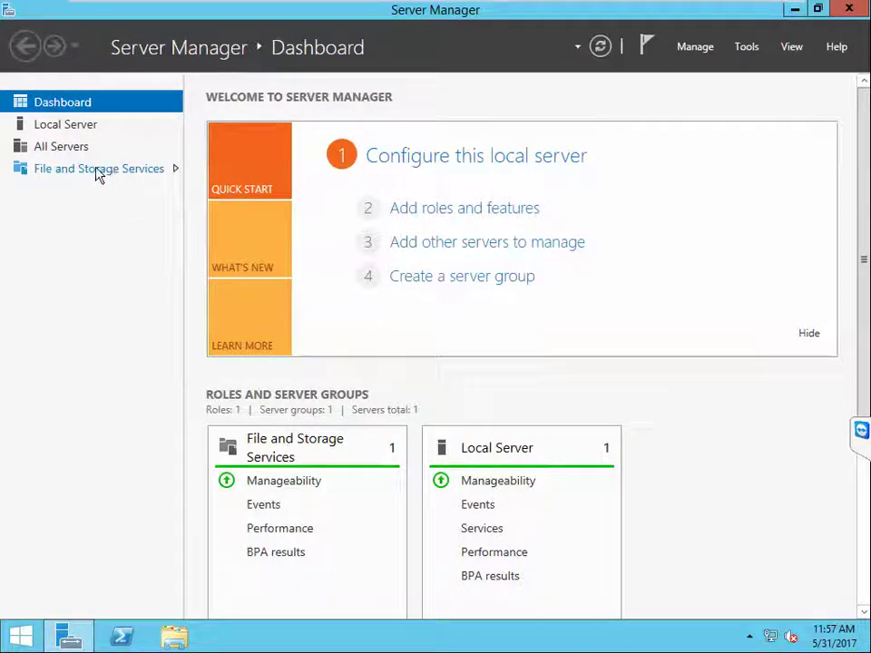
Step: Under File and Storage Services > Storage Pools, select Primordial and launch New Storage Pool
click(96, 170)
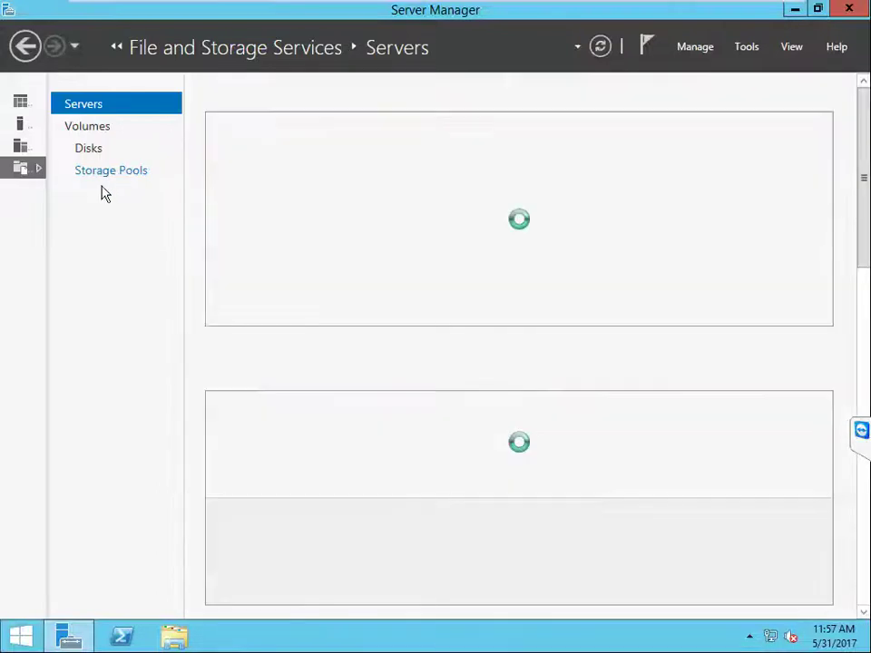
click(127, 173)
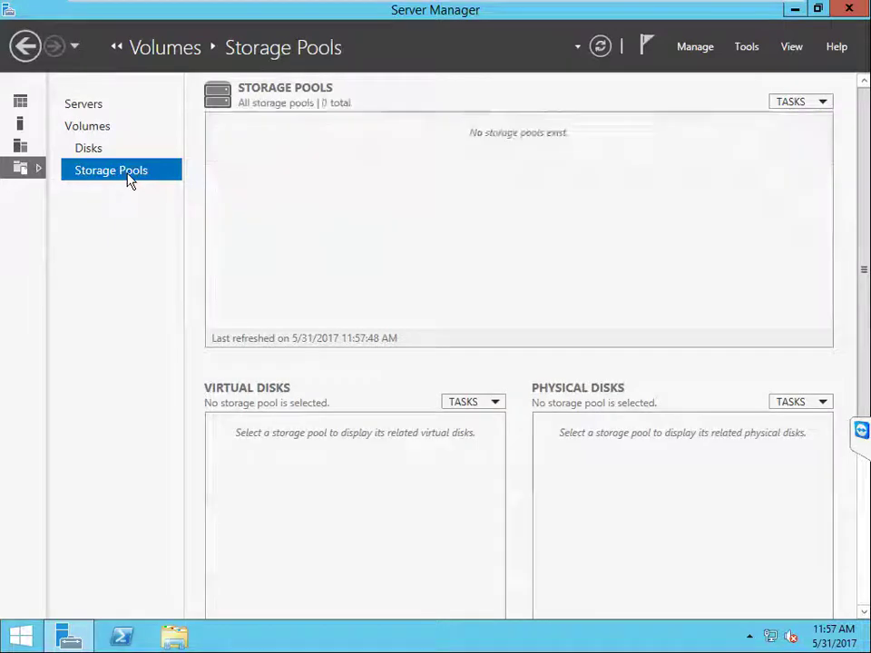
click(226, 219)
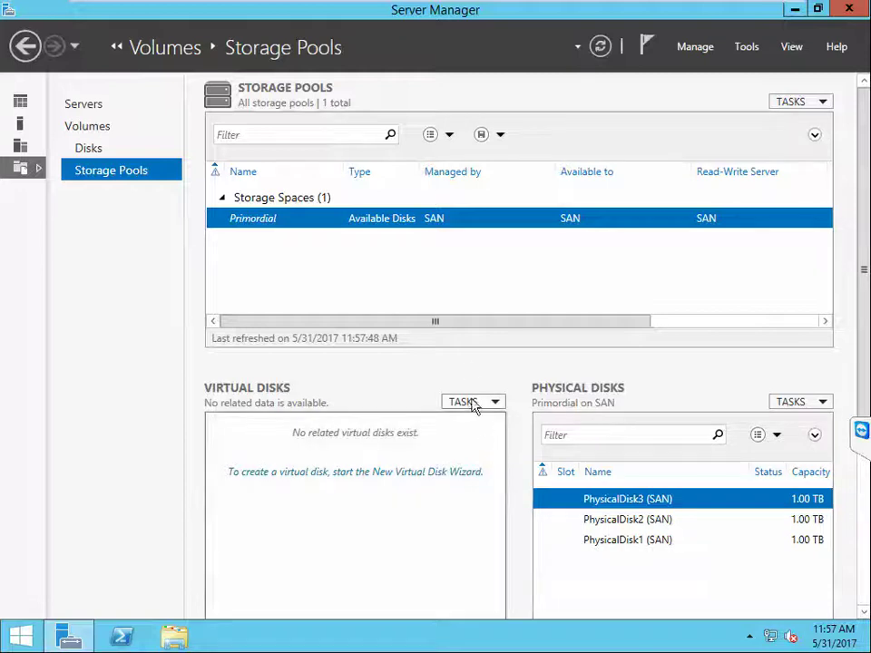
click(825, 108)
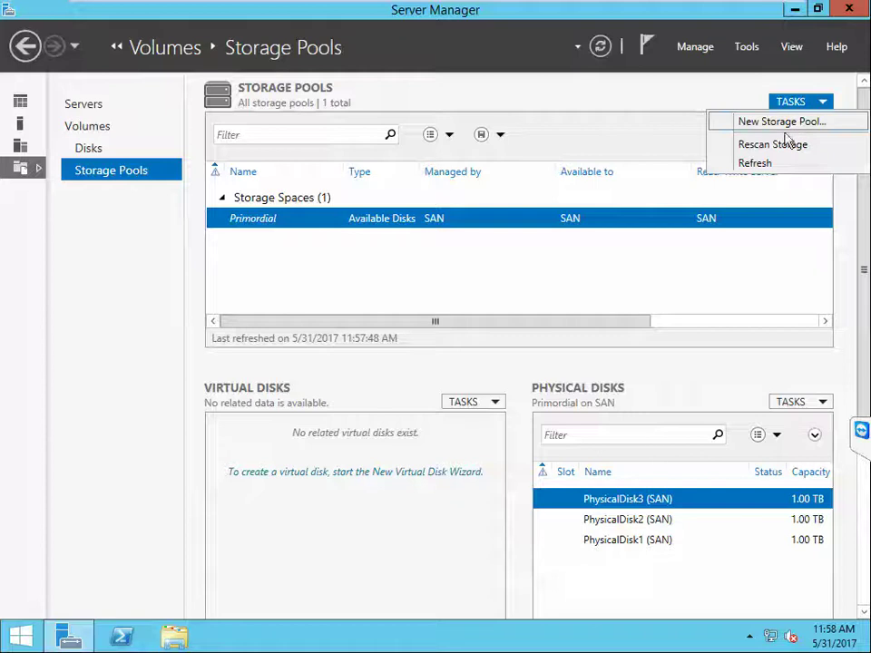
click(766, 123)
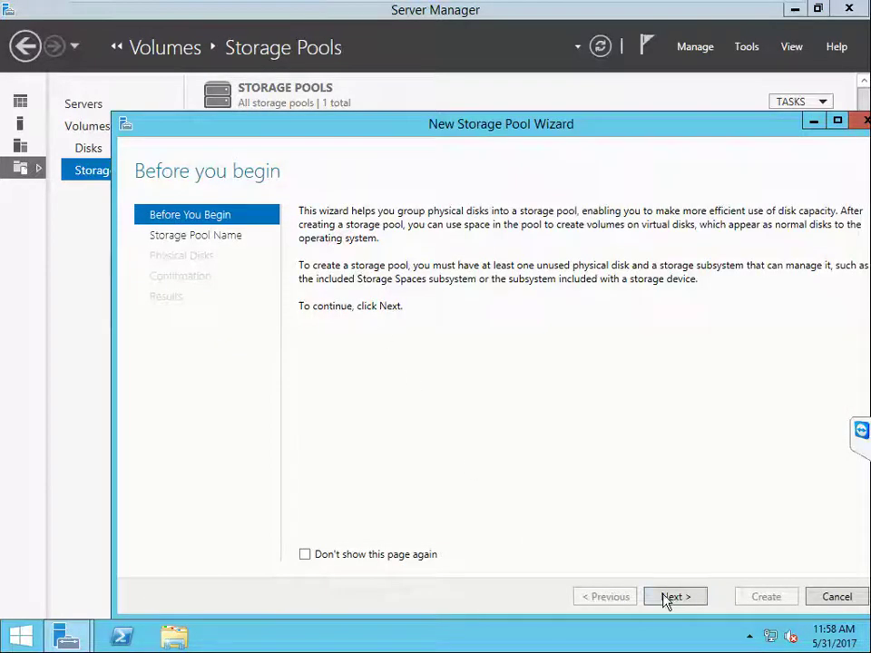
Step: Create storage pool CloudSP from PhysicalDisk1, PhysicalDisk2 and PhysicalDisk3, then close the wizard
click(667, 596)
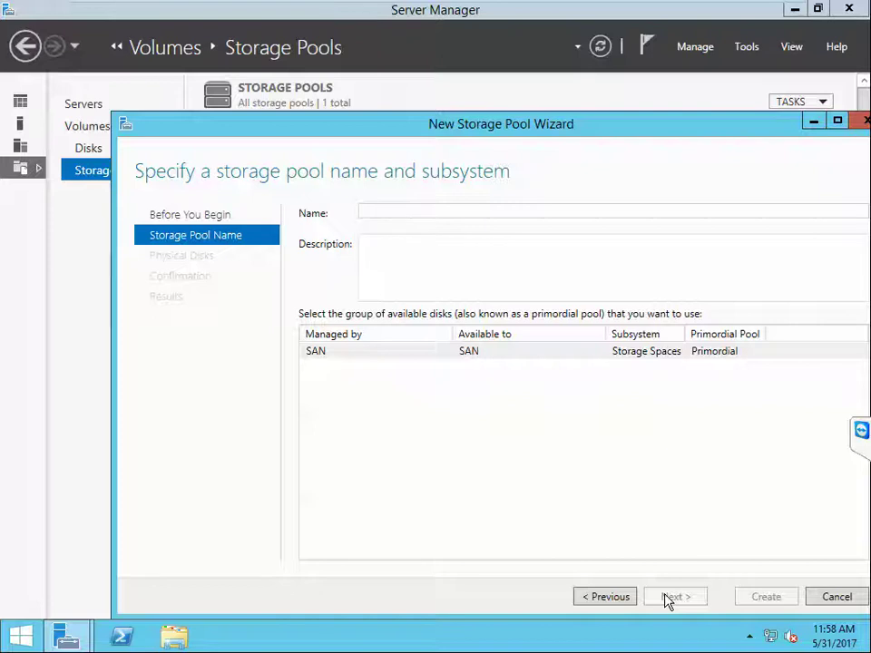
text(CloudSP)
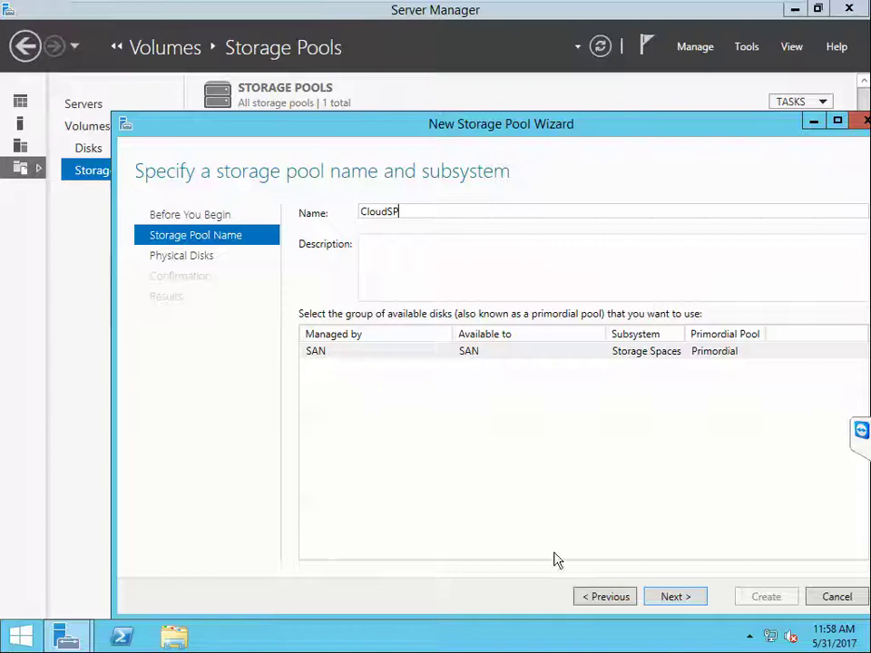
click(672, 604)
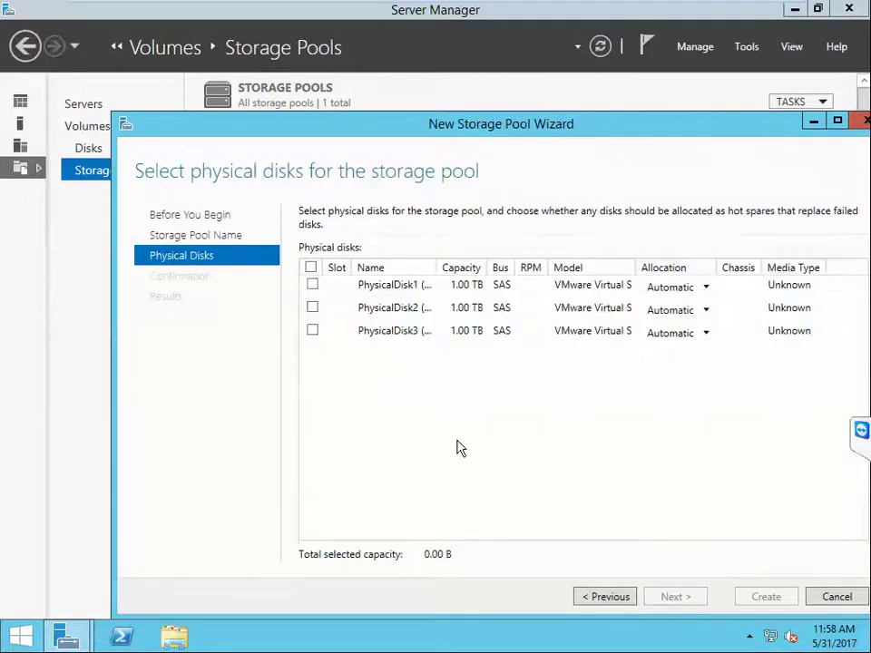
click(312, 285)
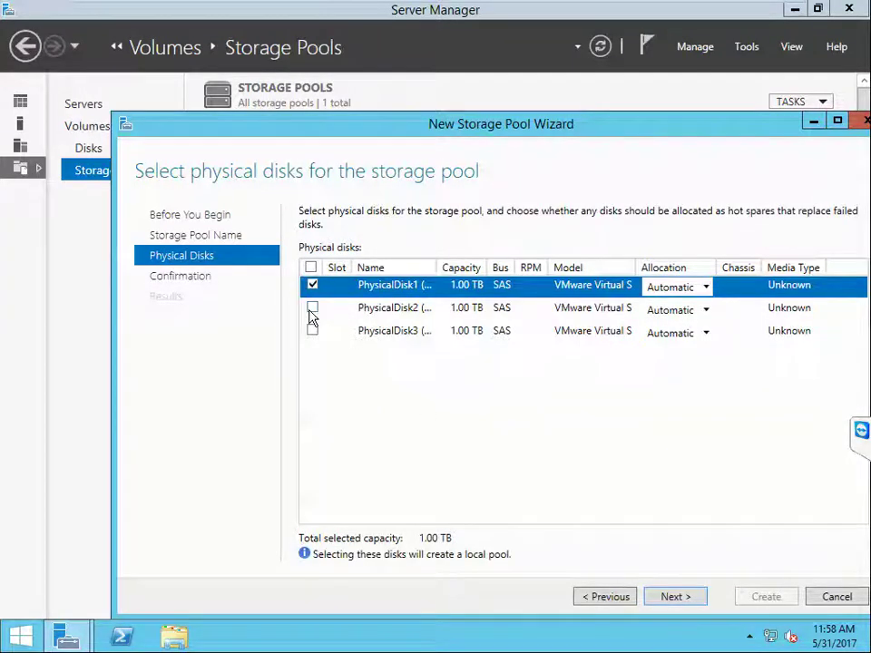
click(312, 308)
click(312, 331)
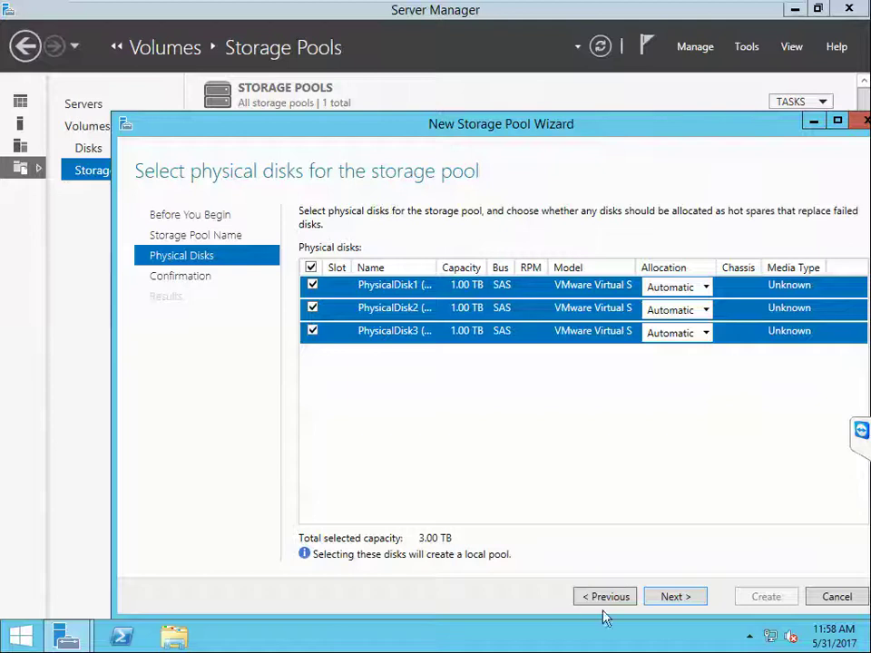
click(677, 598)
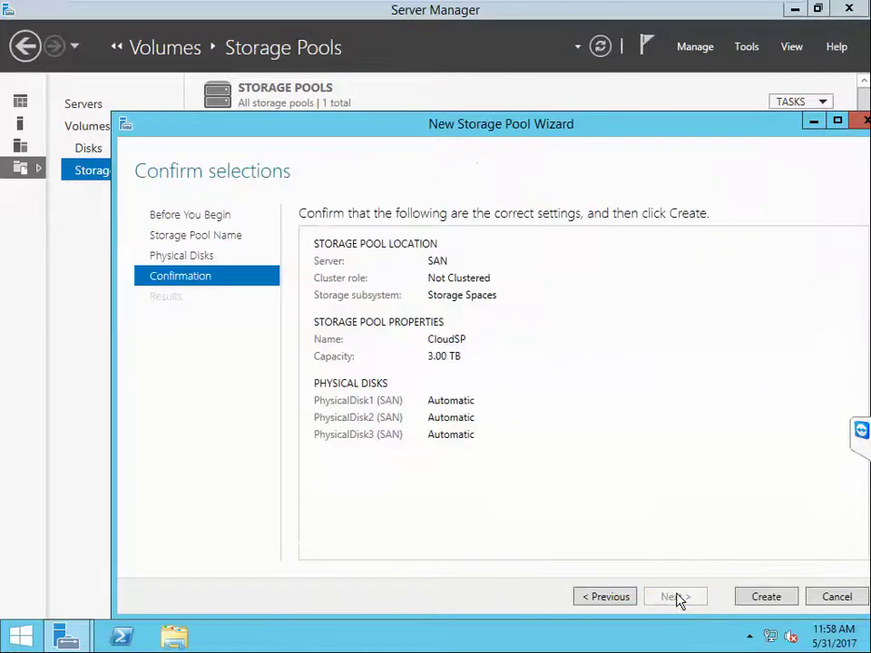
click(771, 603)
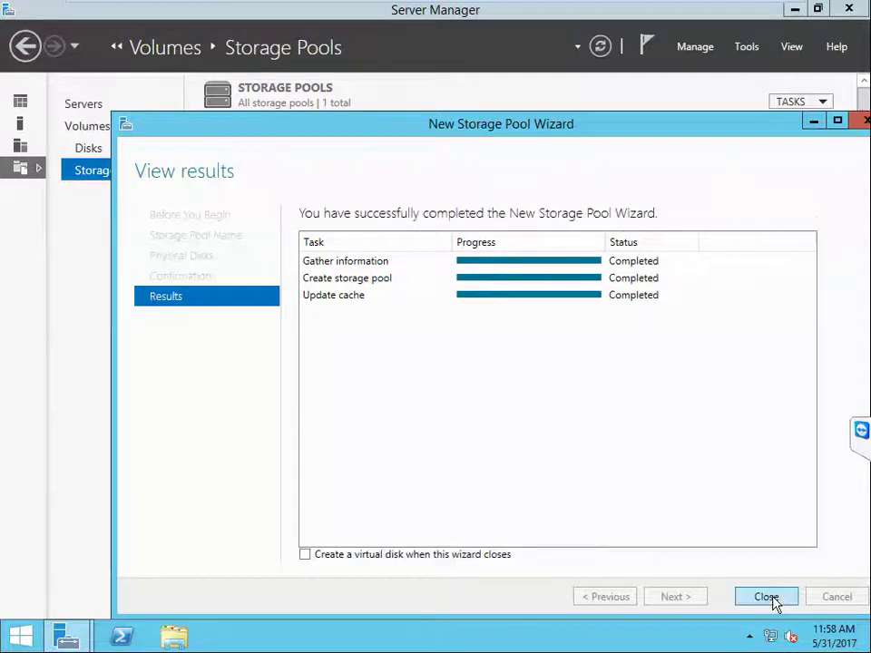
click(766, 598)
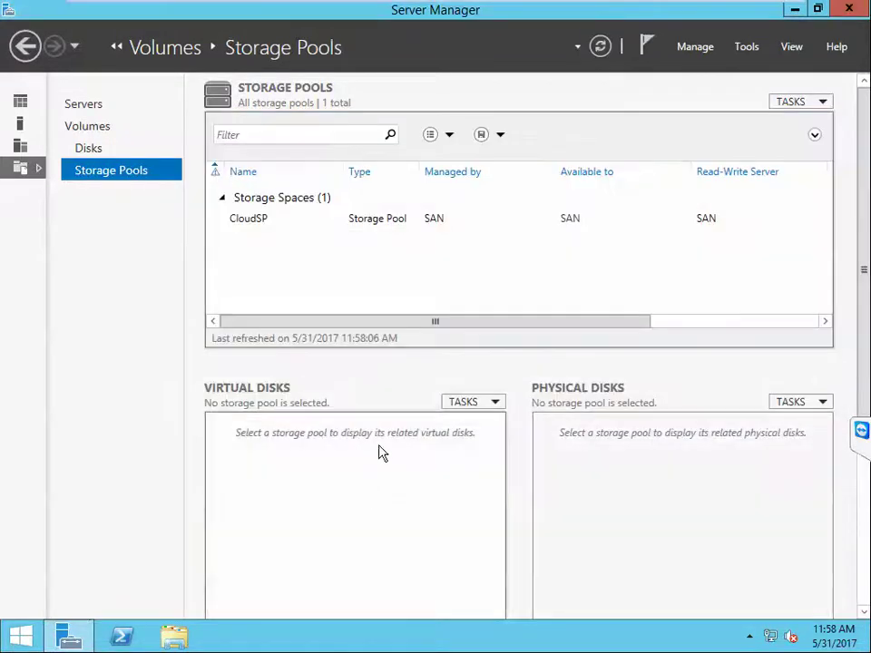
Step: Start a new virtual disk in the CloudSP pool and name it CloudVHD
click(495, 403)
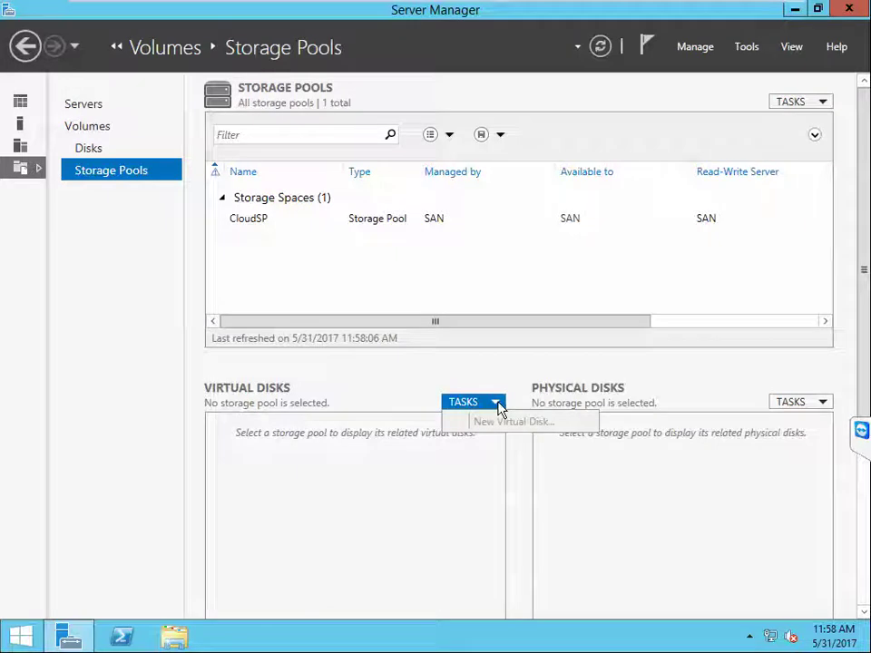
click(249, 222)
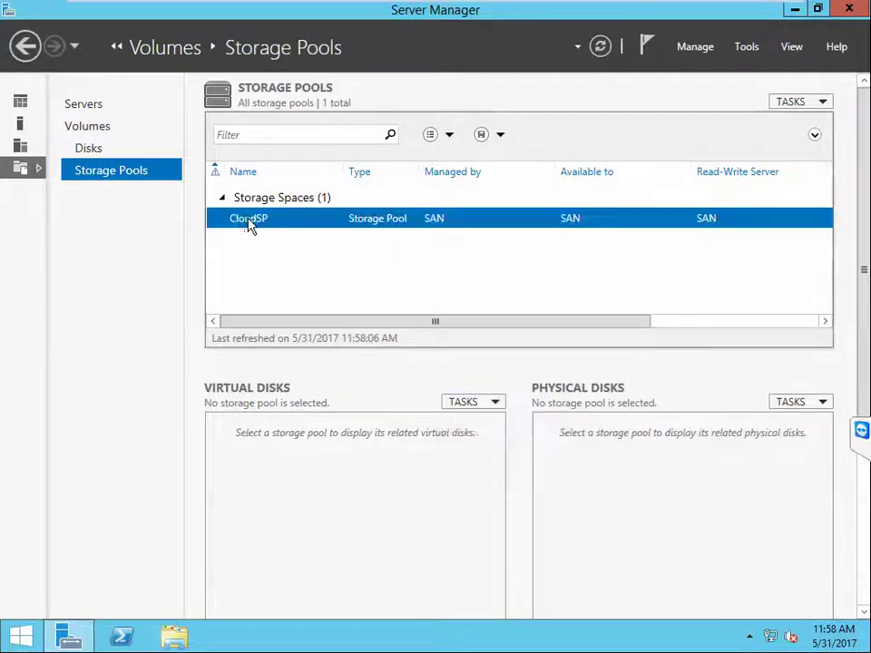
click(495, 403)
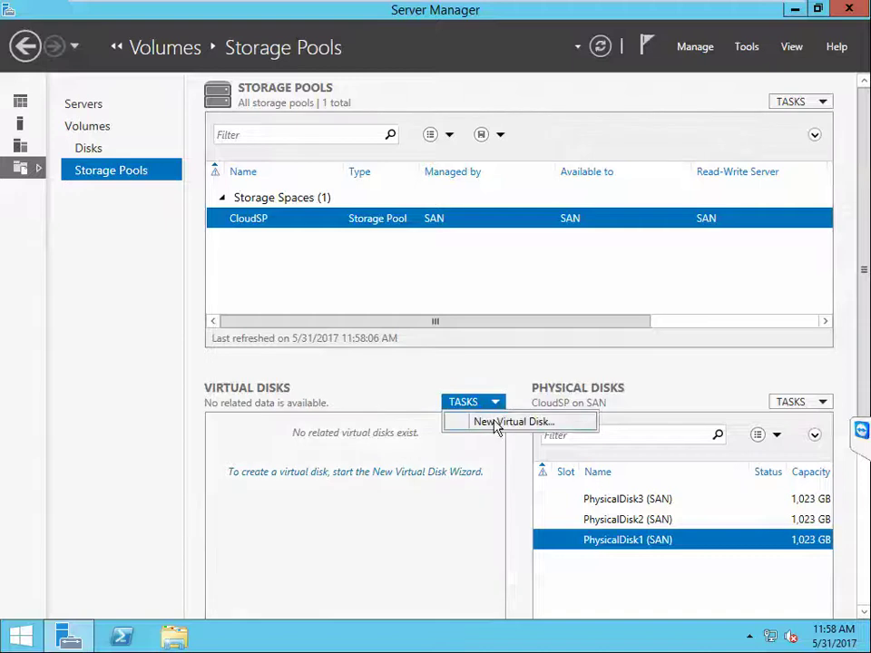
click(498, 422)
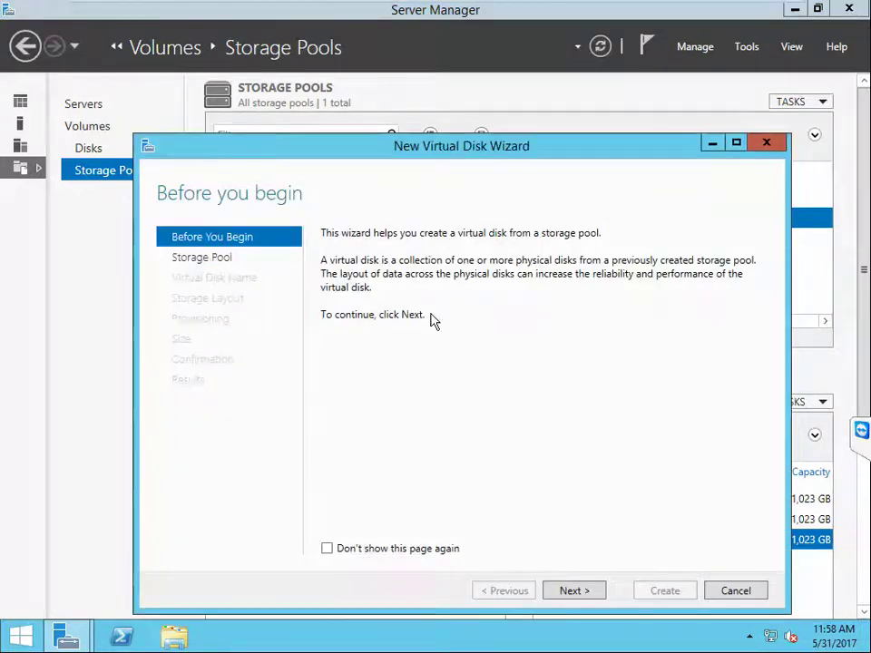
click(574, 592)
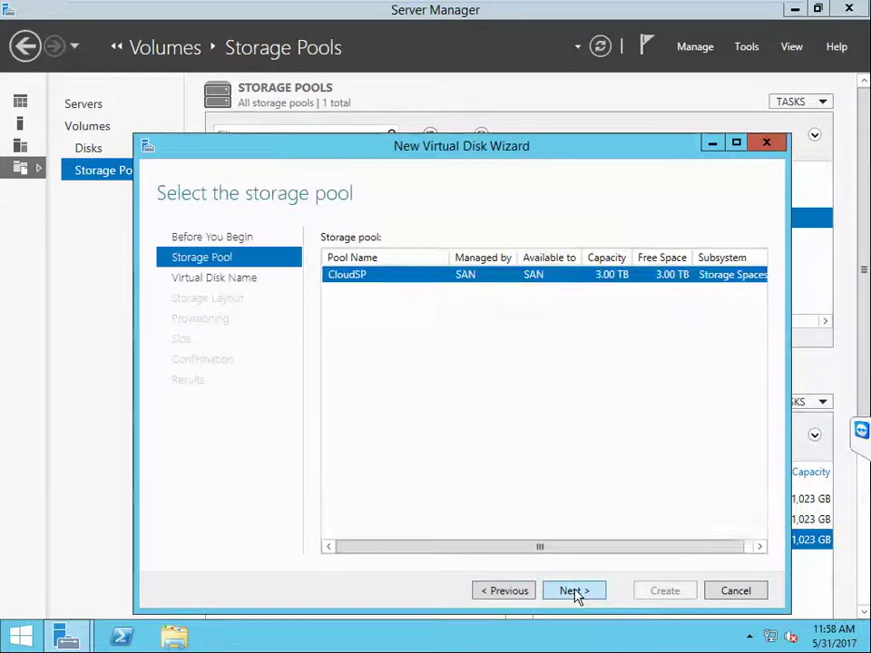
click(574, 592)
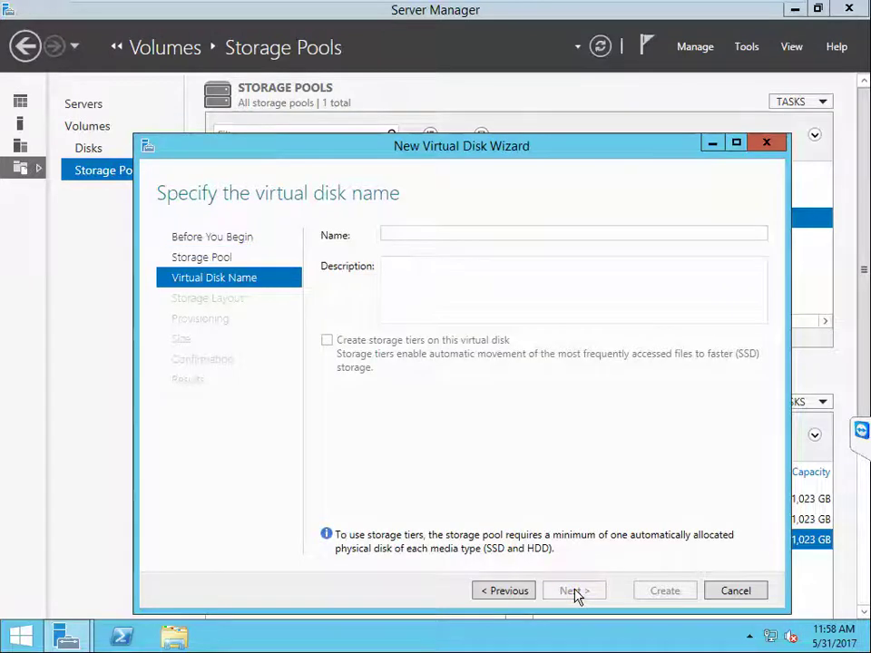
text(C)
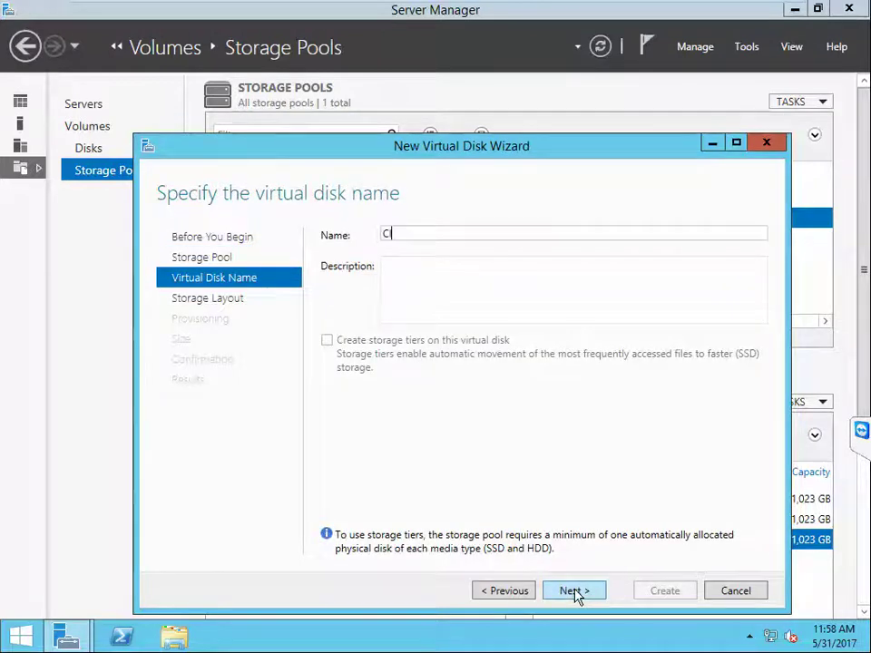
text(loudVHD)
click(585, 592)
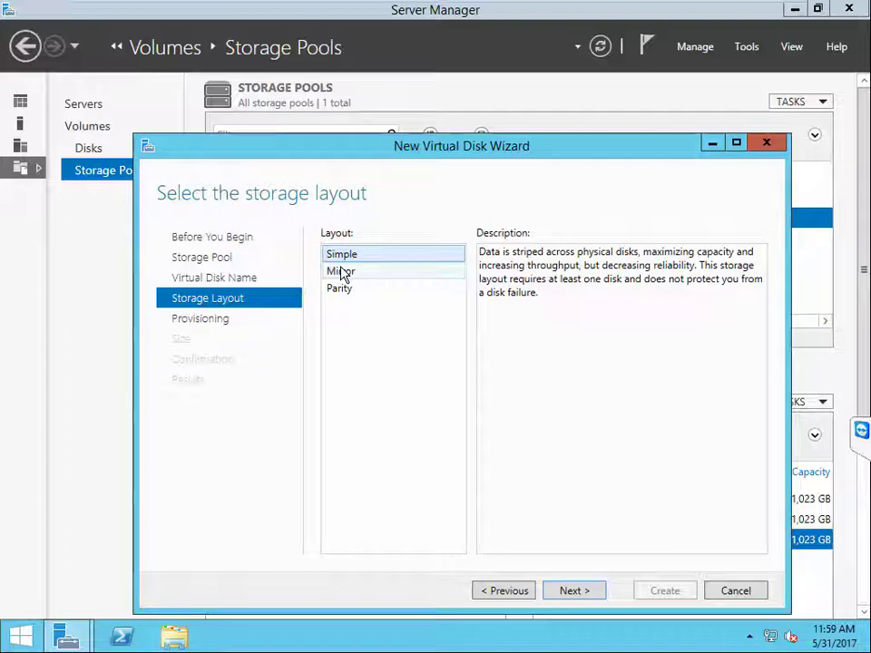
Step: Make CloudVHD a thin-provisioned parity disk of 3 TB, create it, and continue to volume creation
click(343, 289)
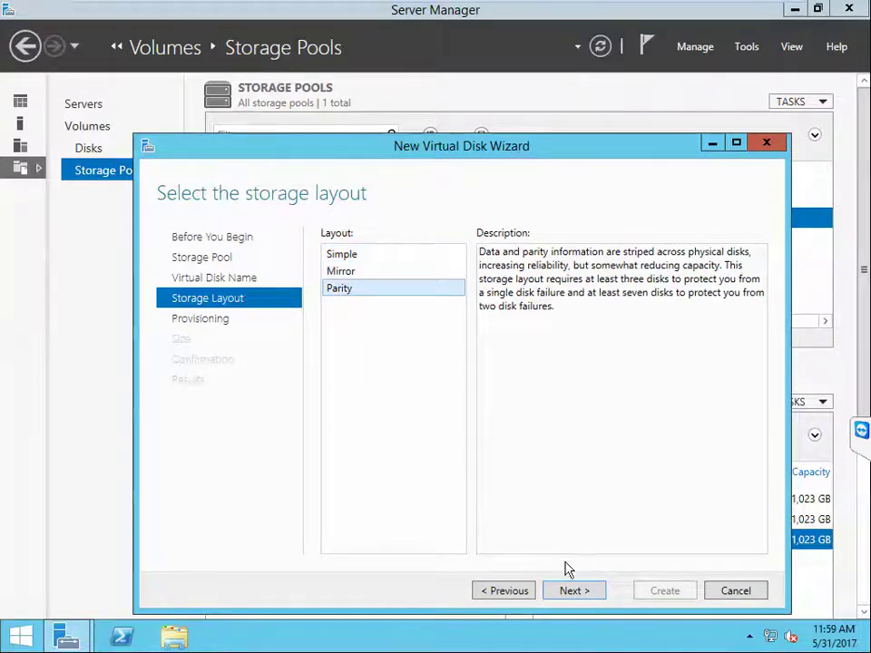
click(586, 594)
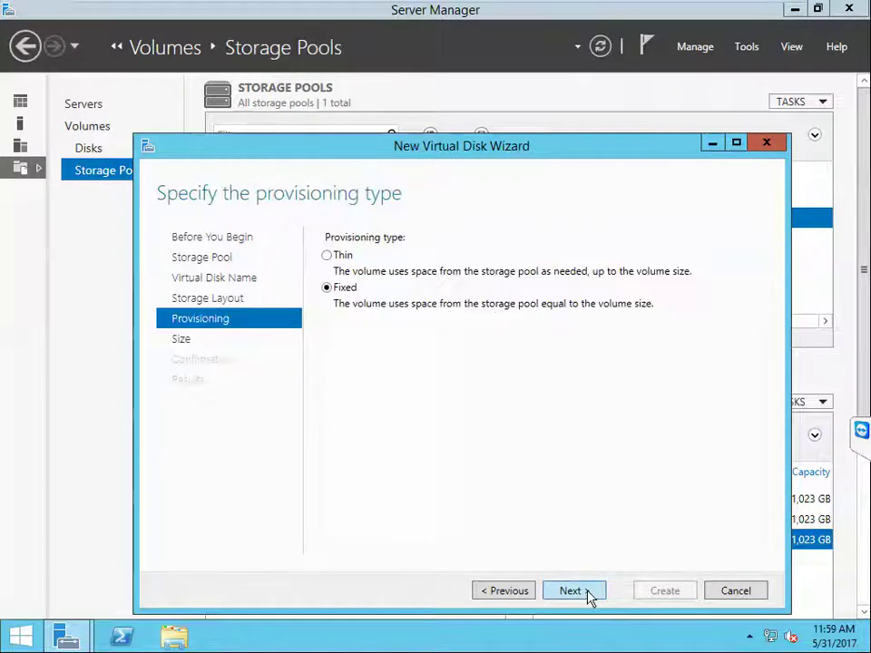
click(330, 256)
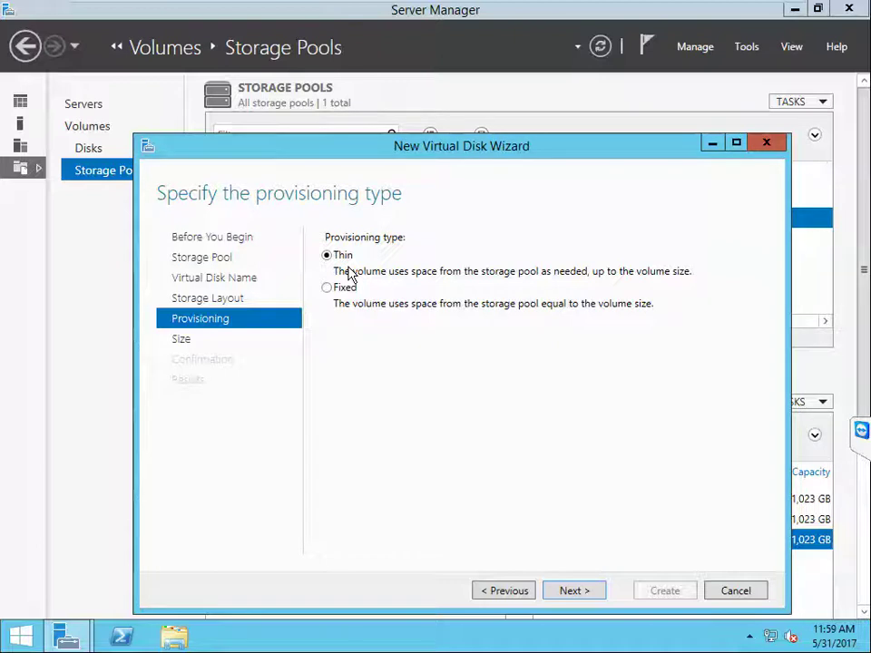
click(571, 595)
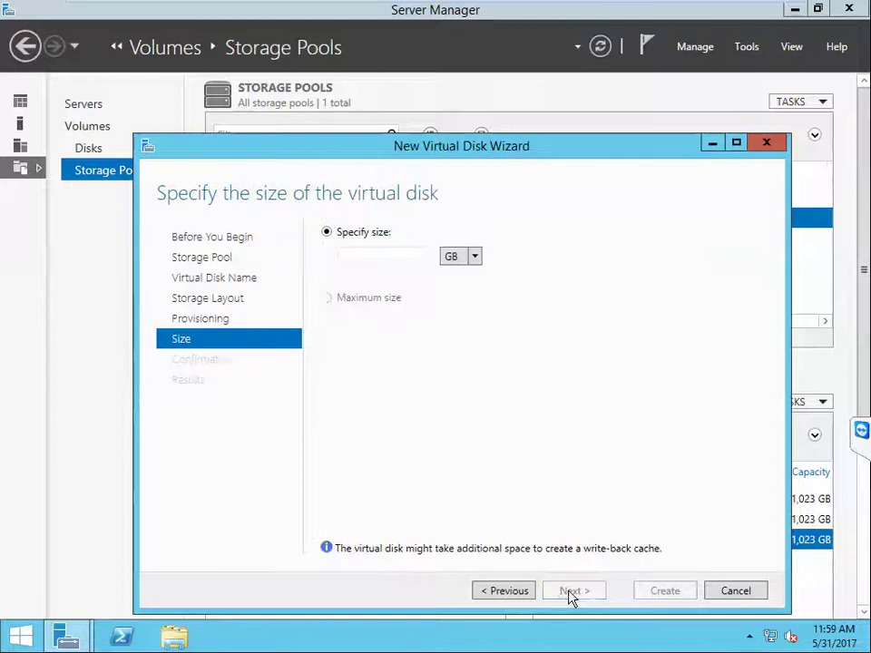
click(372, 256)
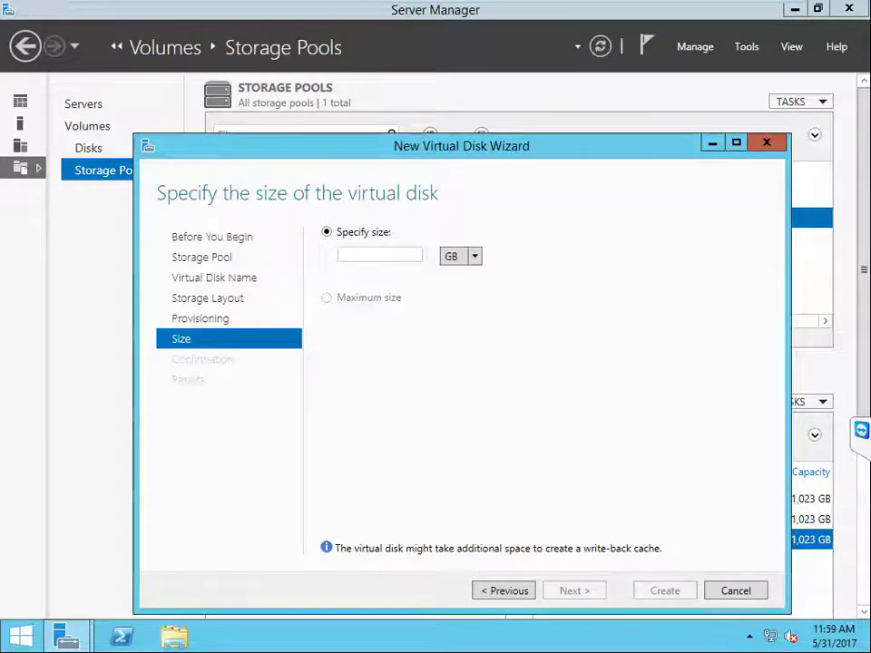
text(3)
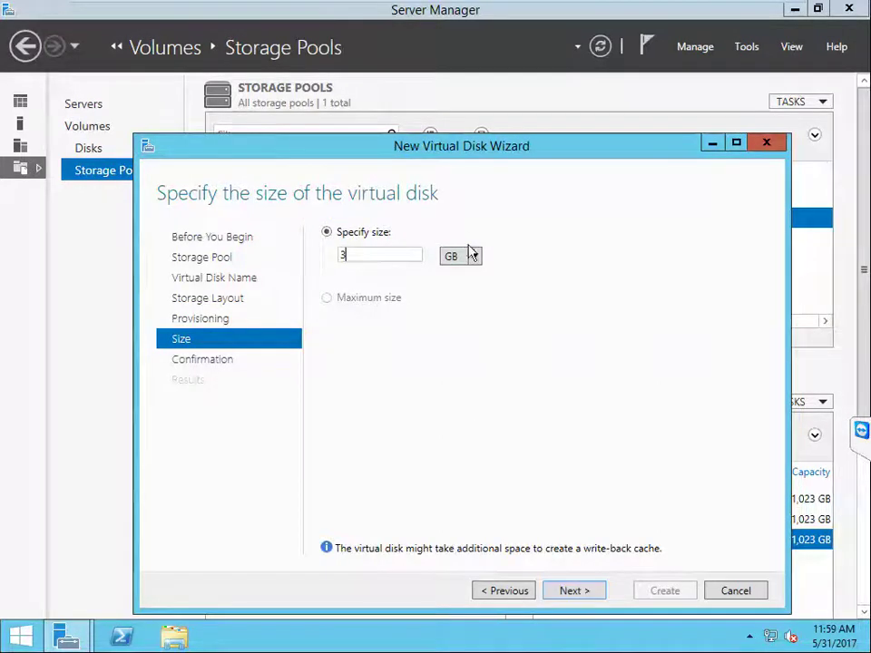
click(476, 257)
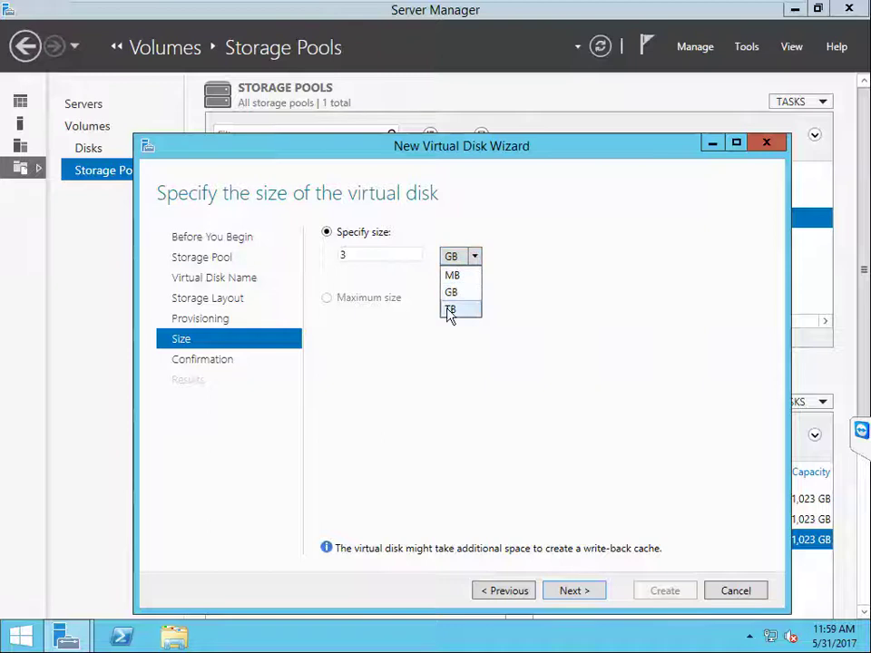
click(451, 308)
click(591, 595)
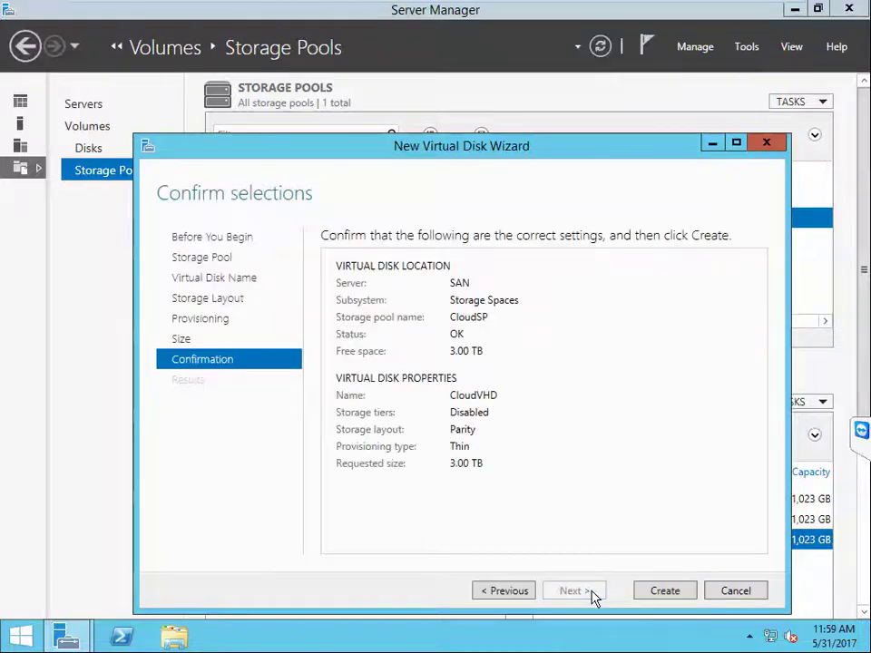
click(665, 591)
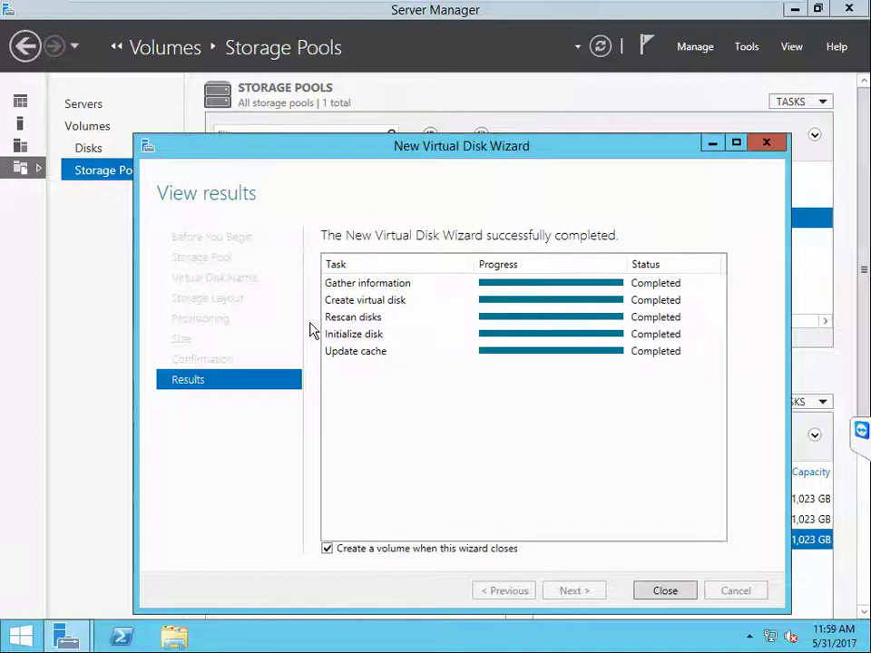
click(670, 597)
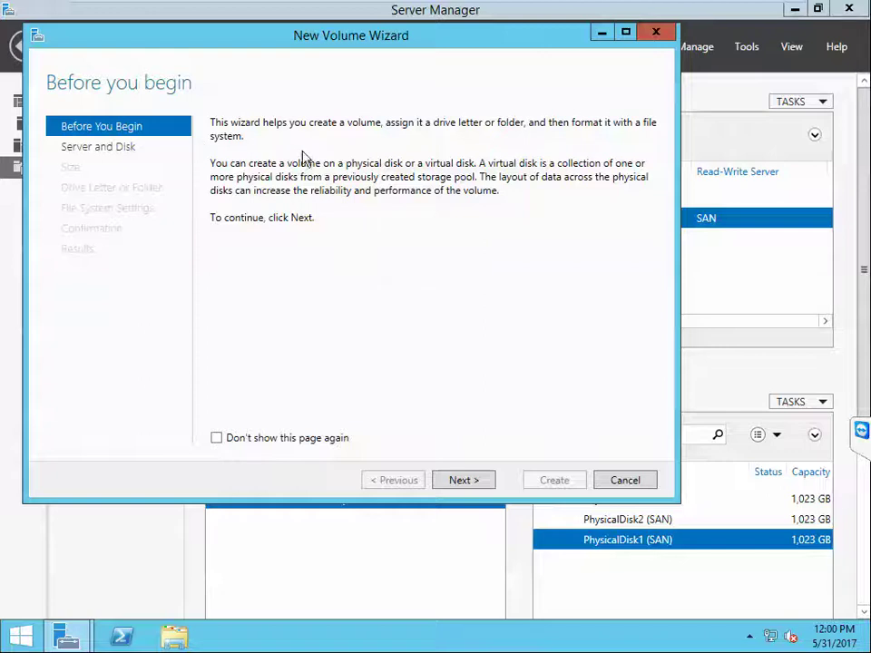
Step: Create a full 3.00 TB NTFS volume E: on Disk 4 (CloudVHD), labelled ClusterStorage
click(465, 482)
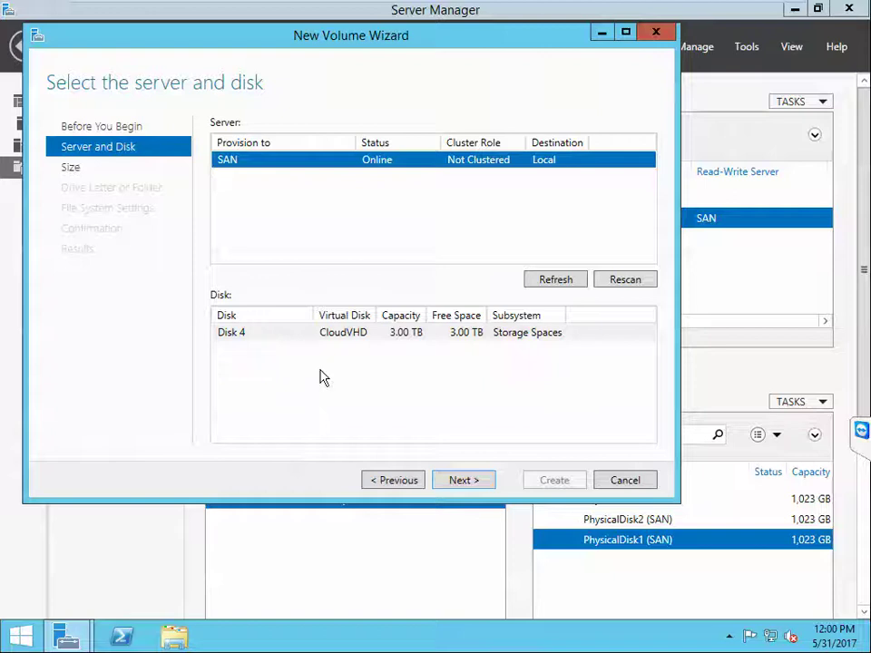
click(349, 341)
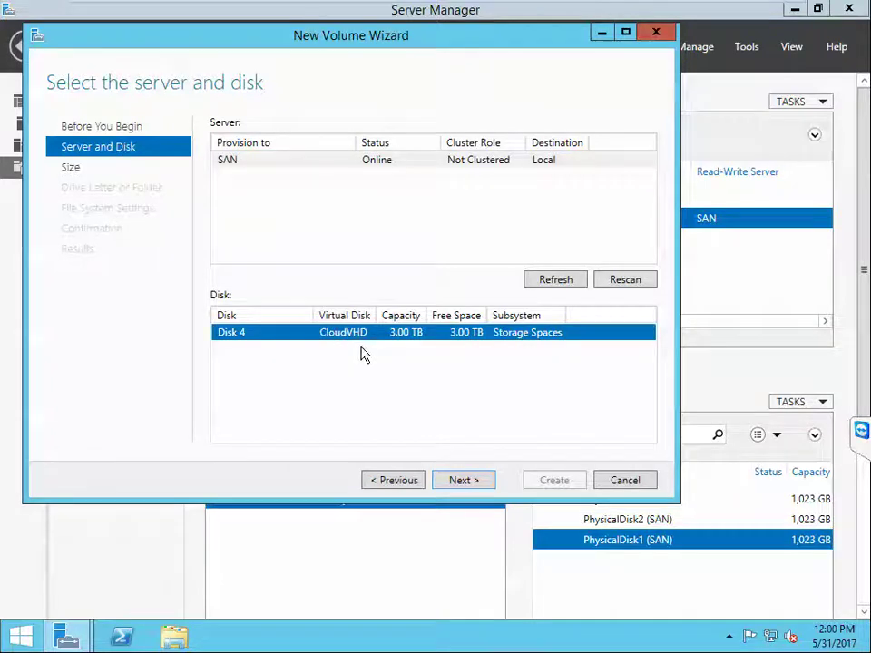
click(470, 483)
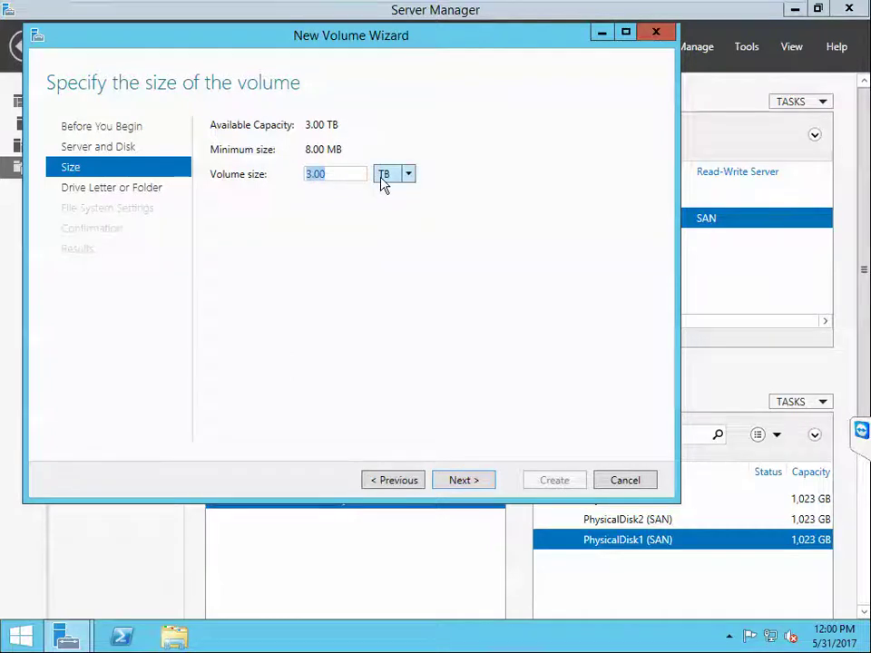
click(466, 483)
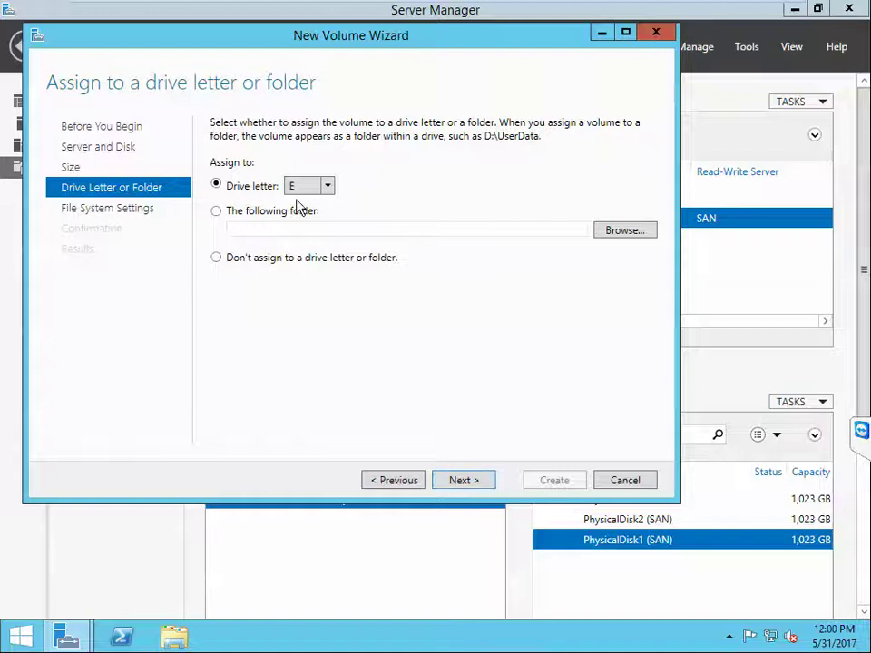
click(476, 480)
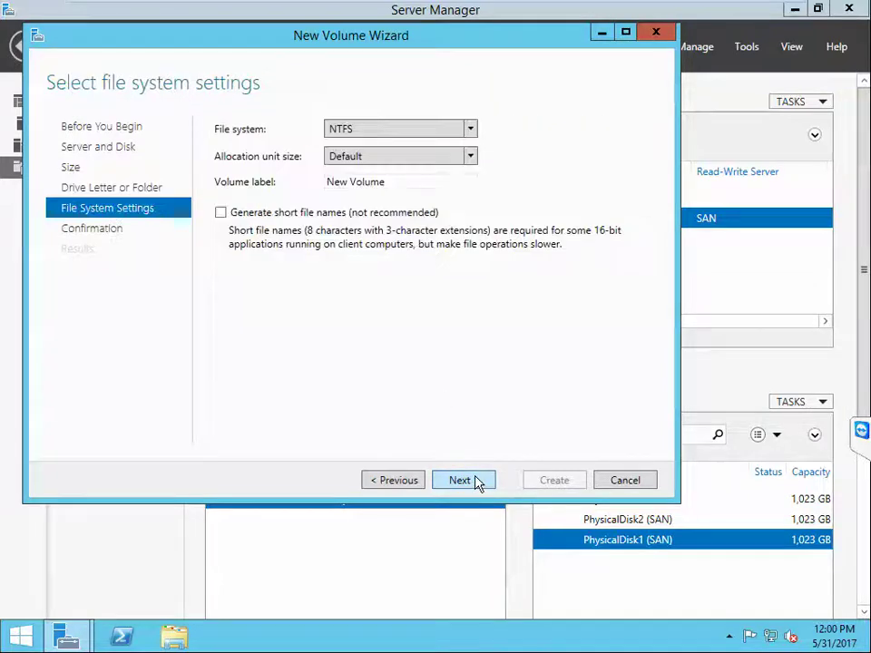
click(354, 129)
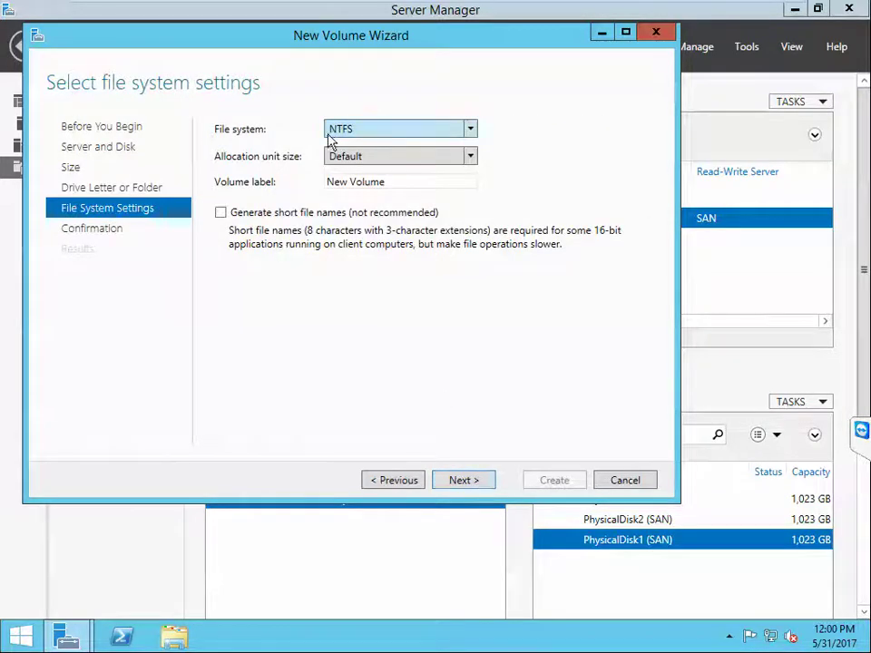
key(Tab)
key(Tab)
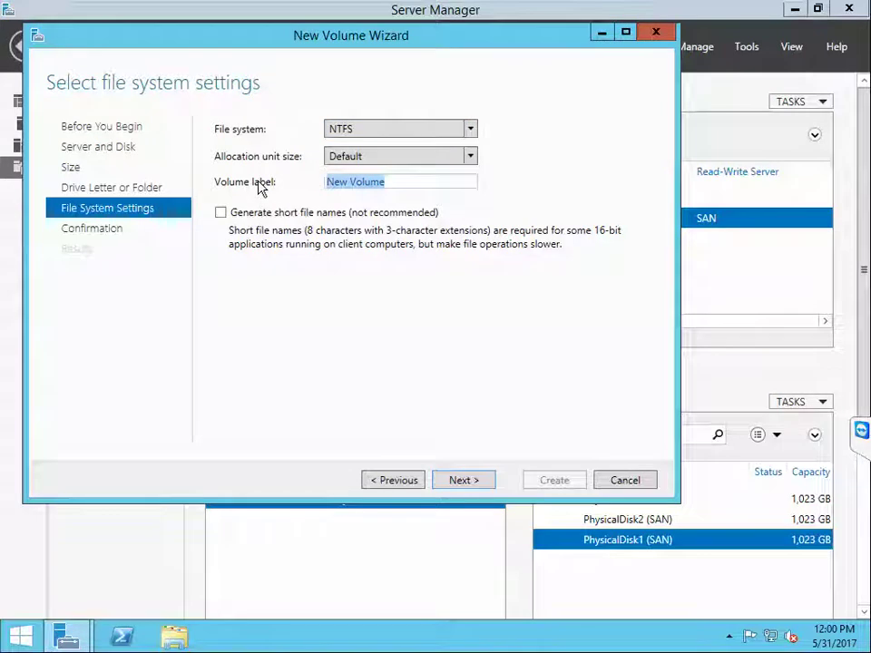
text(C)
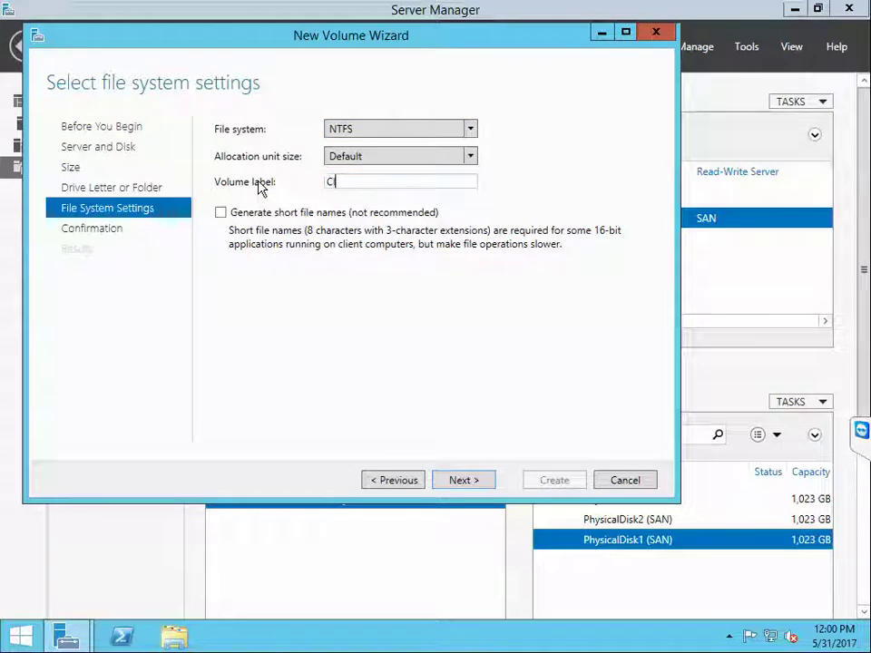
text(lusterStorage)
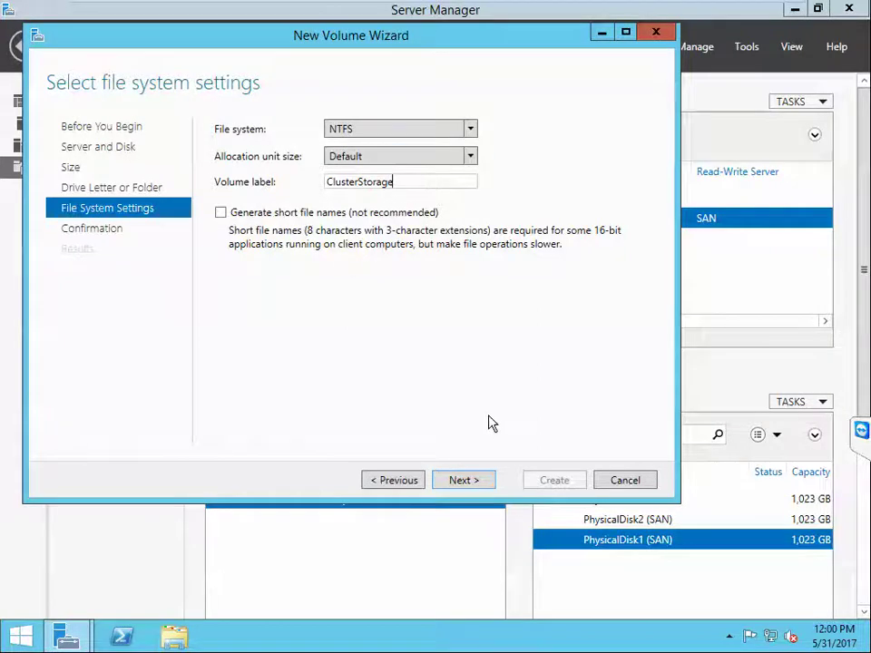
click(466, 485)
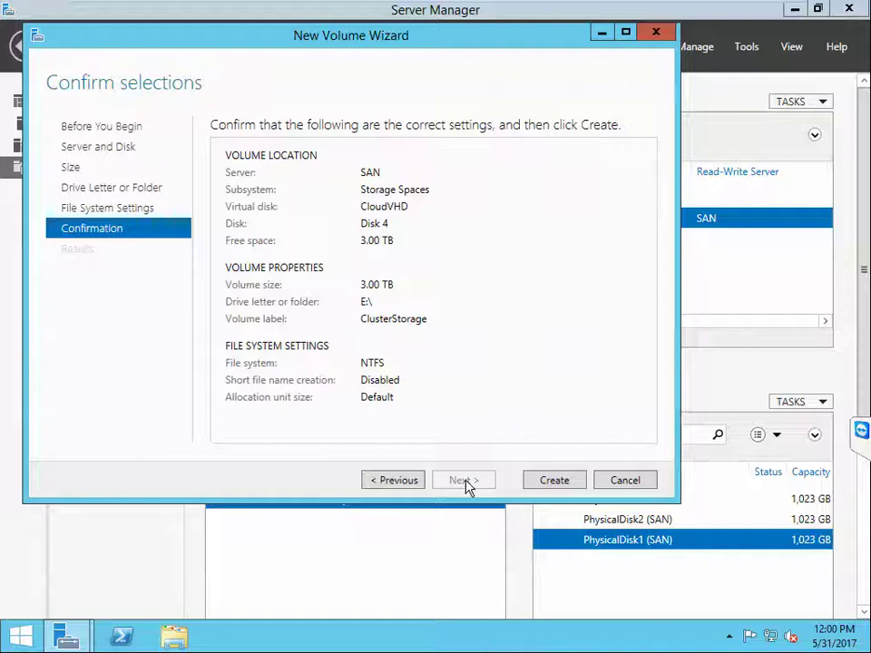
click(546, 483)
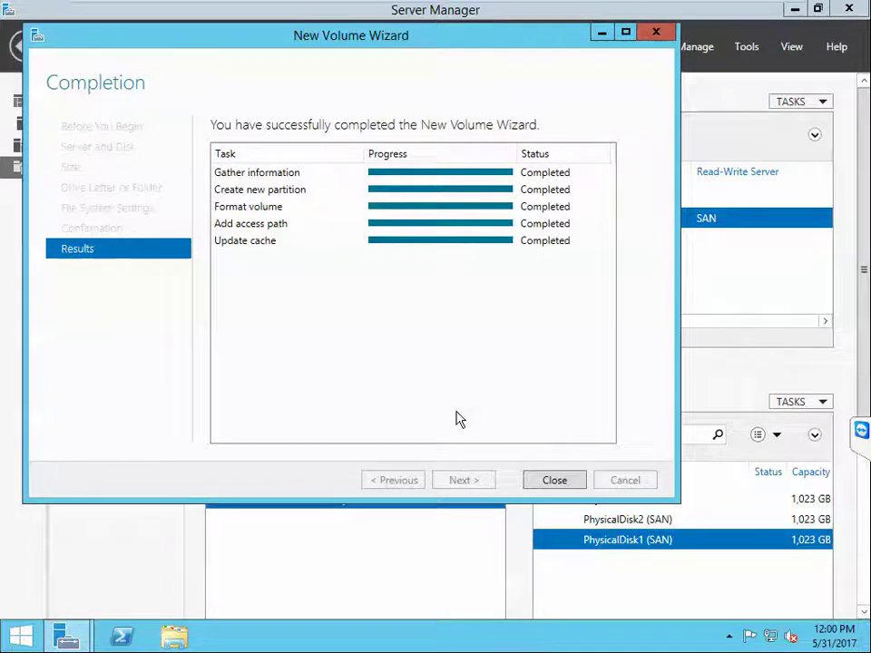
click(554, 480)
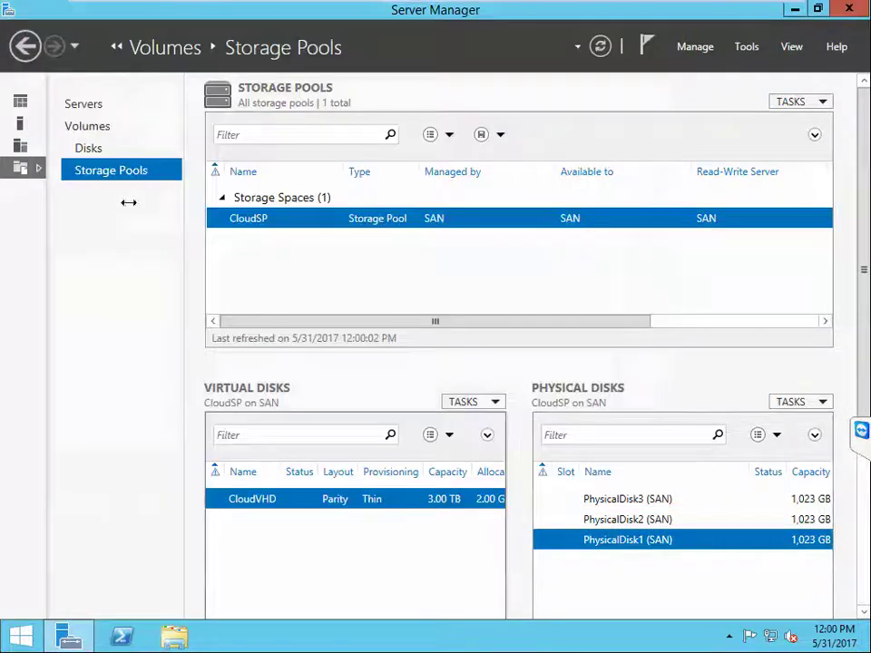
Step: From the Dashboard, begin a role-based Add Roles and Features installation targeting SAN
click(22, 105)
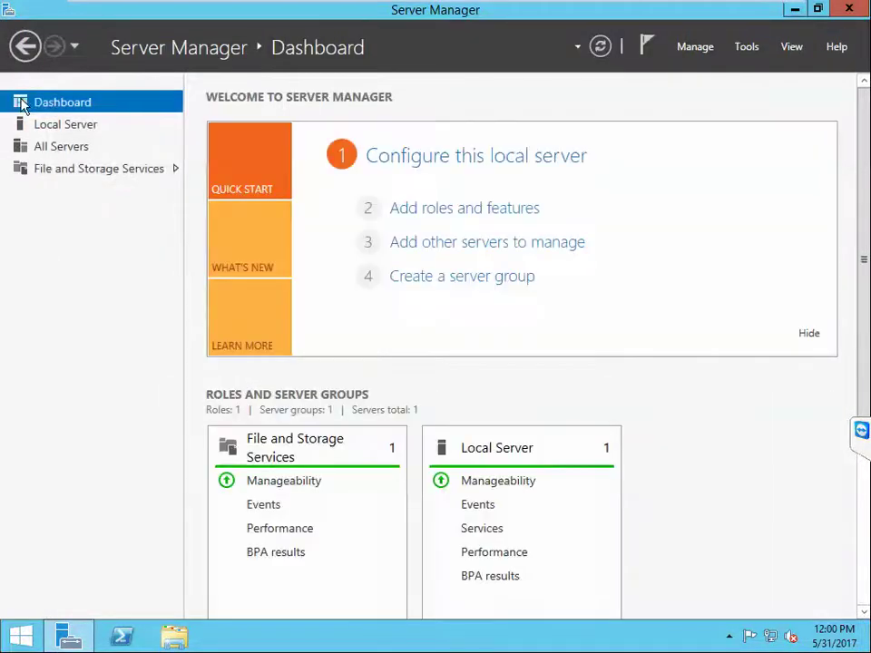
click(453, 209)
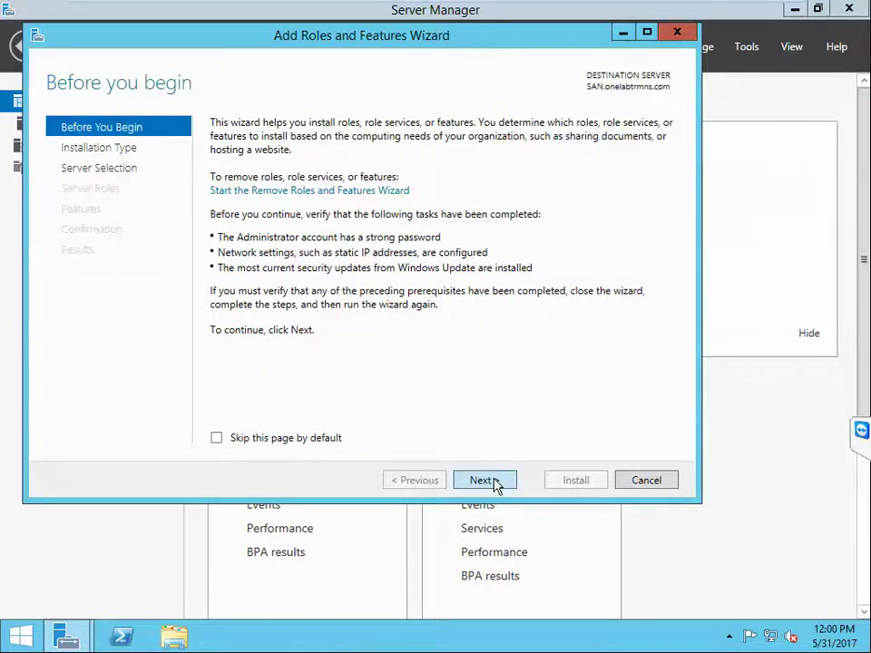
click(496, 486)
click(496, 486)
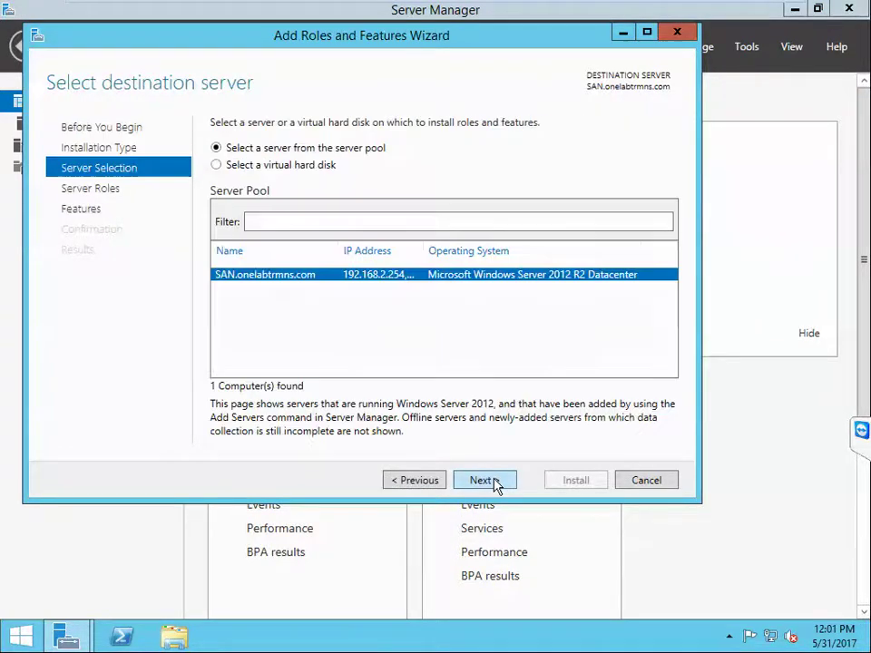
click(496, 486)
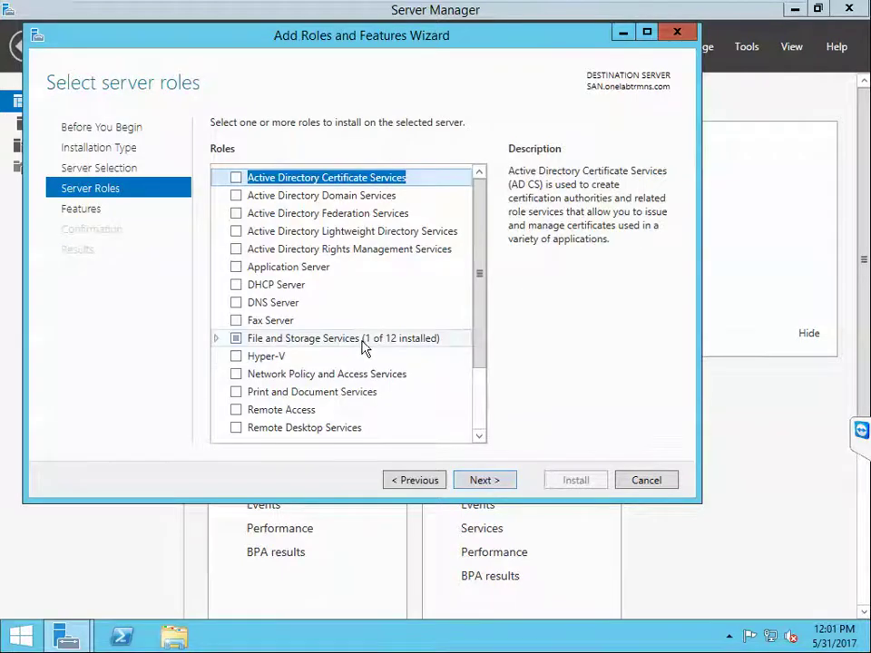
Step: Install iSCSI Target Server under File and iSCSI Services with its required features, then close the wizard
click(217, 338)
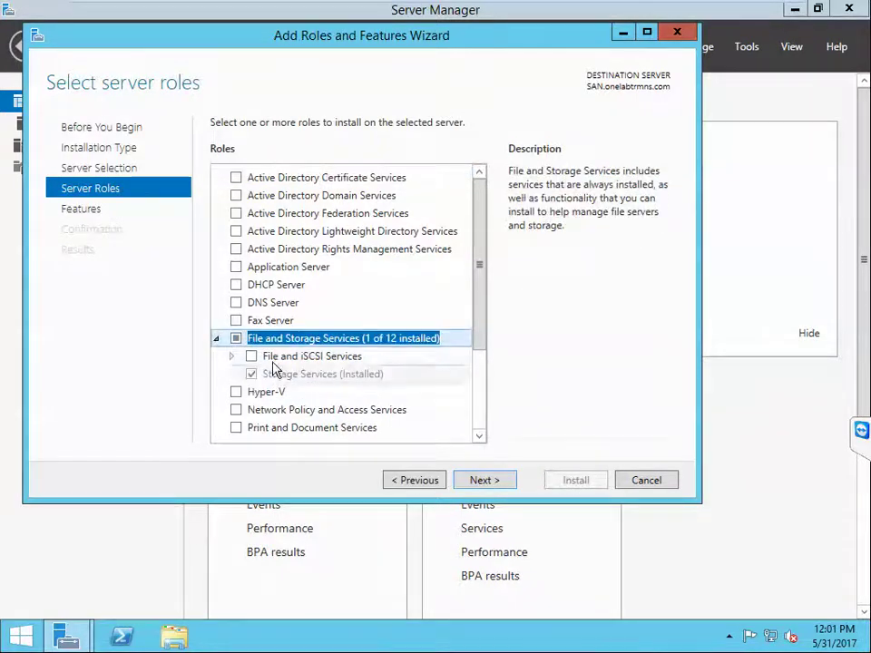
click(234, 356)
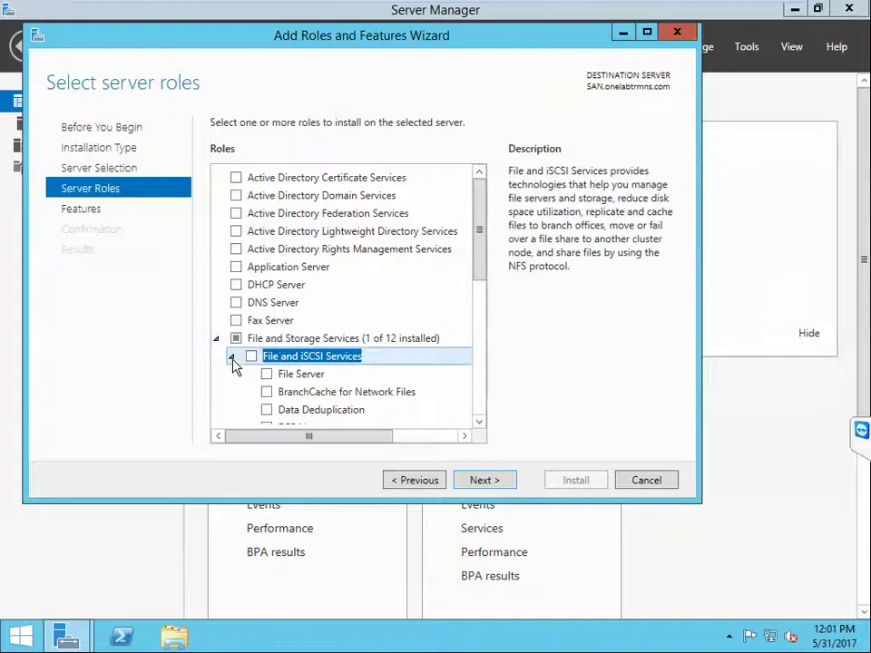
scroll(321, 346, down, 2)
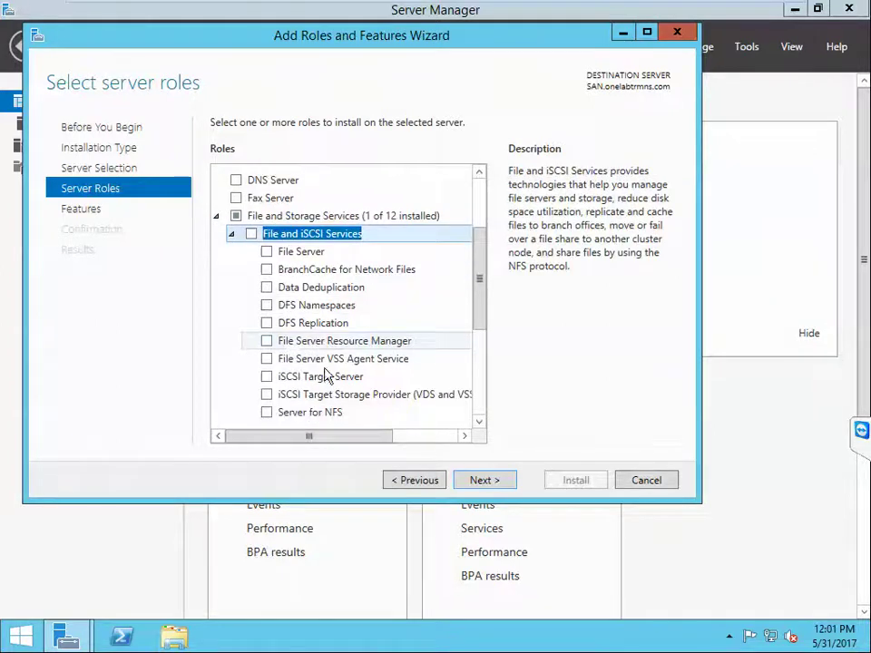
click(265, 378)
click(408, 404)
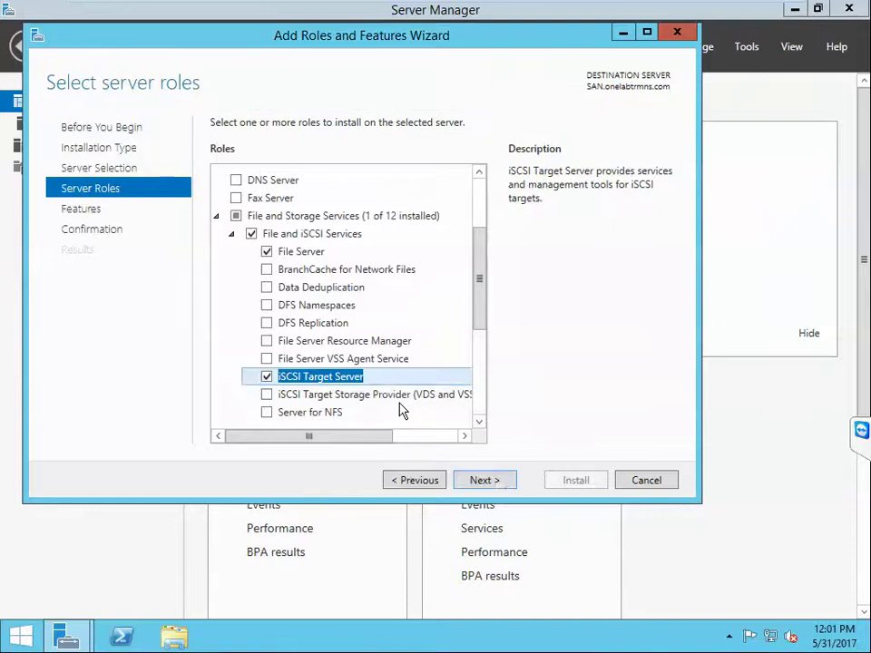
click(495, 489)
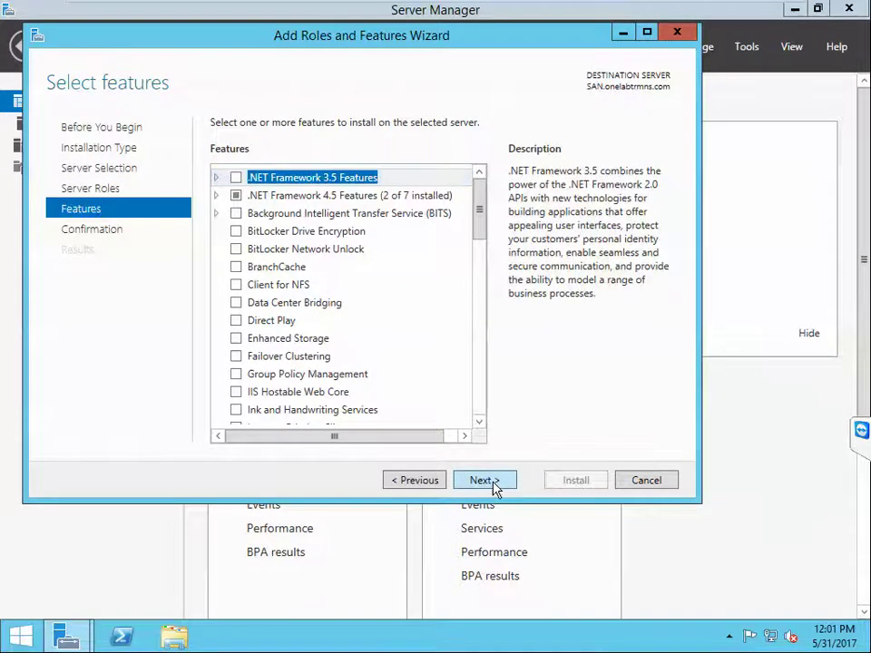
click(495, 488)
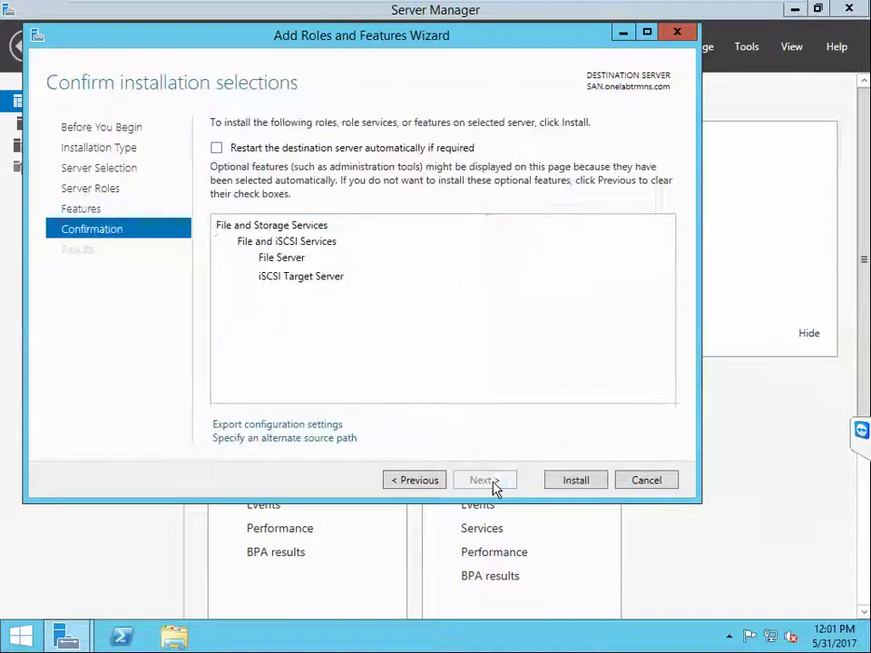
click(575, 480)
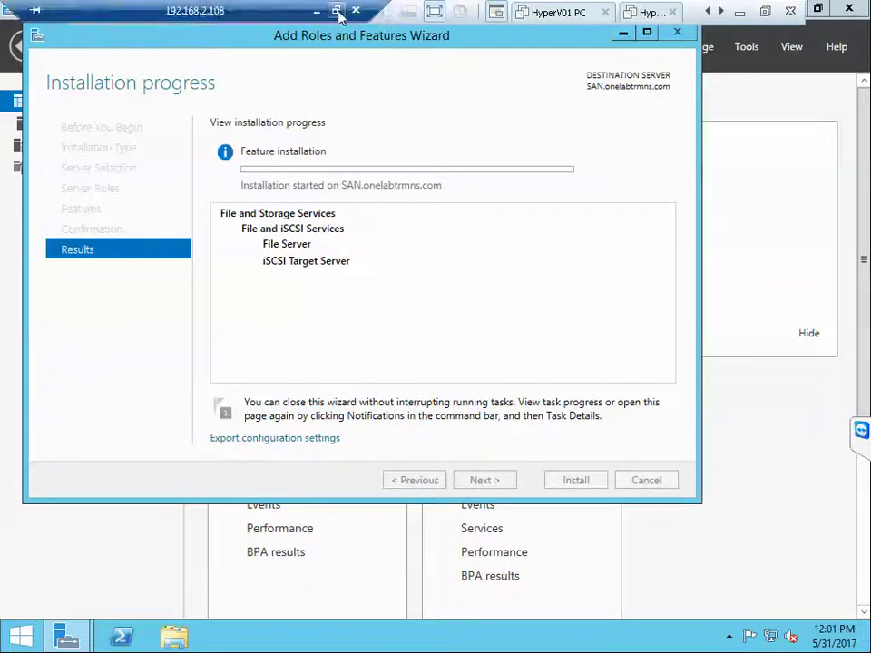
click(336, 12)
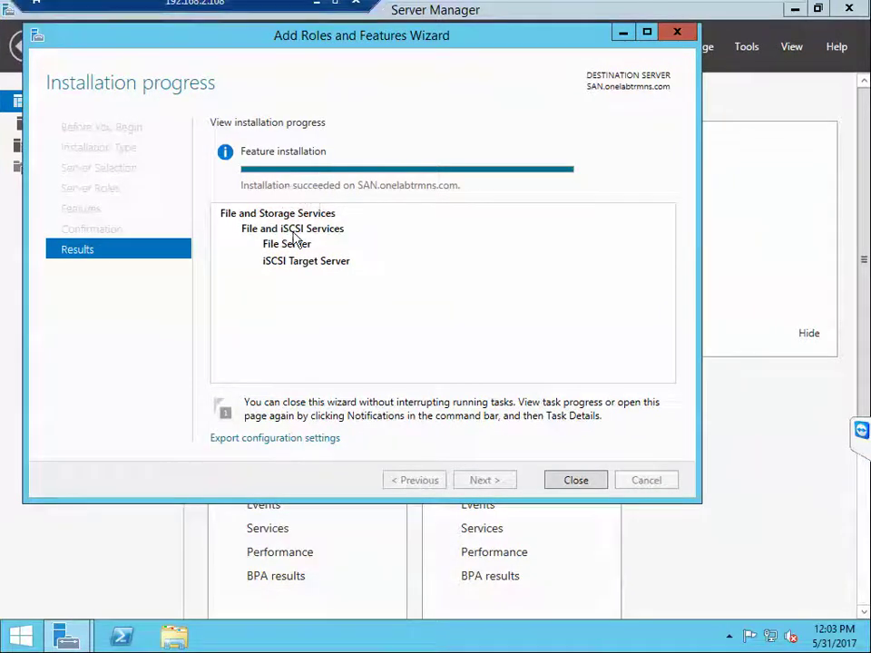
click(575, 482)
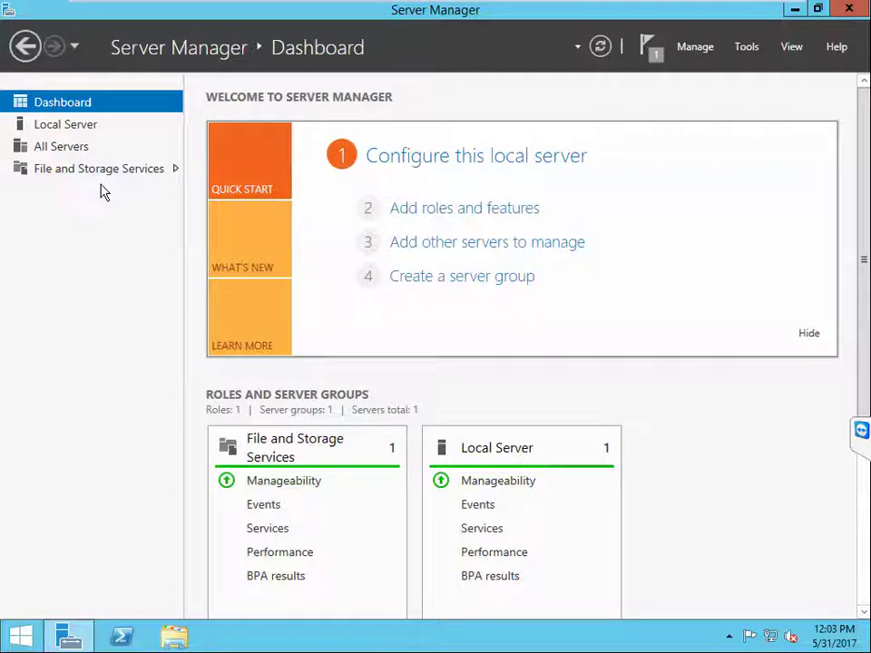
Step: Minimise the remote session and scroll the OneNote page to blank ruled space
mouse_move(350, 2)
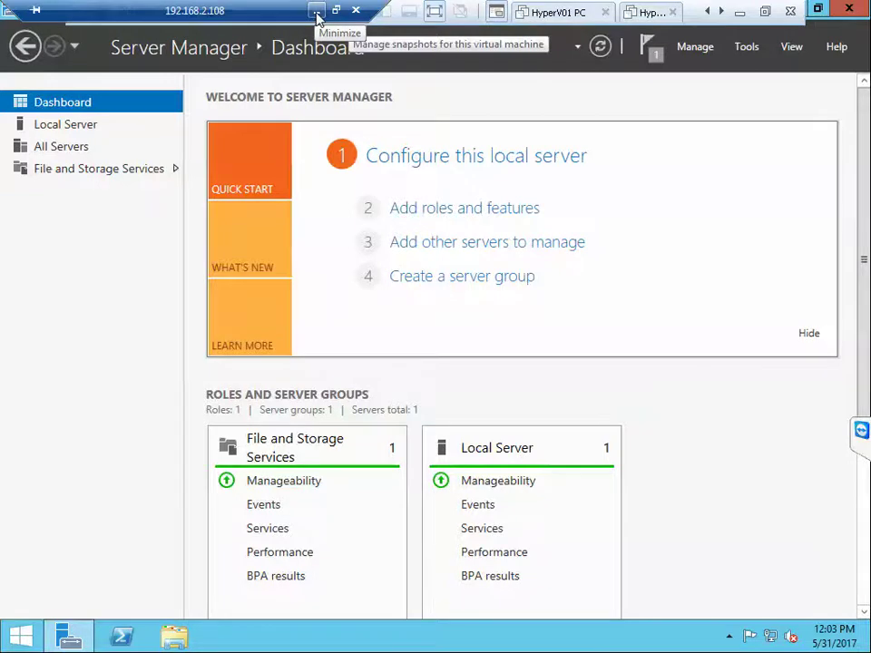
click(317, 13)
scroll(435, 318, down, 10)
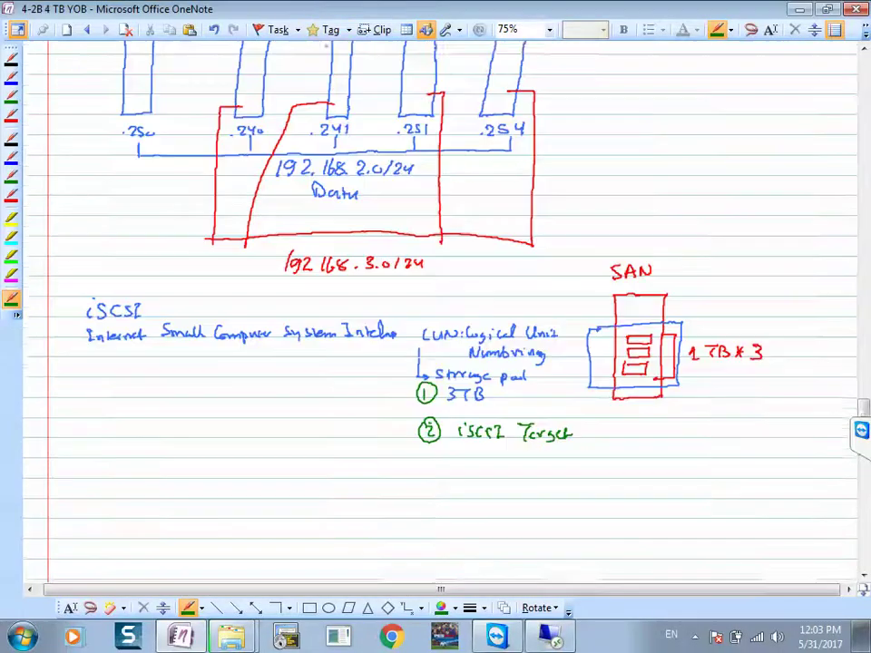
scroll(435, 317, down, 5)
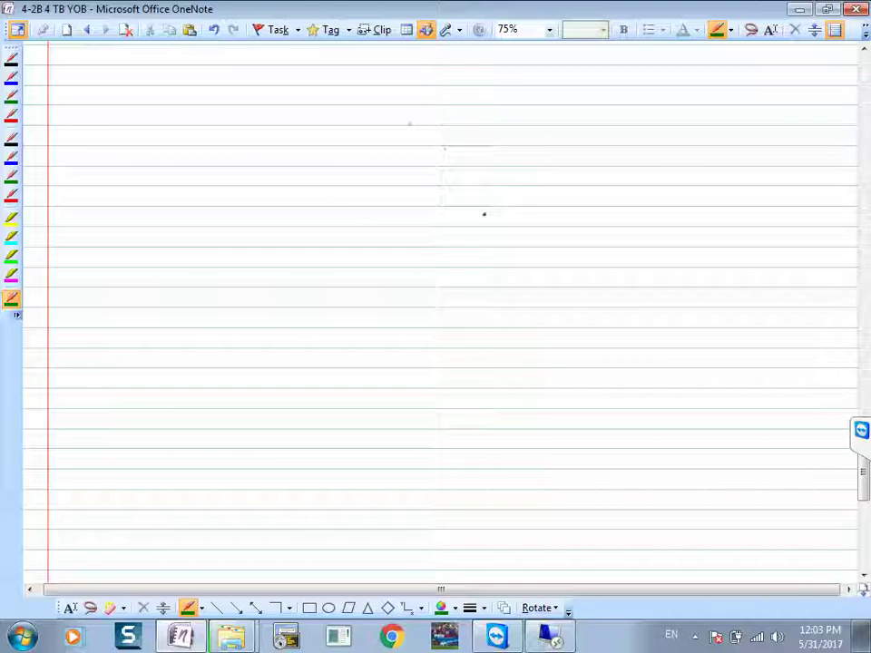
Step: Handwrite the green 'Failover Clustering' heading with a mark beneath it
mouse_move(377, 88)
mouse_down()
mouse_move(355, 106)
mouse_move(367, 95)
mouse_move(390, 106)
mouse_move(418, 94)
mouse_up()
drag(416, 101, 476, 105)
mouse_move(484, 91)
mouse_down()
mouse_move(487, 106)
mouse_move(508, 99)
mouse_up()
drag(511, 97, 526, 109)
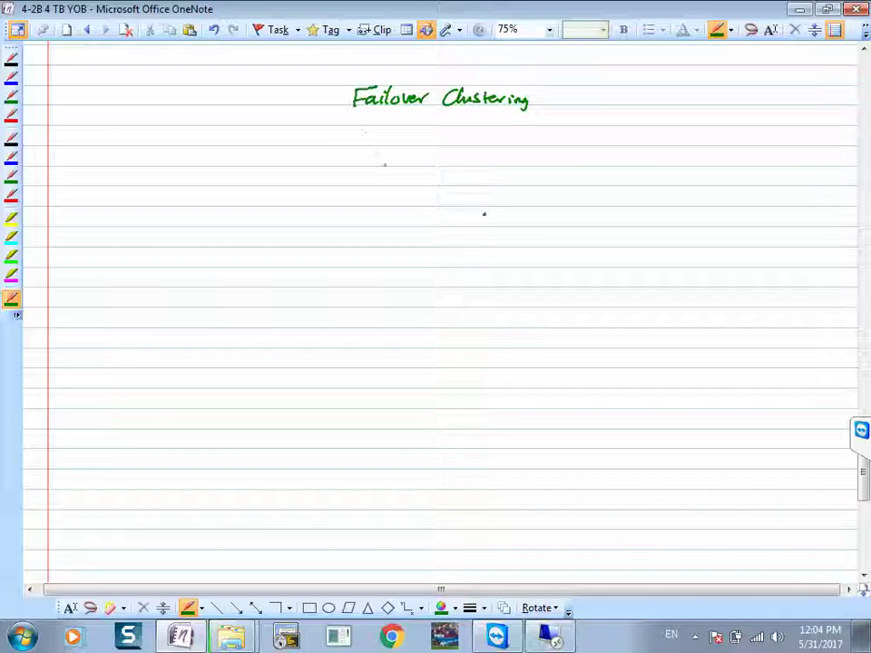
drag(417, 124, 434, 127)
Step: Draw HyperV01 and HyperV02 server boxes joined by a shared line, then switch to red ink
mouse_move(347, 166)
mouse_down()
mouse_move(367, 166)
mouse_move(366, 223)
mouse_move(342, 211)
mouse_move(348, 166)
mouse_move(336, 152)
mouse_move(368, 144)
mouse_move(382, 154)
mouse_up()
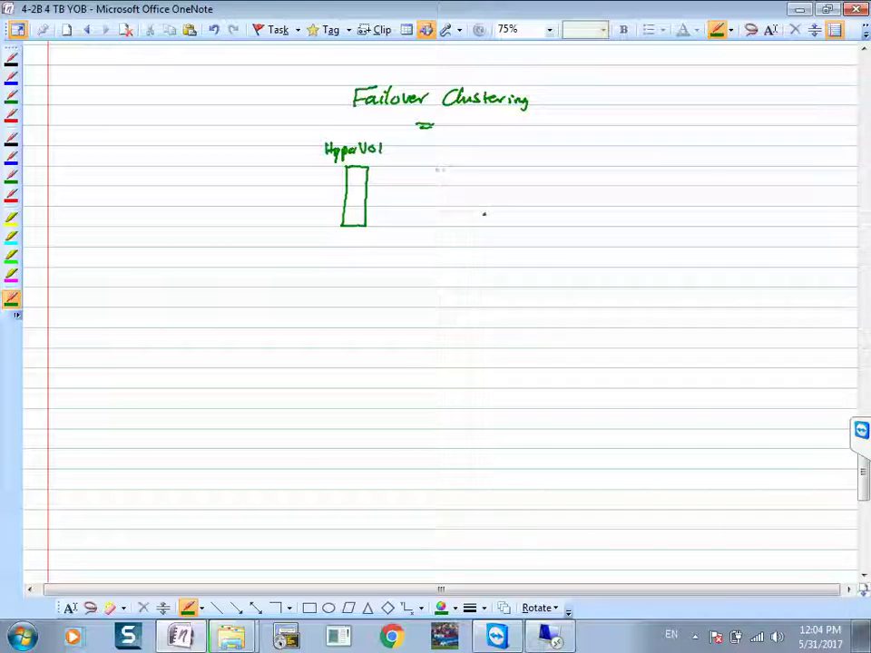
mouse_move(435, 167)
mouse_down()
mouse_move(451, 184)
mouse_move(450, 224)
mouse_move(431, 224)
mouse_move(432, 167)
mouse_move(419, 154)
mouse_move(456, 146)
mouse_up()
drag(458, 142, 488, 153)
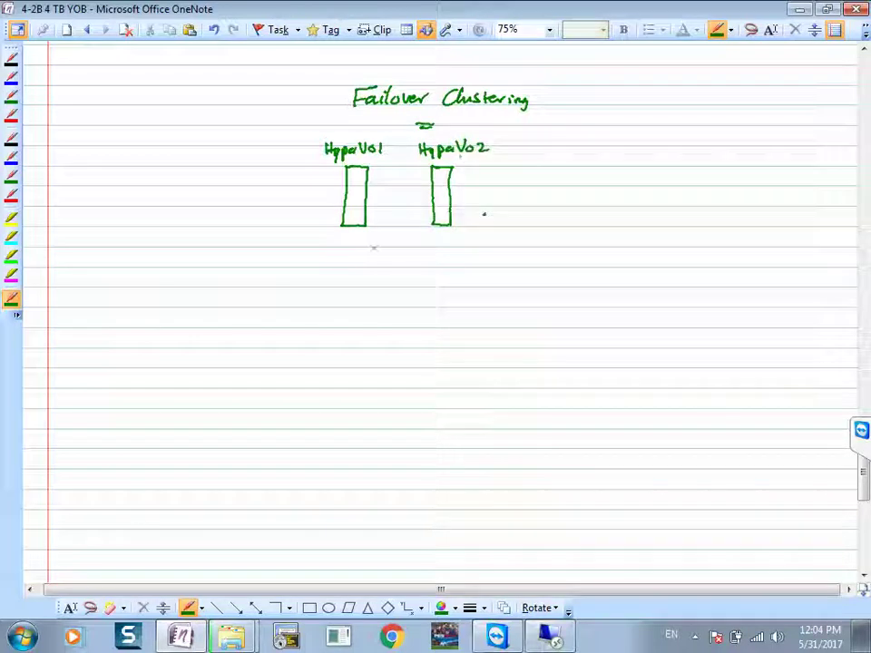
drag(353, 228, 355, 243)
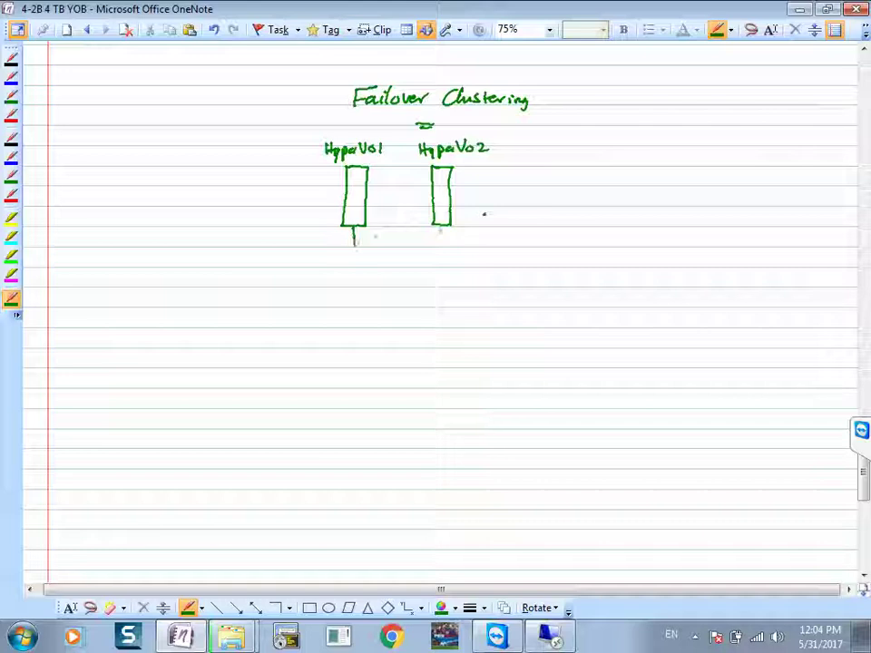
drag(441, 227, 441, 243)
drag(329, 244, 478, 243)
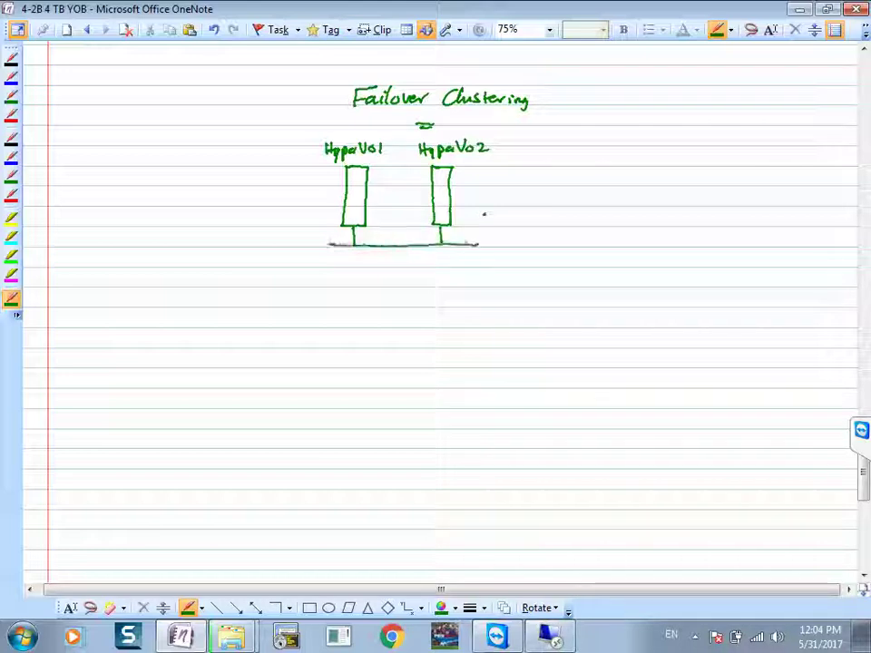
click(456, 608)
click(341, 559)
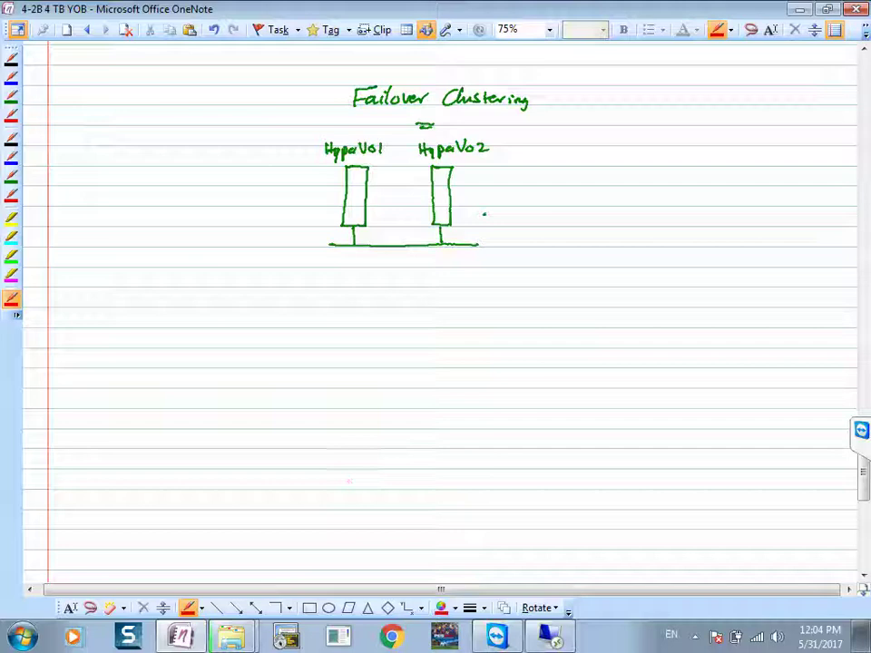
Step: Draw a red box around both servers and label the cluster HyperVCL with its IP note
mouse_move(307, 113)
mouse_down()
mouse_move(508, 112)
mouse_move(498, 260)
mouse_move(367, 286)
mouse_move(286, 167)
mouse_move(313, 114)
mouse_up()
mouse_move(339, 300)
mouse_down()
mouse_move(344, 312)
mouse_move(394, 302)
mouse_move(407, 309)
mouse_up()
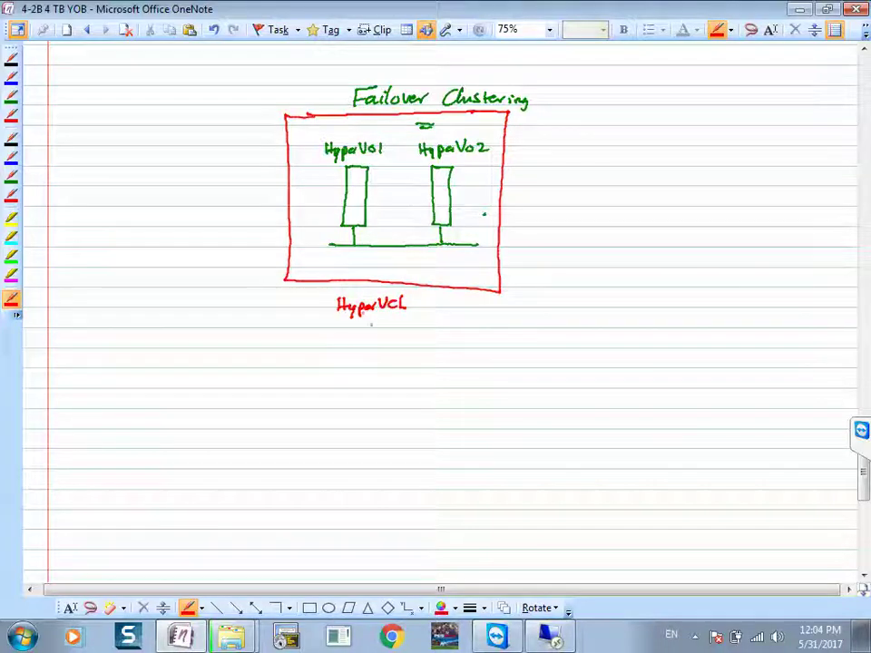
mouse_move(372, 319)
mouse_down()
mouse_move(384, 331)
mouse_move(399, 327)
mouse_up()
Step: Sketch a VM with a migration arrow between hosts, then write 'Live Migration' and 'Quorum'
mouse_move(351, 187)
mouse_down()
mouse_move(326, 194)
mouse_move(335, 192)
mouse_move(332, 218)
mouse_move(344, 216)
mouse_move(349, 194)
mouse_move(406, 189)
mouse_up()
mouse_move(342, 216)
mouse_down()
mouse_move(400, 210)
mouse_move(433, 189)
mouse_move(417, 220)
mouse_move(432, 212)
mouse_up()
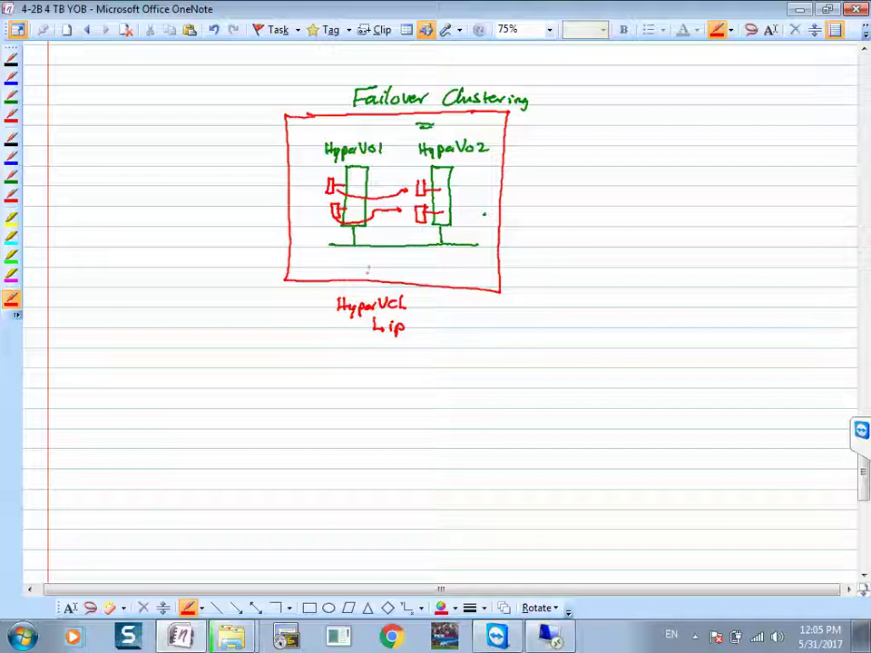
drag(360, 258, 457, 264)
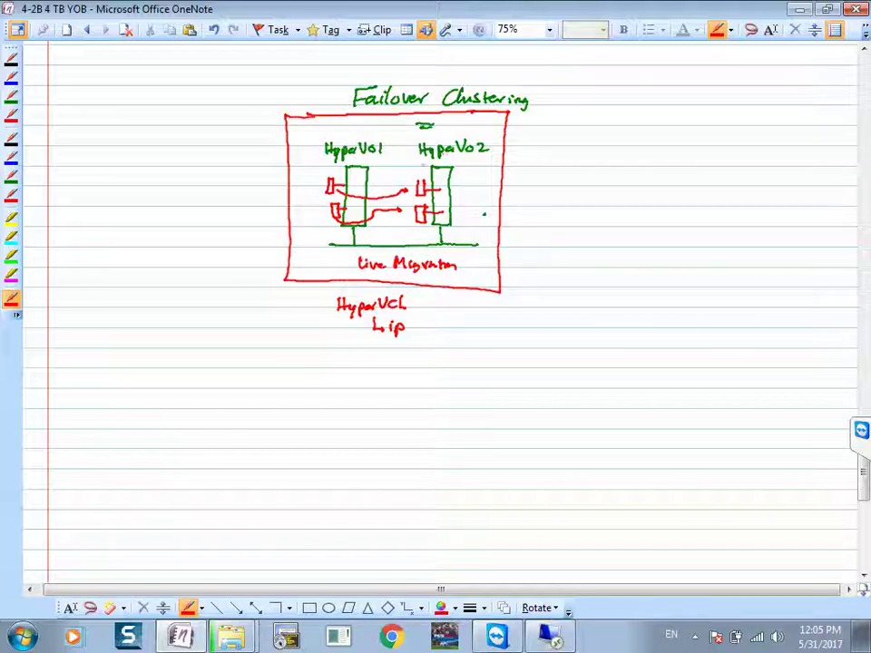
mouse_move(580, 192)
mouse_down()
mouse_move(572, 201)
mouse_move(593, 211)
mouse_move(617, 204)
mouse_up()
drag(619, 206, 651, 204)
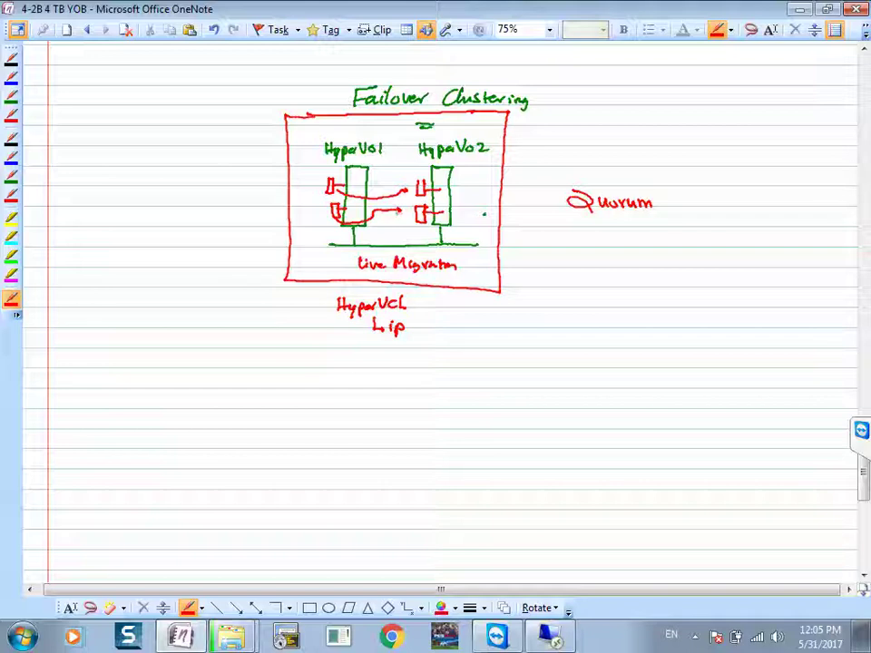
Step: Handwrite 'Disk Witness' under Quorum, draw a small disk box below it, and begin a tall storage box
mouse_move(602, 213)
mouse_down()
mouse_move(614, 223)
mouse_move(738, 225)
mouse_up()
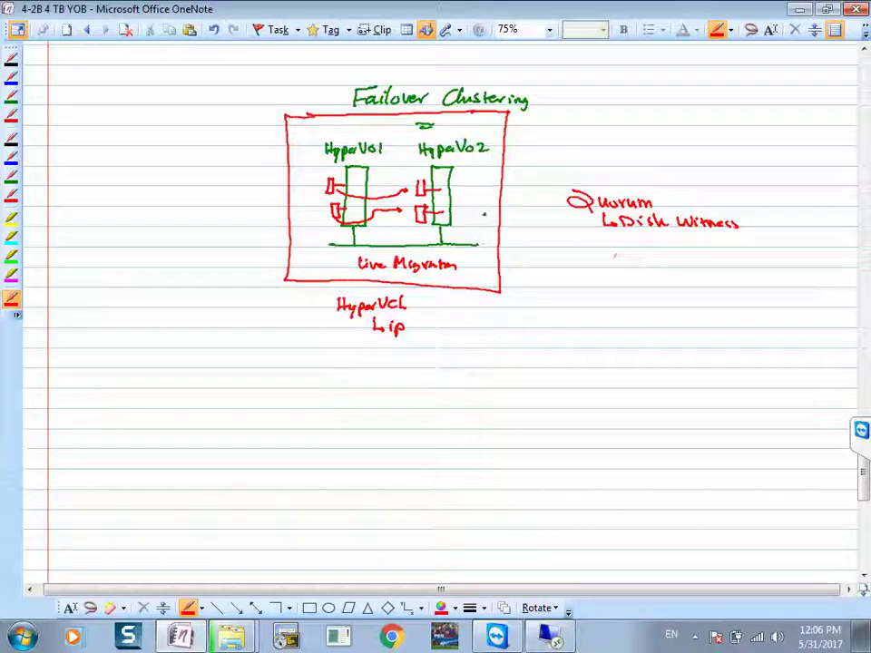
mouse_move(621, 245)
mouse_down()
mouse_move(665, 246)
mouse_move(673, 257)
mouse_move(619, 245)
mouse_up()
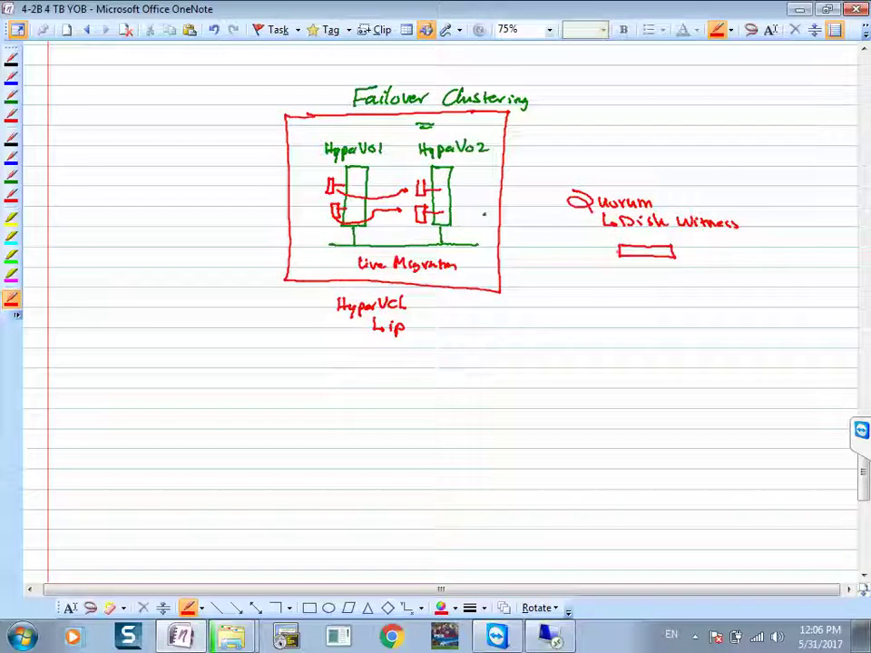
mouse_move(606, 252)
mouse_down()
mouse_move(619, 252)
mouse_move(600, 255)
mouse_up()
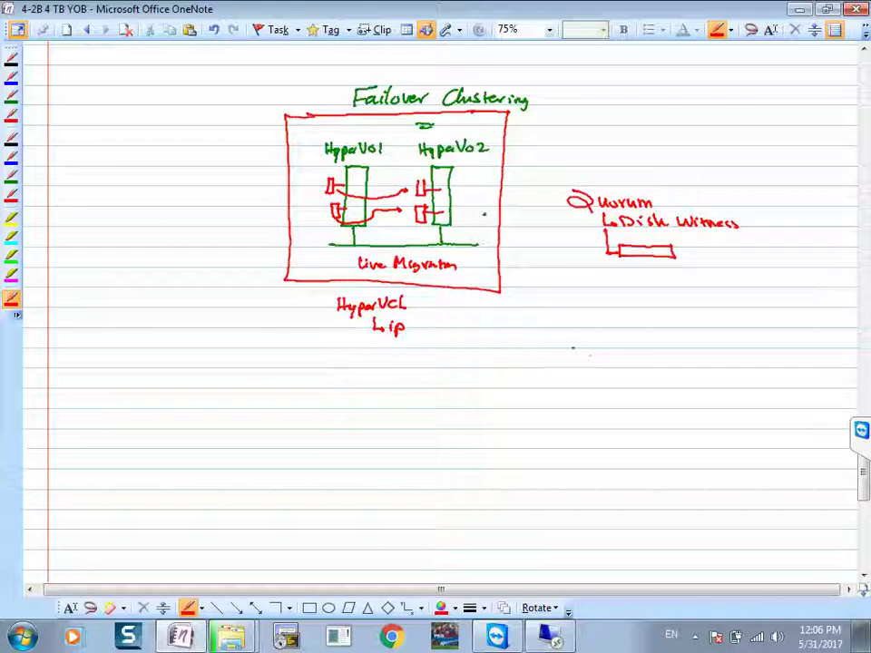
mouse_move(572, 348)
mouse_down()
mouse_move(602, 359)
mouse_move(606, 461)
mouse_up()
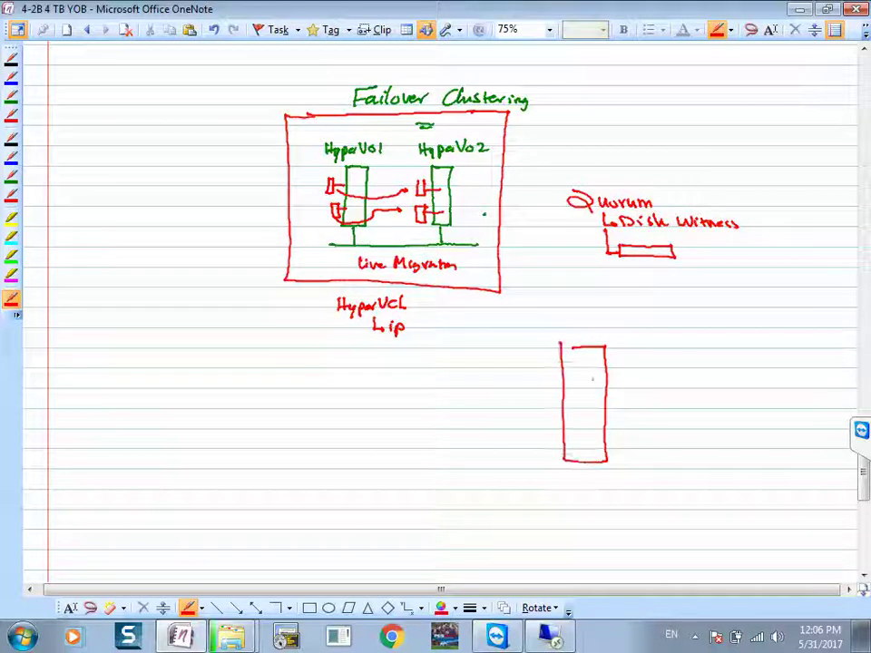
Step: Sketch a 3TB LUN box branching to '1 TB ⇒ Store VM' and '512MB ⇒ Disk Witness'
drag(599, 389, 624, 388)
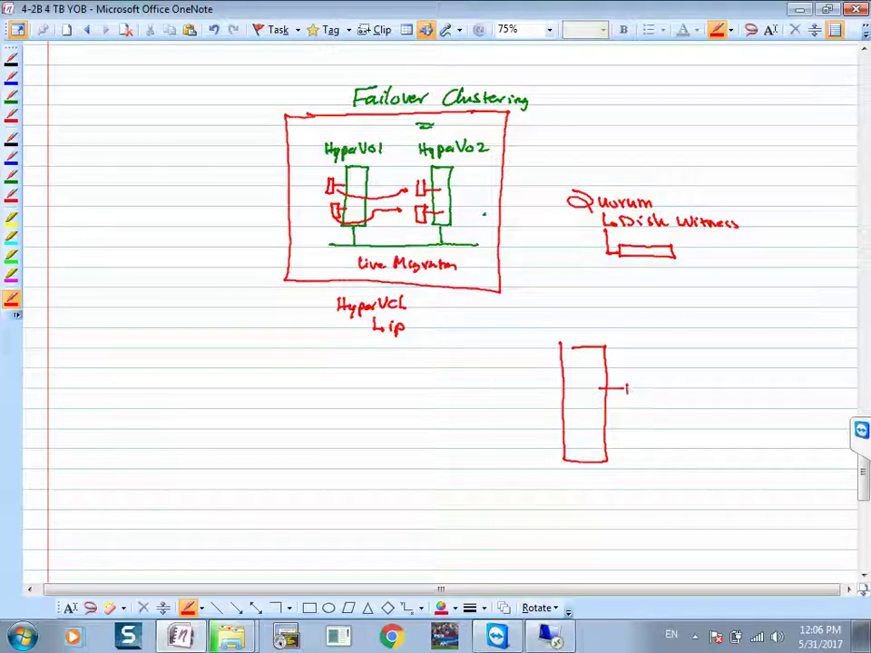
mouse_move(625, 390)
mouse_down()
mouse_move(684, 384)
mouse_move(624, 399)
mouse_move(640, 361)
mouse_move(733, 369)
mouse_up()
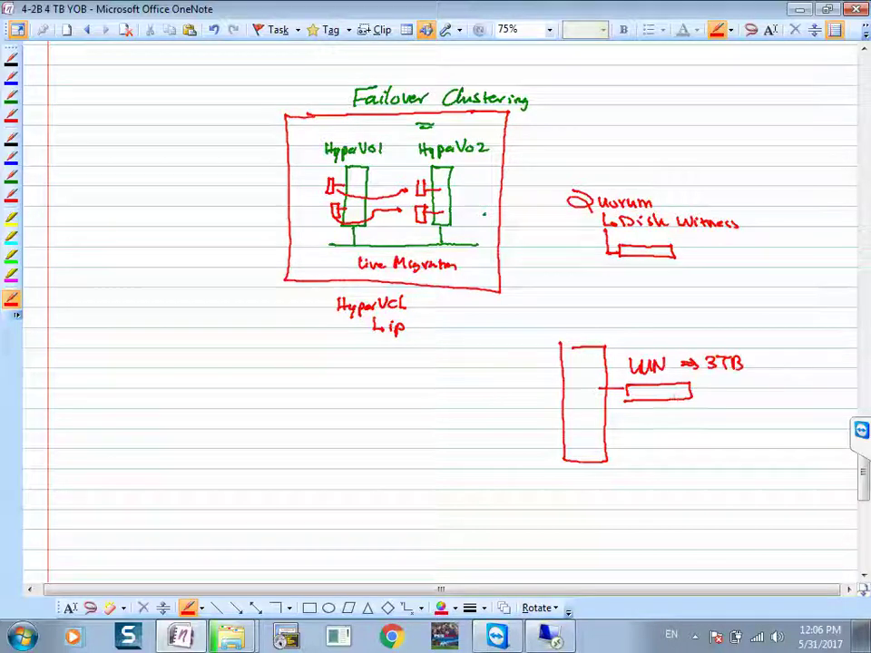
mouse_move(700, 405)
mouse_down()
mouse_move(700, 418)
mouse_move(726, 407)
mouse_move(721, 419)
mouse_up()
mouse_move(731, 409)
mouse_down()
mouse_move(732, 417)
mouse_move(765, 411)
mouse_up()
drag(749, 415, 793, 410)
mouse_move(796, 412)
mouse_down()
mouse_move(802, 414)
mouse_move(770, 428)
mouse_move(788, 435)
mouse_up()
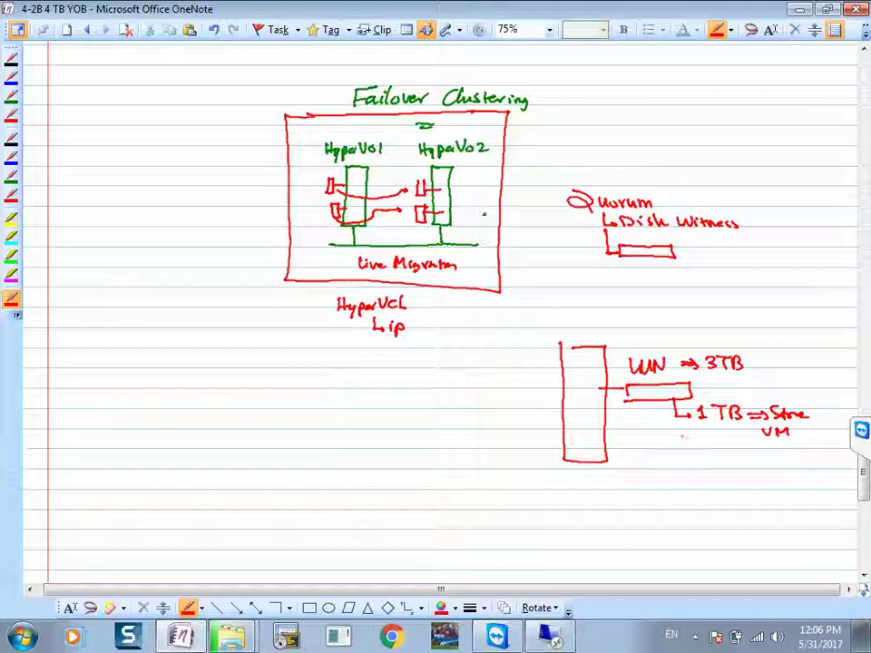
mouse_move(649, 396)
mouse_down()
mouse_move(681, 442)
mouse_move(698, 444)
mouse_up()
mouse_move(707, 434)
mouse_down()
mouse_move(706, 444)
mouse_move(821, 444)
mouse_up()
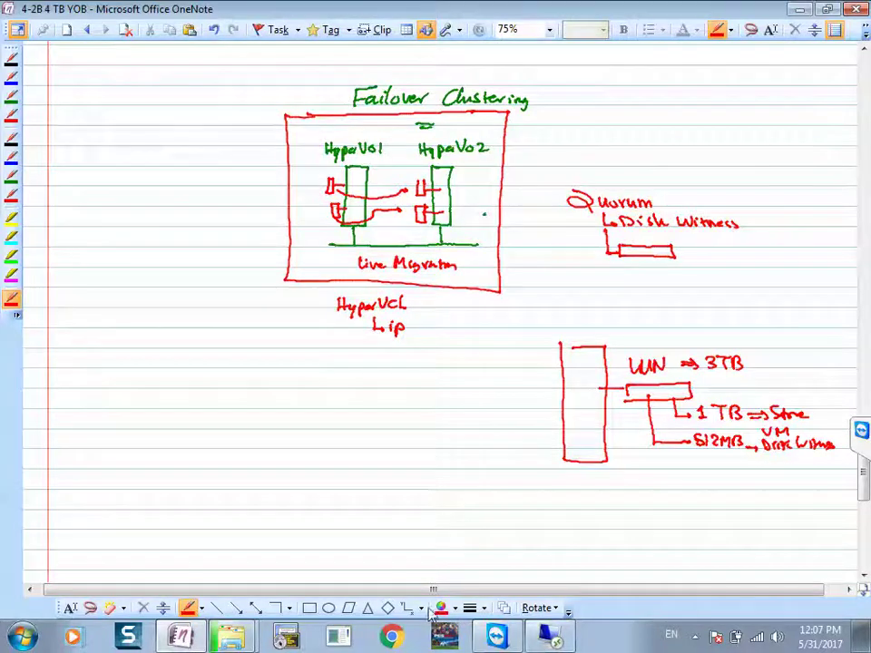
Step: In the remote Server Manager, go to File and Storage Services > iSCSI and show the TASKS options
click(544, 639)
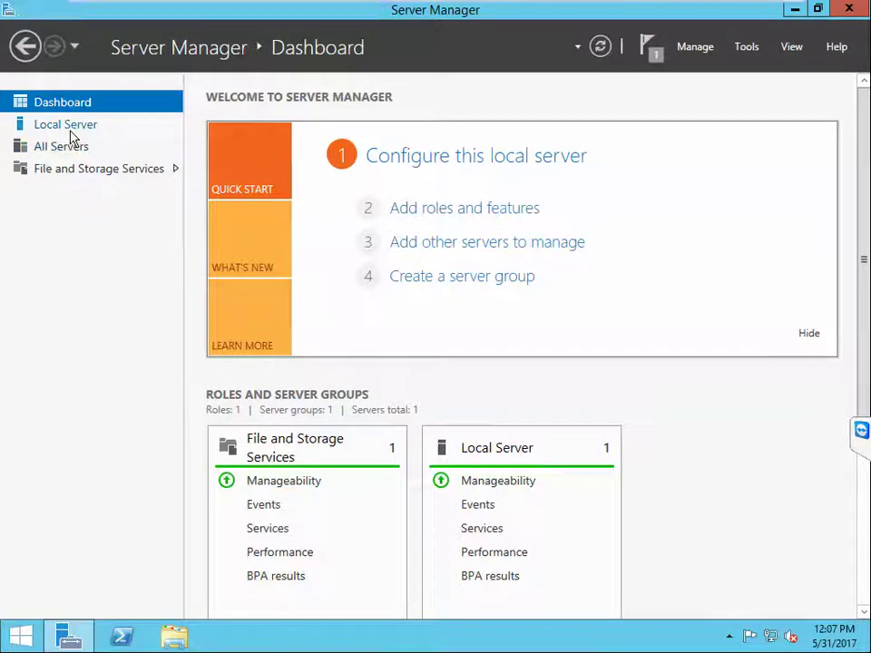
click(72, 172)
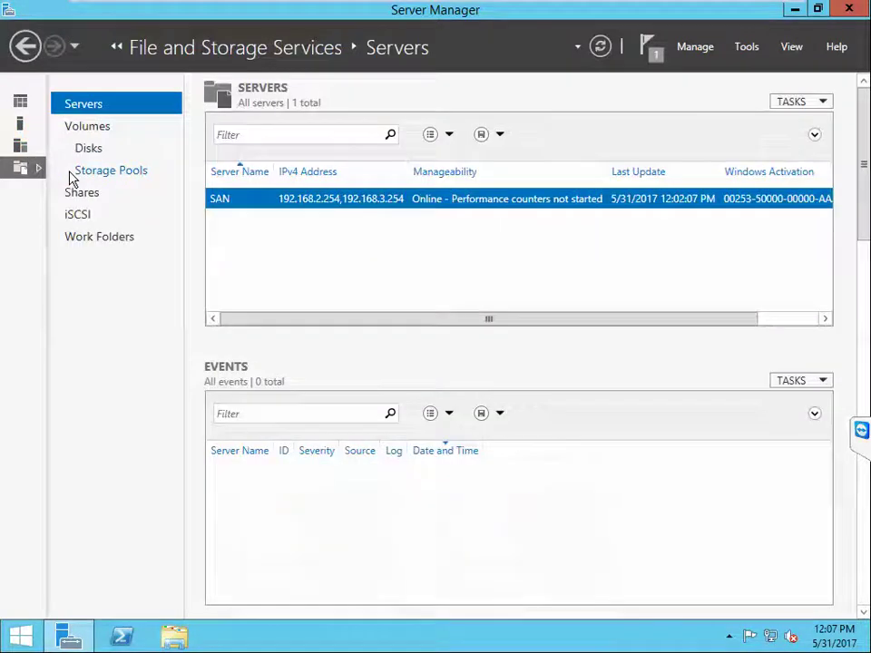
click(85, 219)
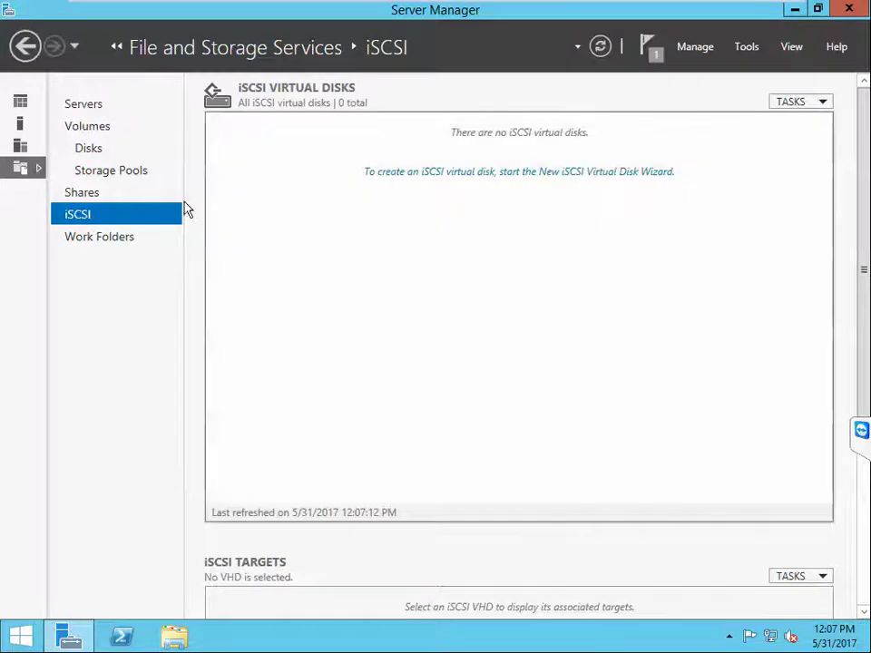
click(822, 103)
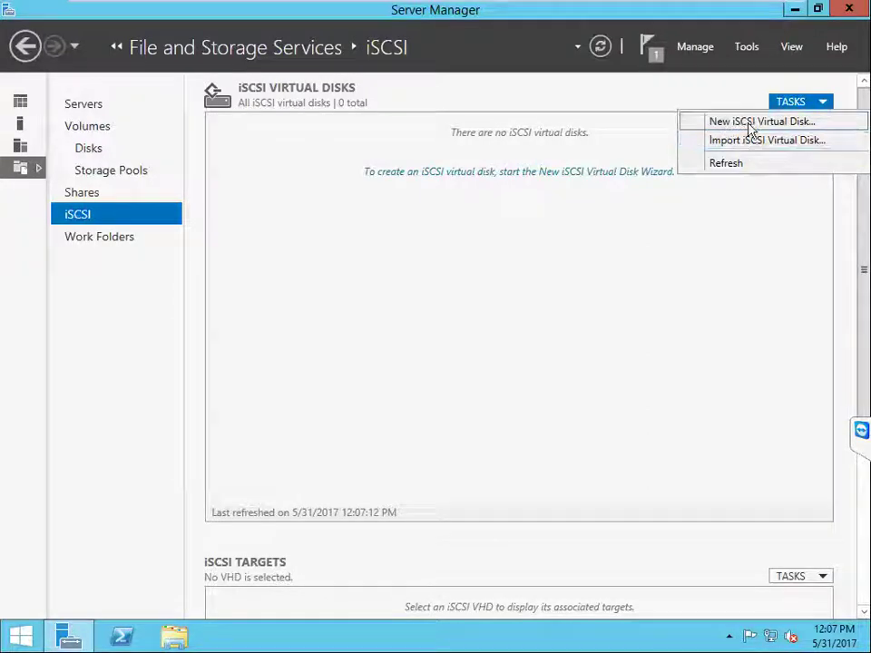
Step: Begin a New iSCSI Virtual Disk on the 3.00 TB E: volume in a maximized wizard
click(749, 124)
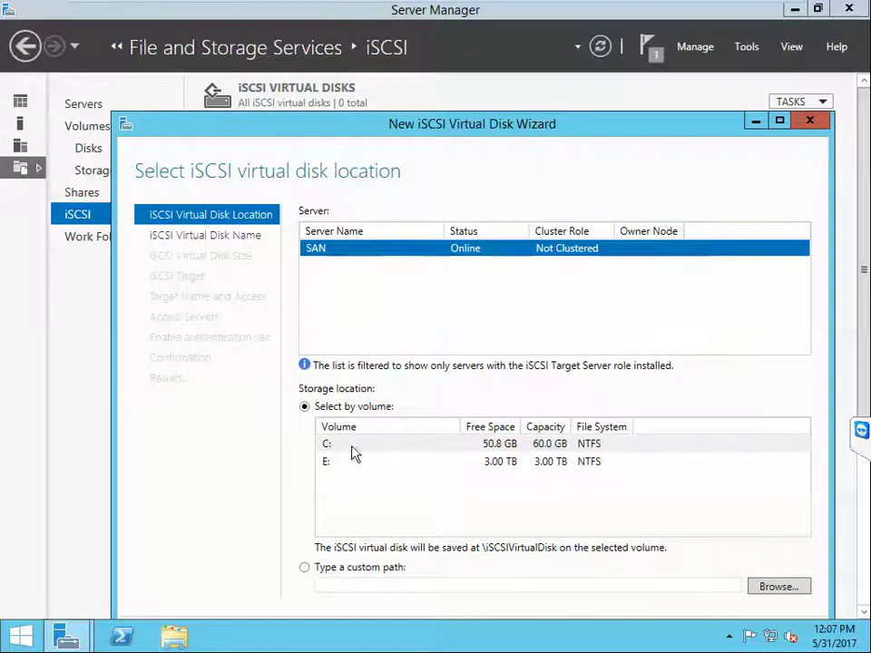
click(327, 462)
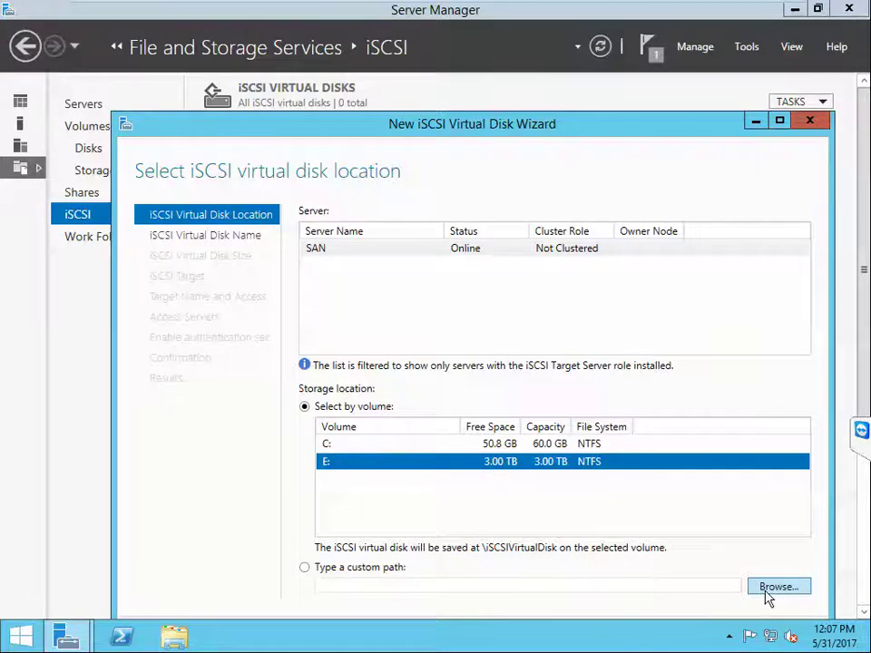
drag(656, 124, 652, 64)
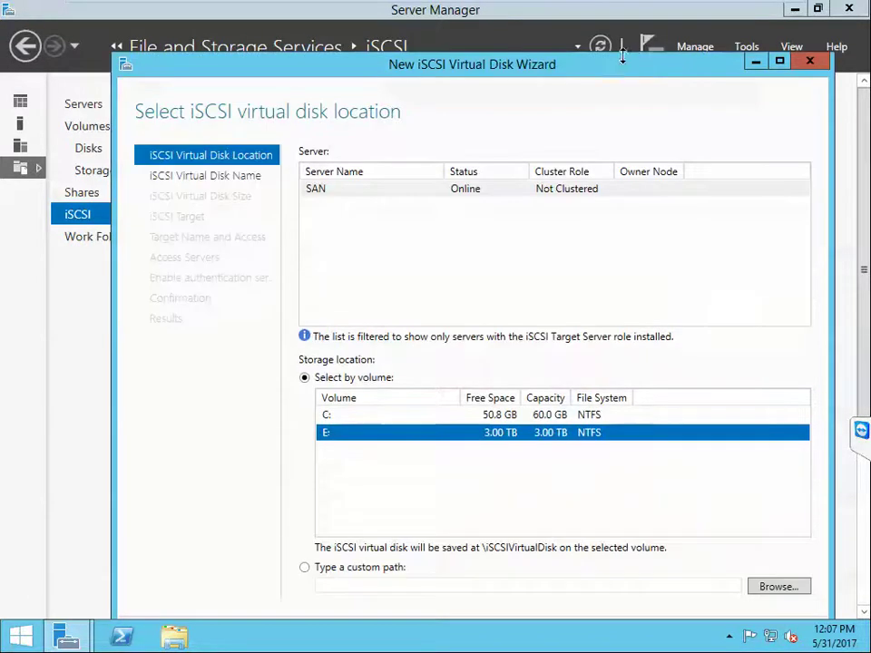
click(779, 62)
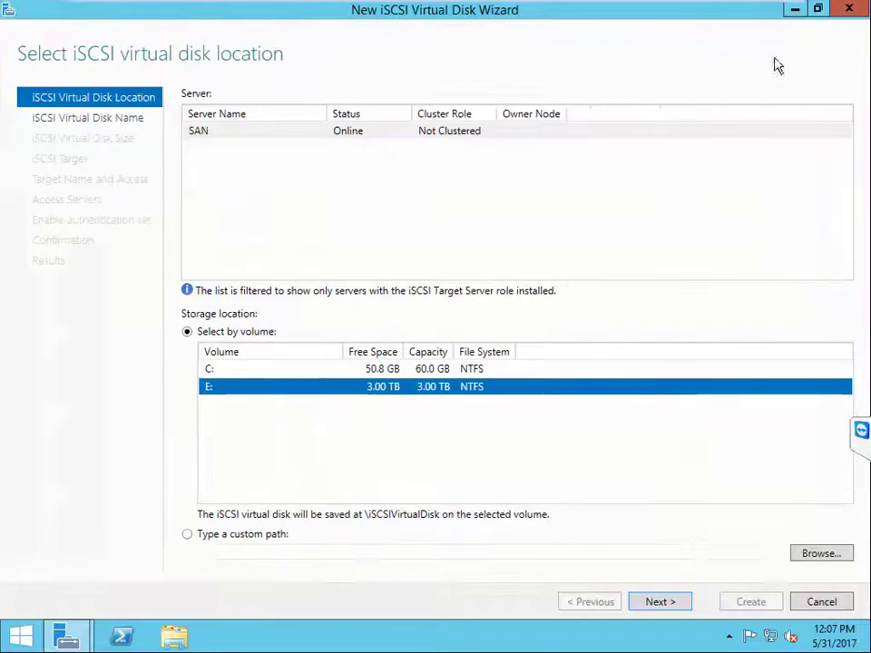
click(675, 605)
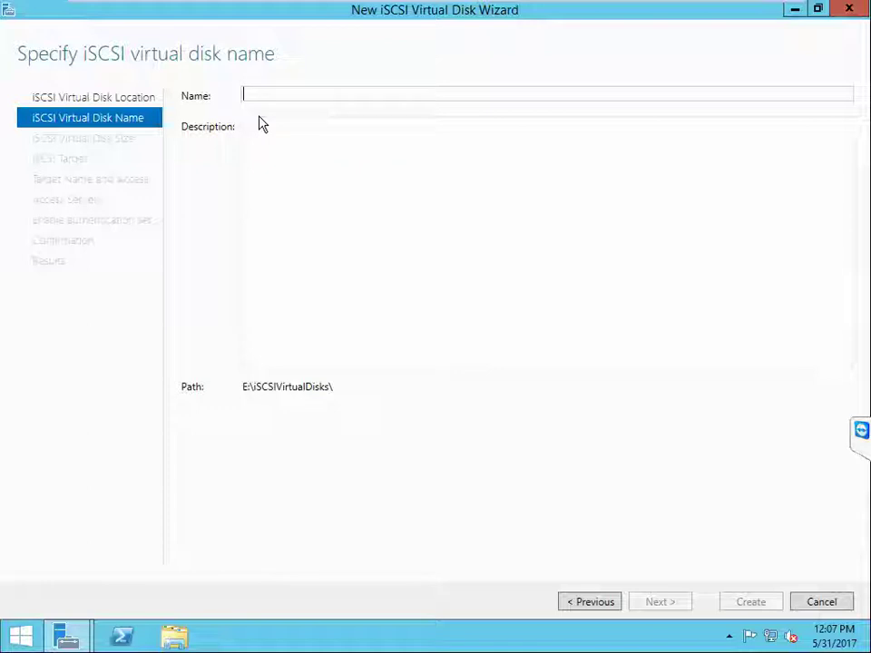
Step: Name the virtual disk VMStoreDisk and try a size of 1024, which is rejected
text(VMS)
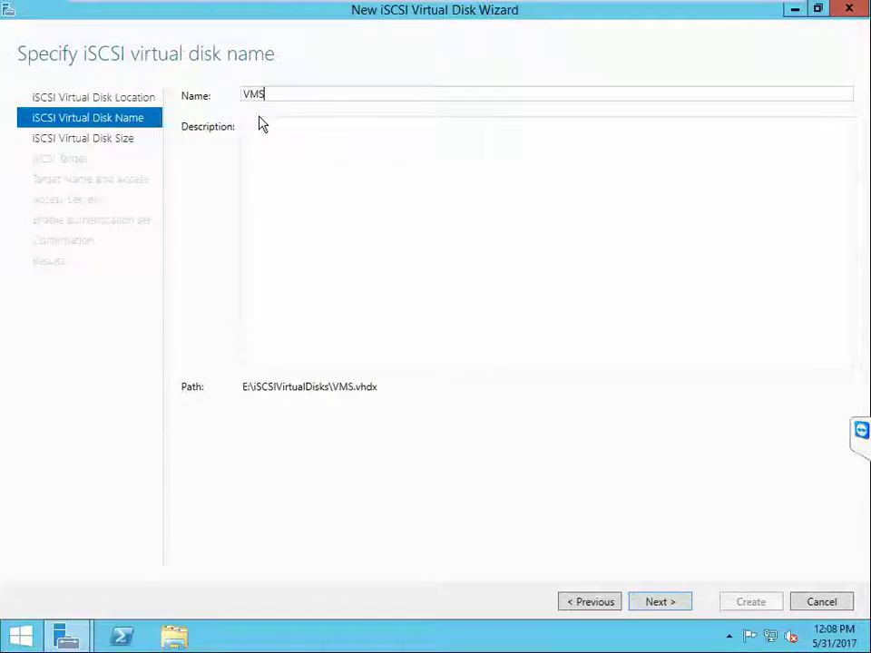
text(tore)
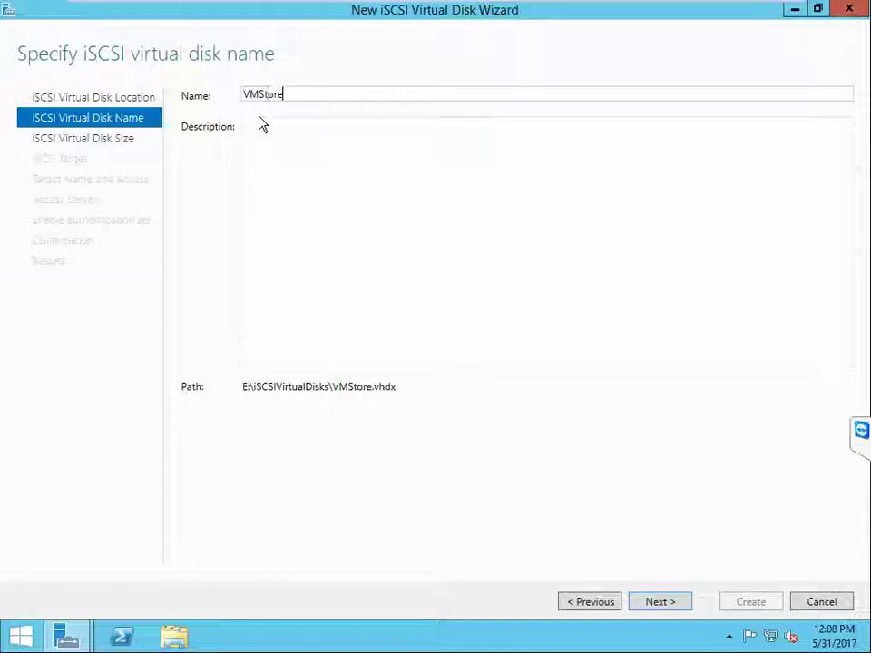
text(Disk)
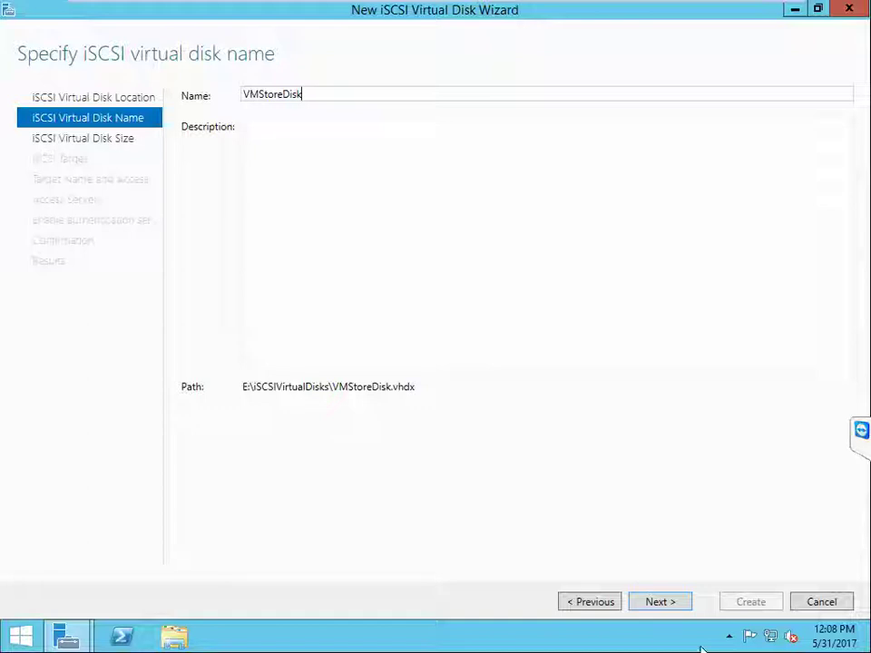
click(675, 603)
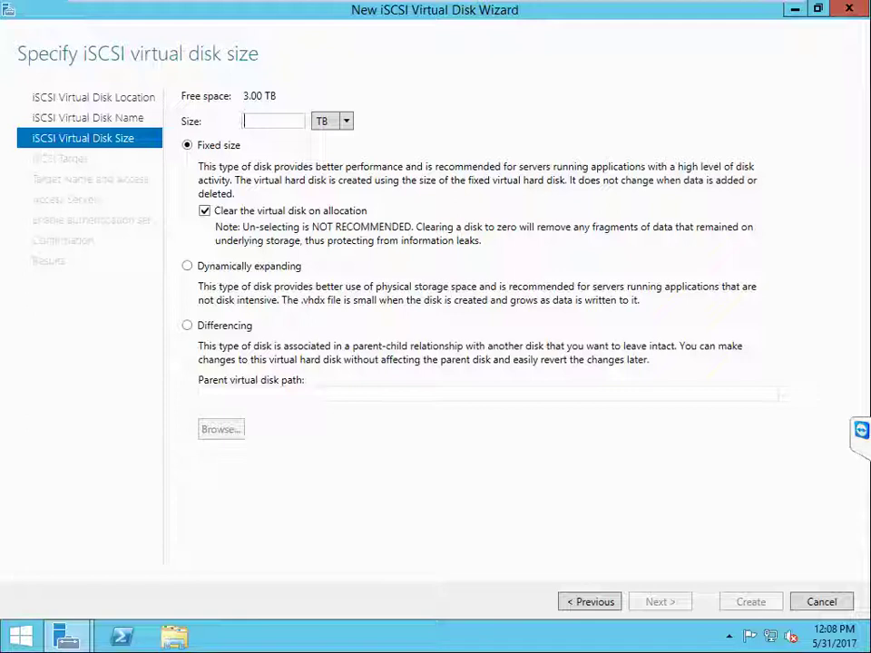
text(1024)
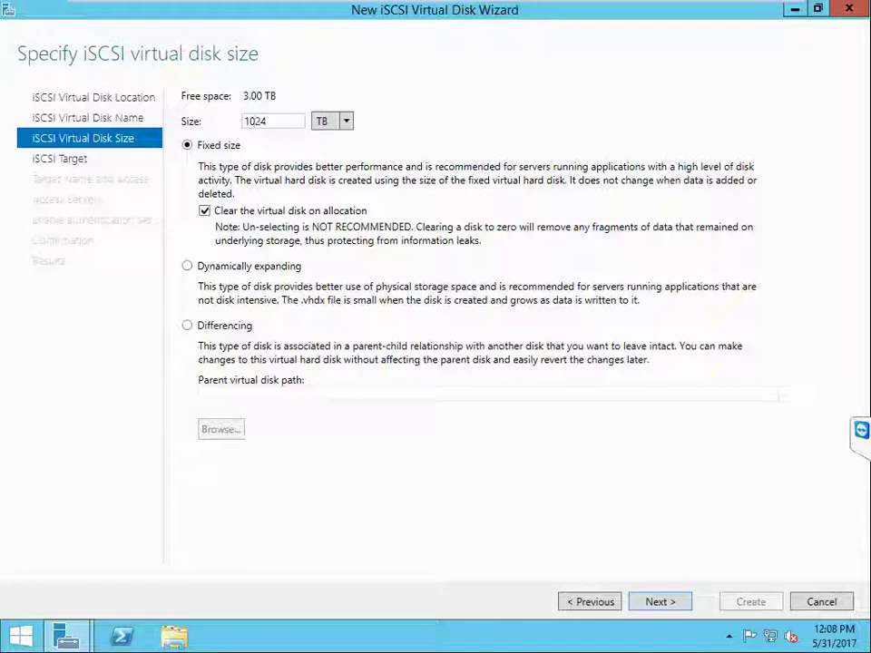
click(660, 599)
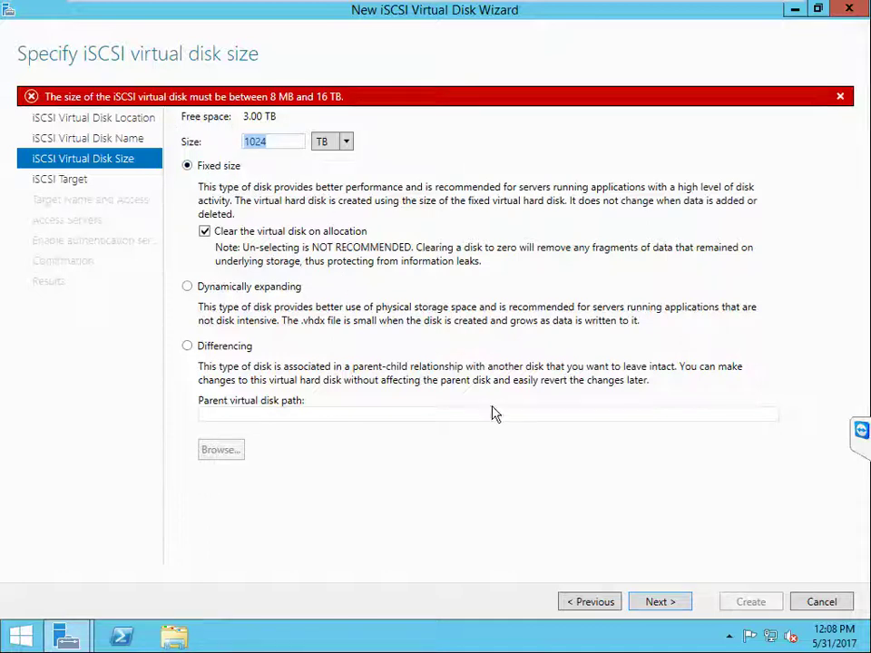
Step: Correct the disk size to 1 TB and proceed to naming a new iSCSI target
click(599, 604)
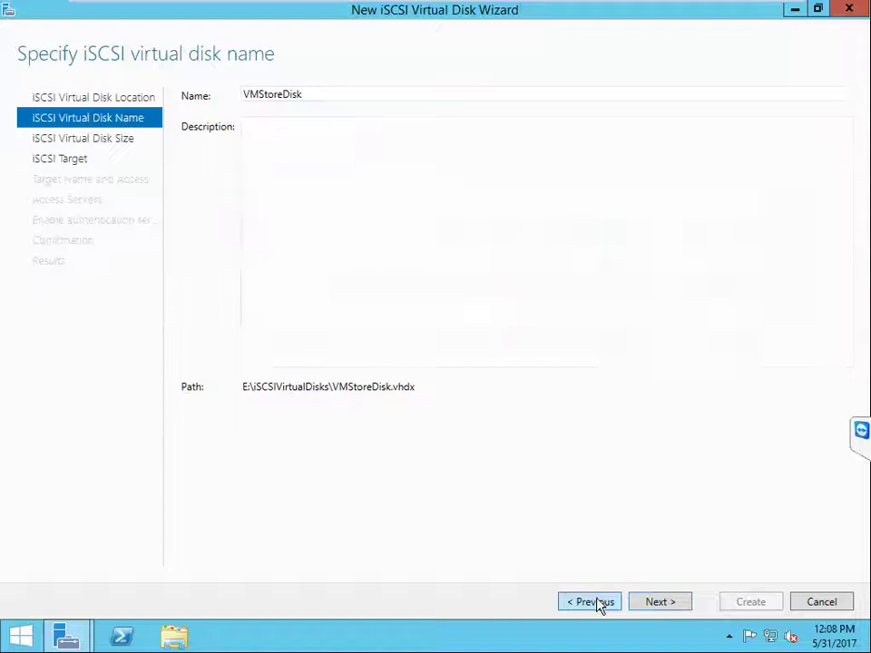
click(651, 604)
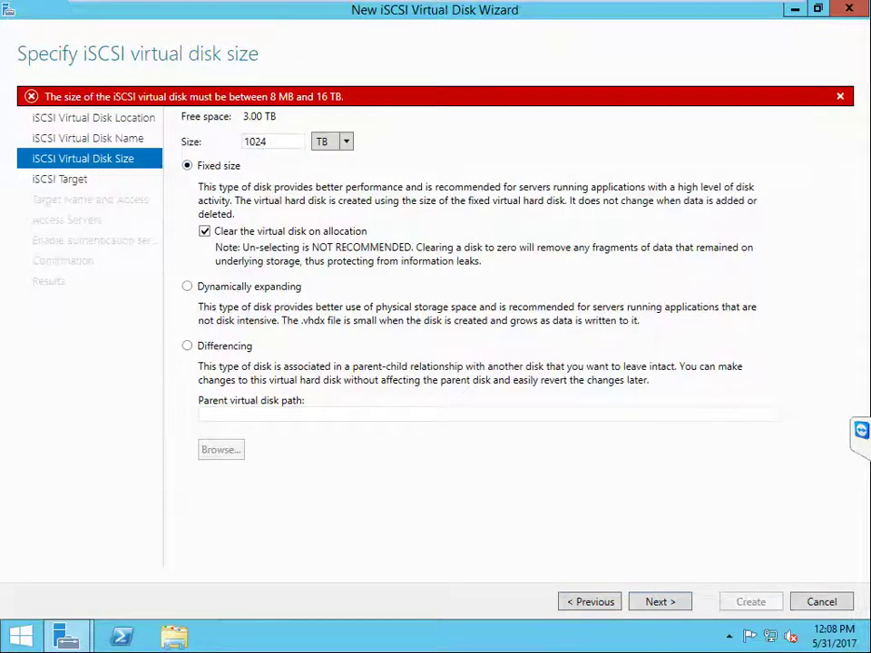
drag(265, 141, 232, 142)
text(1)
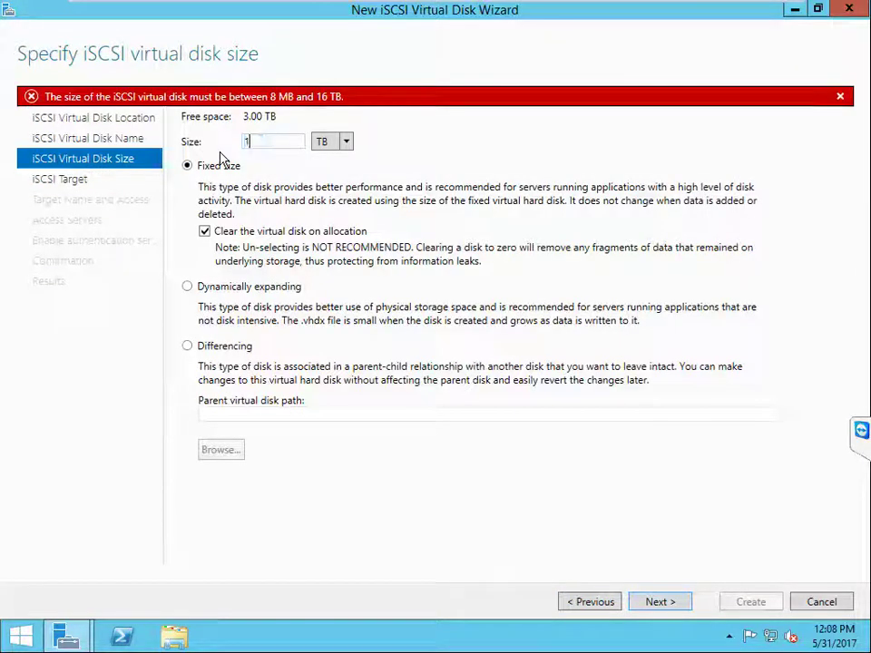
click(667, 606)
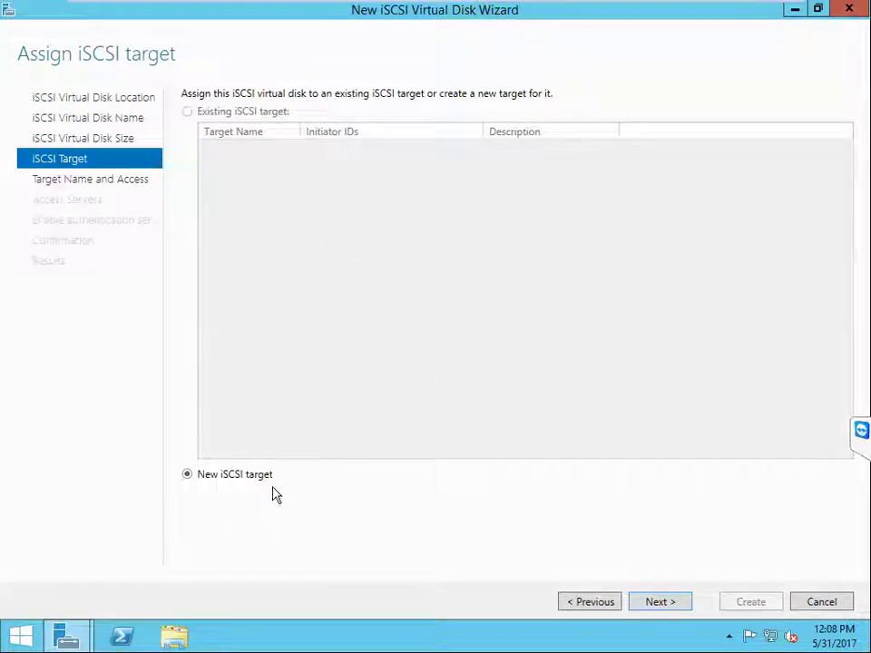
click(647, 603)
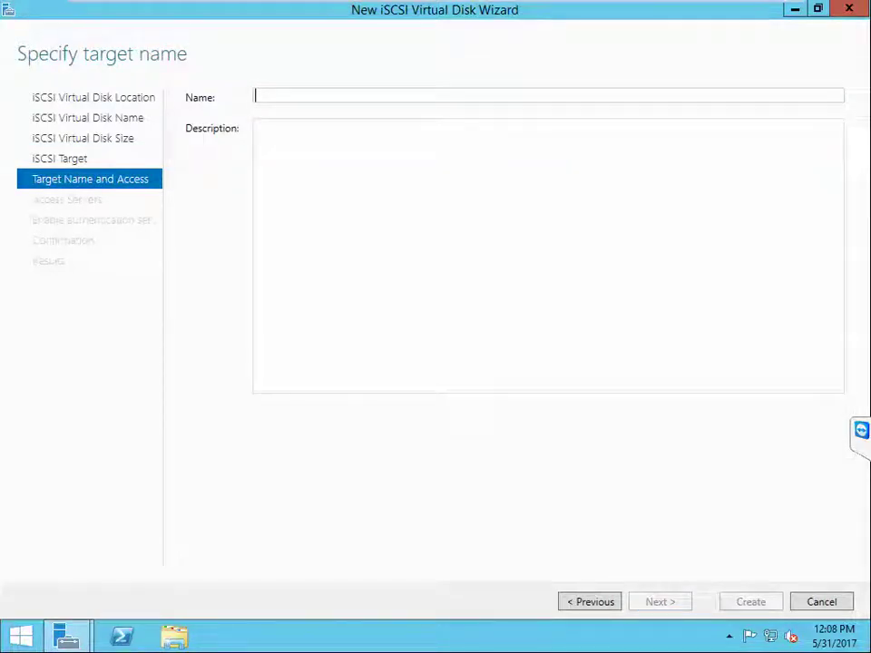
Step: Rename the new iSCSI target to CloudSANTR and move on to Access Servers
text(SA)
key(BackSpace)
key(BackSpace)
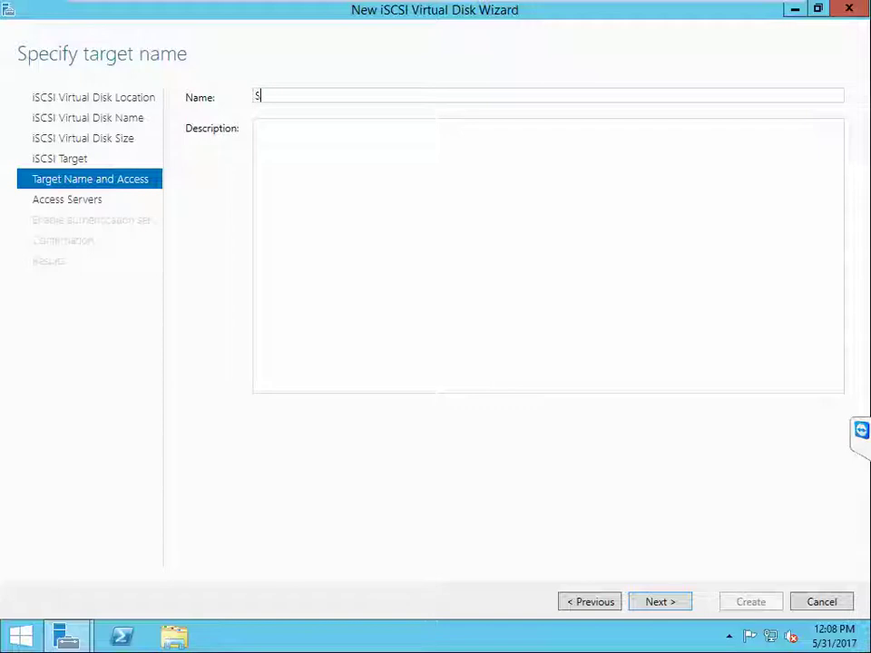
text(Clou)
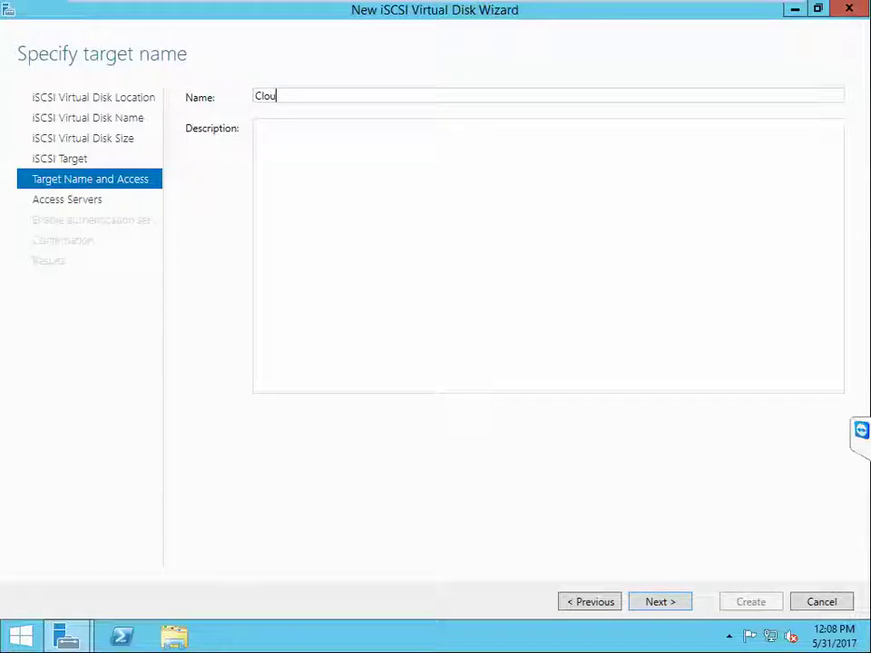
text(dSANTR)
click(660, 603)
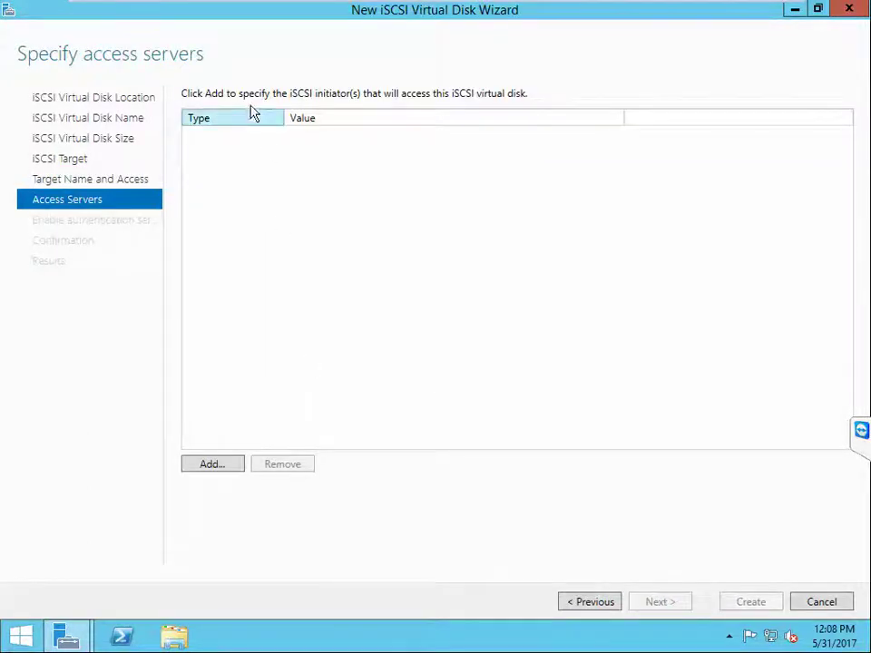
Step: Add initiators 192.168.3.240 and 192.168.3.241 as manually entered values
click(214, 464)
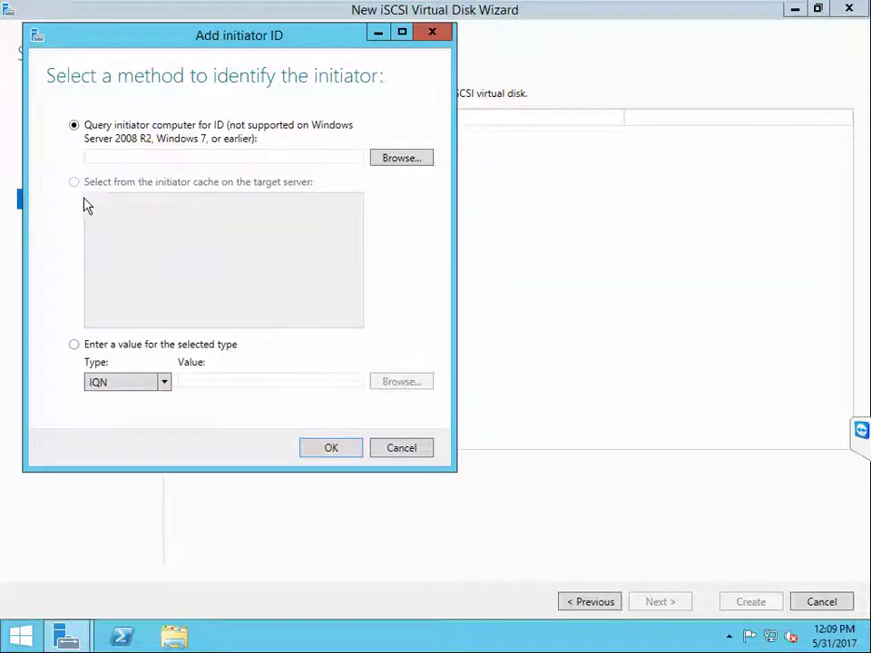
click(73, 344)
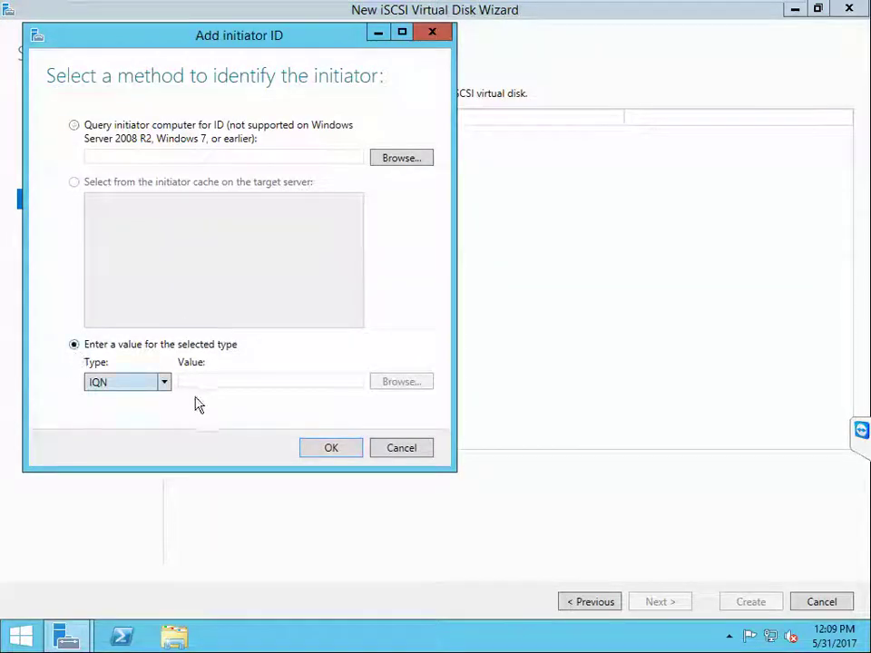
click(186, 381)
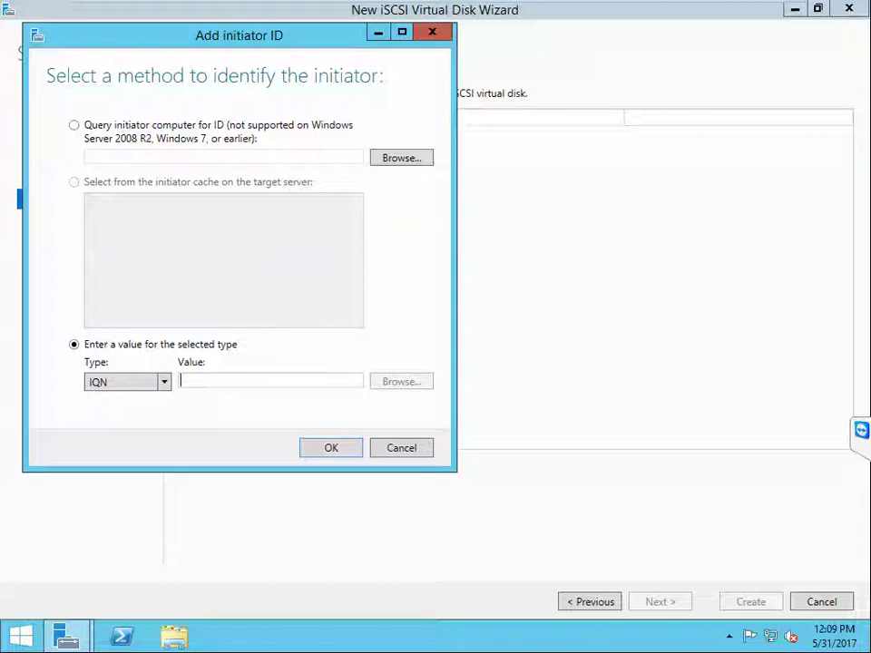
text(192.168)
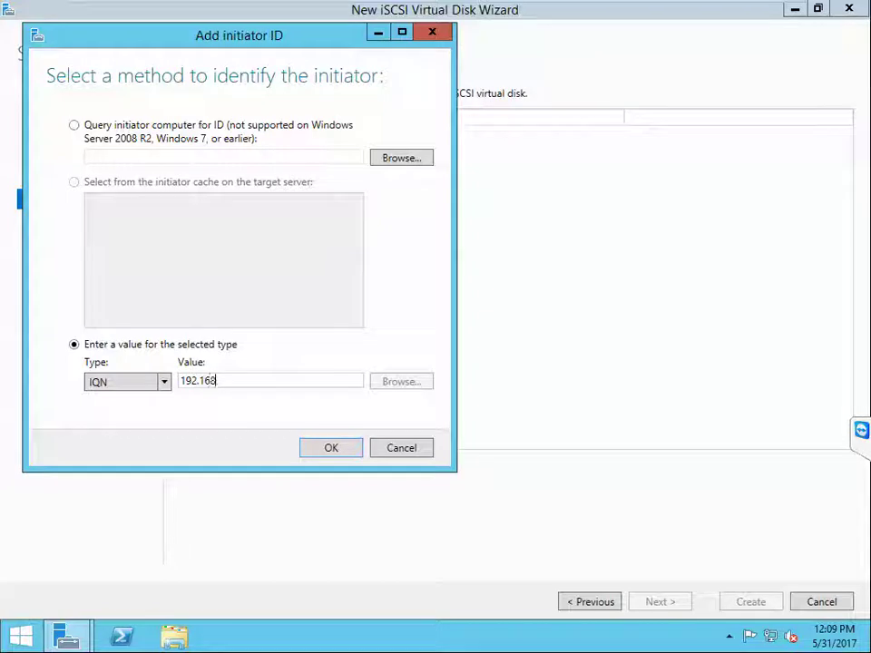
text(.3.240)
click(343, 453)
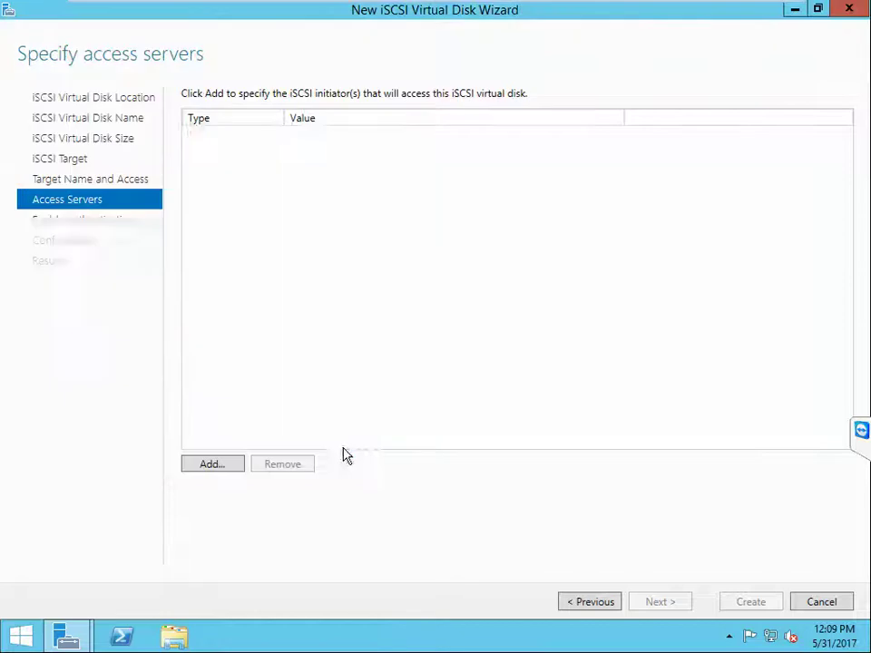
click(218, 464)
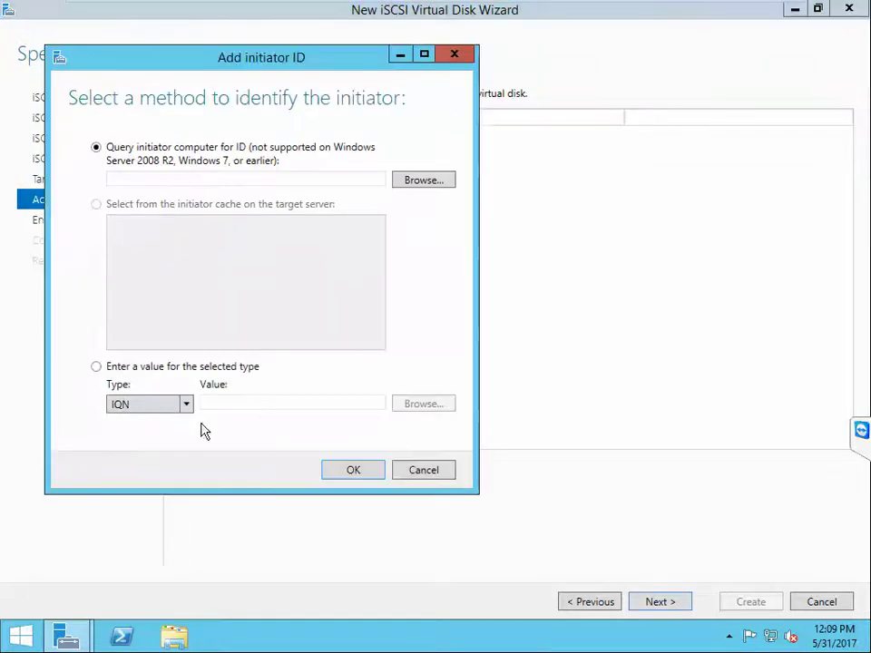
click(130, 368)
click(205, 403)
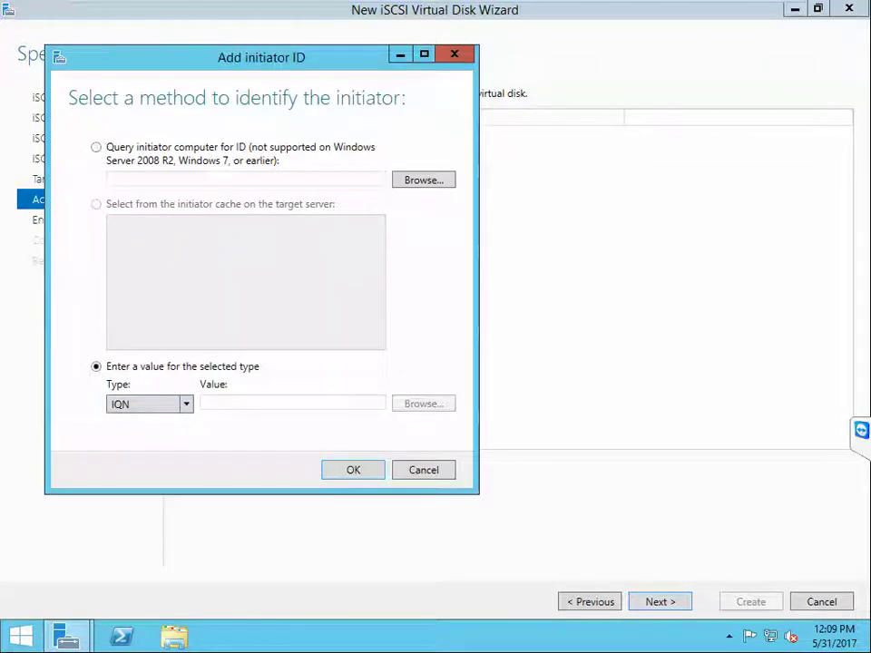
text(192)
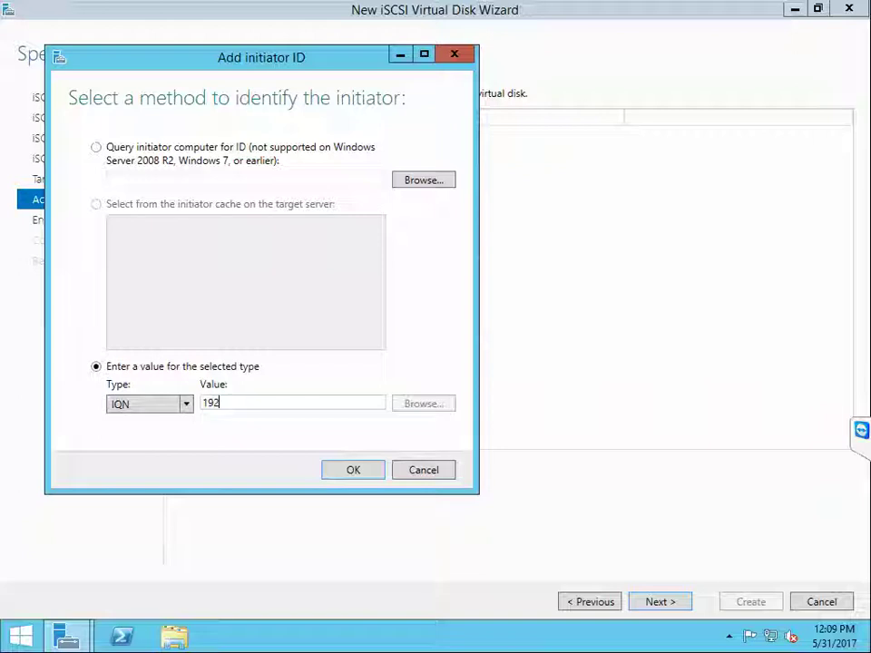
text(.168)
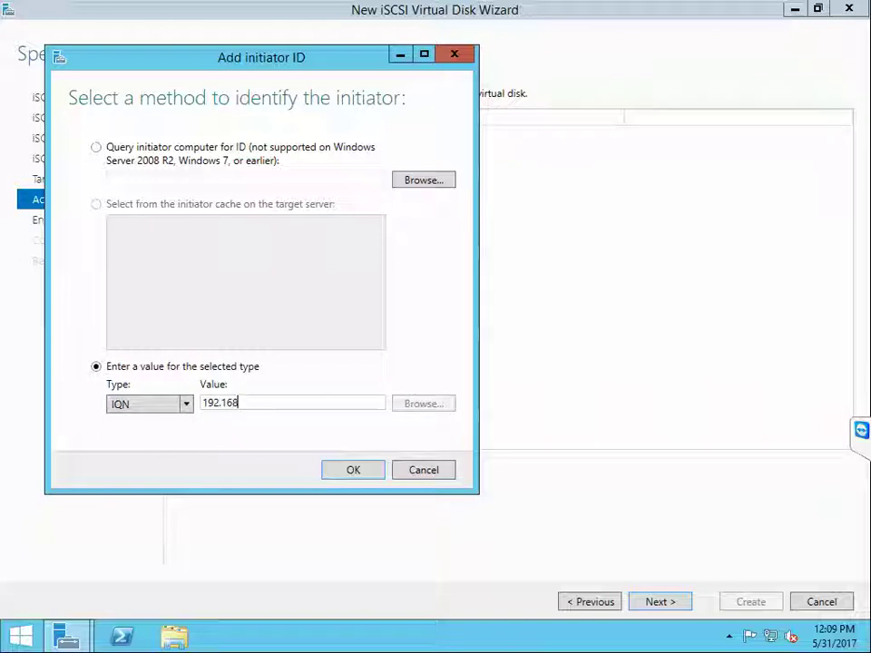
text(.3.241)
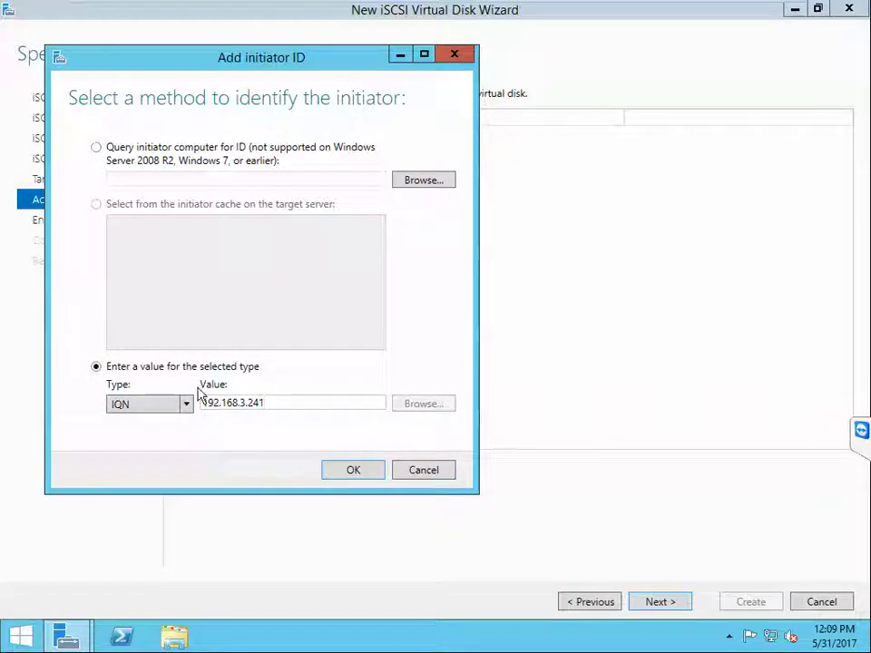
click(353, 471)
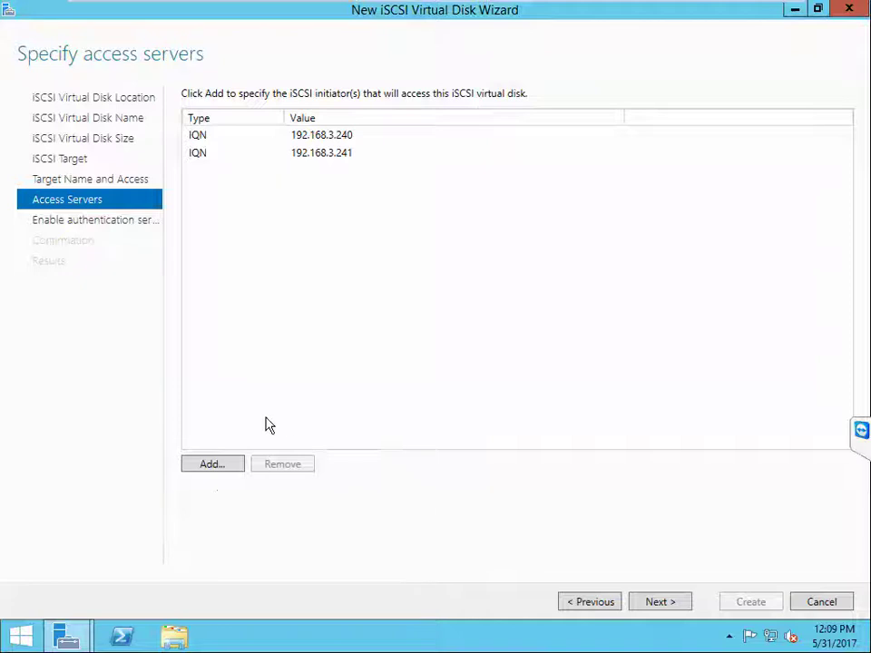
Step: Add initiator 192.168.3.251 and advance to authentication with CHAP left off
click(212, 465)
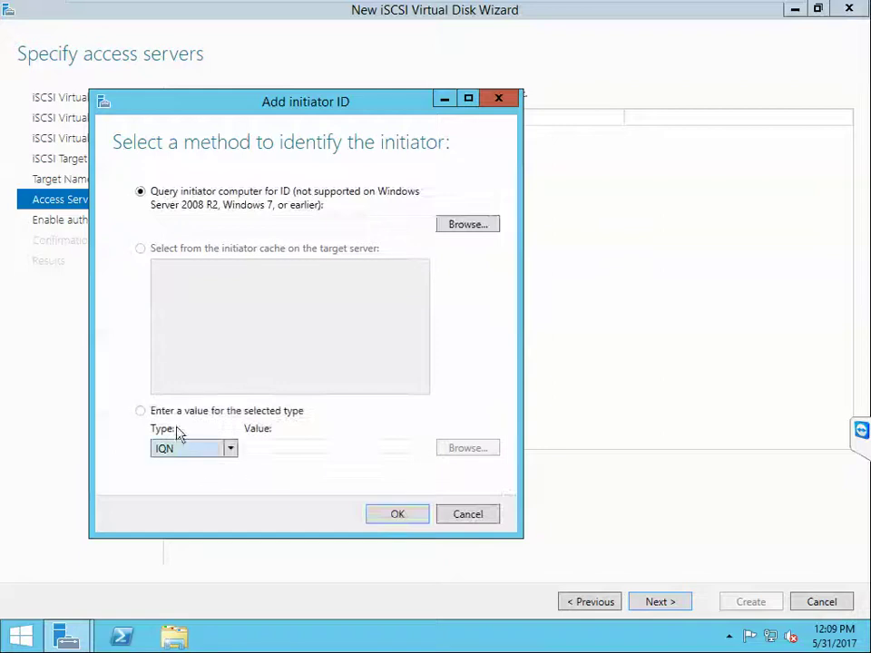
click(140, 410)
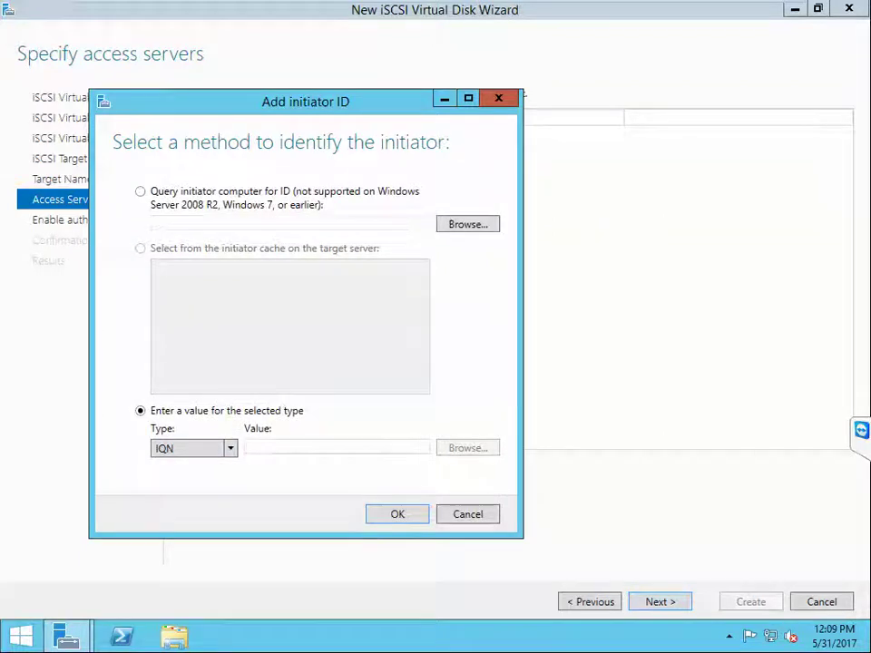
click(250, 447)
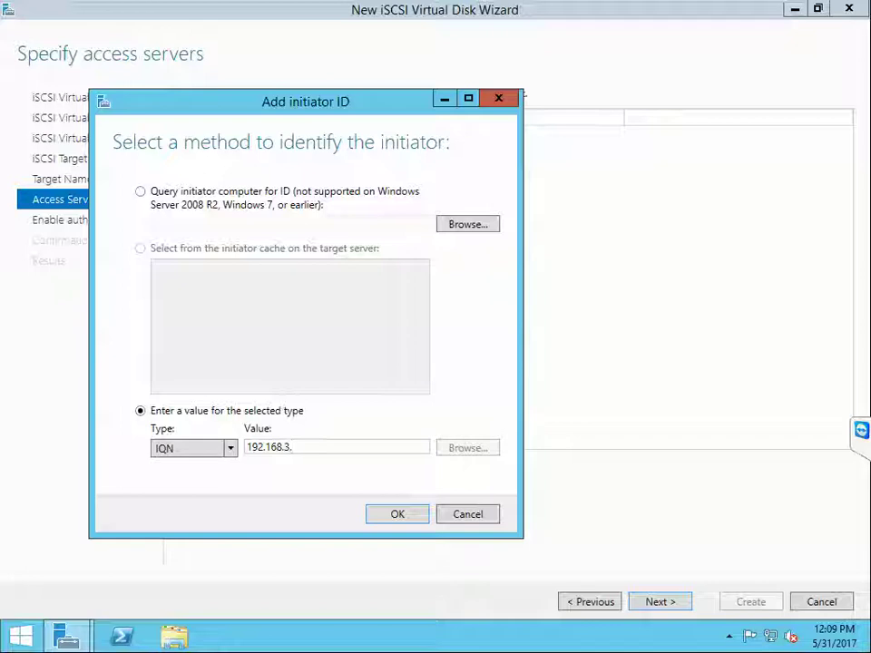
text(192.168.3.24)
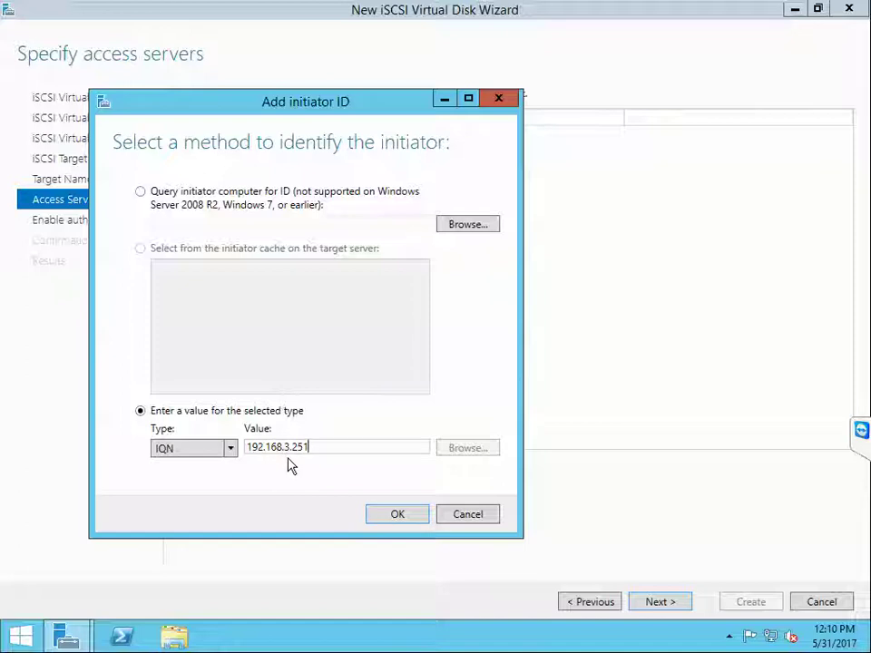
click(396, 521)
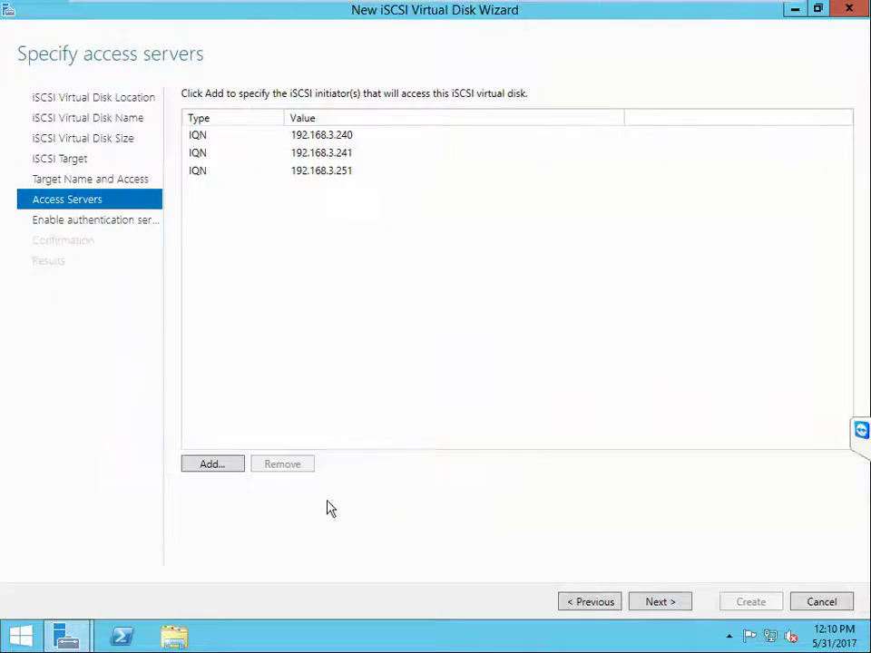
click(659, 603)
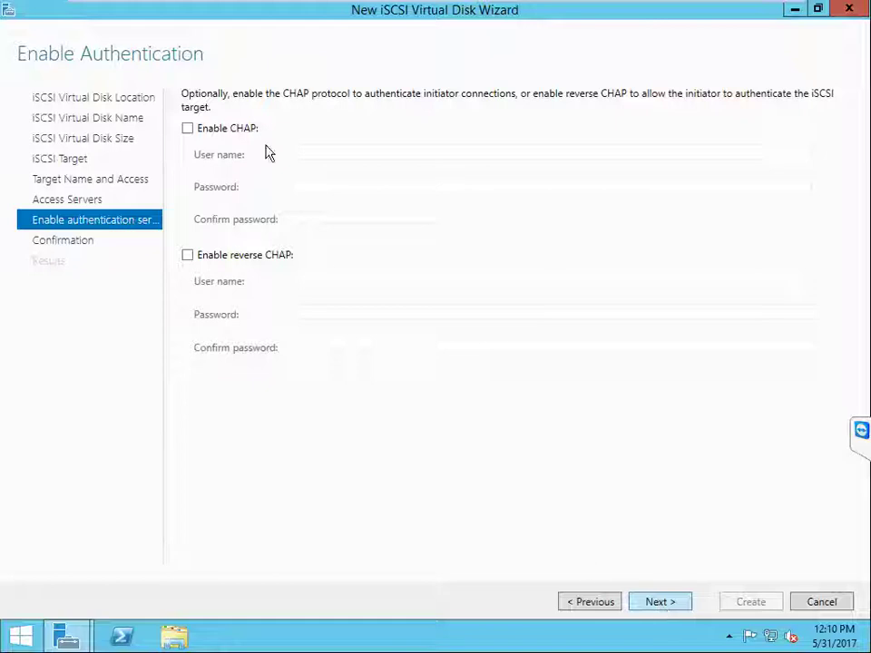
Step: Create the 1 TB VMStoreDisk iSCSI disk and close the wizard once its tasks finish
click(658, 604)
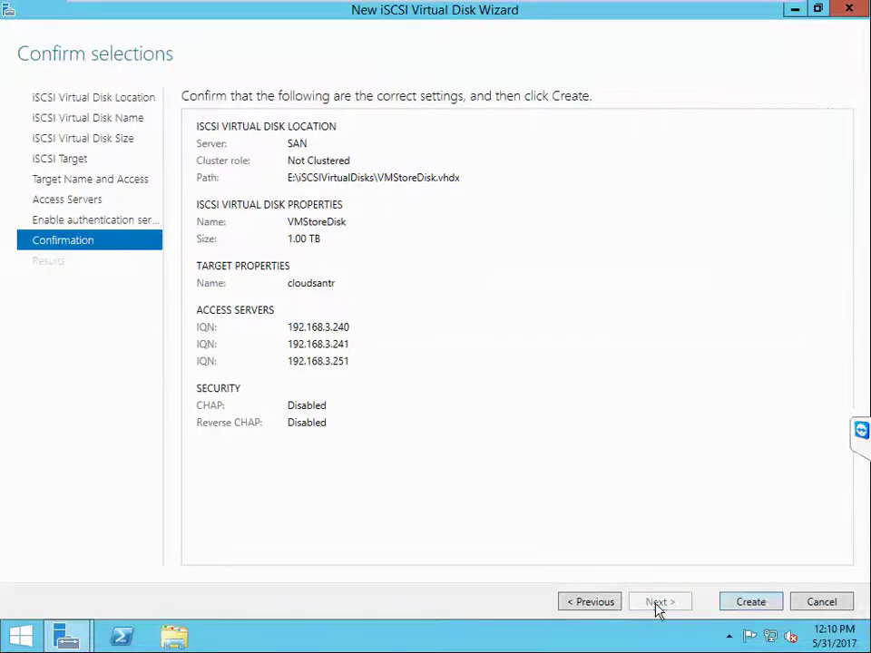
click(769, 607)
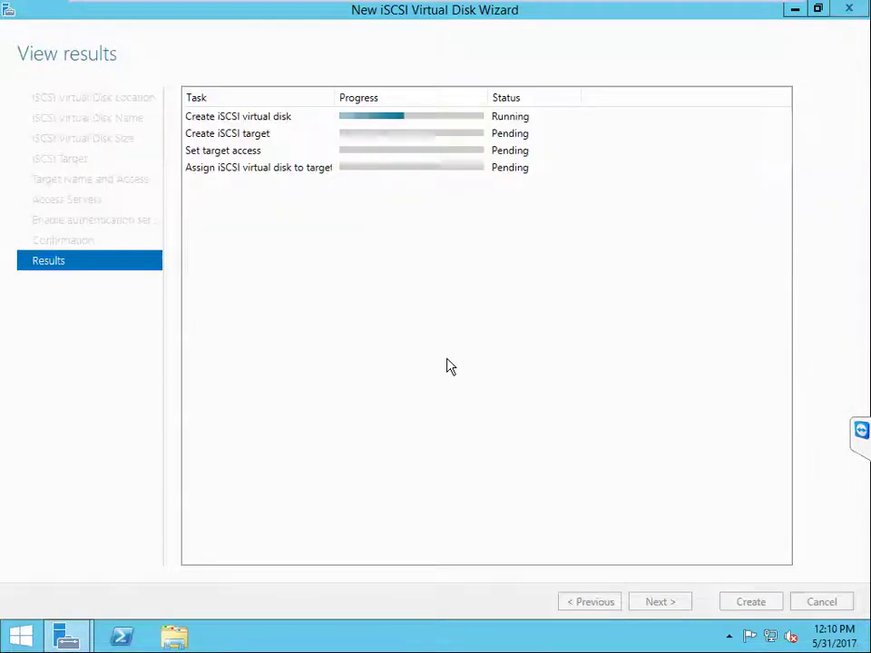
mouse_move(423, 7)
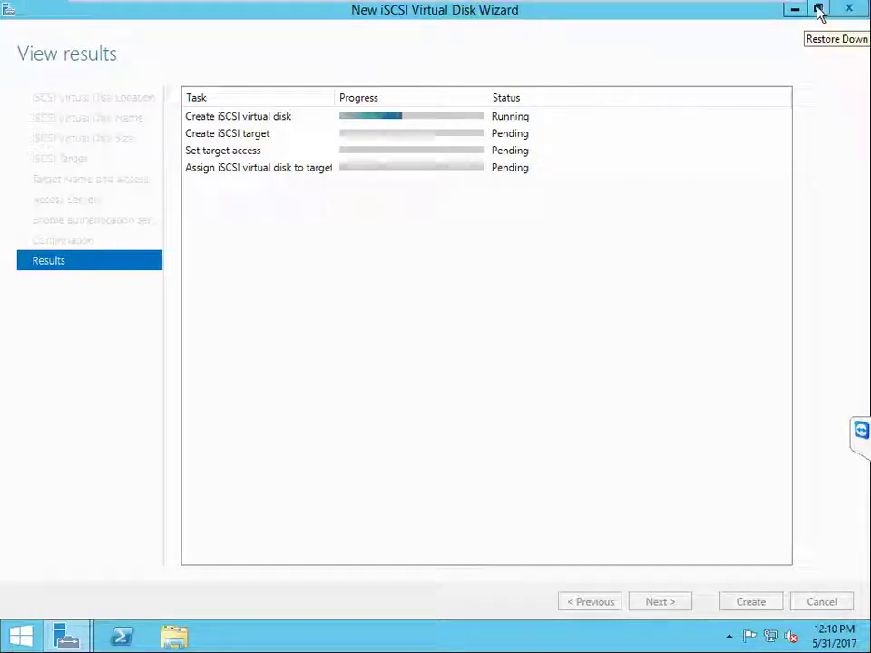
click(819, 10)
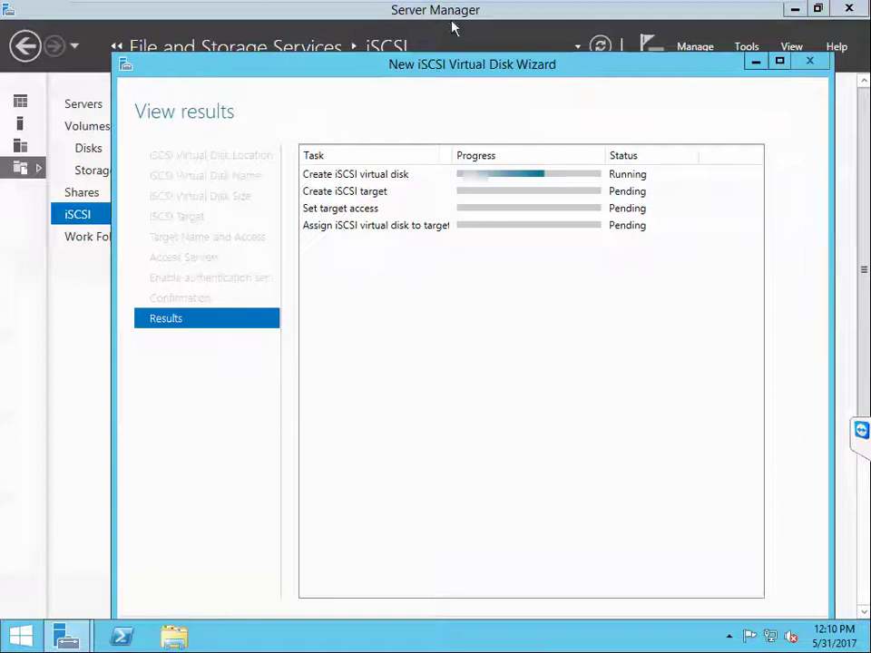
click(335, 11)
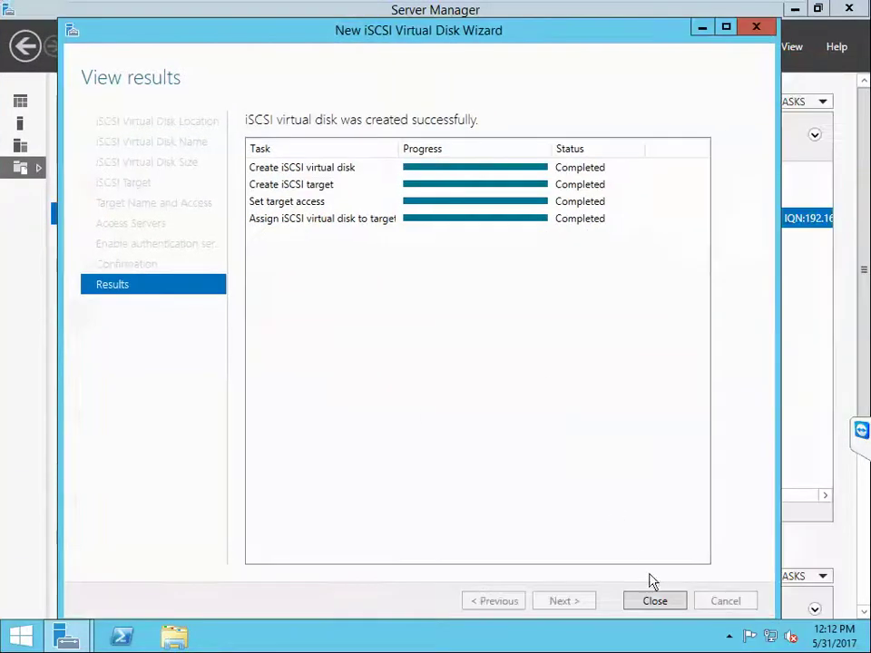
click(654, 599)
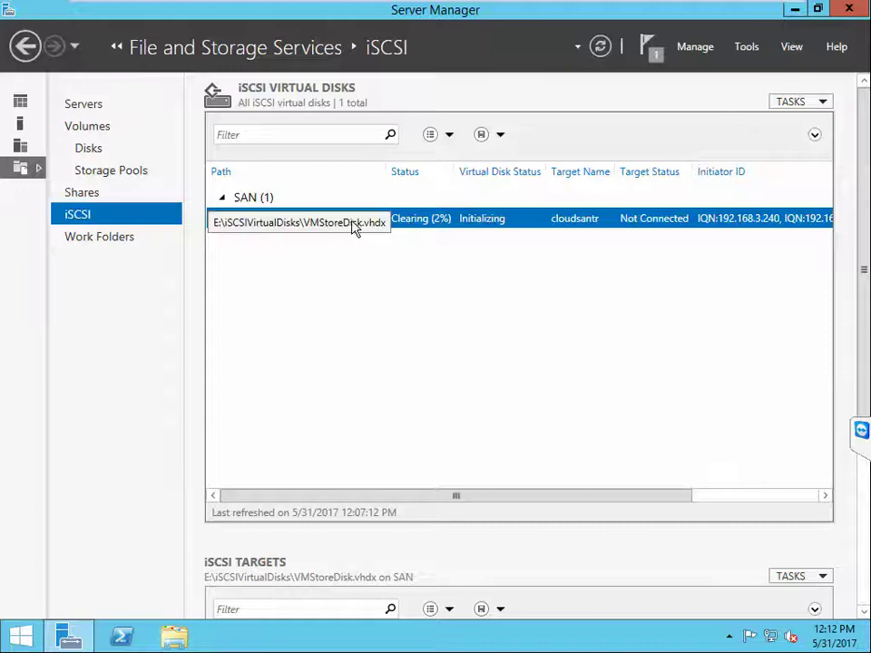
Step: Start a second iSCSI virtual disk on volume E: named DiskWitness
click(821, 106)
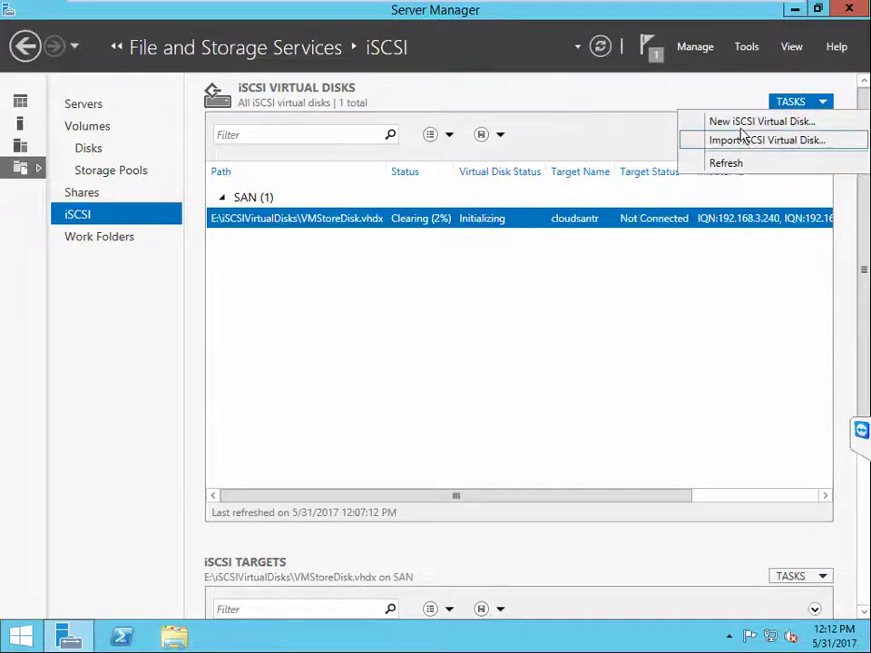
click(744, 123)
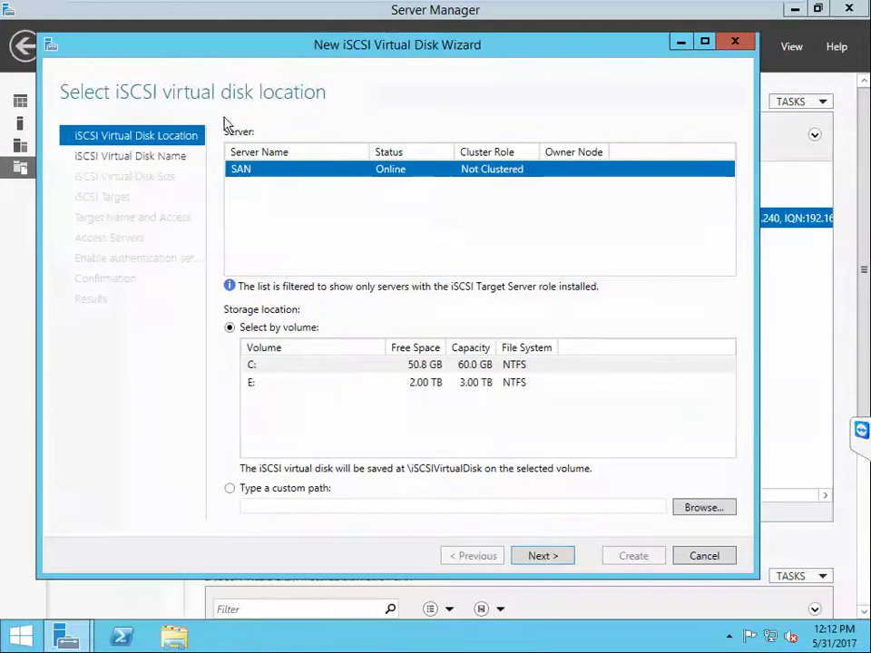
click(257, 386)
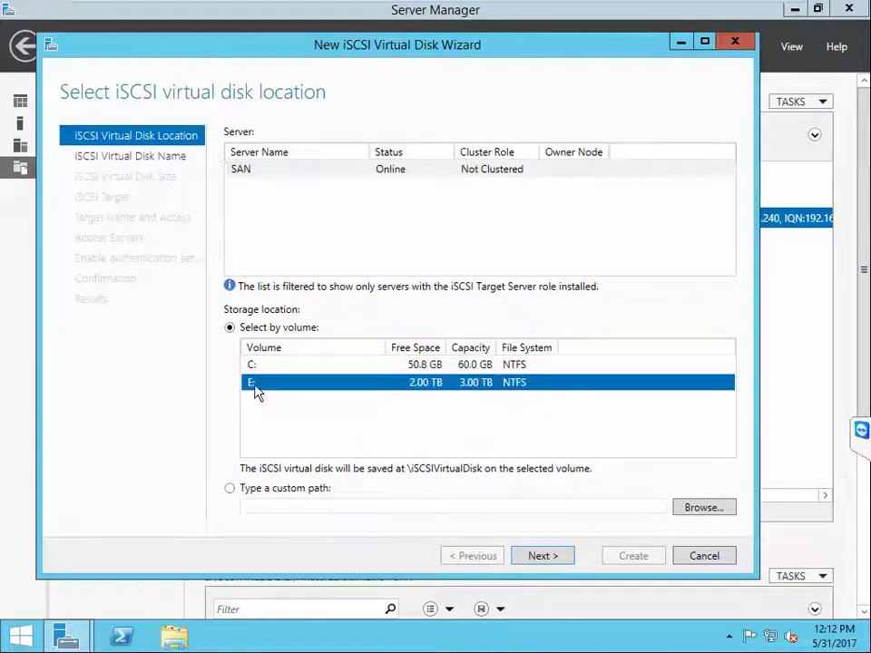
click(544, 558)
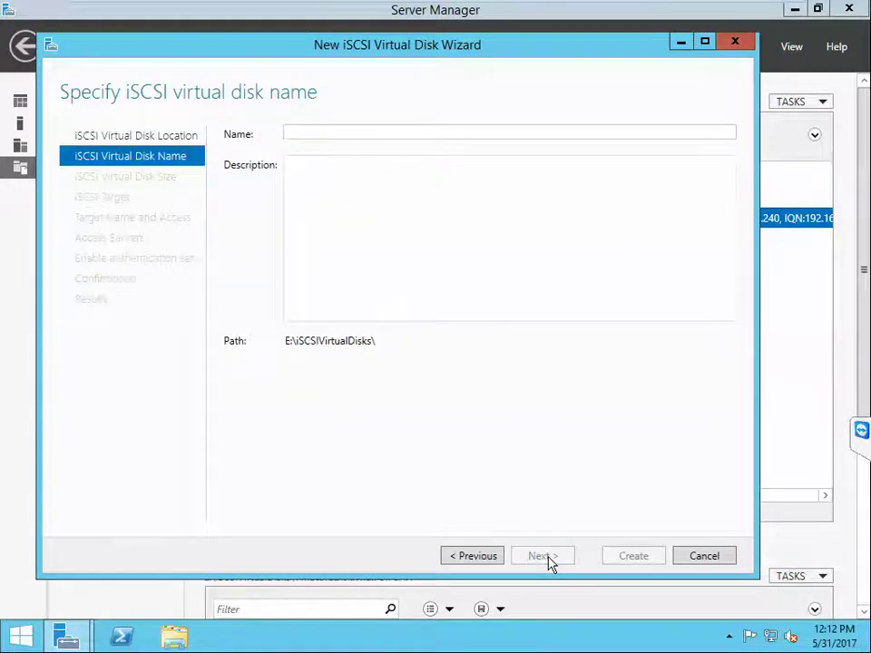
text(Disk)
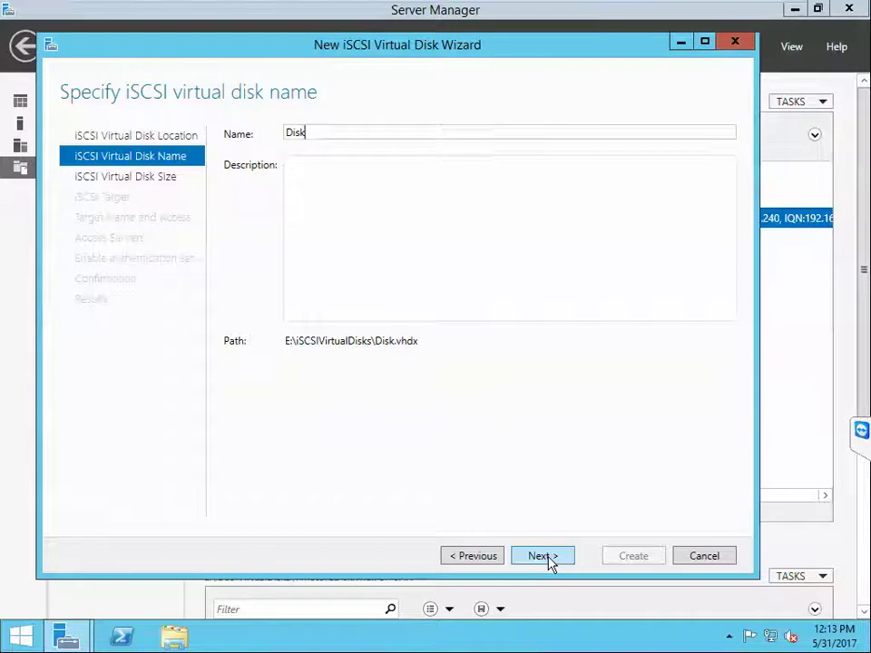
text(Wit)
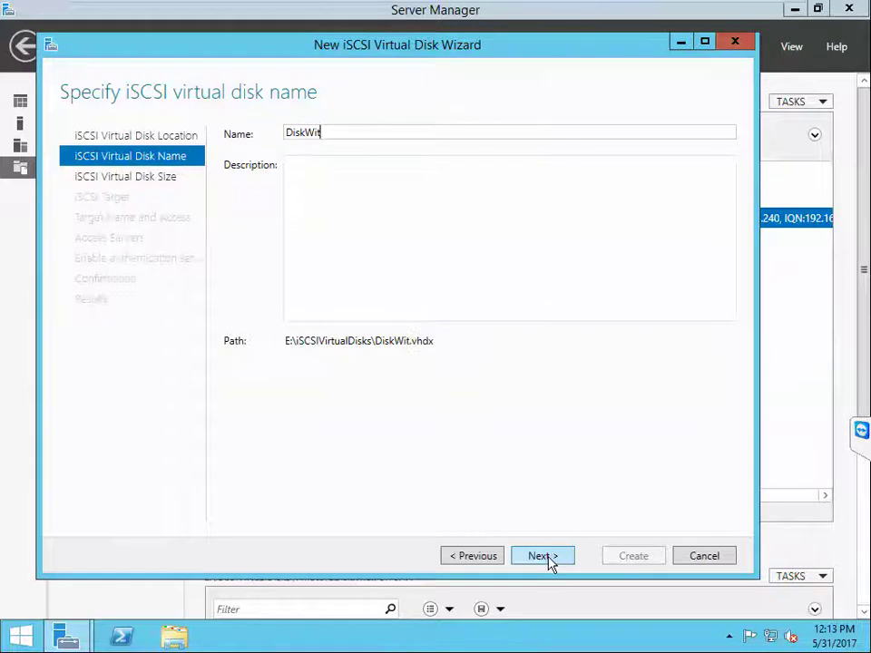
text(ness)
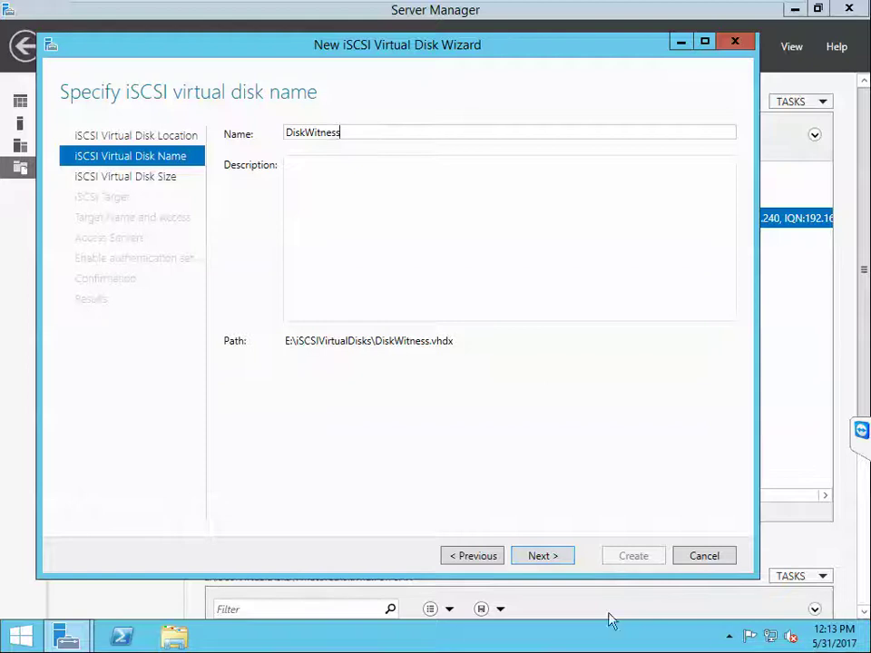
click(559, 561)
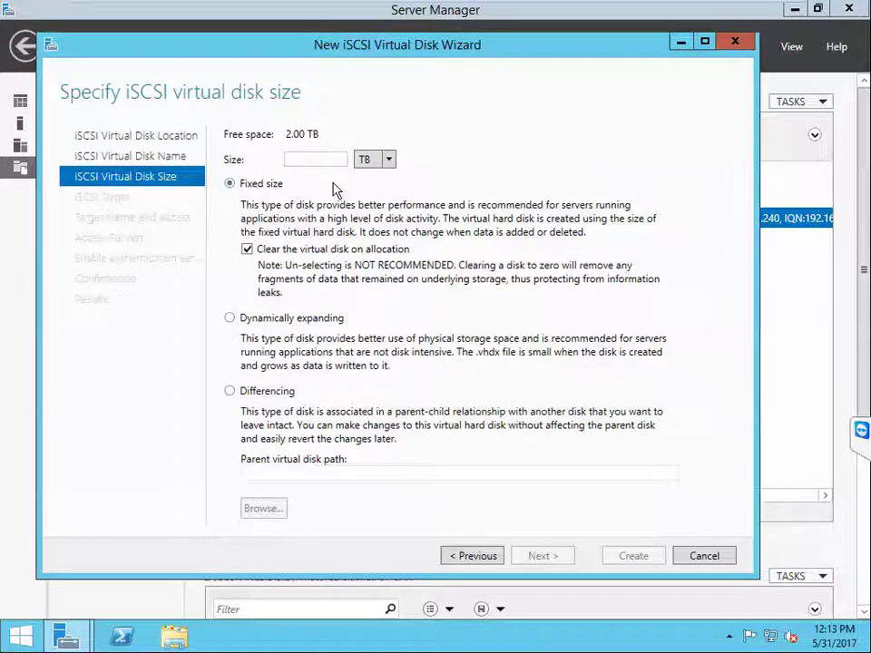
Step: Size DiskWitness at 512 MB, keep the existing cloudsantr target, and create it
text(512)
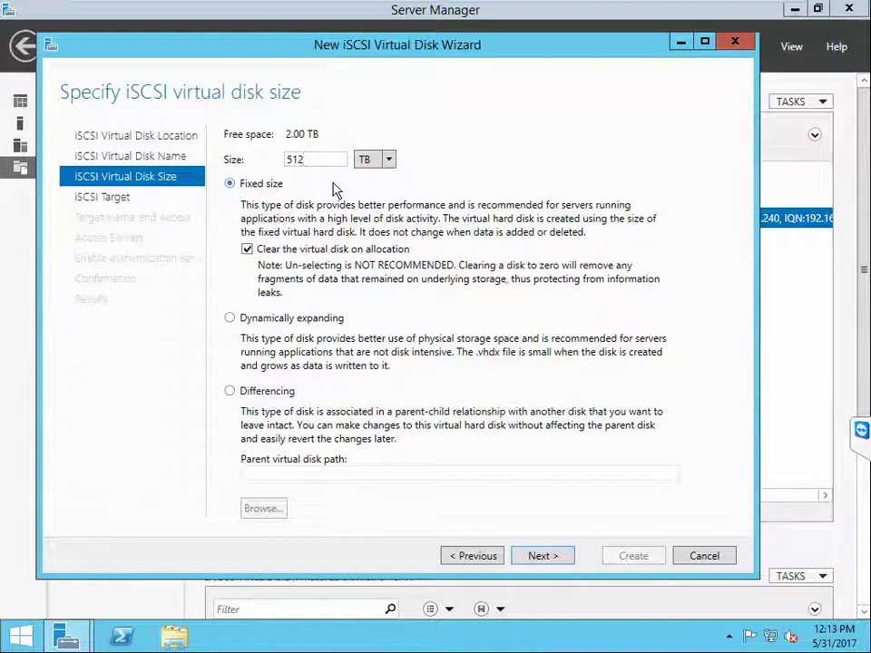
click(389, 160)
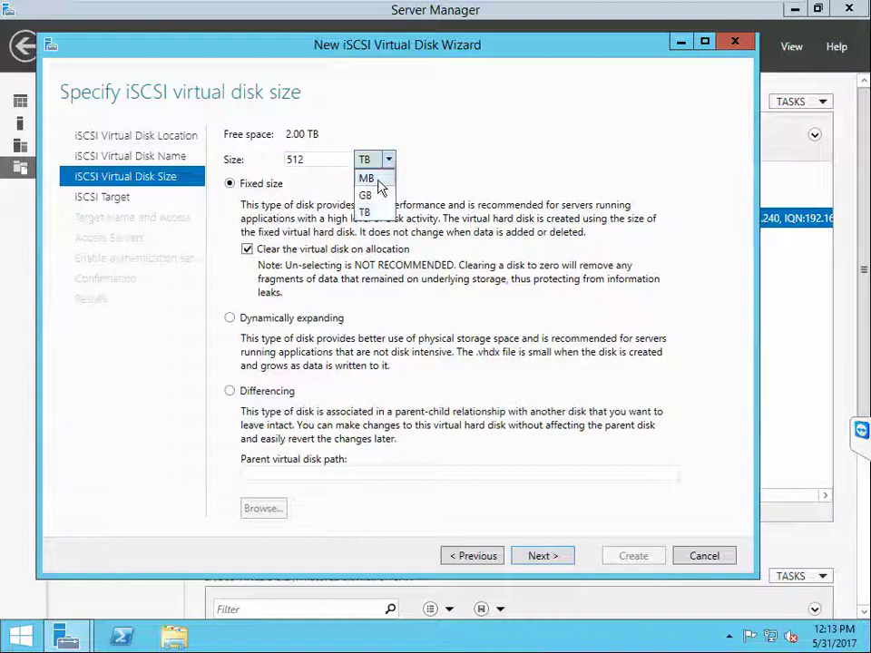
click(374, 179)
click(542, 556)
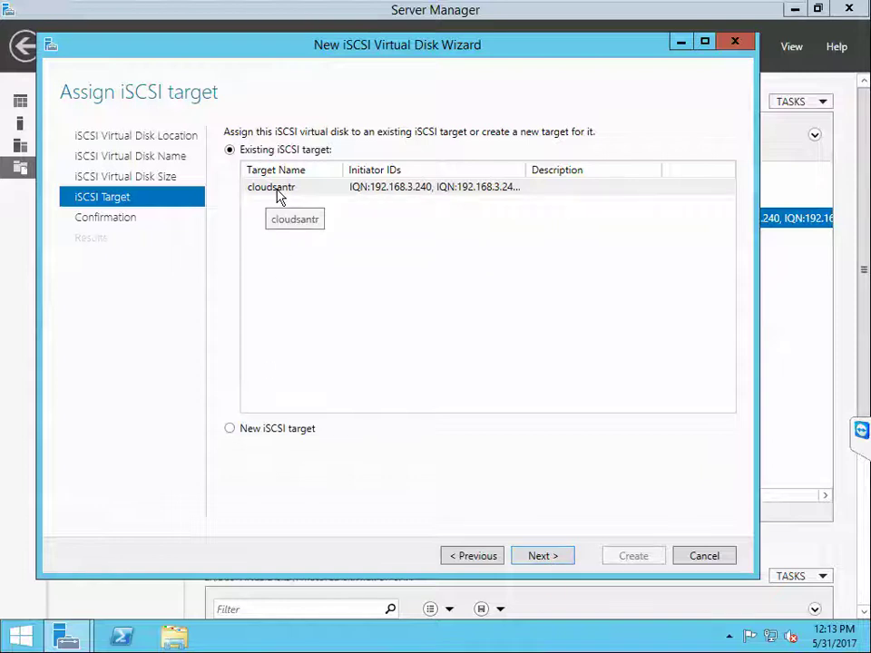
click(542, 555)
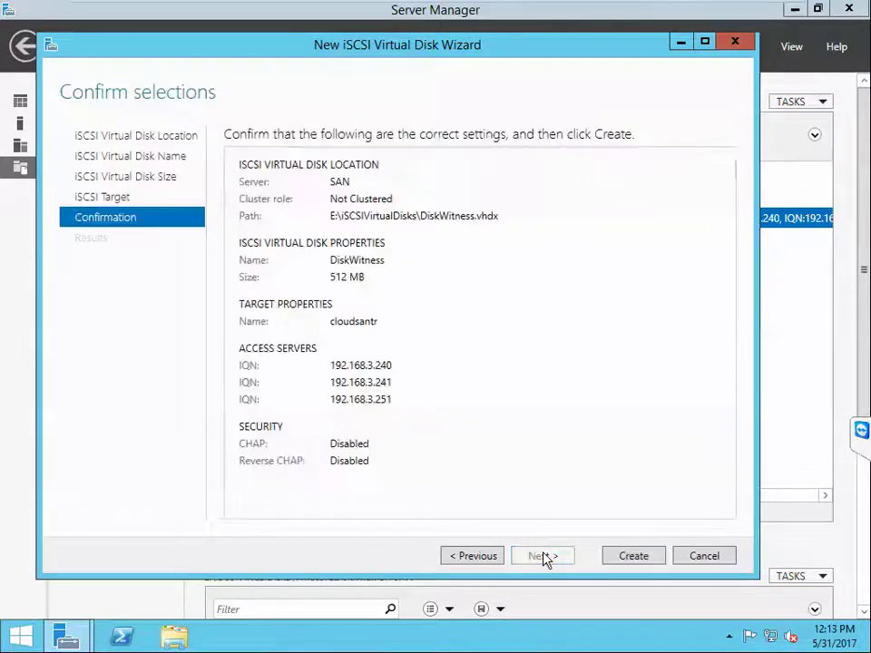
click(633, 555)
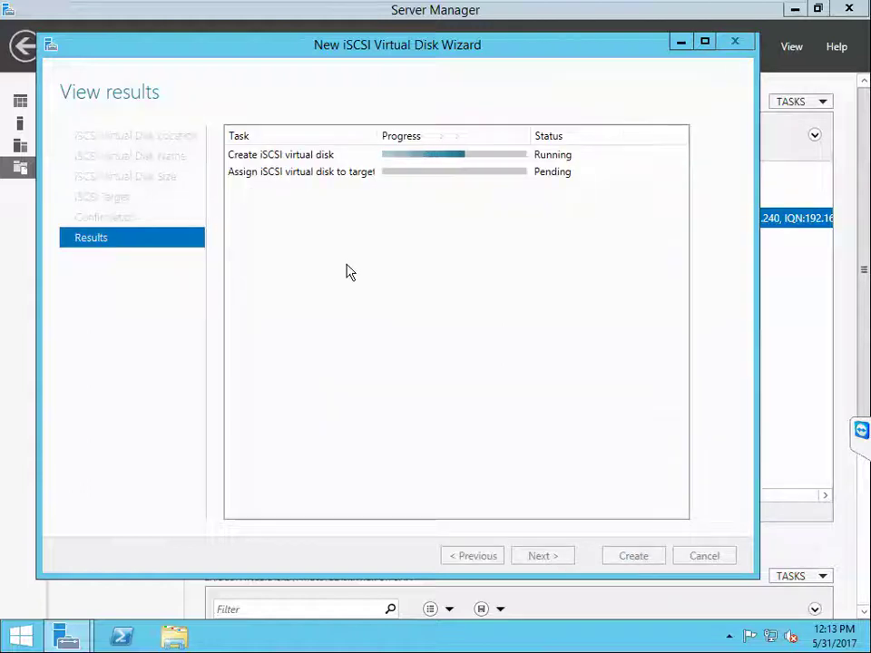
Step: Scroll the open virtual machine tabs to the last one and exit full-screen view to show the VM library
mouse_move(299, 6)
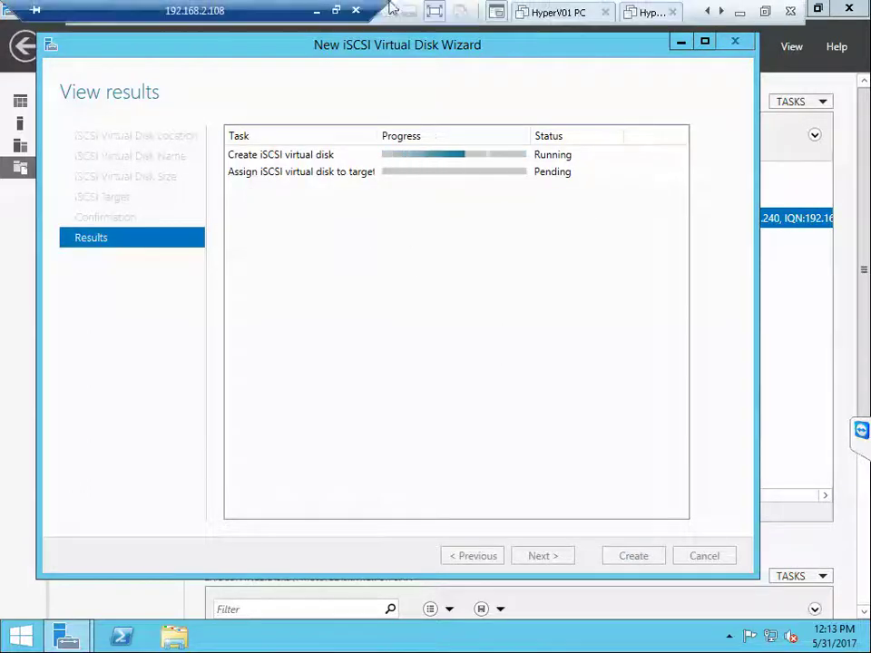
click(336, 11)
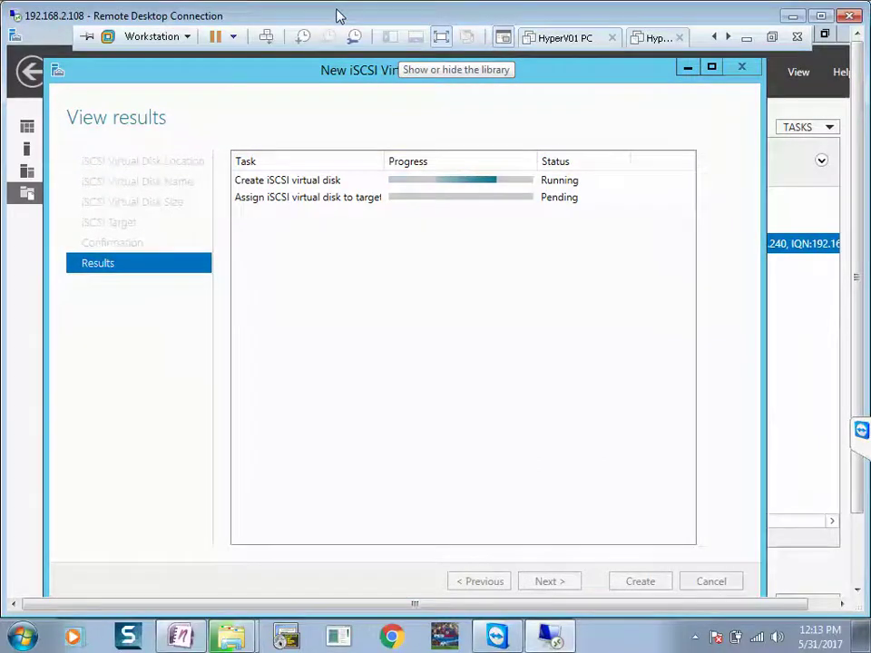
click(819, 17)
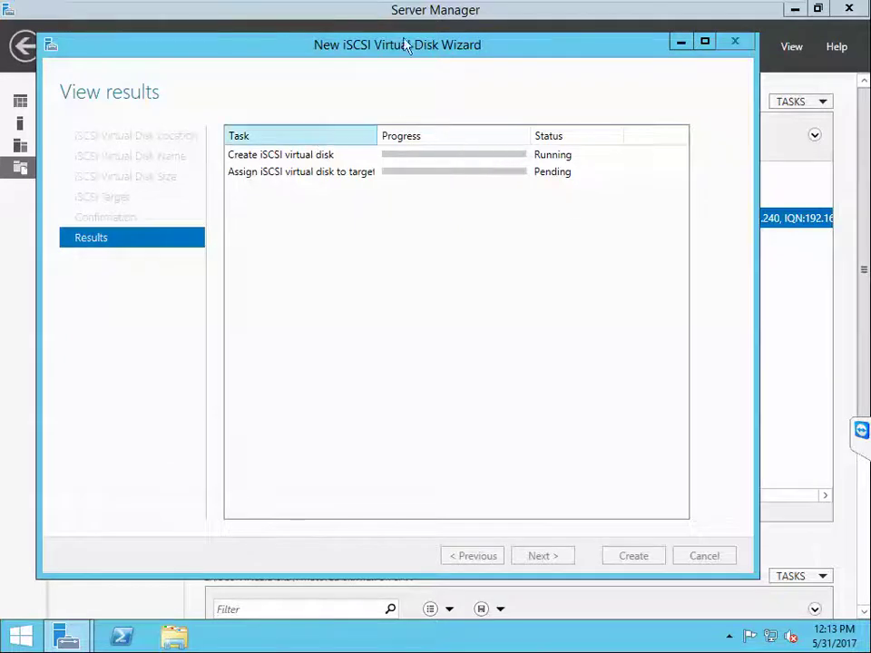
mouse_move(508, 9)
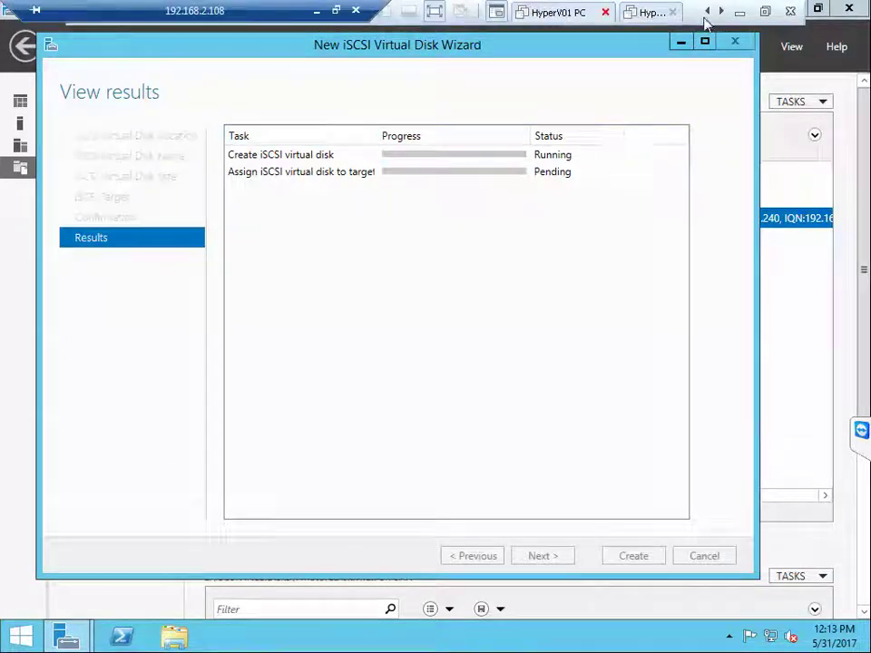
click(720, 12)
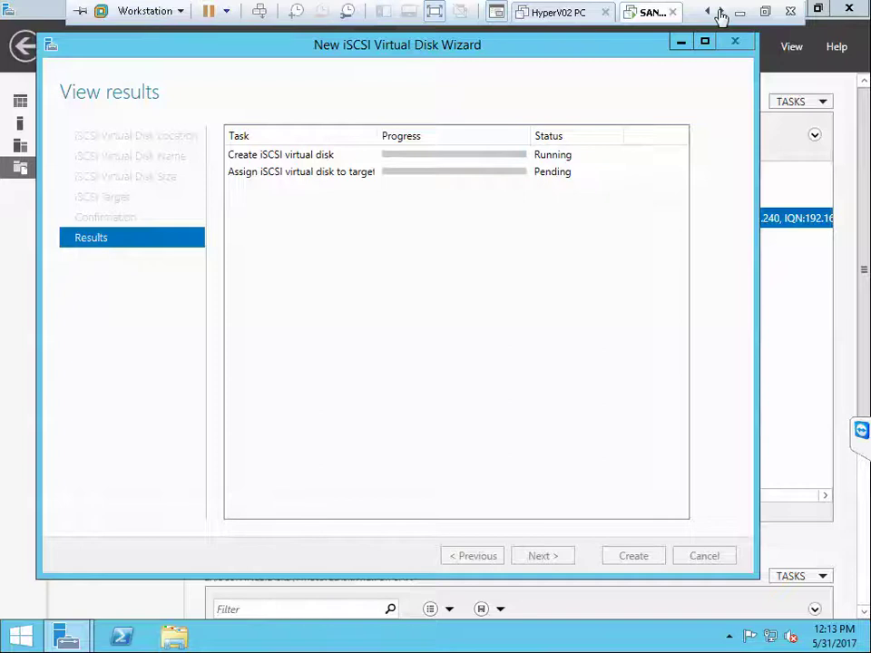
click(720, 12)
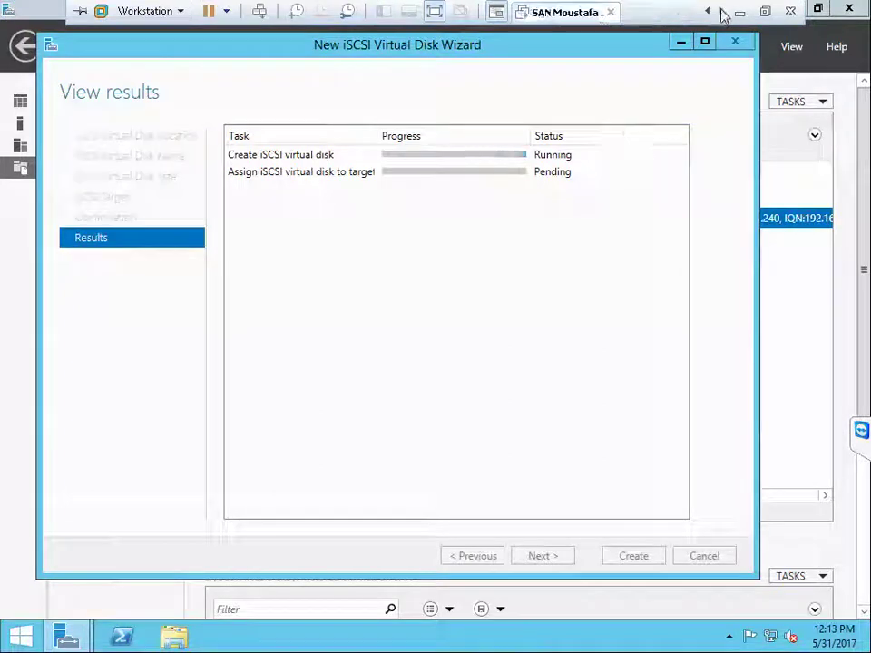
click(436, 12)
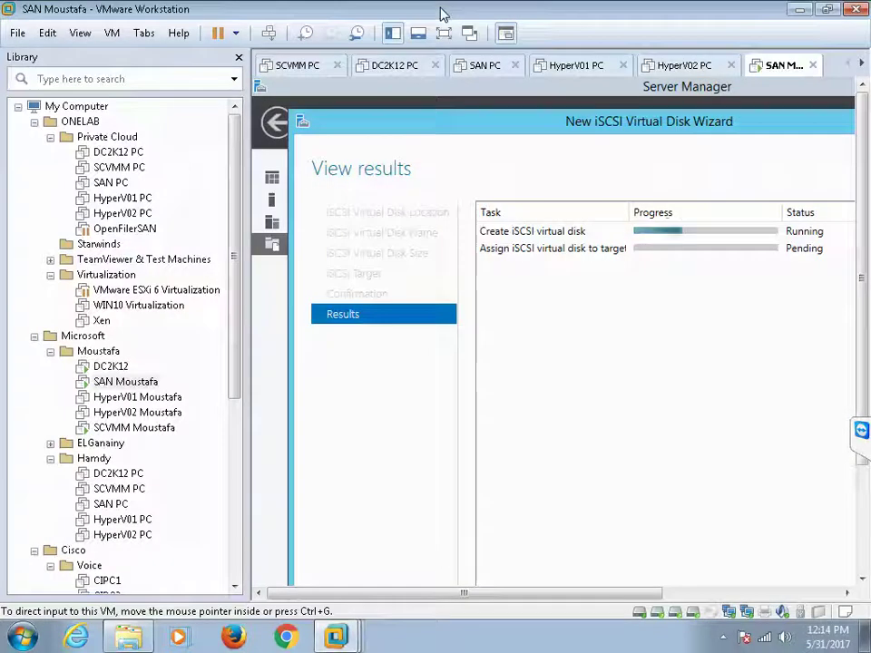
Step: Power on HyperV01 Moustafa from the library, answer the moved/copied prompt, and view its console full screen
click(122, 197)
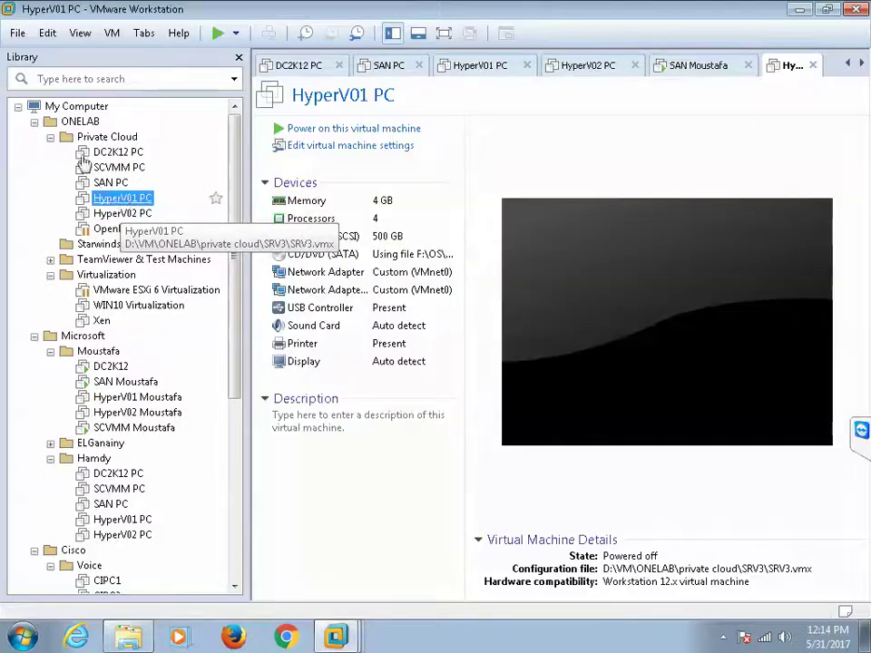
click(34, 121)
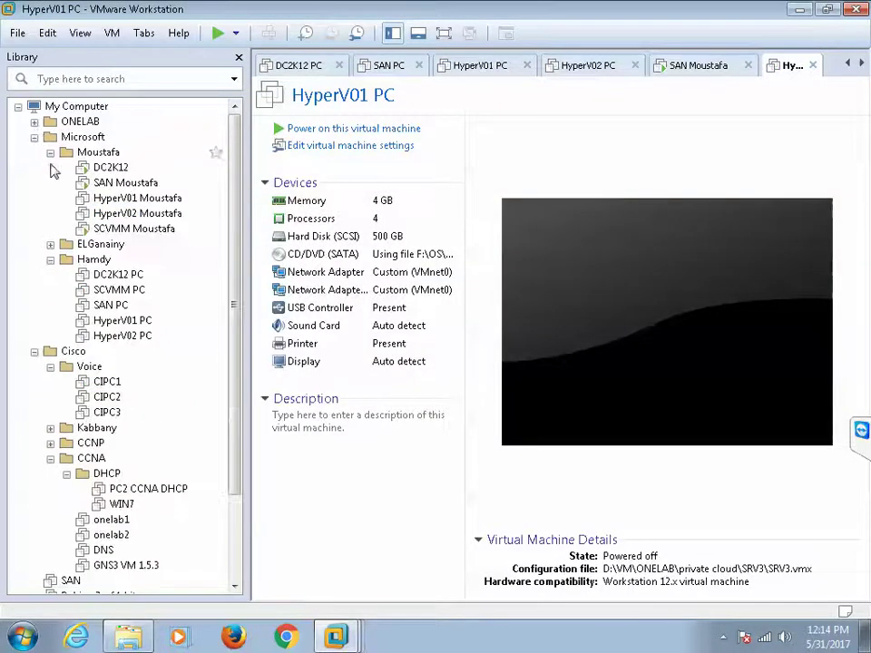
click(145, 200)
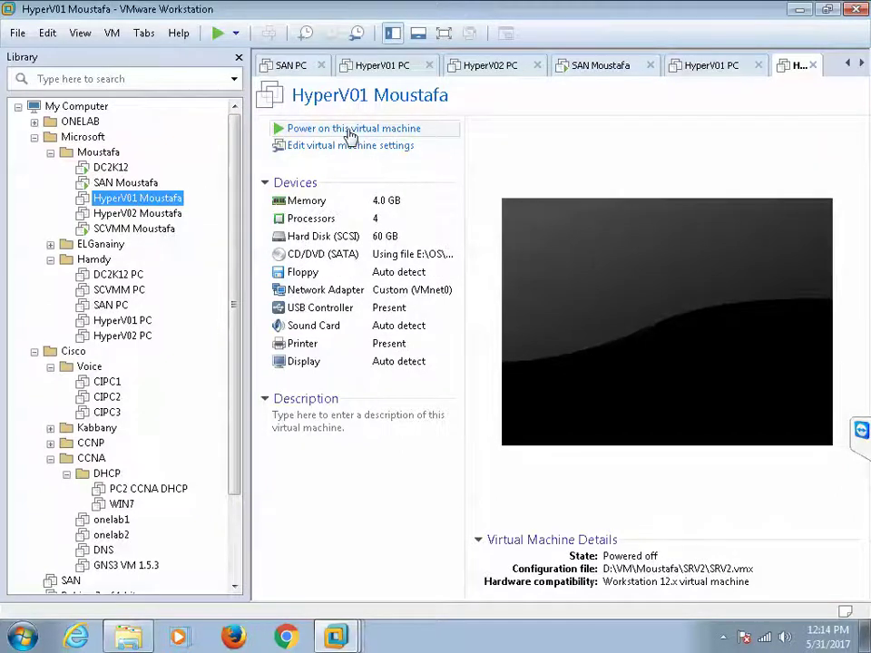
click(347, 132)
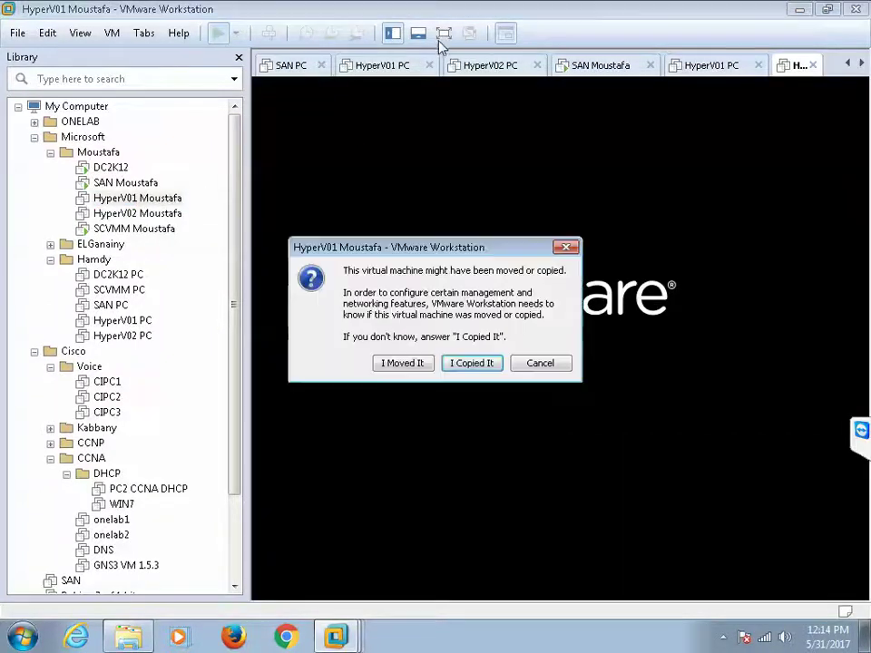
click(405, 362)
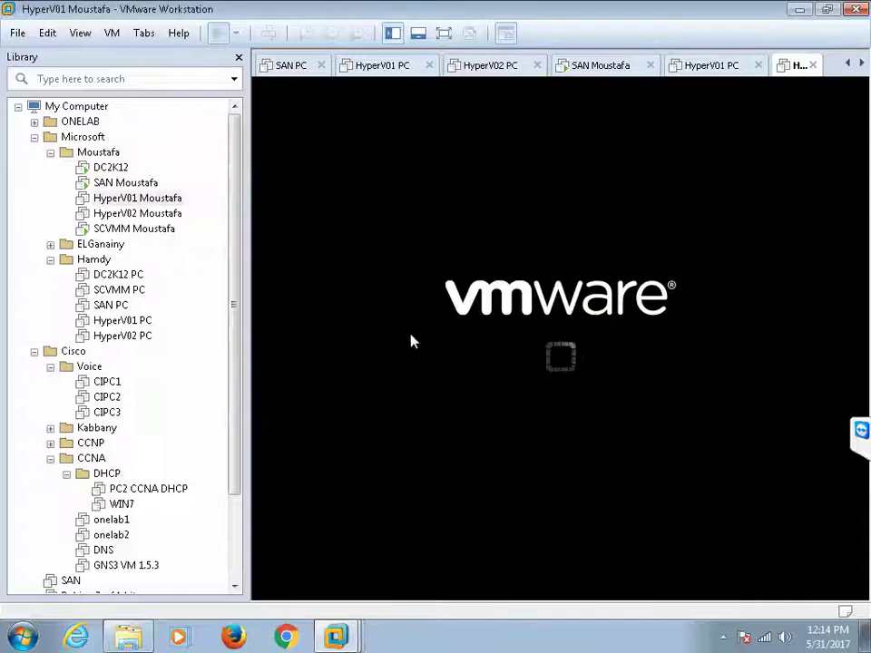
click(444, 34)
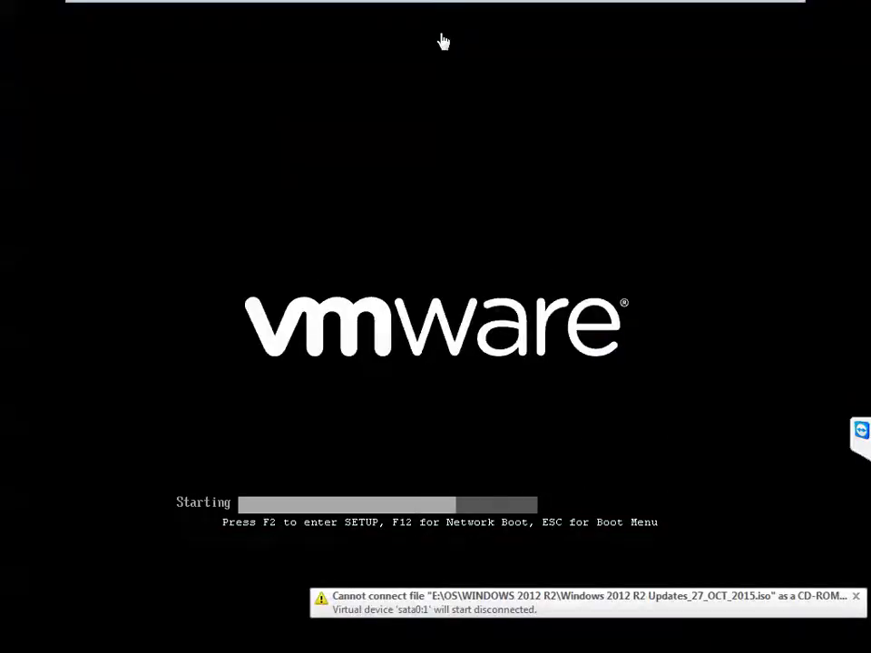
mouse_move(258, 5)
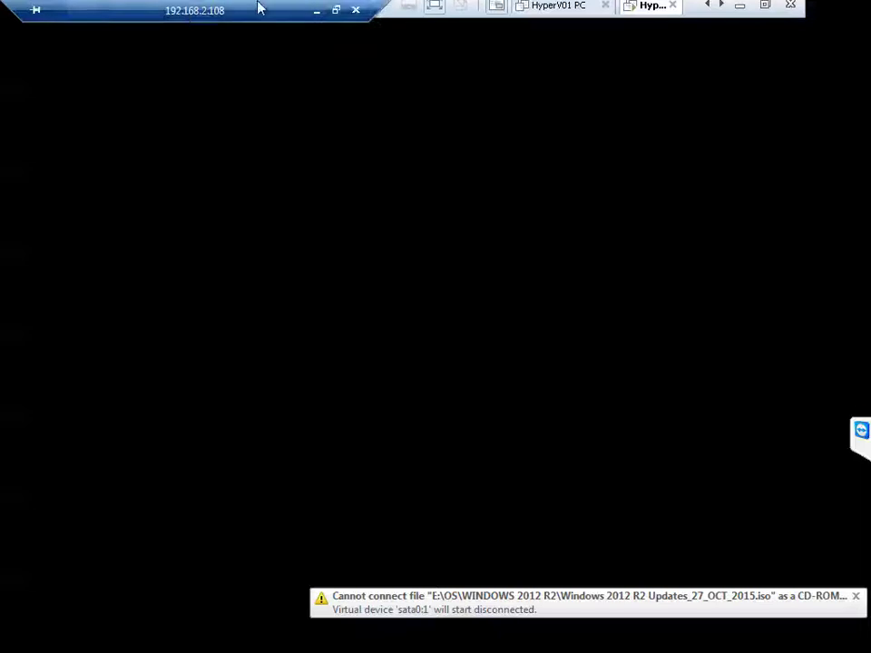
click(336, 11)
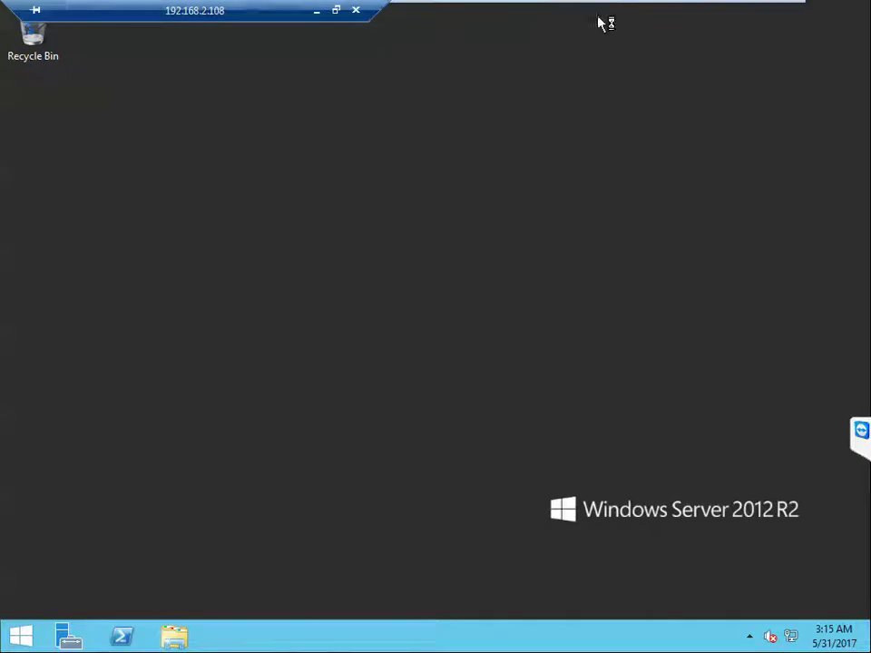
Step: From Network and Sharing Center's adapter list, rename the Ethernet0 connection to Data
right_click(792, 640)
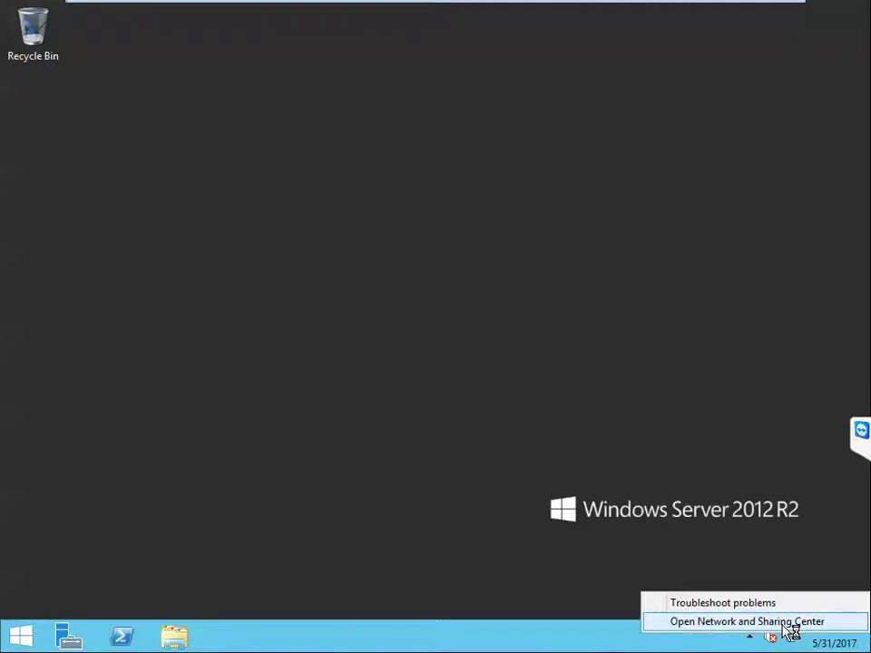
click(787, 624)
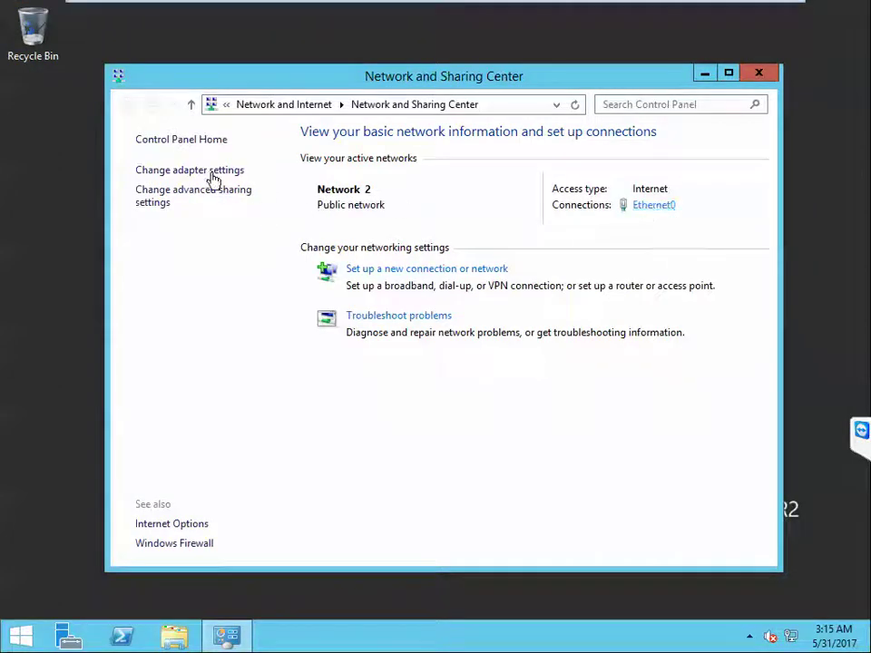
click(212, 174)
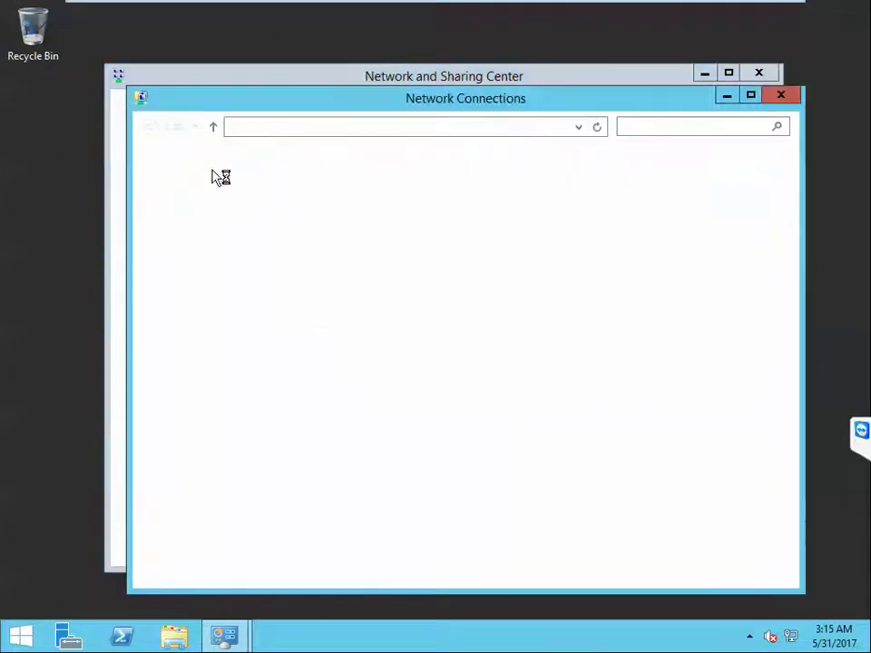
click(213, 193)
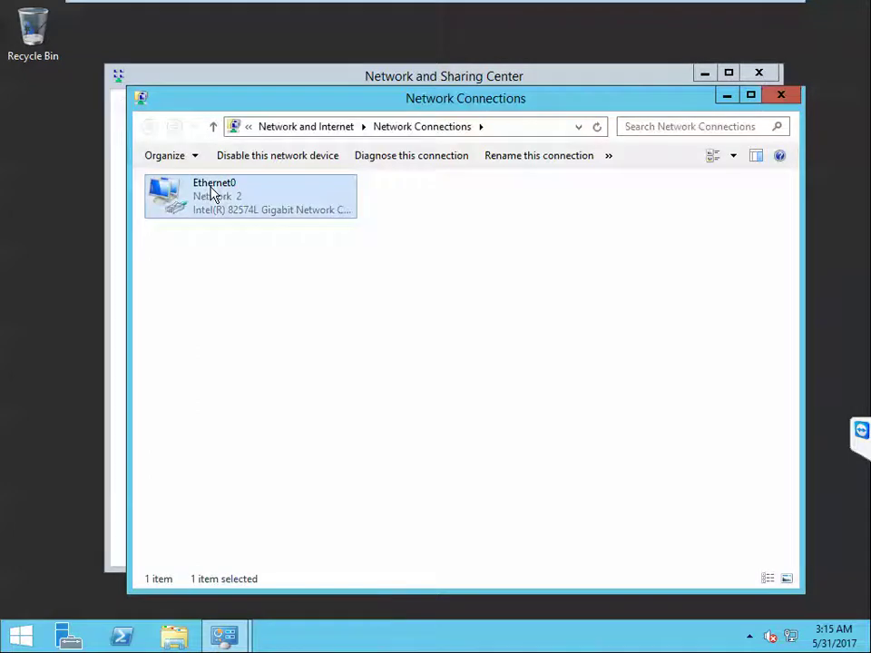
right_click(211, 193)
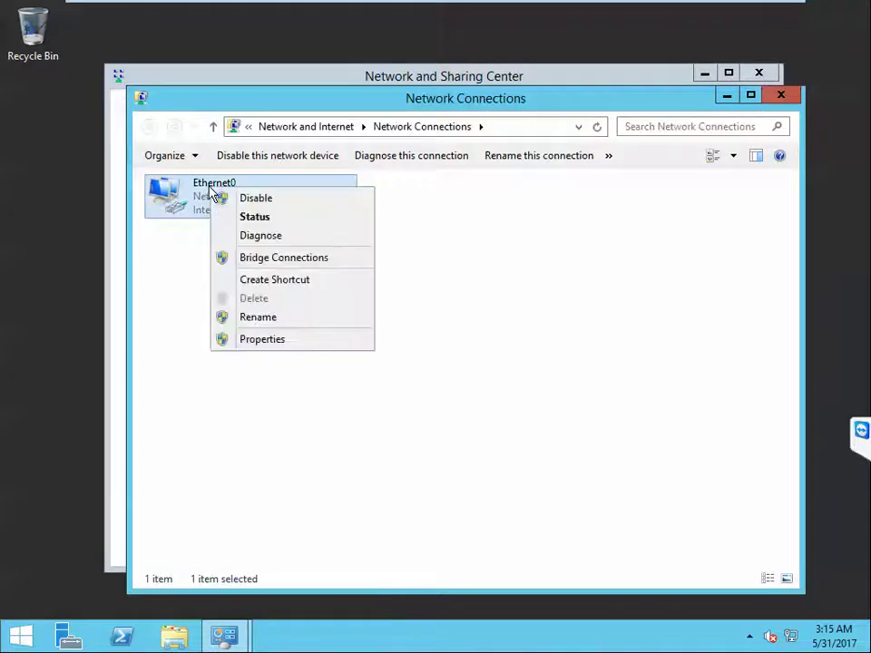
click(275, 320)
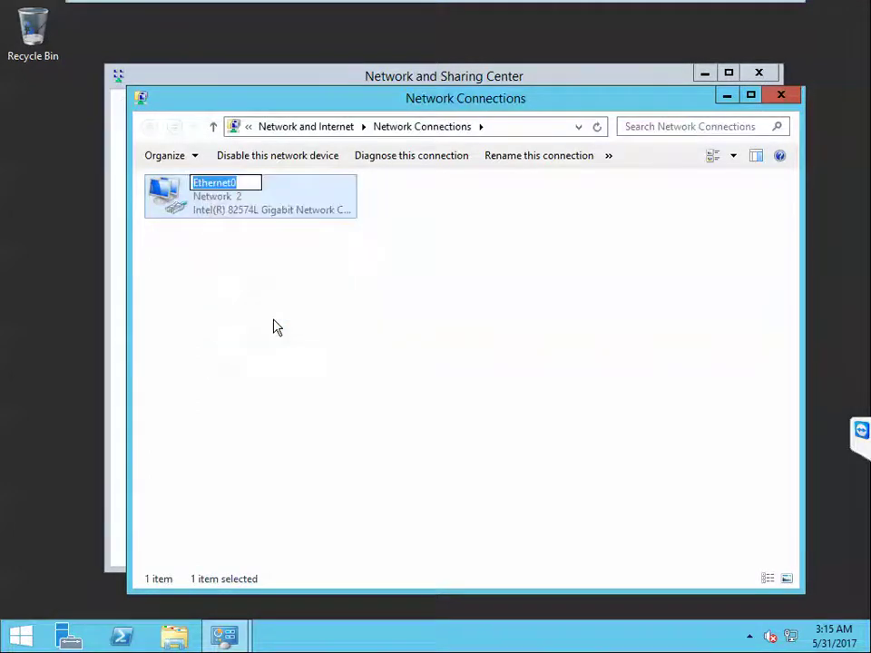
text(Data)
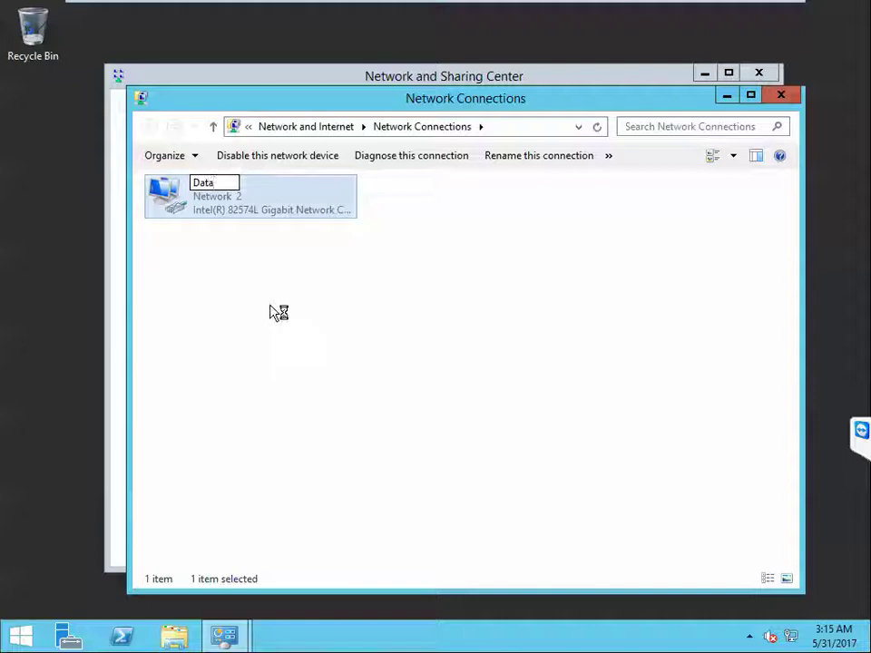
click(277, 311)
Step: Open the Data connection's properties and its Internet Protocol Version 4 (TCP/IPv4) settings
click(174, 194)
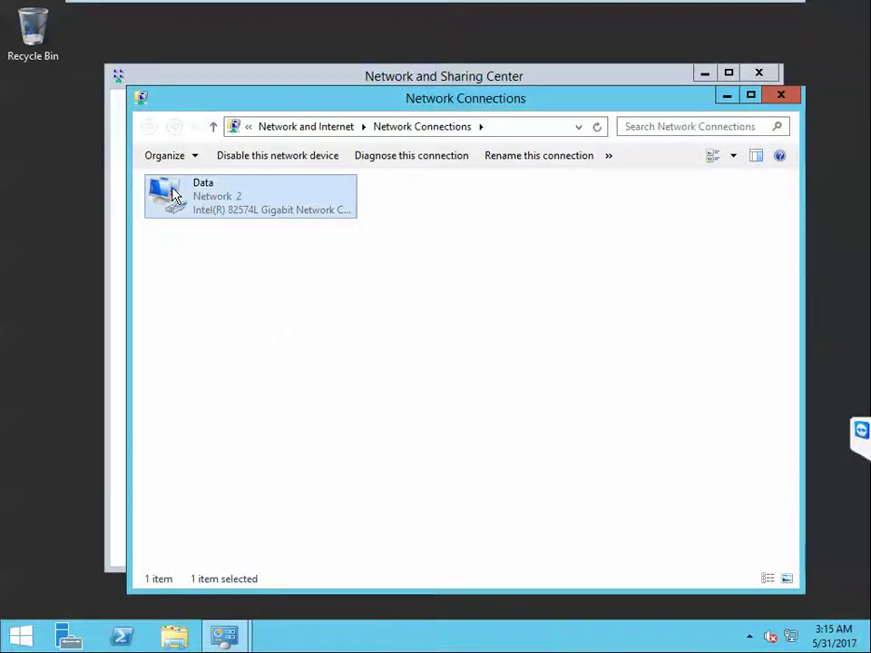
double_click(175, 194)
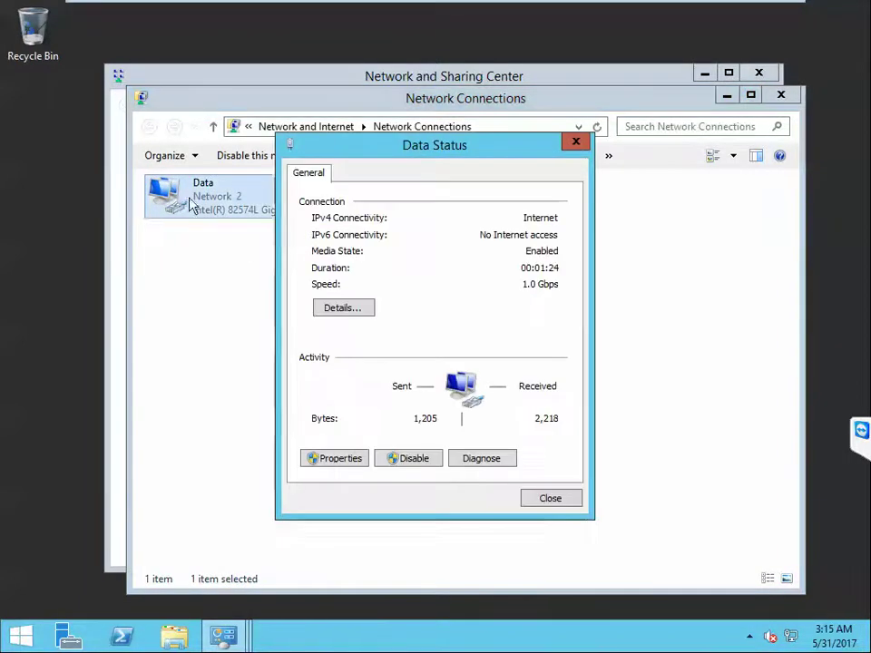
click(350, 464)
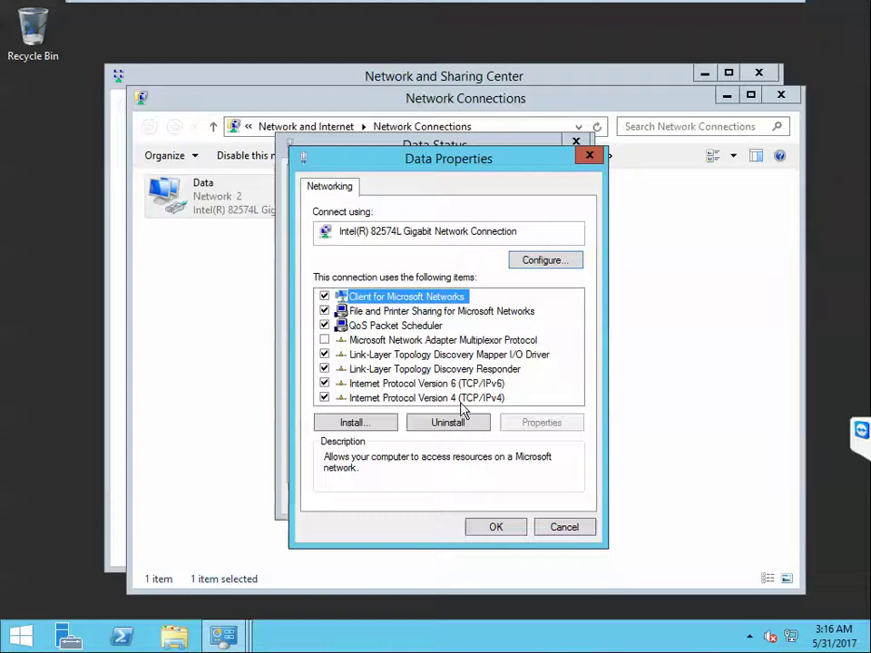
double_click(458, 397)
Step: Give Data static IP 192.168.2.240, mask 255.255.255.0, gateway 192.168.2.1 and preferred DNS 192.168.2.250
click(385, 354)
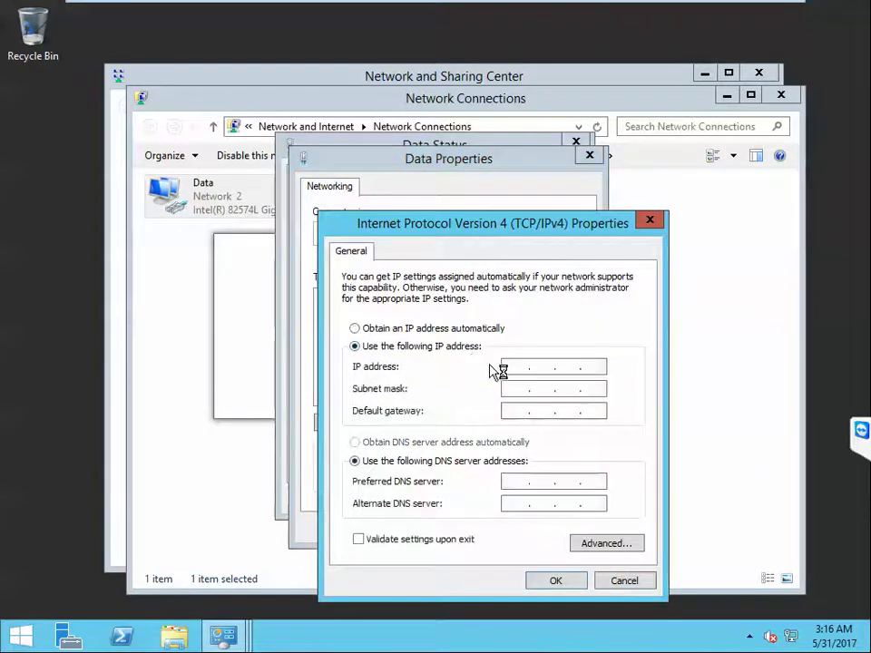
text(192 . )
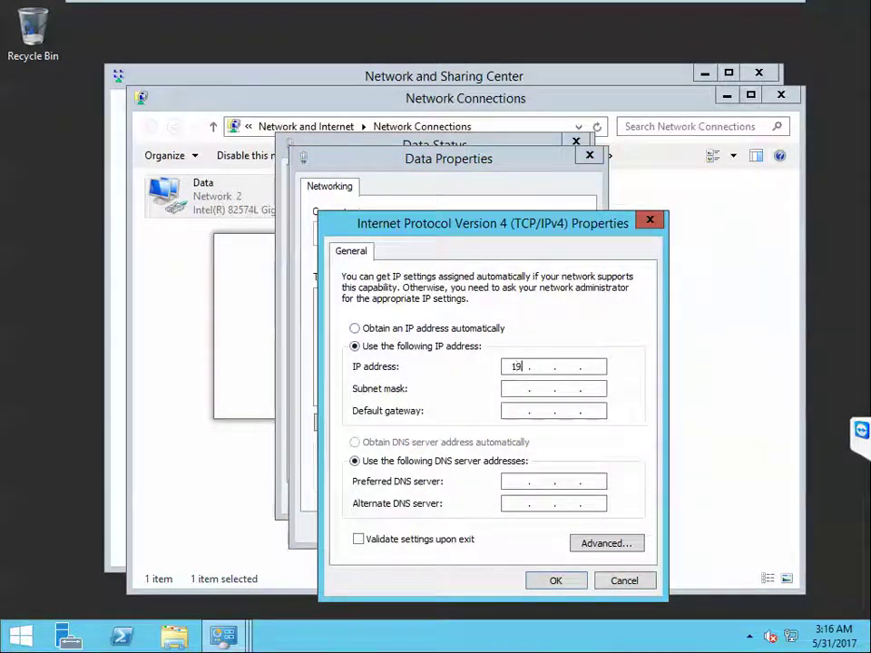
text(168 . 2 . 240)
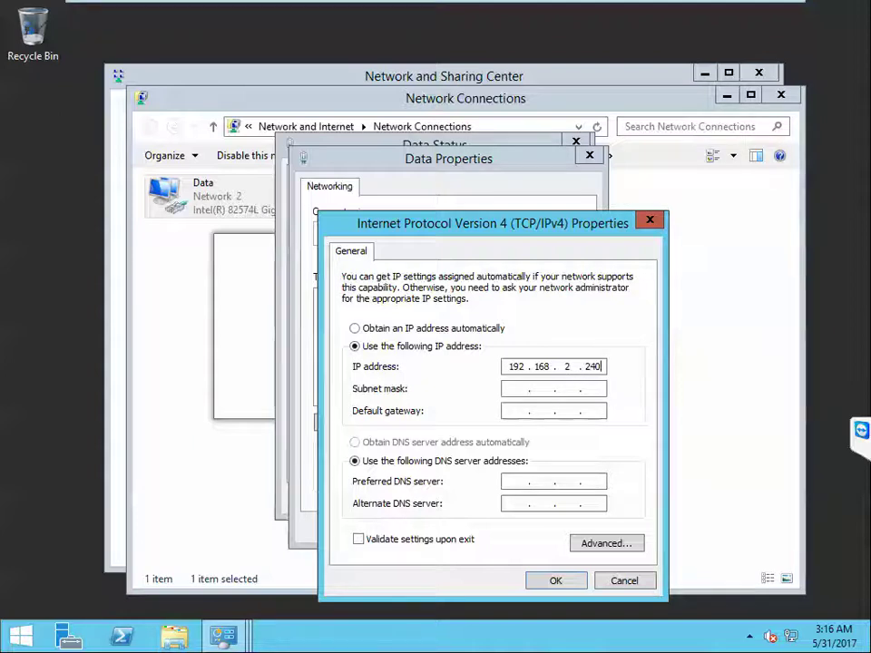
key(Tab)
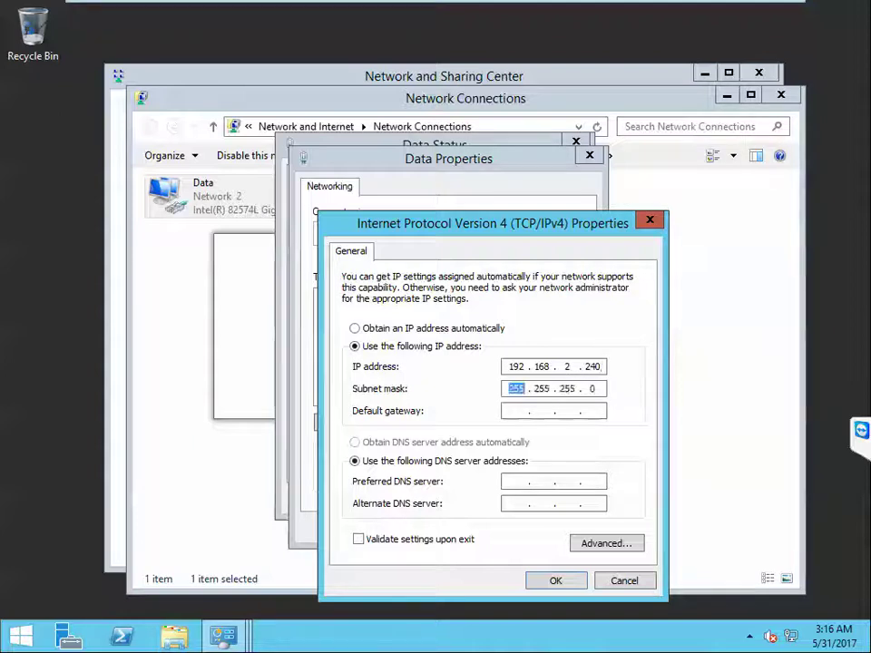
key(Tab)
text(192)
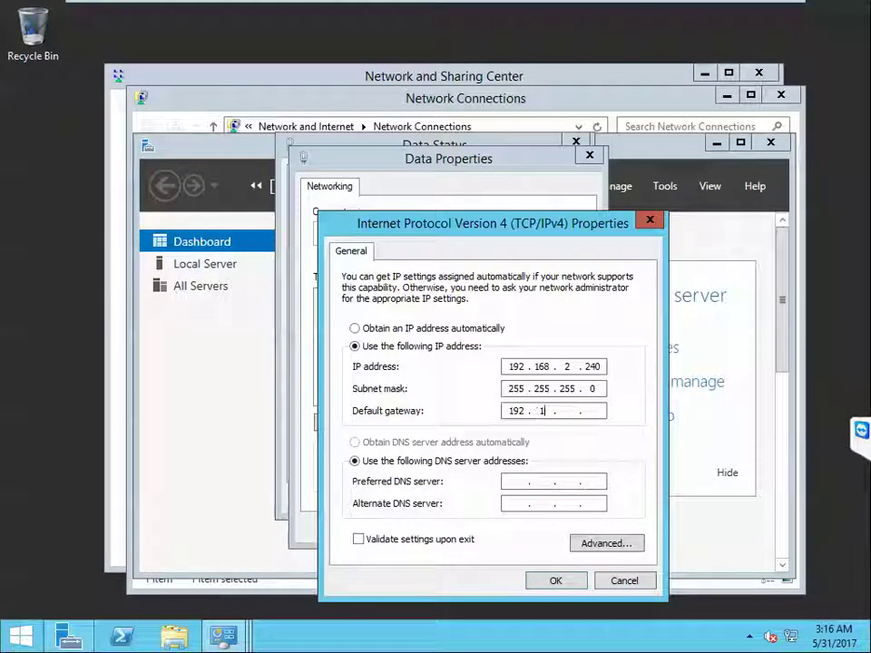
key(BackSpace)
text(168)
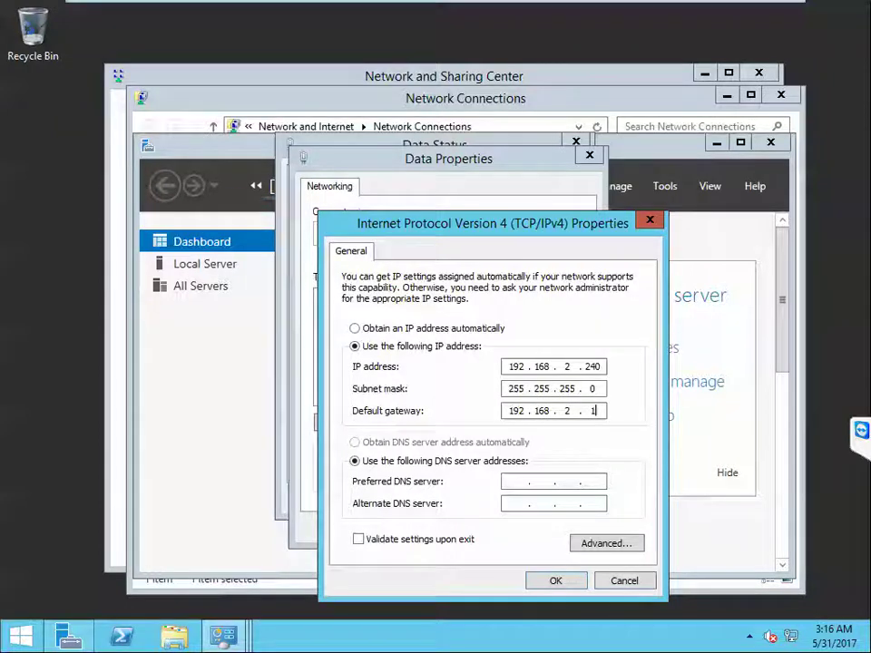
key(Tab)
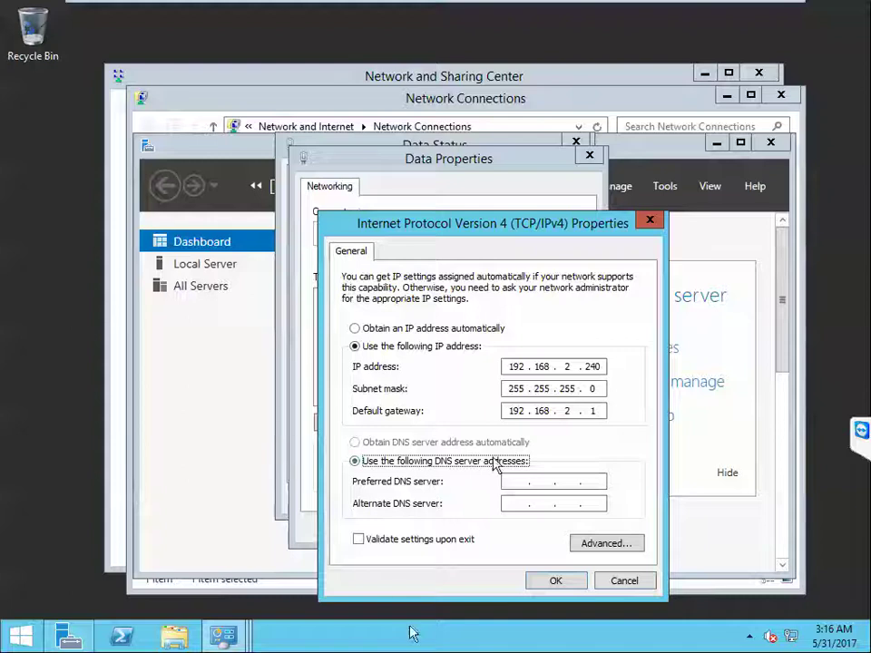
key(Tab)
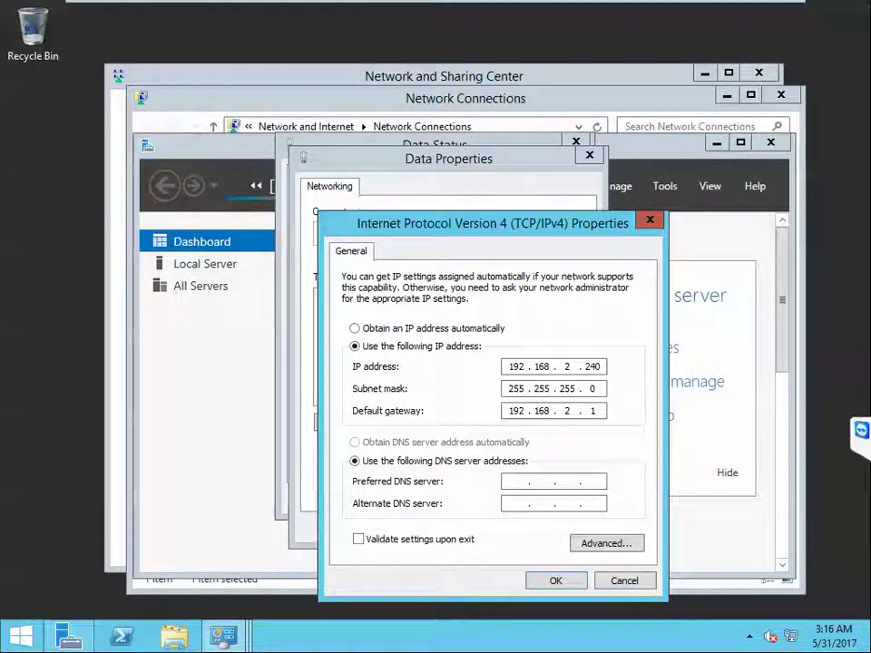
text(1921)
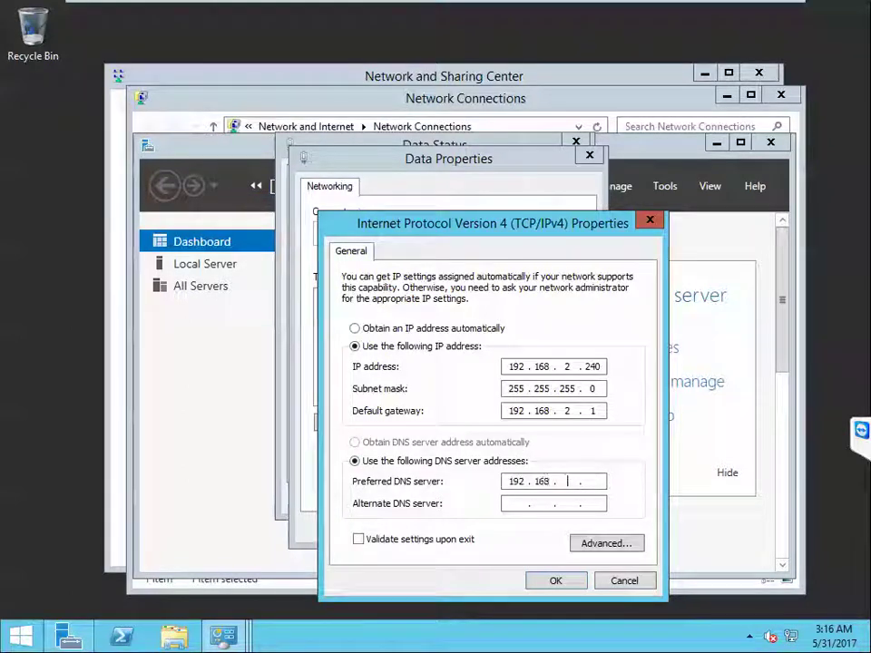
text(683.35)
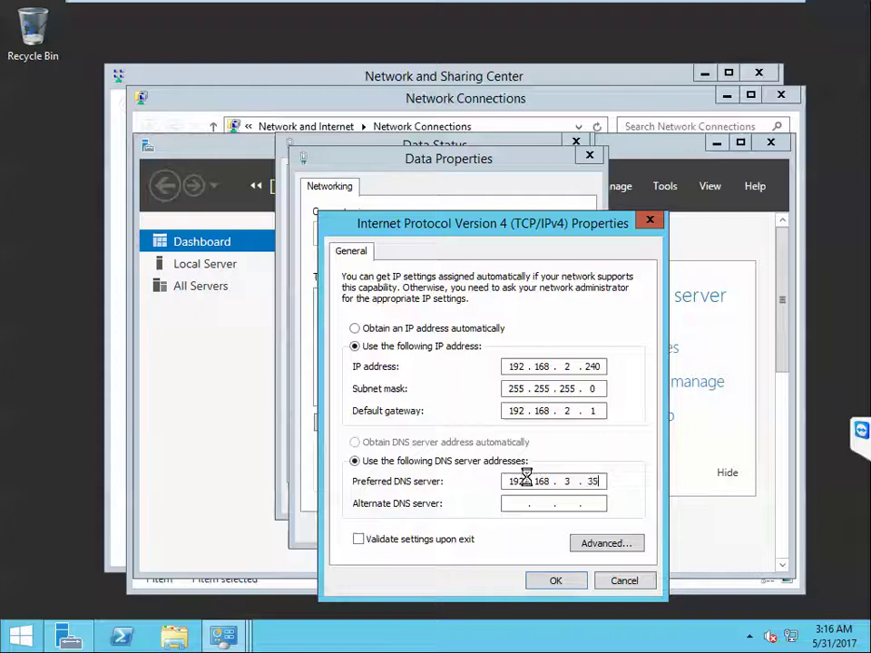
text(0)
click(583, 379)
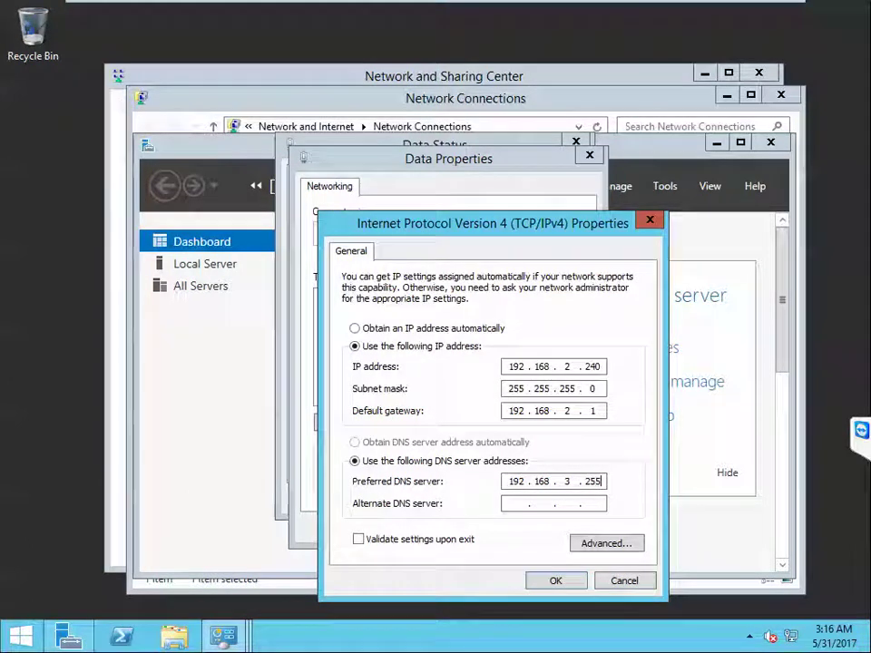
text(0)
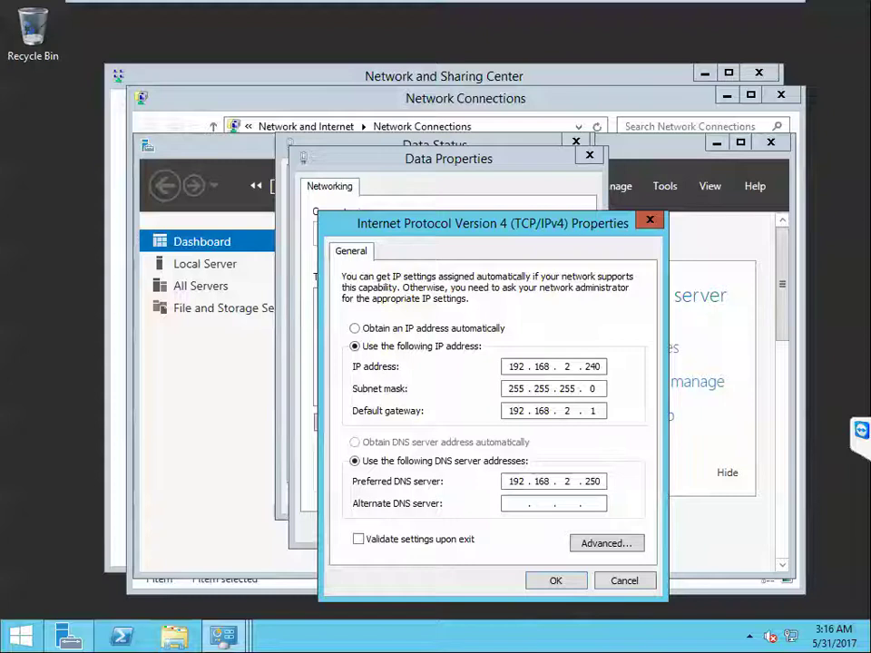
Step: Save the IPv4 and adapter properties, close the Data status window, and minimize Server Manager
click(557, 581)
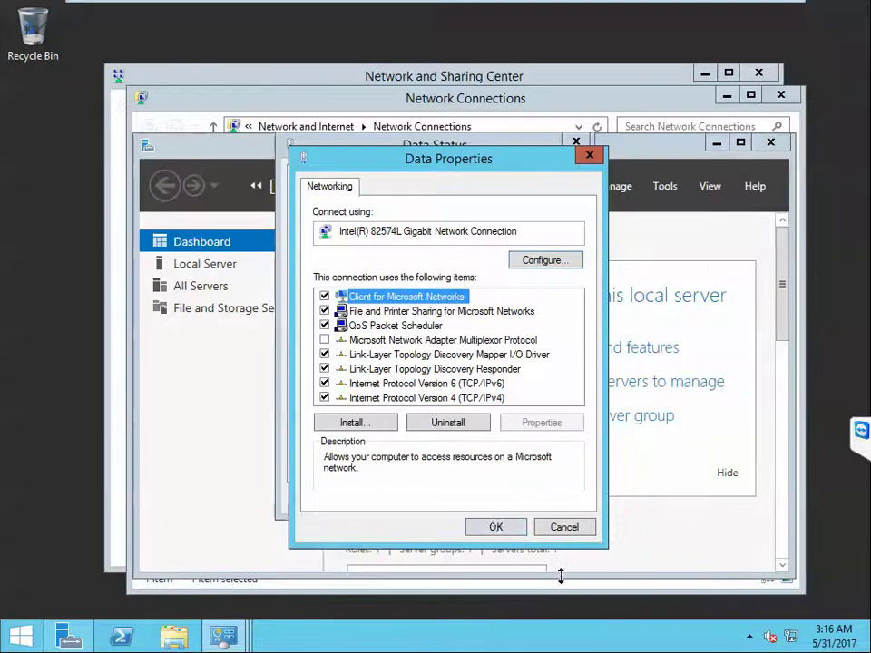
click(495, 526)
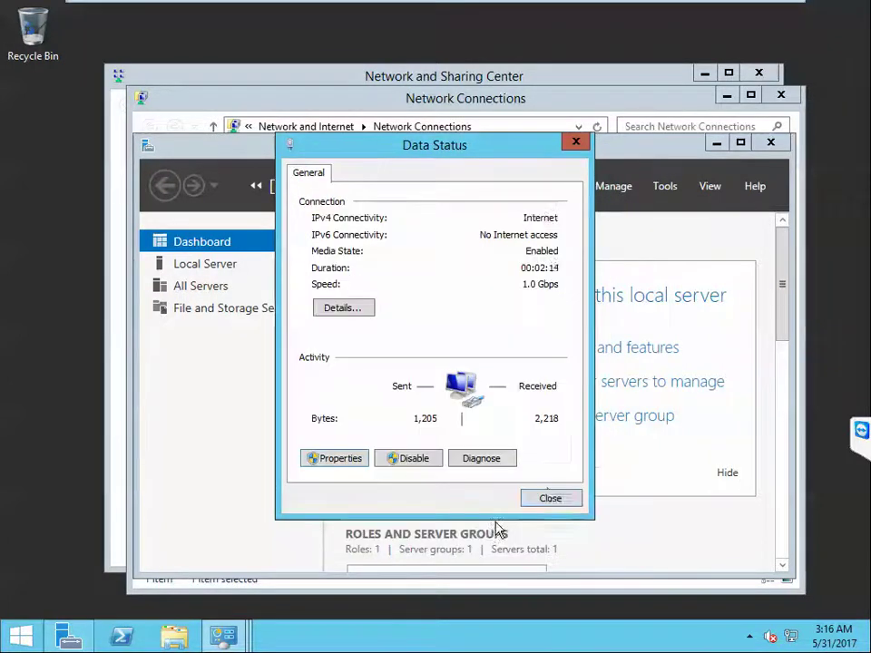
click(550, 498)
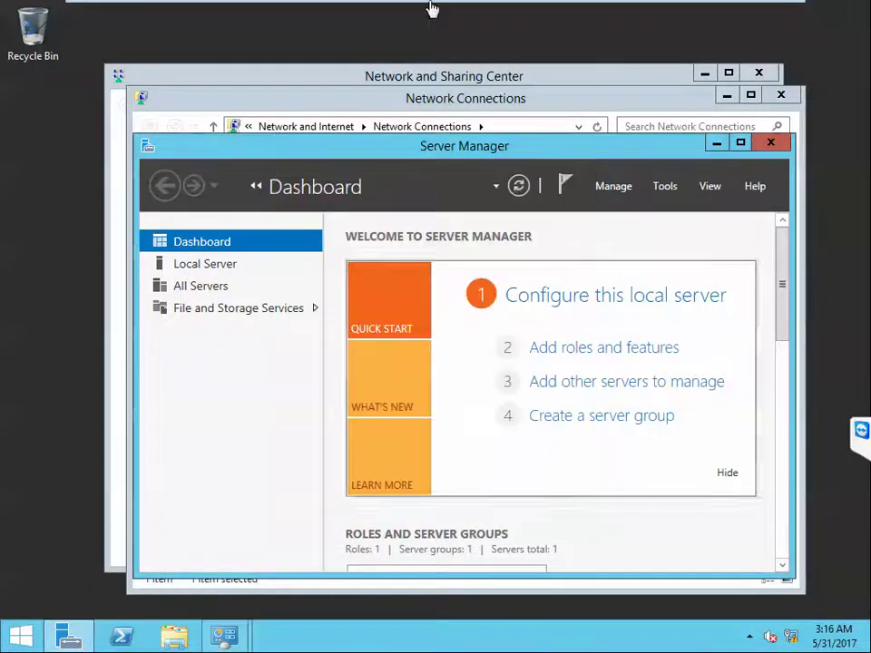
click(717, 143)
Step: In the HyperV01 VM settings, add a network adapter on the custom VMnet0 network and save
mouse_move(614, 6)
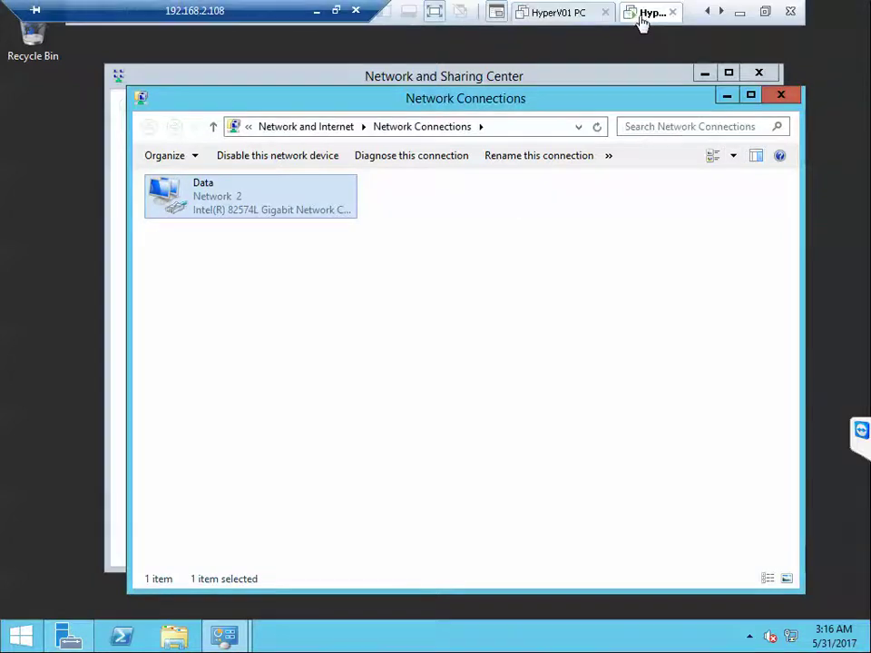
right_click(643, 13)
click(683, 252)
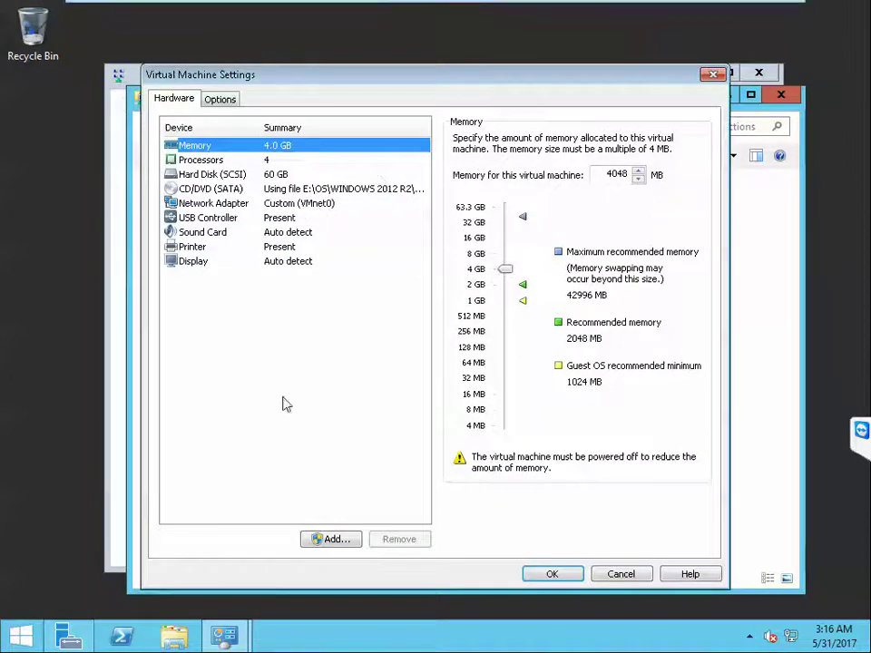
click(355, 540)
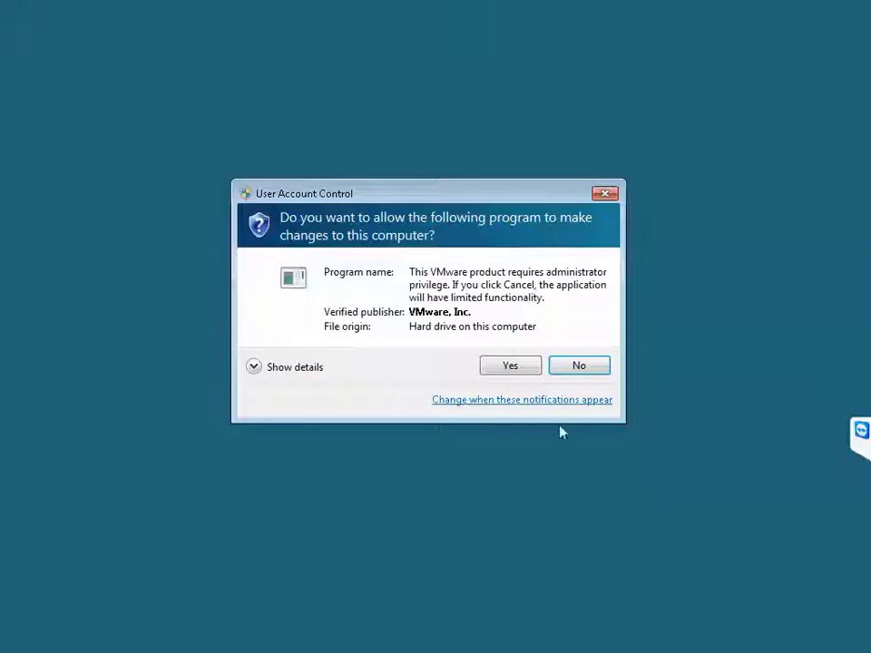
click(514, 369)
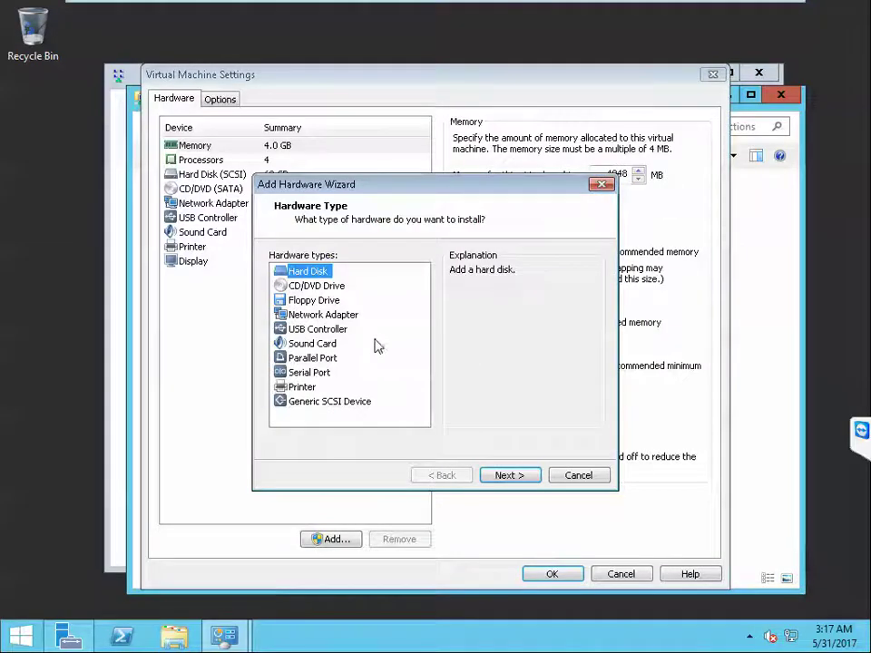
click(334, 315)
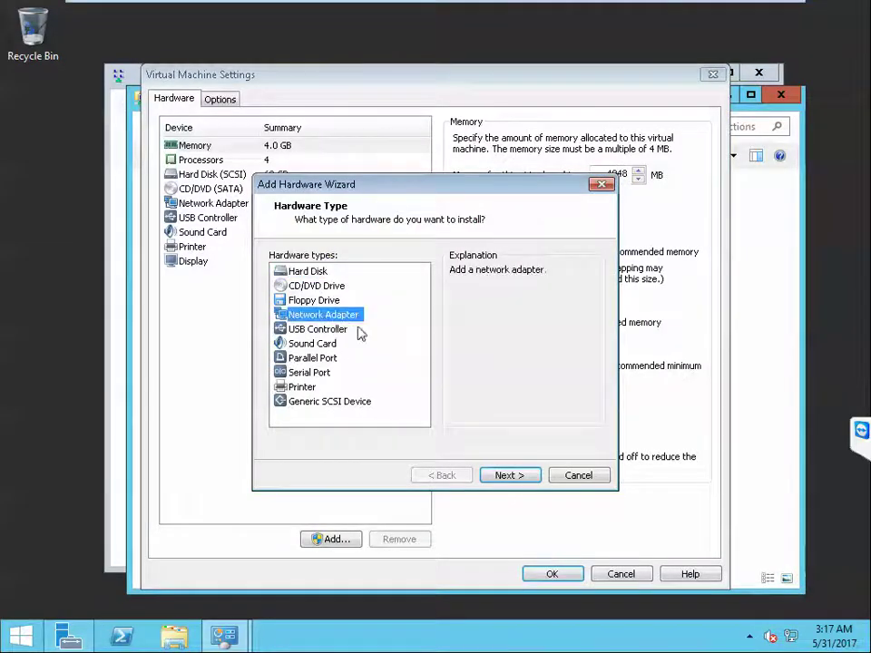
click(506, 475)
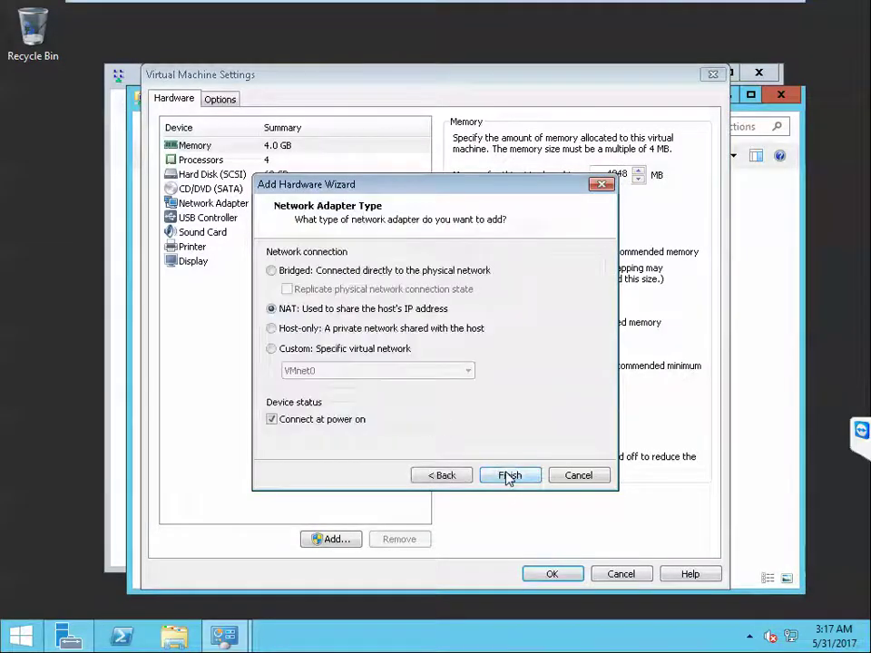
click(281, 351)
click(513, 476)
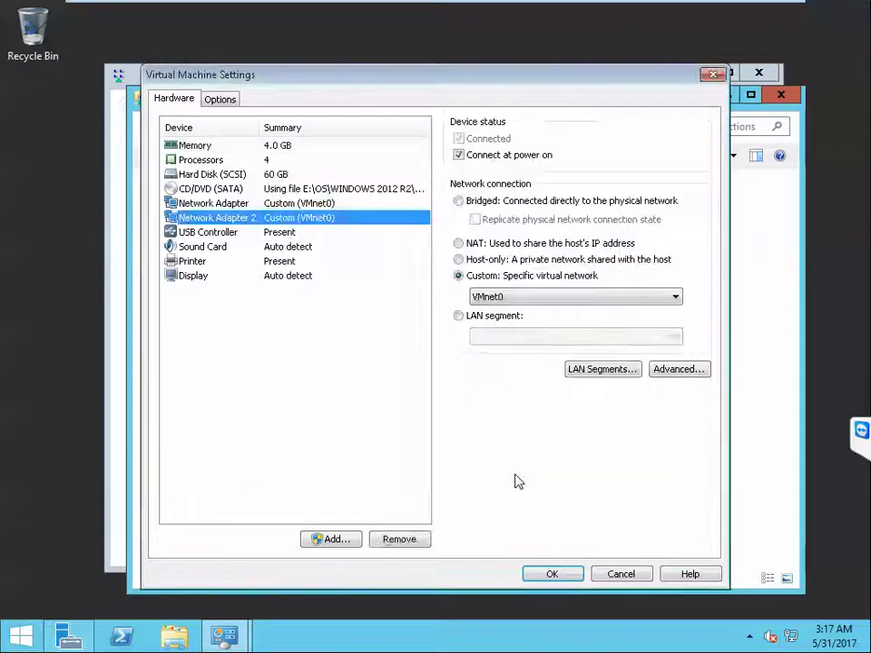
click(544, 575)
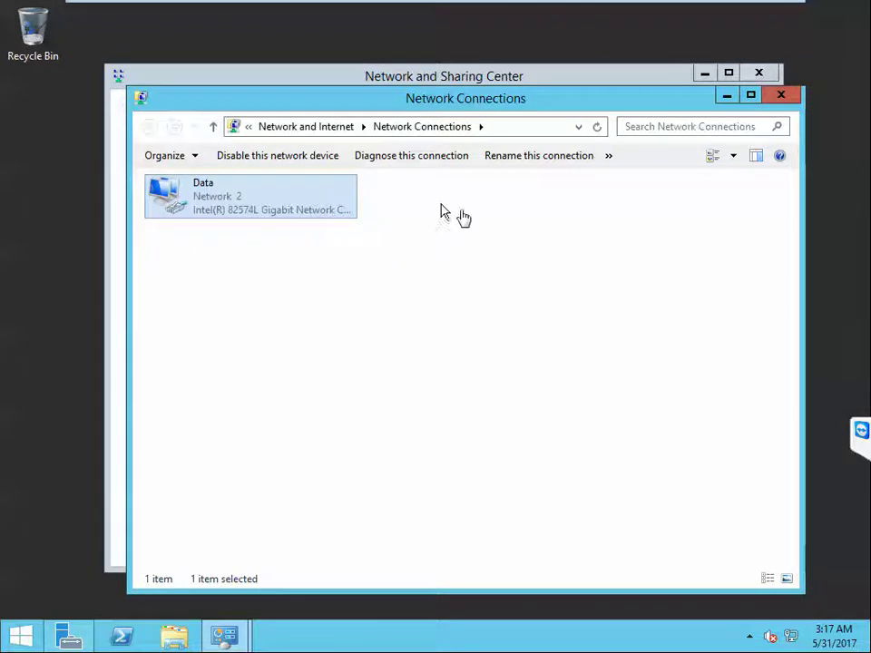
Step: Rename the Ethernet1 adapter to Storage
click(432, 199)
right_click(431, 192)
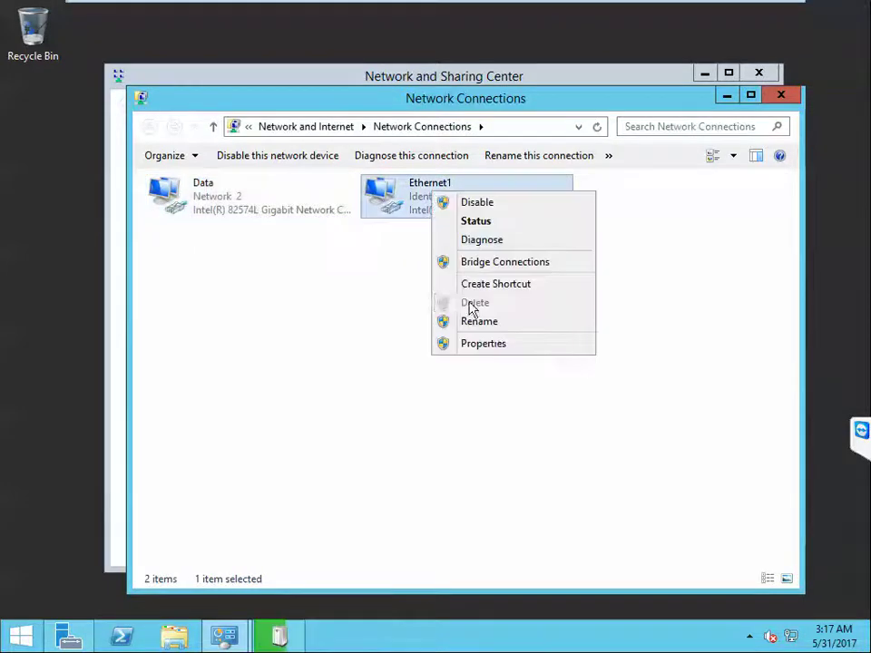
click(478, 322)
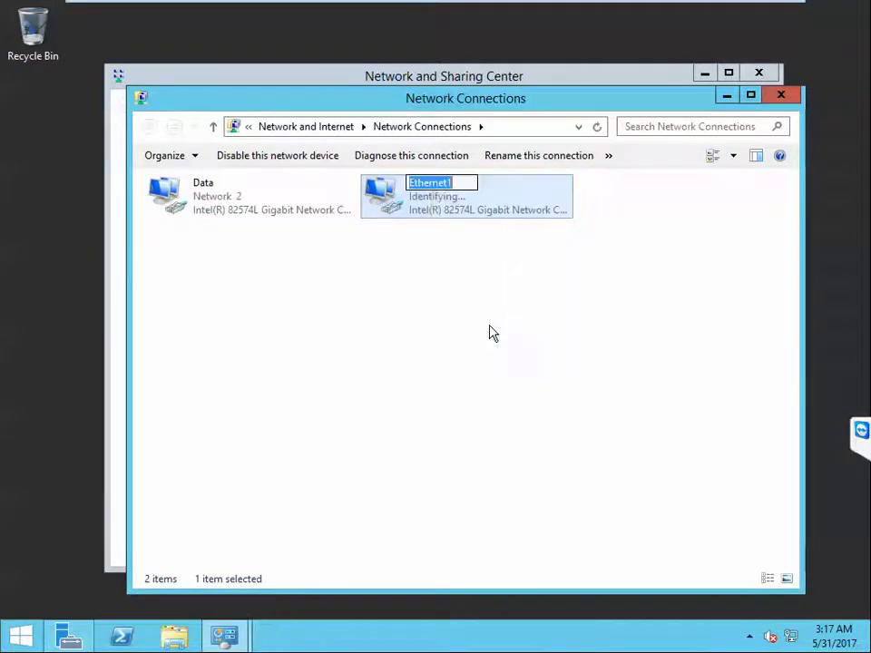
text(Storage)
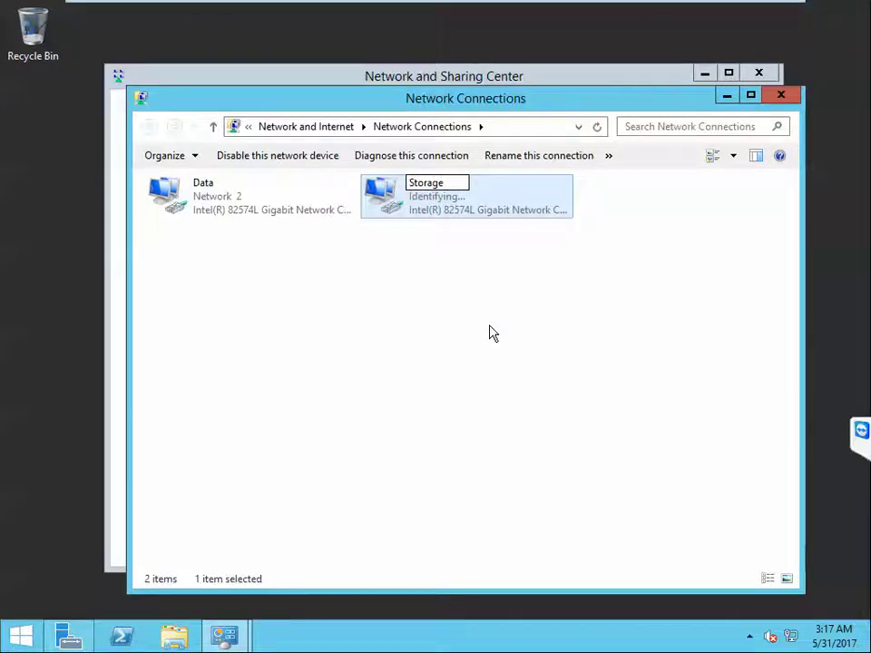
key(Return)
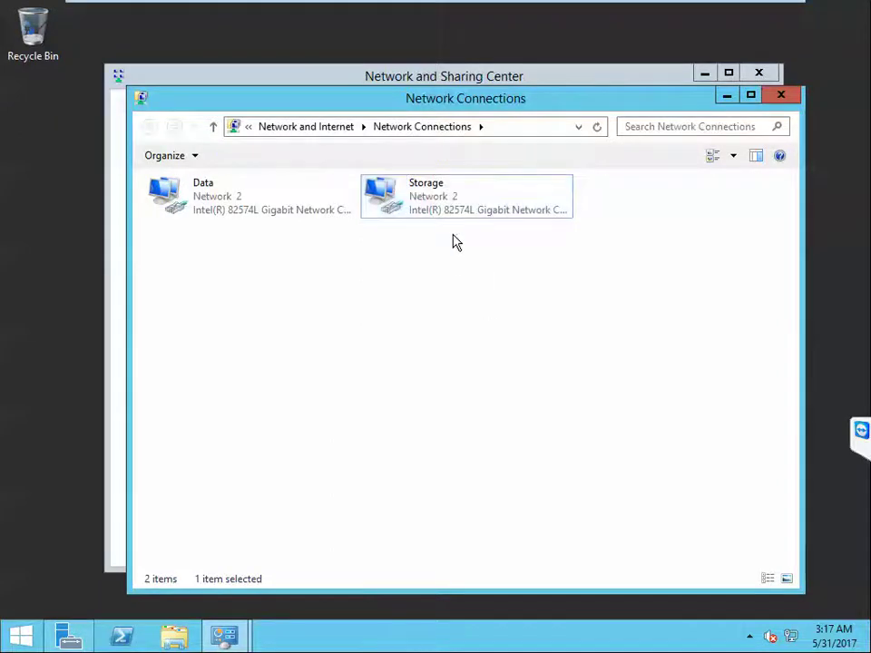
Step: Open Storage's IPv4 properties and switch to 'Use the following IP address'
double_click(408, 203)
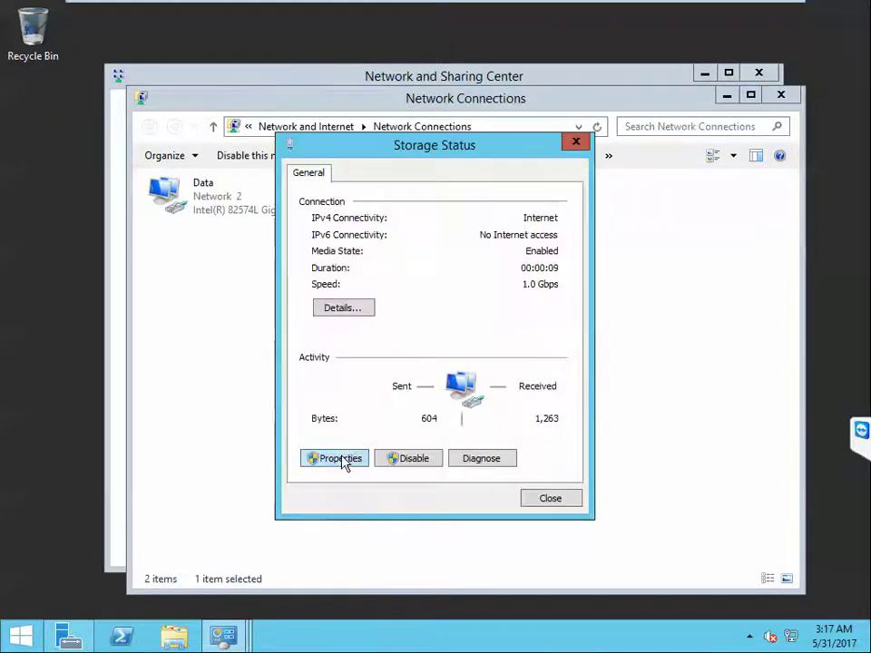
click(344, 460)
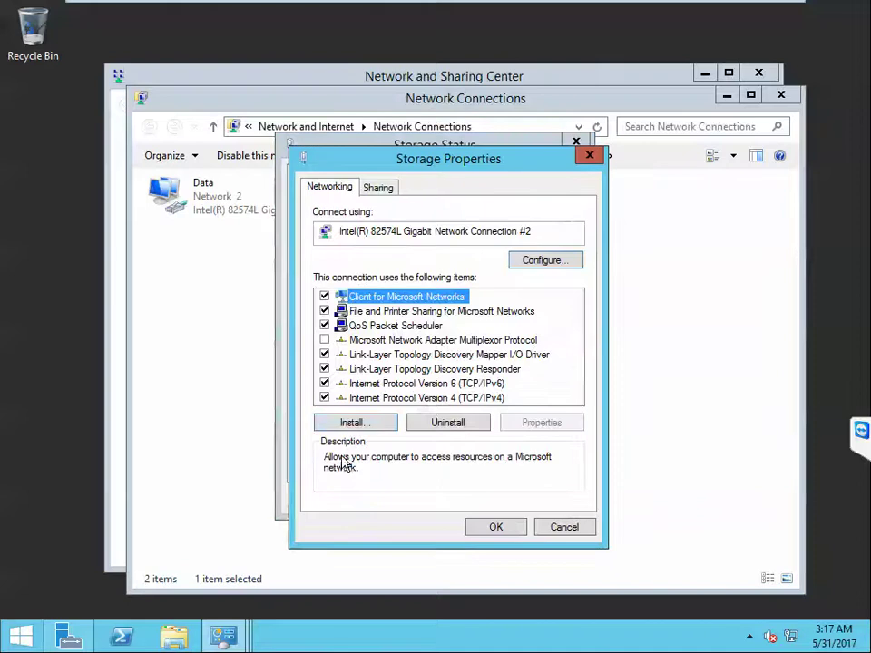
double_click(435, 399)
click(421, 349)
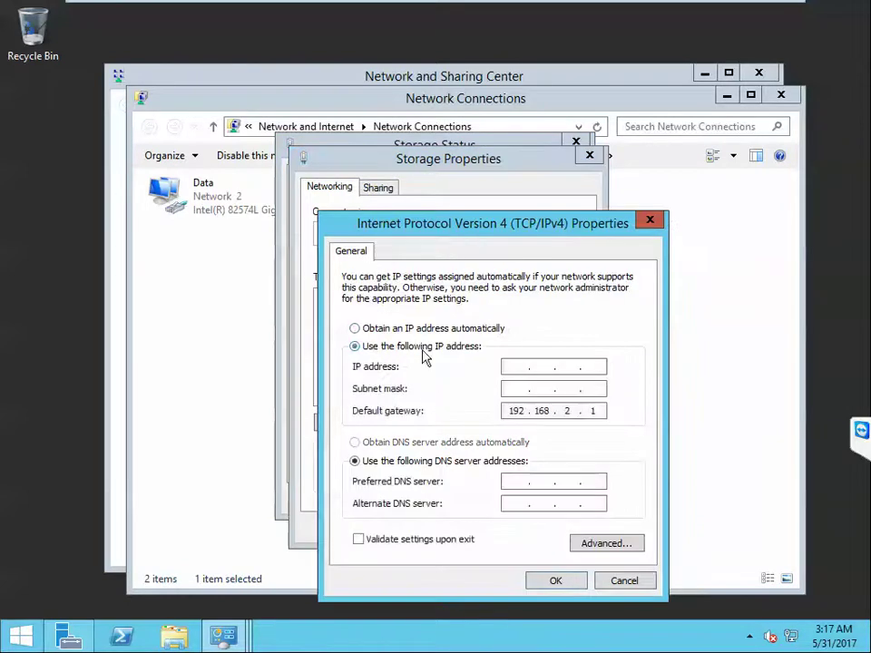
Step: Enter IP 192.168.3.240 with mask 255.255.255.0 and leave the default gateway empty
click(505, 366)
text(192 . 1)
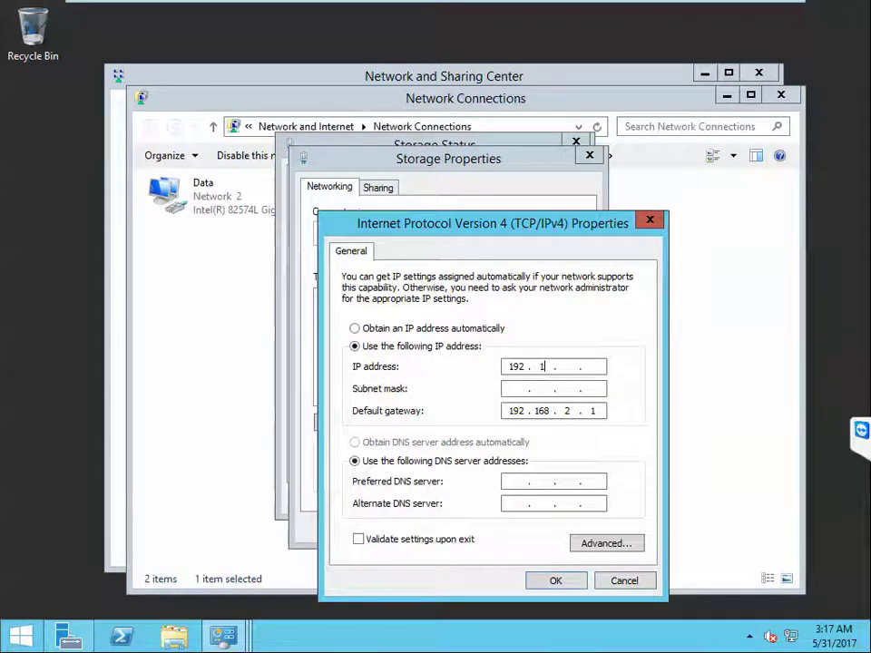
text(69)
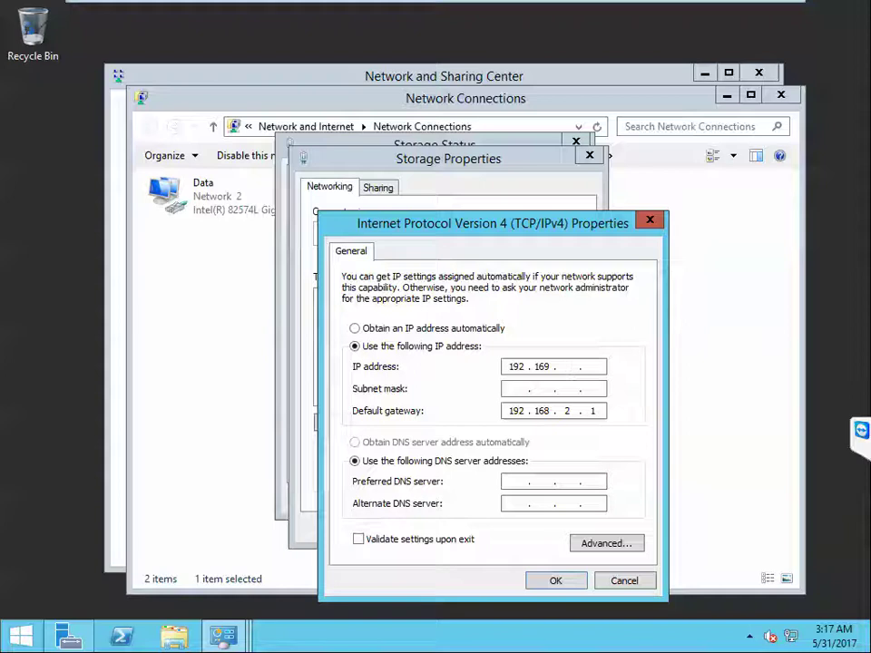
key(BackSpace)
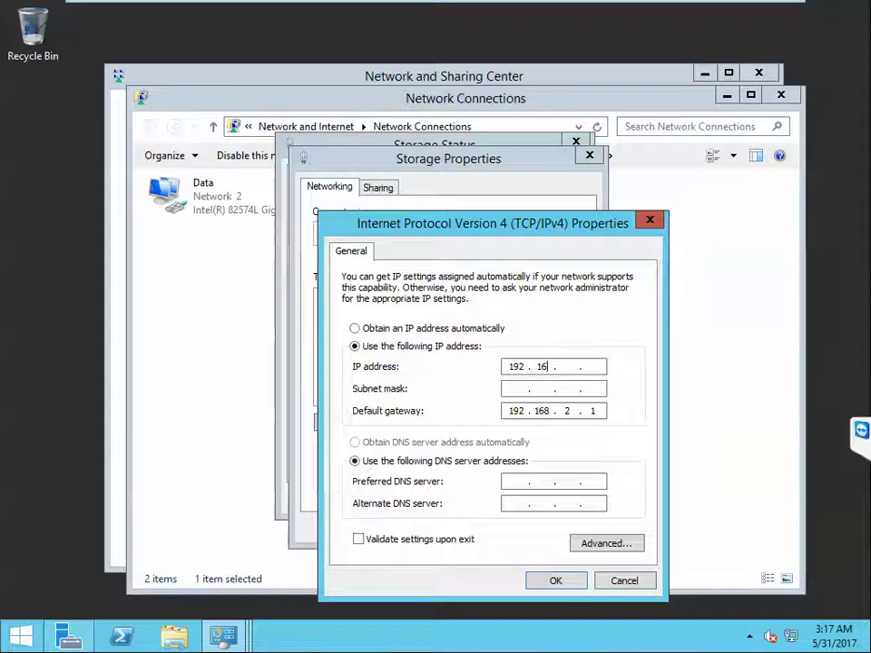
text(8)
text(3 )
text(240)
key(Tab)
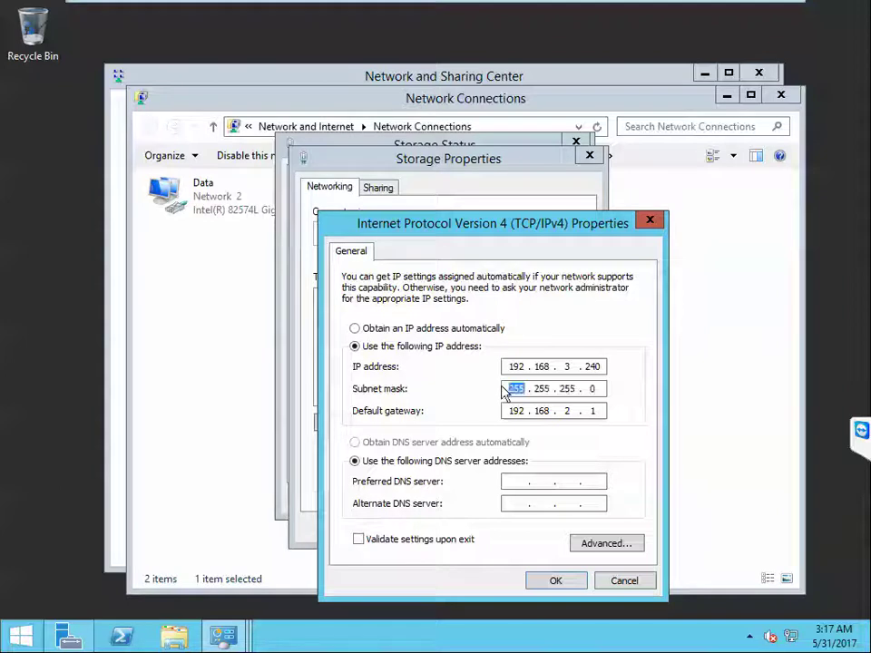
key(Tab)
key(Tab)
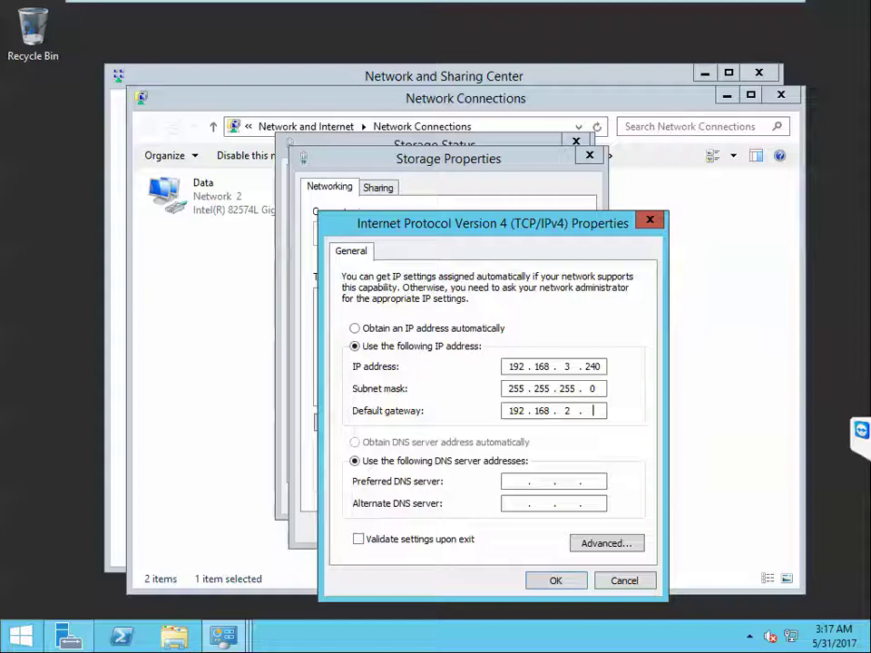
key(BackSpace)
key(BackSpace)
key(BackSpace)
key(BackSpace)
key(BackSpace)
key(BackSpace)
key(BackSpace)
key(BackSpace)
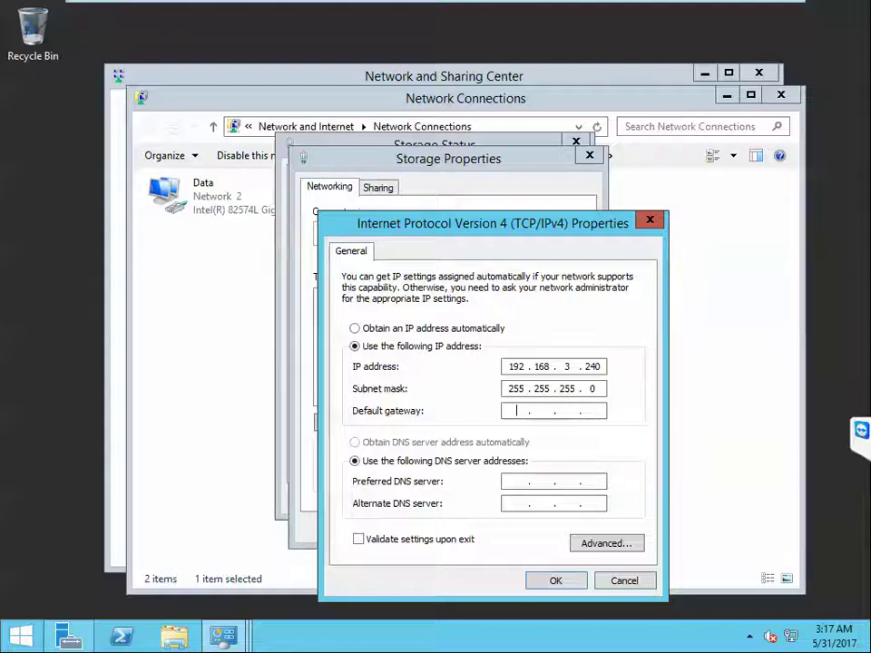
Step: Save the Storage settings and close the status, Network Connections and Network and Sharing Center windows
click(560, 581)
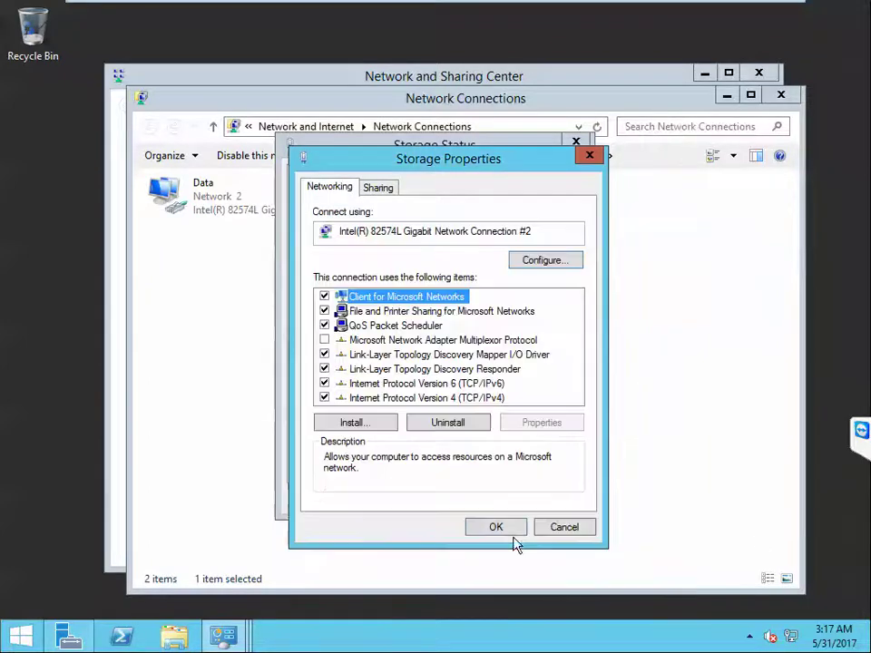
click(511, 530)
click(542, 505)
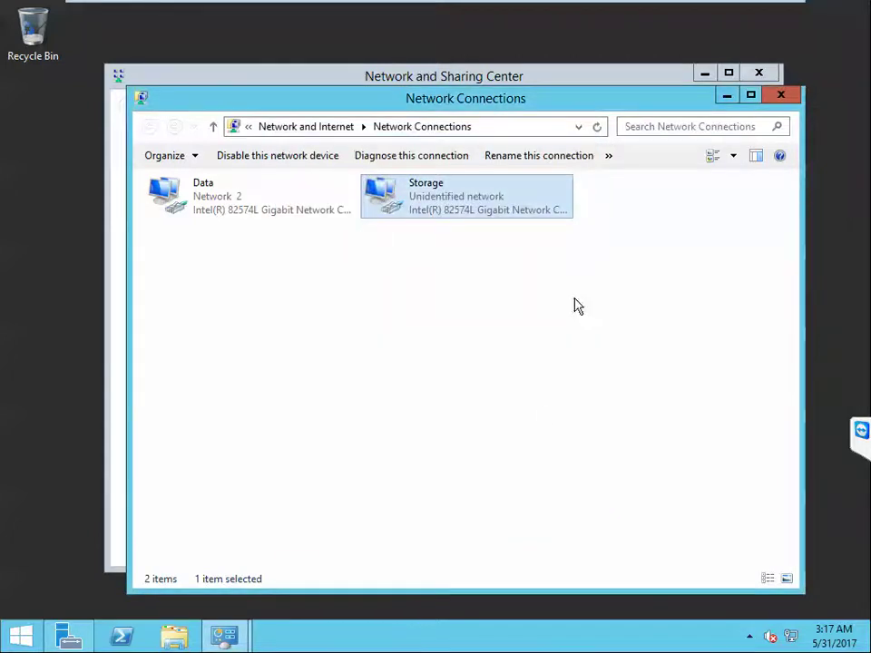
click(779, 95)
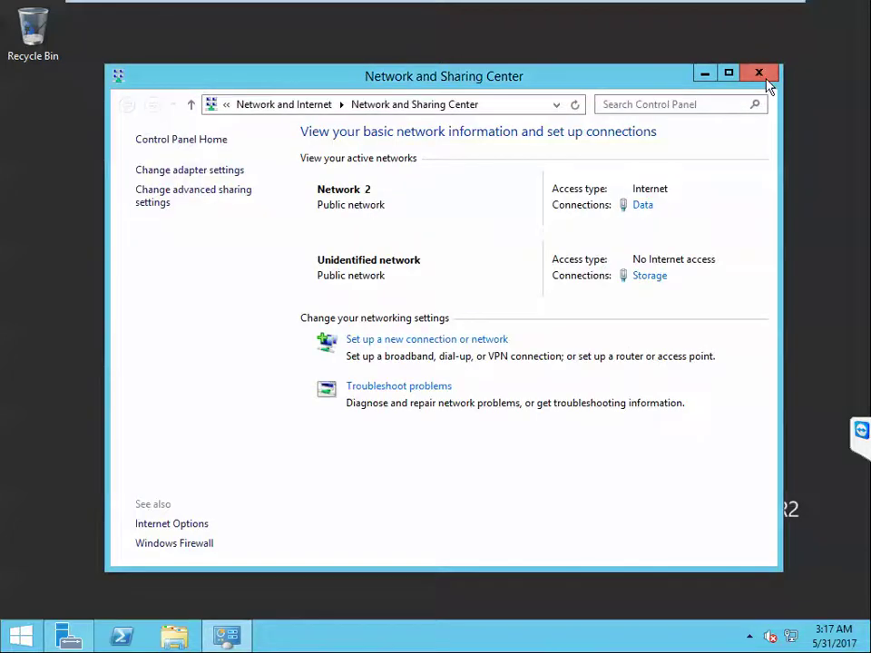
click(758, 74)
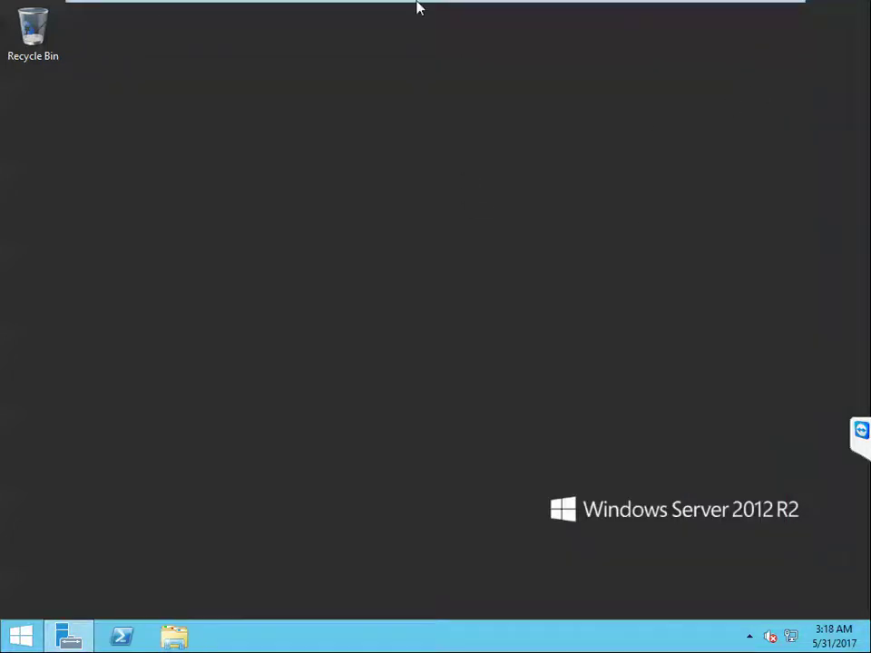
Step: Bring up Server Manager's Local Server page showing Data at 192.168.2.240 and Storage at 192.168.3.240
mouse_move(415, 9)
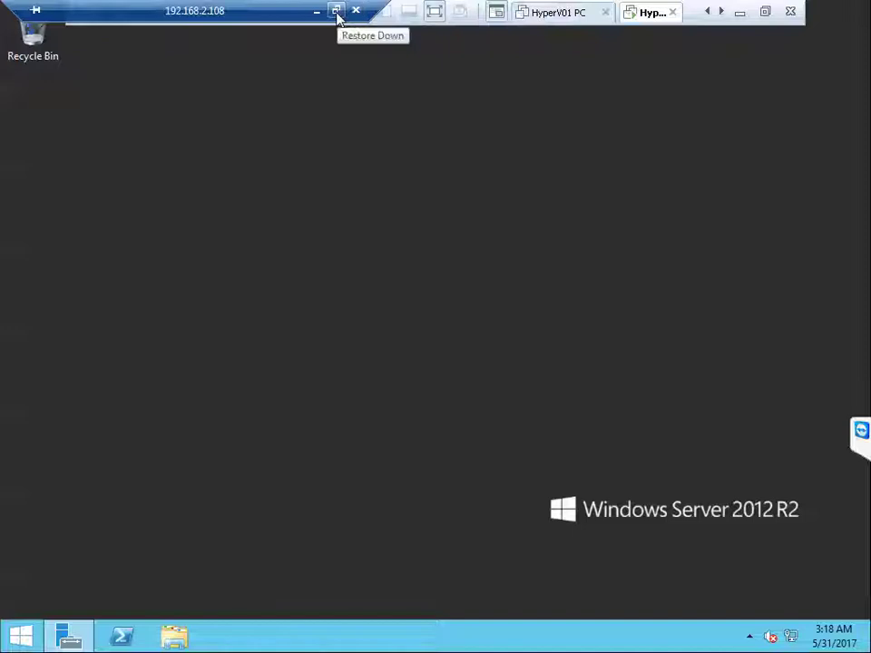
click(71, 635)
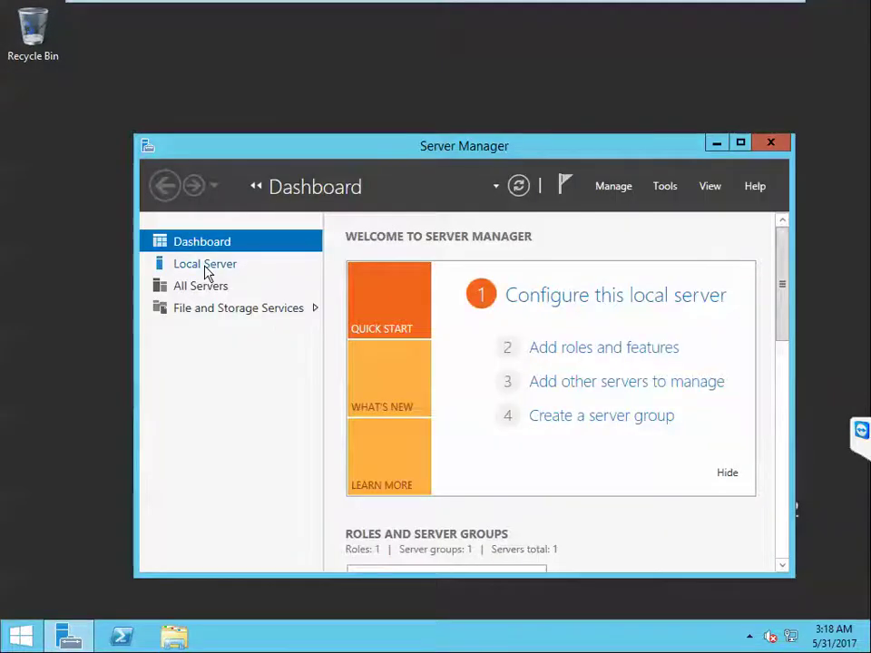
click(206, 271)
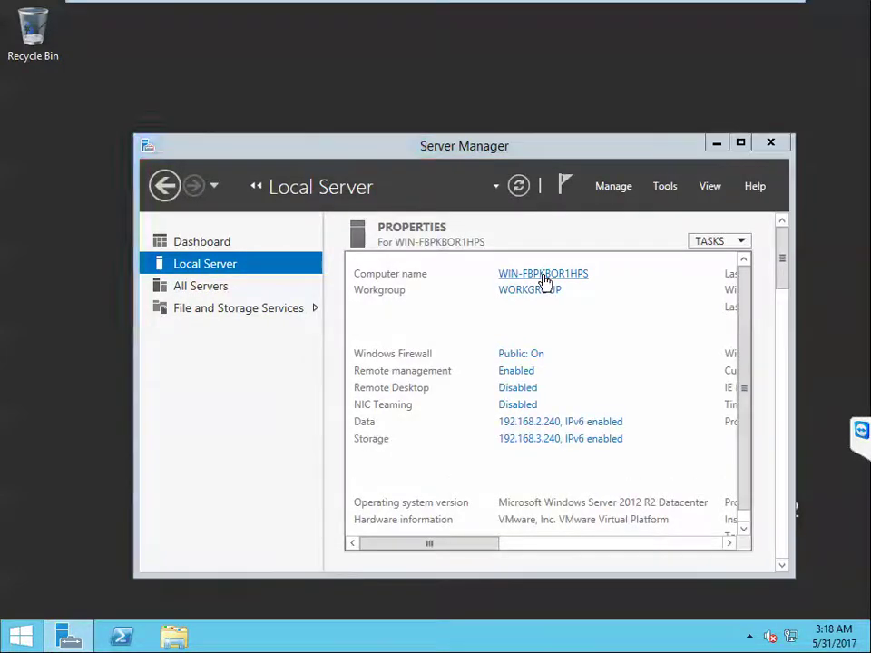
Step: Change the computer name to HyperV01 and set it to join the onelabtrmns.com domain
click(544, 274)
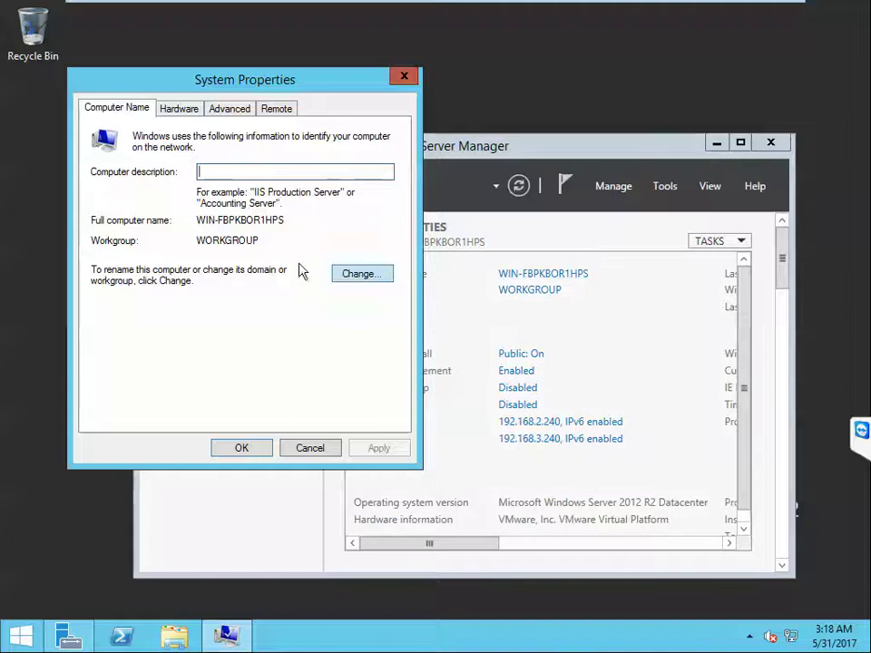
click(352, 276)
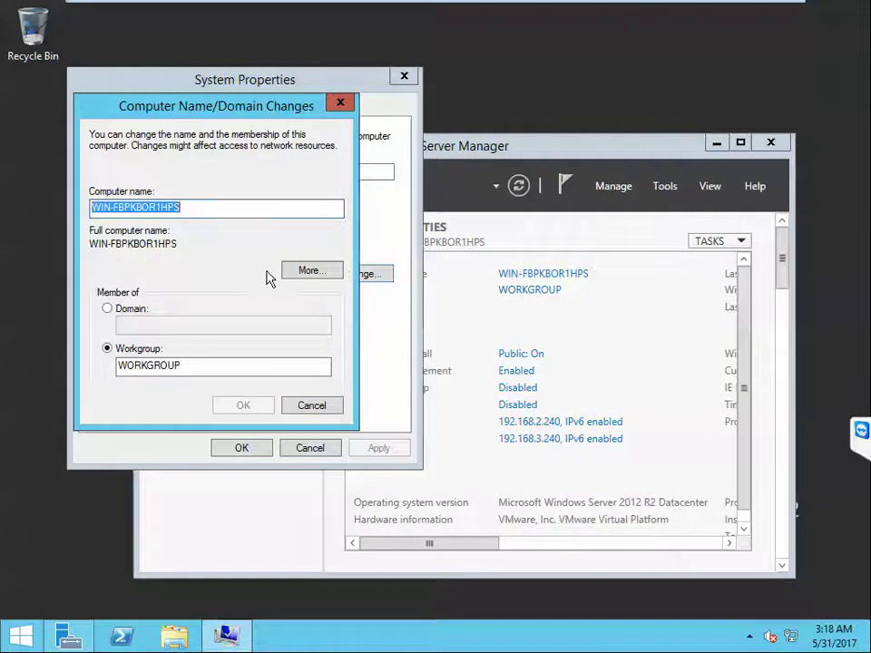
text(HyperV01)
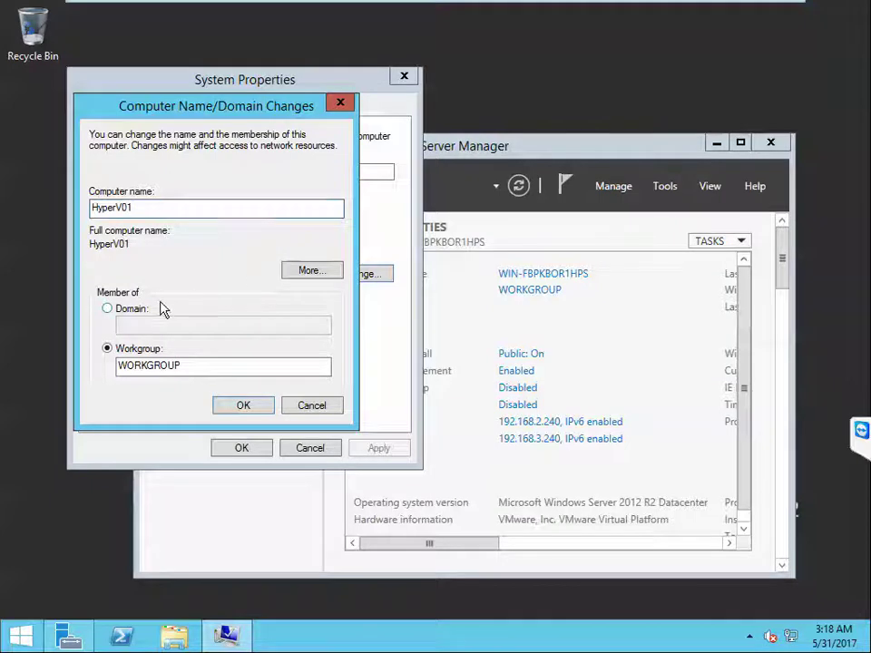
click(131, 308)
click(223, 325)
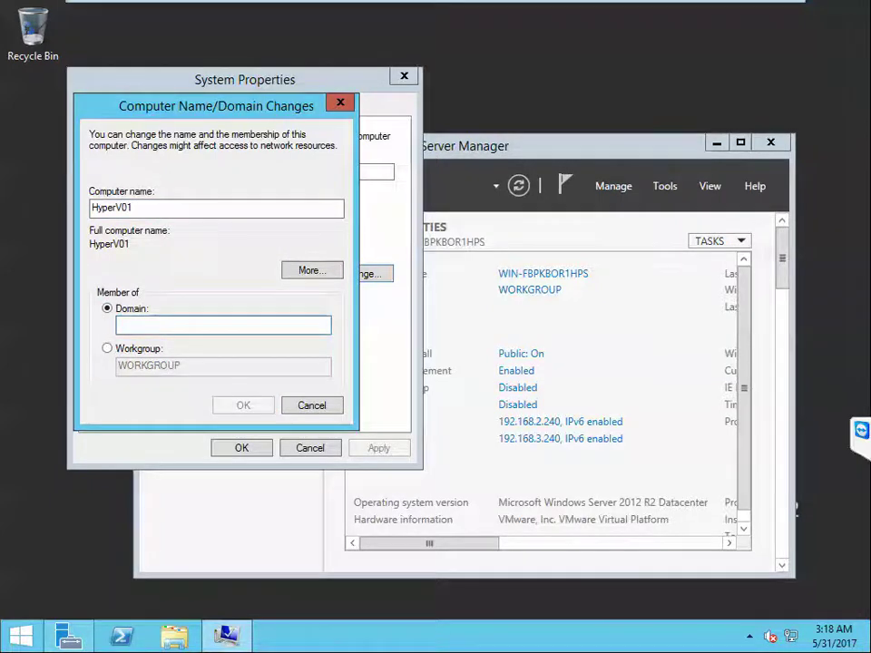
text(onelabt)
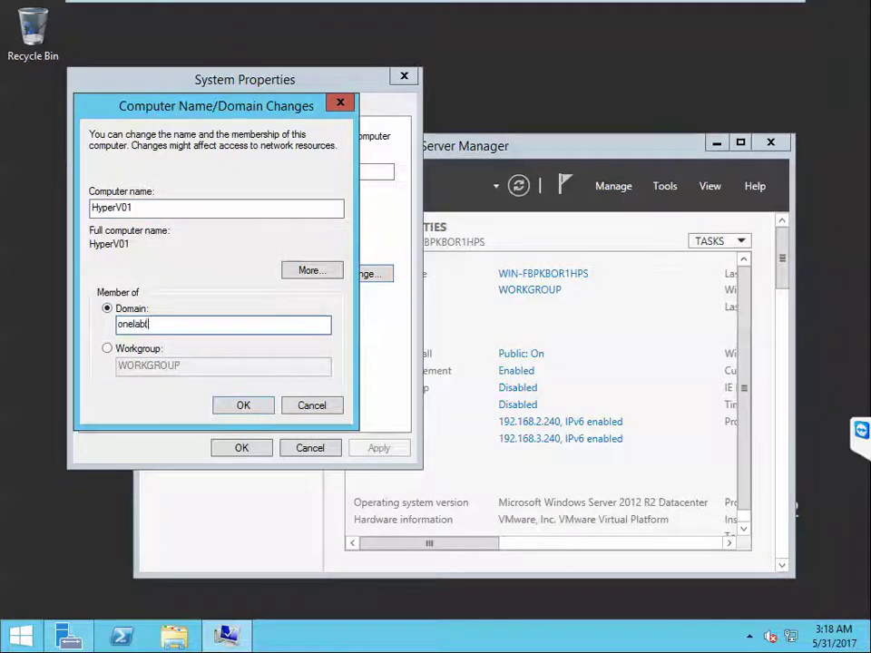
text(rmns.com)
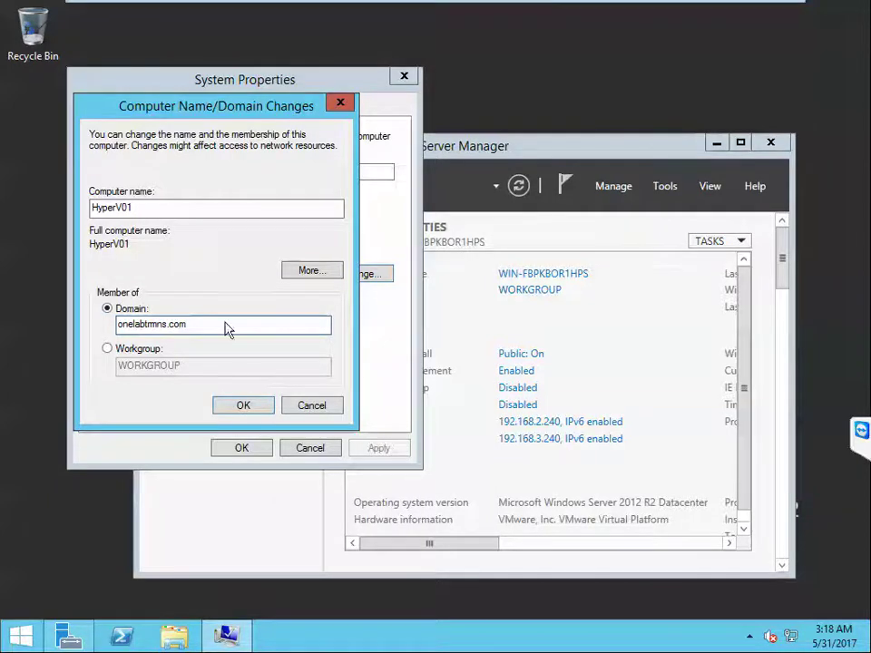
click(247, 404)
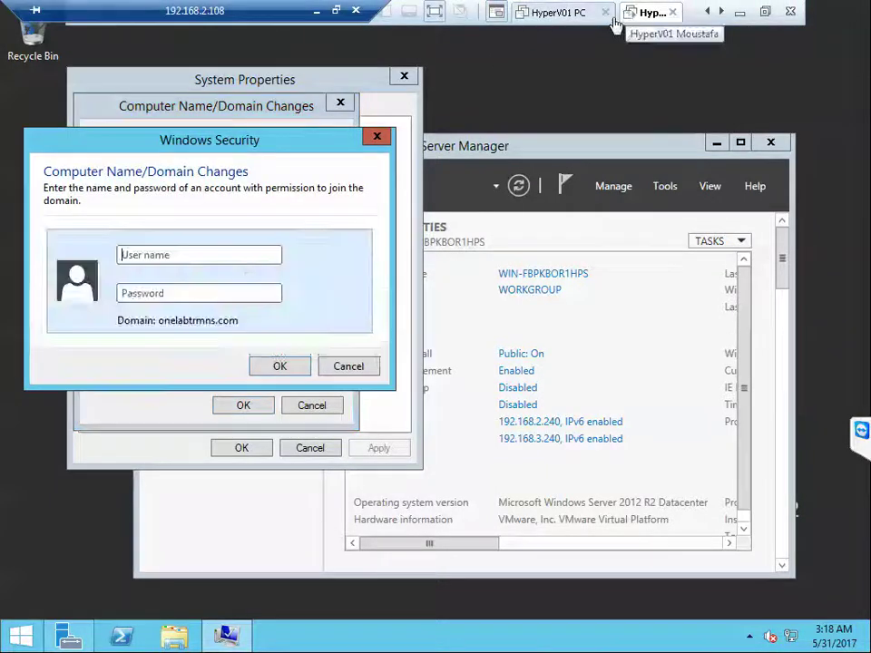
Step: Enter the domain administrator's user name and password to join onelabtrmns.com, and dismiss the welcome message
click(239, 262)
text(on)
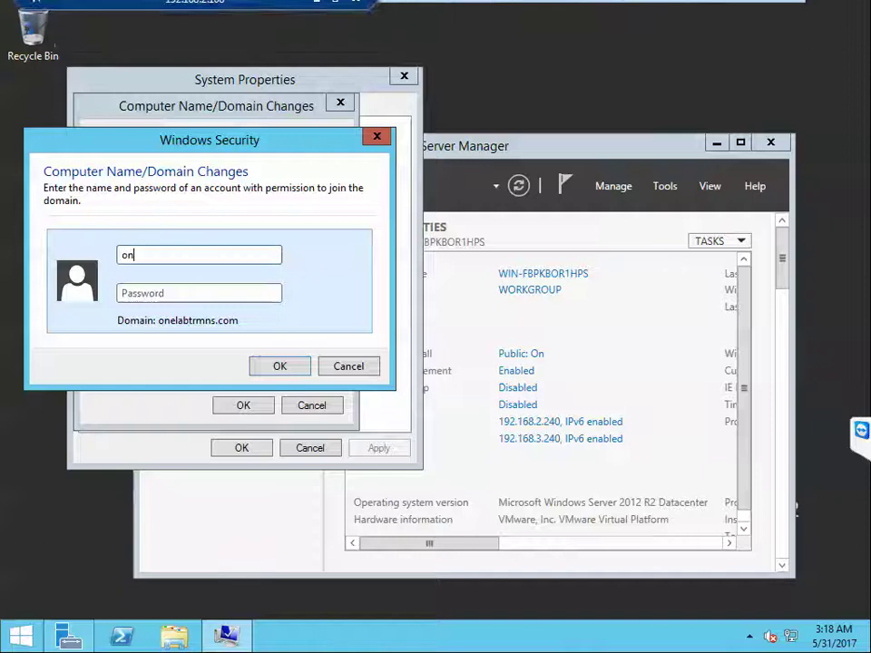
text(elab)
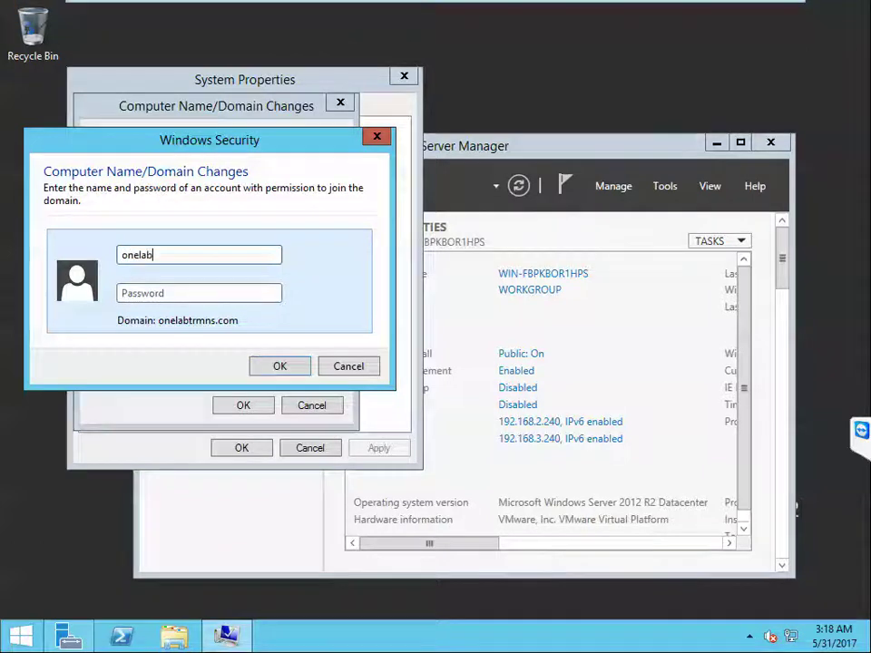
text(ad••)
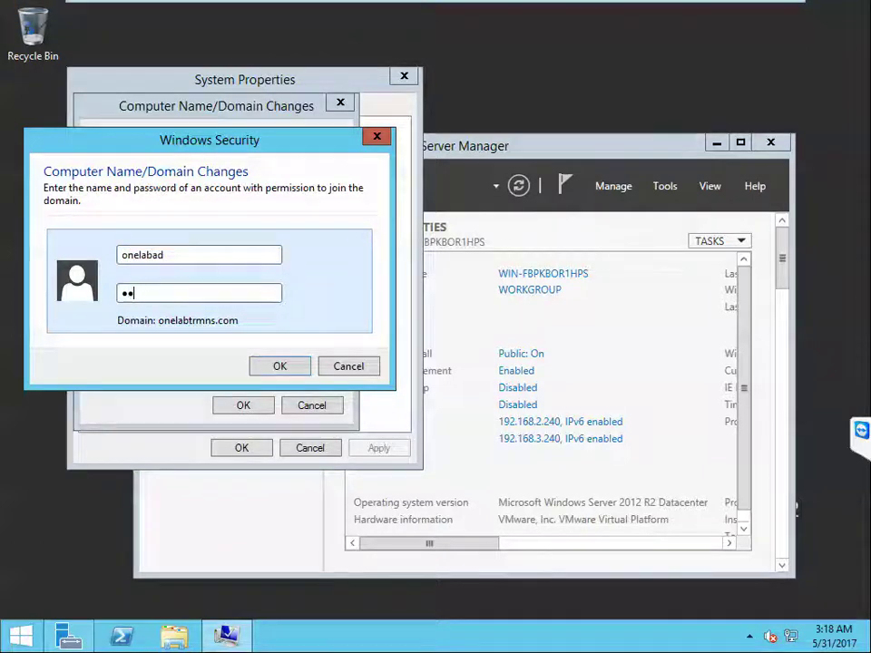
text(••••••)
click(284, 366)
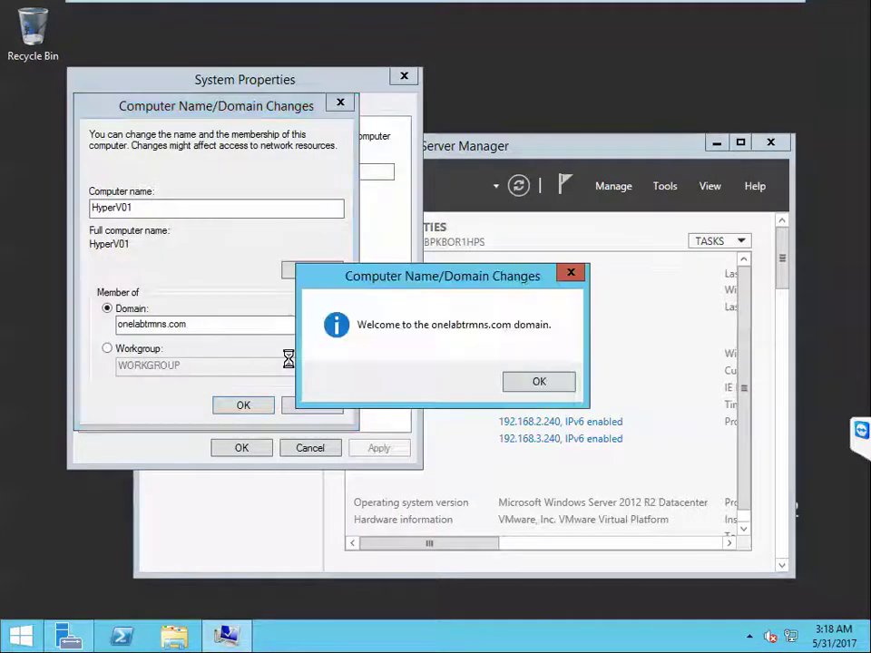
click(541, 385)
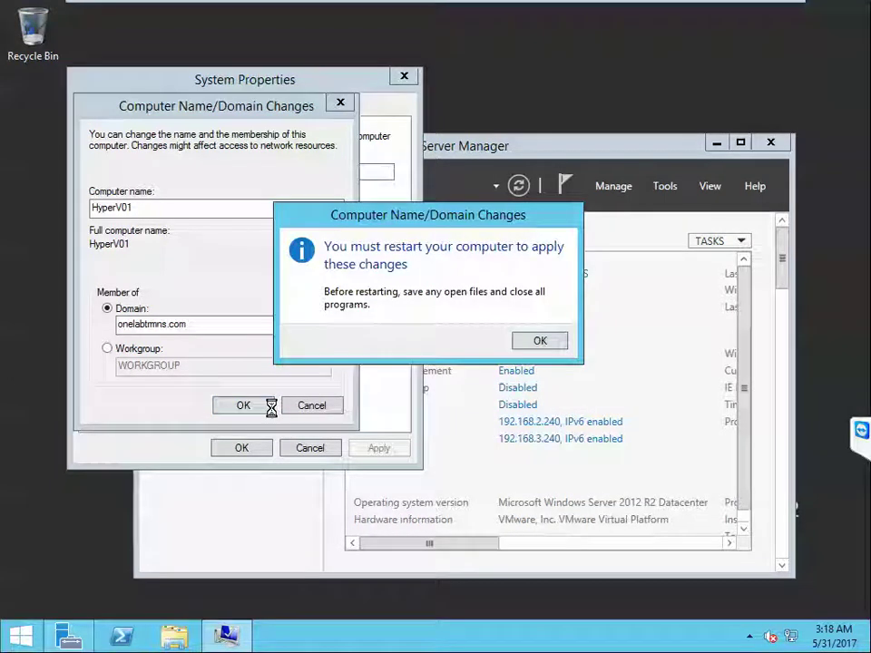
Step: Acknowledge the restart notice, close System Properties, postpone the restart, and reposition Server Manager
click(542, 342)
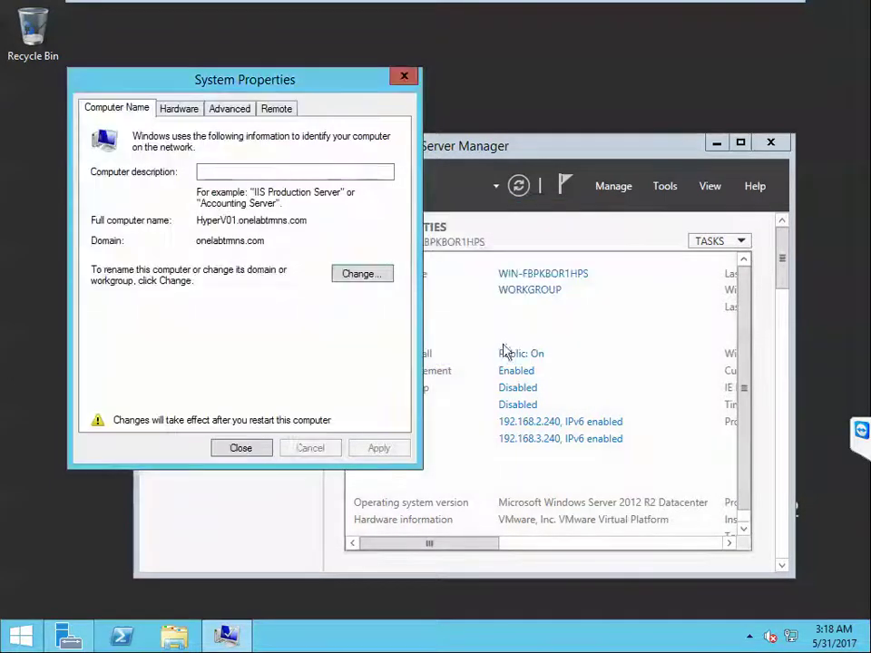
click(263, 449)
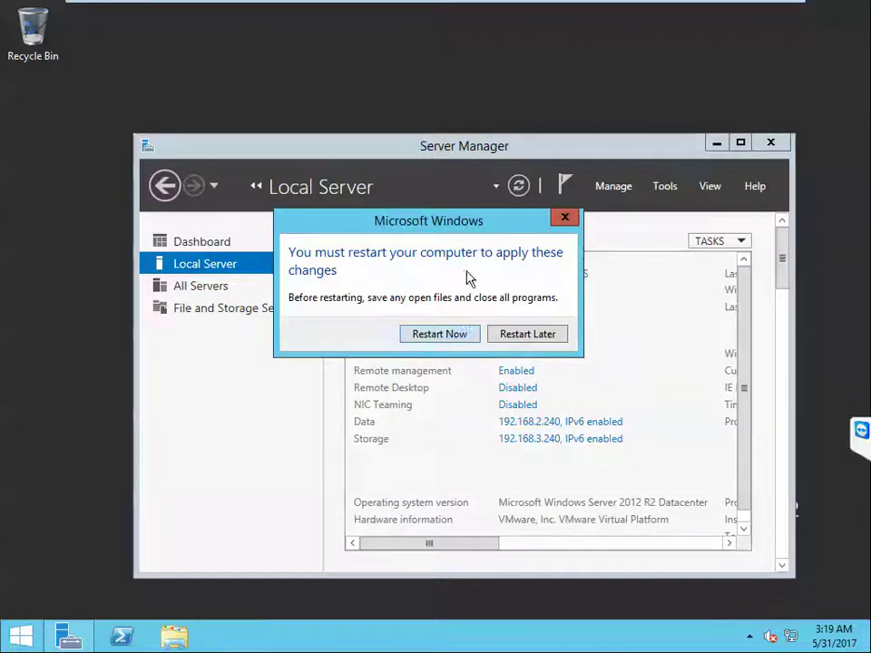
key(Escape)
drag(383, 142, 349, 106)
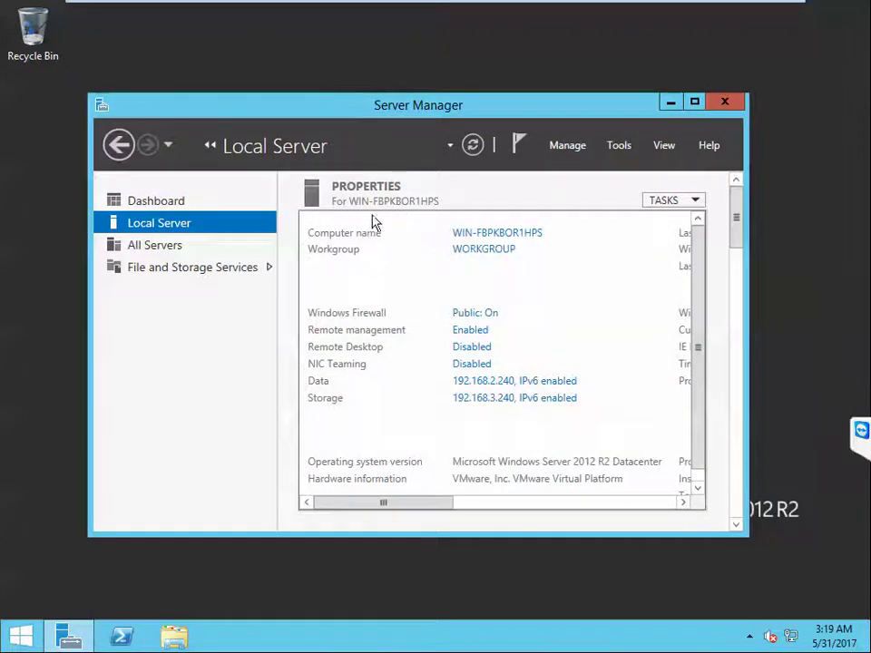
Step: Start a role-based Add Roles and Features install on the local server, skipping the intro page from now on
click(147, 203)
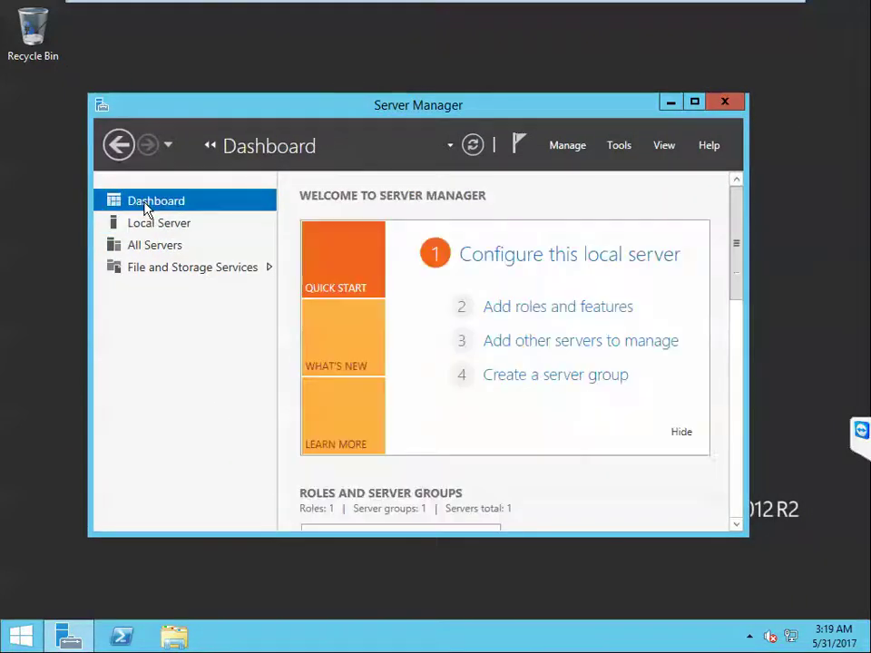
click(524, 307)
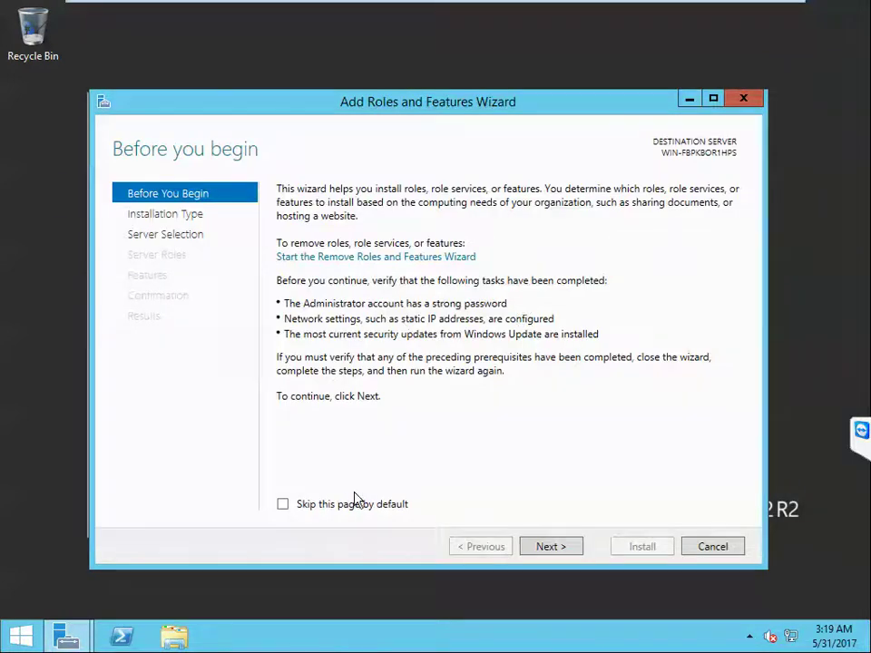
click(283, 504)
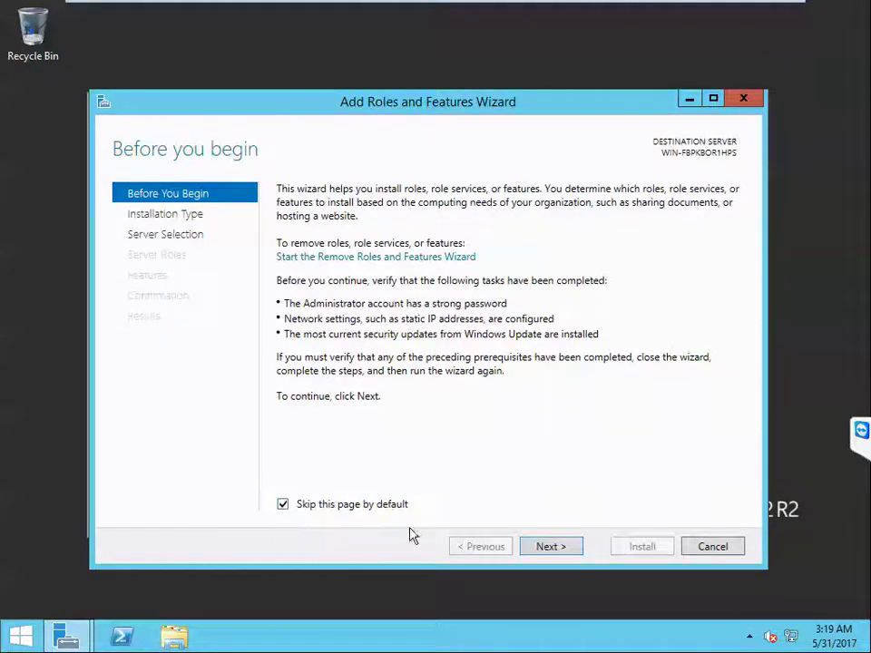
click(549, 547)
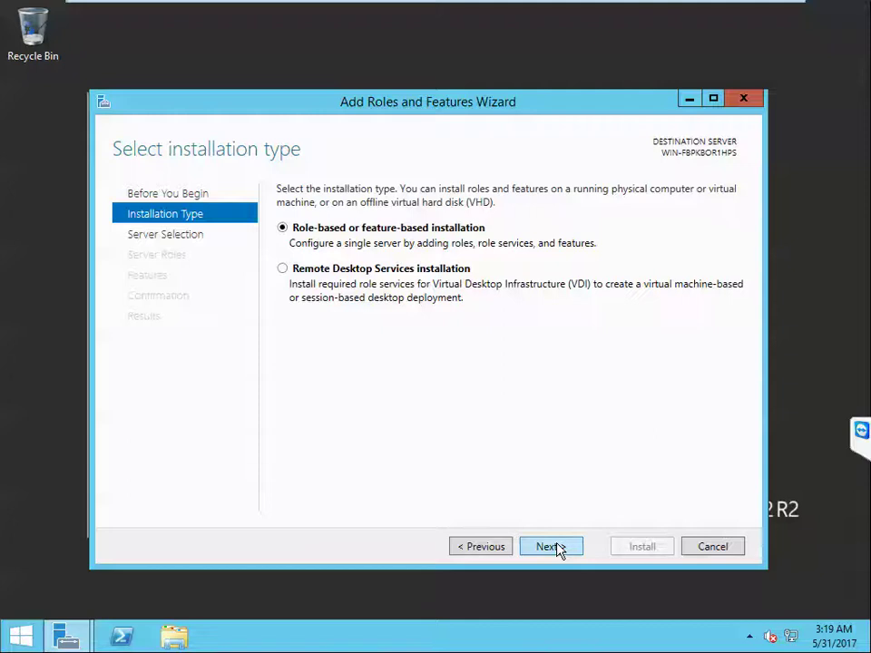
click(552, 546)
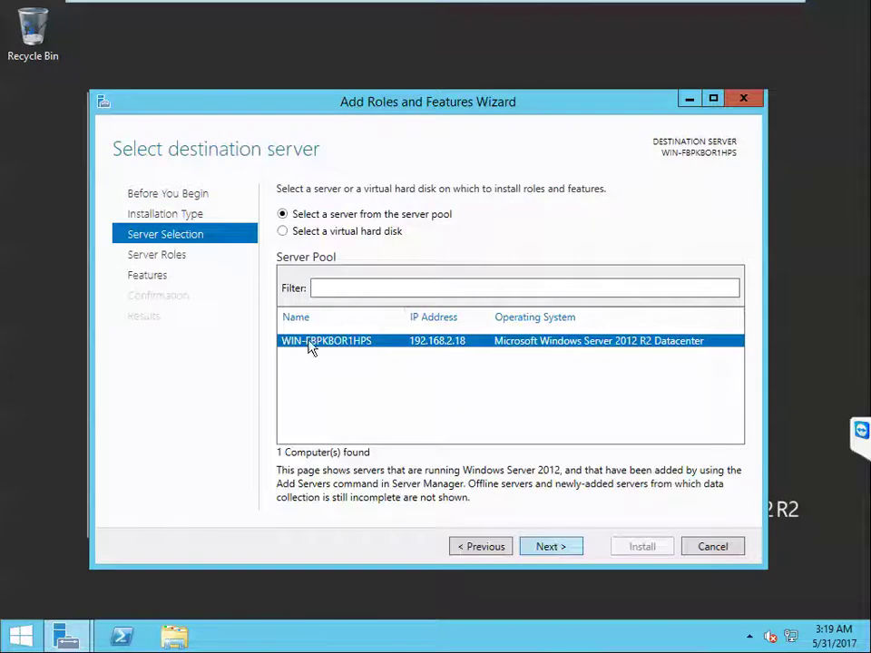
click(564, 550)
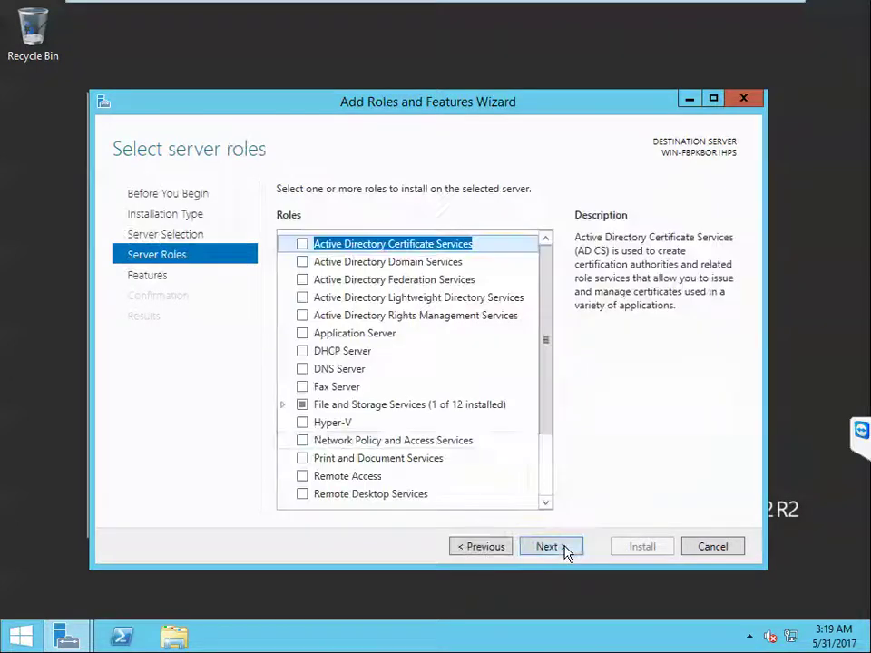
Step: Select the Hyper-V role with its management tools and advance to the virtual switch page
click(304, 426)
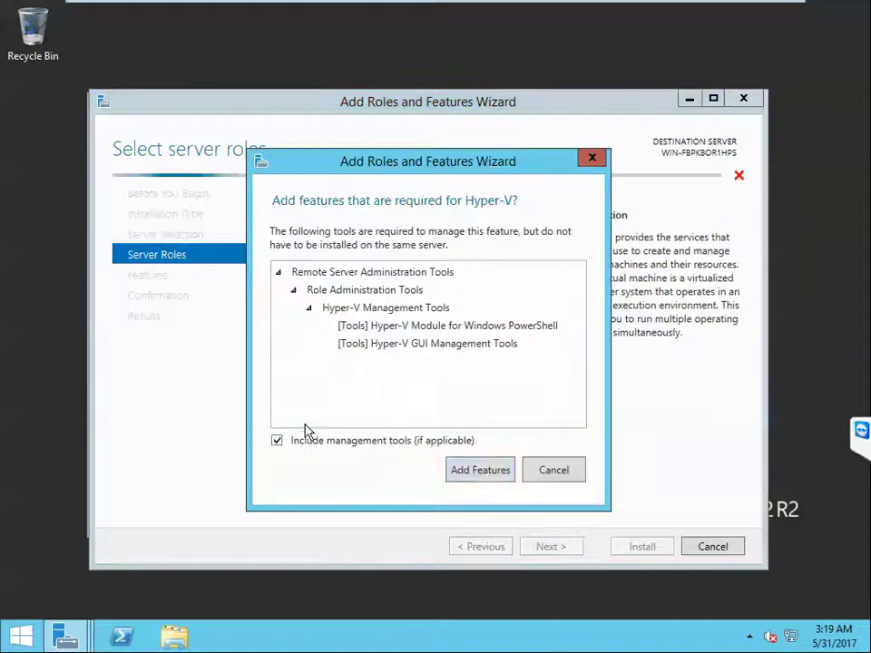
click(487, 475)
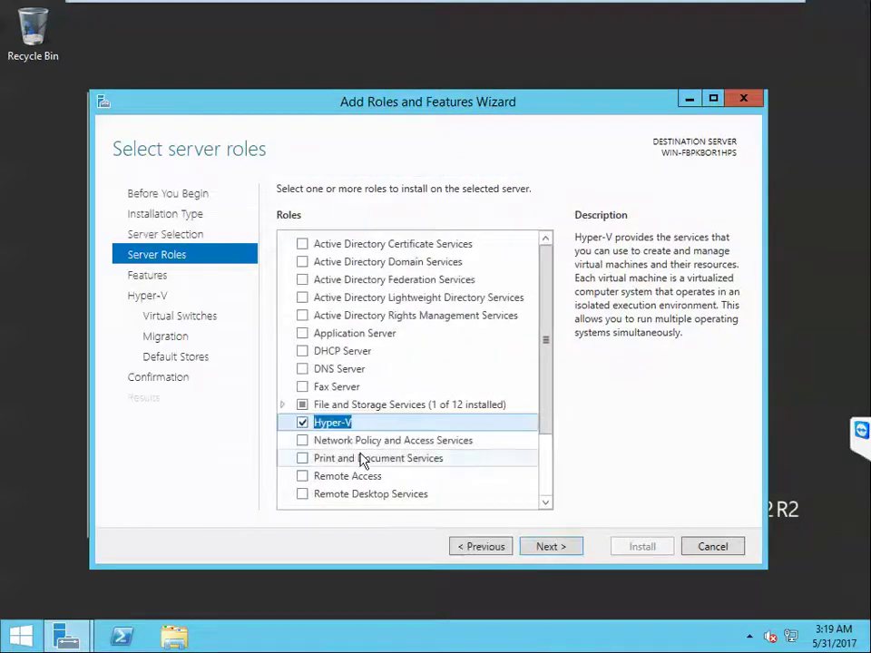
click(550, 547)
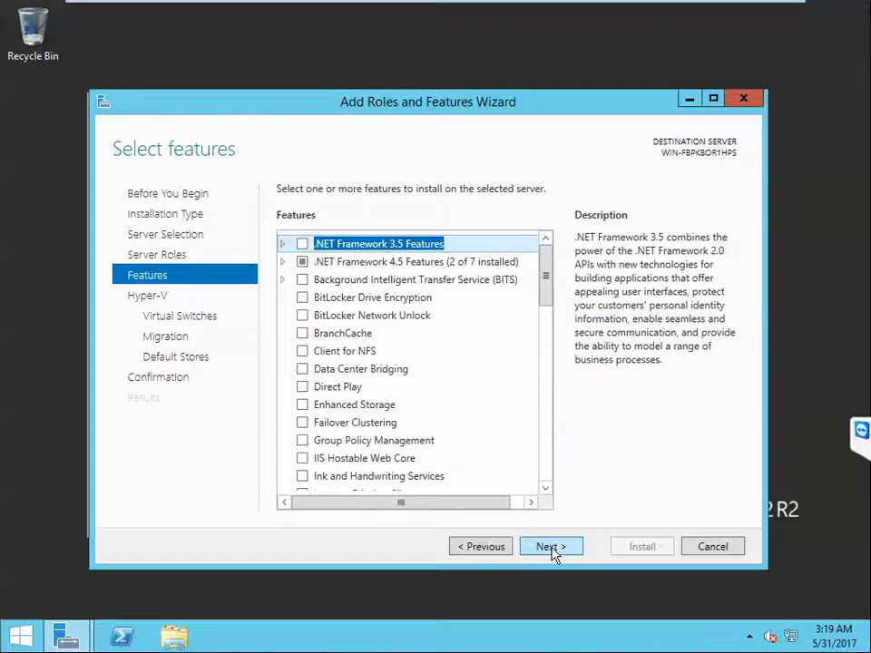
click(551, 546)
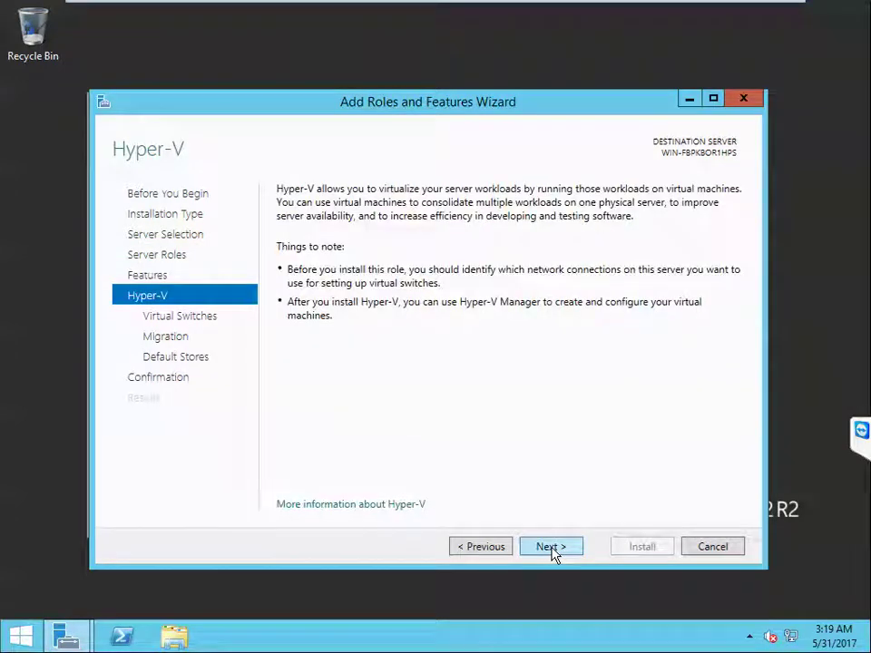
click(551, 547)
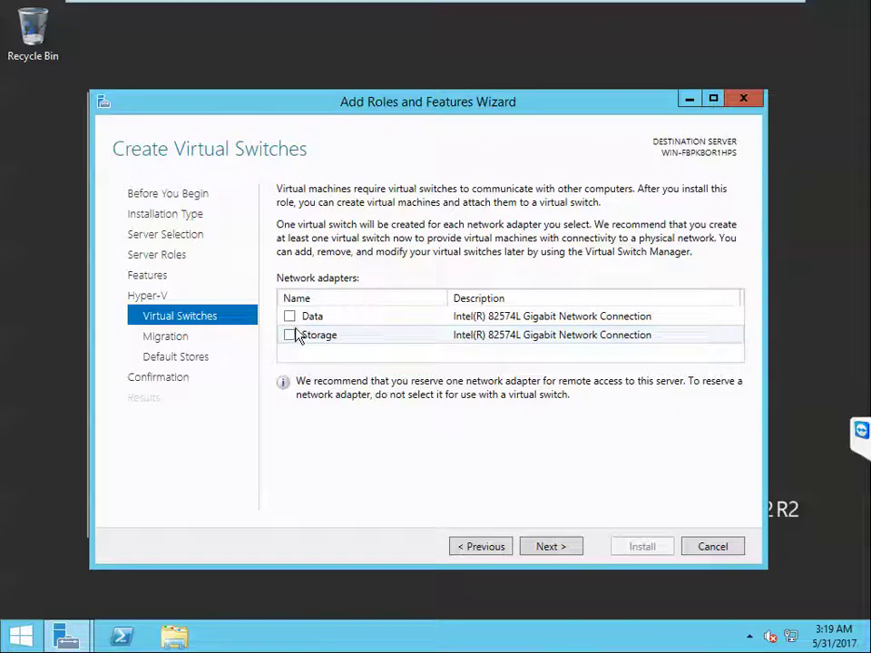
Step: Create a virtual switch on the Data adapter, keep the default migration and store settings, and install Hyper-V
click(291, 316)
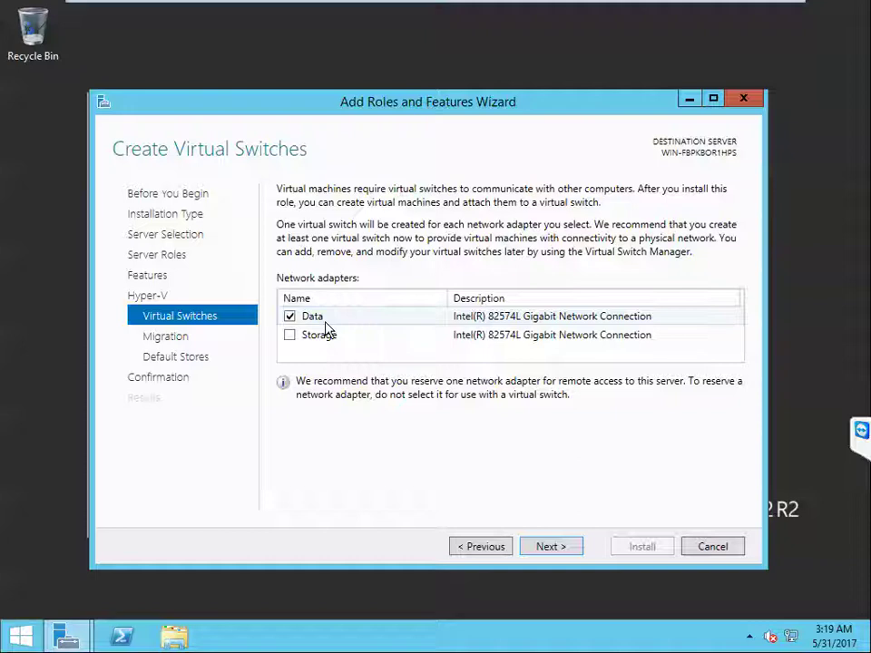
click(554, 548)
click(553, 549)
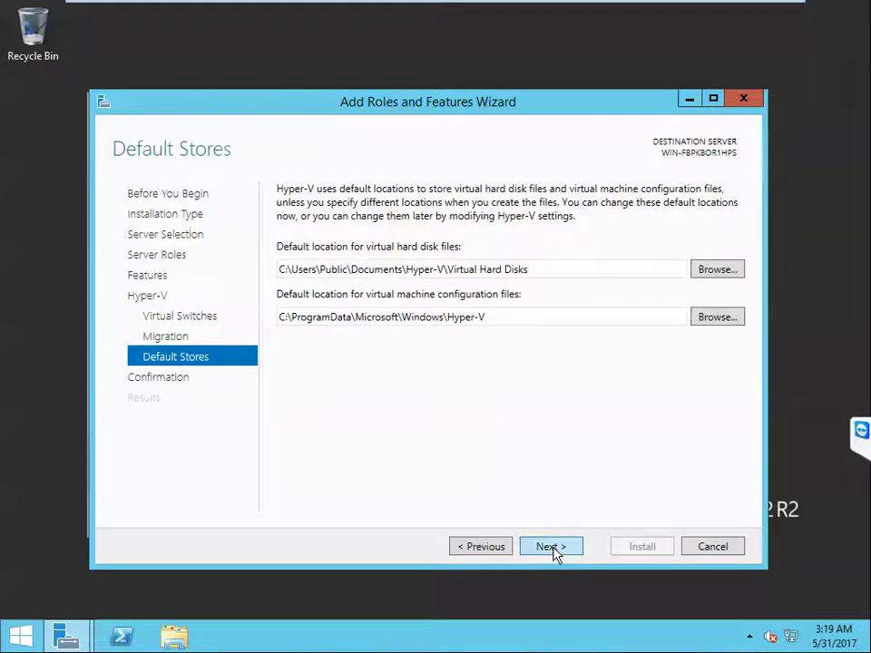
click(553, 549)
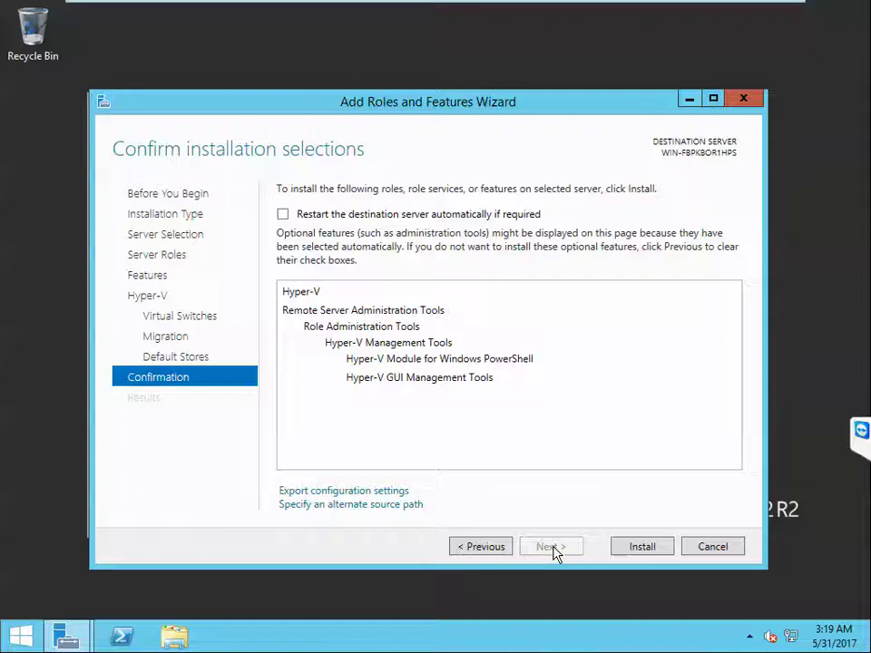
click(640, 548)
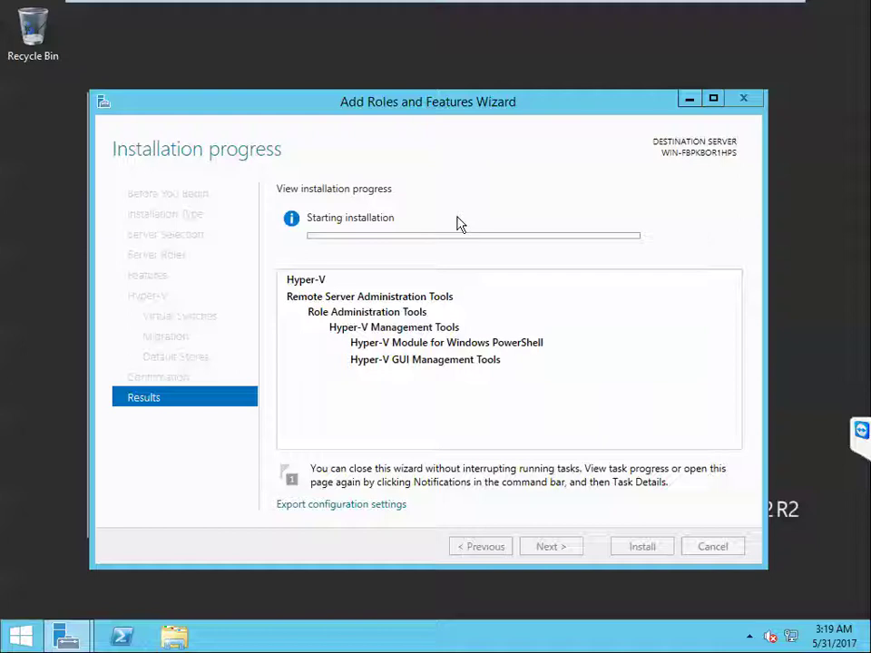
Step: Power on the HyperV02 Moustafa VM, answering 'I Moved It', then return to the windowed HyperV01 Moustafa console
mouse_move(396, 7)
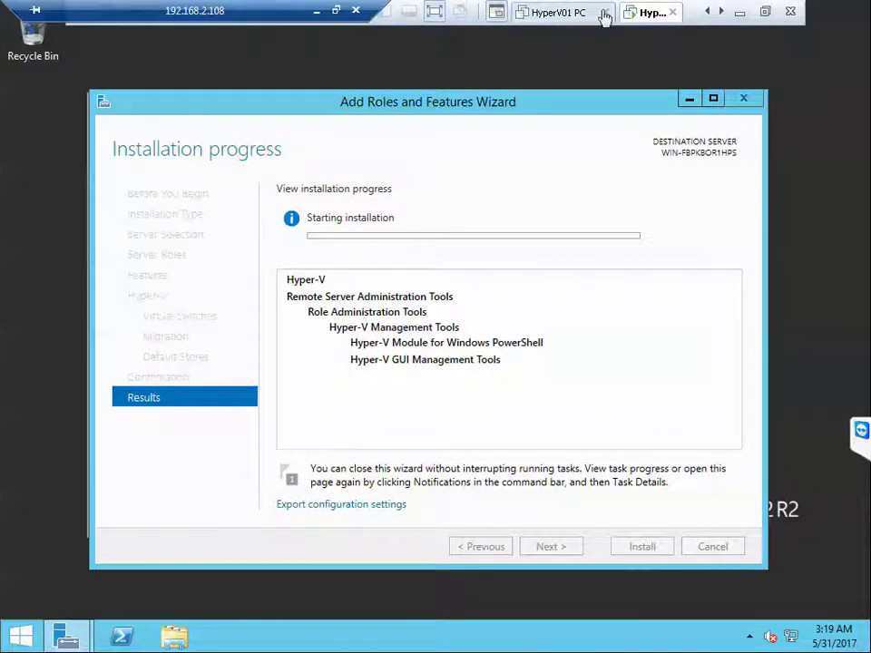
click(435, 12)
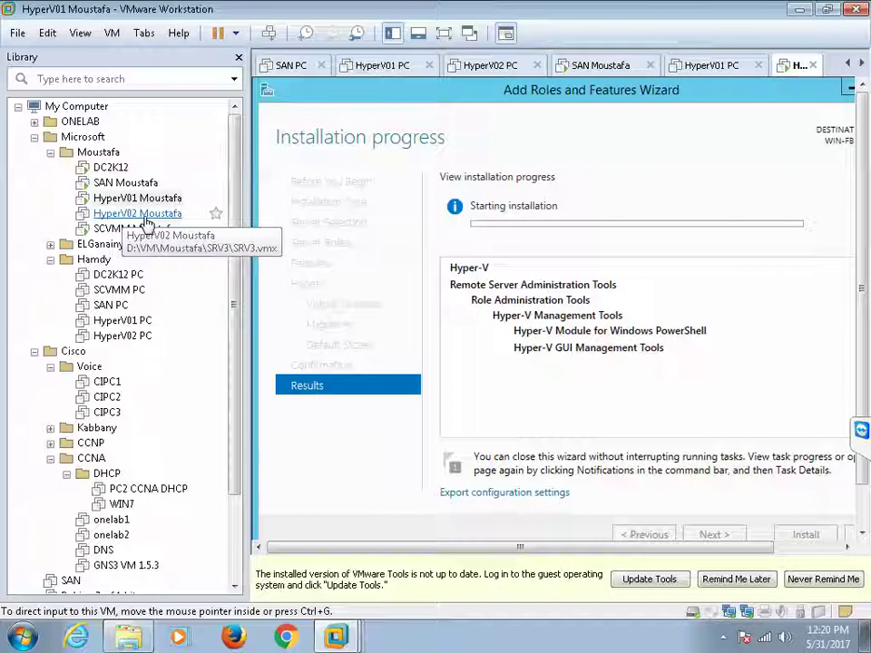
double_click(145, 218)
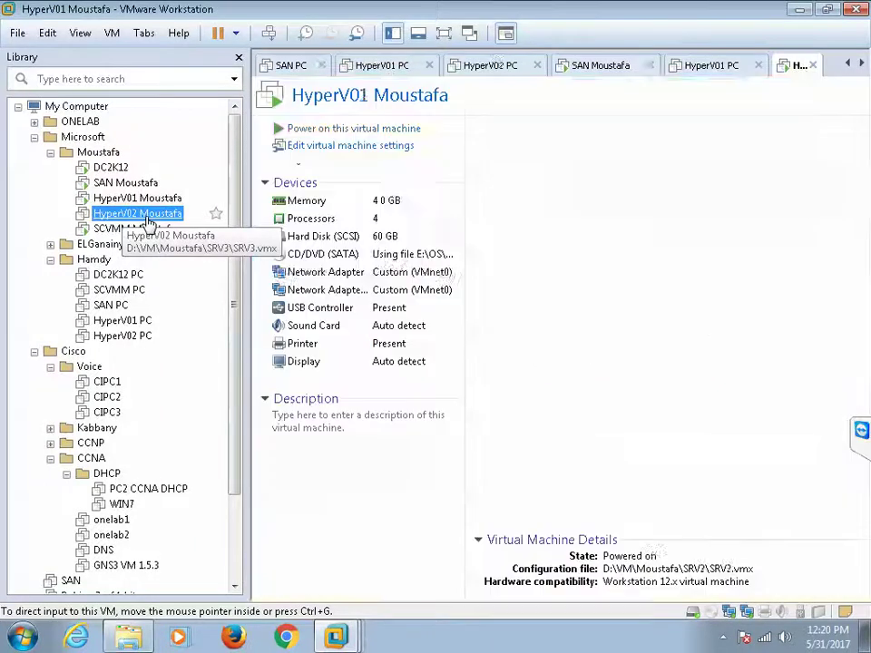
click(317, 131)
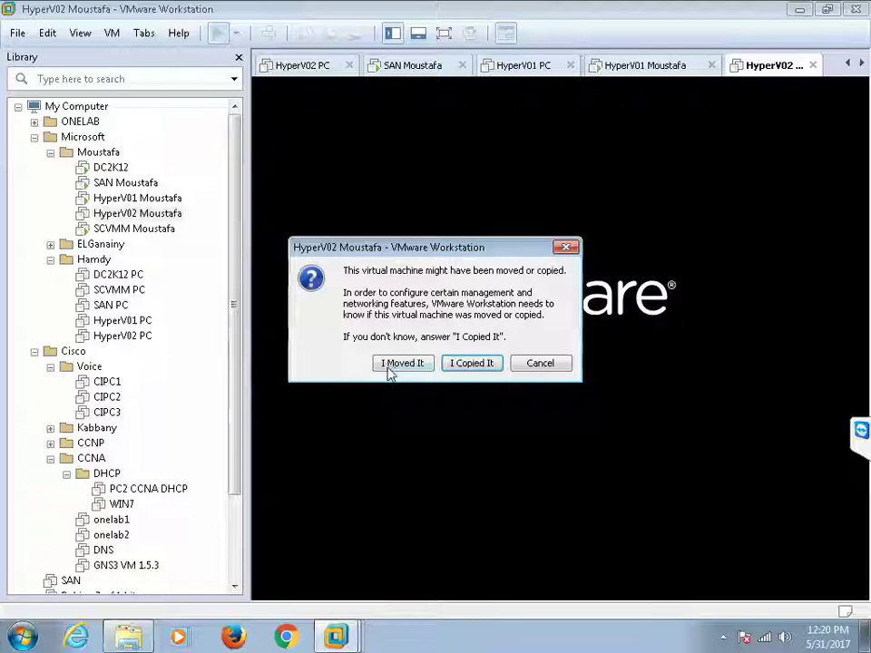
click(390, 365)
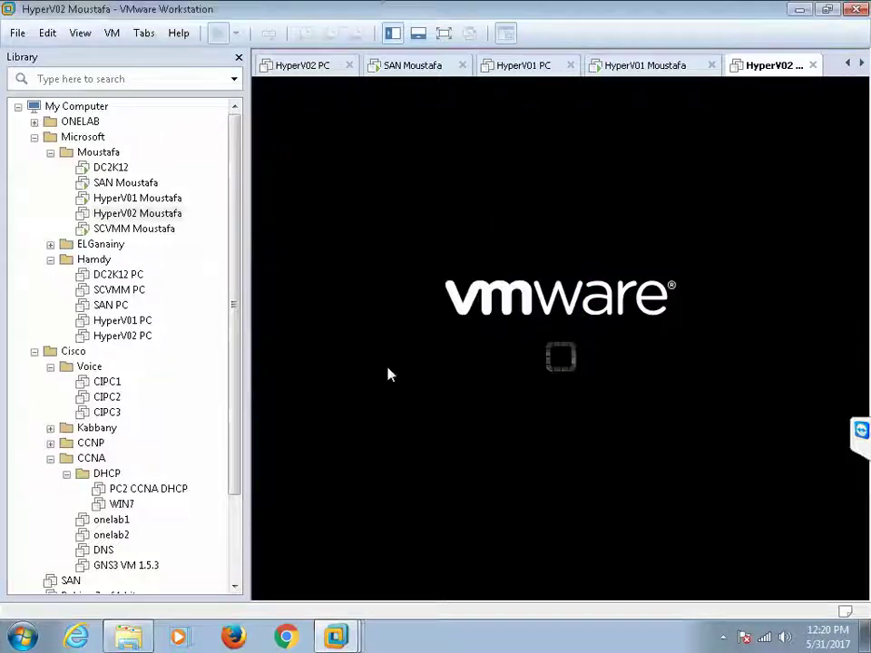
click(640, 70)
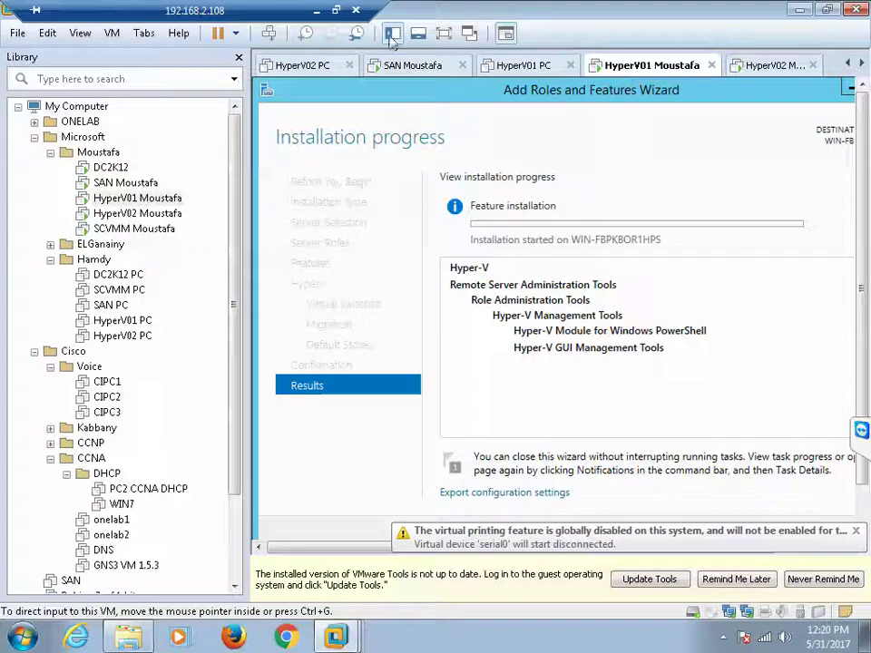
click(336, 10)
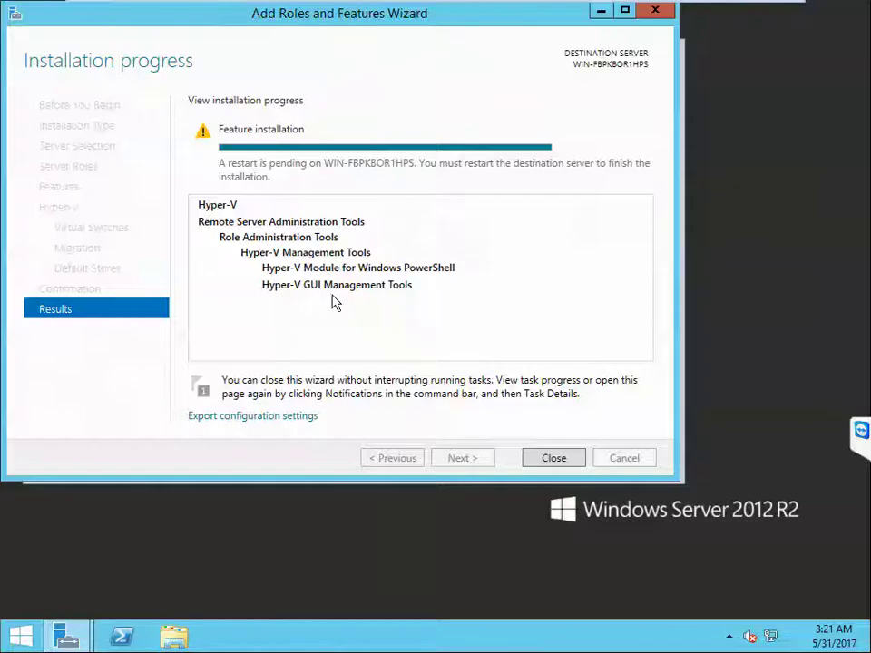
Step: Restart HyperV01 to finish Hyper-V, then show HyperV02's Server Manager dashboard maximized
click(554, 458)
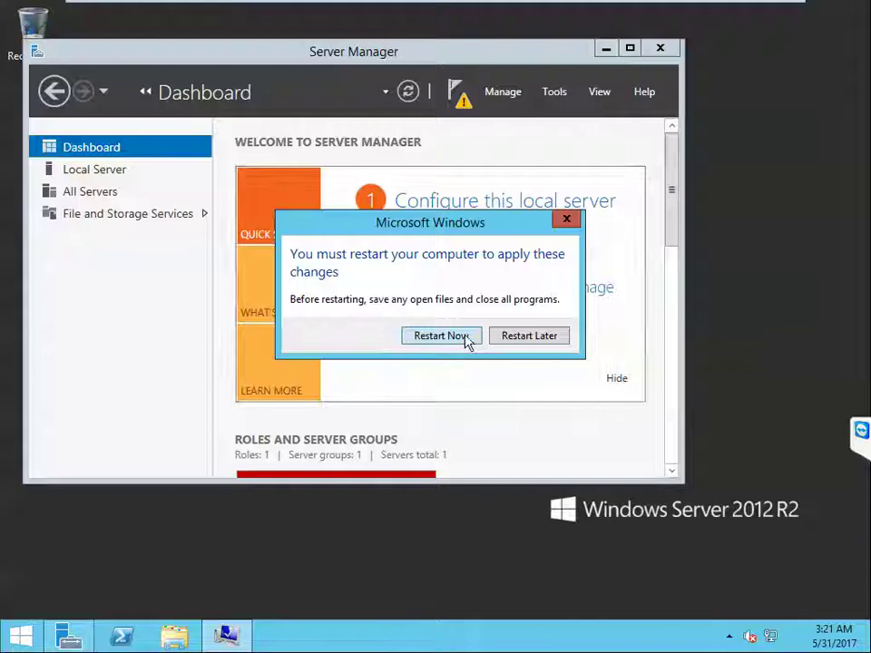
click(468, 342)
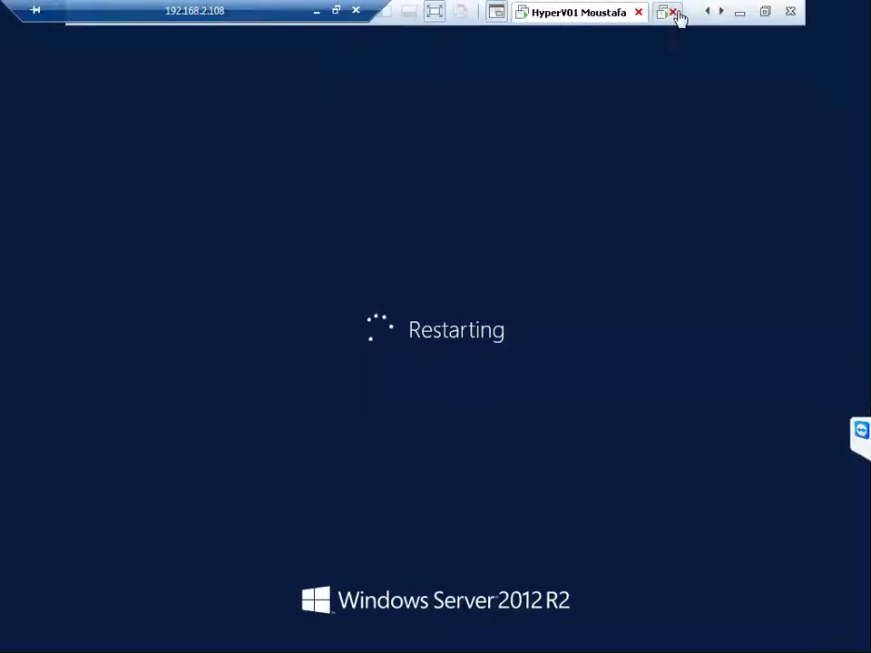
click(662, 12)
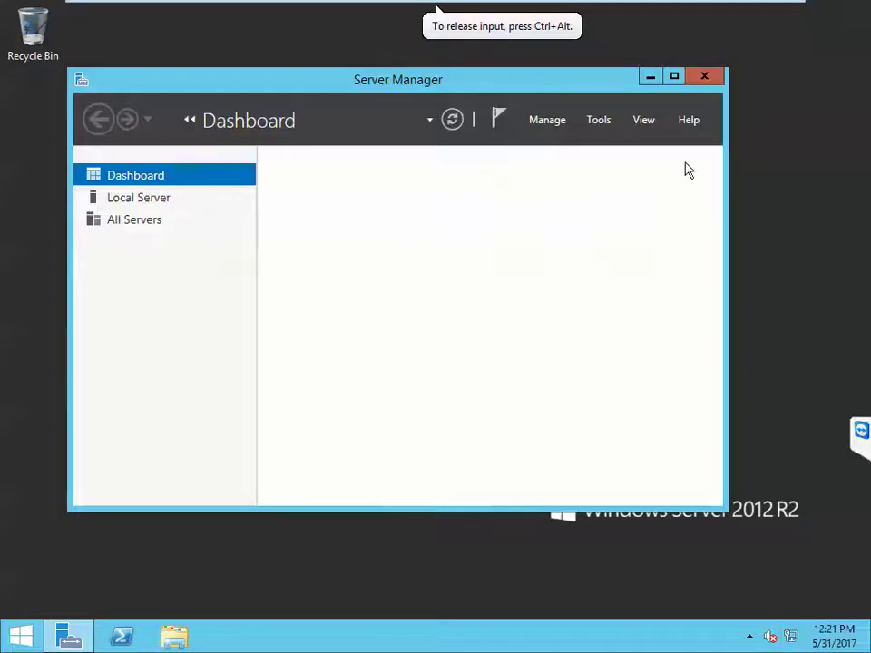
click(674, 78)
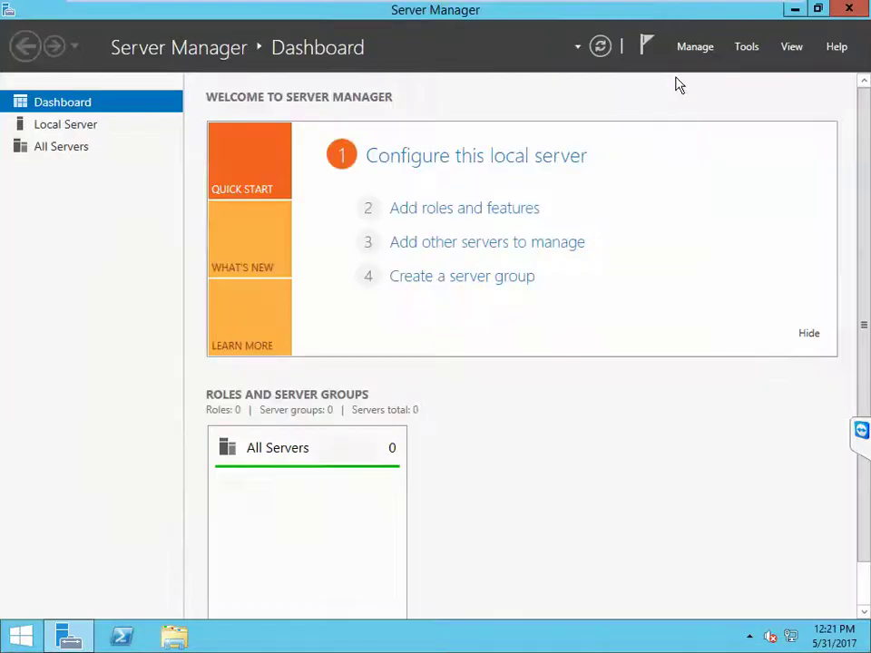
Step: From HyperV02's Local Server page, open Network Connections via the Ethernet0 link and select Ethernet0
click(55, 136)
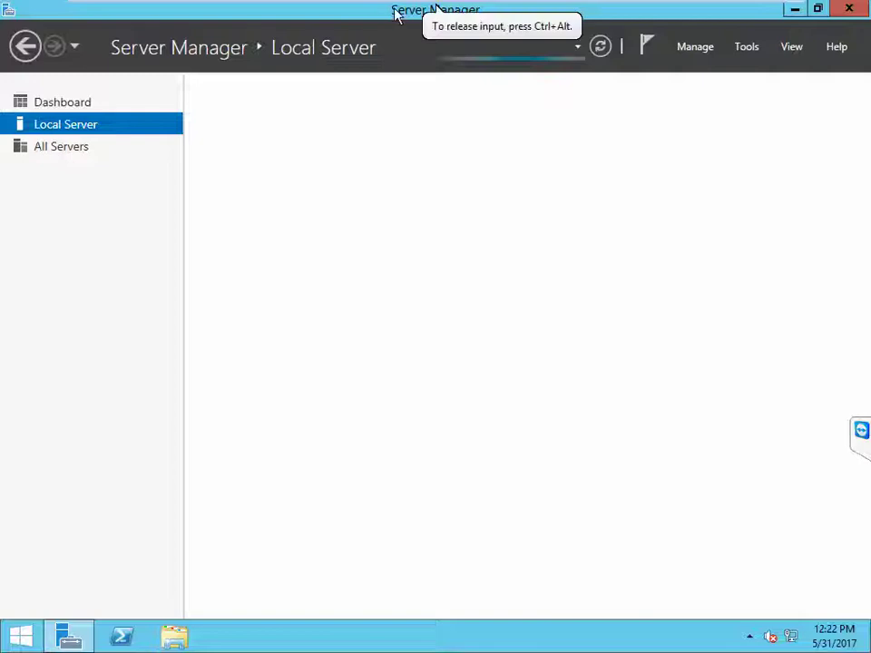
mouse_move(399, 10)
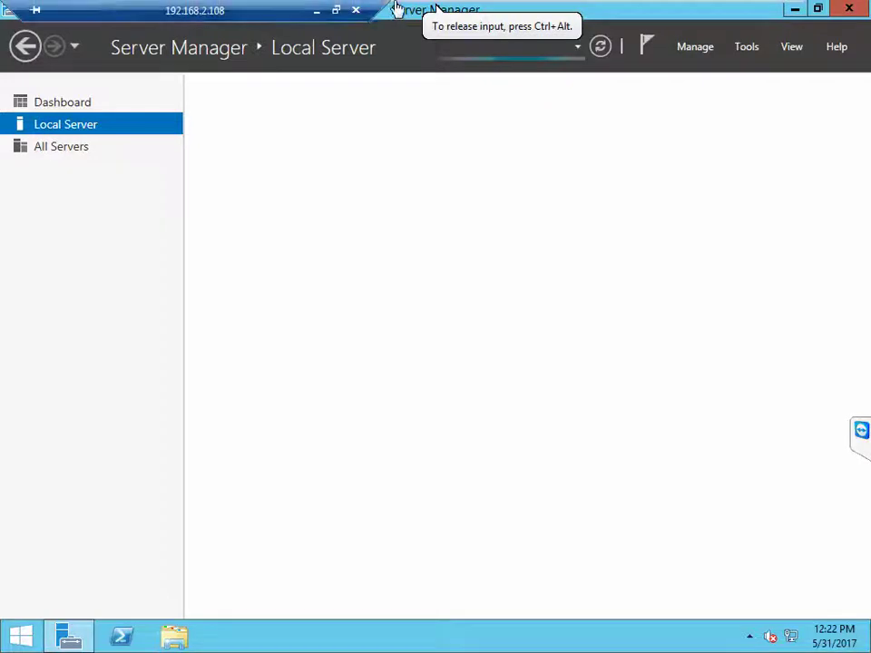
click(336, 11)
double_click(336, 16)
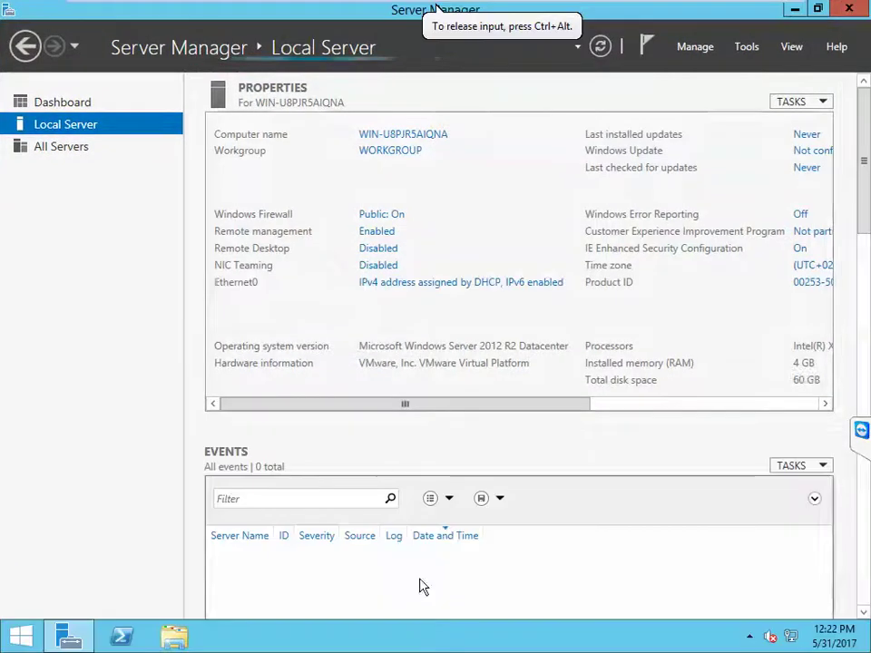
click(378, 287)
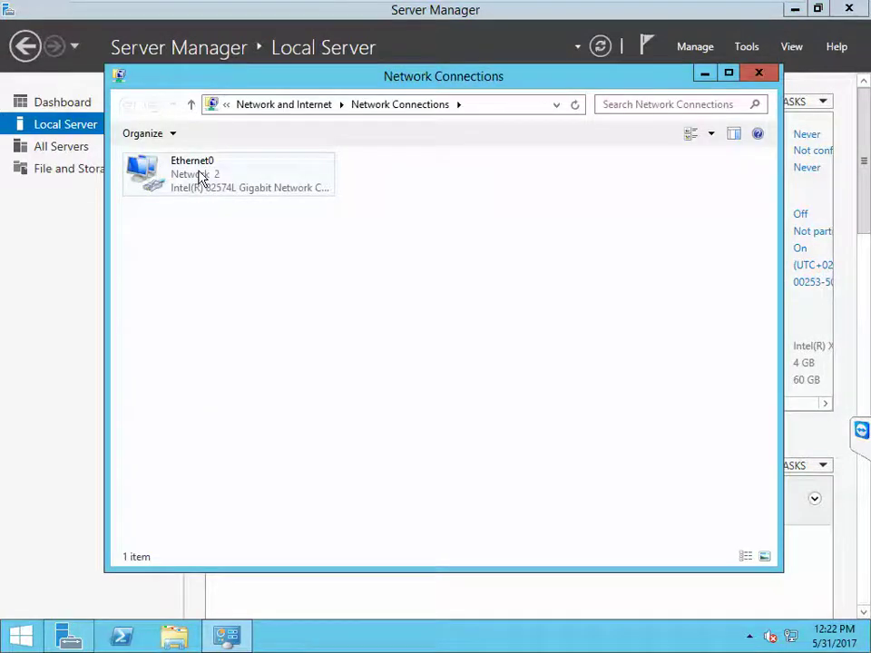
click(201, 178)
Step: Rename the Ethernet0 adapter to Datra
right_click(201, 178)
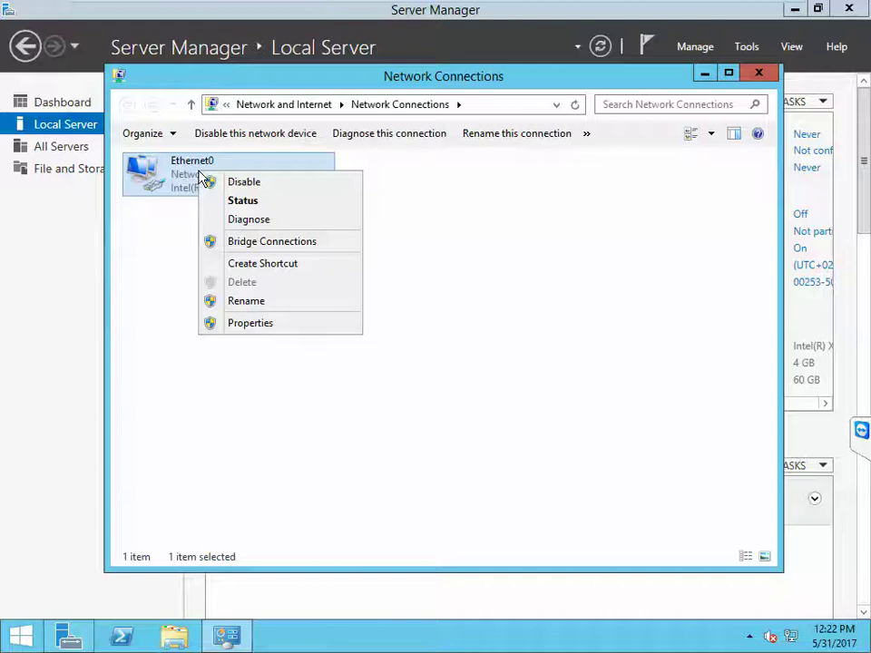
click(242, 305)
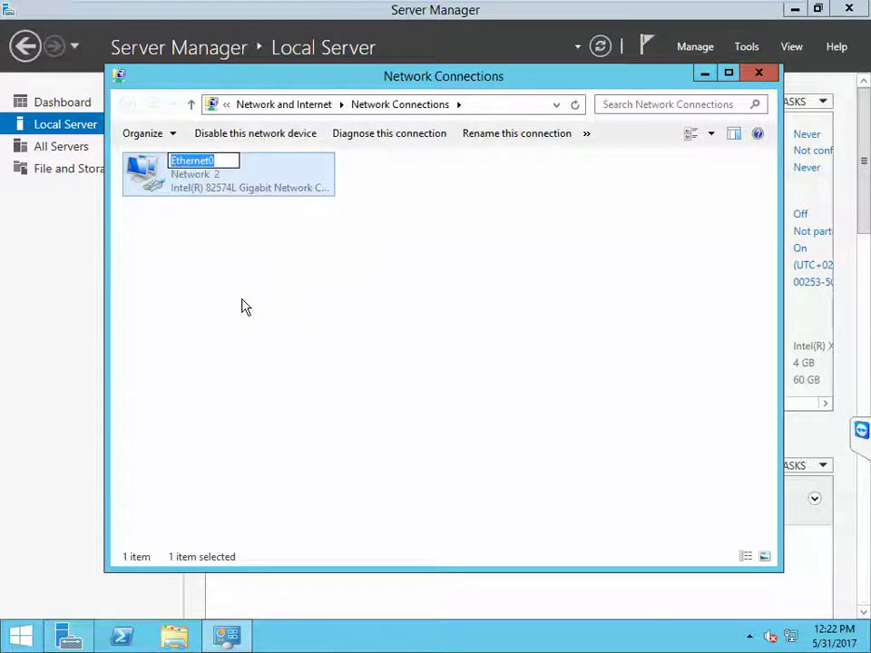
text(Datra)
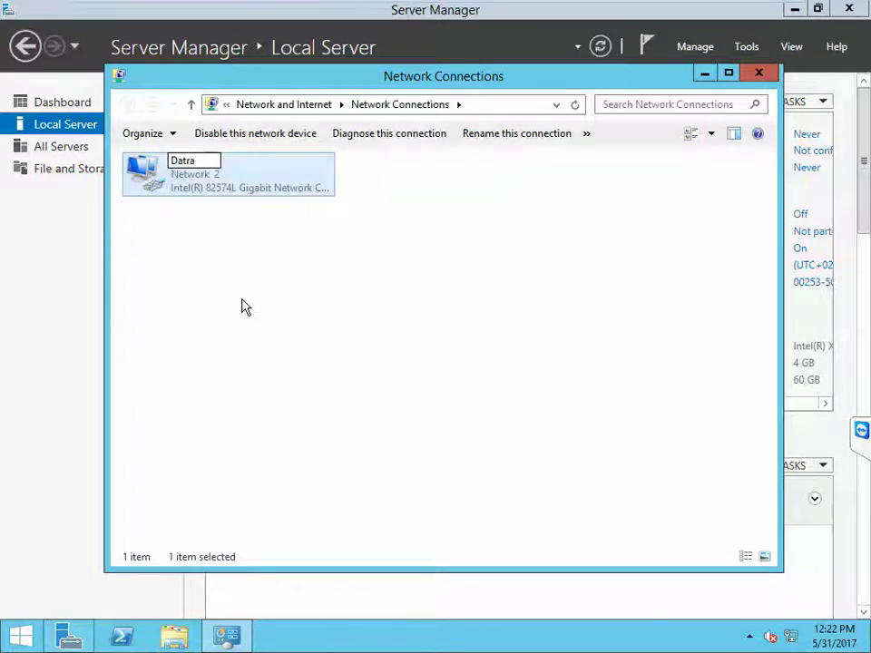
key(Return)
Step: Give Datra static IPv4 192.168.2.241, mask 255.255.255.0, gateway 192.168.2.1, DNS 192.168.2.250
double_click(185, 179)
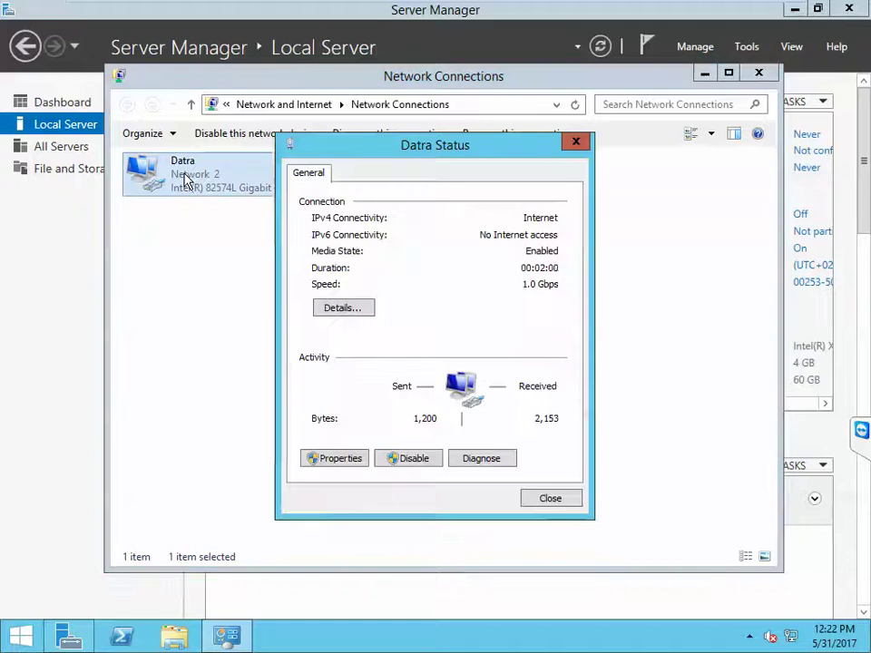
click(340, 461)
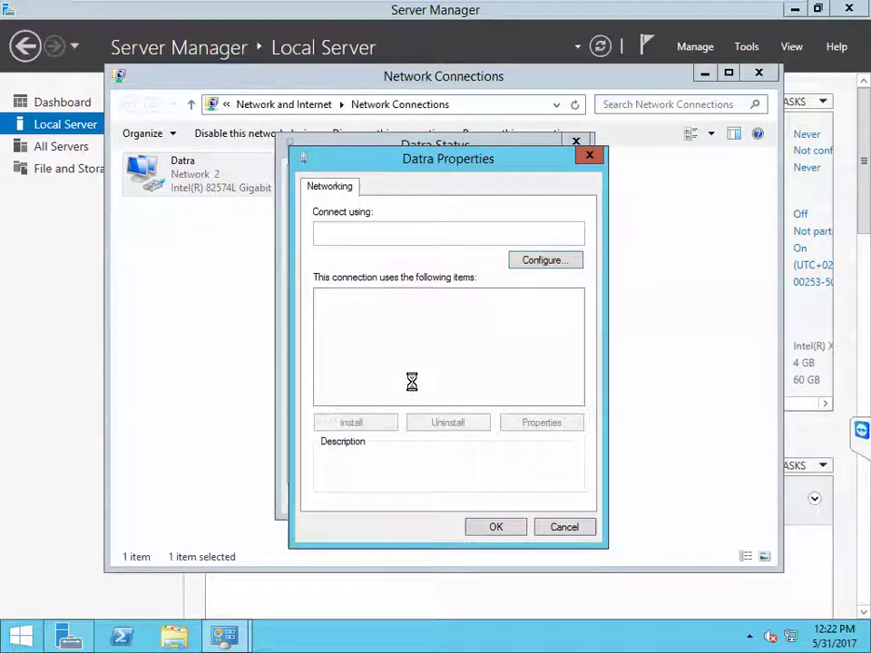
click(441, 399)
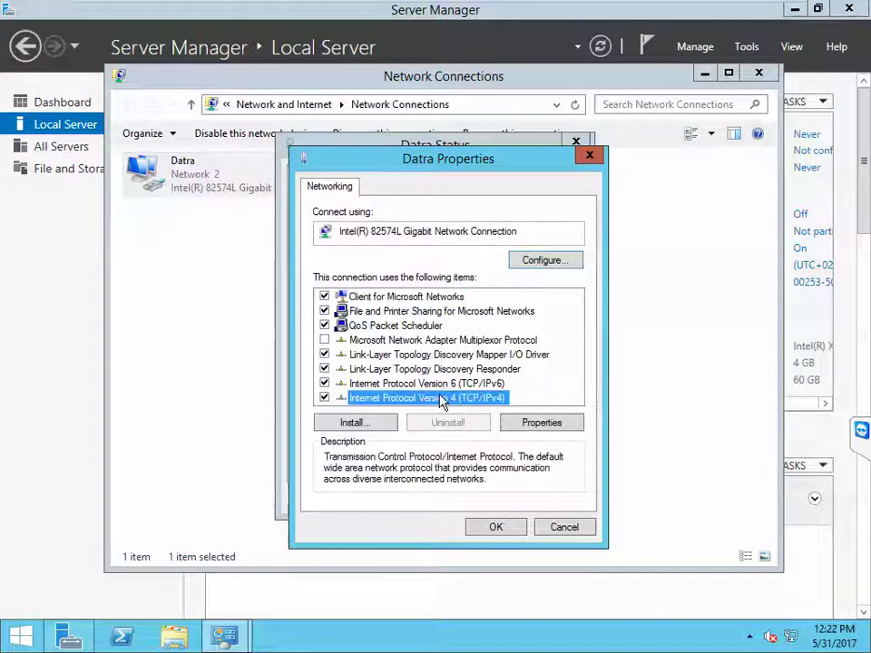
double_click(442, 399)
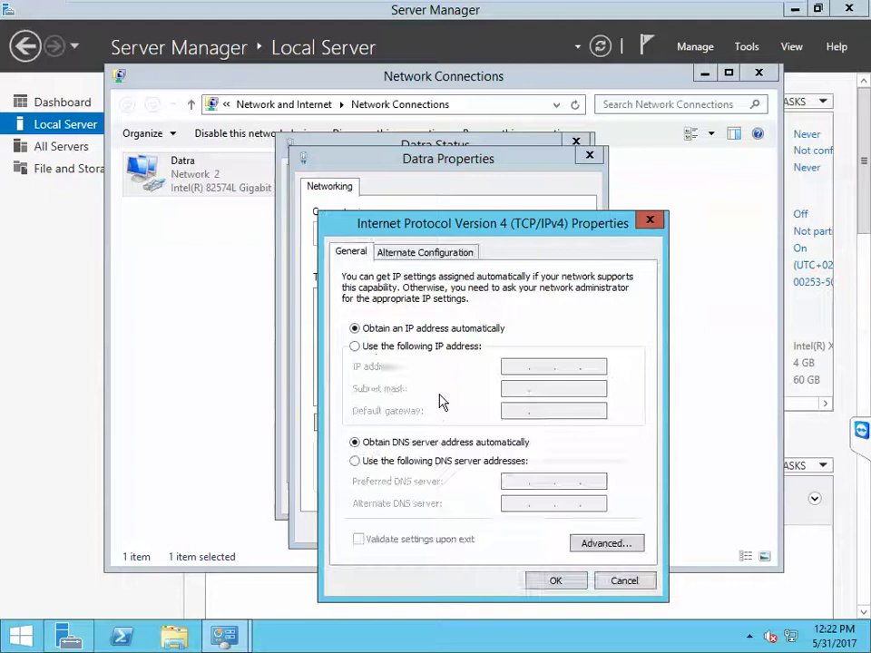
click(381, 349)
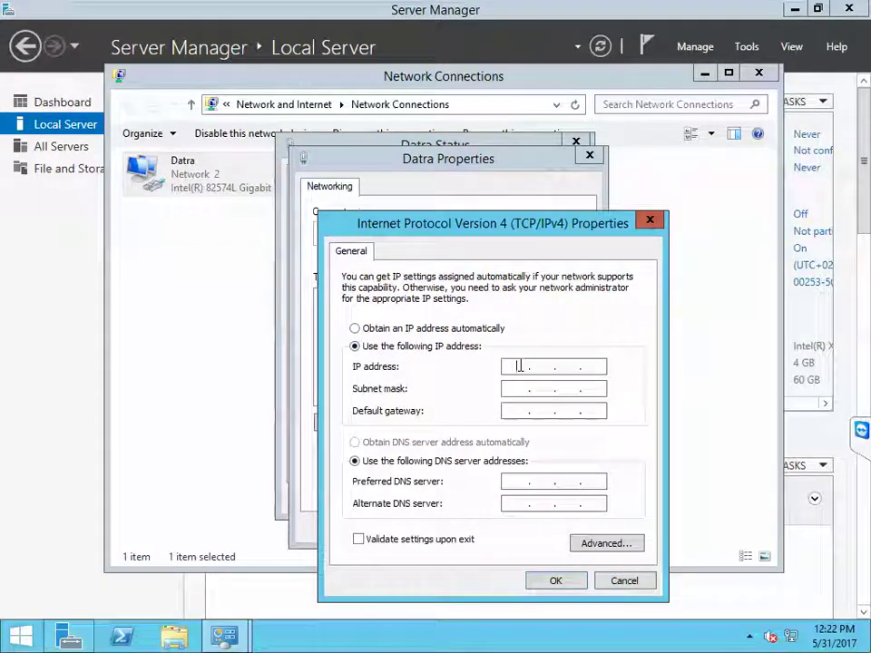
text(192 . )
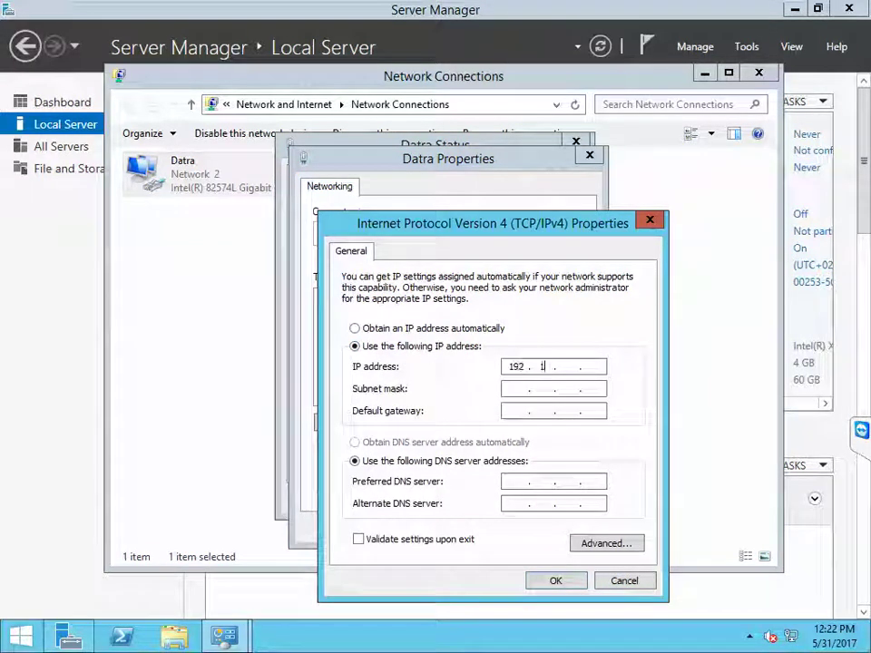
text(168 . 2 )
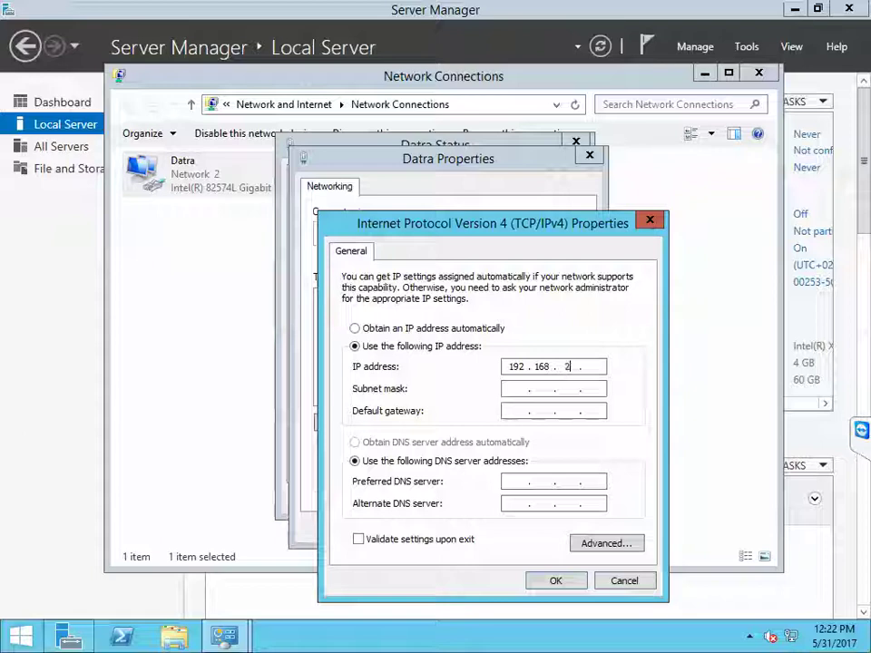
text(.)
key(Tab)
key(Tab)
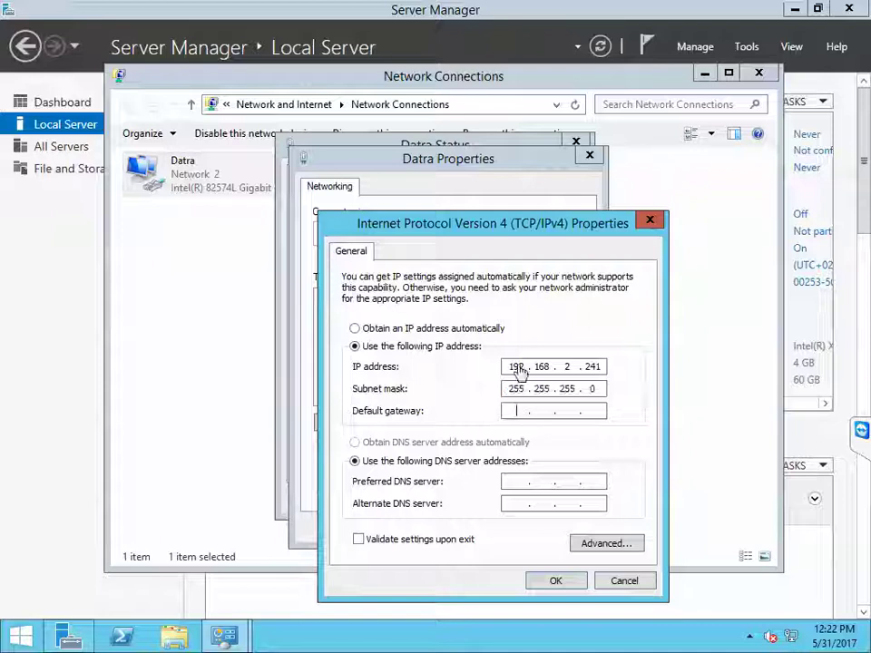
text(192 . )
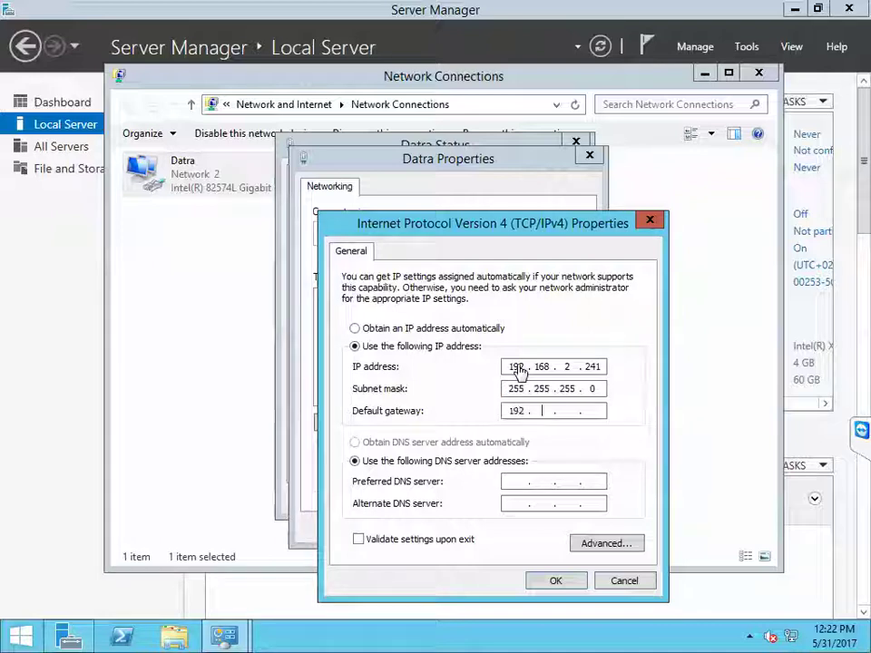
text(168)
key(Tab)
key(Tab)
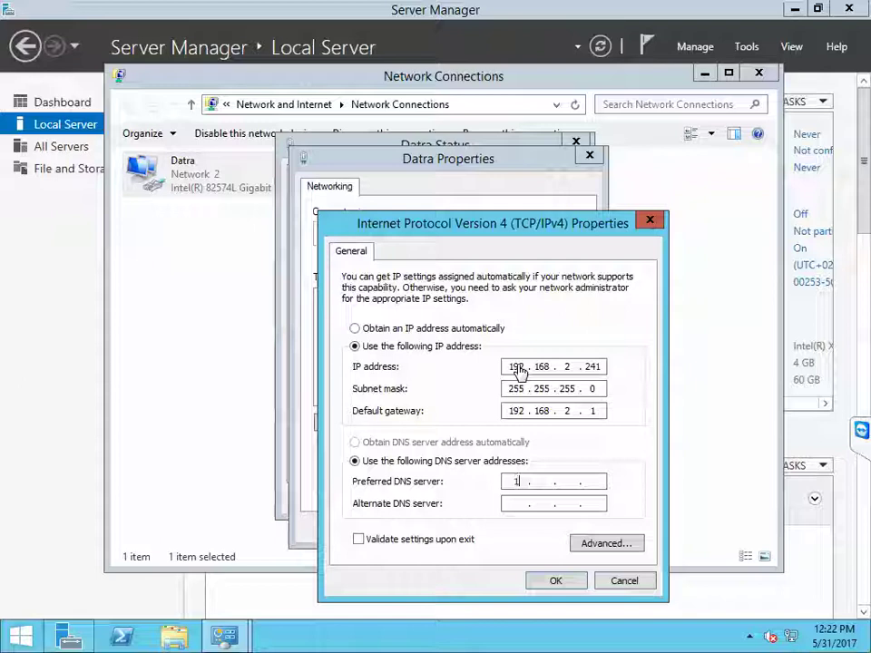
text(192 . 16)
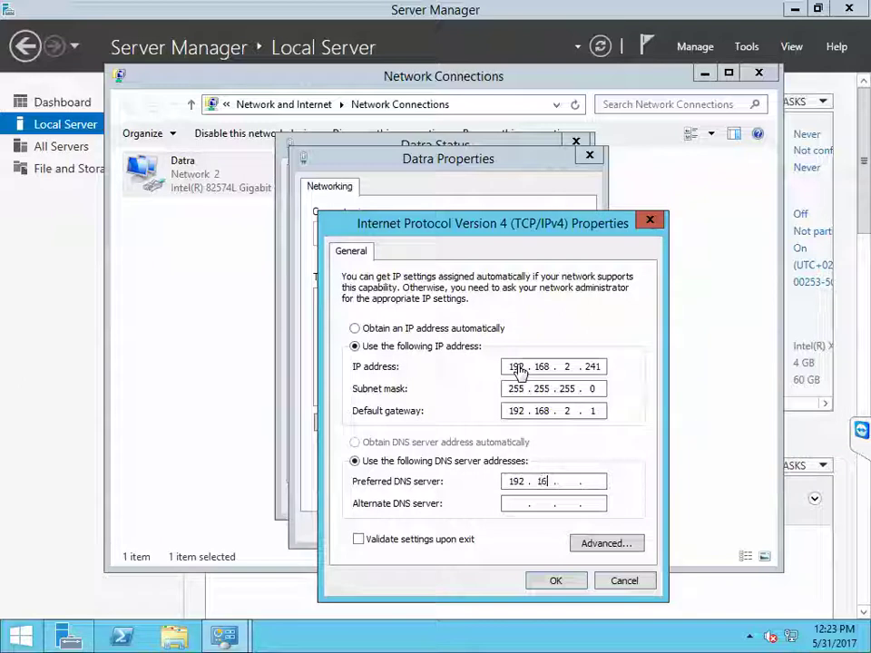
text(8 . 2 . 25)
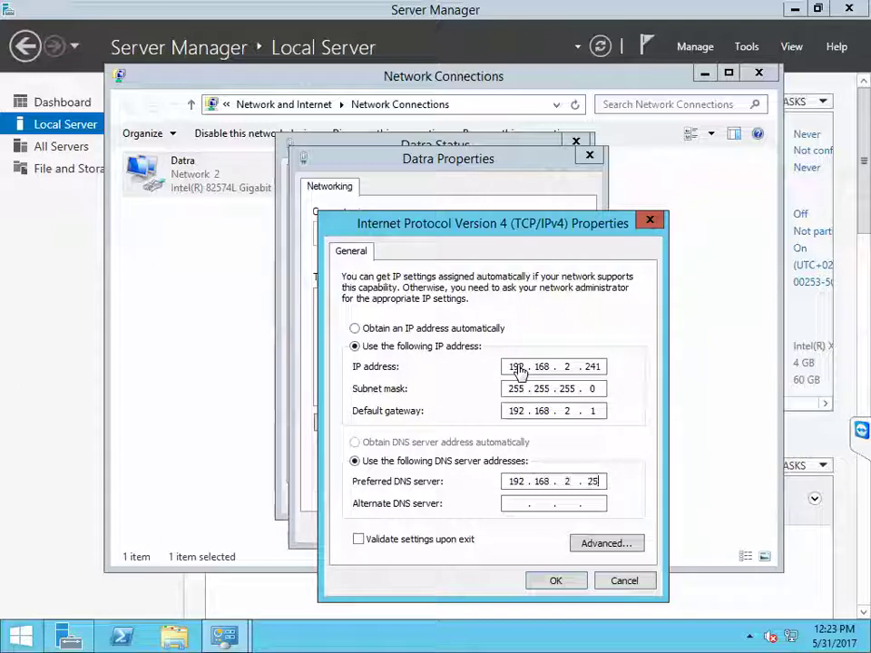
text(0)
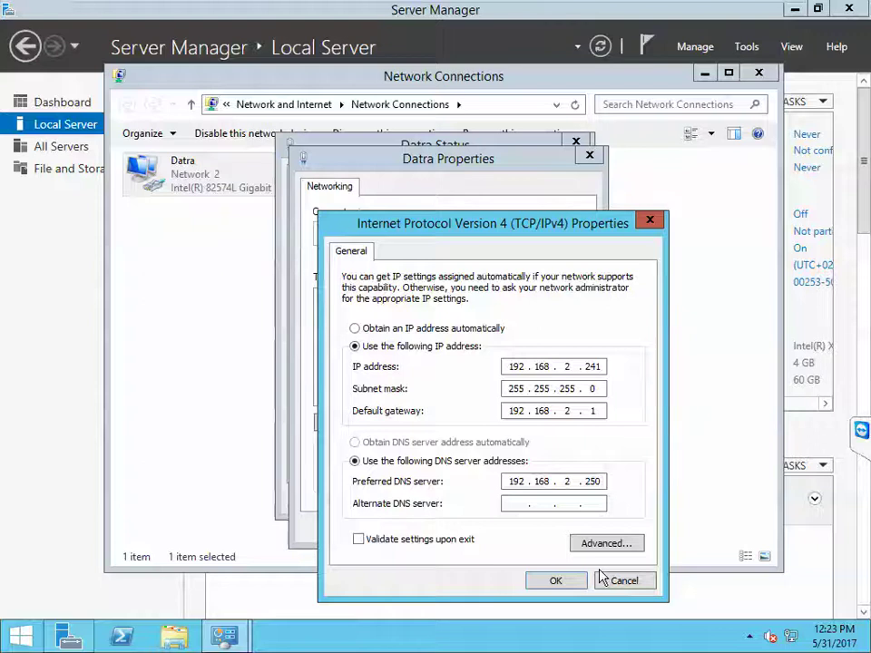
click(573, 585)
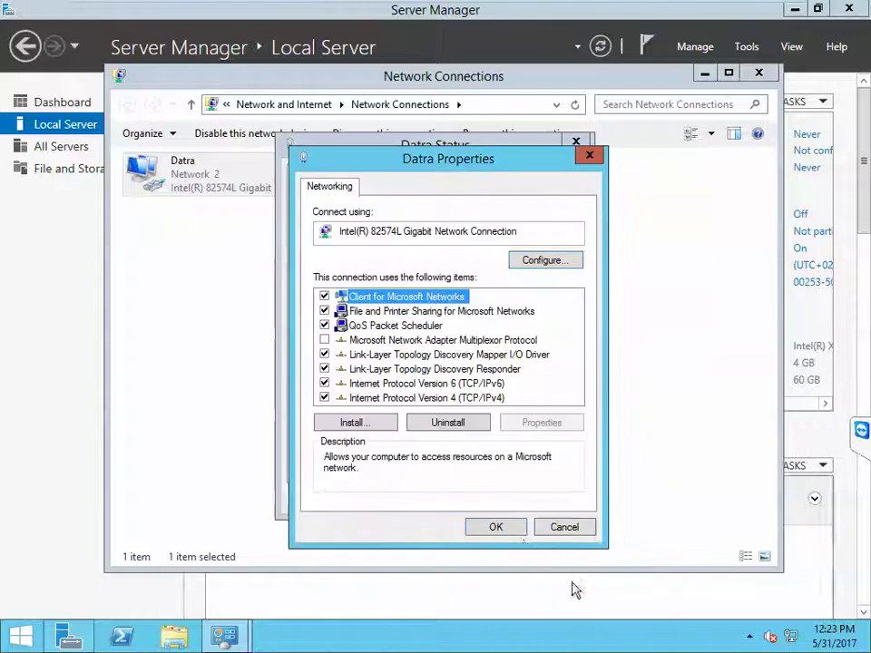
click(515, 535)
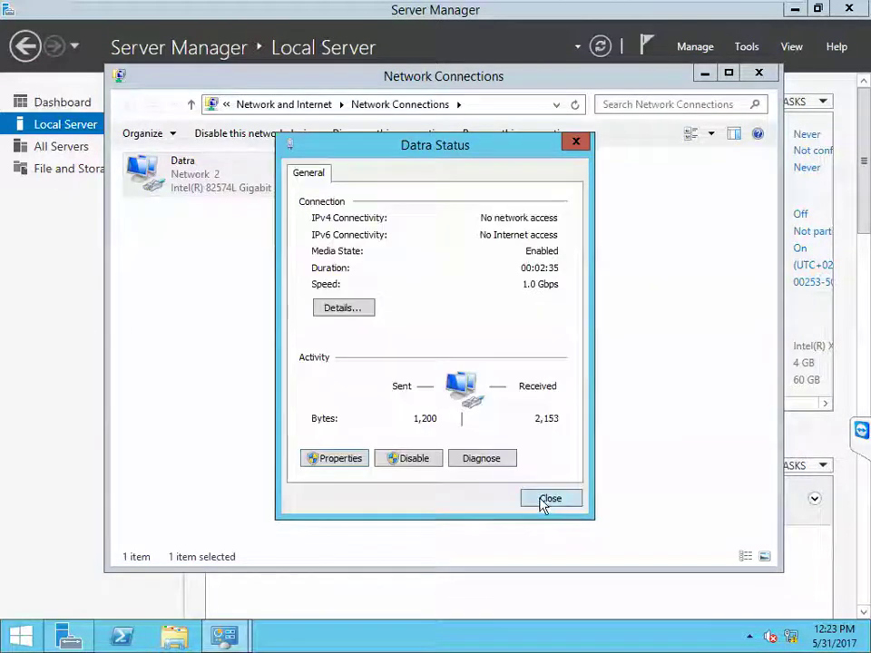
click(544, 499)
Step: Add a second network adapter to HyperV02 on the custom VMnet0 network and save the VM settings
right_click(594, 15)
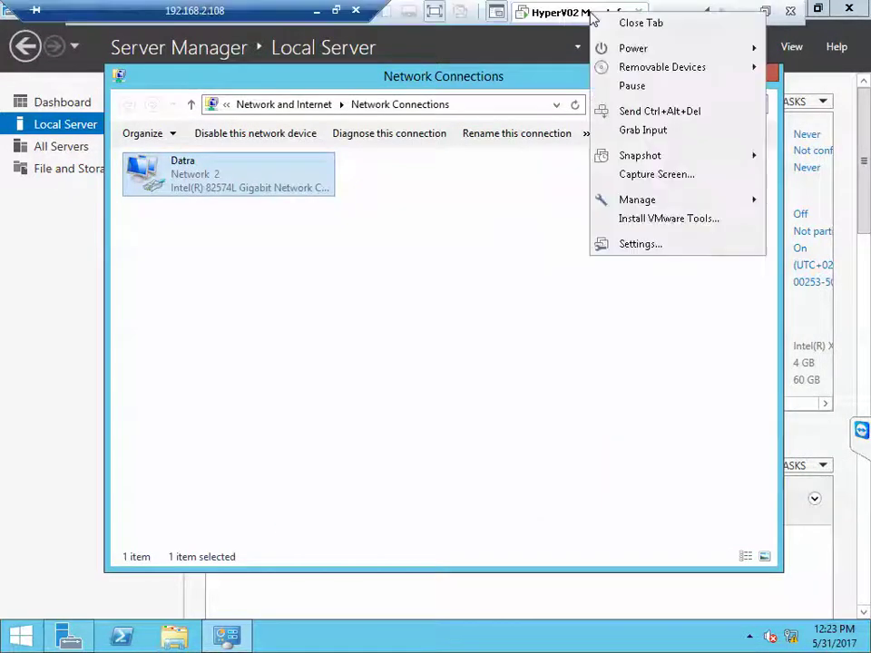
click(632, 245)
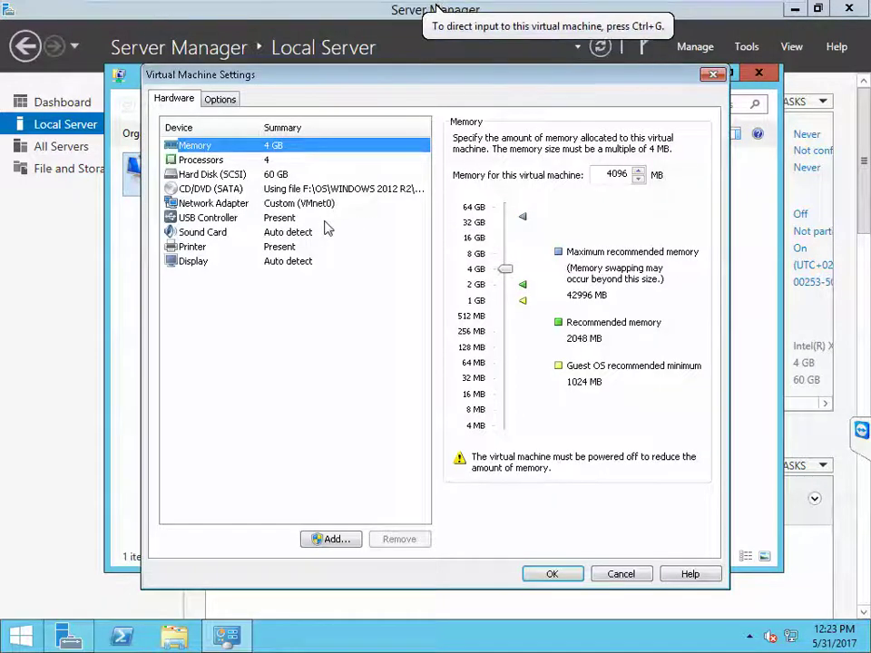
click(332, 539)
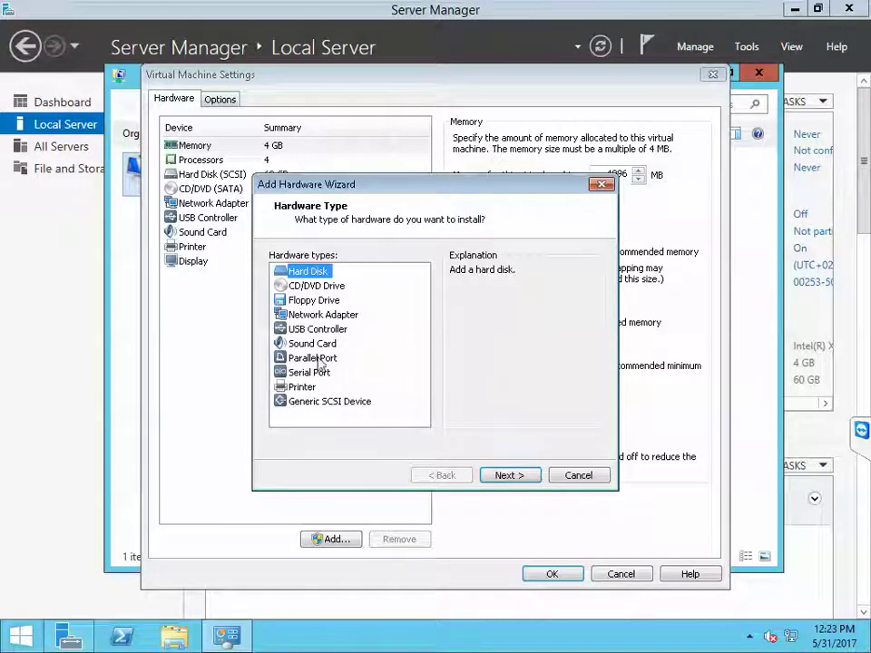
click(319, 314)
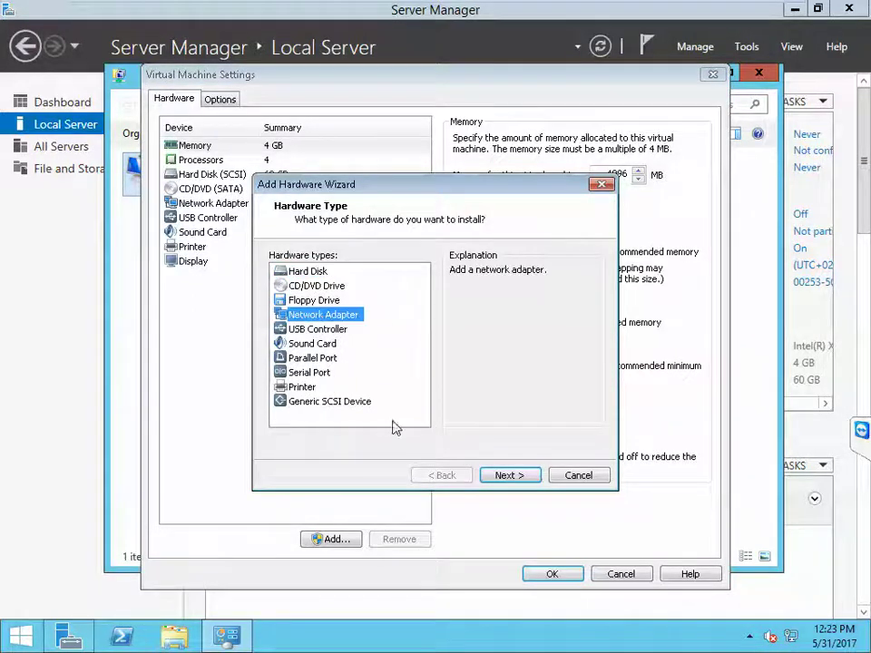
click(504, 475)
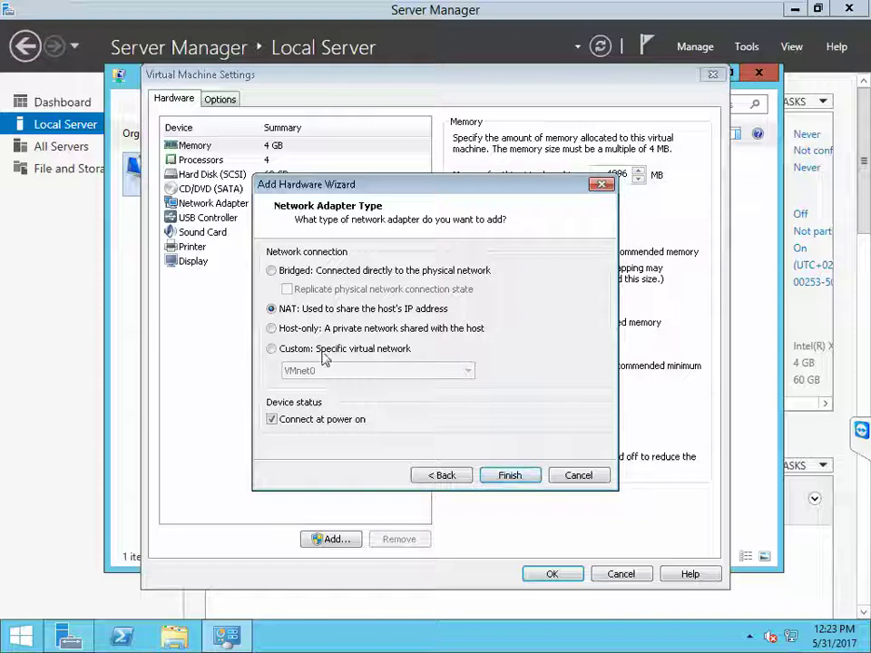
click(271, 348)
click(501, 476)
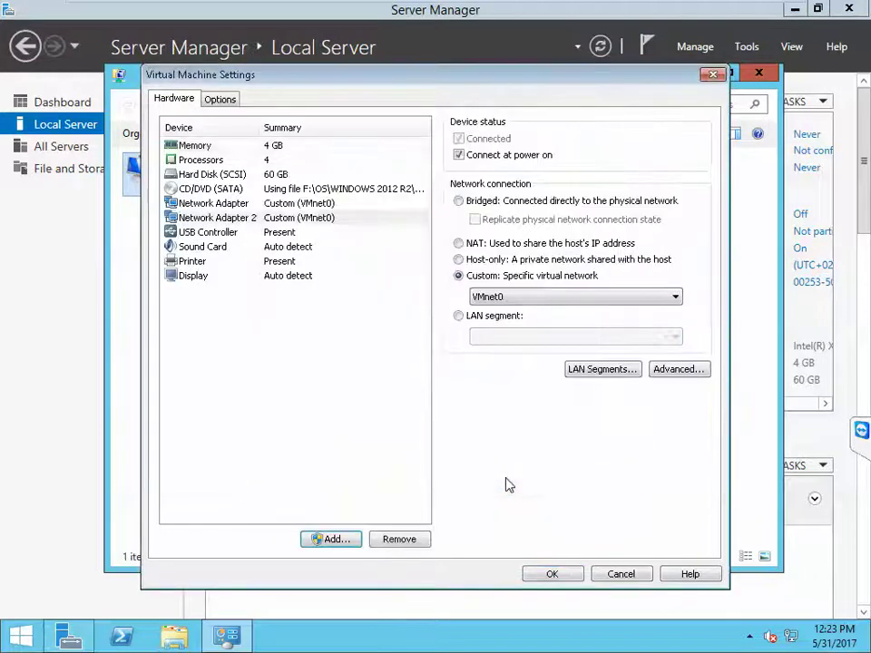
click(552, 574)
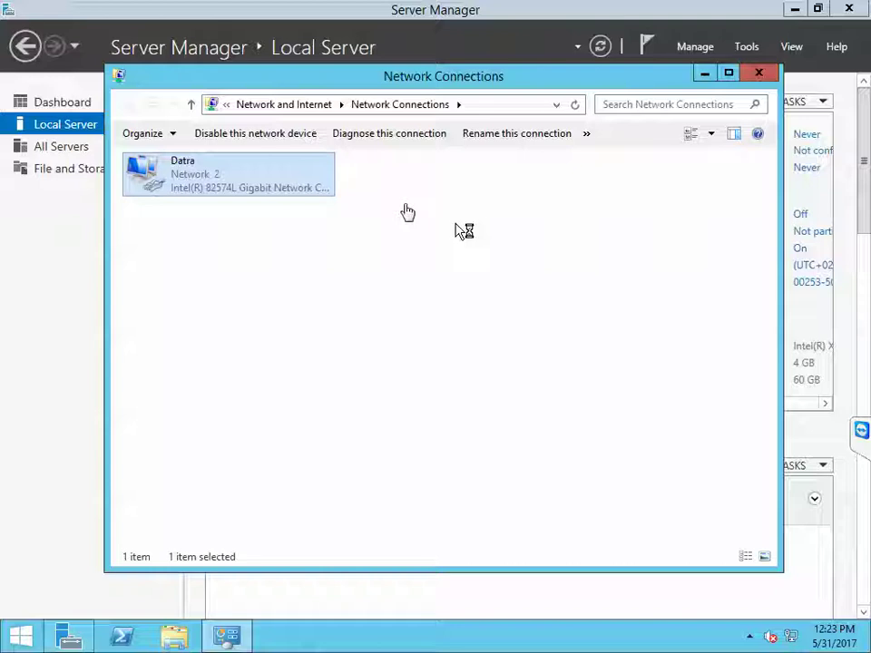
Step: Rename the Datra connection to Data and Ethernet1 to Storage
click(187, 171)
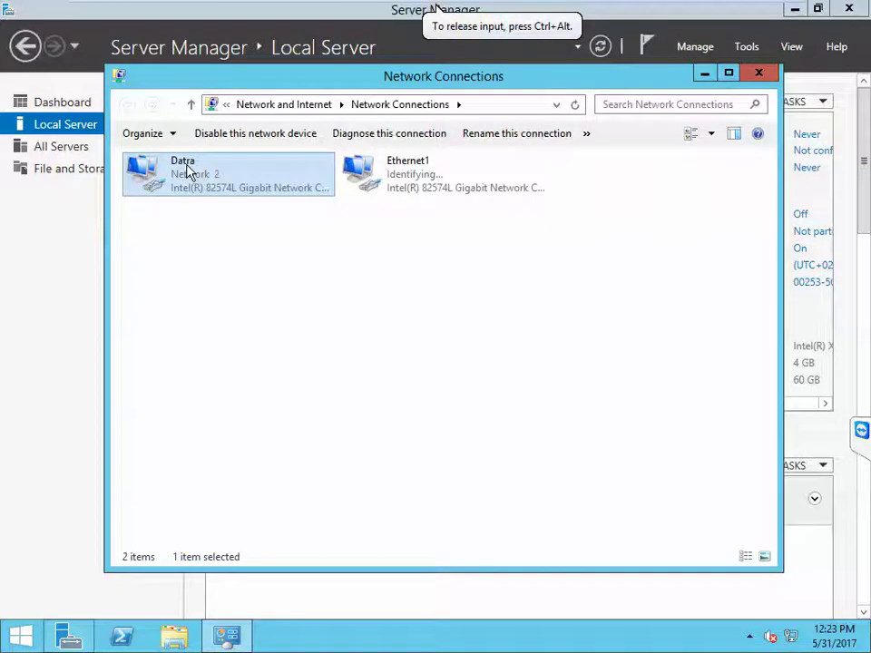
right_click(186, 172)
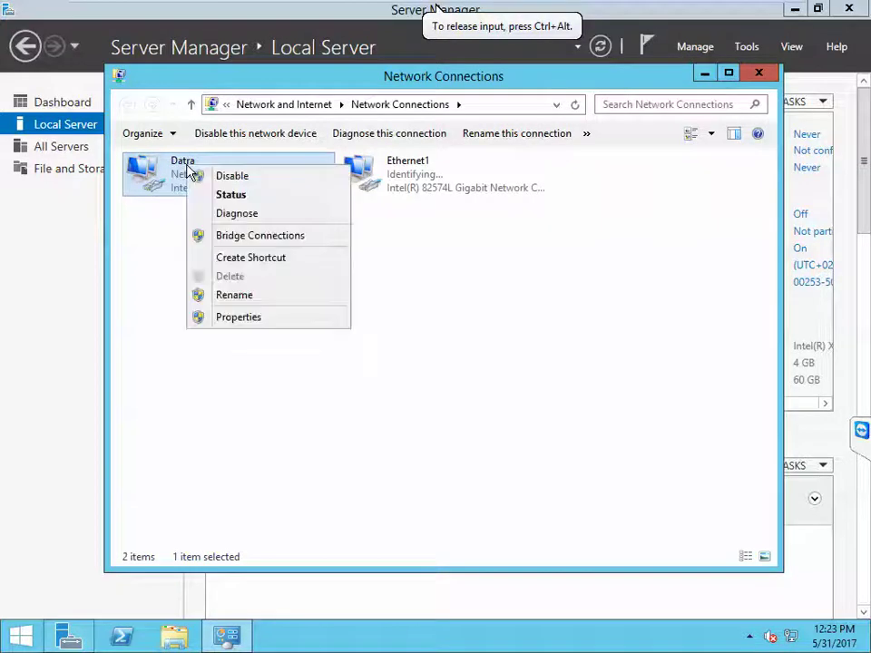
click(249, 297)
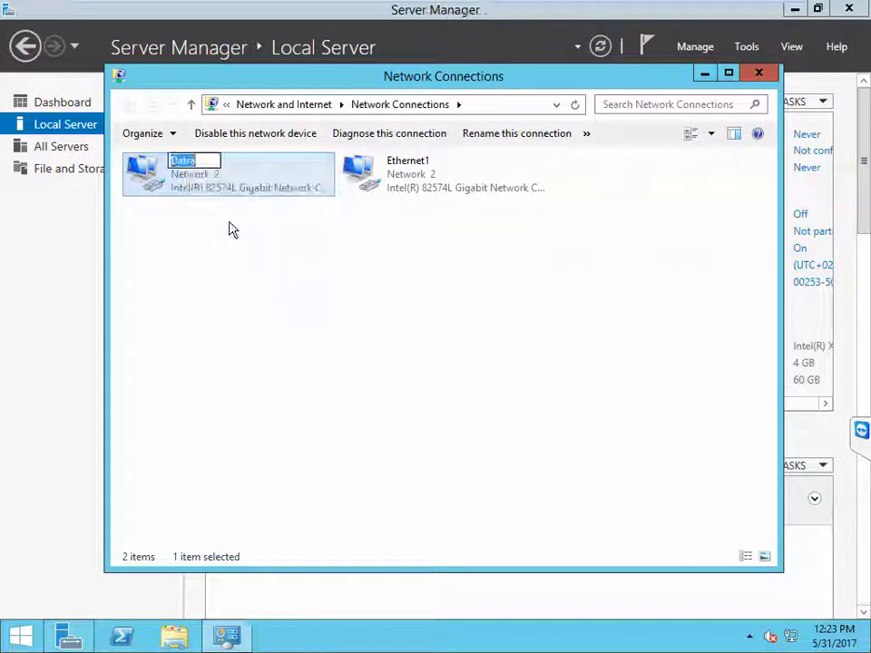
key(End)
key(BackSpace)
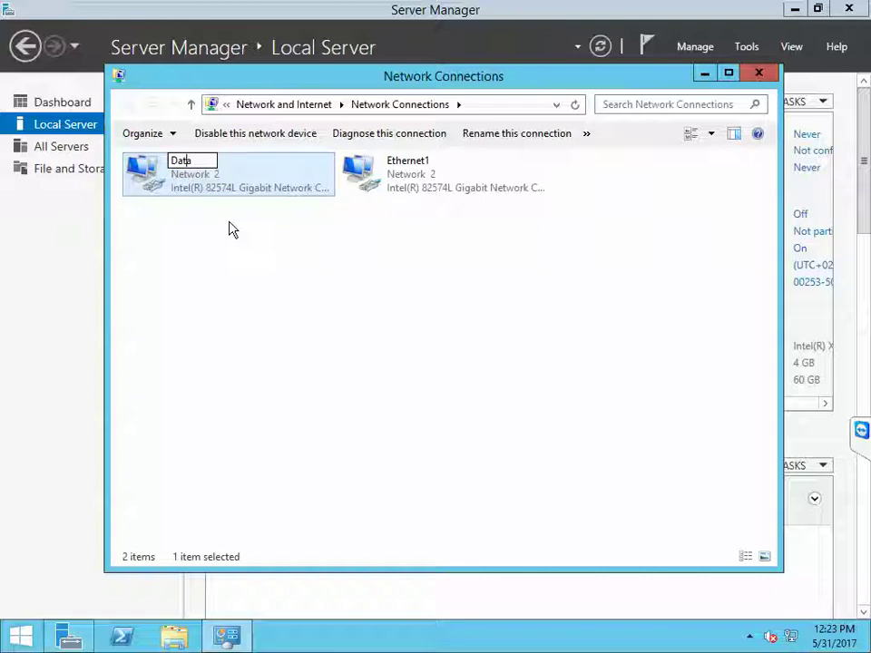
click(238, 225)
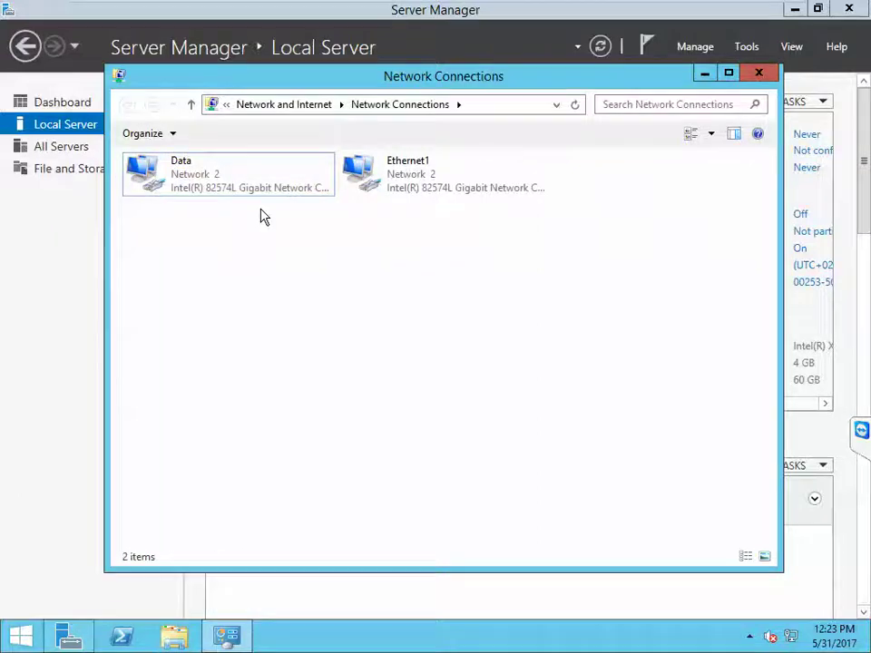
click(392, 187)
right_click(393, 187)
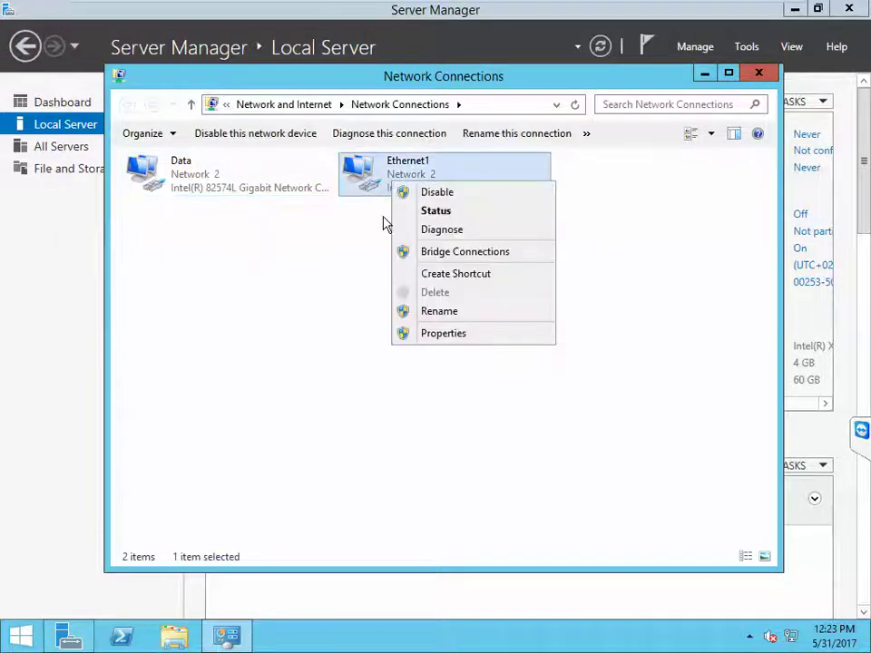
click(422, 317)
text(Sr)
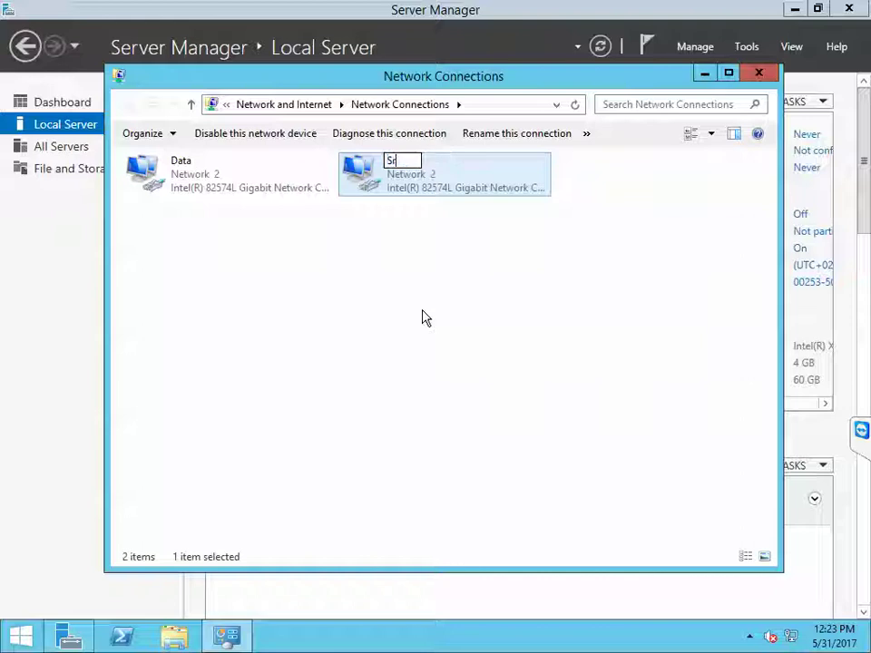
key(BackSpace)
text(torage)
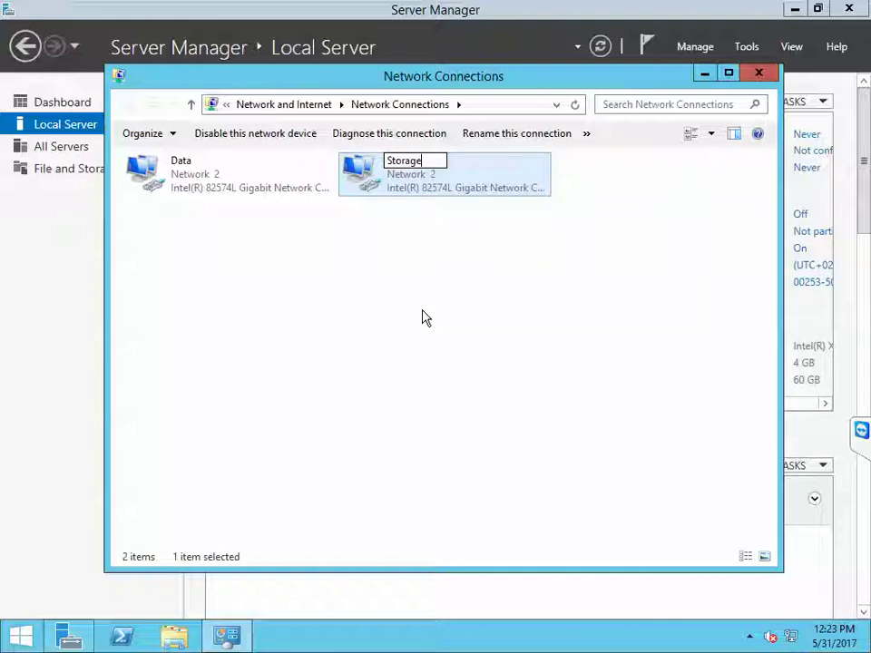
key(Return)
Step: Set Storage to static IPv4 192.168.3.241, mask 255.255.255.0, with no default gateway
click(419, 195)
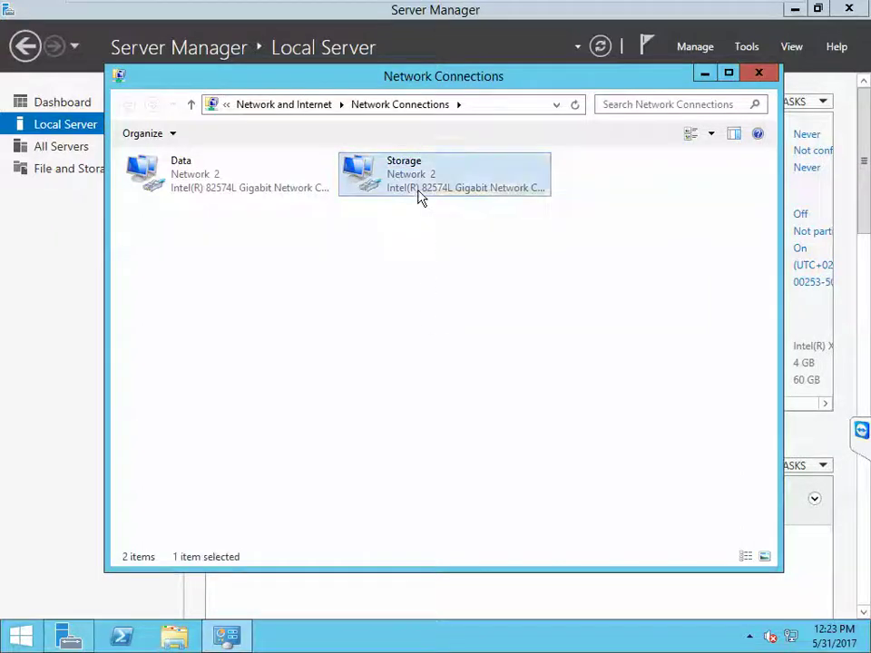
right_click(420, 195)
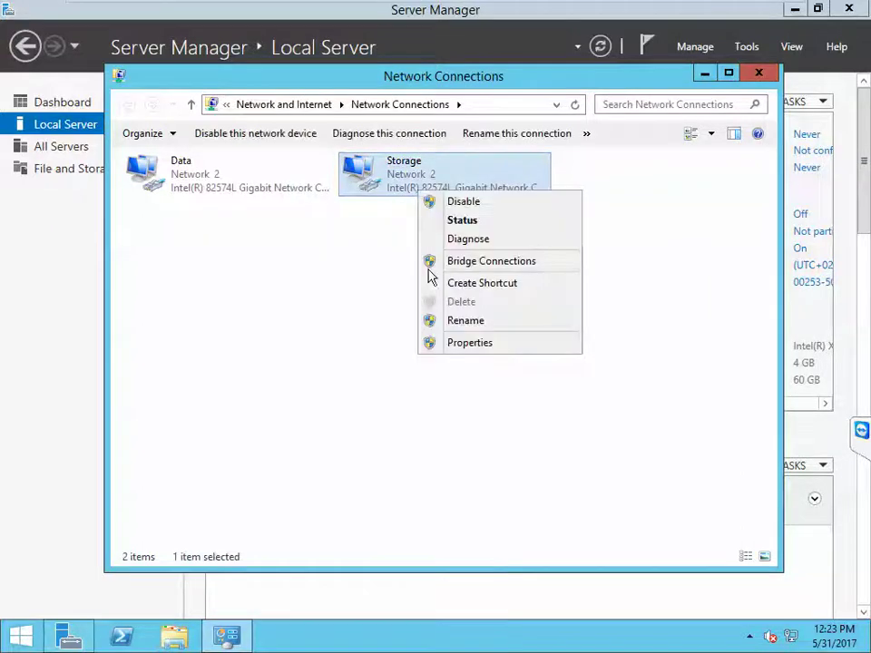
click(464, 343)
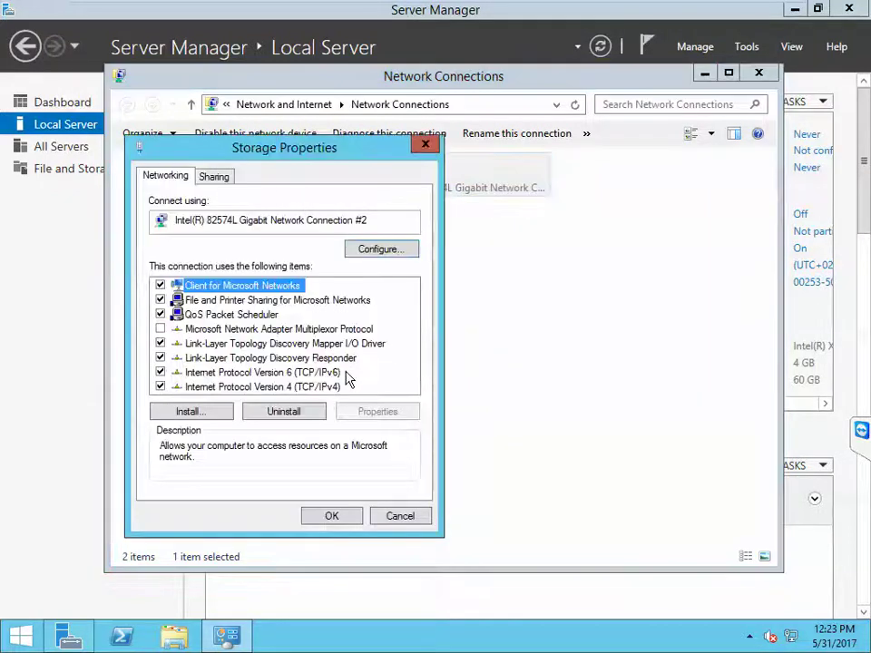
double_click(330, 386)
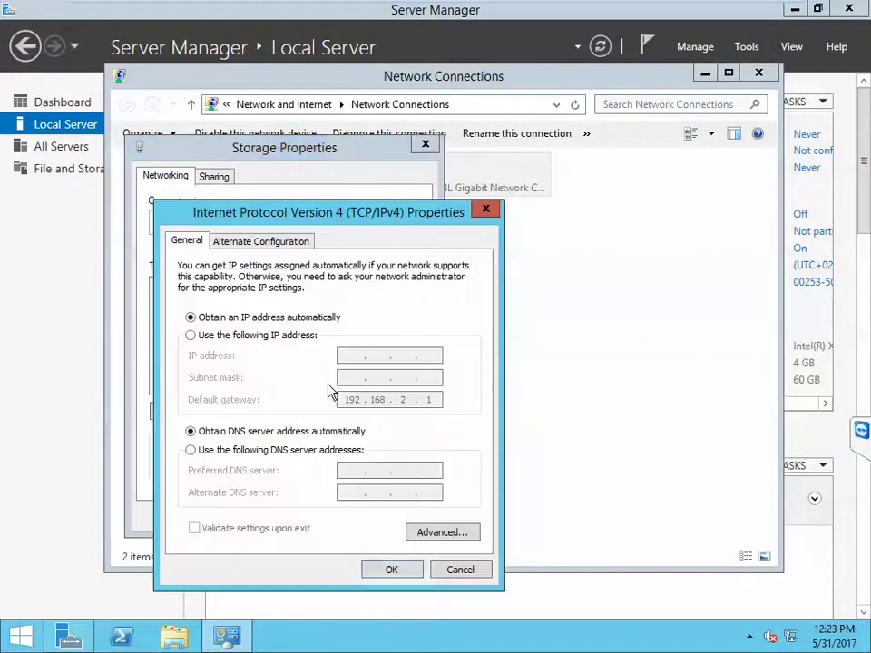
click(267, 336)
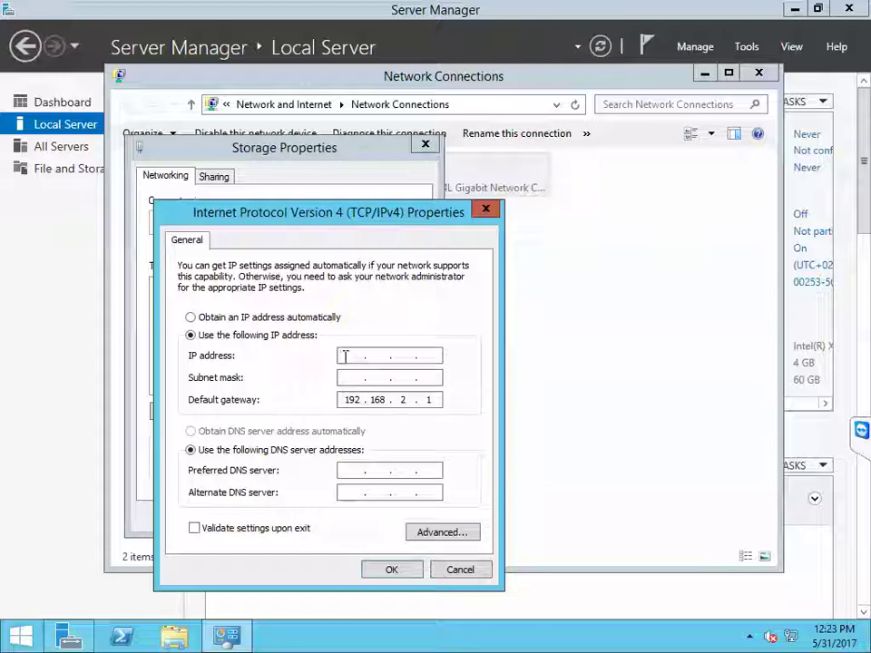
text(192 . 16)
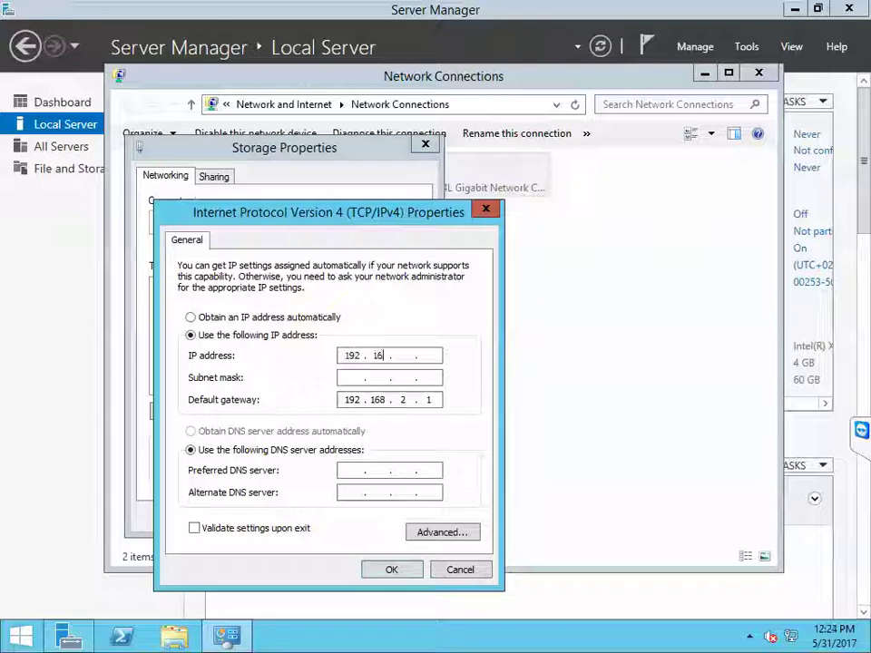
text(8)
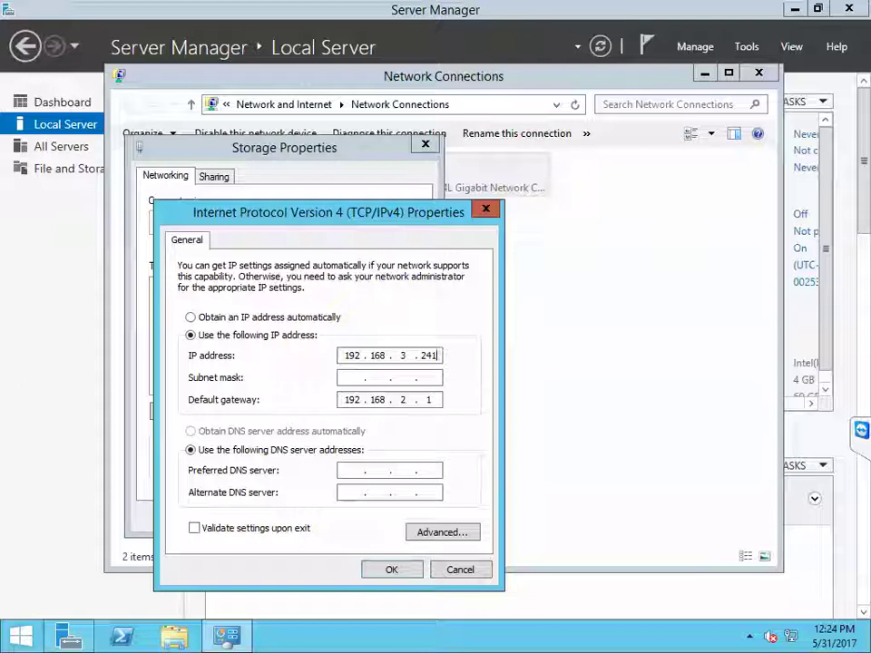
click(352, 375)
key(Tab)
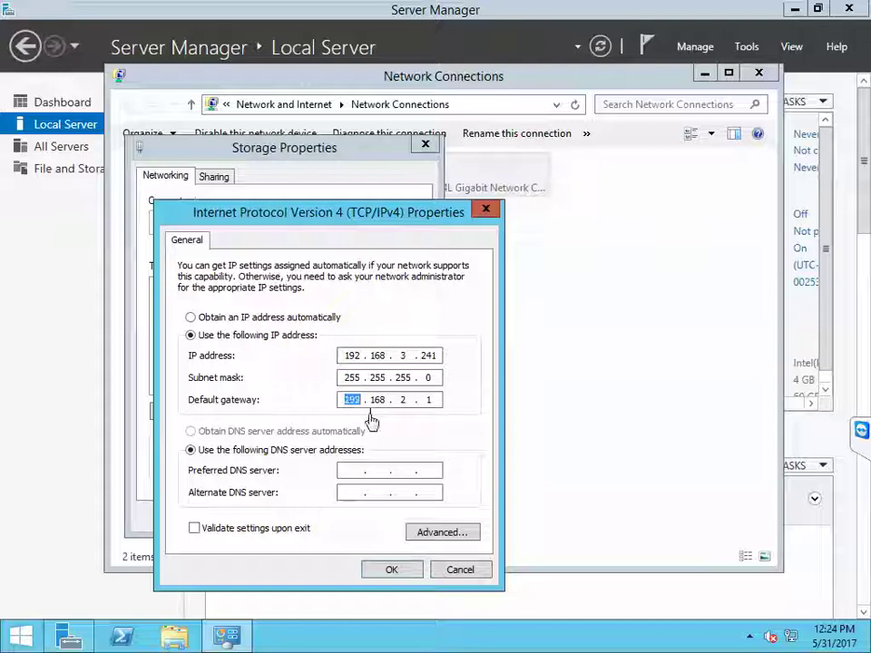
key(Tab)
text(.1)
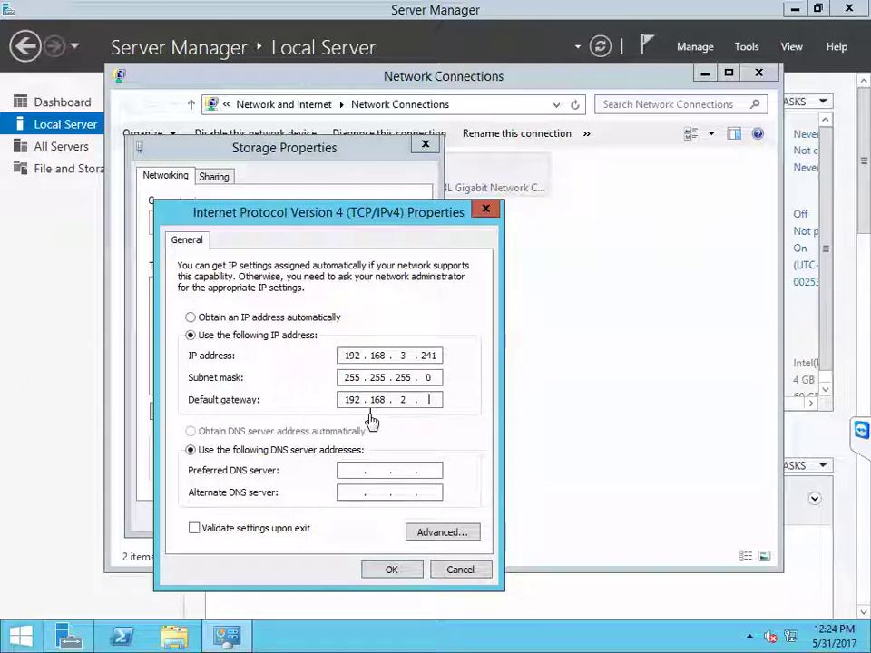
key(BackSpace)
key(BackSpace)
key(BackSpace)
key(BackSpace)
key(BackSpace)
key(BackSpace)
key(BackSpace)
key(BackSpace)
key(BackSpace)
key(BackSpace)
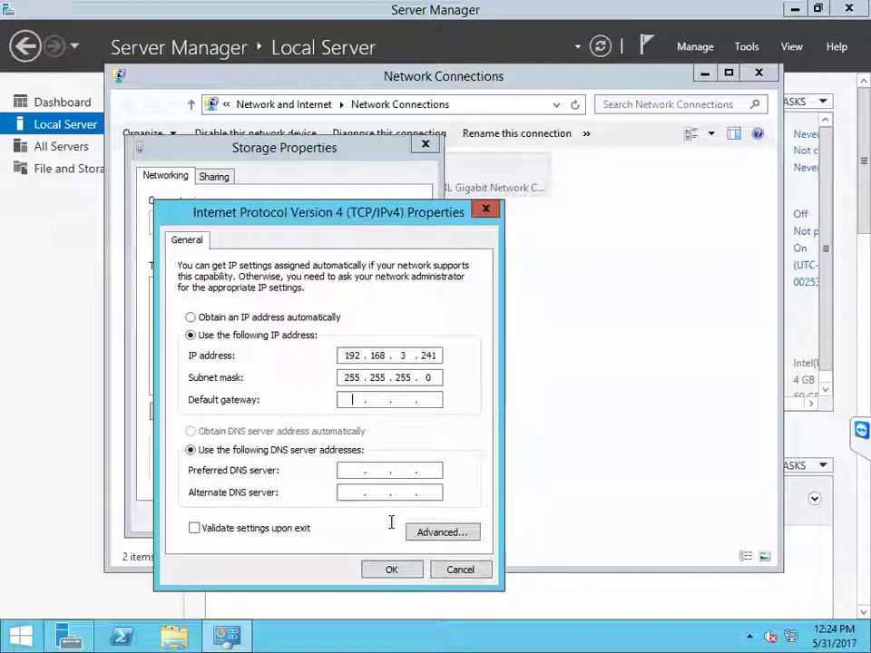
click(404, 576)
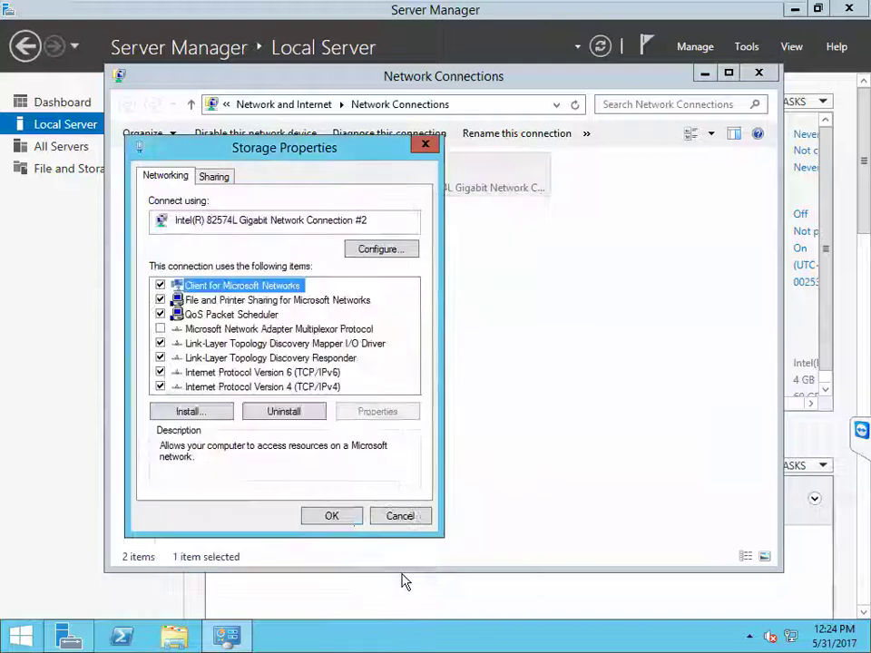
click(348, 521)
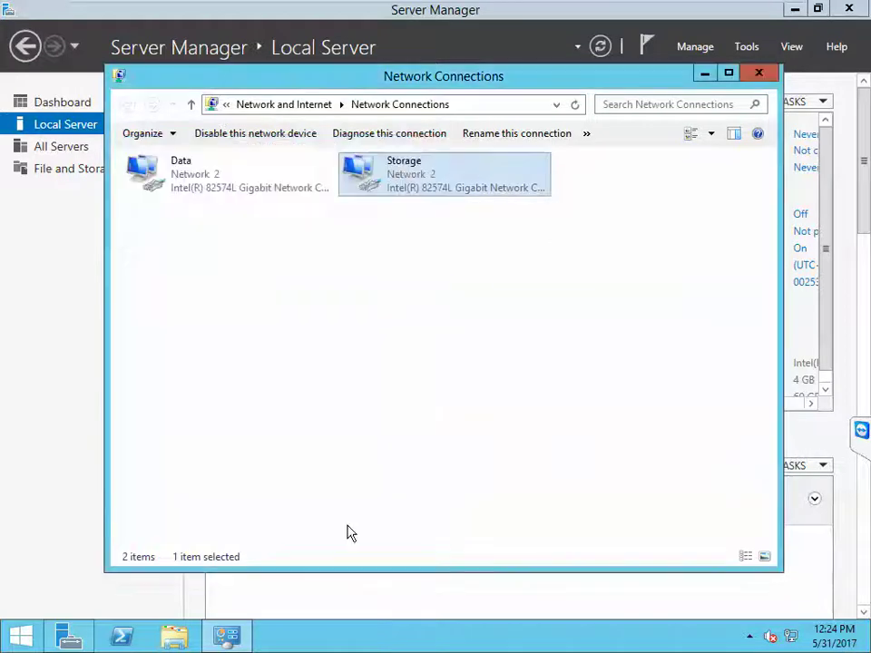
click(757, 74)
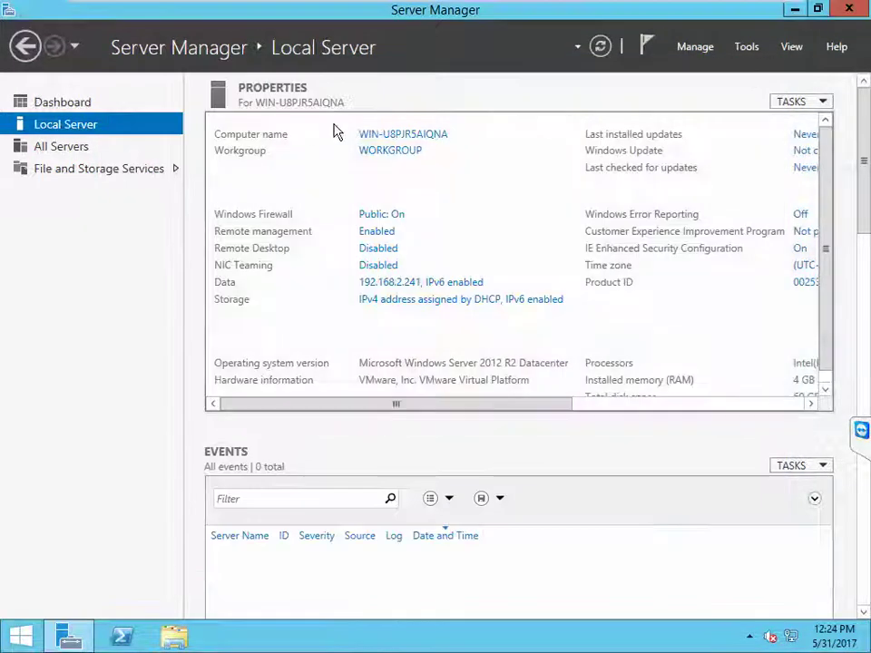
Step: Name the computer HyperV02 and make it a member of the onelabtrmns.com domain
click(385, 136)
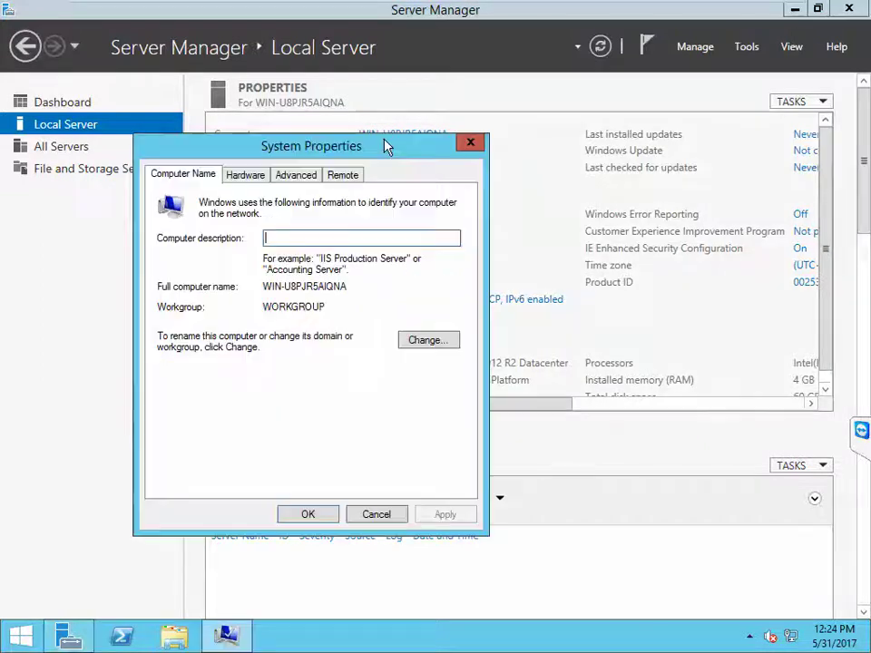
click(427, 342)
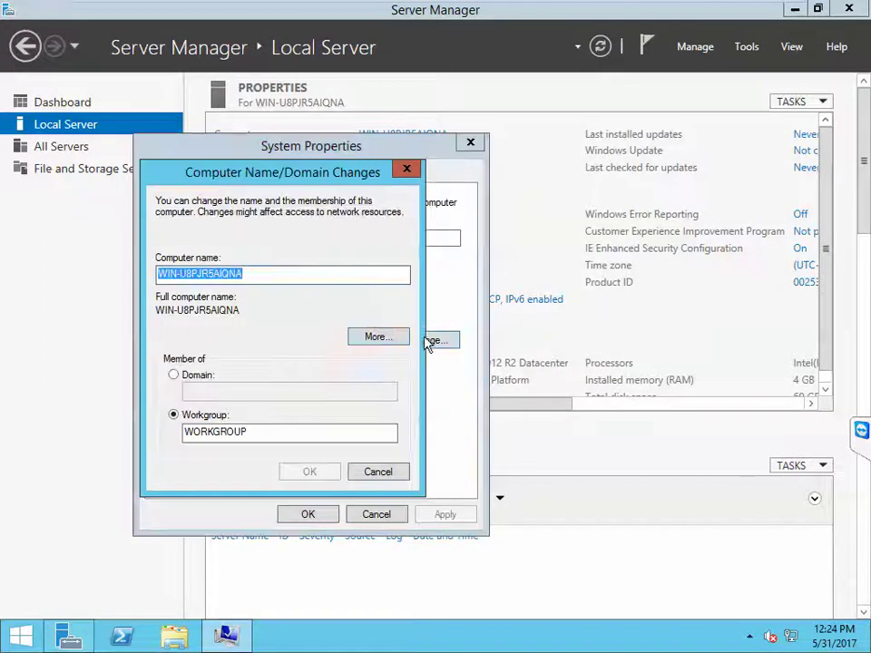
text(Hyp)
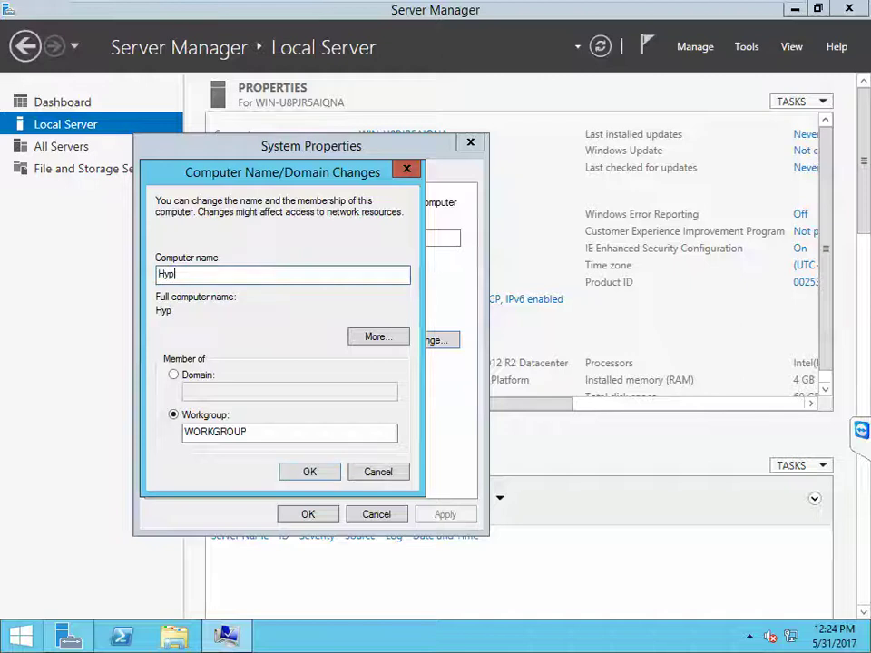
text(erV)
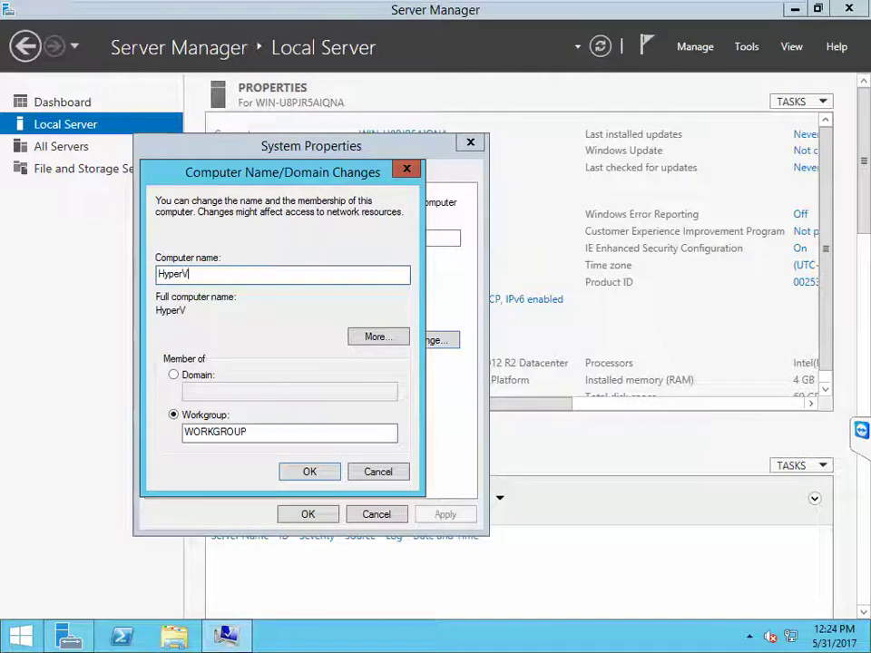
text(02)
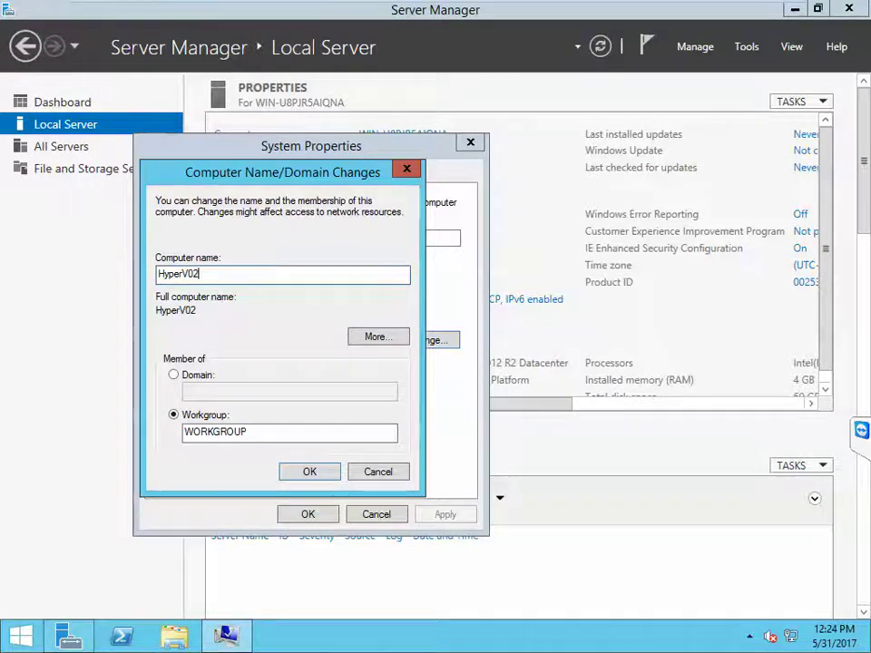
click(216, 379)
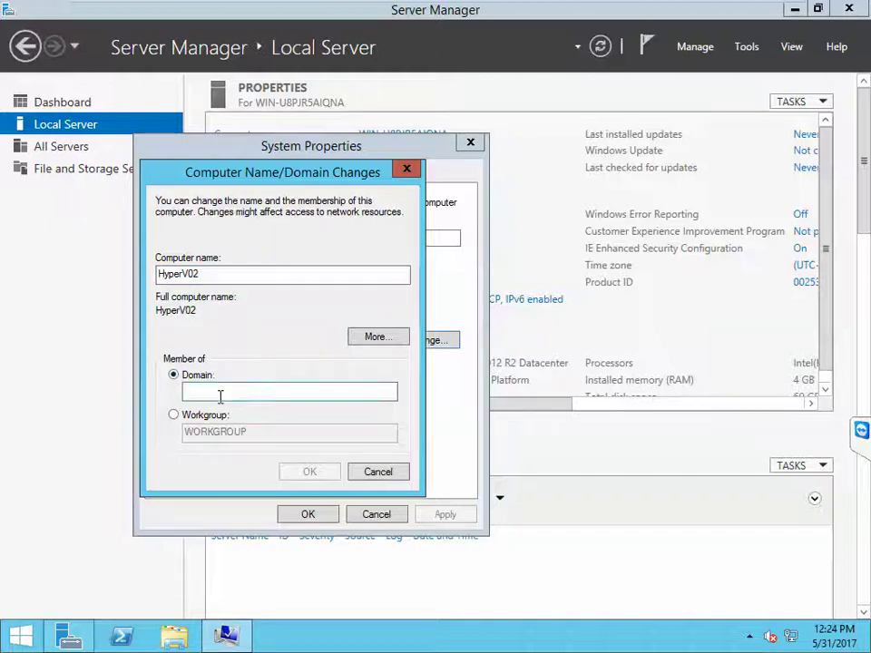
text(one)
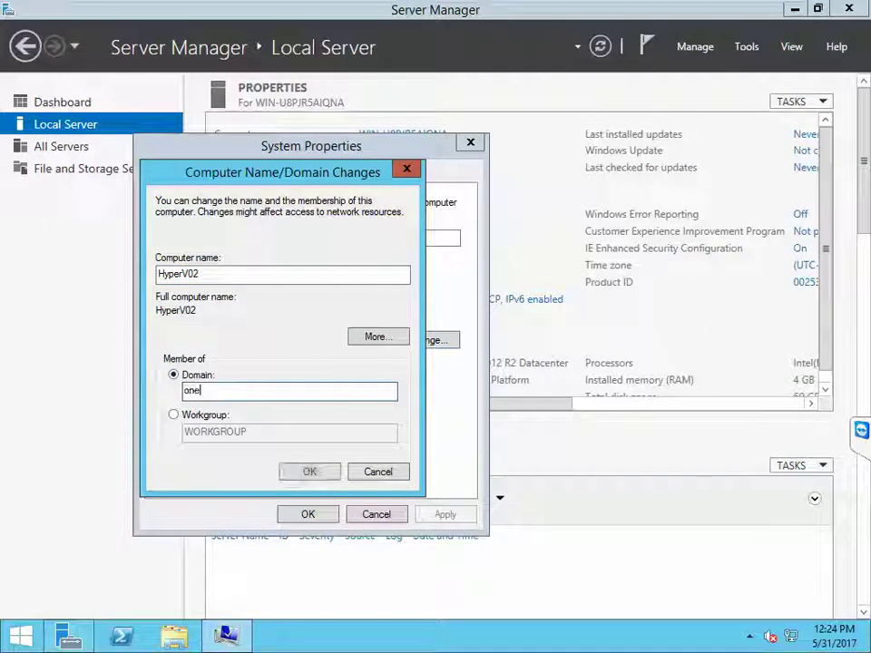
text(labtrn)
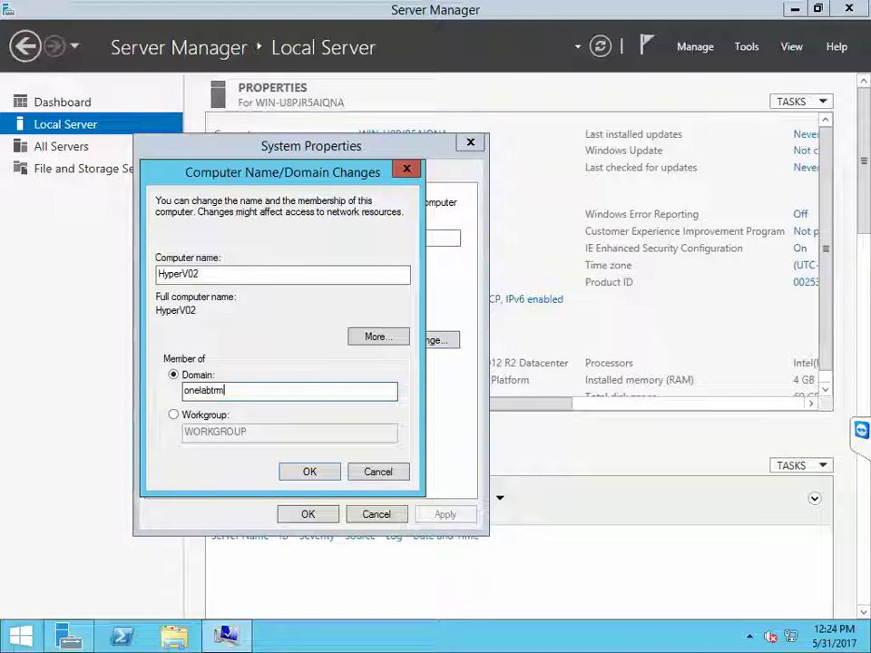
text(ns.com)
click(309, 472)
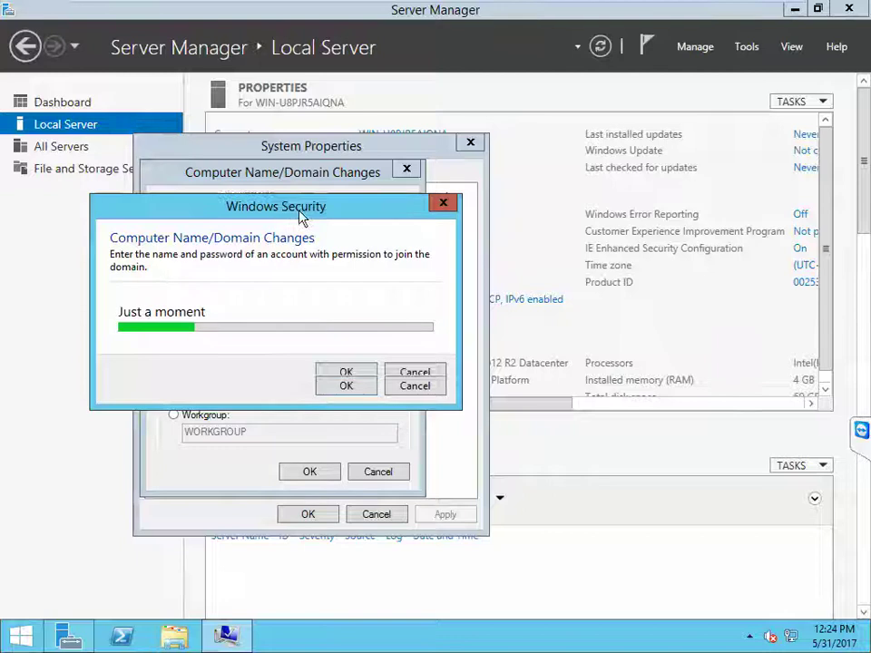
Step: Enter the domain account's user name and password and confirm the join to onelabtrmns.com
text(onelabad)
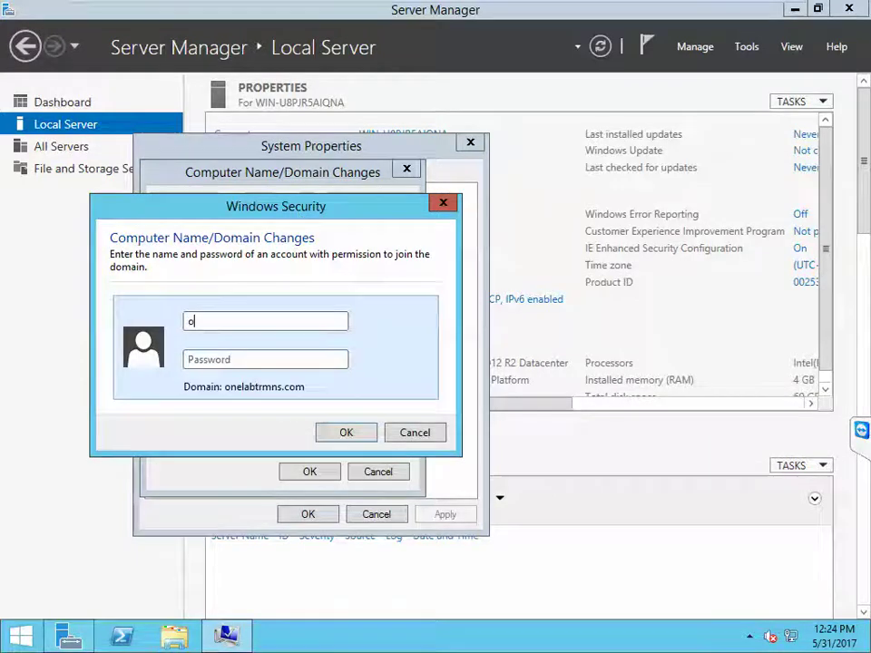
click(188, 359)
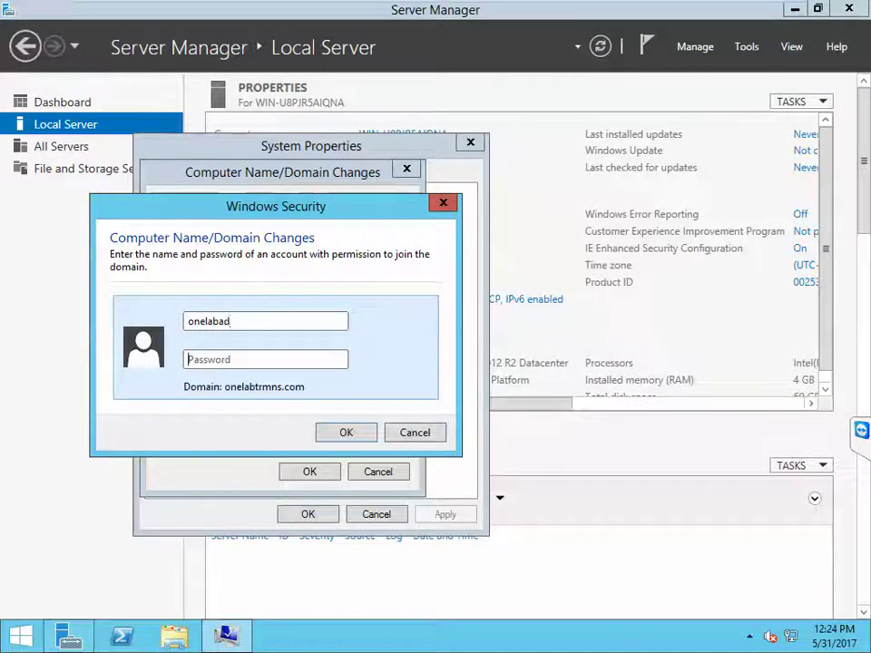
text(****)
click(350, 433)
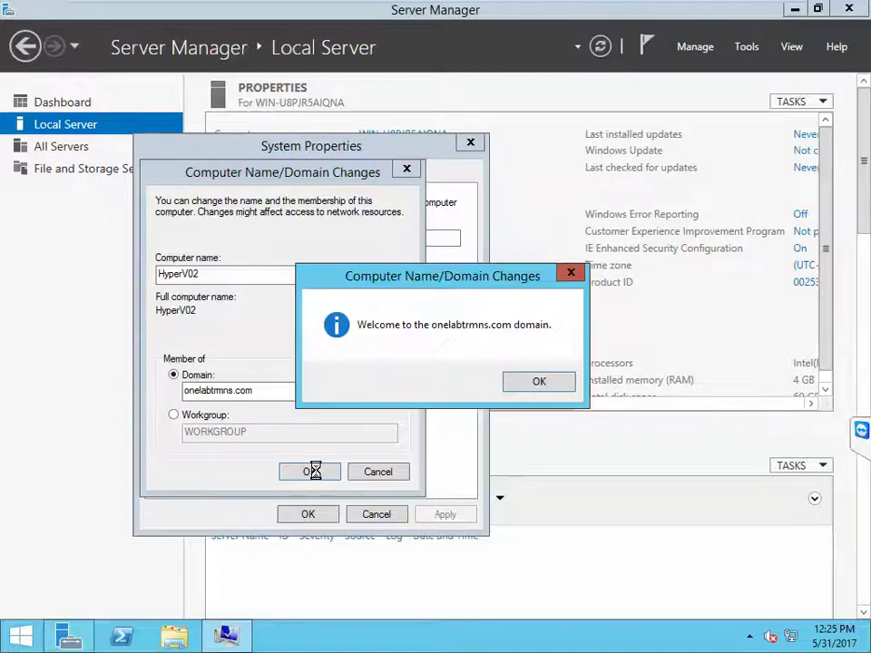
click(540, 381)
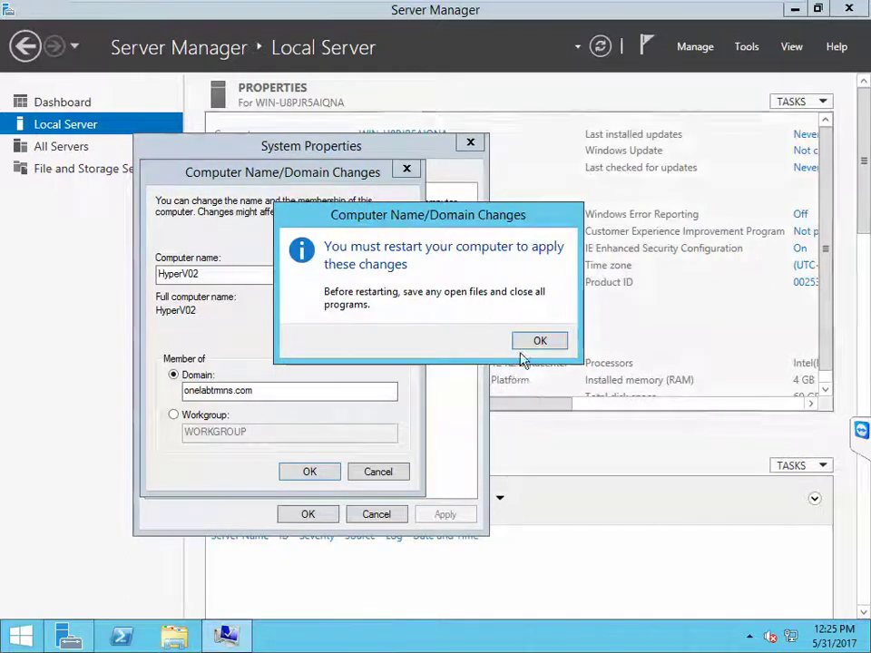
Step: Acknowledge the restart notice, close System Properties, choose Restart Later, and return to the Dashboard
click(524, 348)
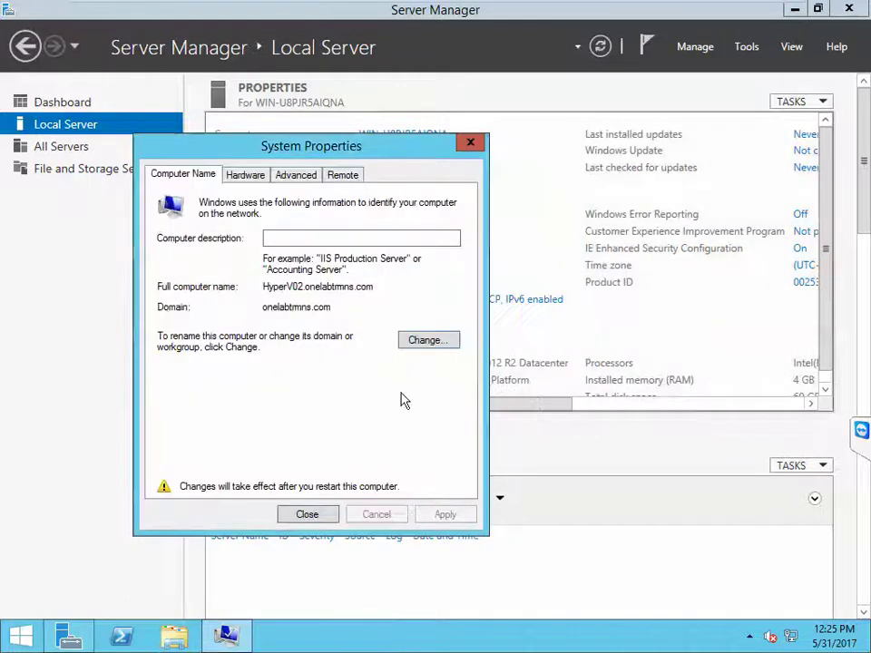
click(319, 516)
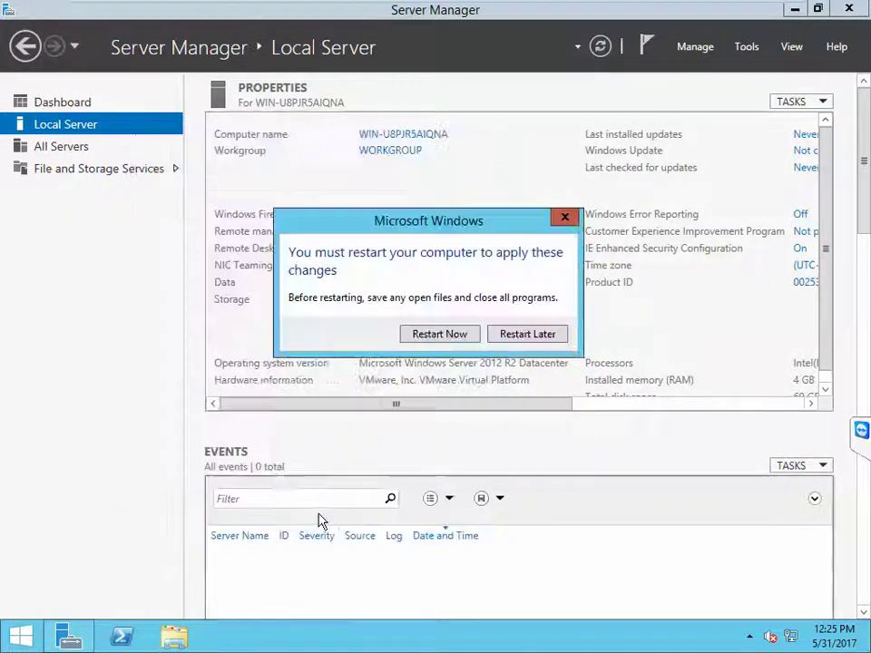
click(60, 117)
click(59, 106)
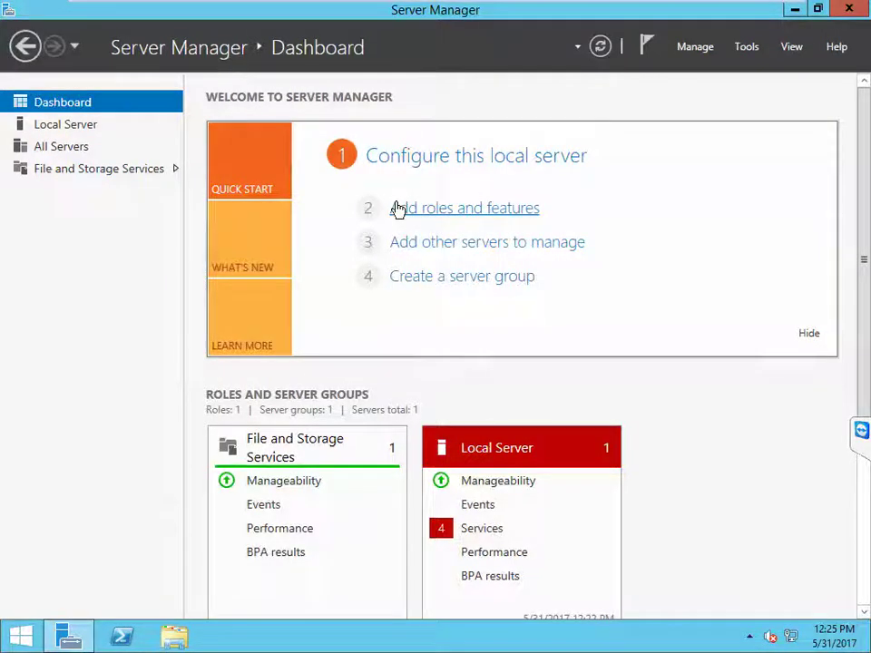
Step: Choose a role-based install on this server and select Hyper-V with its required features
click(397, 209)
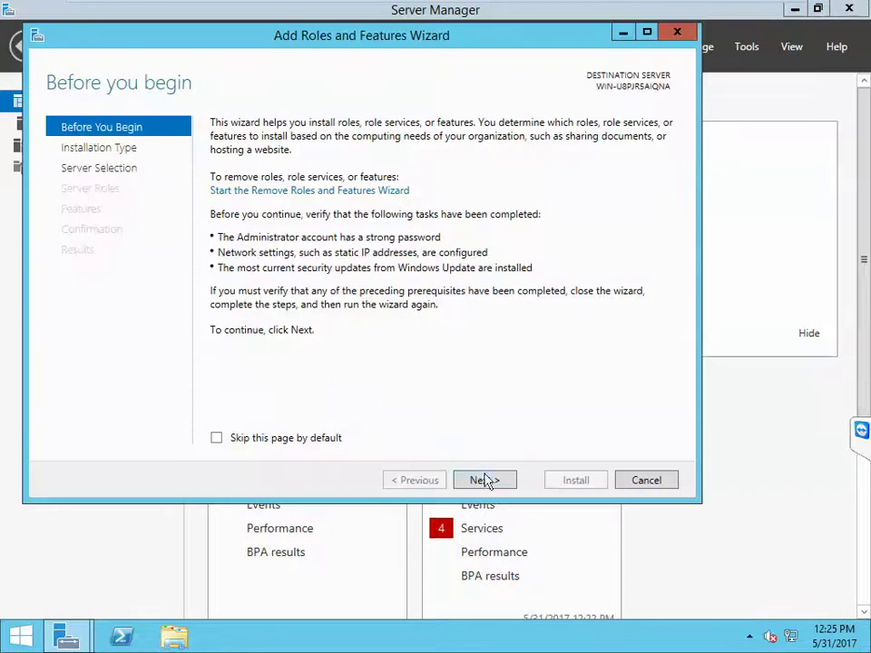
click(491, 480)
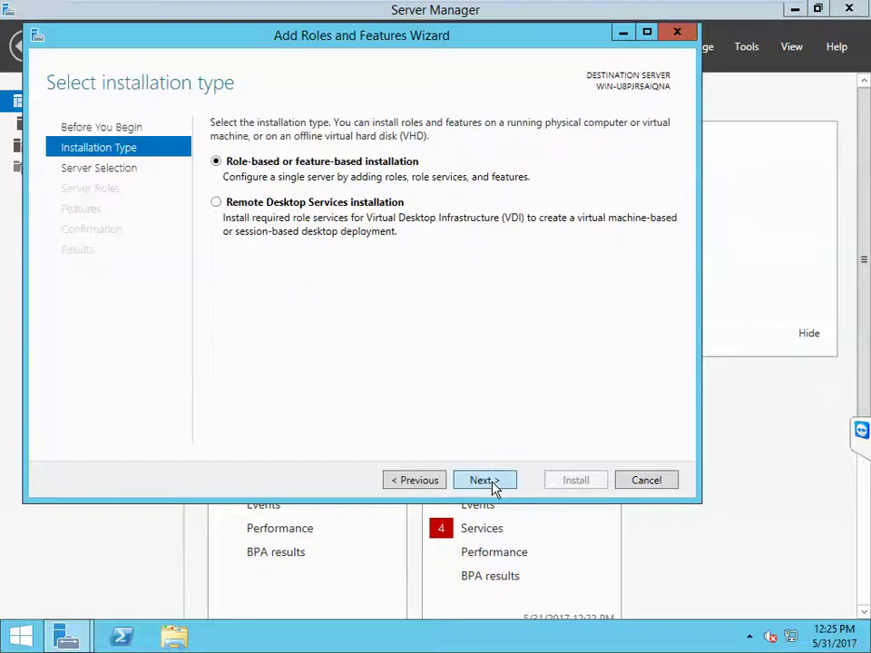
click(494, 487)
click(494, 487)
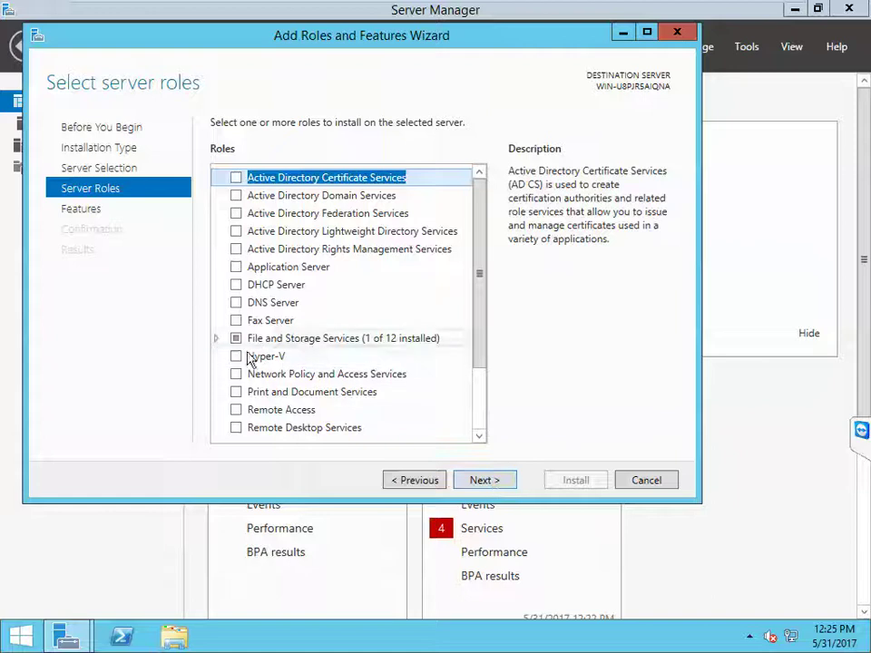
click(236, 356)
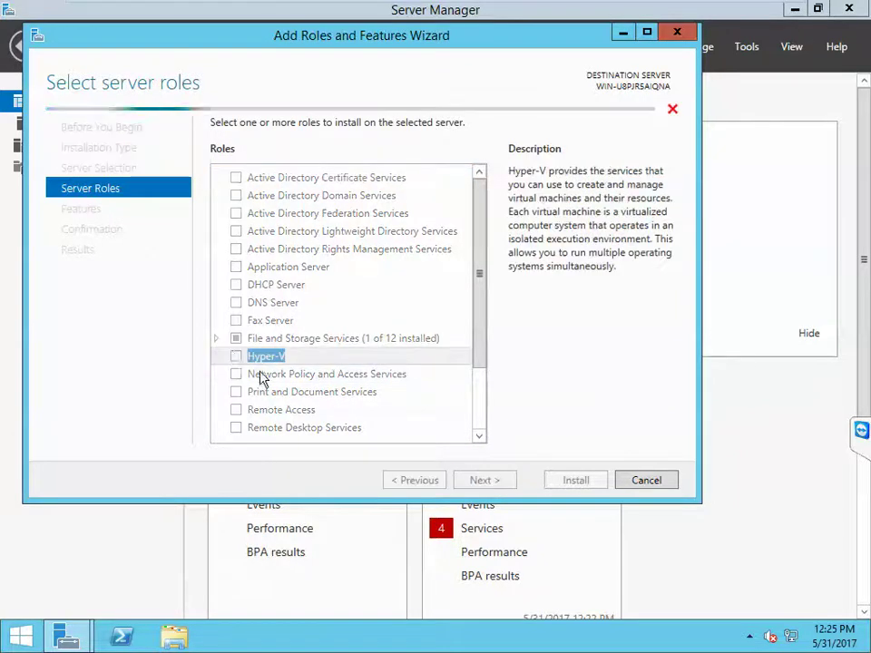
click(392, 410)
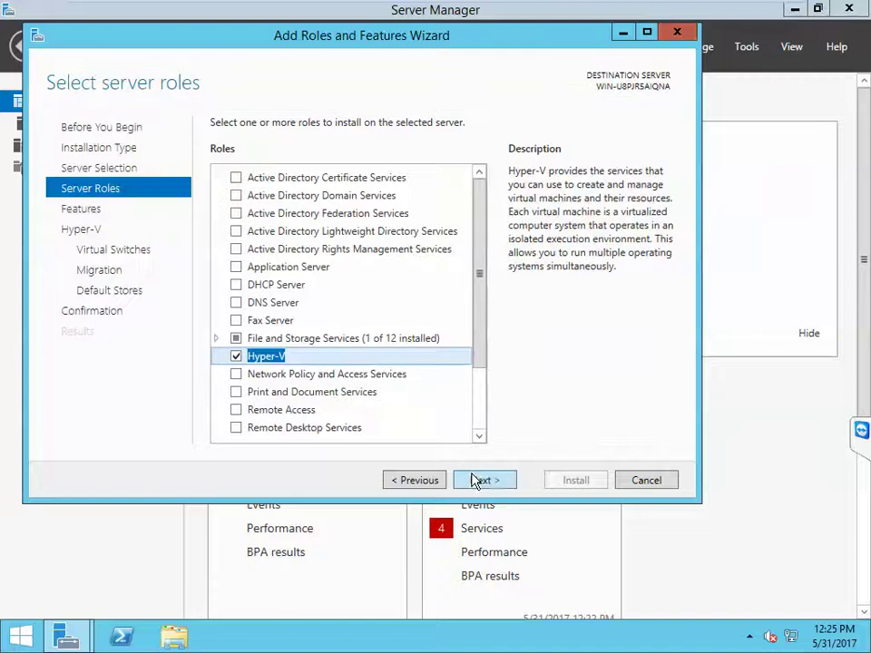
Step: Put the virtual switch on the Data adapter, leave live migration off, keep default storage
click(495, 480)
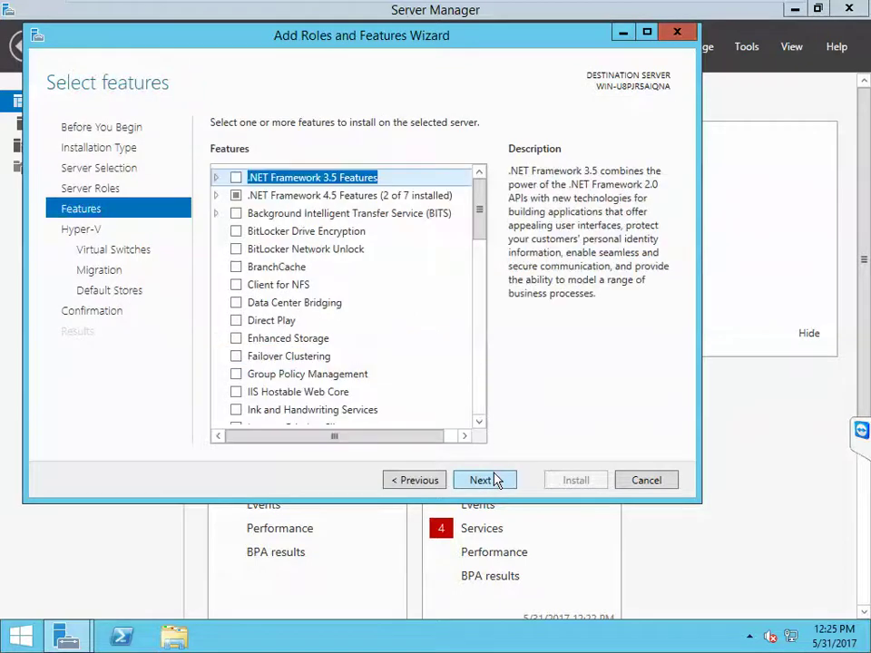
click(494, 480)
click(494, 479)
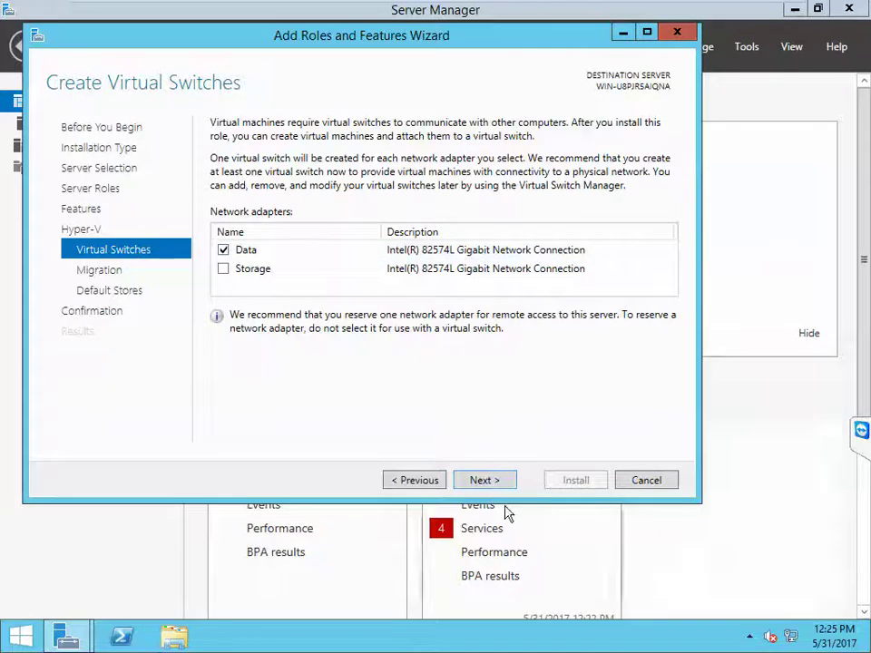
click(488, 481)
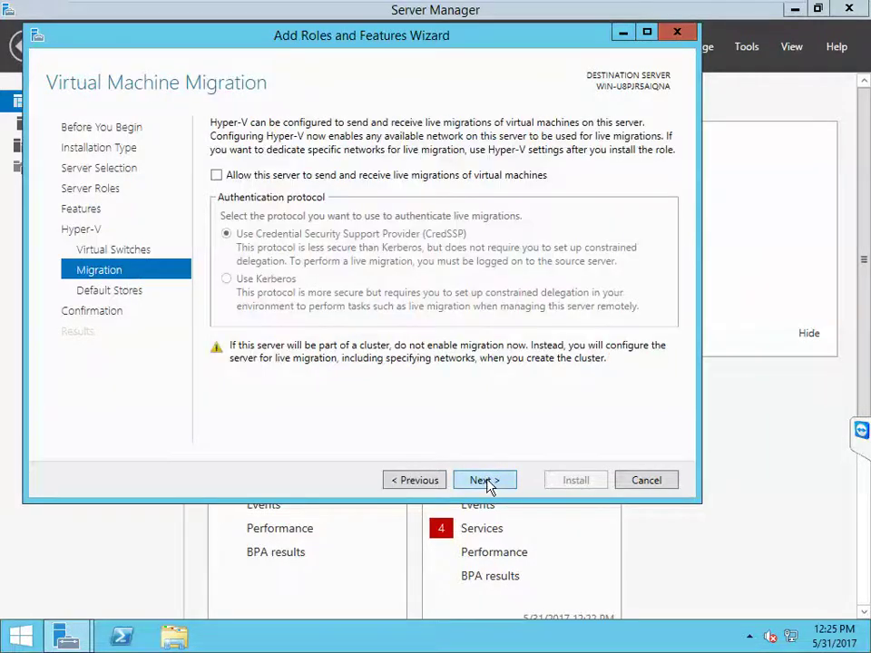
click(488, 481)
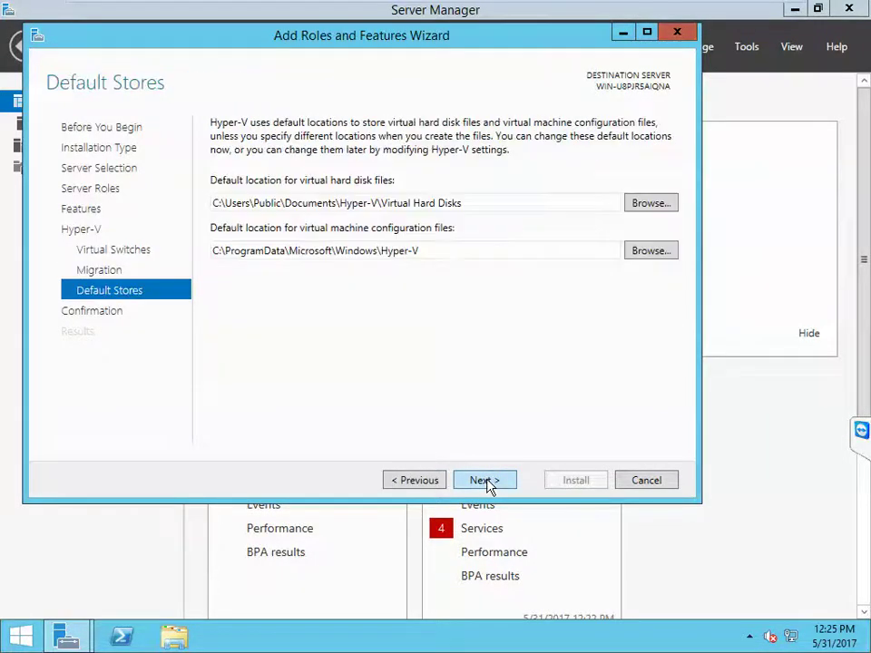
click(488, 481)
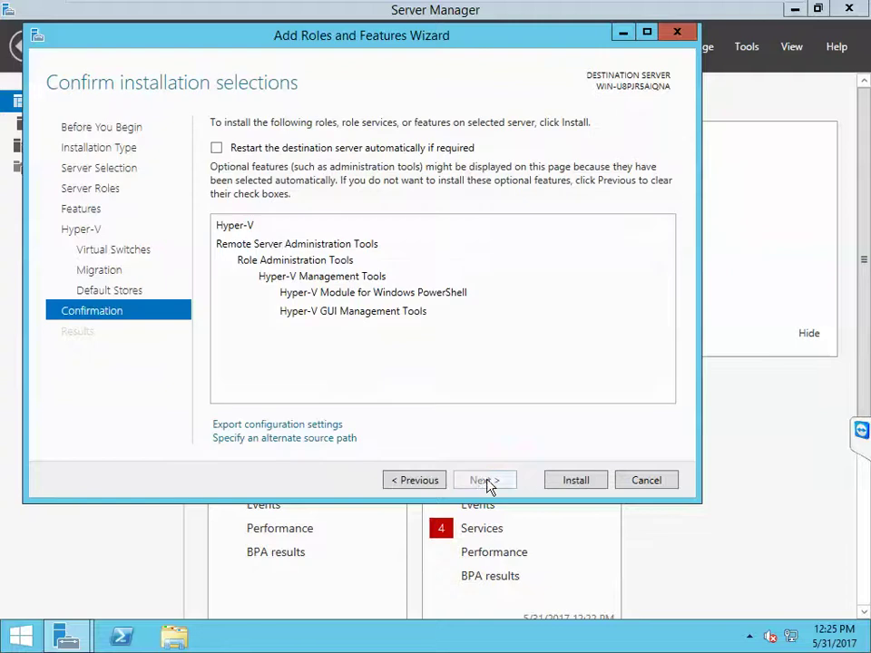
Step: Allow automatic restart, start the Hyper-V installation, and minimize the progress window
click(217, 148)
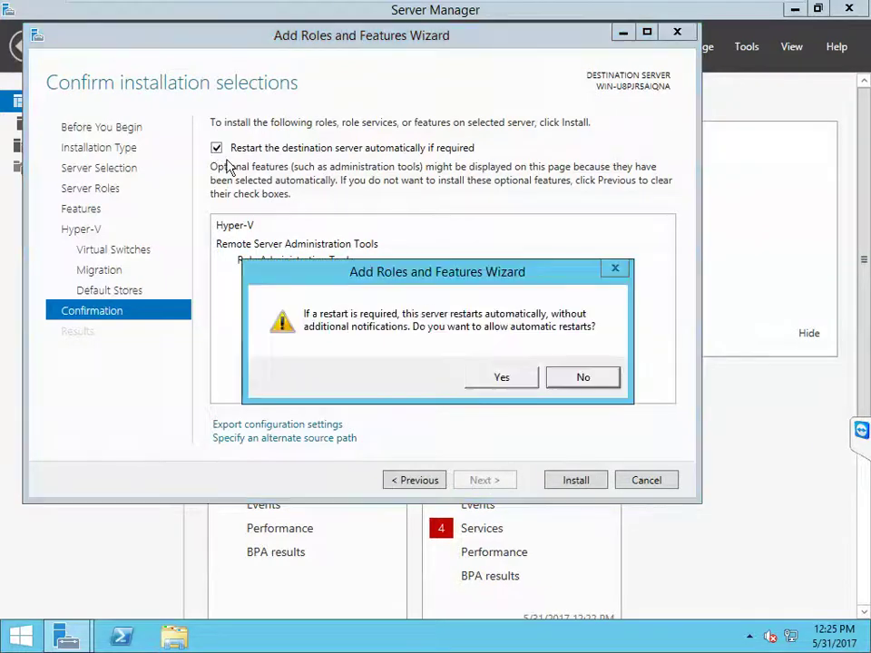
click(497, 378)
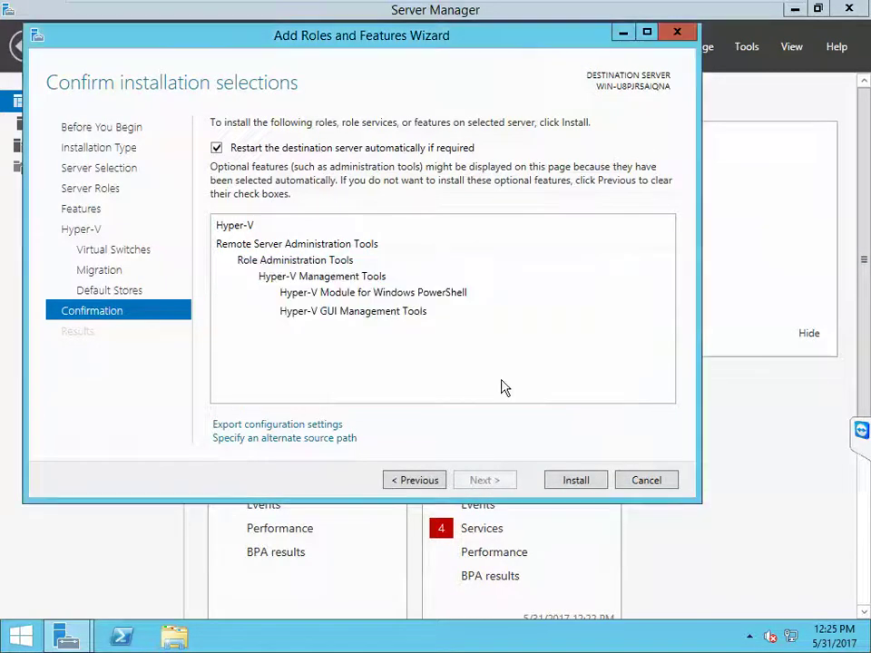
click(561, 489)
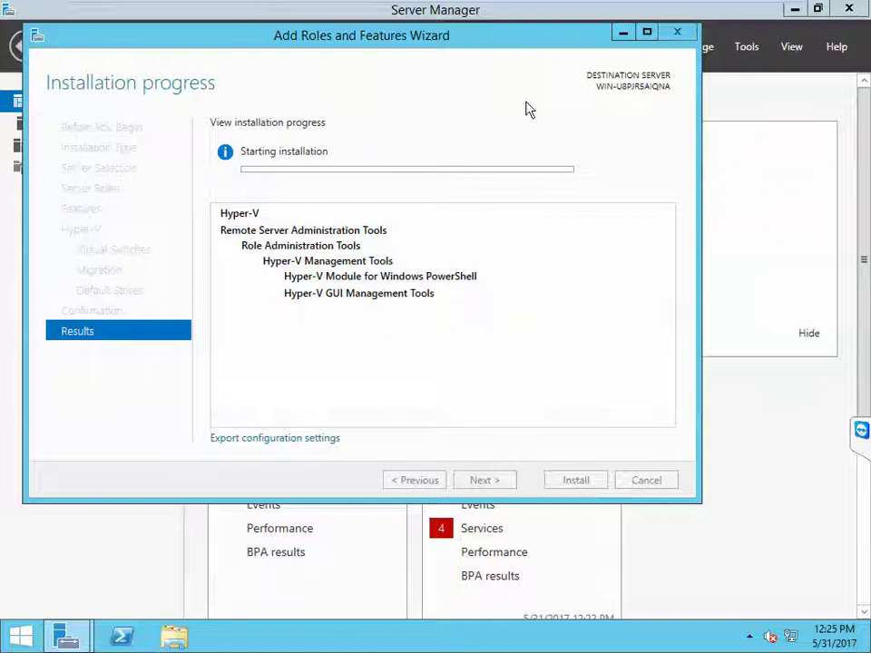
click(623, 34)
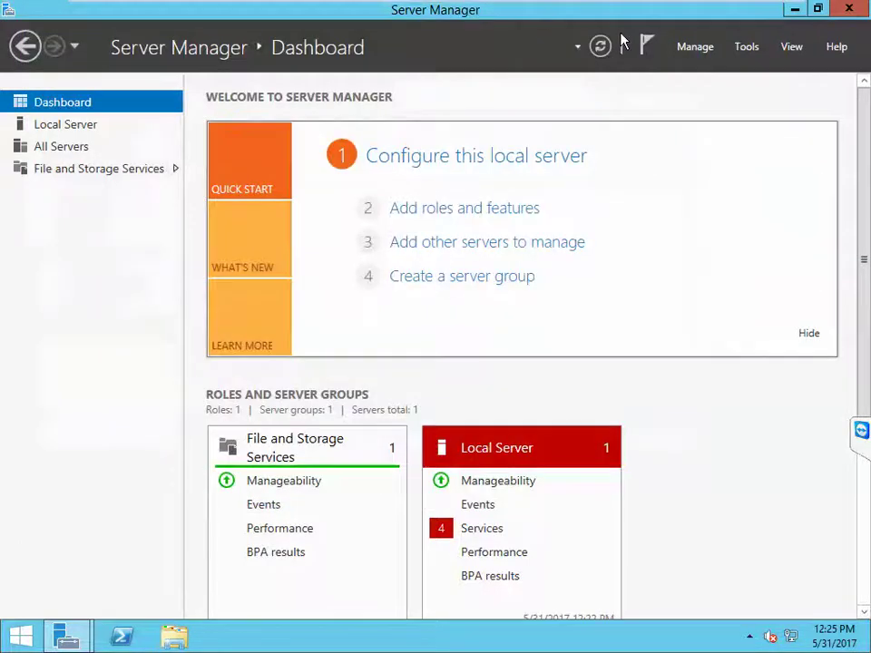
Step: Restore the HyperV02 Remote Desktop session from full screen to a window
mouse_move(461, 9)
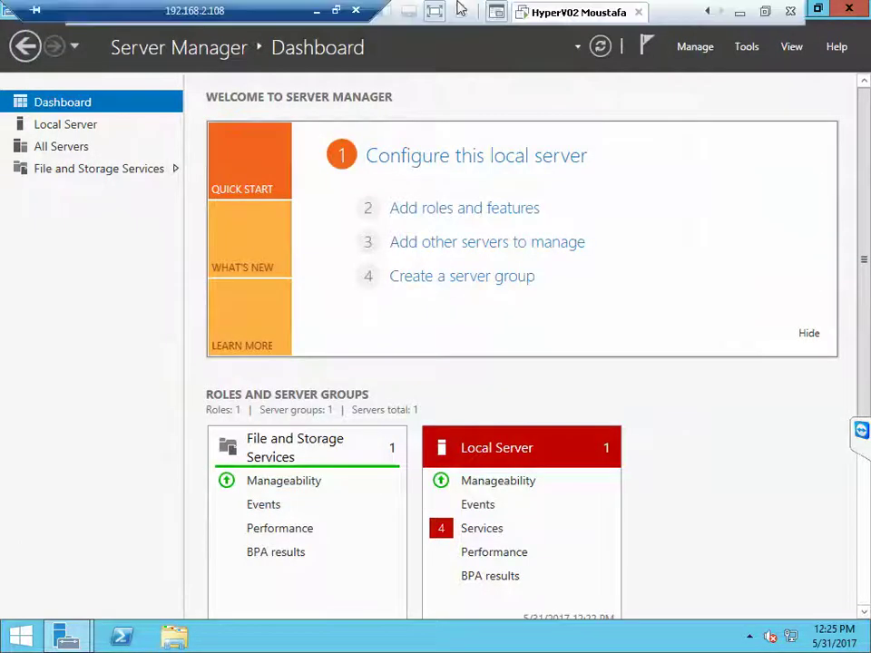
click(337, 11)
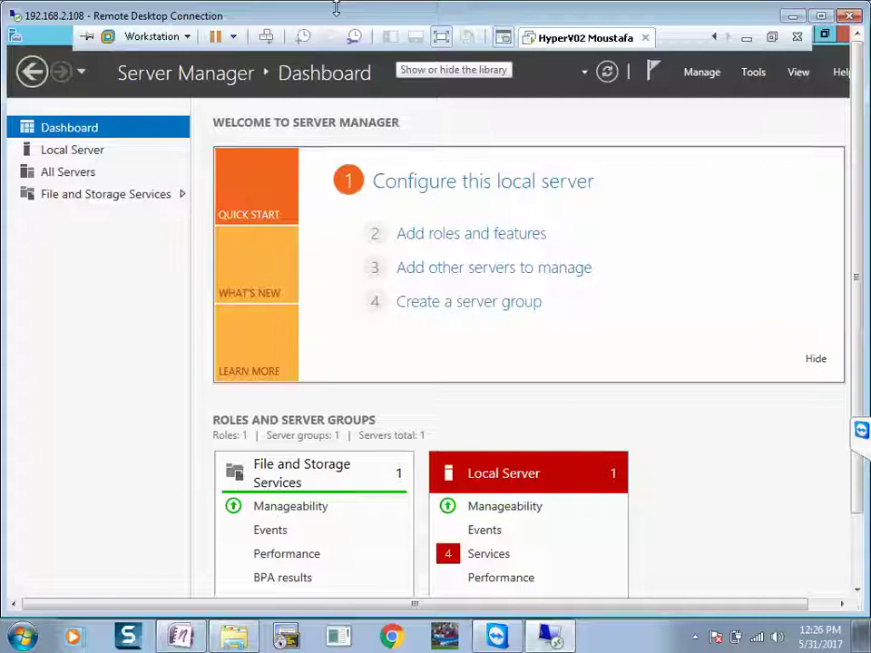
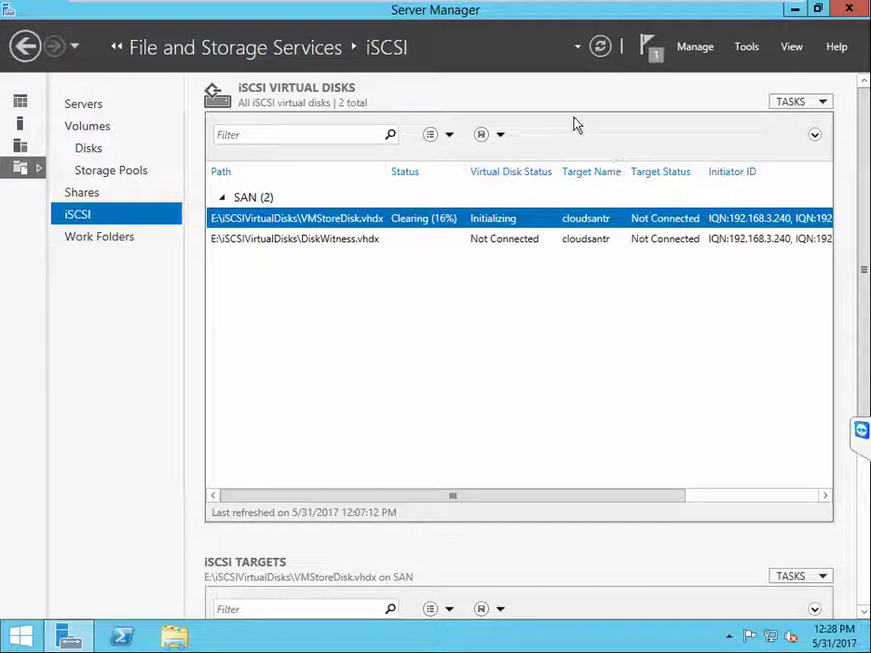
Step: Leave full screen and open the SCVMM Moustafa VM's console in full screen
mouse_move(610, 8)
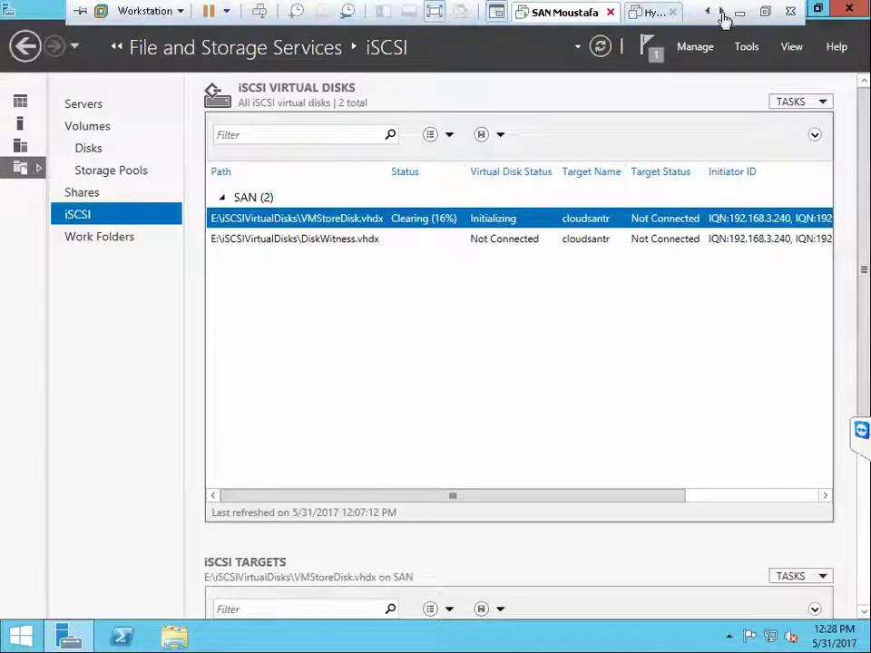
click(722, 13)
click(722, 12)
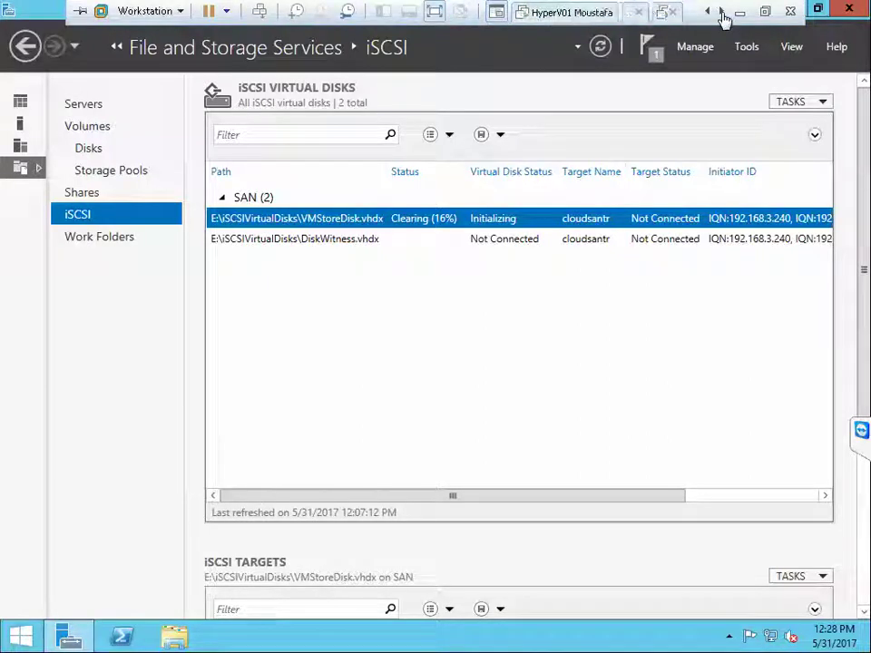
click(722, 13)
click(435, 12)
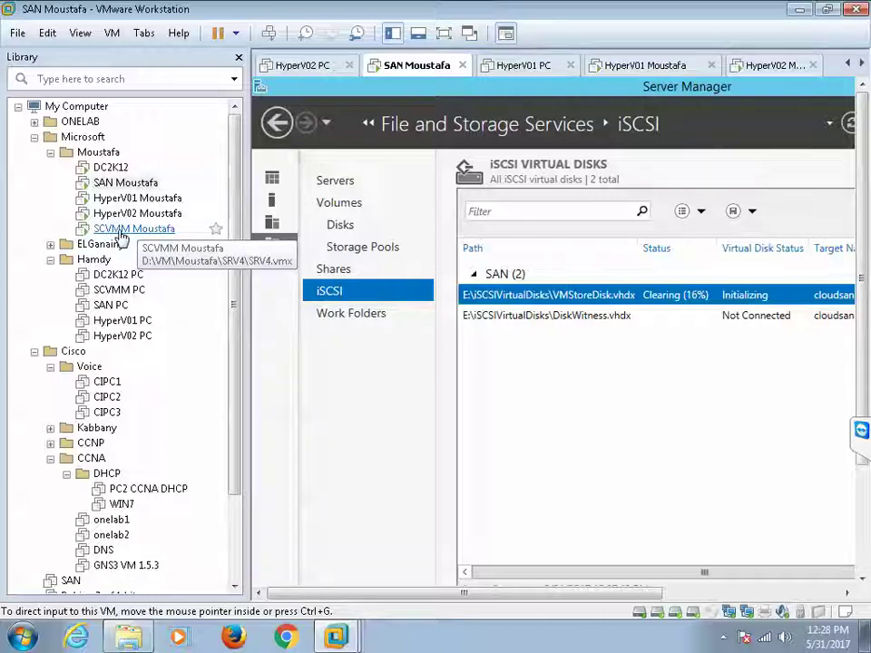
click(121, 231)
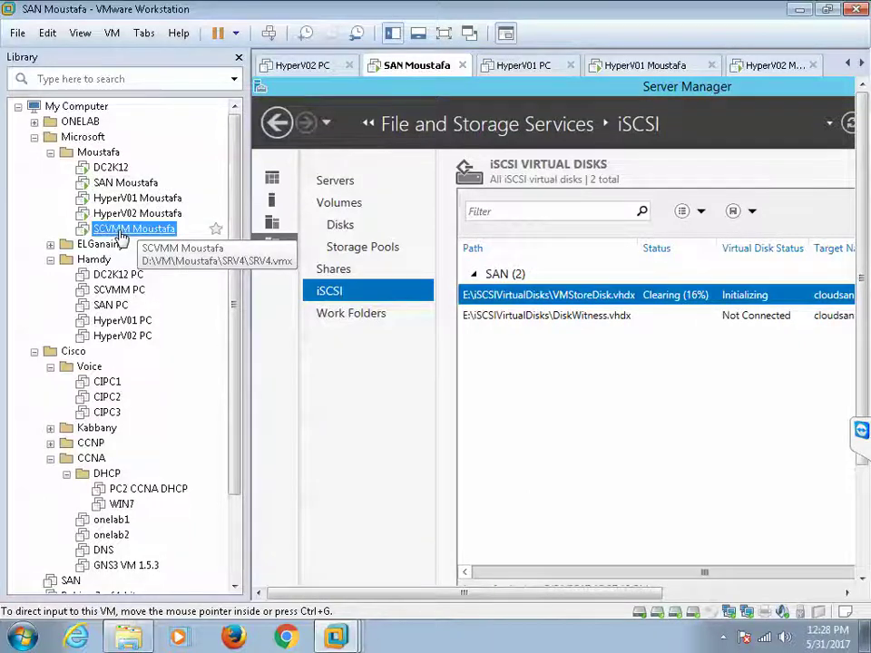
double_click(120, 231)
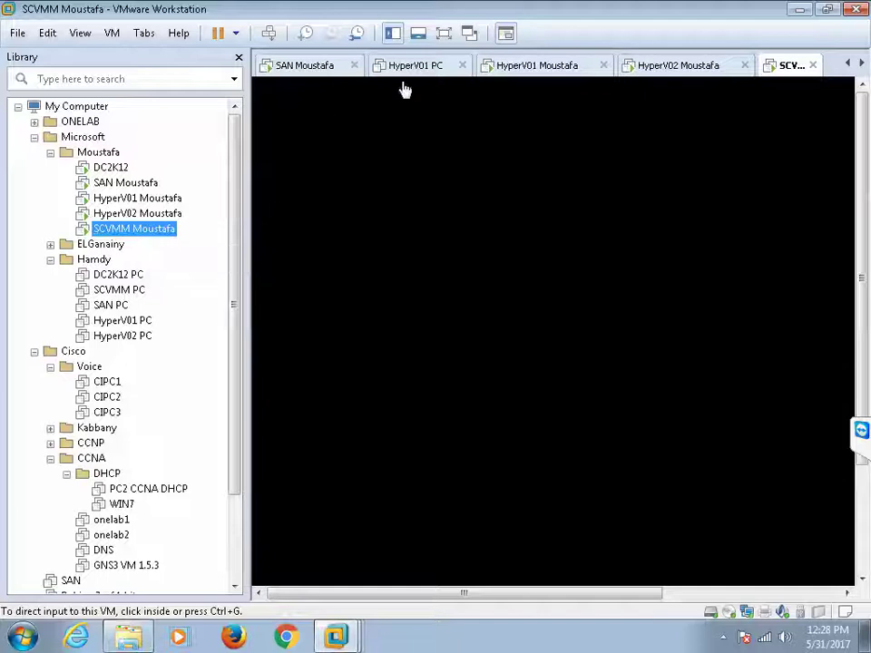
click(444, 36)
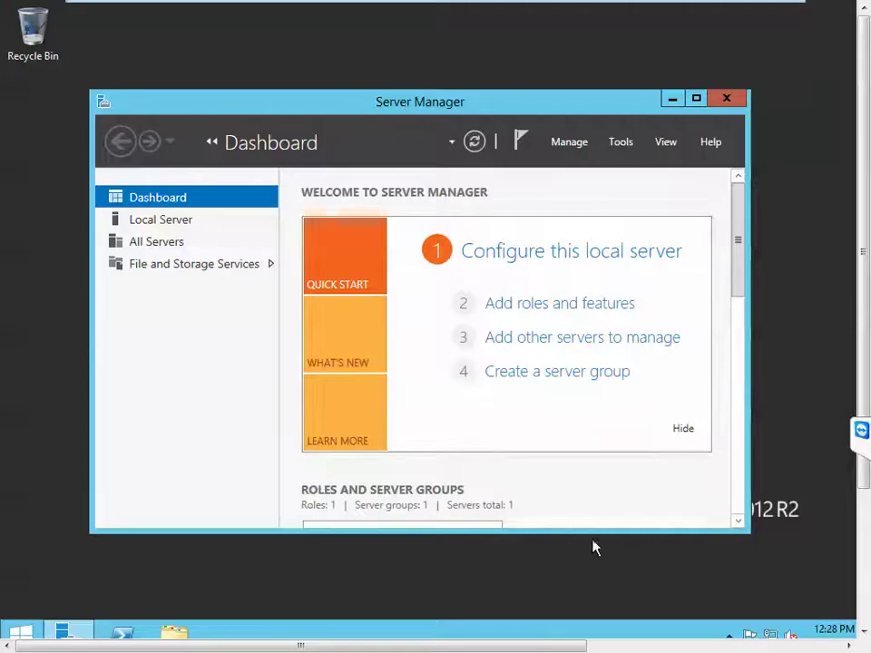
Step: Maximize Server Manager, show Local Server properties, and open Network Connections via the Ethernet0 link
click(696, 102)
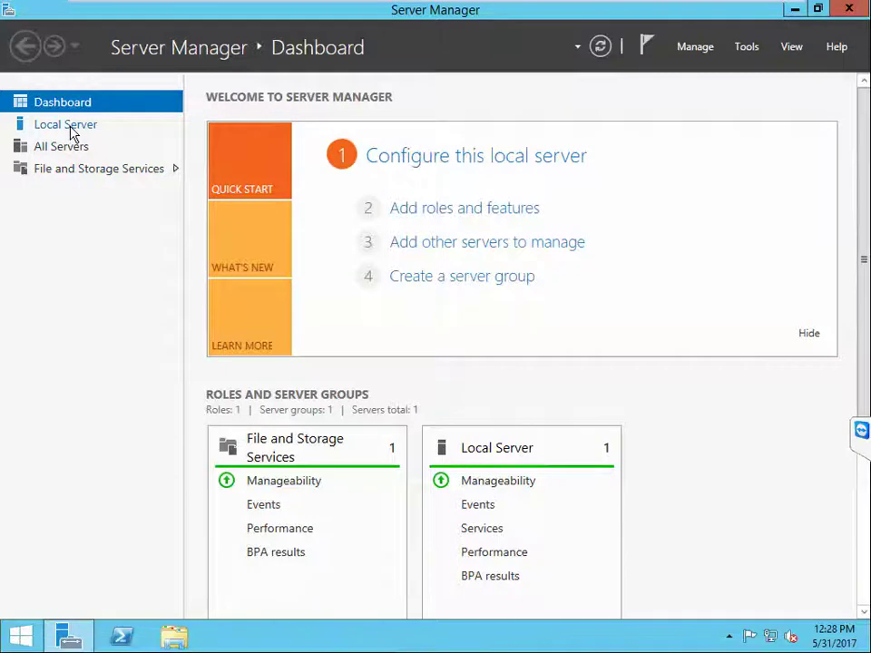
click(73, 132)
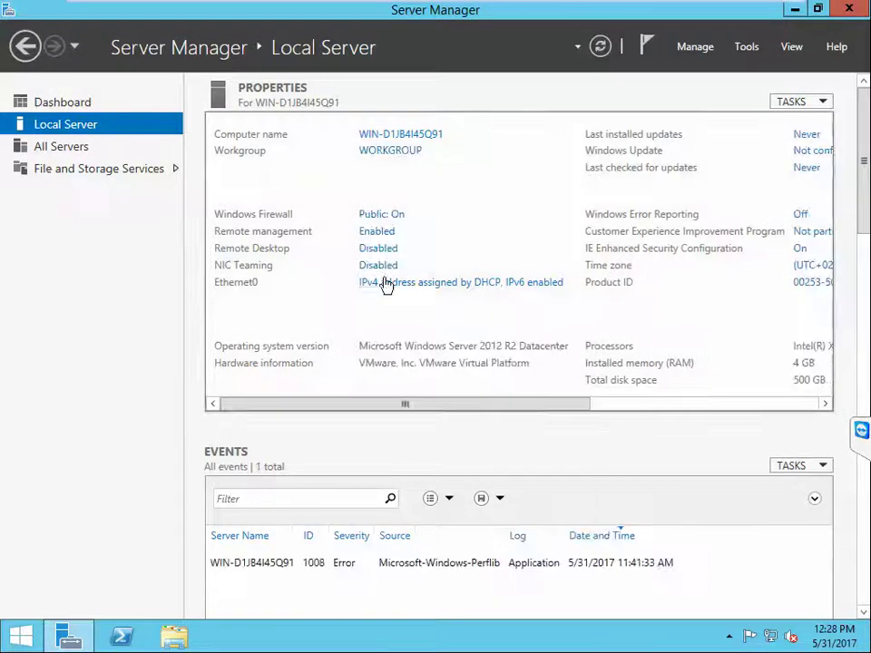
click(385, 283)
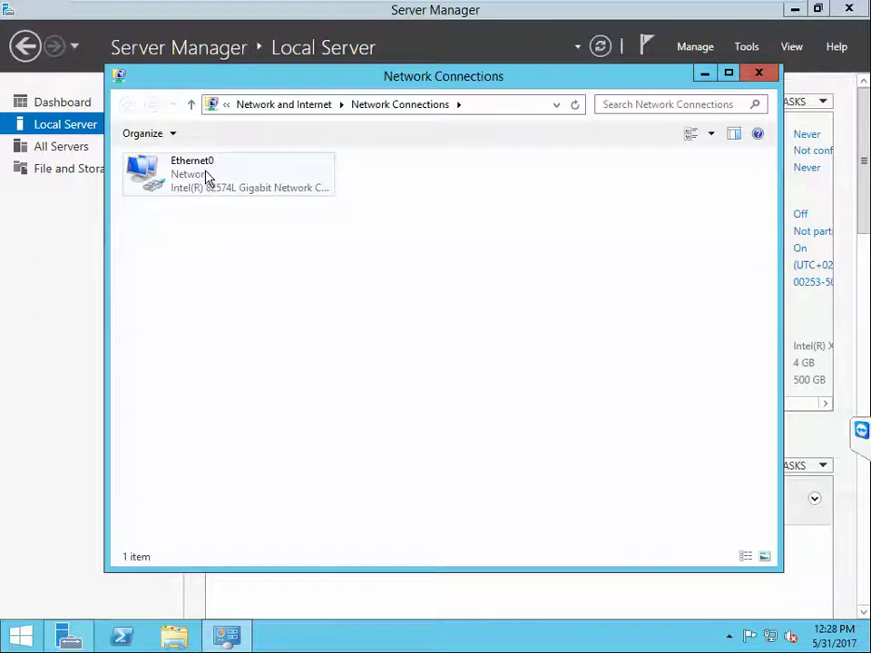
Step: Rename the Ethernet0 connection to 'Data'
click(206, 177)
right_click(207, 174)
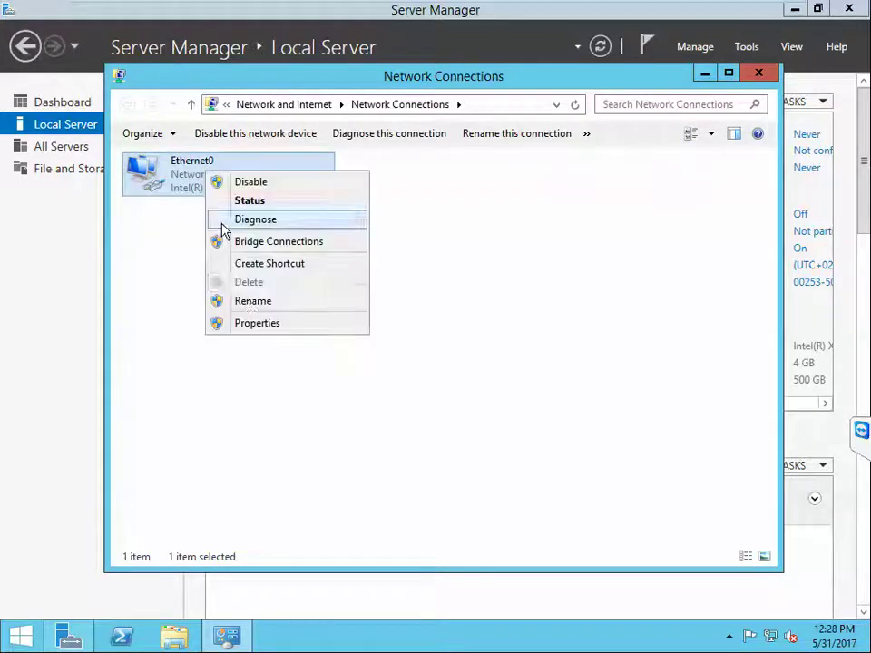
click(253, 302)
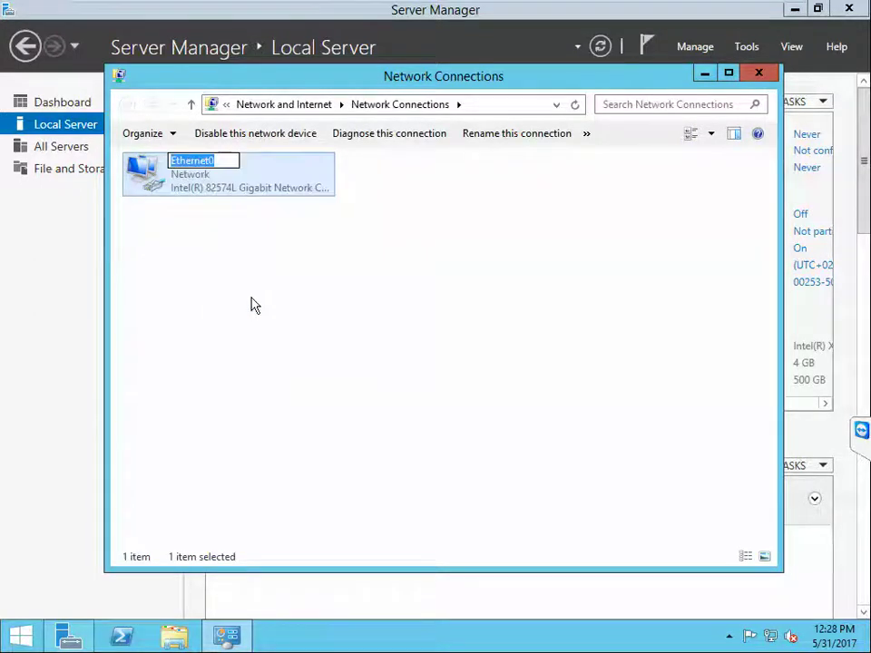
text(Data)
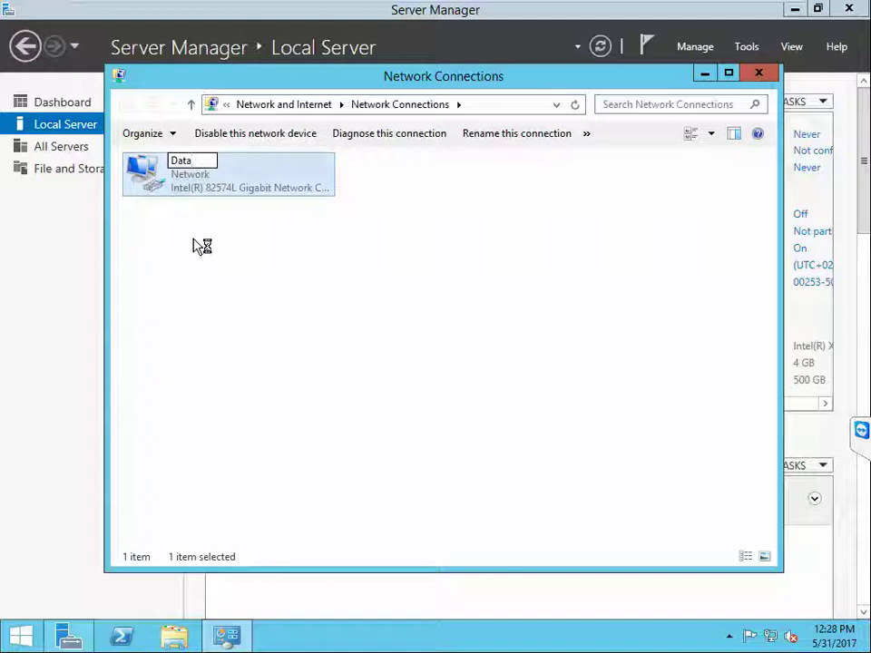
click(146, 180)
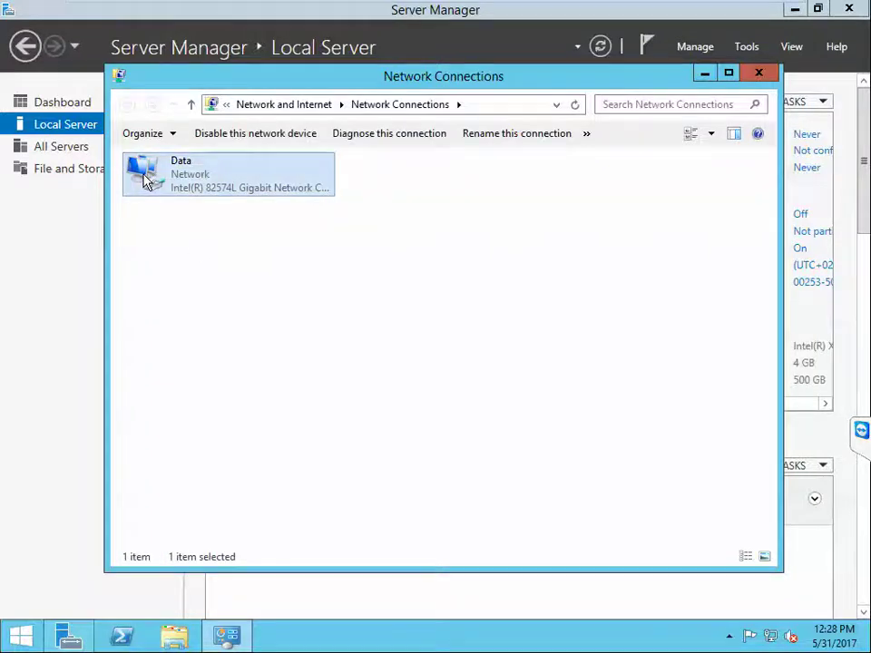
Step: Give Data static IPv4 192.168.2.251/255.255.255.0, gateway 192.168.2.1, DNS 192.168.2.250
double_click(146, 180)
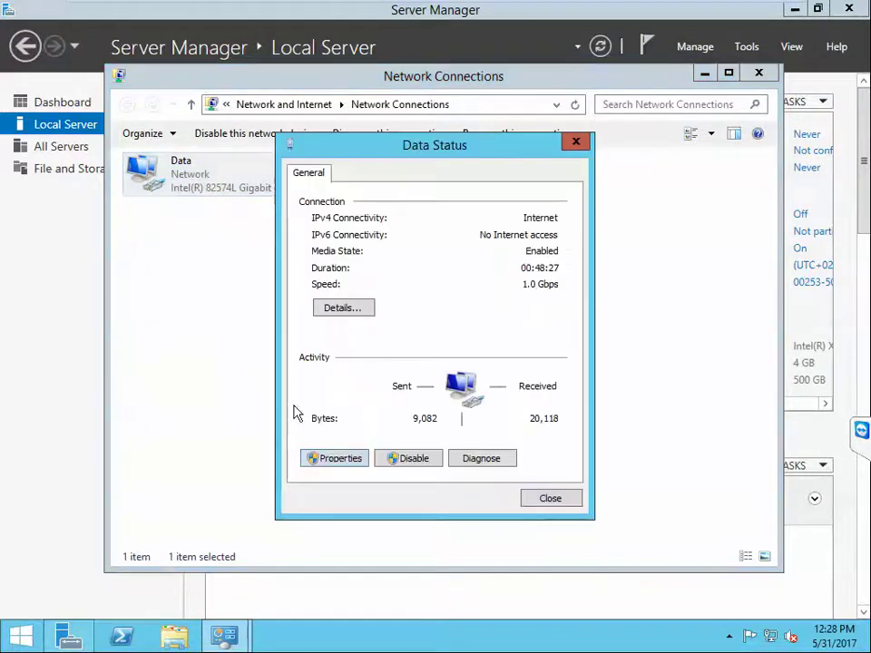
click(337, 458)
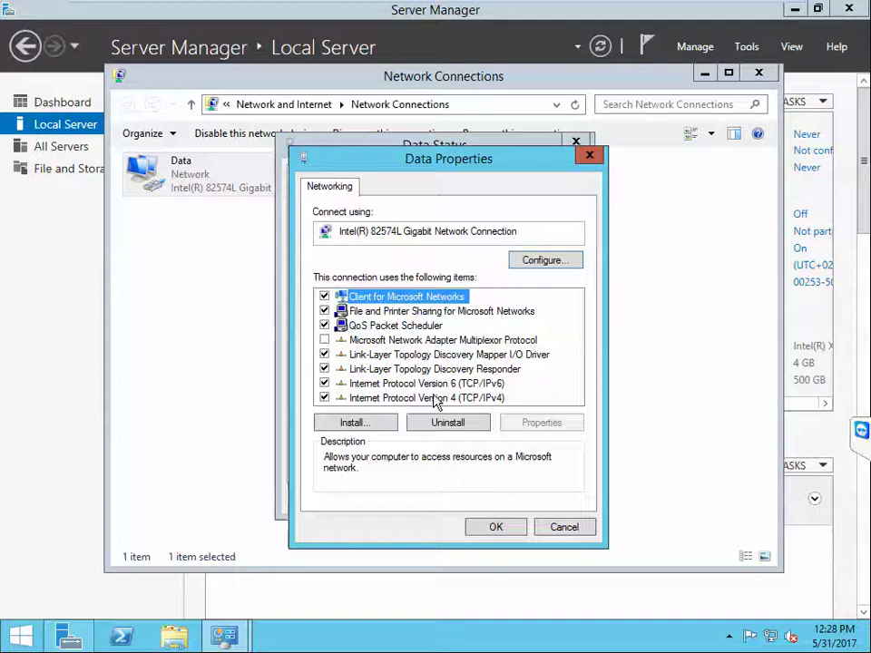
double_click(436, 399)
click(354, 345)
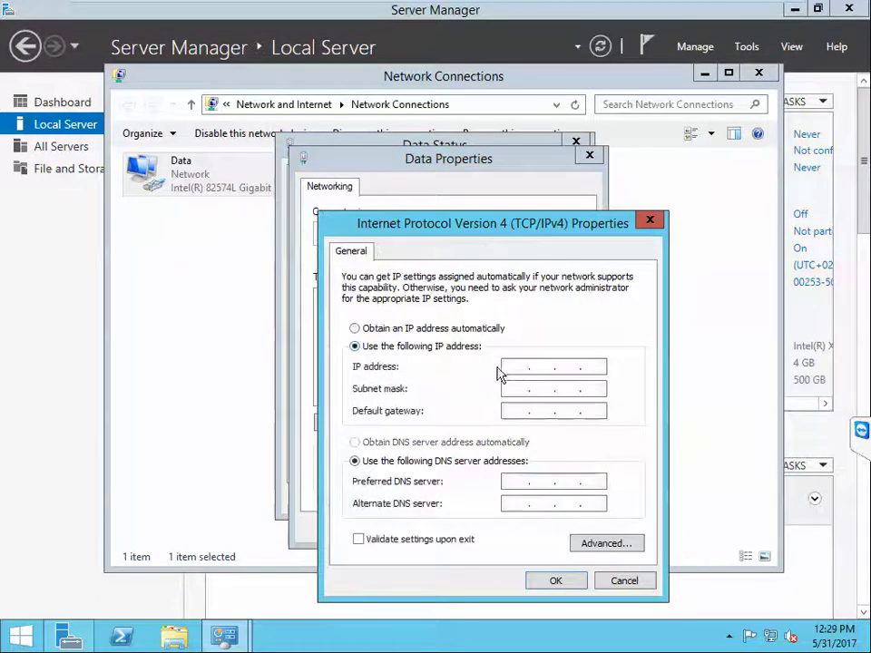
click(515, 366)
text(192 . 168 . 2 .)
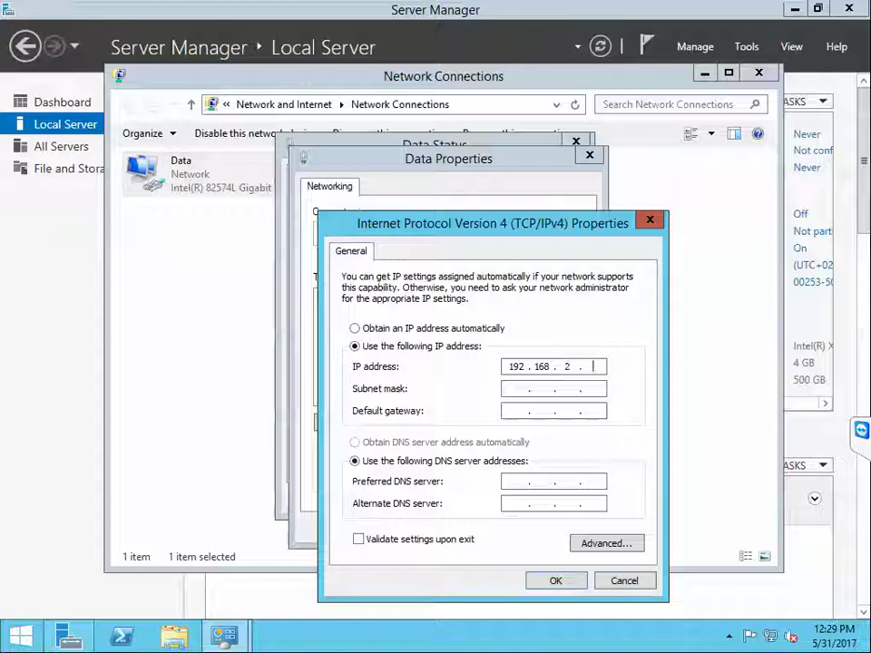
text( 251)
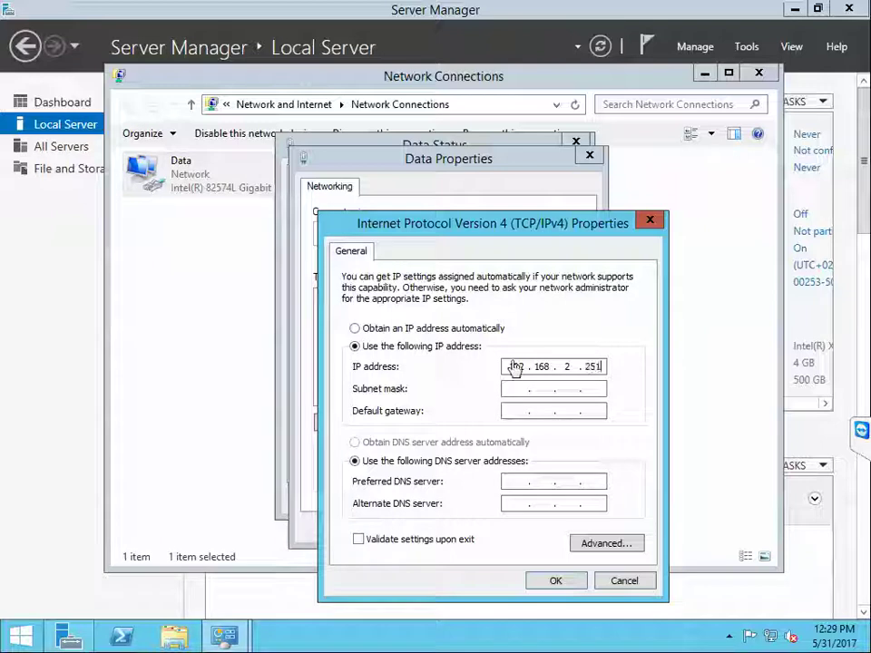
key(Tab)
key(Tab)
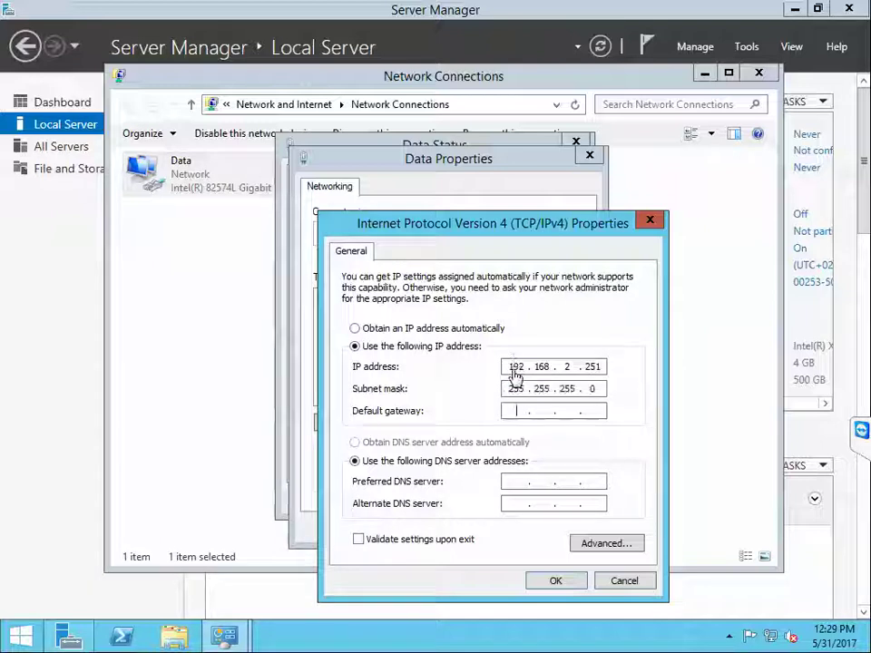
text(192 . 16)
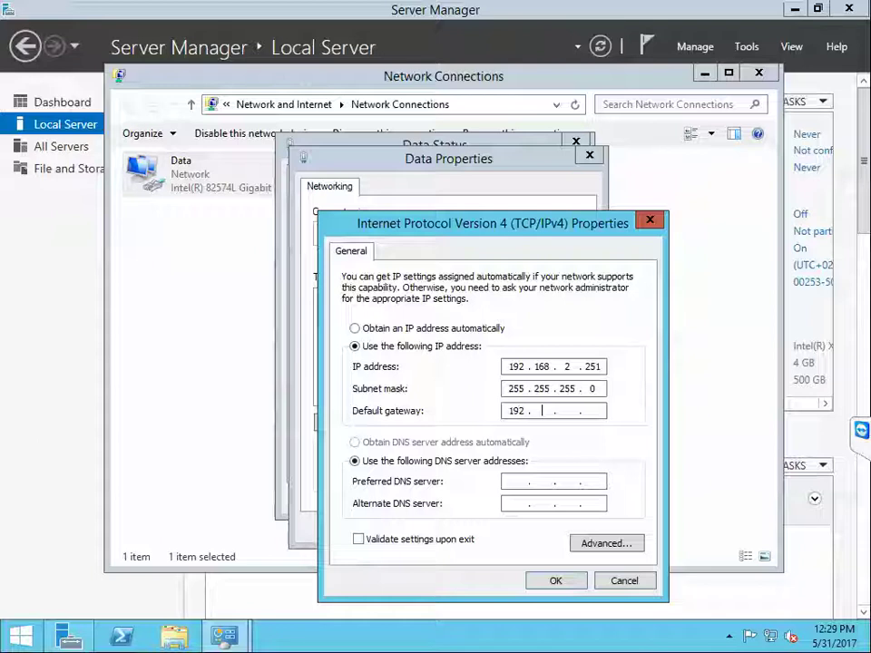
text(8 . 2 .)
key(Tab)
key(Tab)
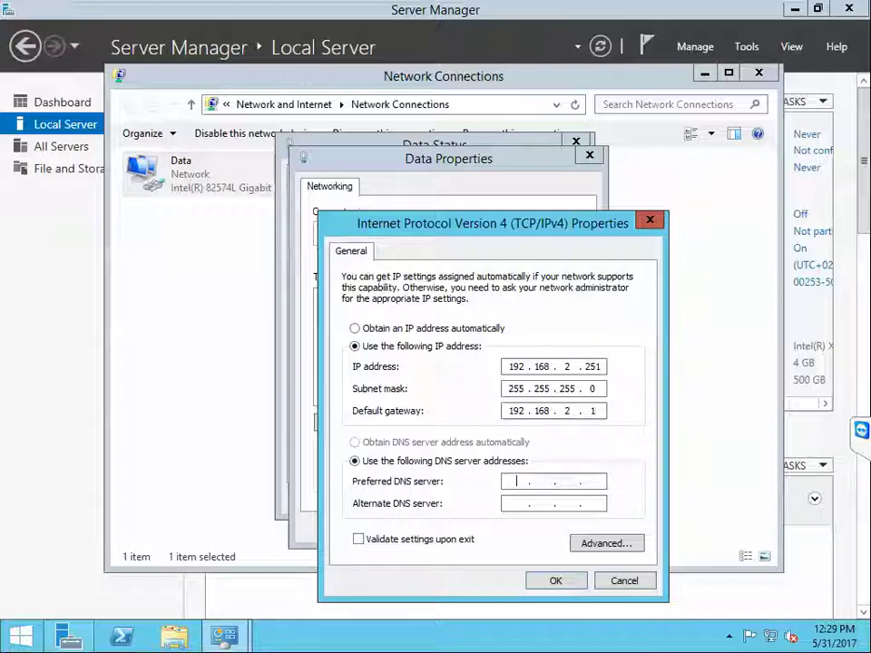
text(192 )
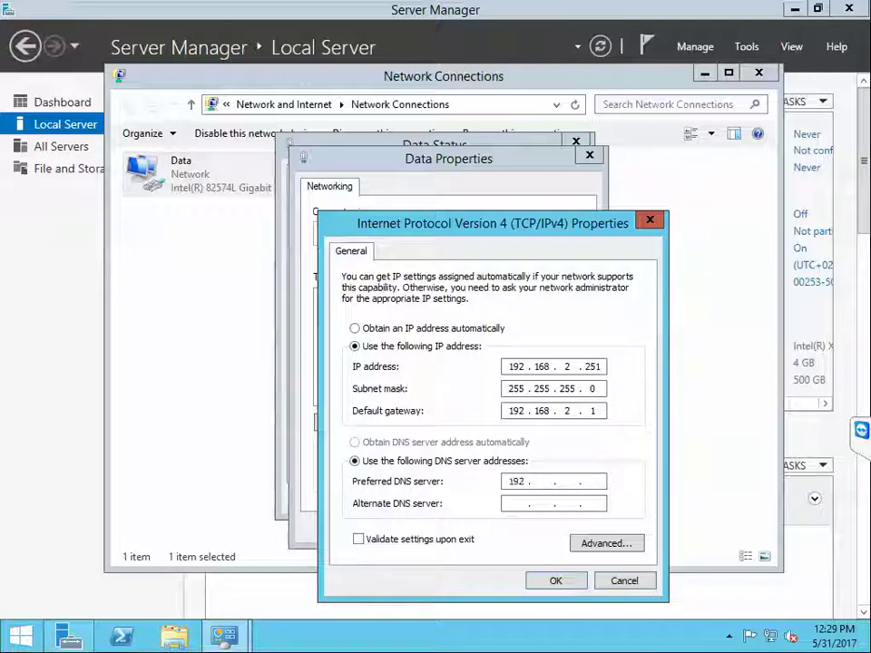
text(. 168)
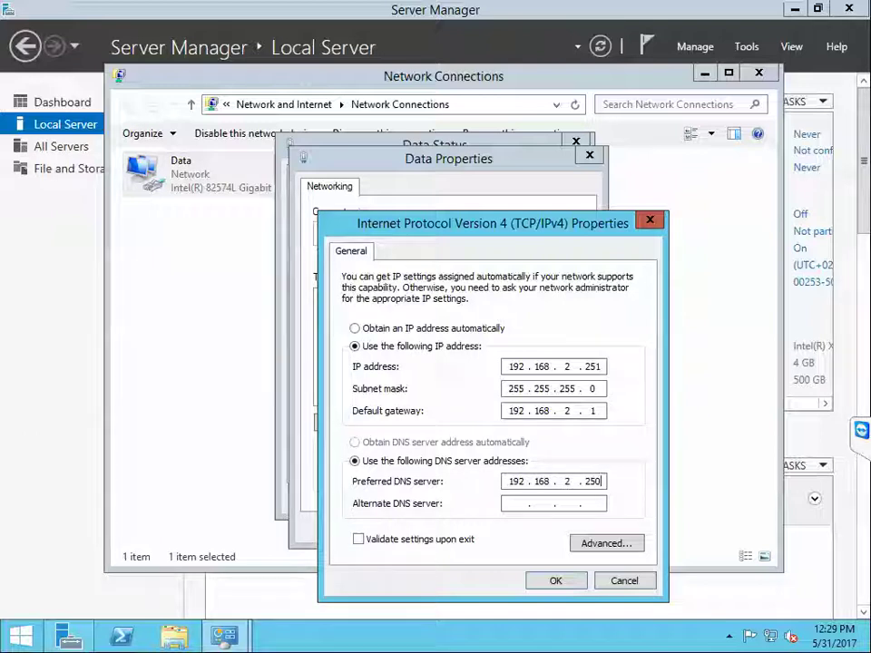
click(552, 580)
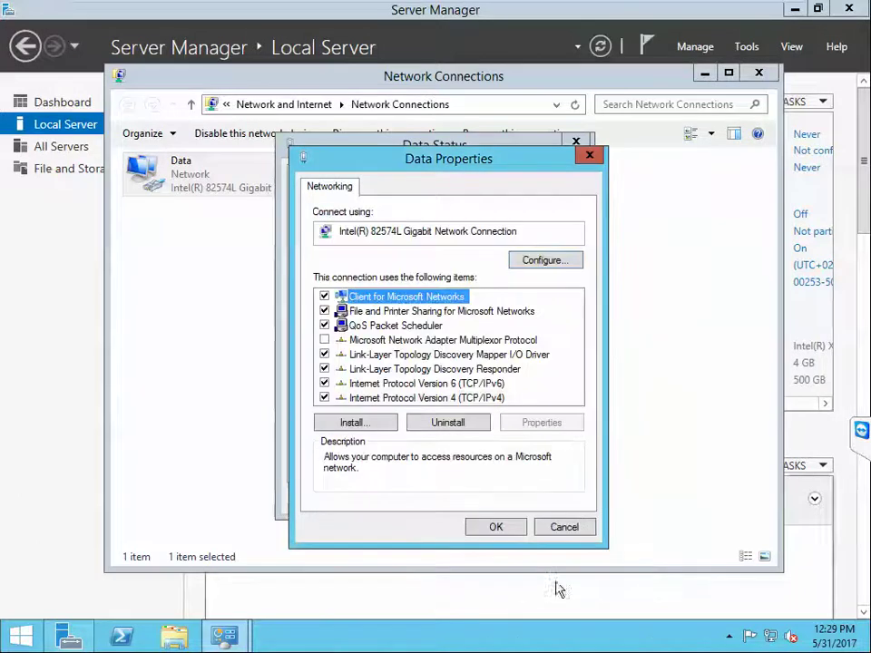
click(506, 532)
click(547, 501)
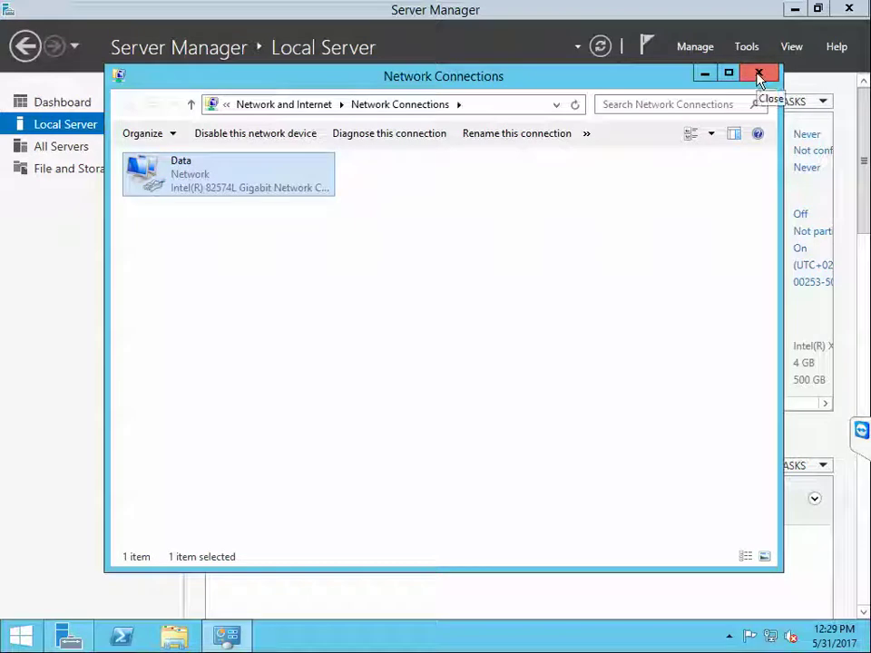
Step: Add a network adapter on custom VMnet0 in the VM settings and save them
mouse_move(610, 6)
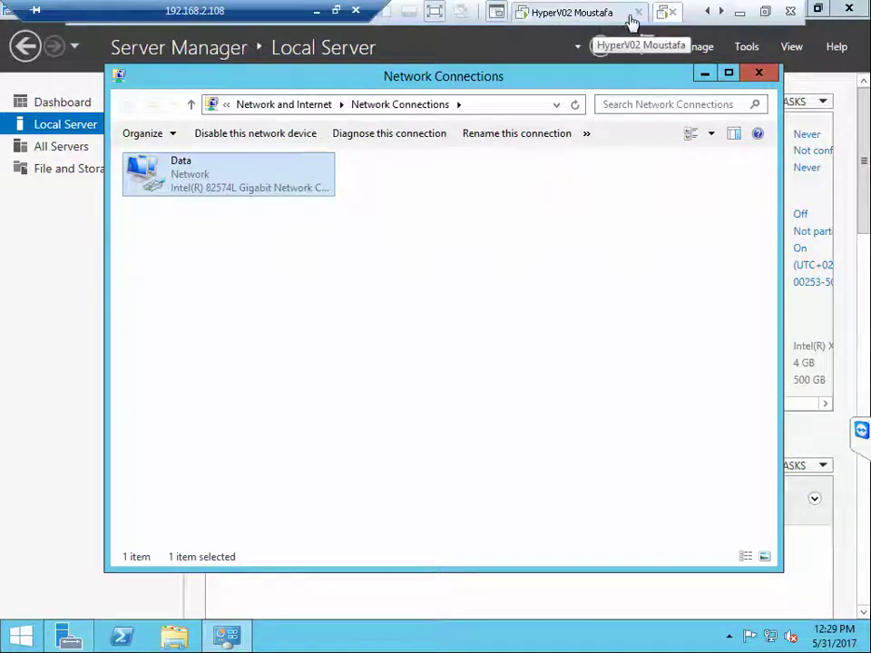
right_click(661, 18)
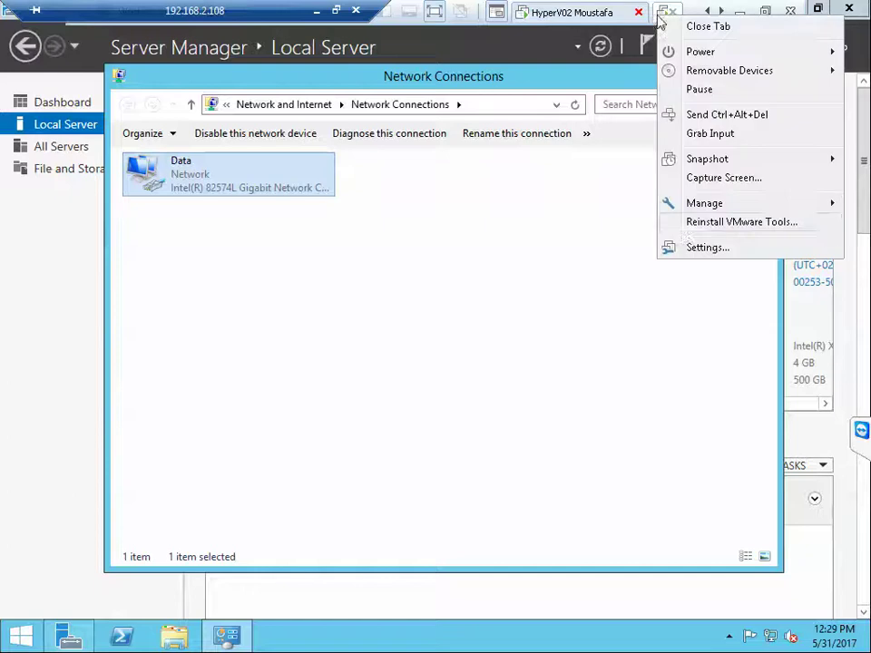
click(694, 250)
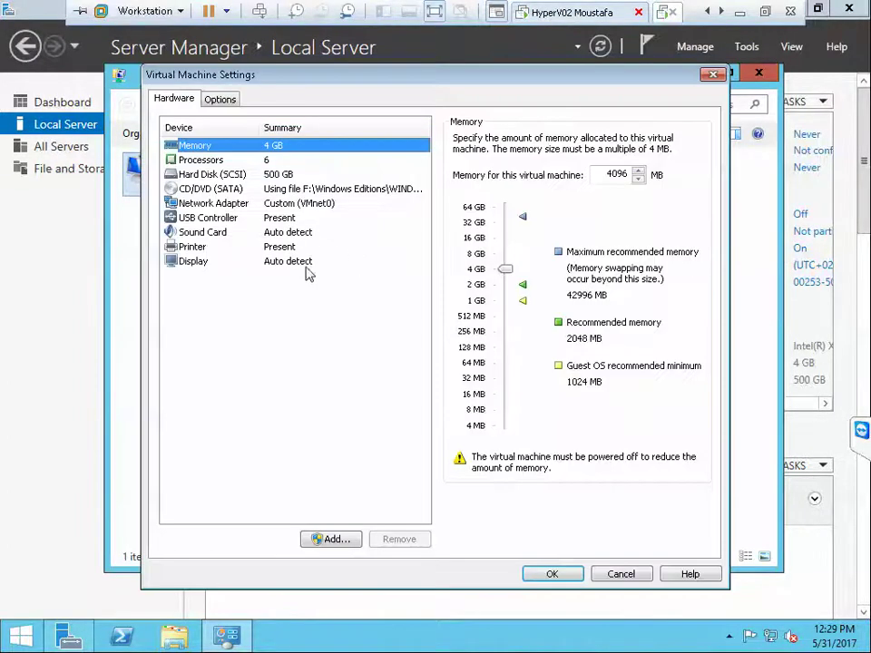
click(333, 539)
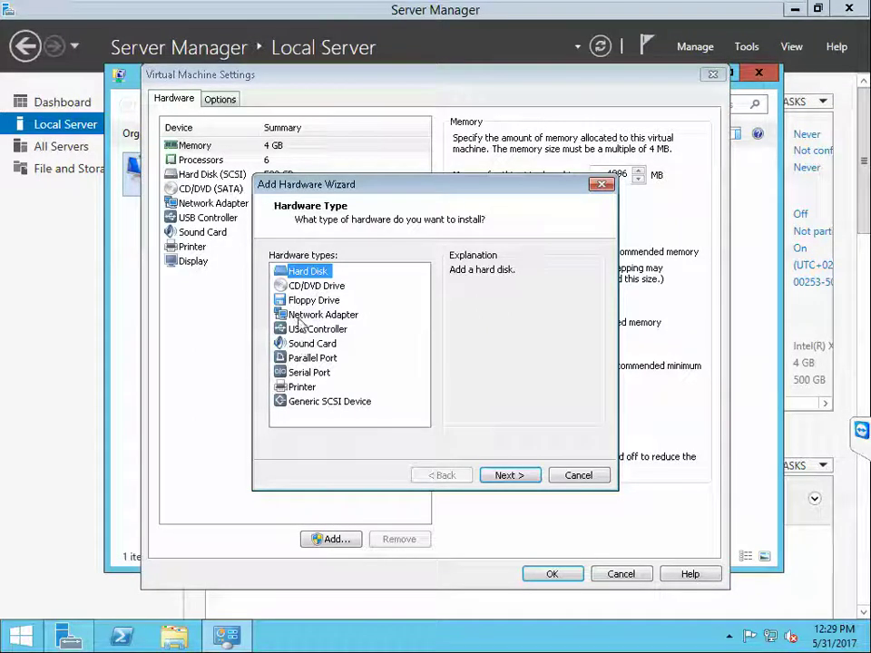
click(299, 318)
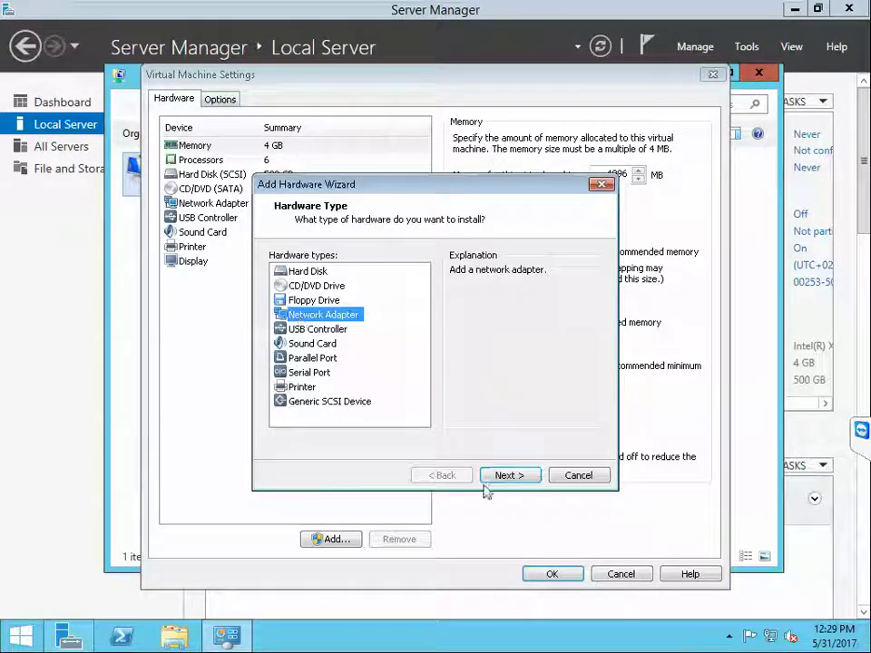
click(509, 476)
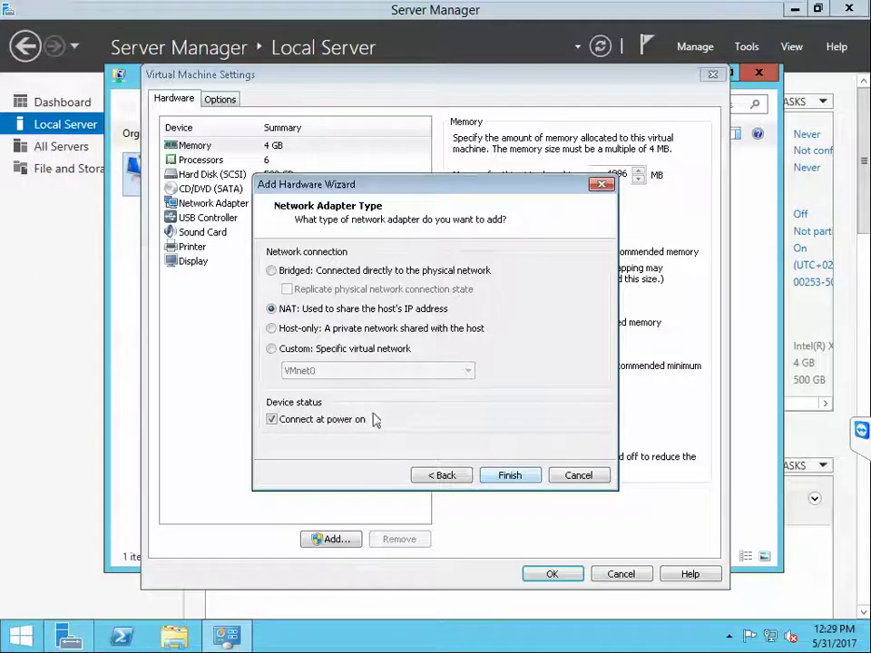
click(270, 349)
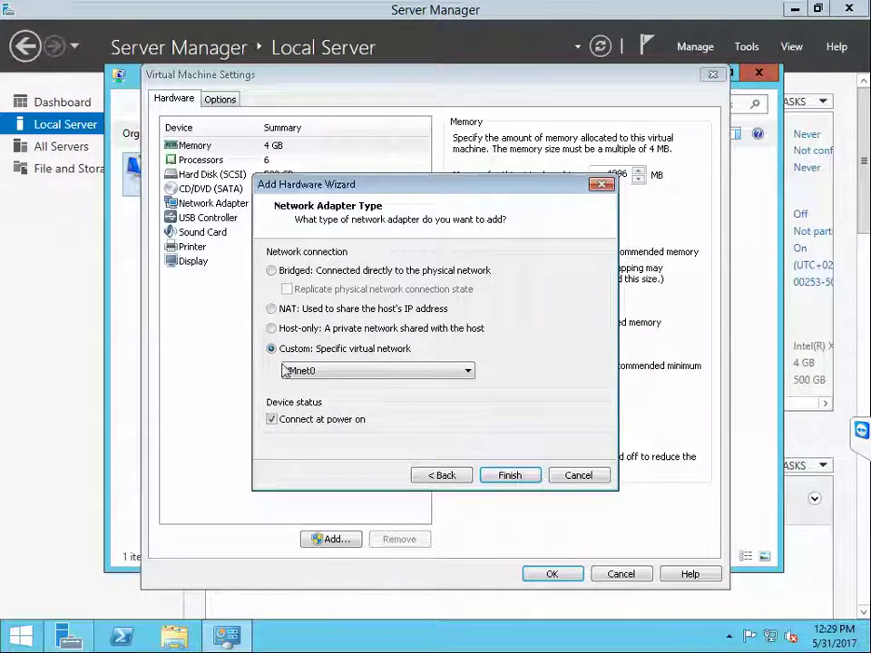
click(508, 477)
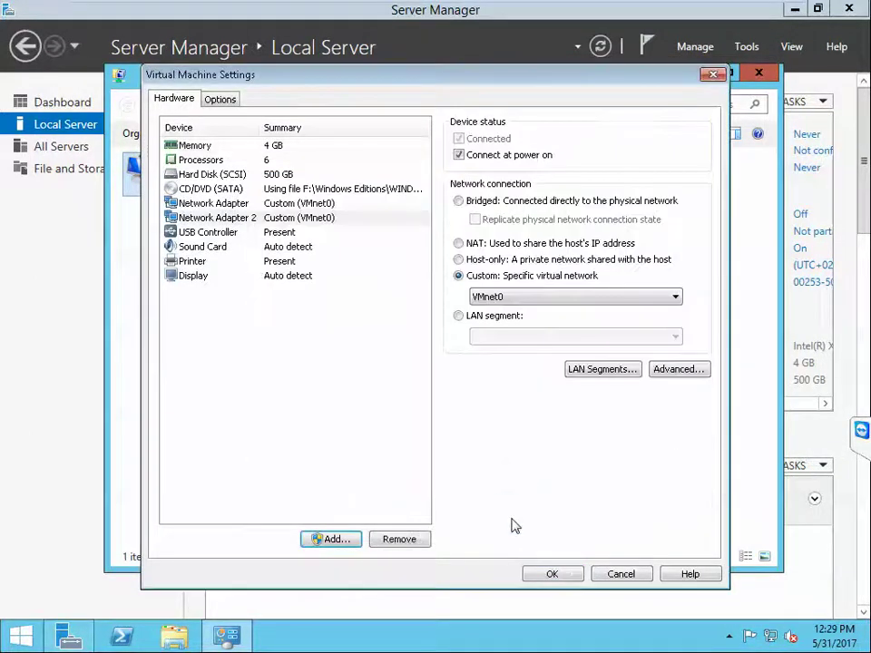
click(549, 574)
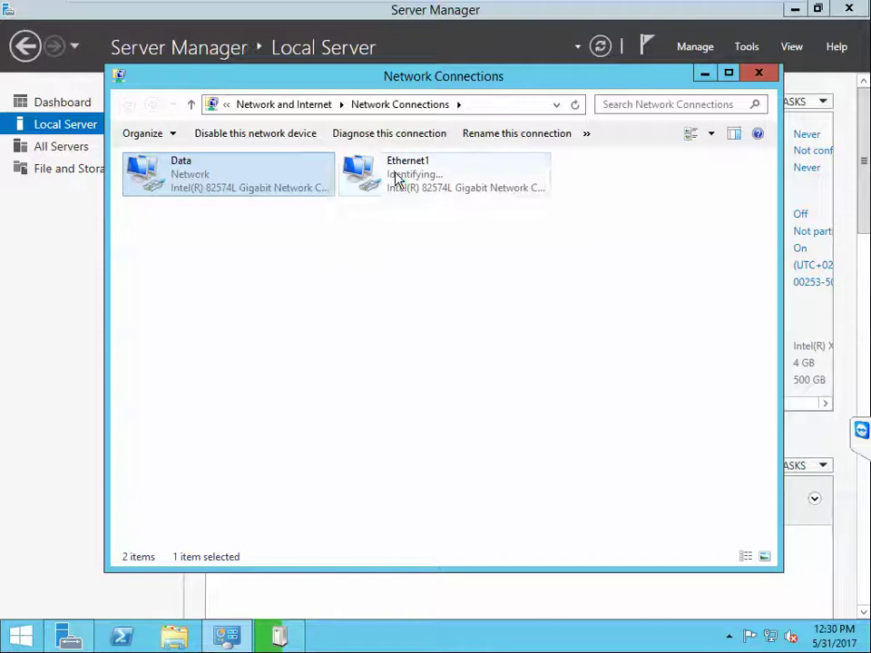
Step: Rename the Ethernet1 connection to 'Storage'
right_click(399, 180)
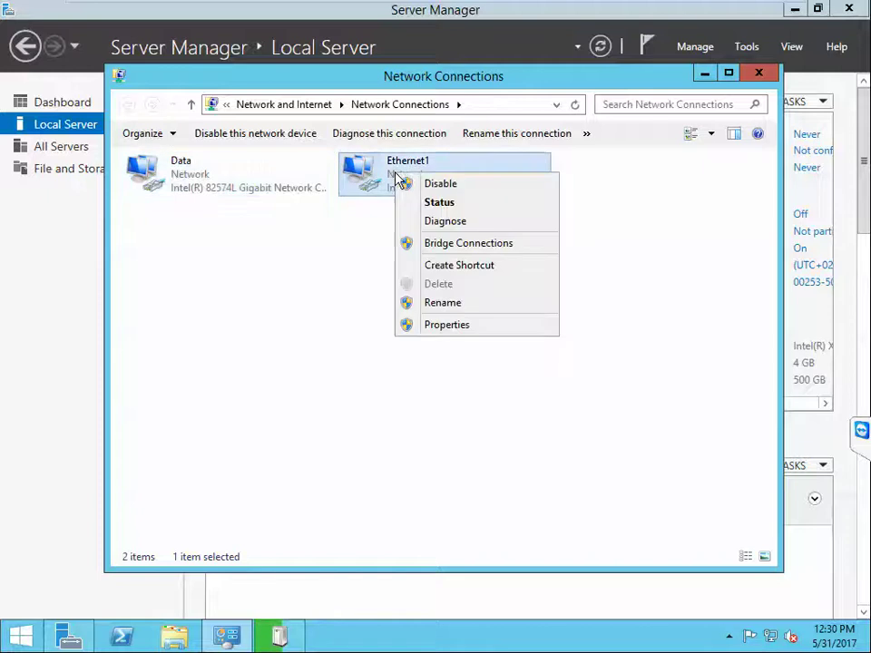
click(441, 306)
text(St)
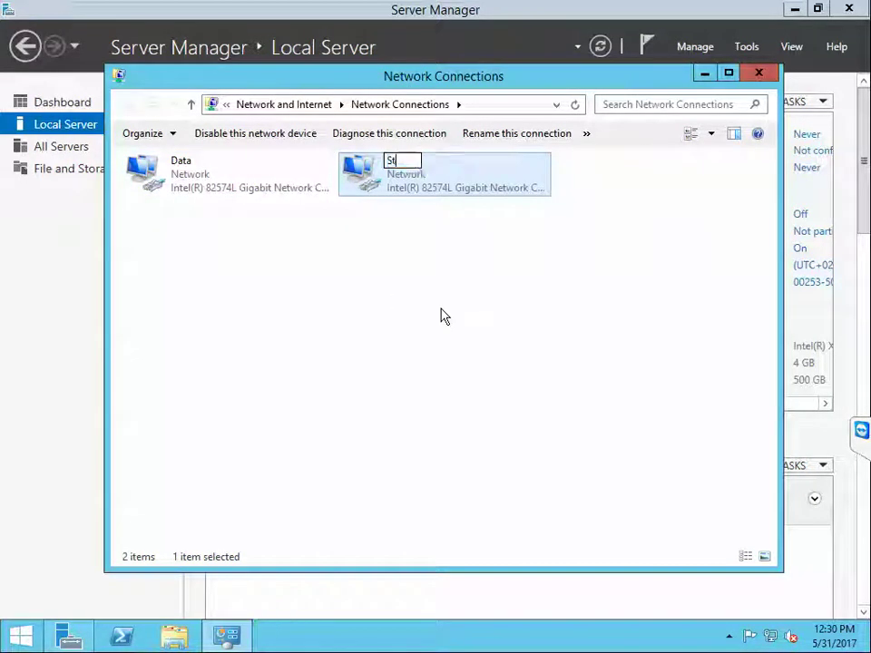
text(orage)
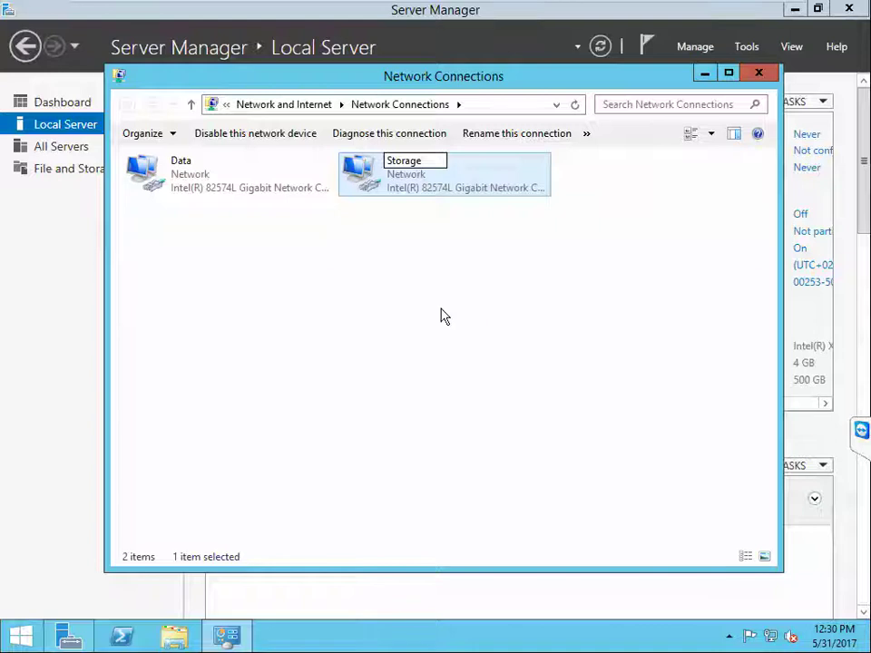
key(Return)
Step: Give Storage static IPv4 192.168.3.251/255.255.255.0 with no gateway, then close Network Connections
double_click(364, 180)
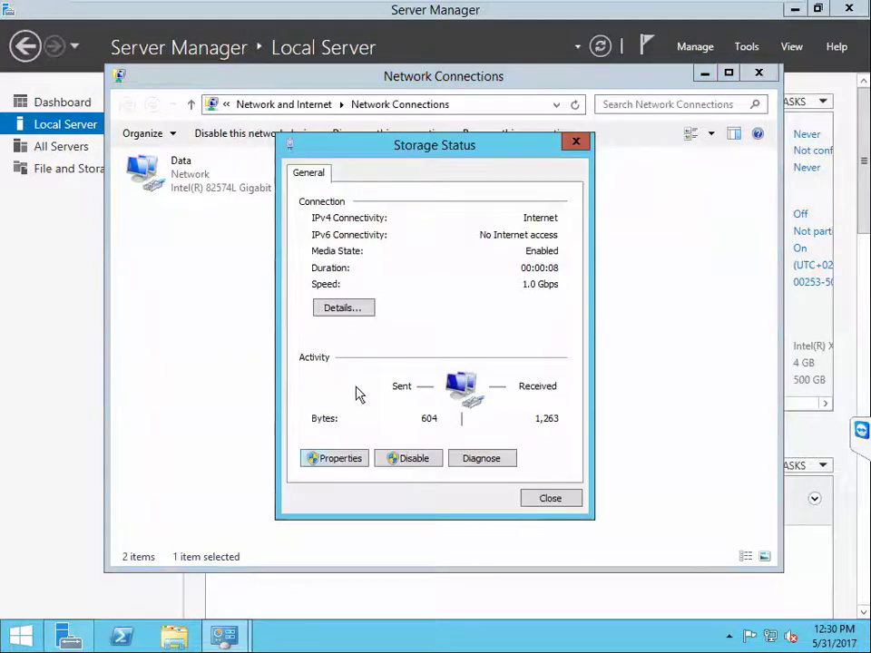
click(334, 458)
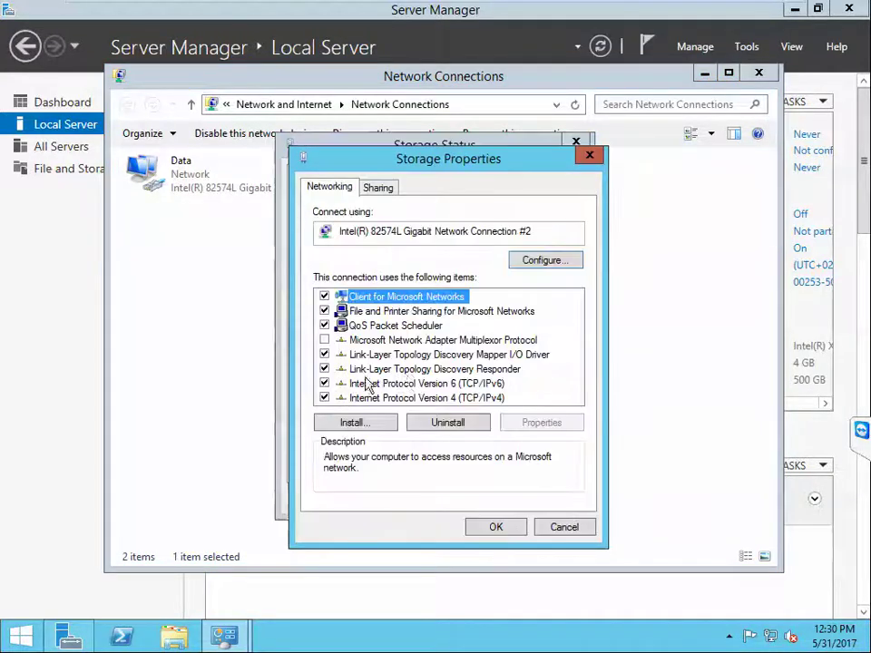
double_click(440, 399)
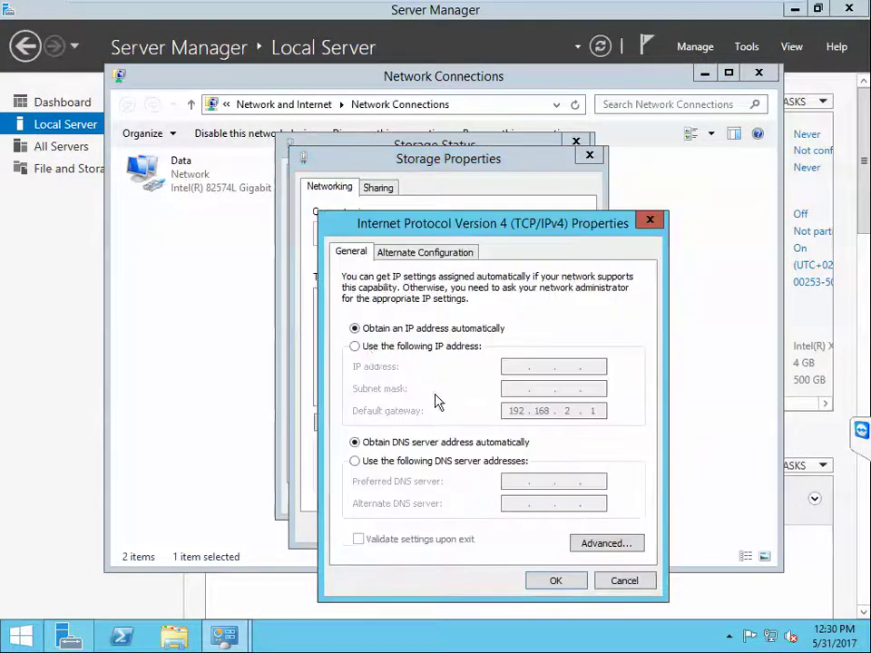
click(354, 346)
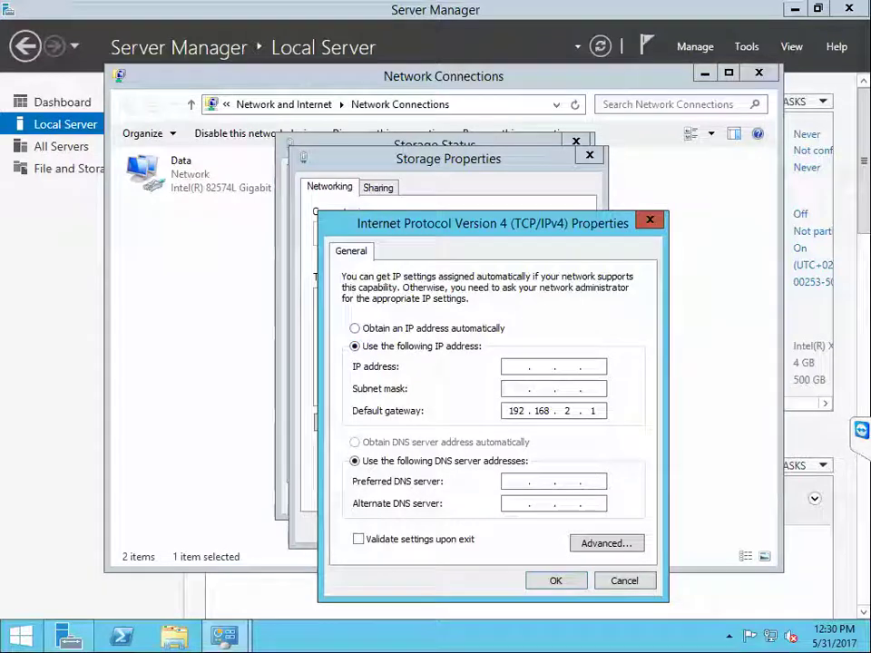
text(192 . 168 . 3 . 251)
key(Tab)
key(Tab)
text(192)
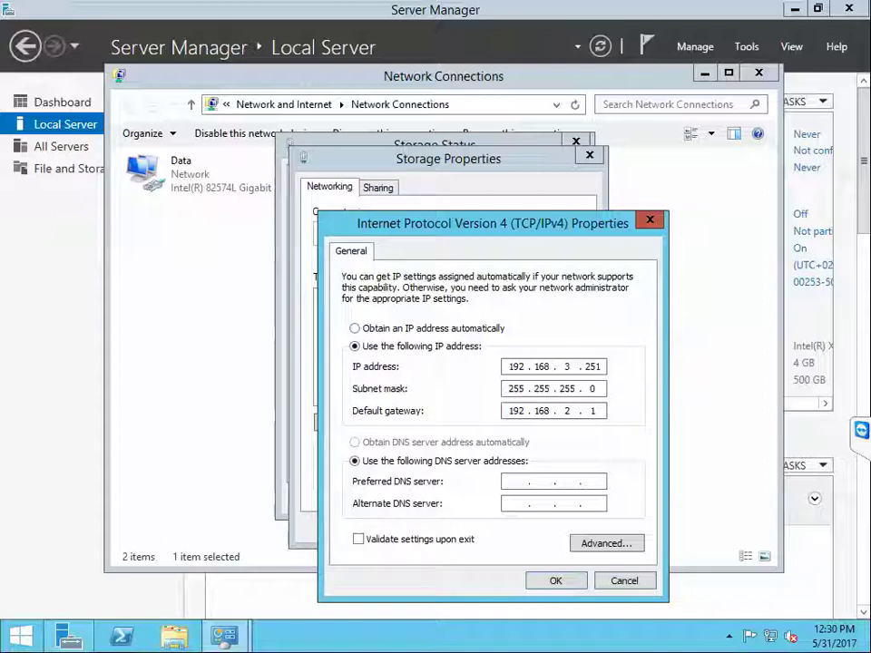
key(BackSpace)
key(BackSpace)
key(BackSpace)
key(BackSpace)
key(BackSpace)
key(BackSpace)
key(BackSpace)
key(BackSpace)
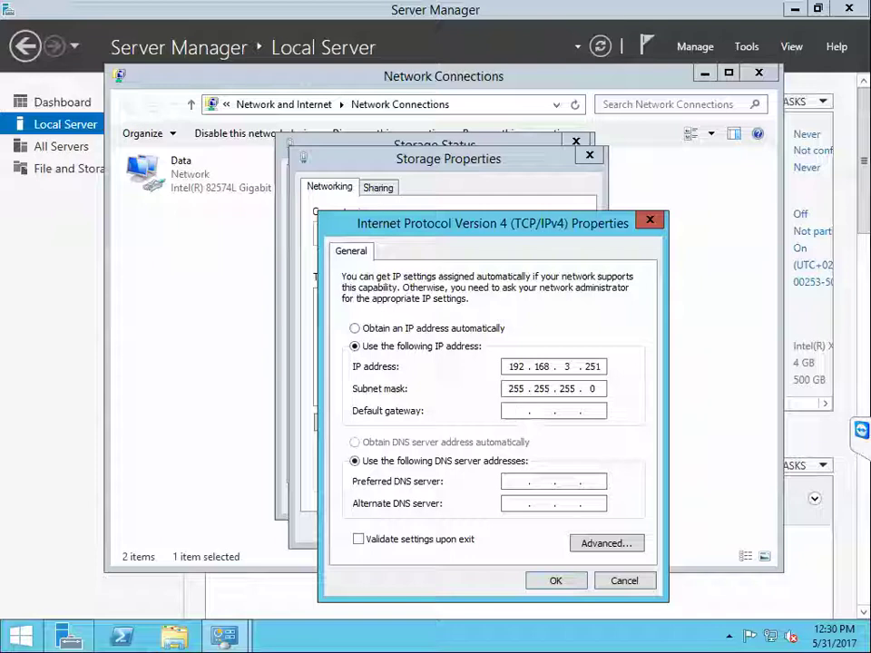
click(543, 585)
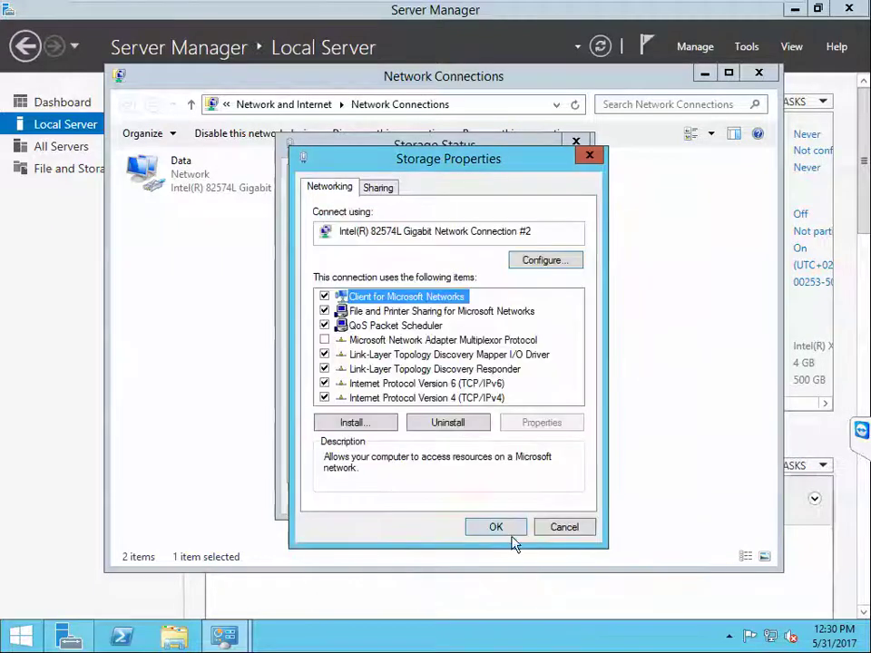
click(510, 535)
click(542, 502)
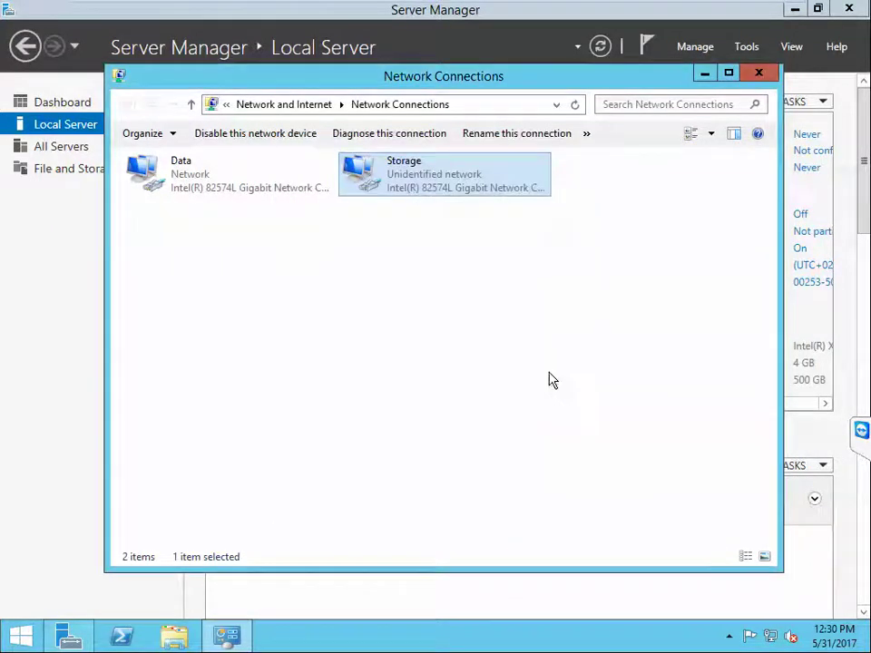
click(759, 76)
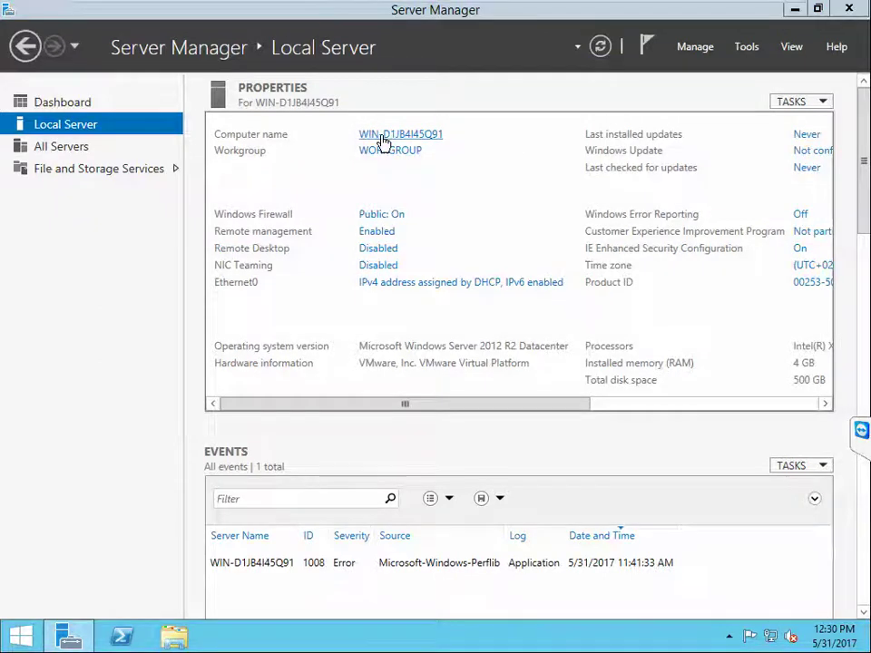
Step: Change the computer name to SCVMM and its membership to the onelabtrmns.com domain
click(383, 136)
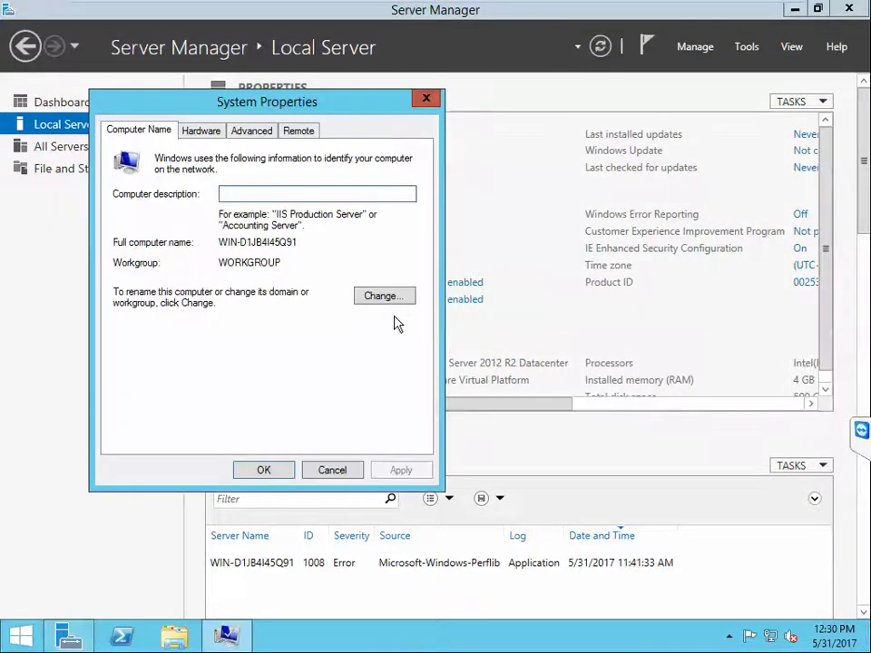
click(383, 297)
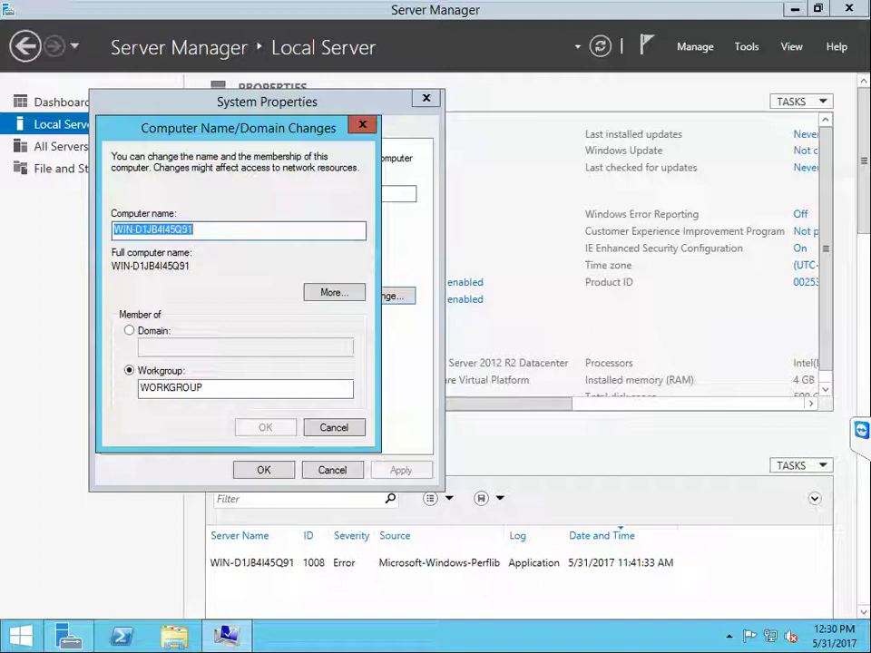
text(SCVMM)
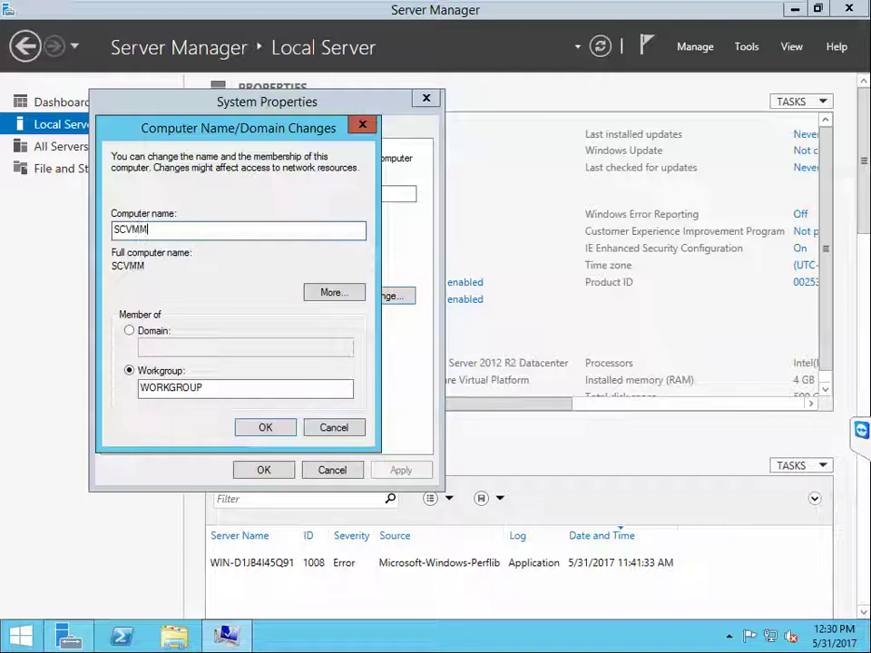
click(159, 331)
text(cn)
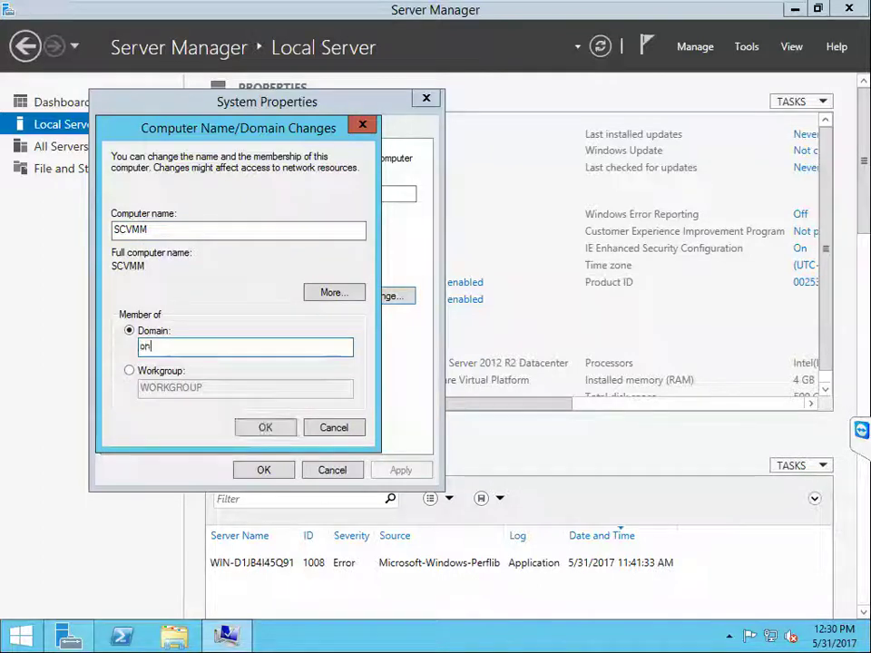
text(elabtr)
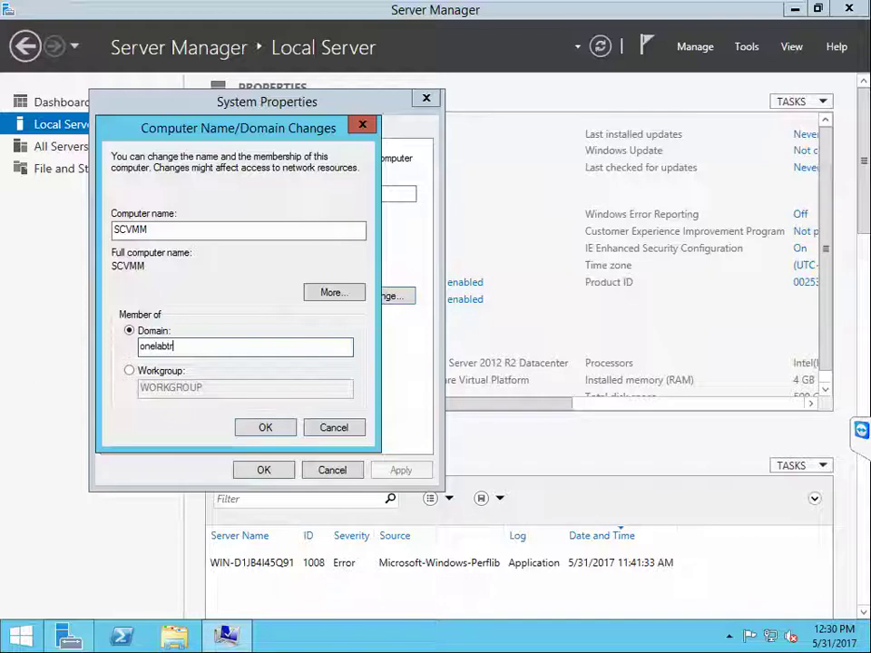
text(ains.c)
click(260, 428)
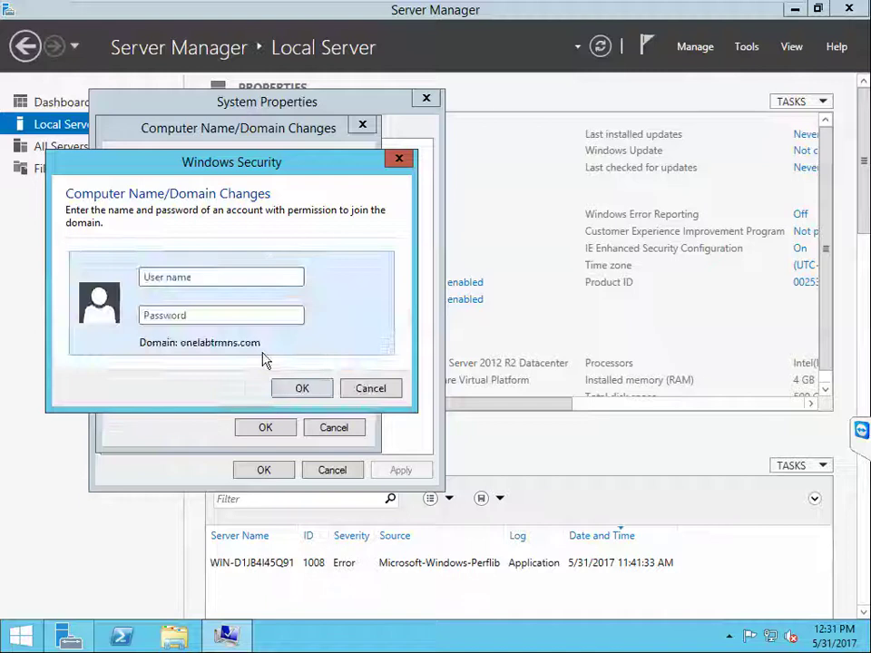
Step: Enter the domain administrator's credentials to complete the join and acknowledge the welcome message
text(onelab)
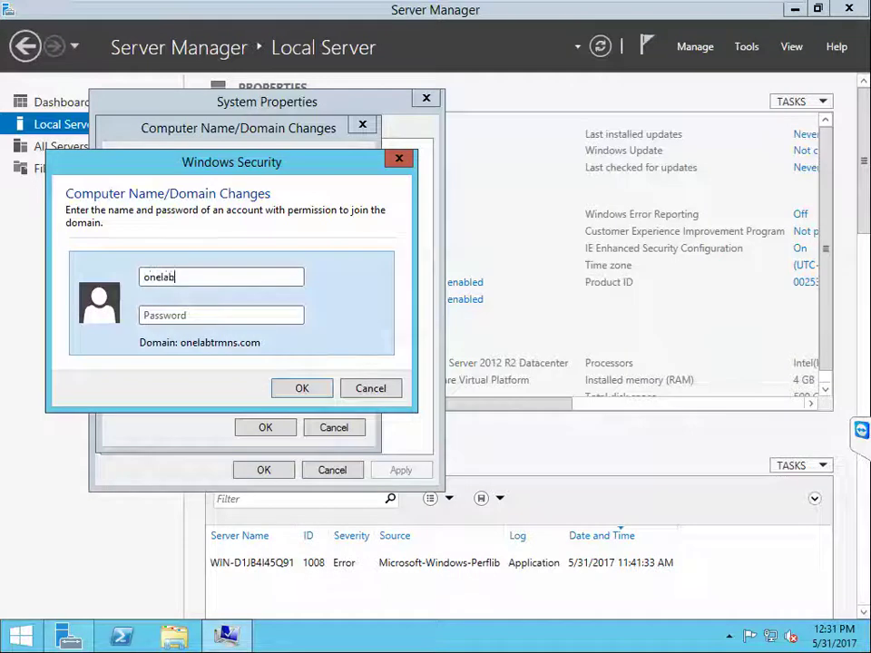
text(ad)
click(222, 315)
text(••)
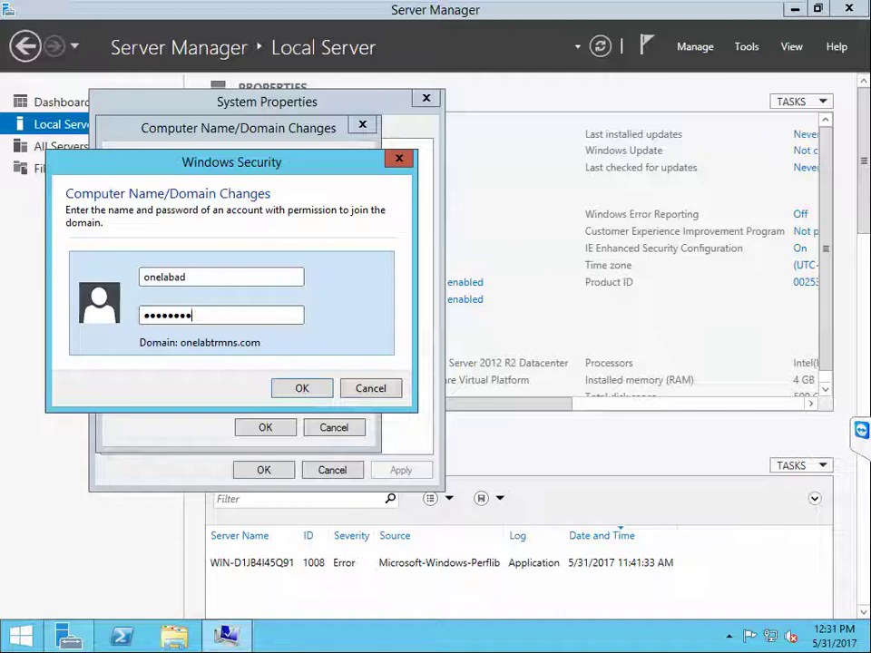
click(301, 389)
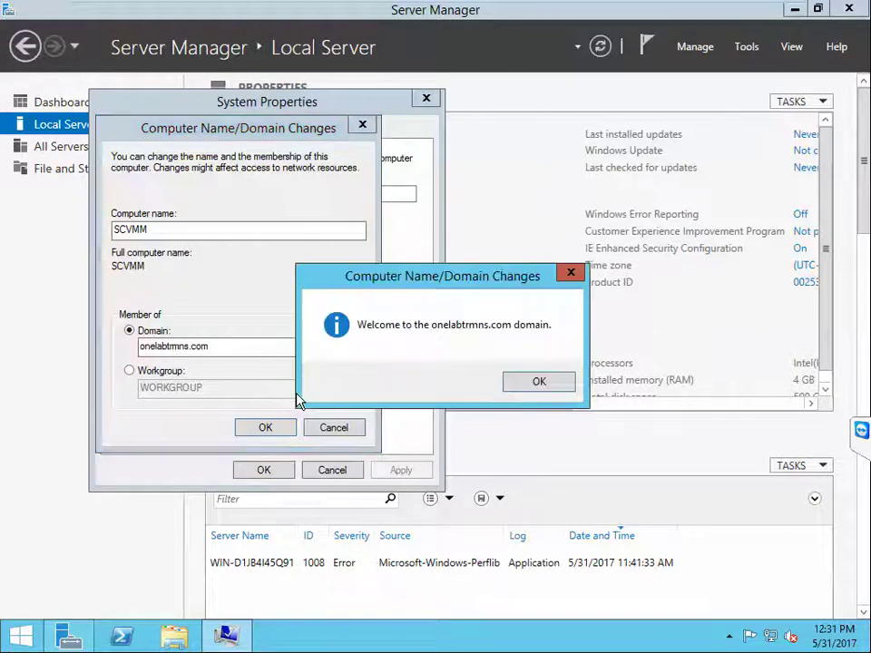
click(522, 388)
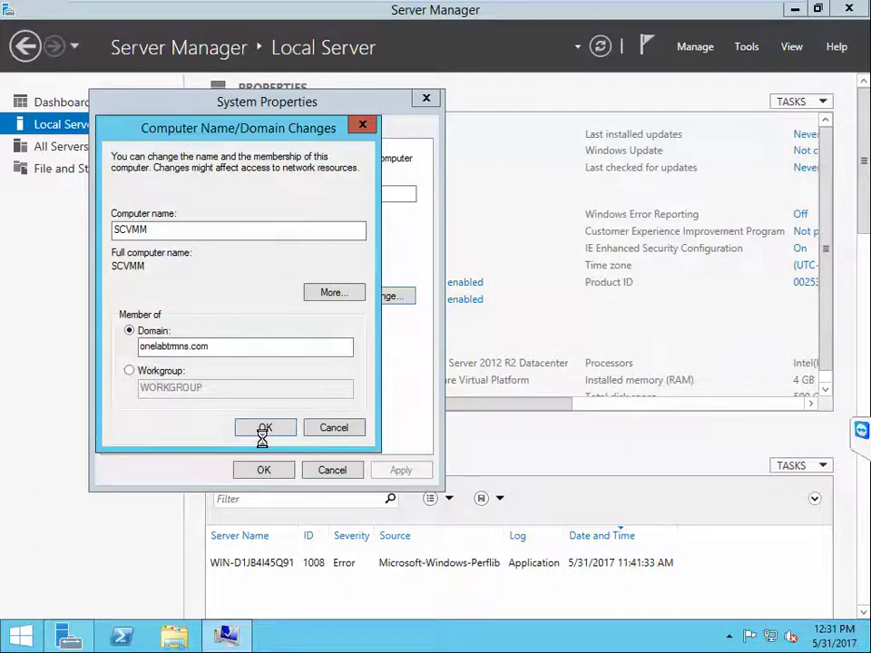
click(535, 345)
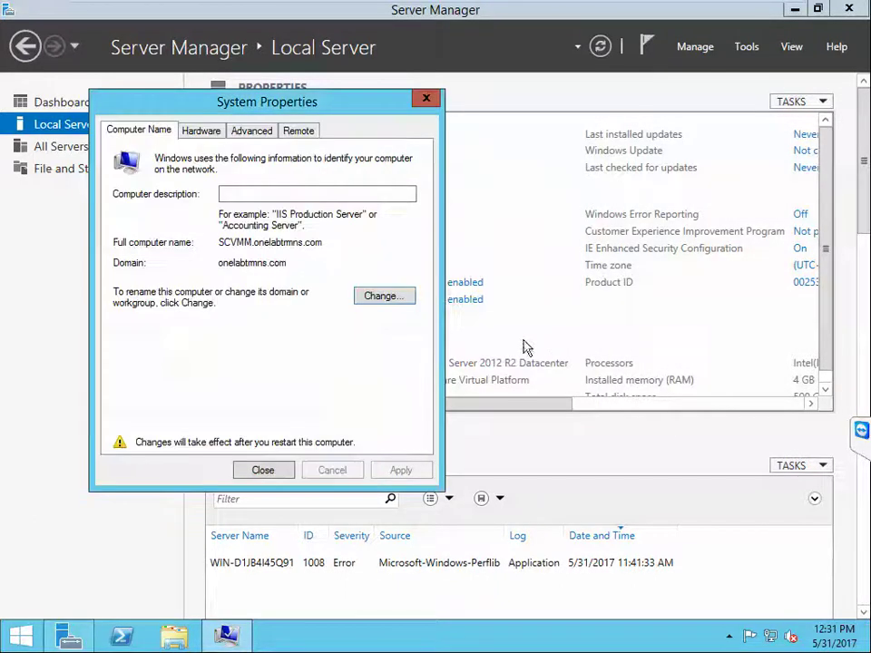
Step: Close System Properties and choose Restart Now to reboot the SCVMM server
click(263, 470)
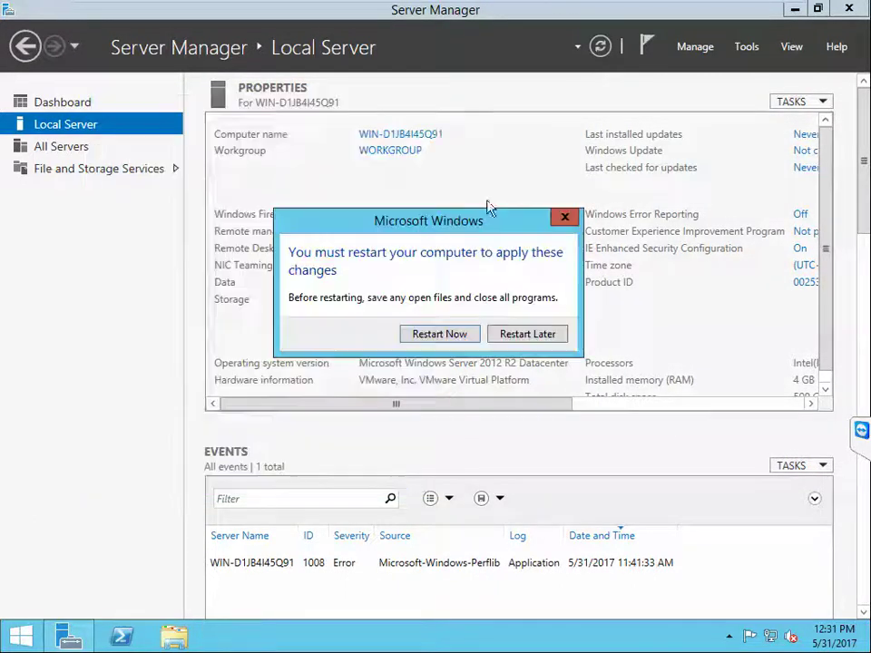
click(664, 12)
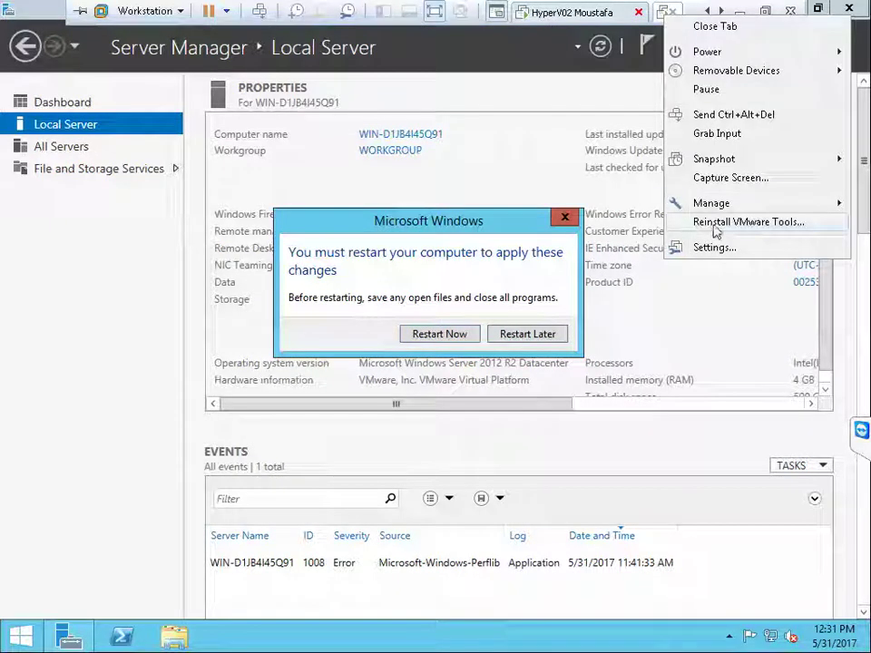
click(388, 227)
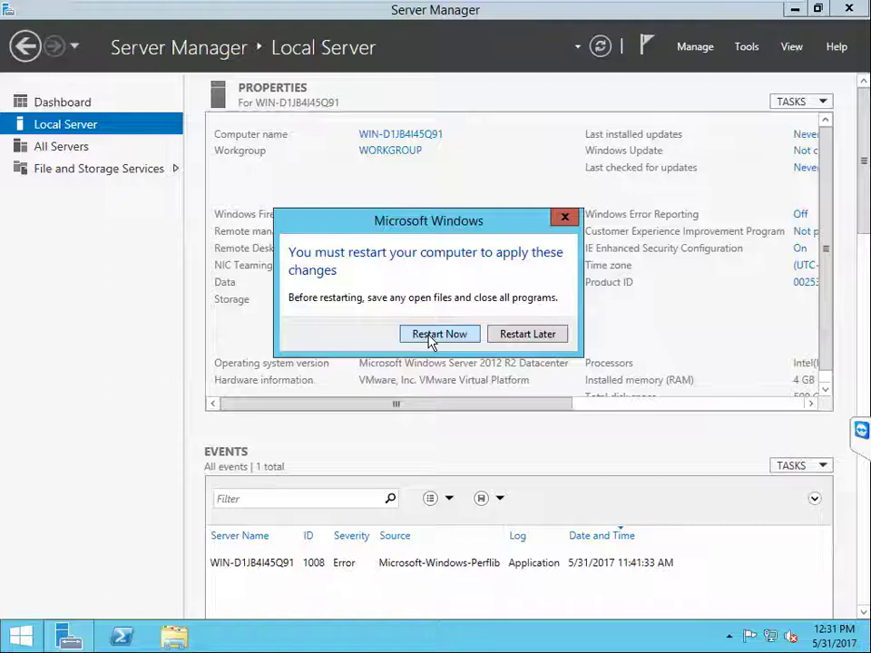
click(439, 334)
mouse_move(419, 6)
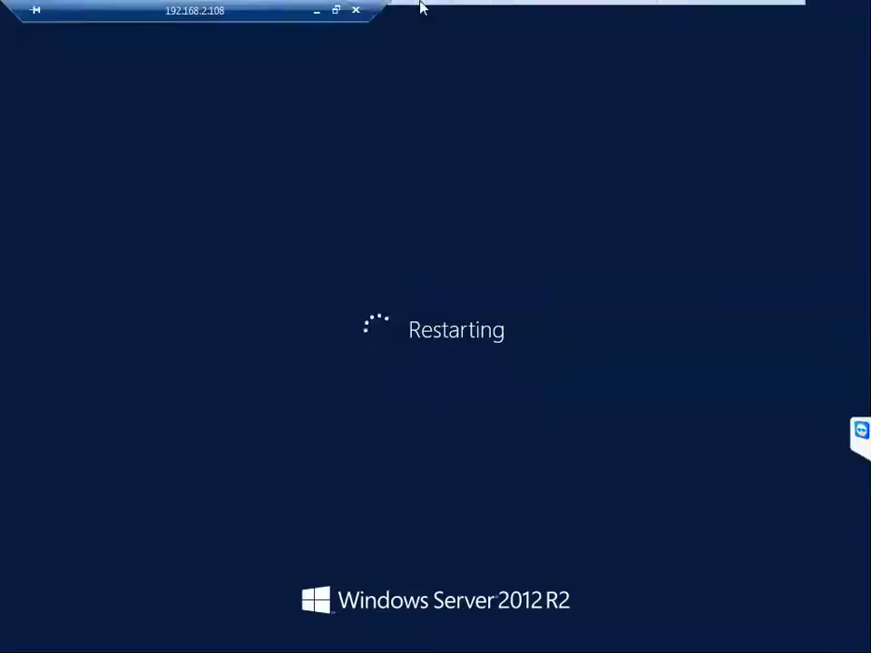
click(334, 11)
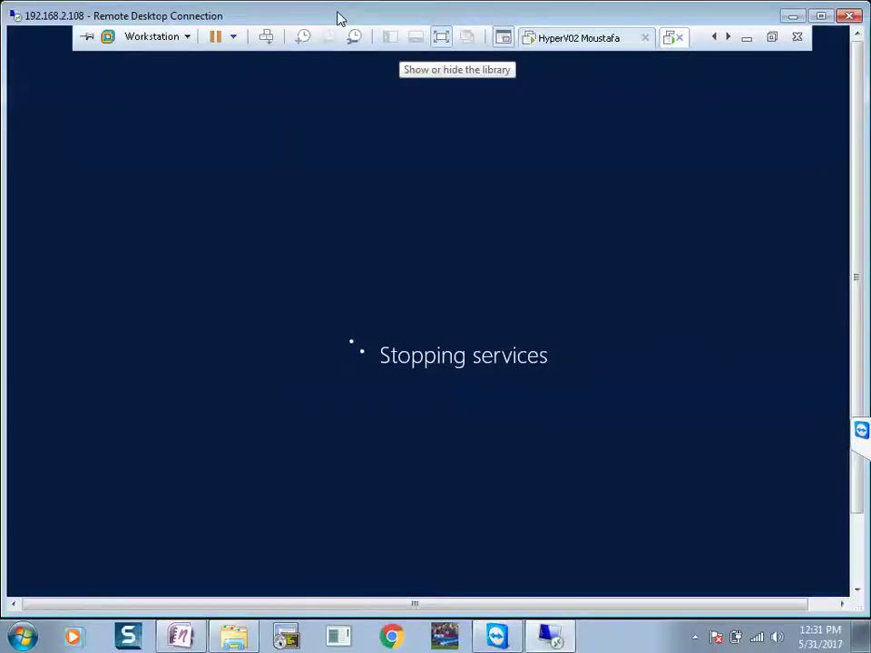
double_click(337, 16)
mouse_move(711, 13)
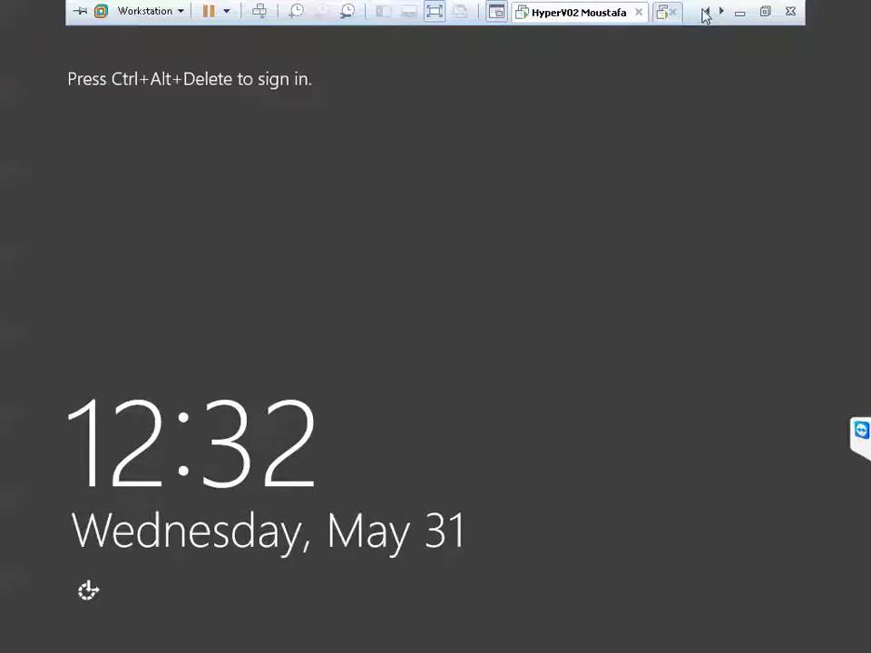
click(706, 12)
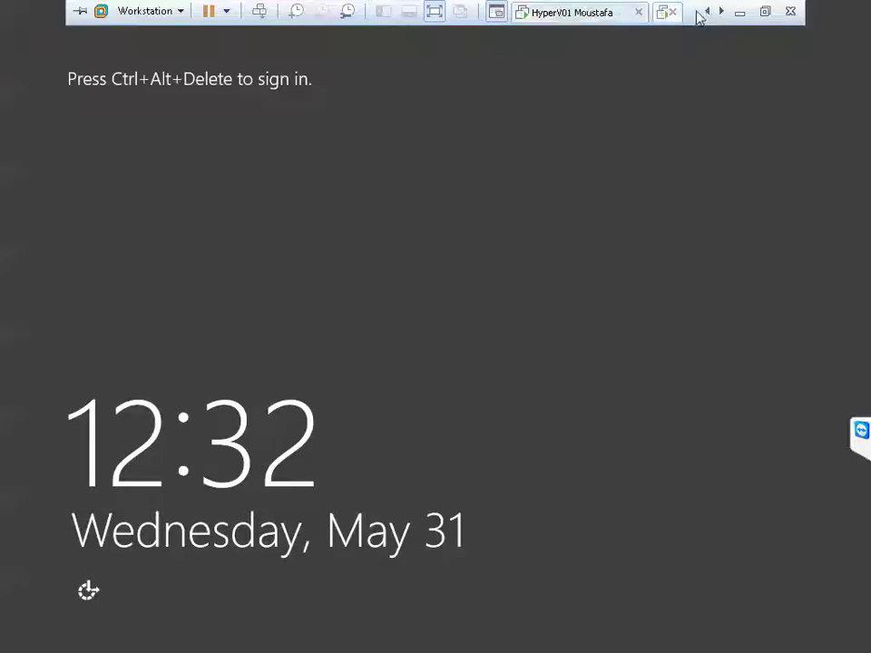
Step: Sign HyperV01 in as Other user with the domain account, then move to HyperV02
click(581, 14)
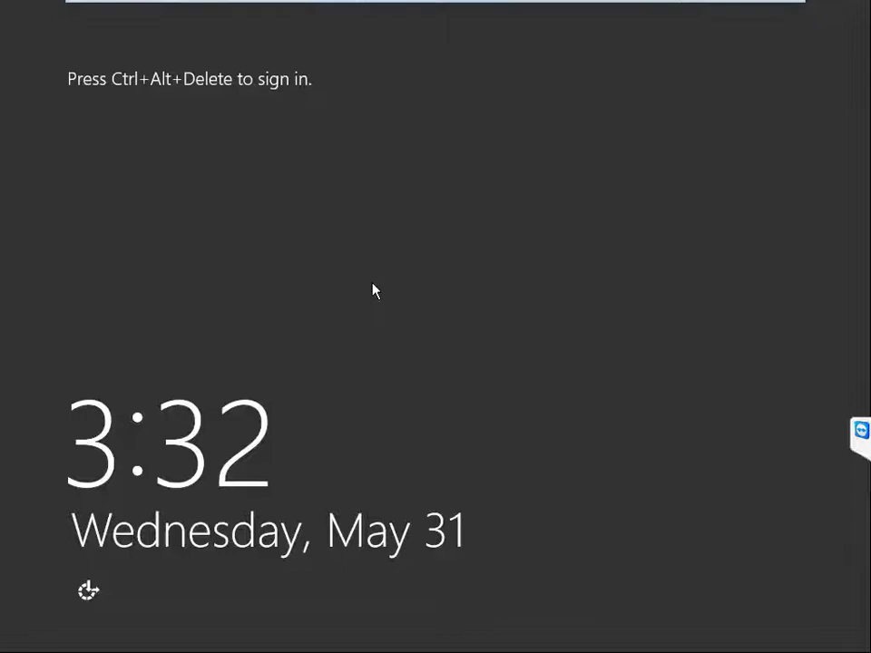
key(ctrl+alt+Delete)
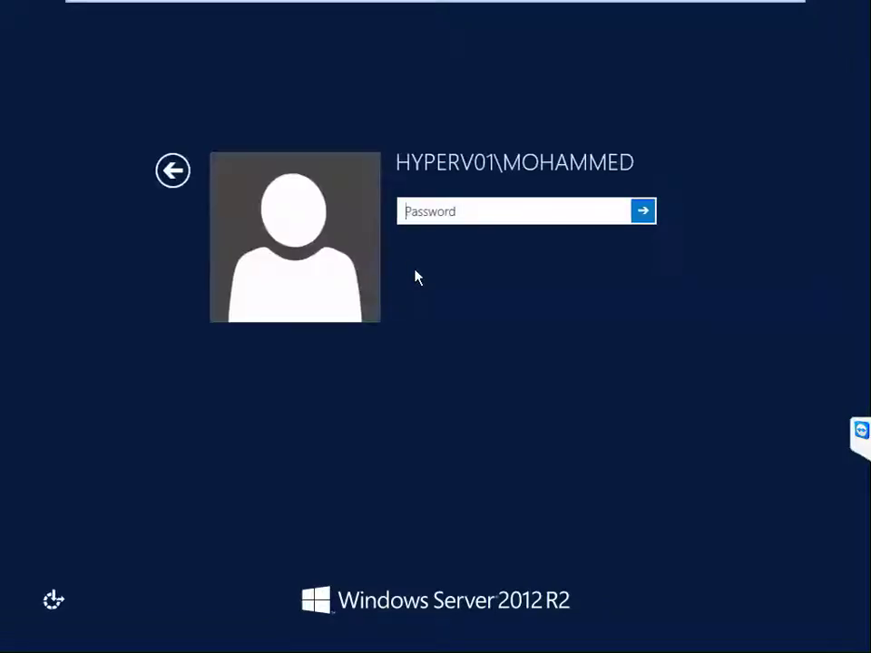
click(237, 179)
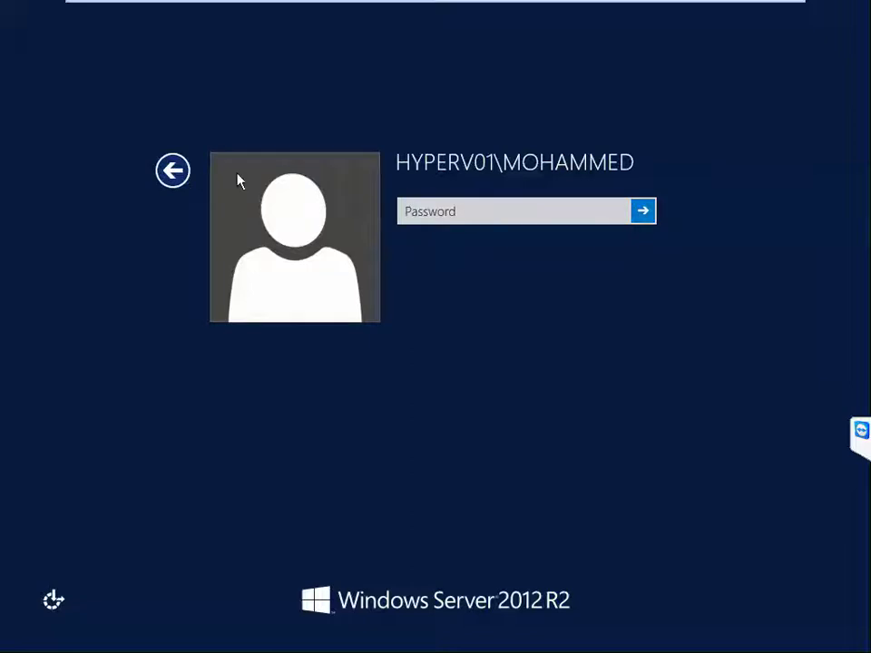
click(172, 171)
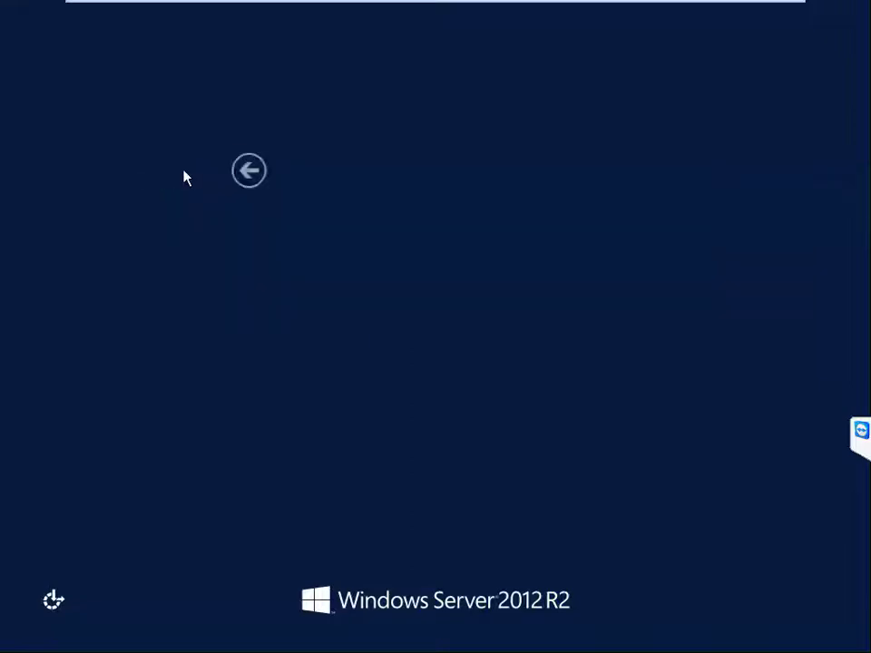
click(561, 229)
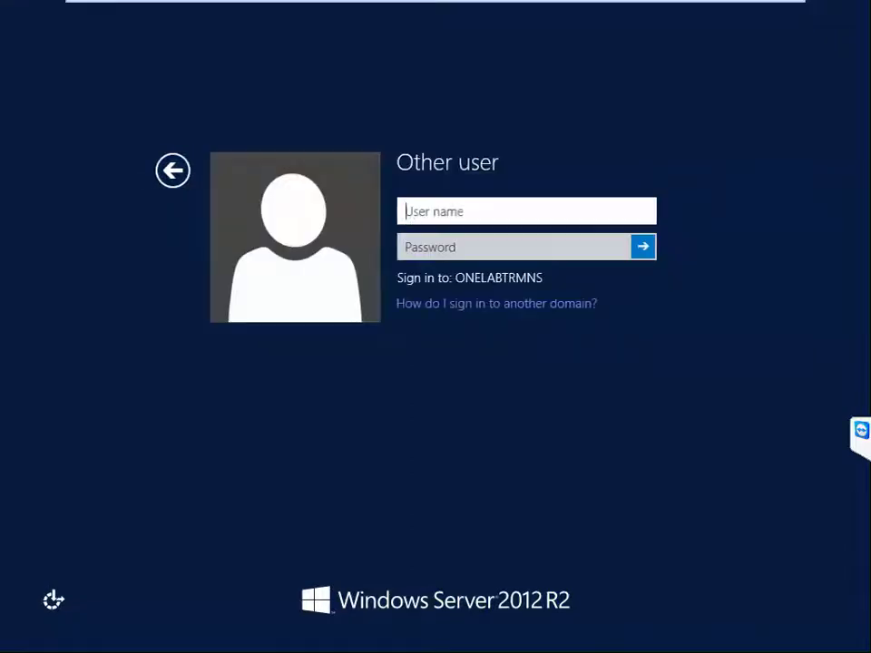
text(onelabad)
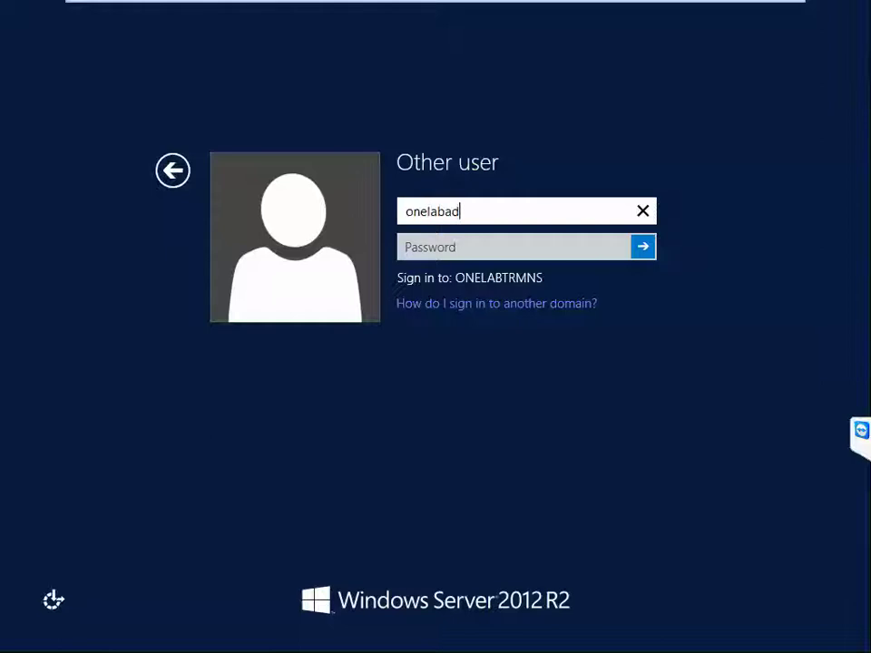
key(Tab)
text(****)
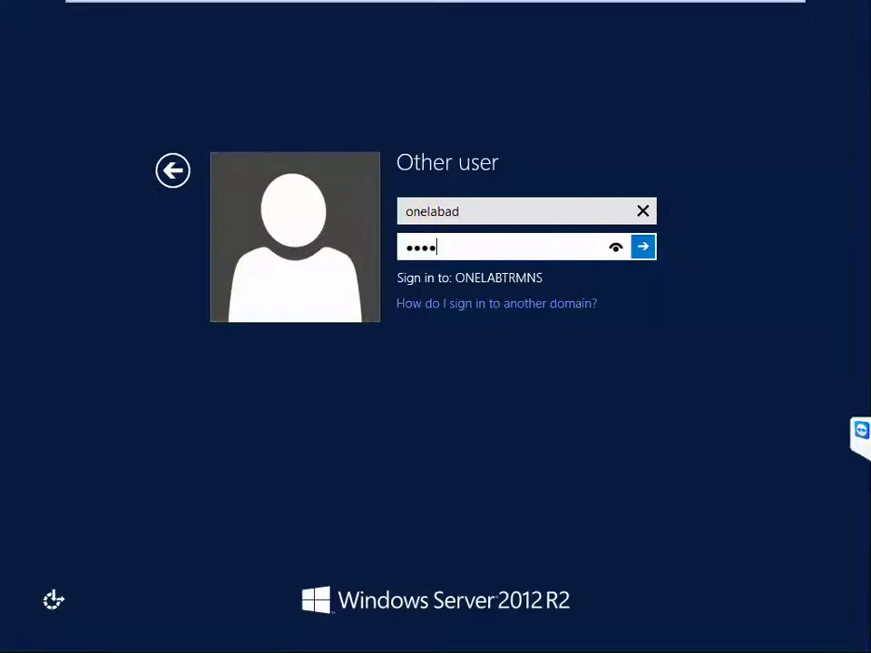
key(Return)
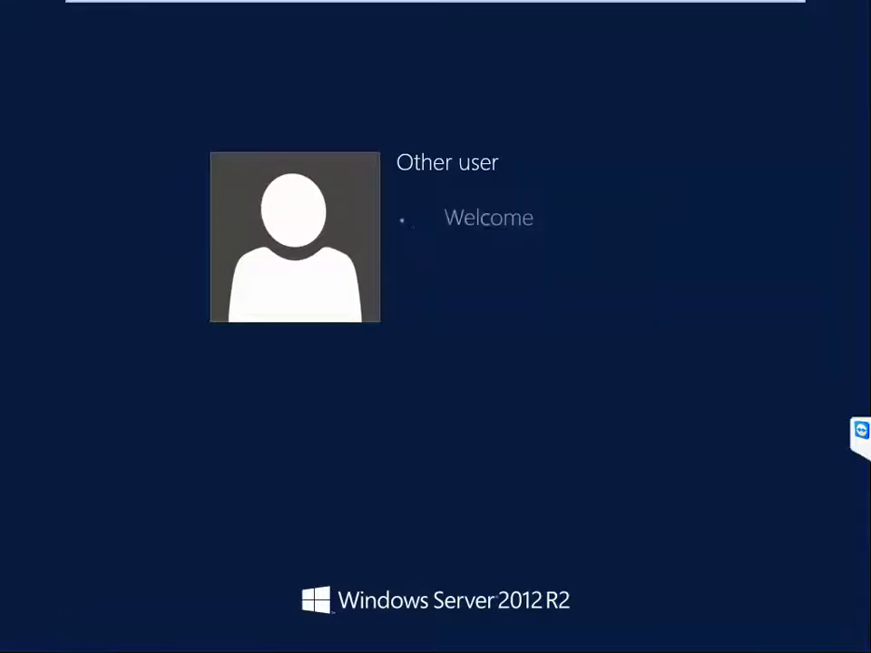
mouse_move(573, 8)
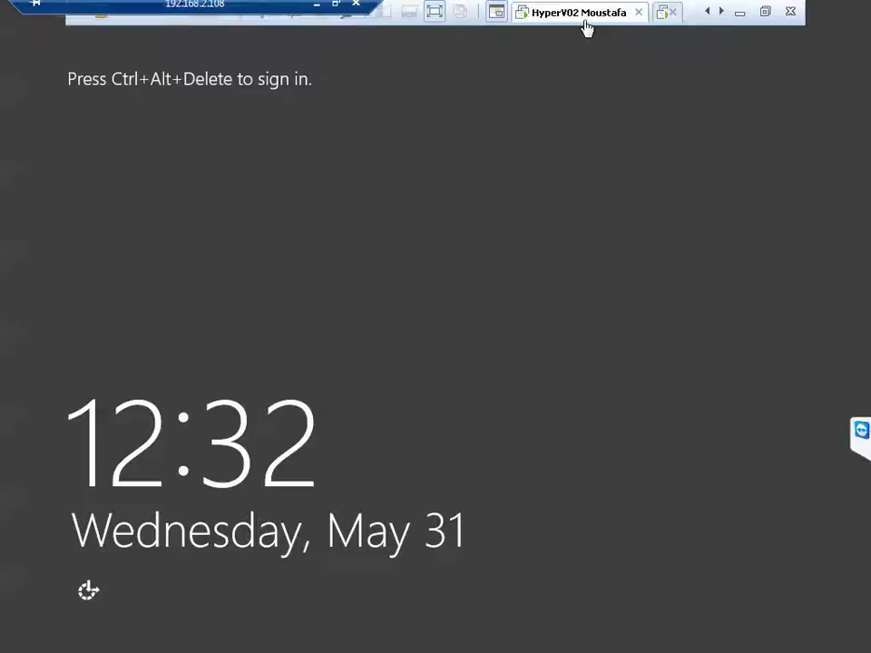
click(556, 224)
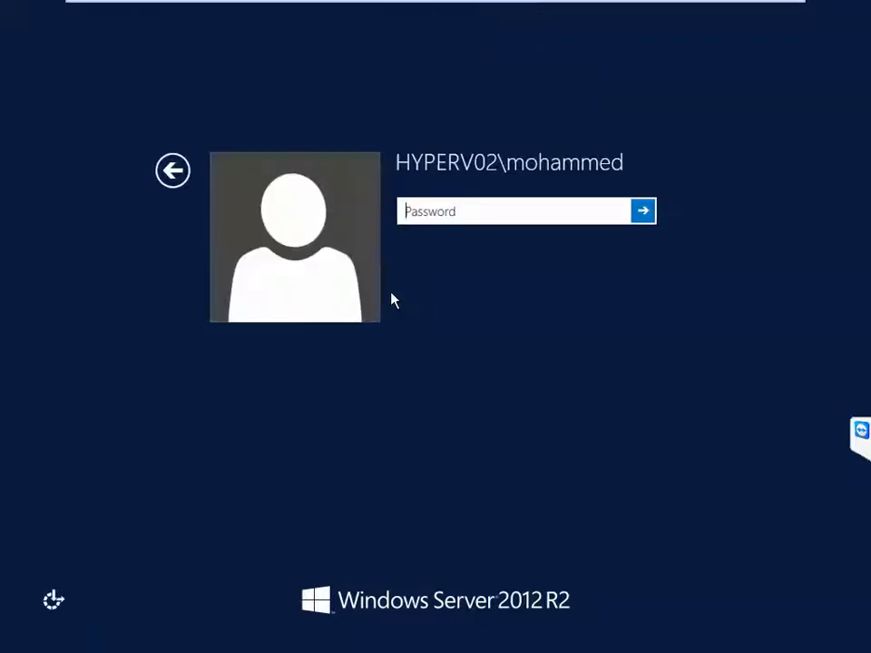
Step: Sign HyperV02 in as Other user with the domain administrator credentials
click(179, 178)
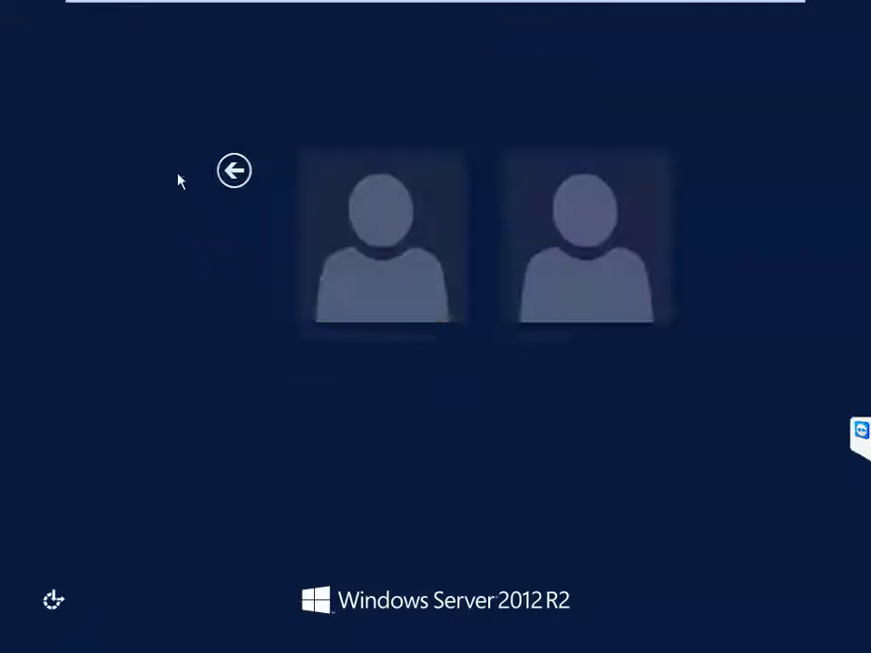
click(542, 246)
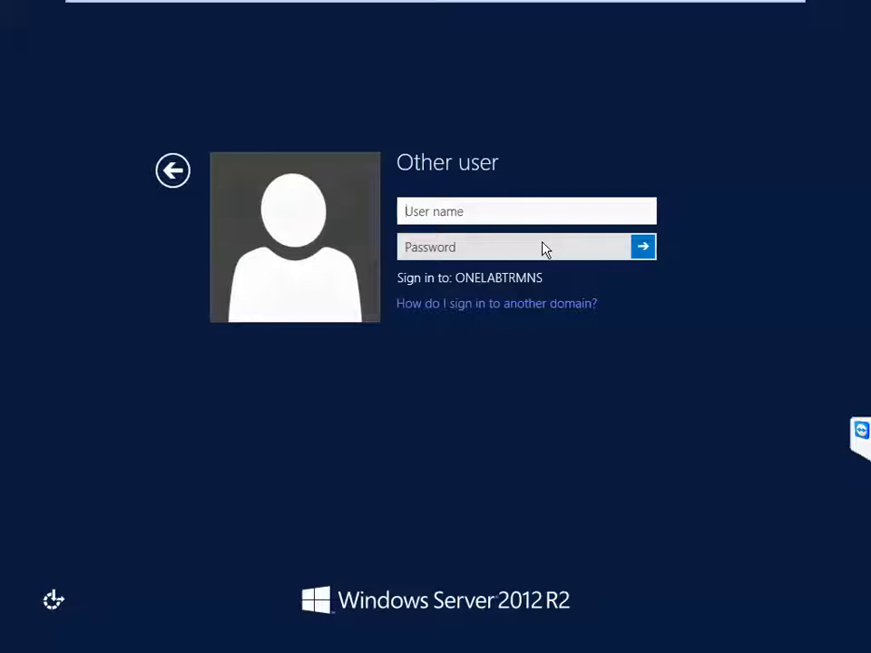
text(onelabad)
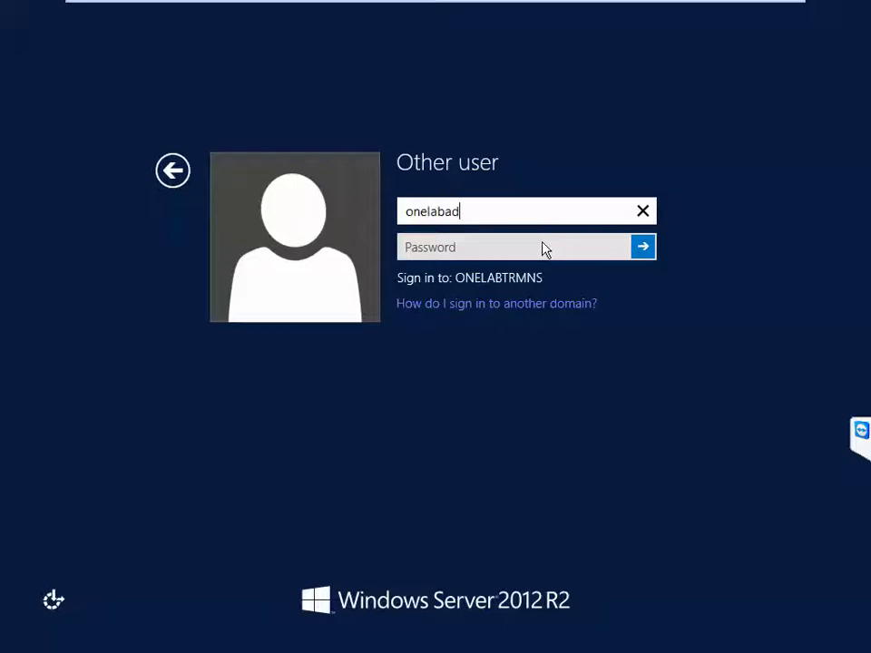
key(Tab)
text(•)
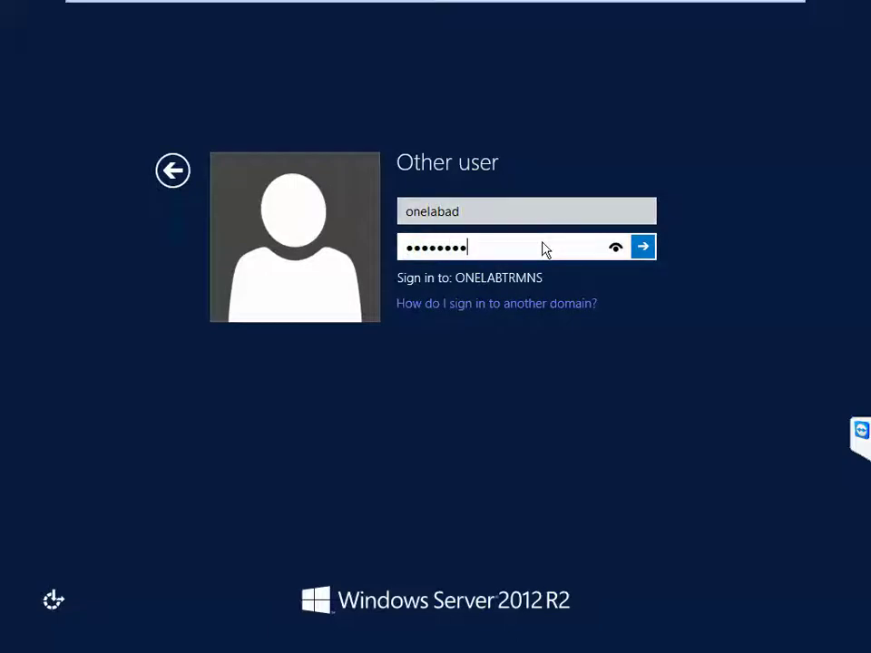
click(642, 247)
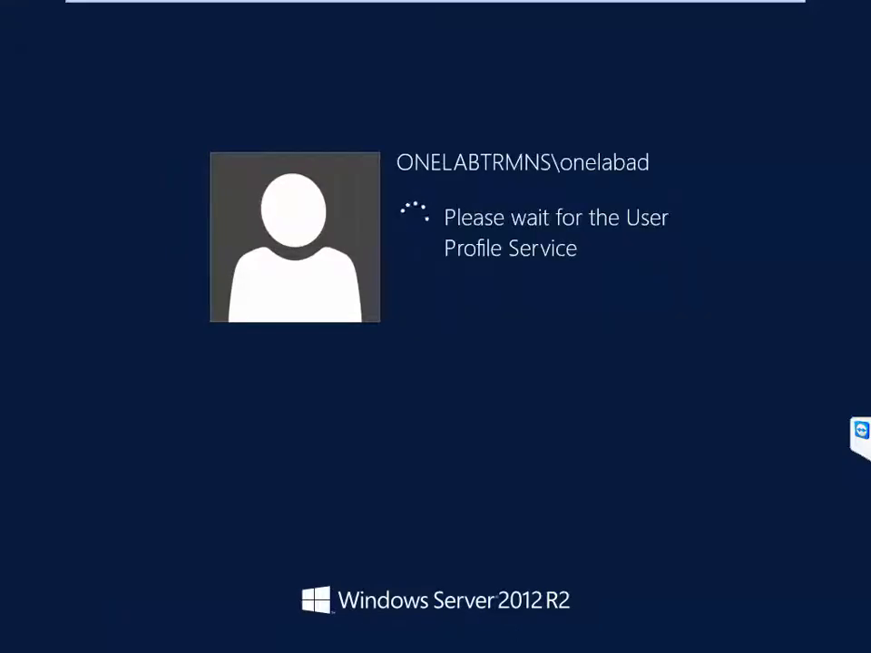
Step: Cycle through the VM tabs to reach the SCVMM machine's lock screen
mouse_move(532, 7)
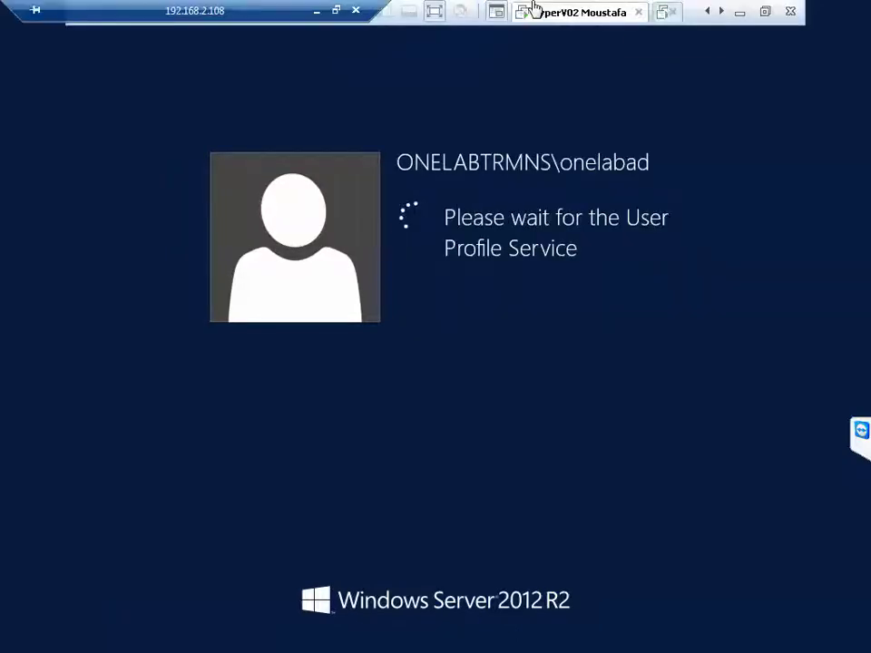
click(707, 11)
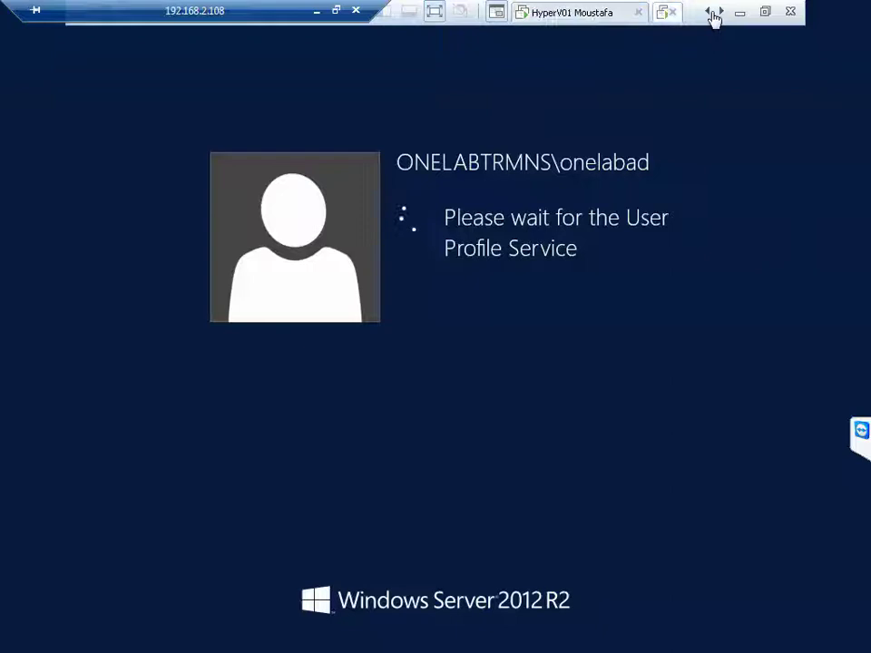
click(587, 14)
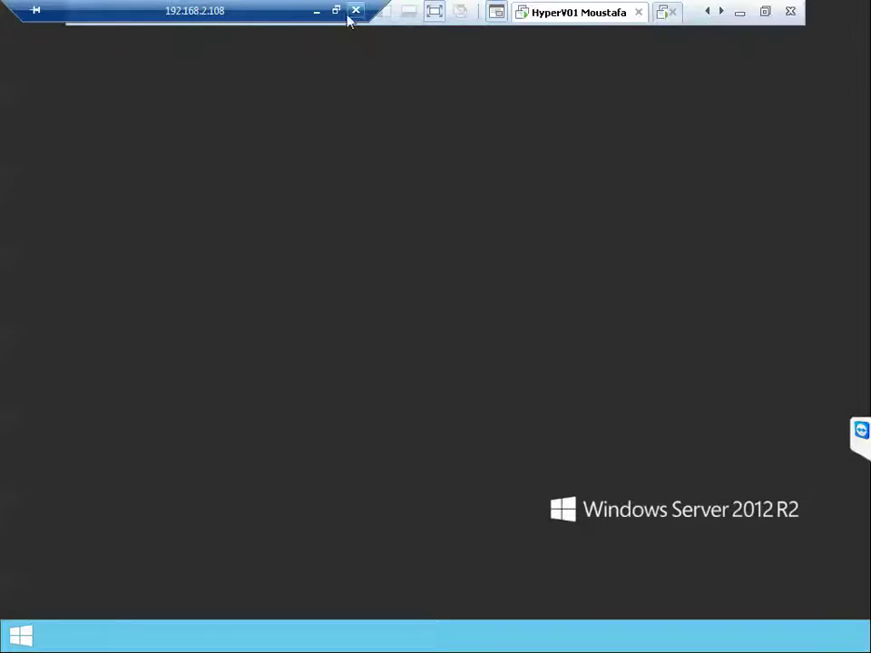
click(718, 13)
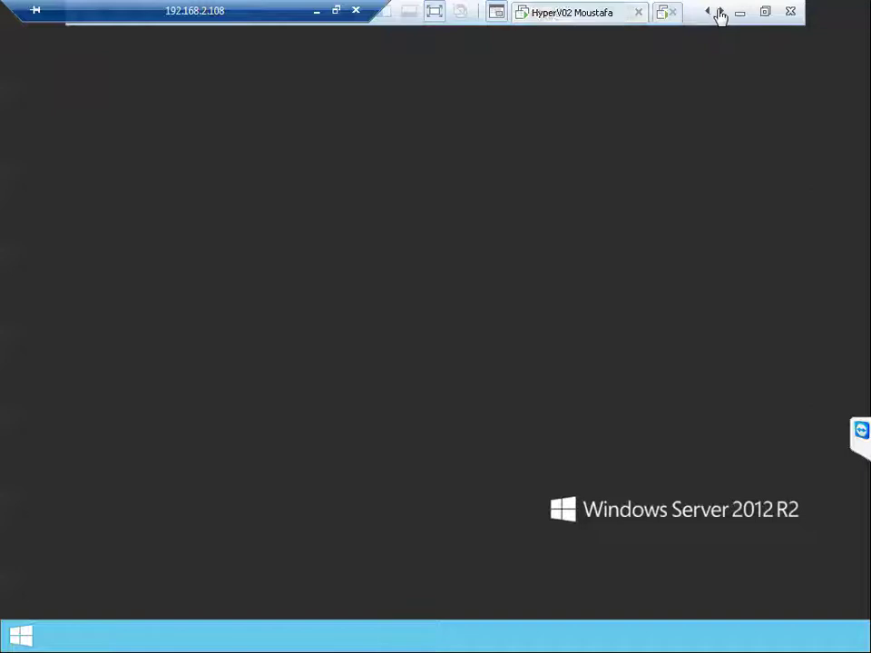
click(717, 13)
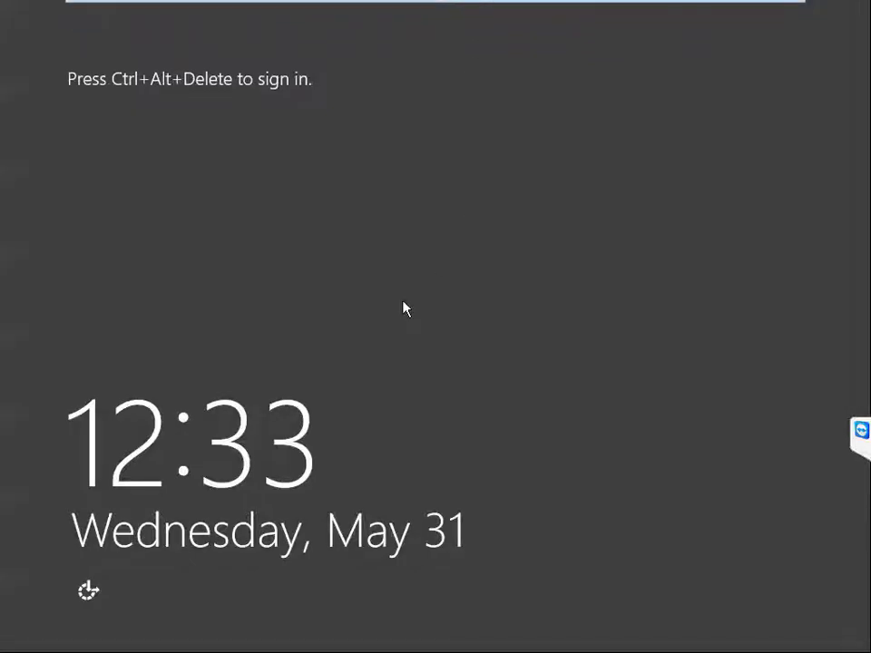
Step: Sign SCVMM in as Other user with the domain administrator credentials, keeping the session full screen
key(ctrl+alt+Delete)
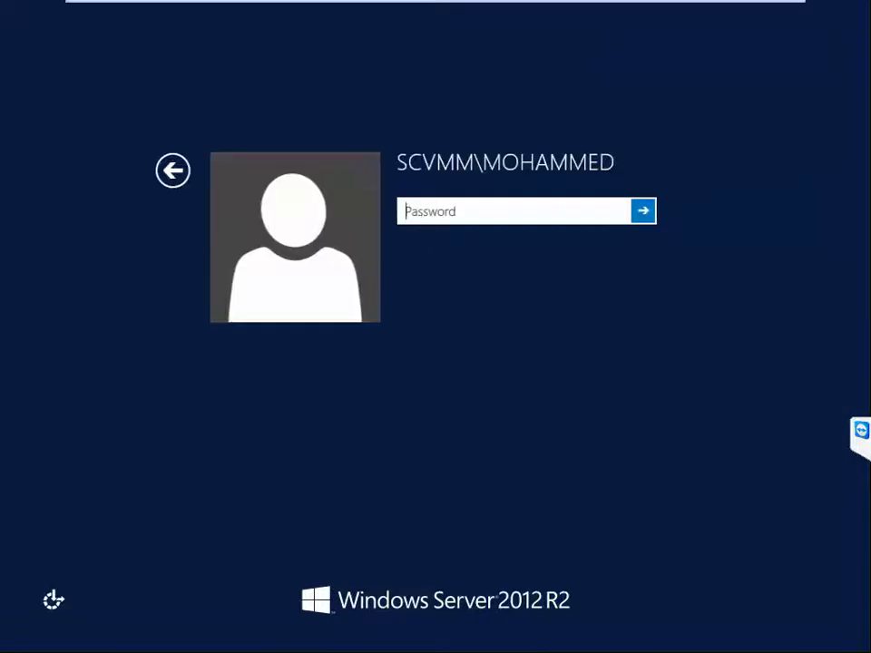
click(173, 172)
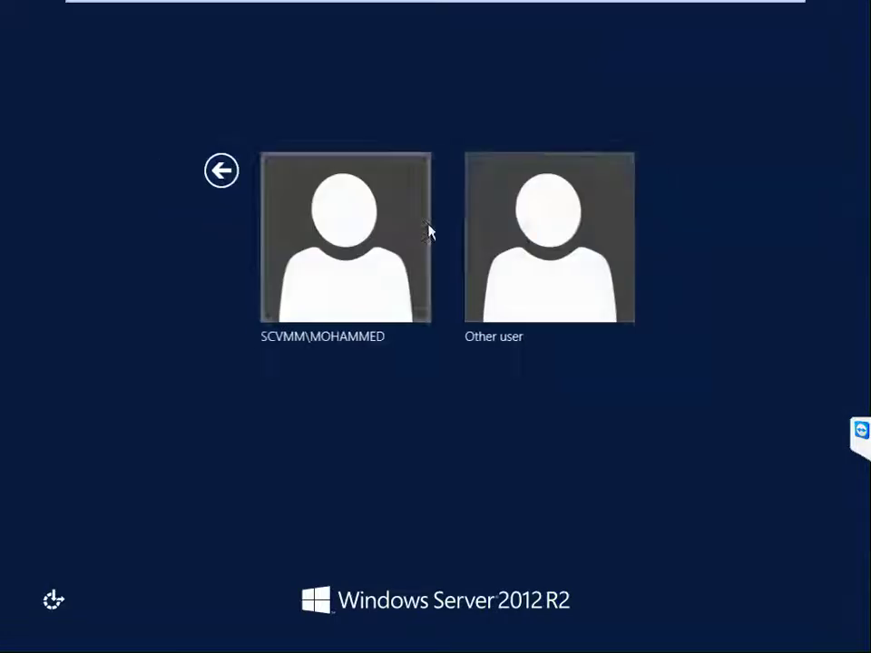
click(521, 249)
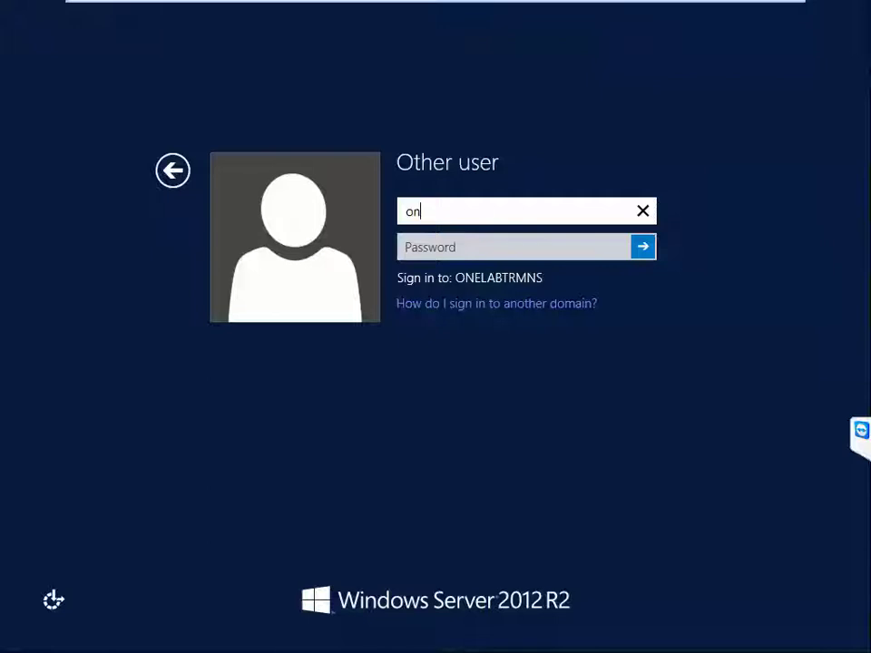
key(Tab)
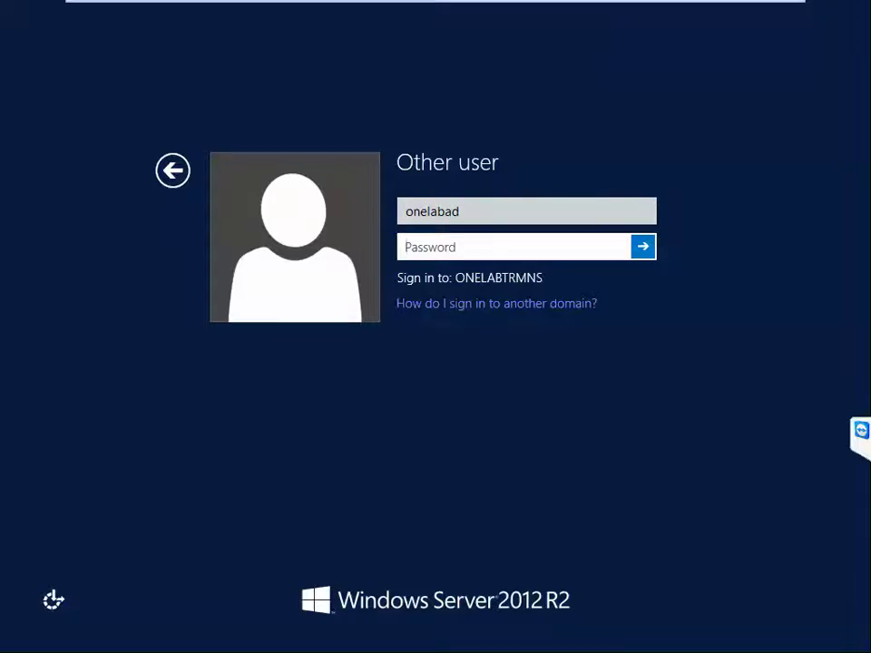
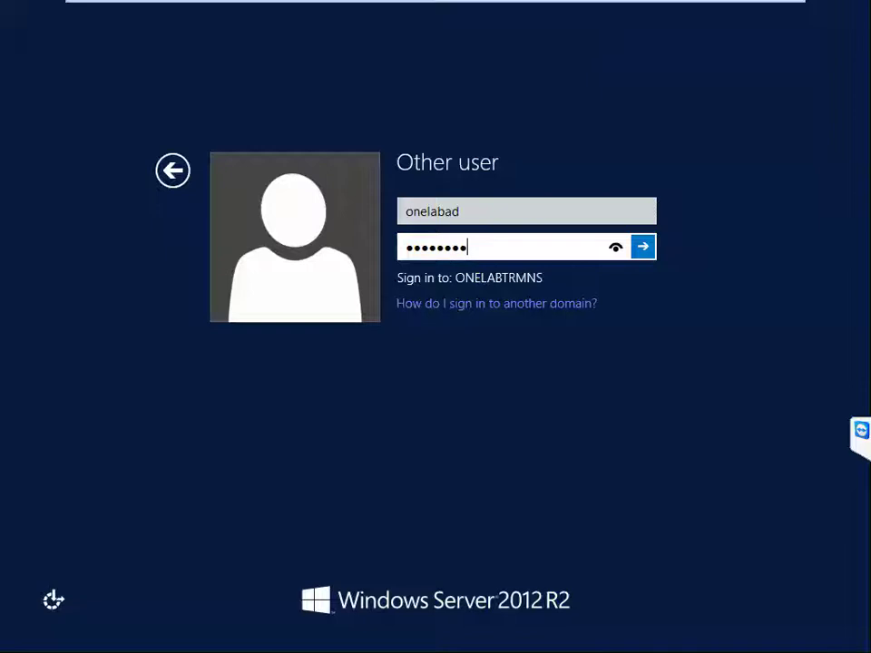
key(Return)
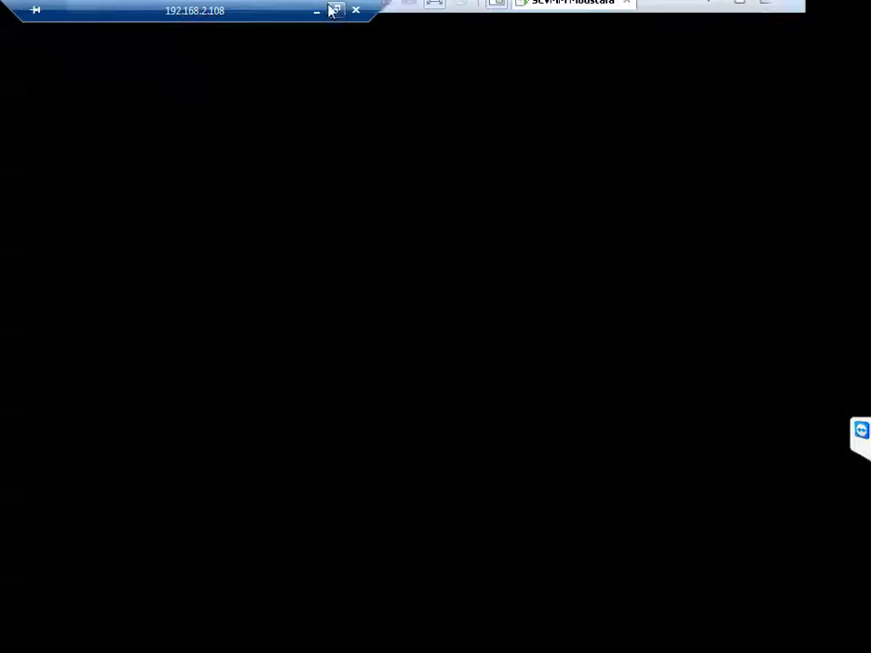
click(335, 9)
double_click(335, 18)
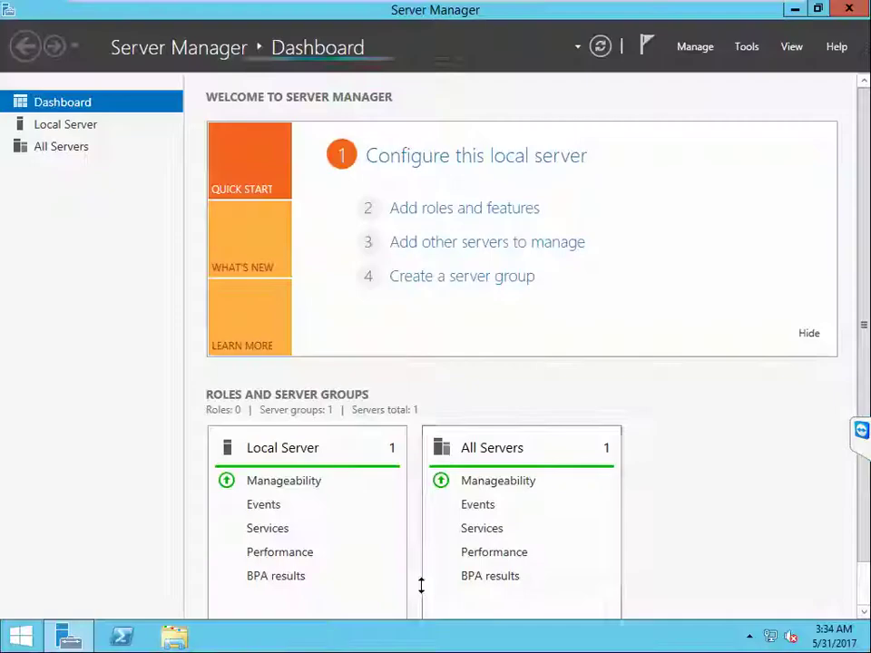
Step: Turn off Windows Firewall for domain, private and public networks on the VM and confirm
right_click(766, 638)
key(Escape)
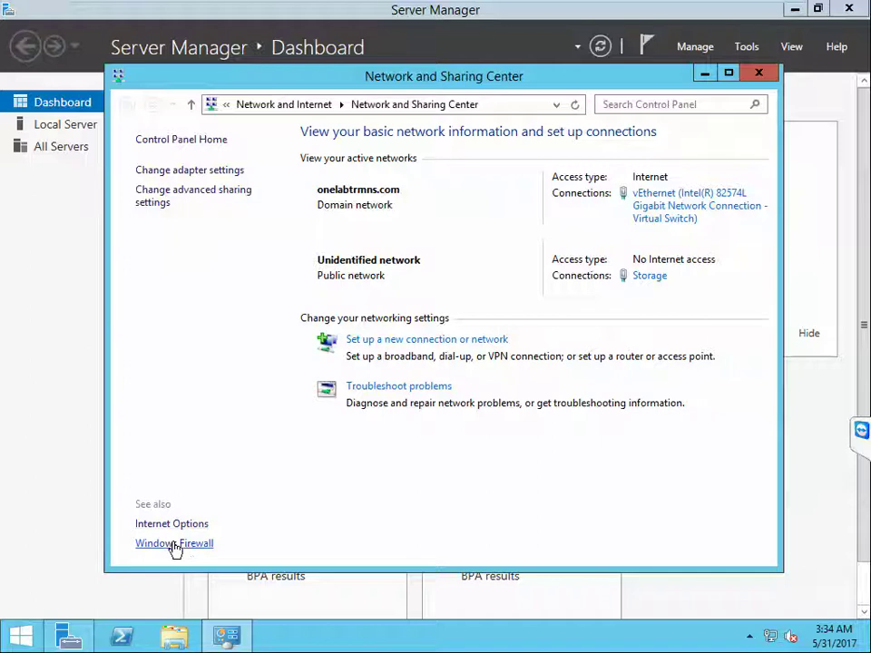
click(174, 543)
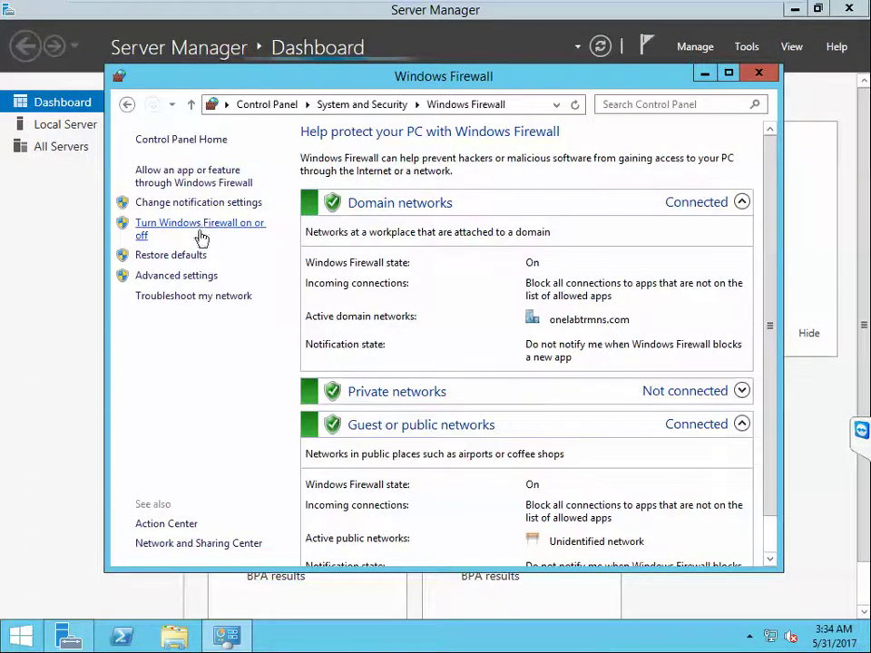
click(201, 232)
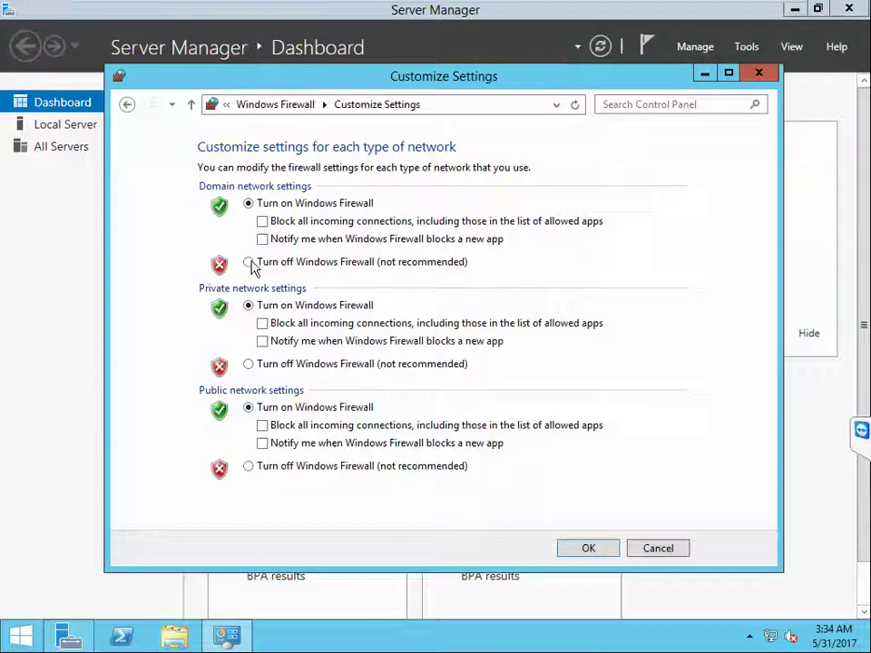
click(249, 263)
click(249, 363)
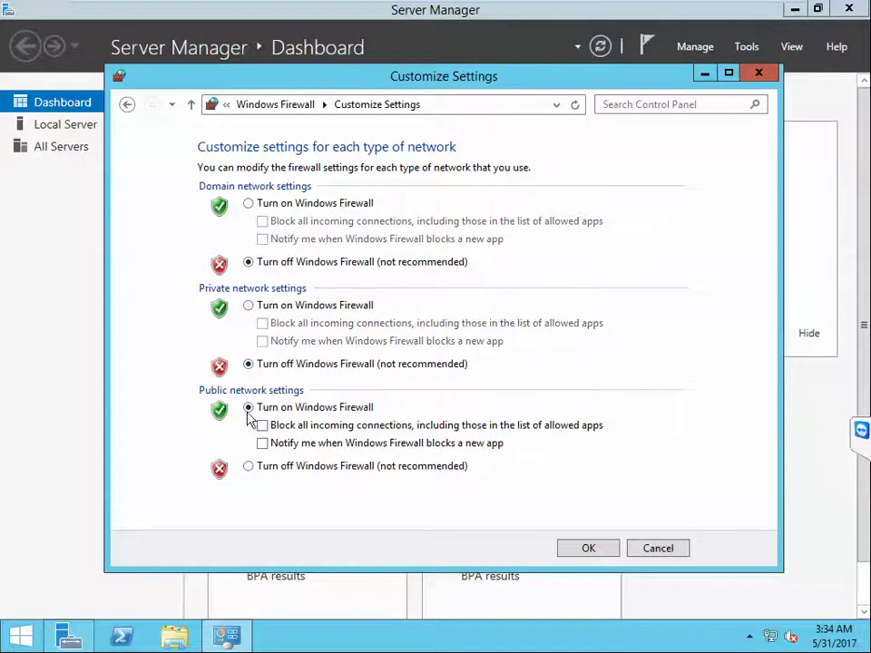
click(249, 467)
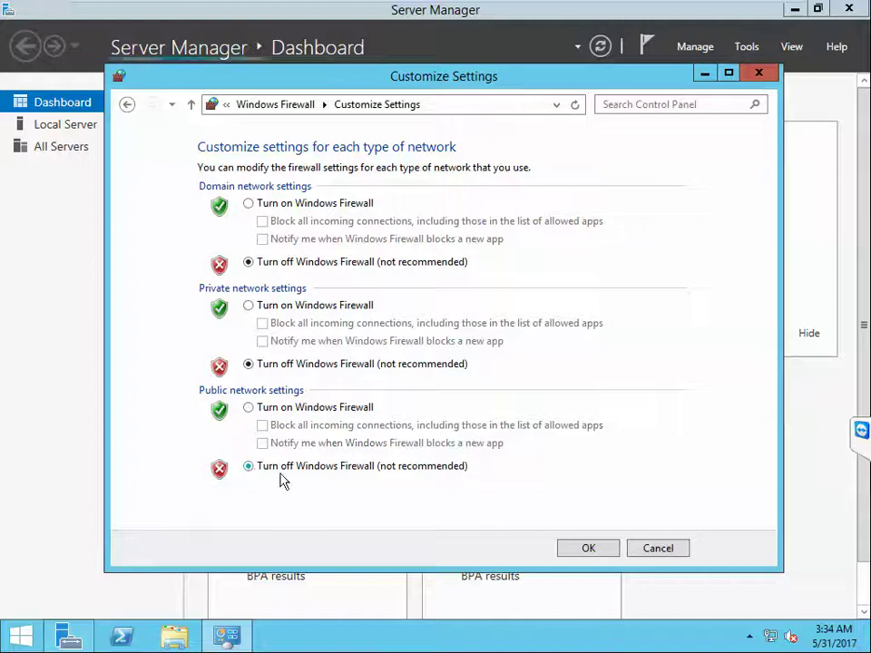
click(600, 555)
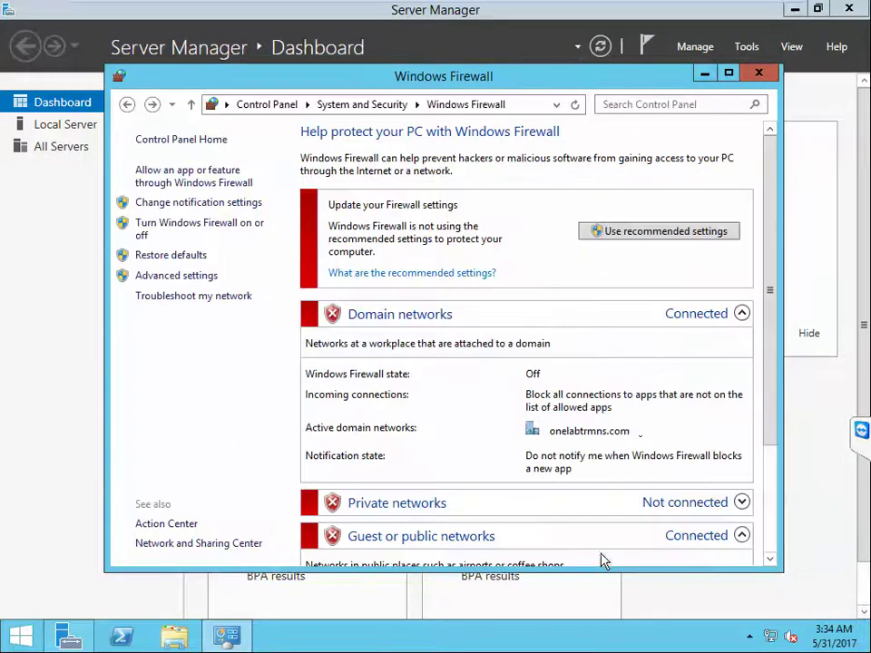
Step: Close the Windows Firewall window and switch to the Hyper-V host's console
click(767, 79)
mouse_move(694, 6)
click(667, 12)
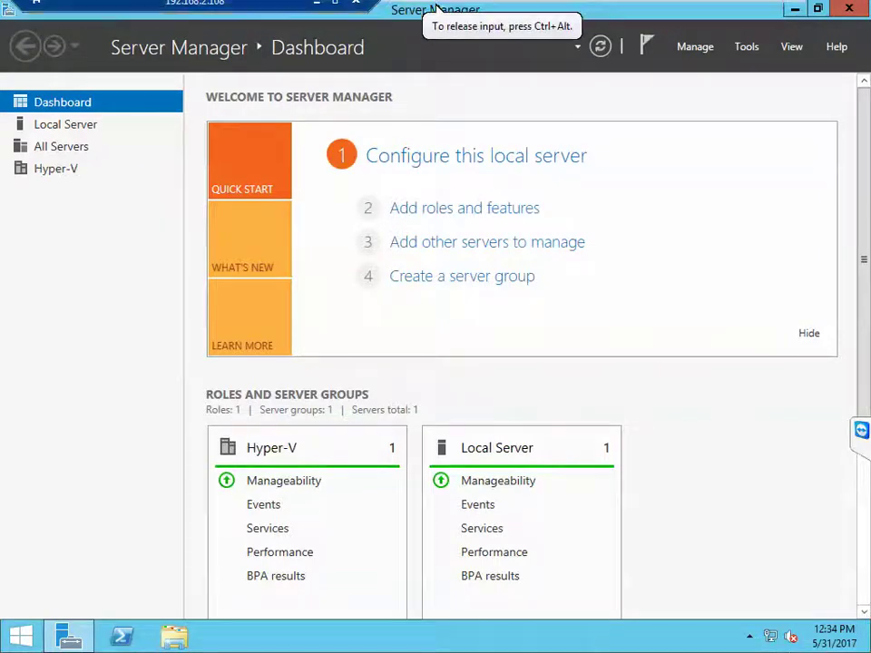
Step: Turn off Windows Firewall for domain, private and public networks on HyperV01
right_click(771, 641)
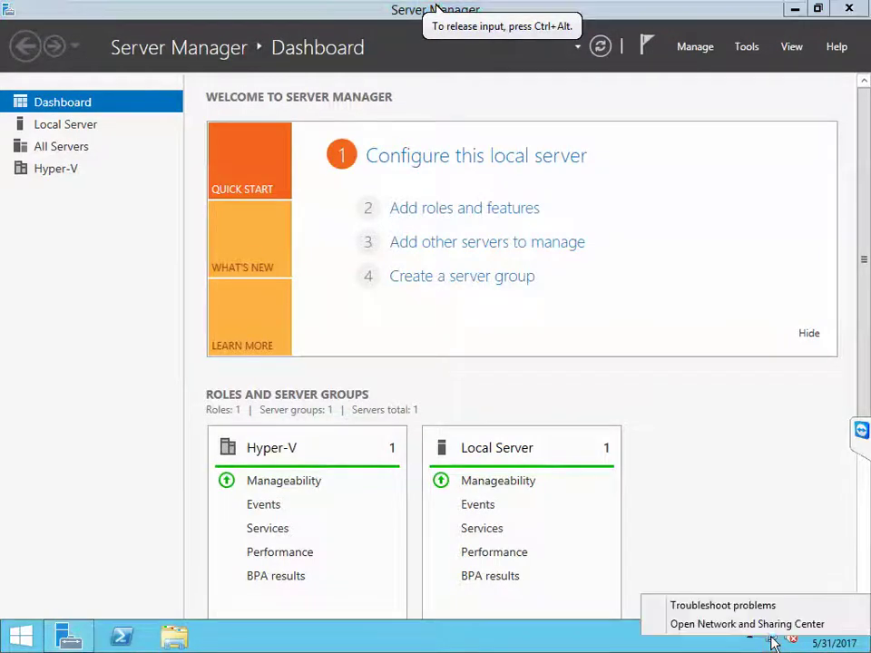
key(Escape)
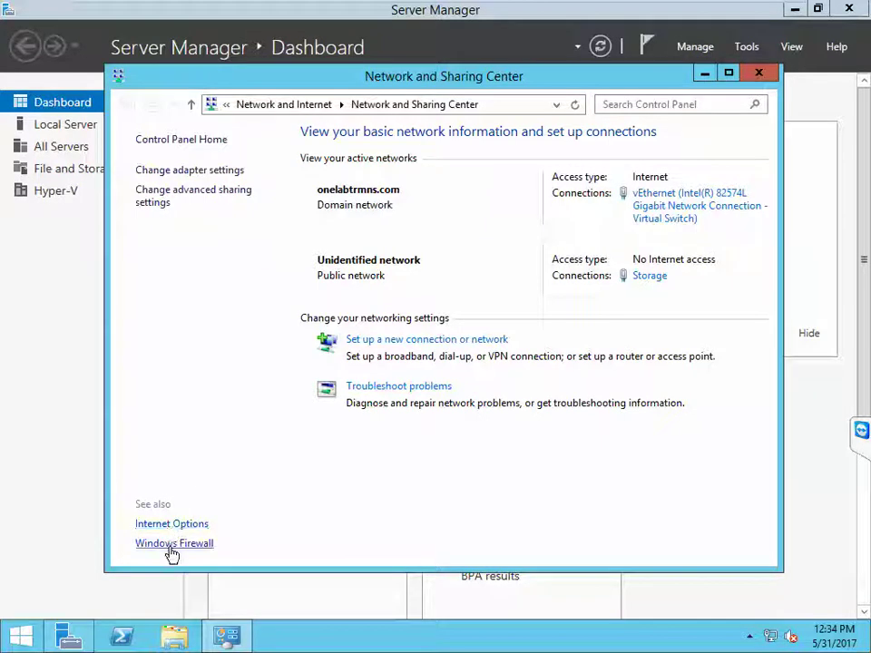
click(170, 547)
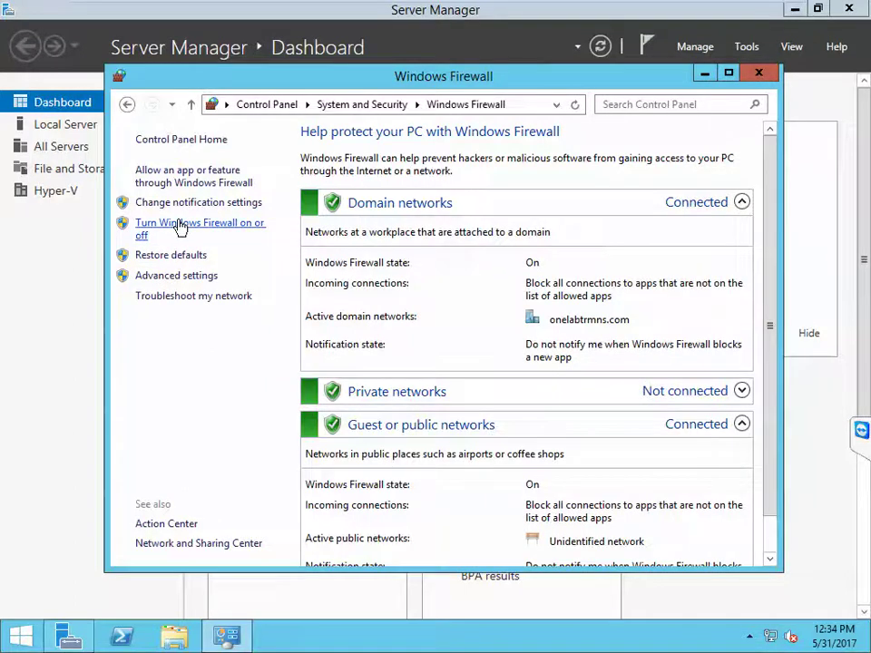
click(180, 226)
click(249, 262)
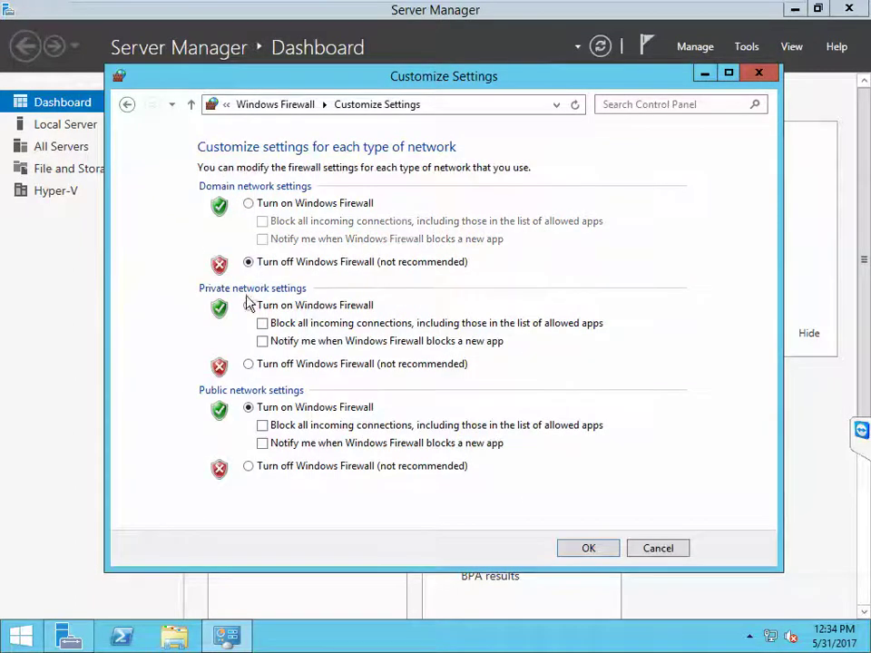
click(249, 364)
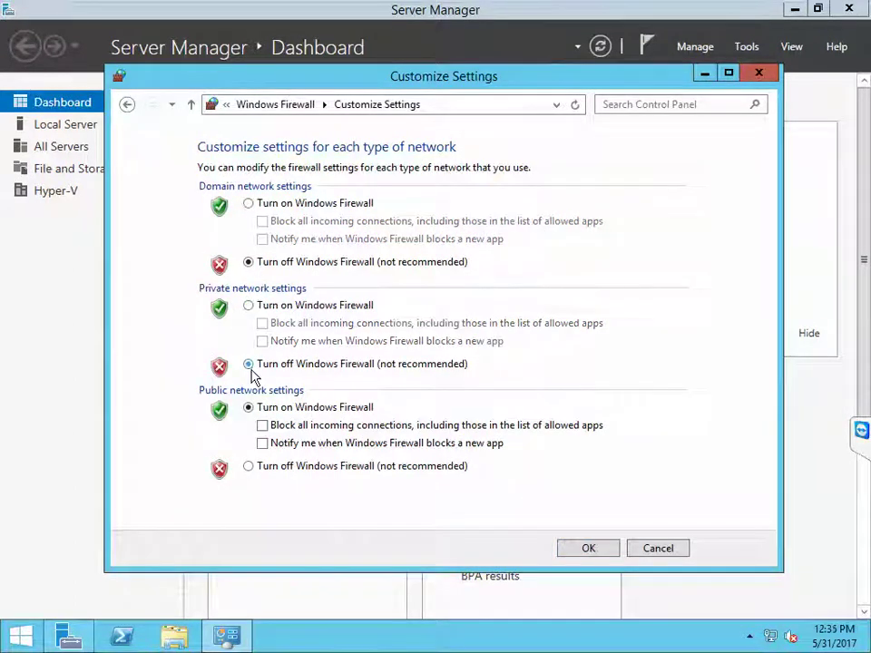
click(250, 466)
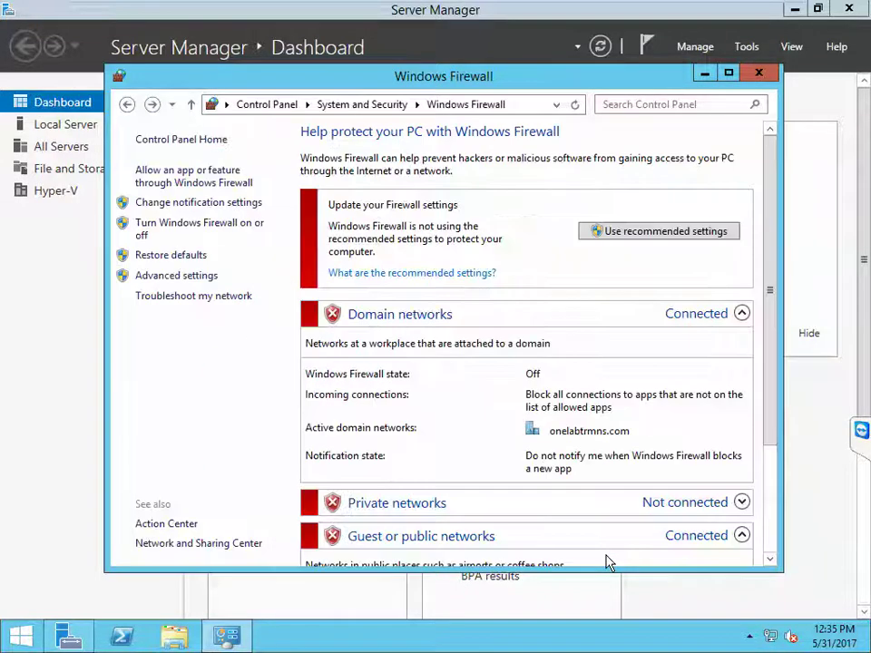
Step: Close the firewall window and switch to the SCVMM virtual machine
click(762, 73)
mouse_move(680, 6)
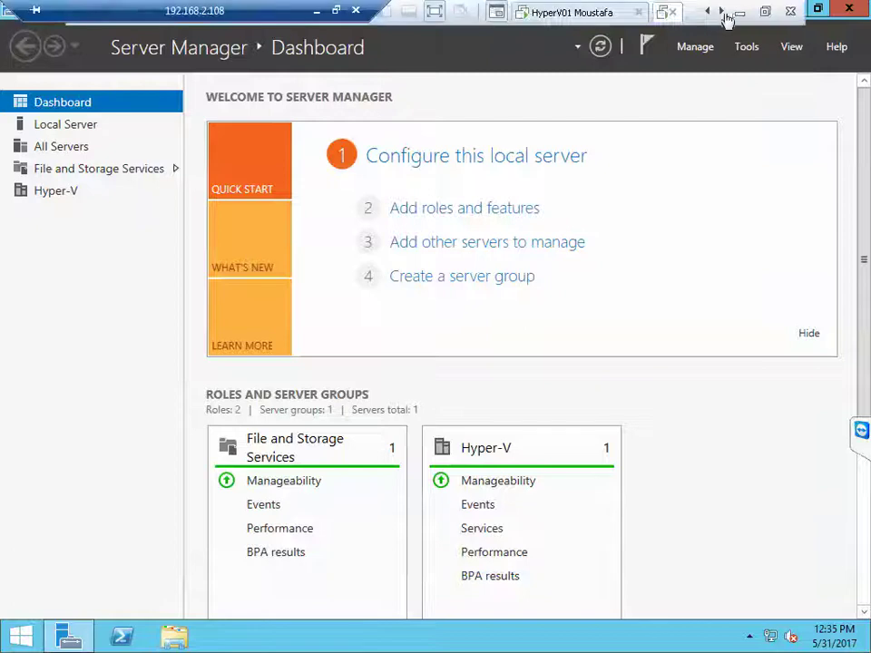
click(721, 11)
Step: On the SCVMM VM, postpone the VMware Tools log-off and reach Windows Firewall settings
click(567, 13)
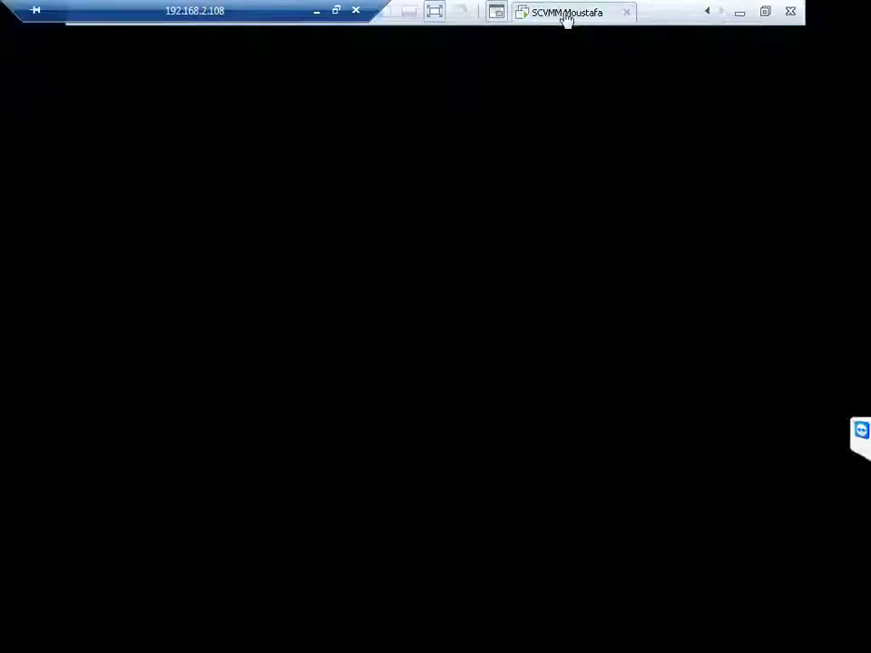
click(573, 388)
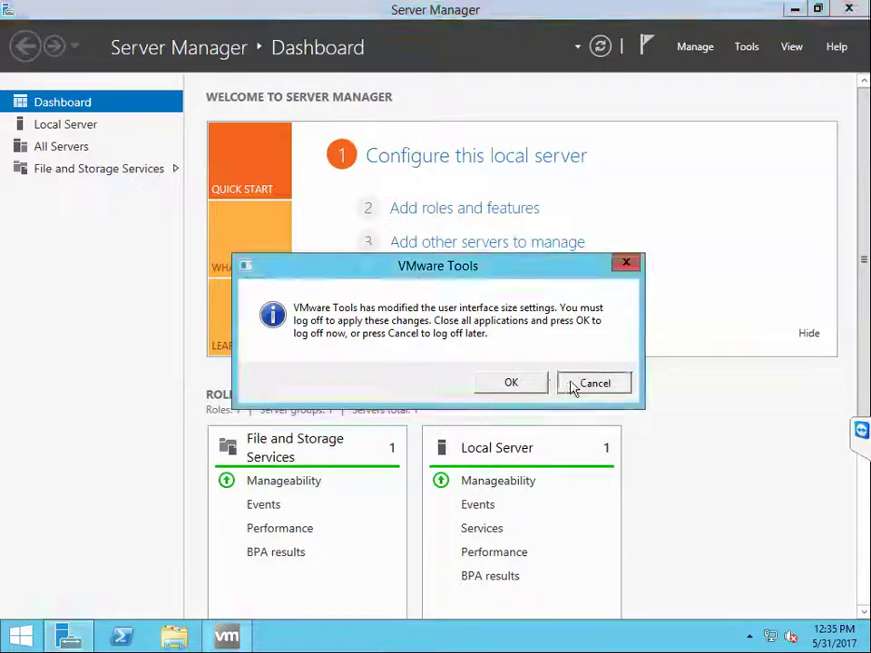
right_click(769, 635)
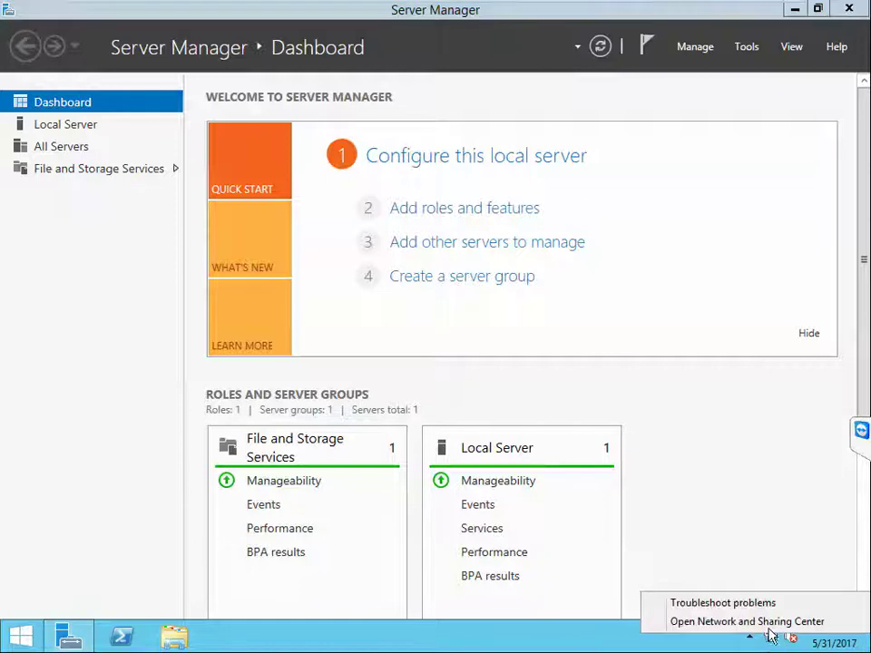
click(763, 626)
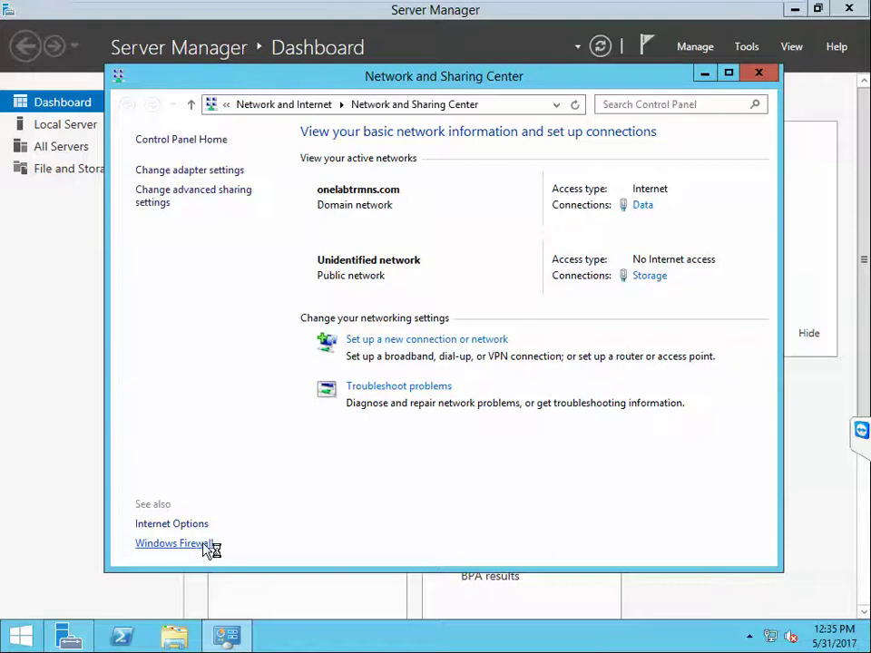
click(177, 544)
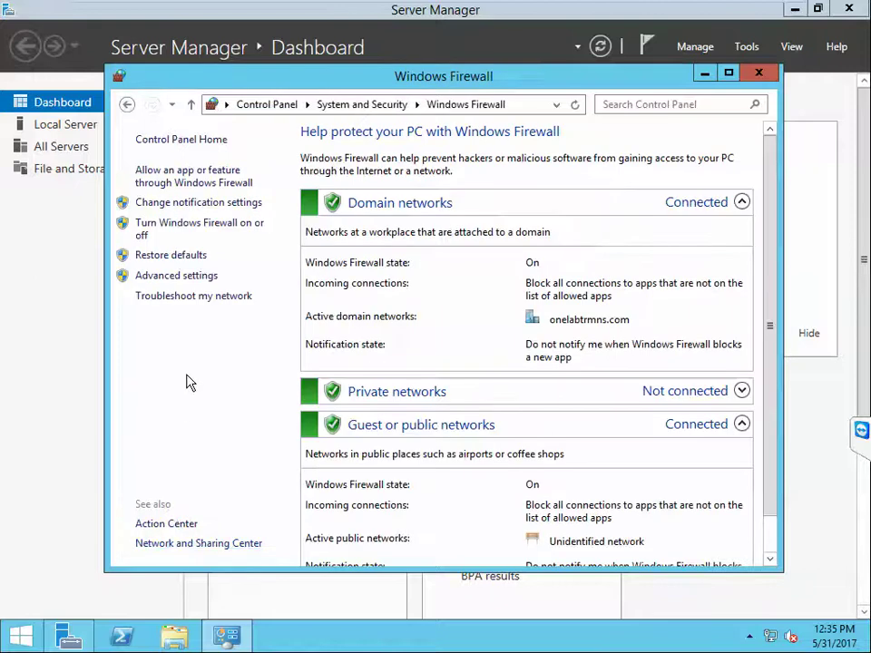
click(177, 543)
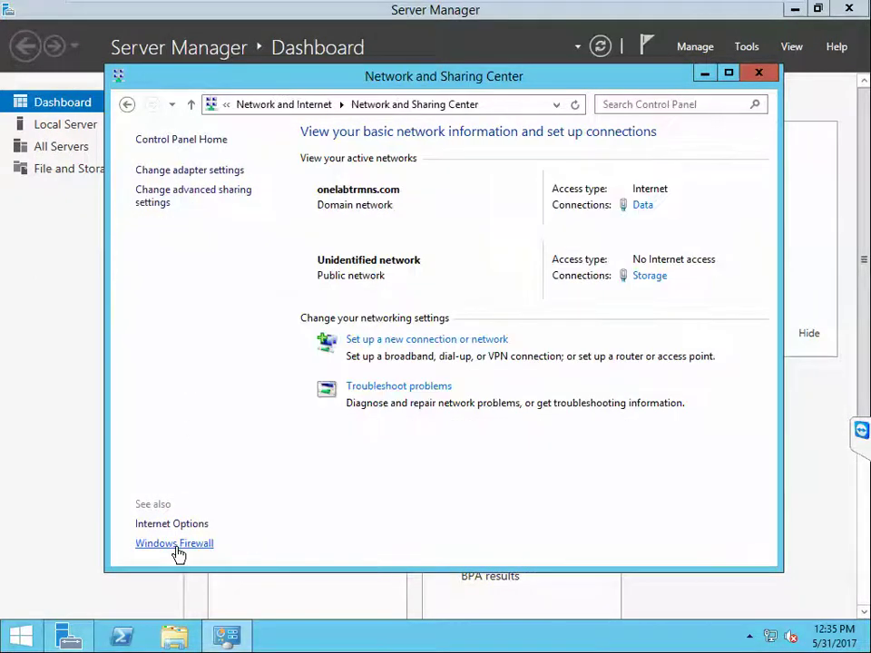
click(177, 544)
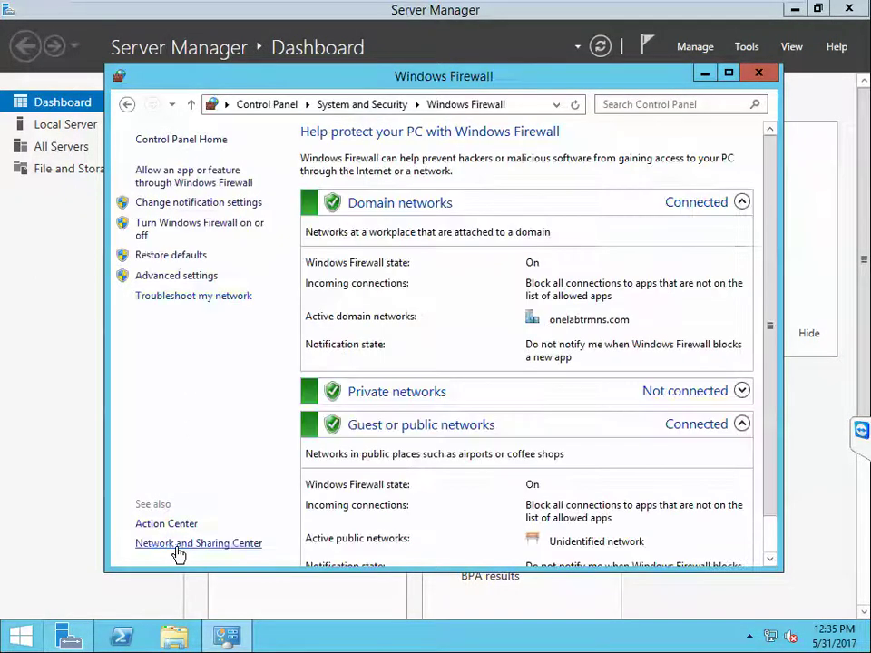
Step: Turn off the firewall for domain, private and public networks, apply, and close it
click(166, 231)
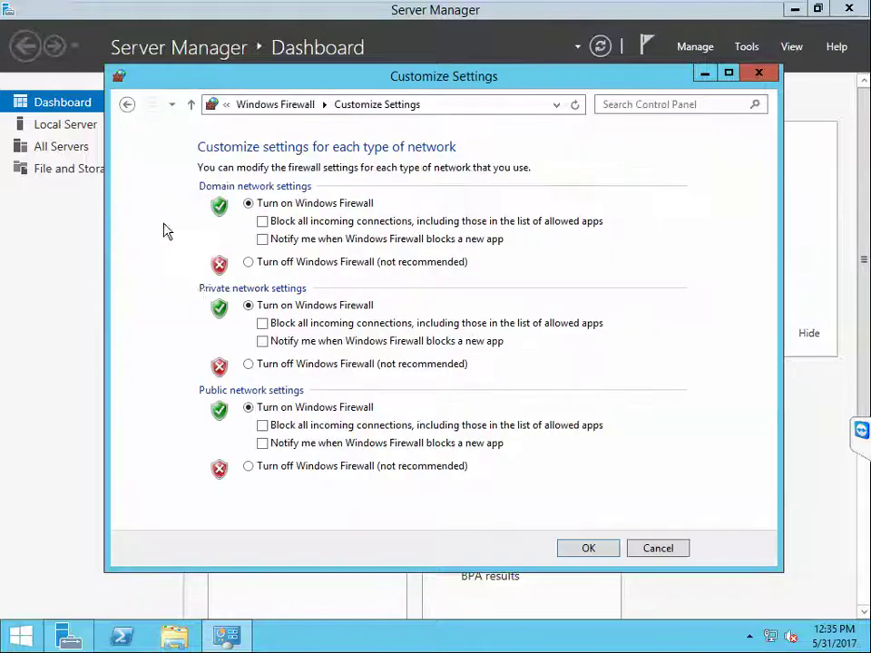
click(249, 263)
click(248, 364)
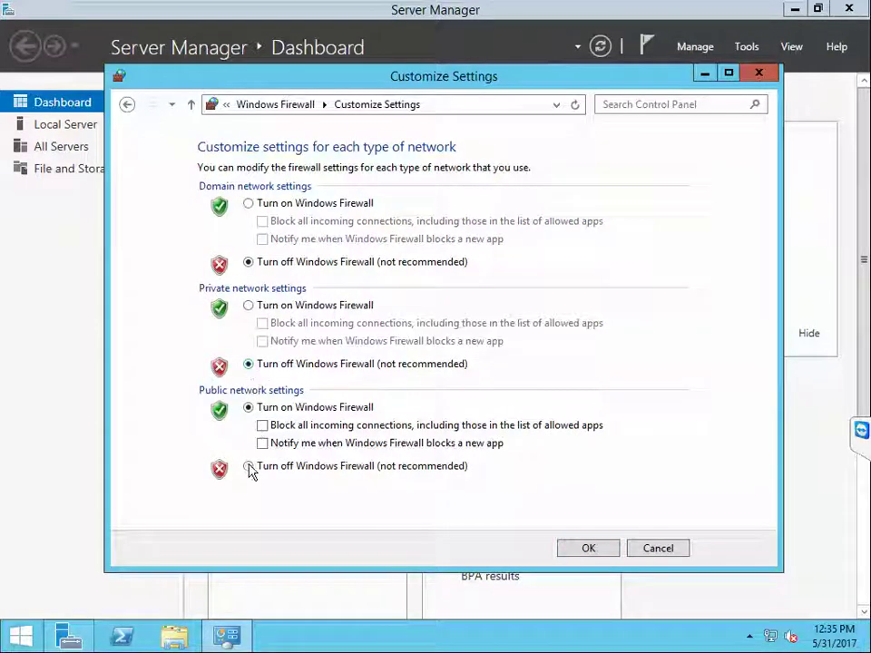
click(249, 466)
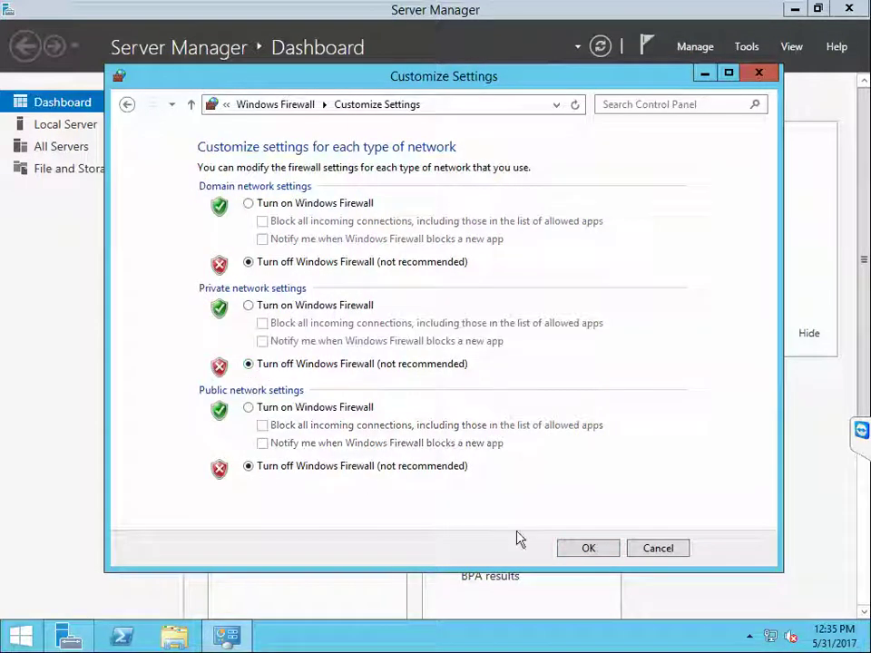
click(585, 548)
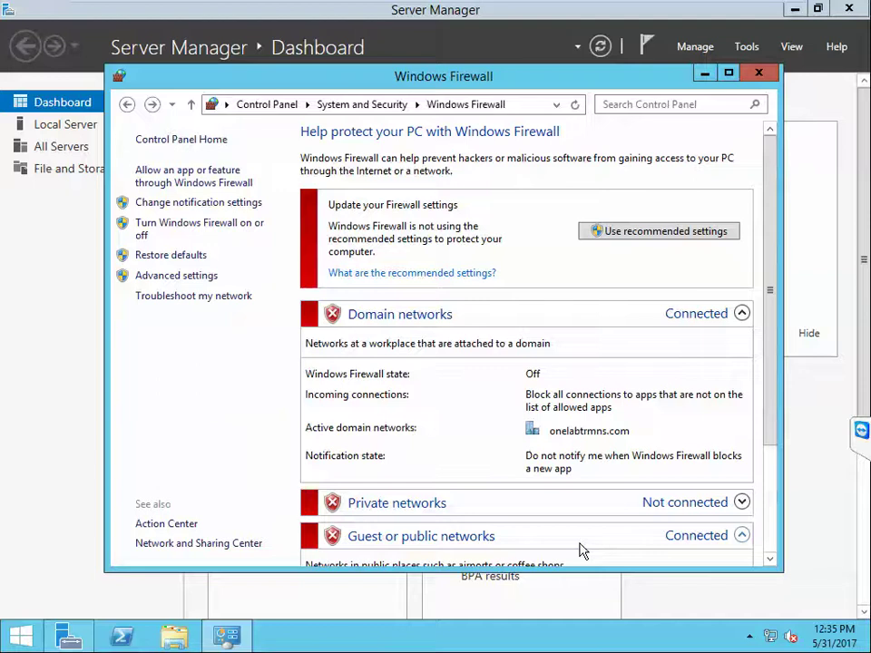
click(758, 72)
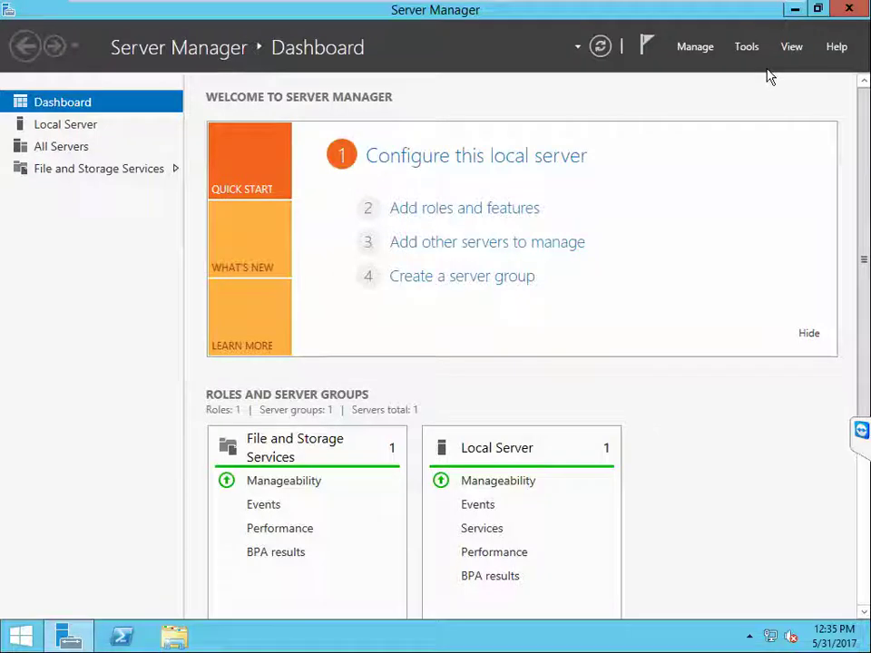
Step: Start a role-based install on the SCVMM server and select Web Server (IIS) with management tools
click(496, 209)
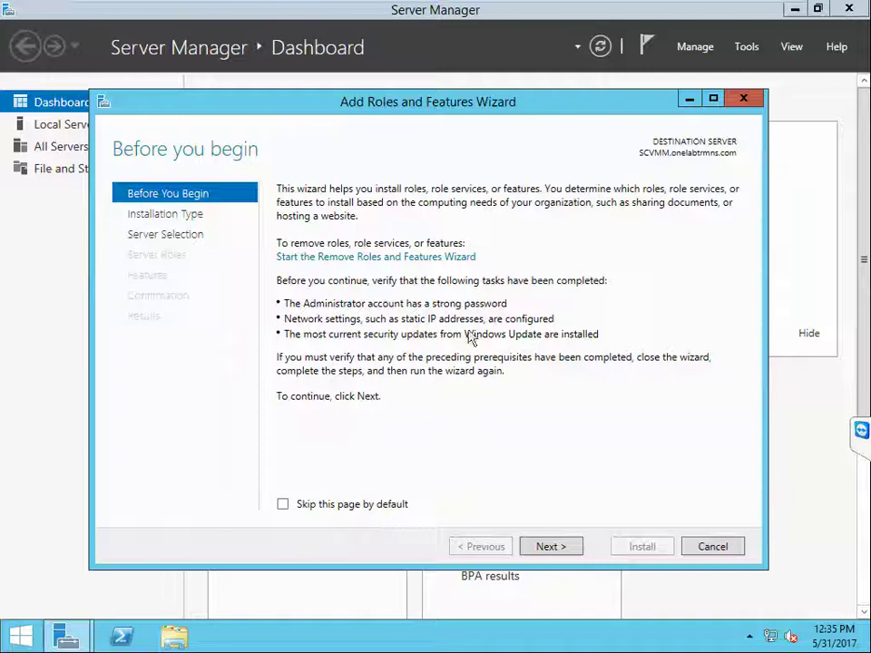
click(558, 548)
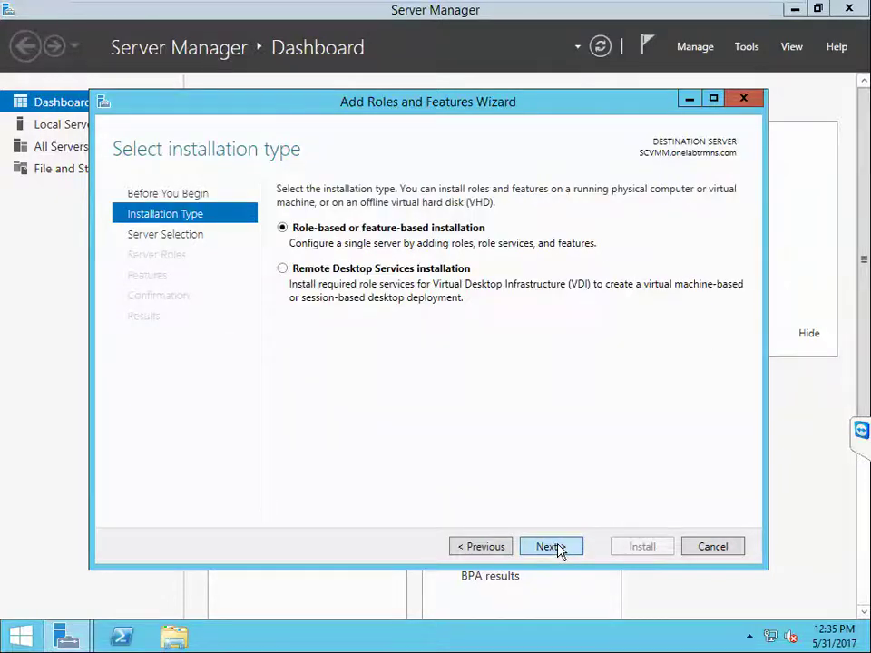
click(558, 548)
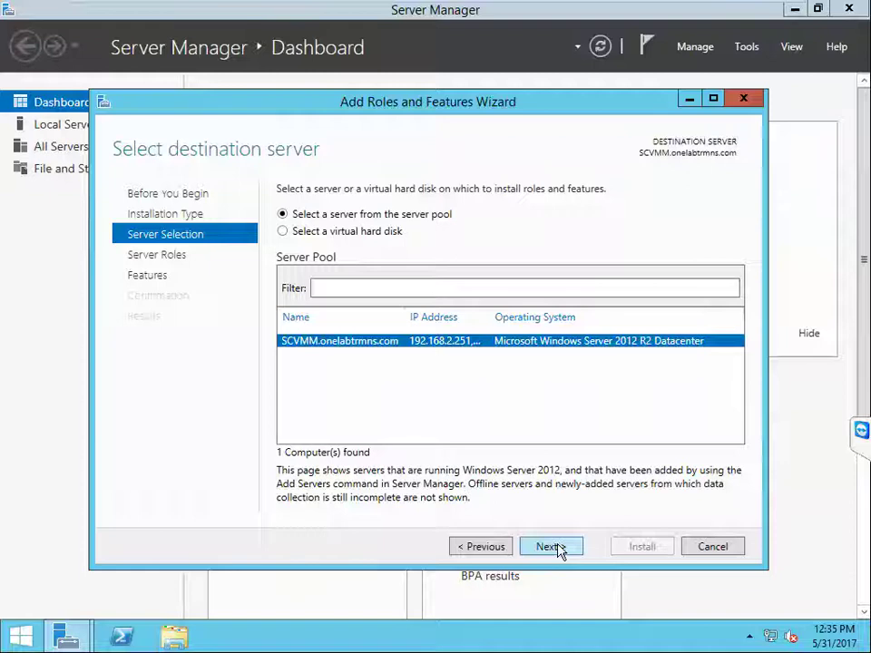
click(558, 548)
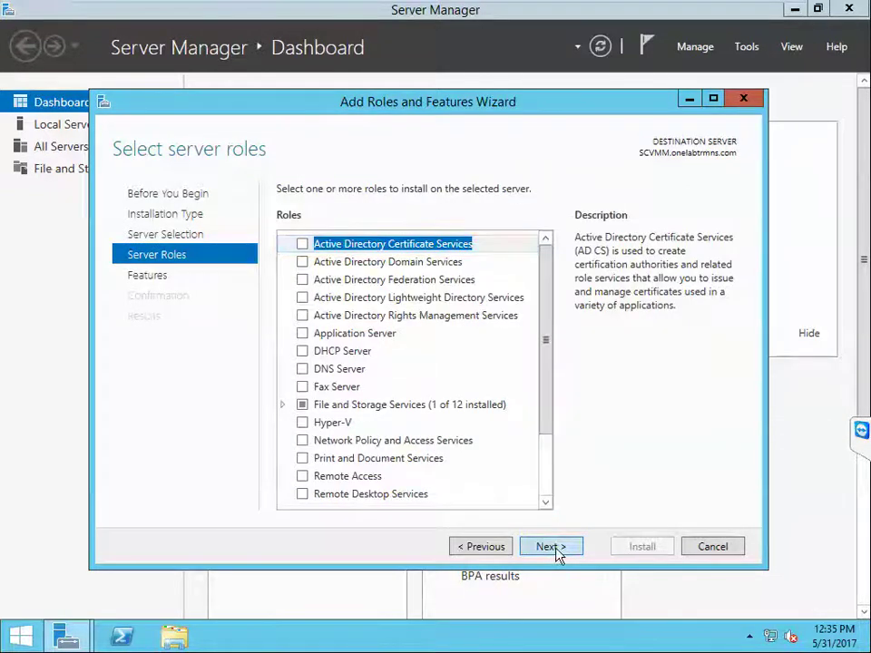
click(555, 549)
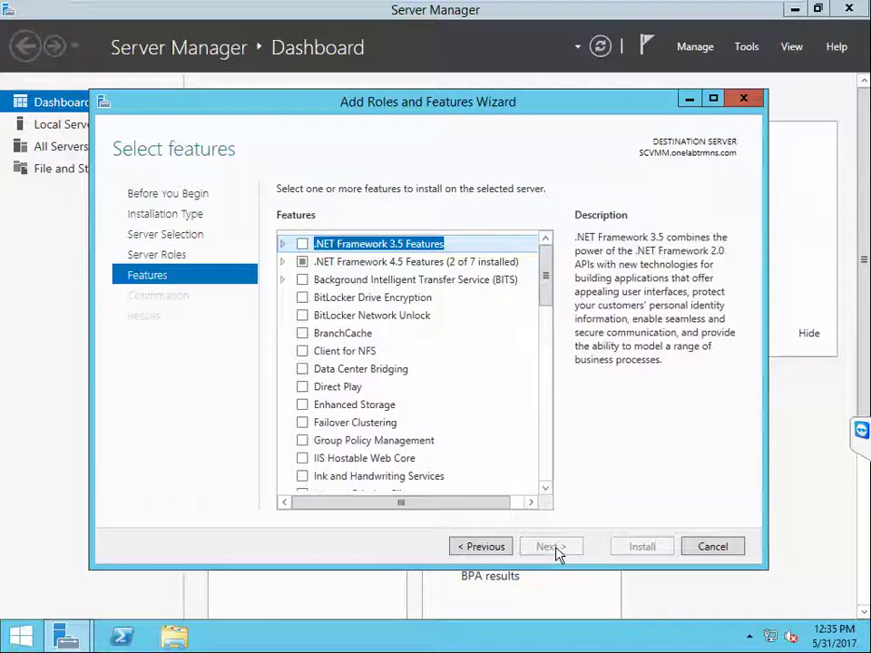
click(282, 243)
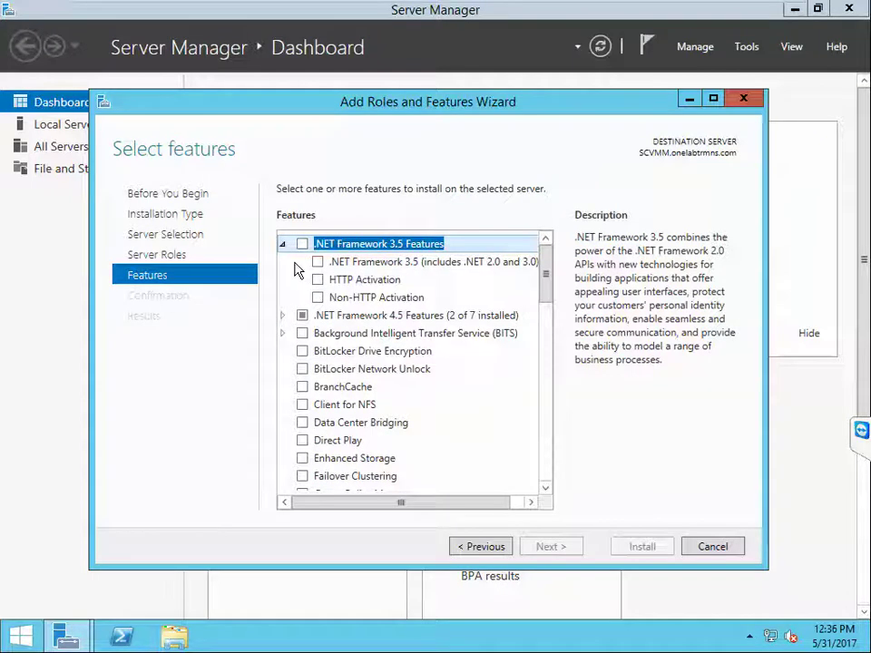
click(491, 554)
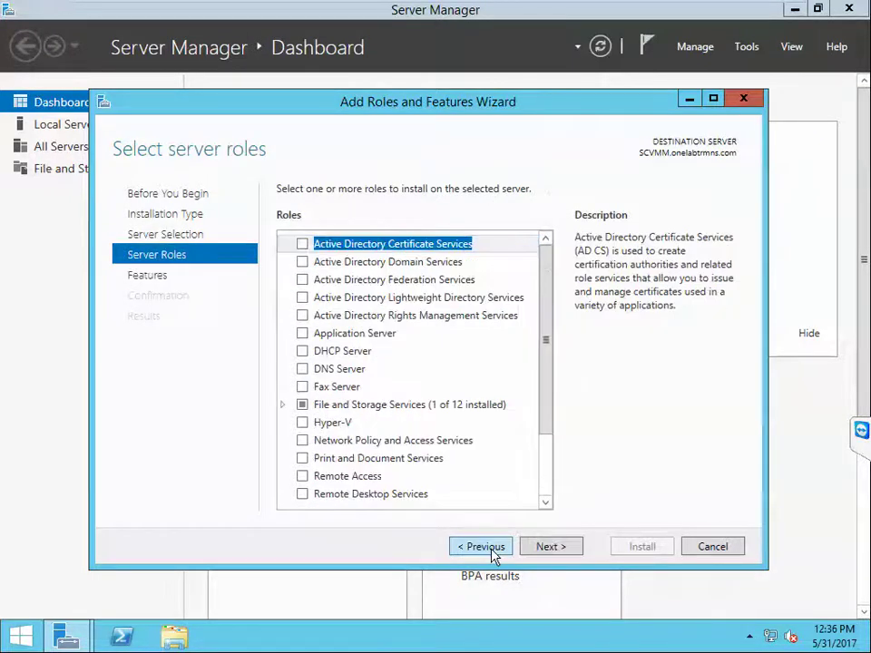
drag(552, 402, 554, 478)
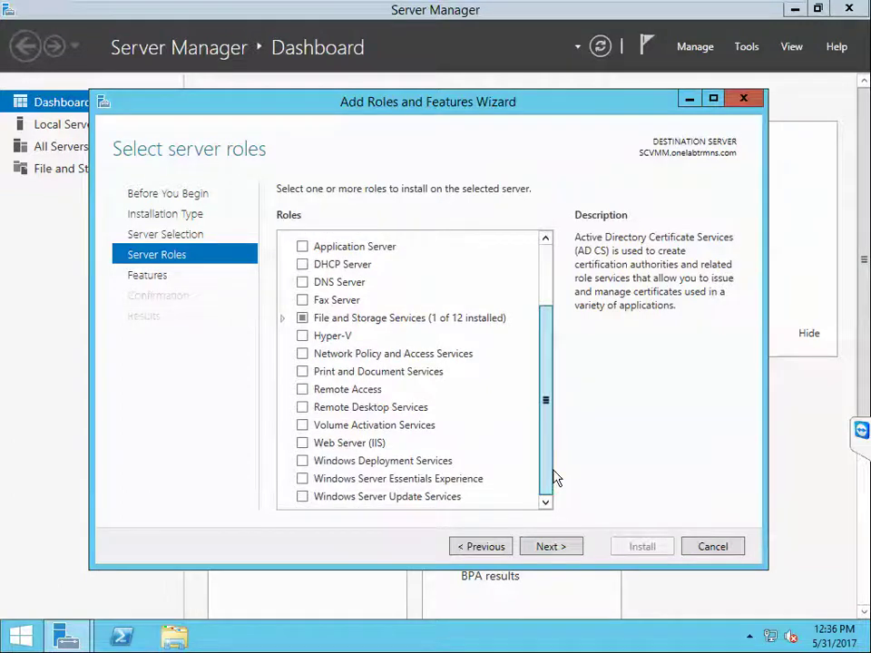
click(302, 444)
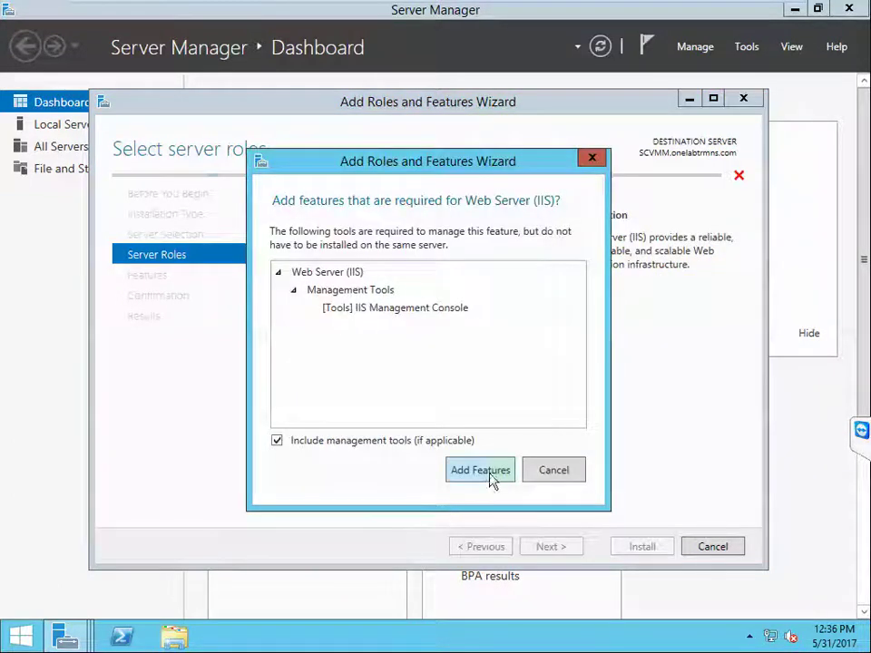
click(480, 470)
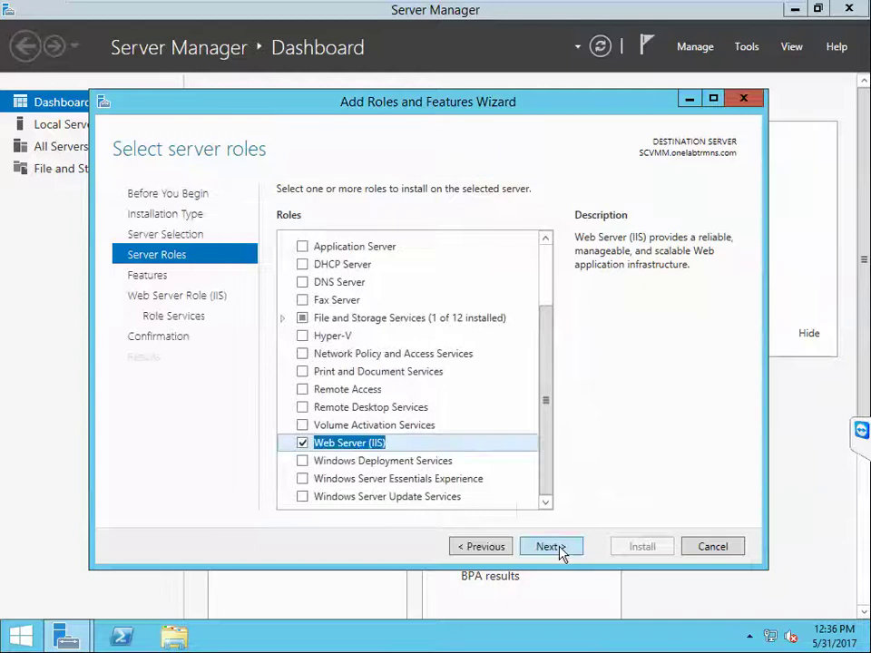
Step: Select .NET Framework 3.5 Features with HTTP Activation and its required features
click(551, 546)
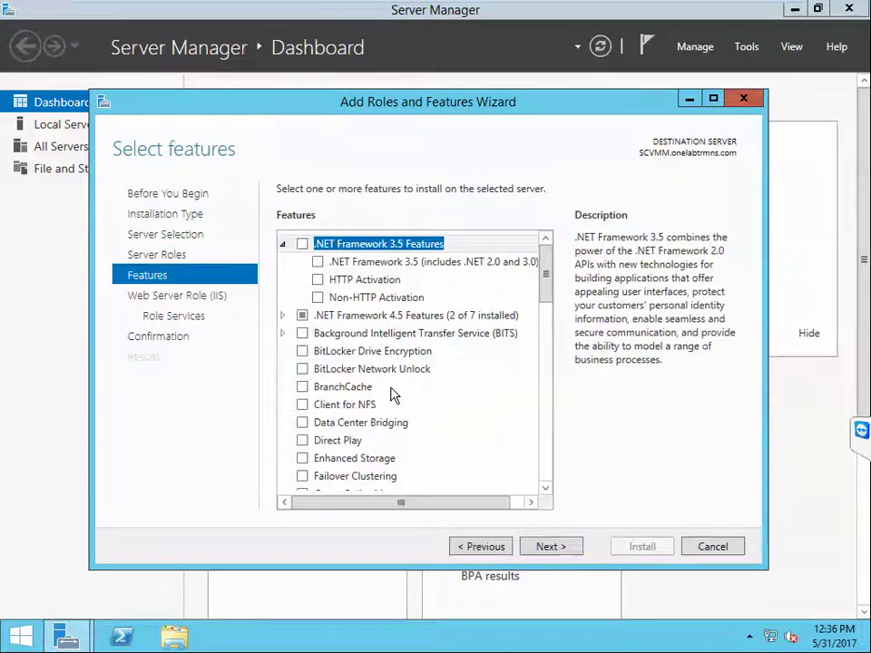
click(303, 244)
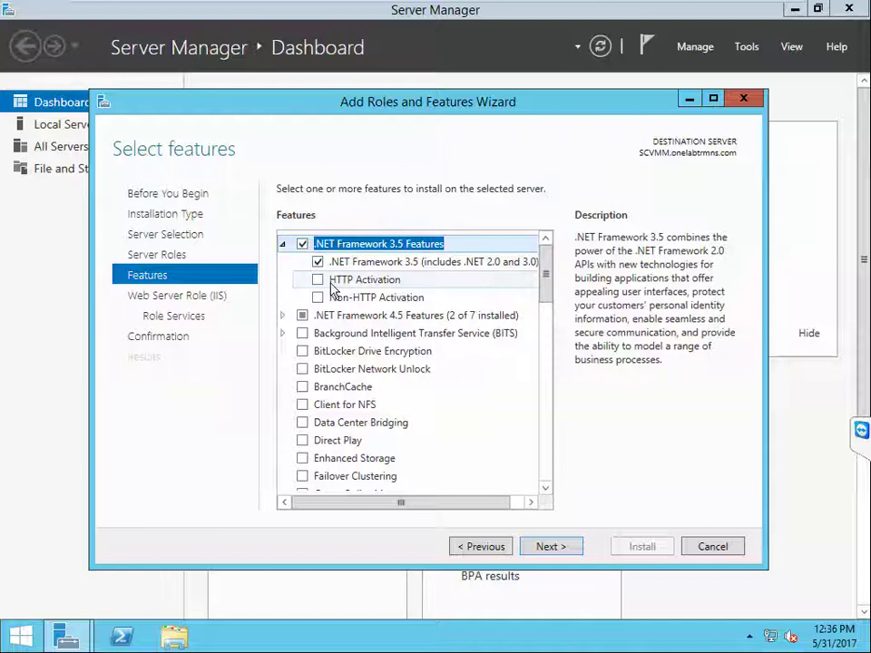
click(318, 281)
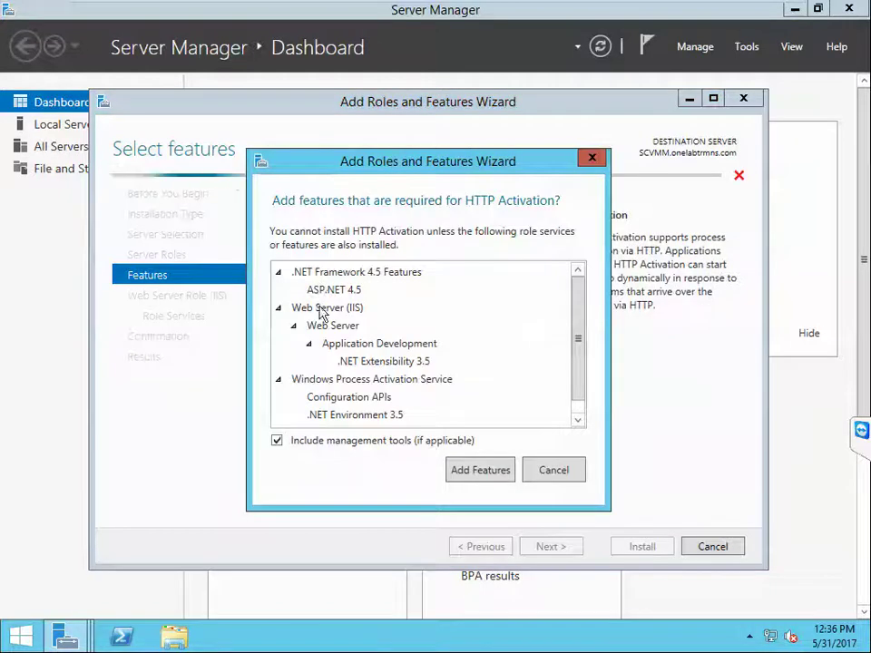
click(477, 469)
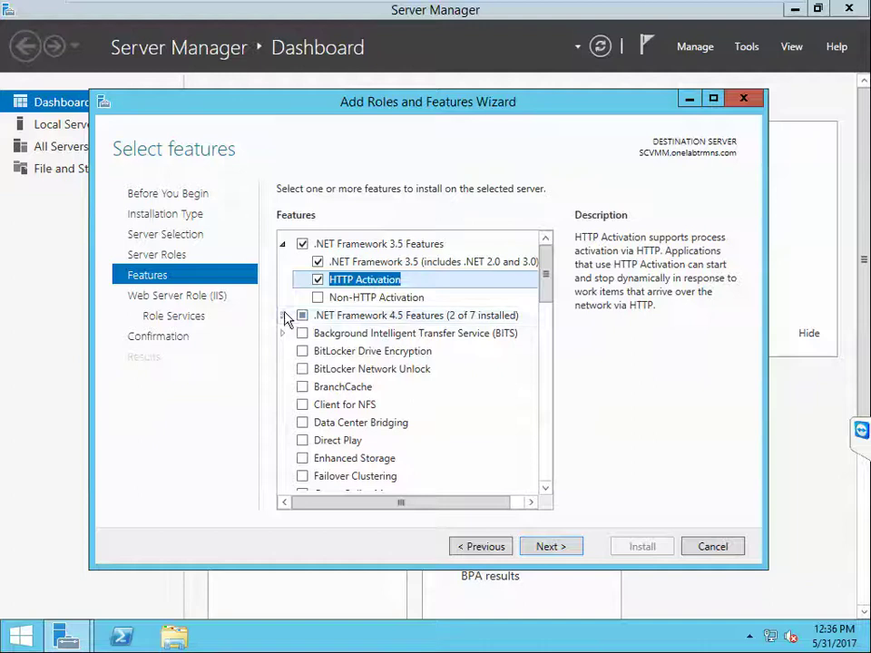
Step: Add WCF HTTP, MSMQ, Named Pipe and TCP Activation under .NET Framework 4.5 Features
click(283, 316)
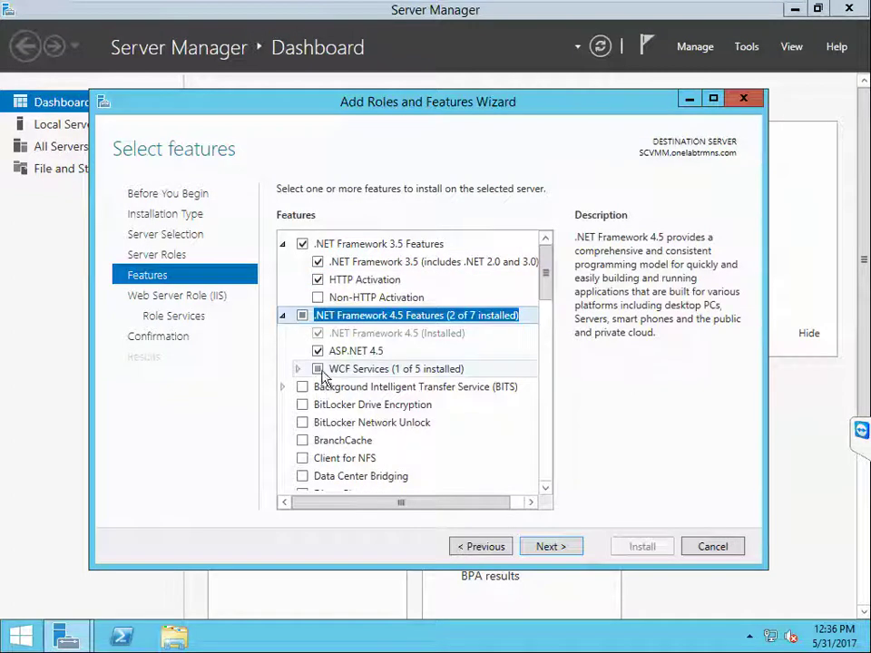
click(296, 370)
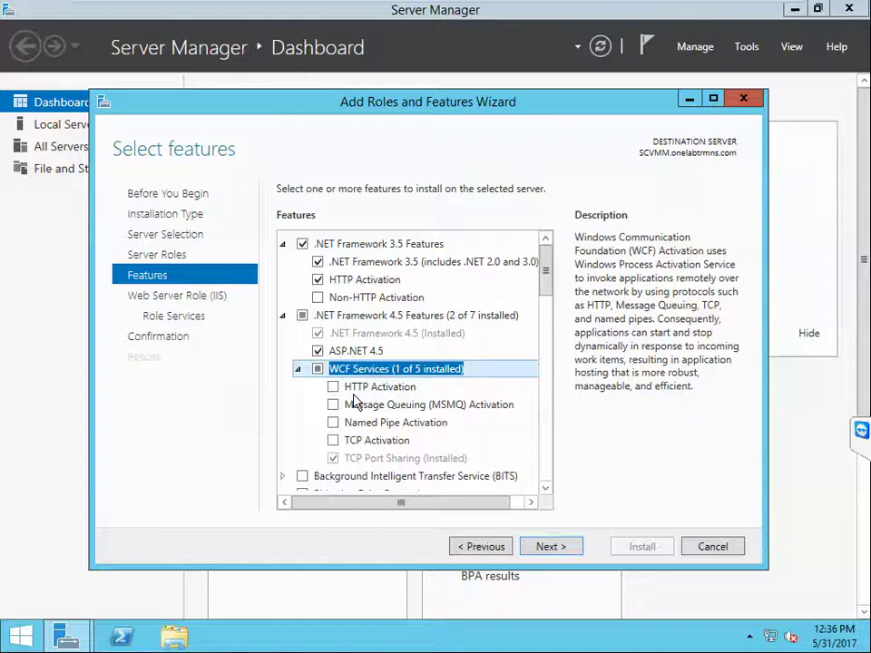
click(333, 388)
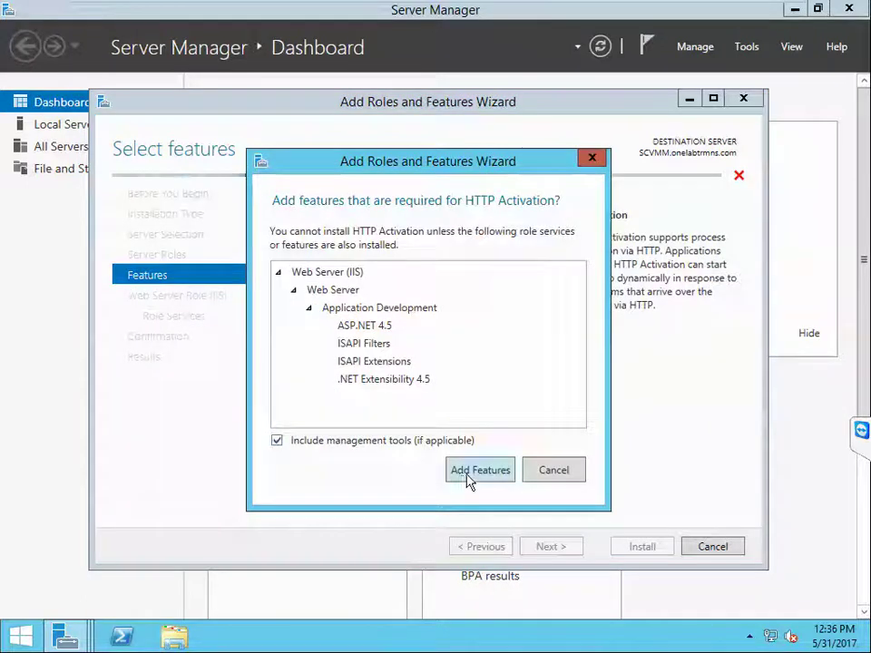
click(467, 475)
click(332, 405)
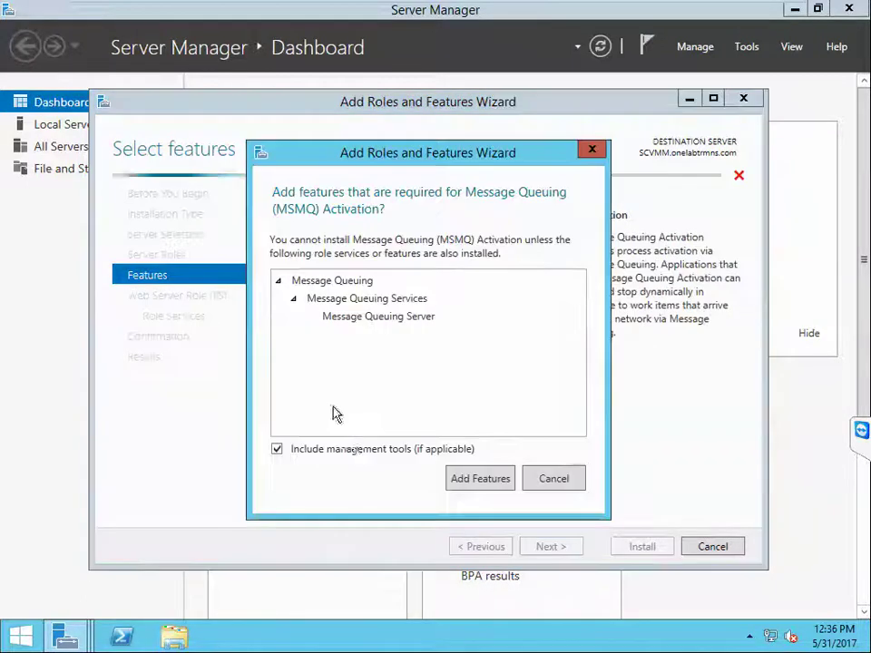
click(469, 481)
click(334, 423)
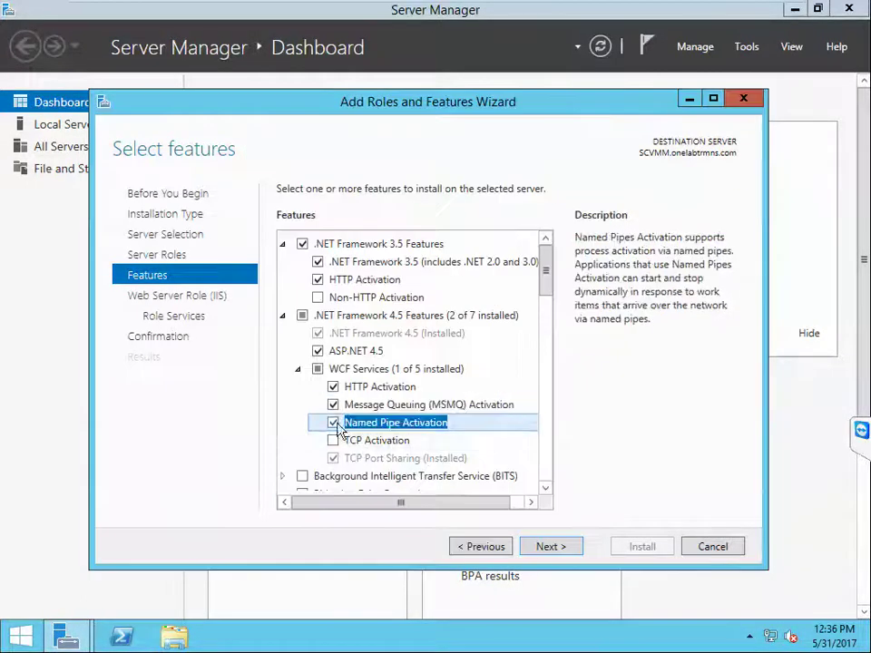
click(333, 441)
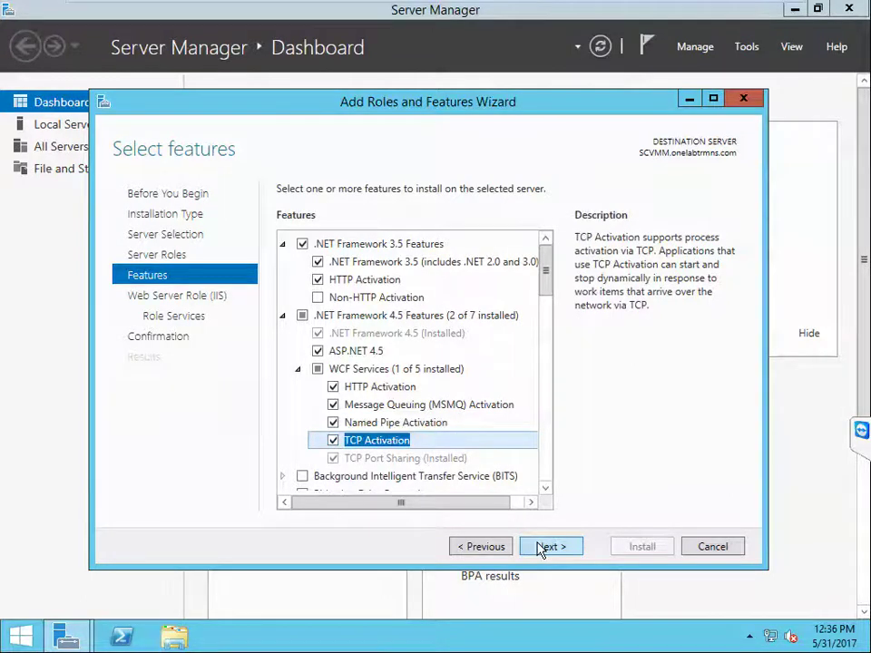
click(541, 547)
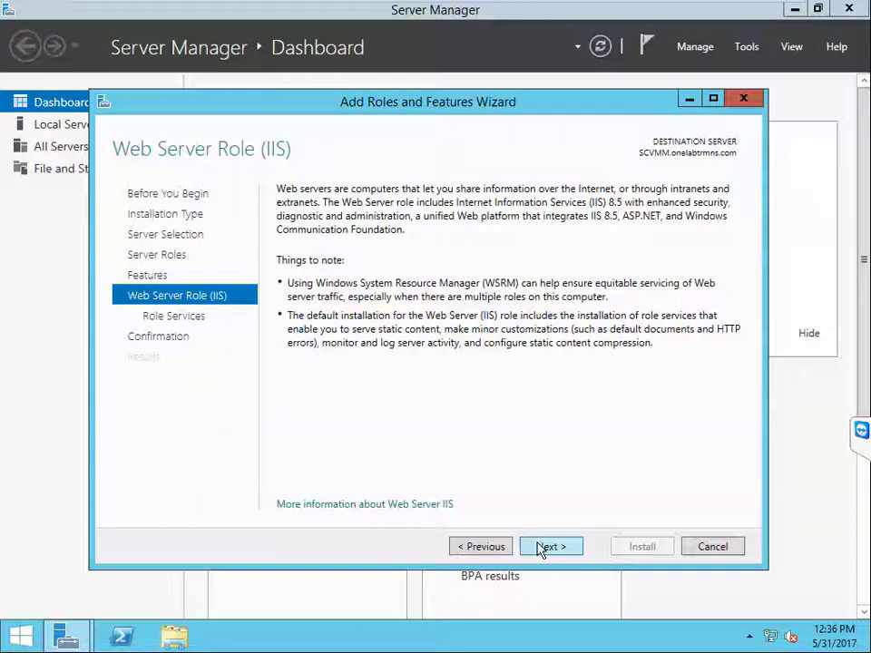
Step: Add the Request Monitor, Dynamic Content Compression and Windows Authentication role services
click(541, 548)
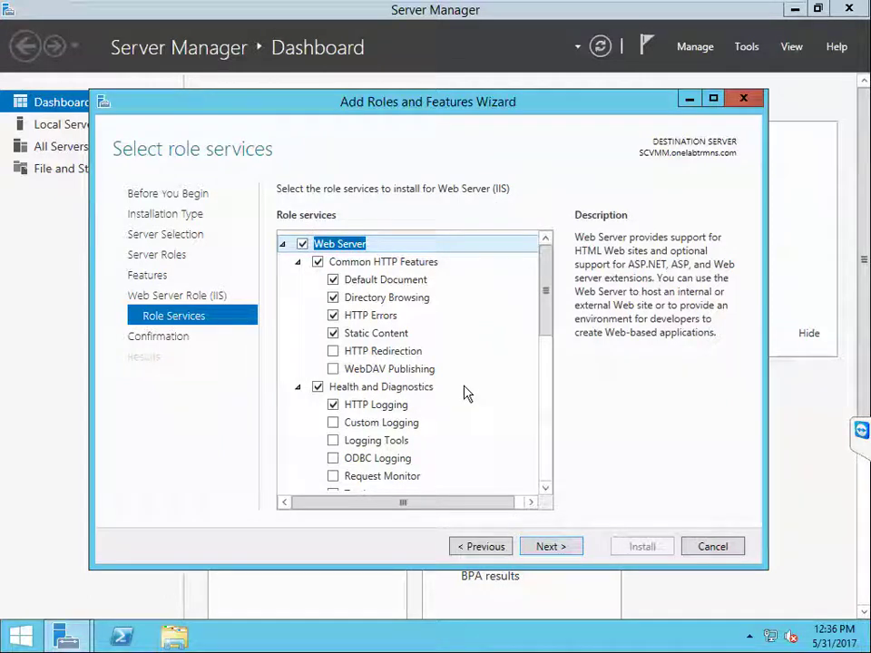
drag(548, 327, 551, 365)
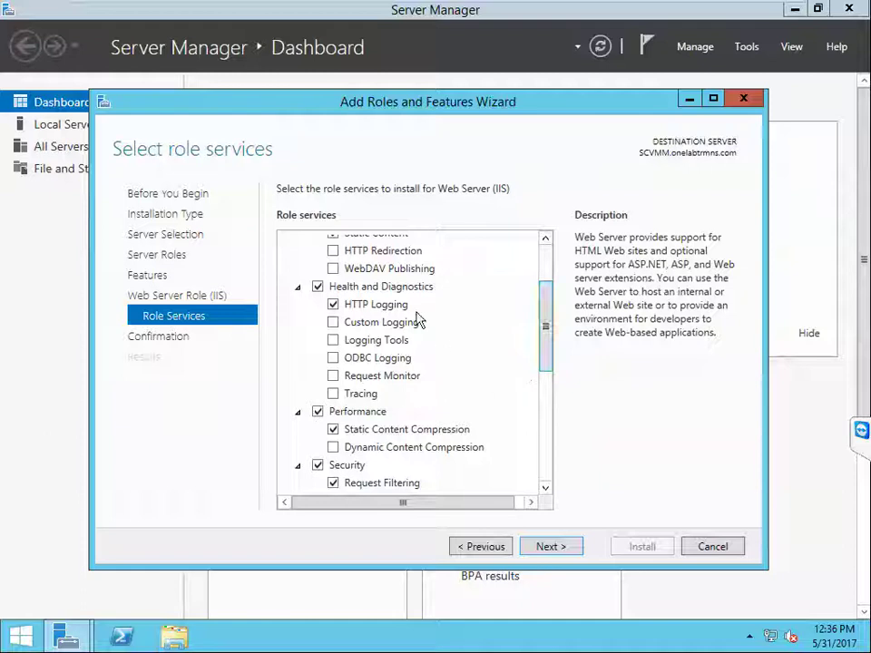
click(333, 375)
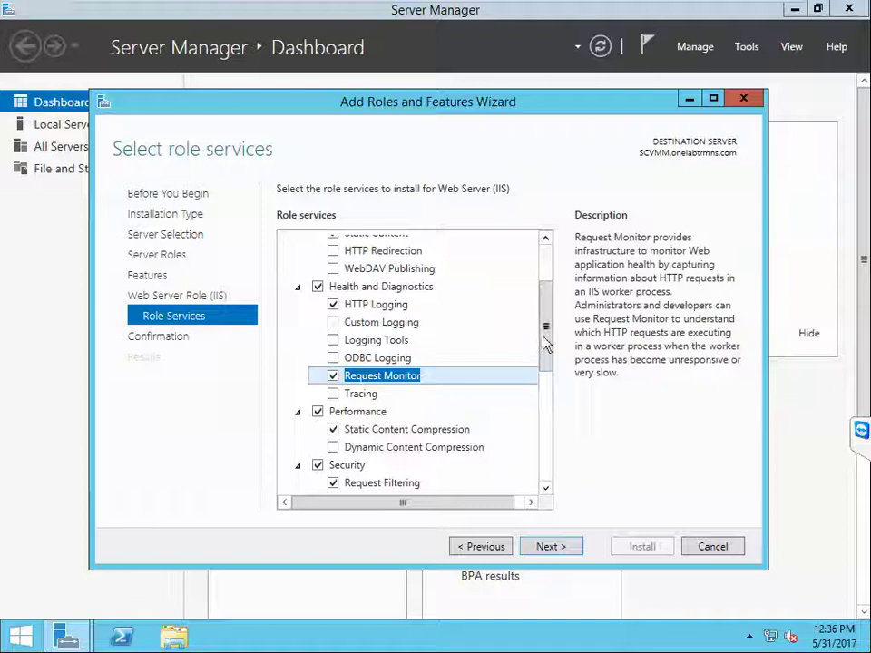
drag(544, 345, 544, 382)
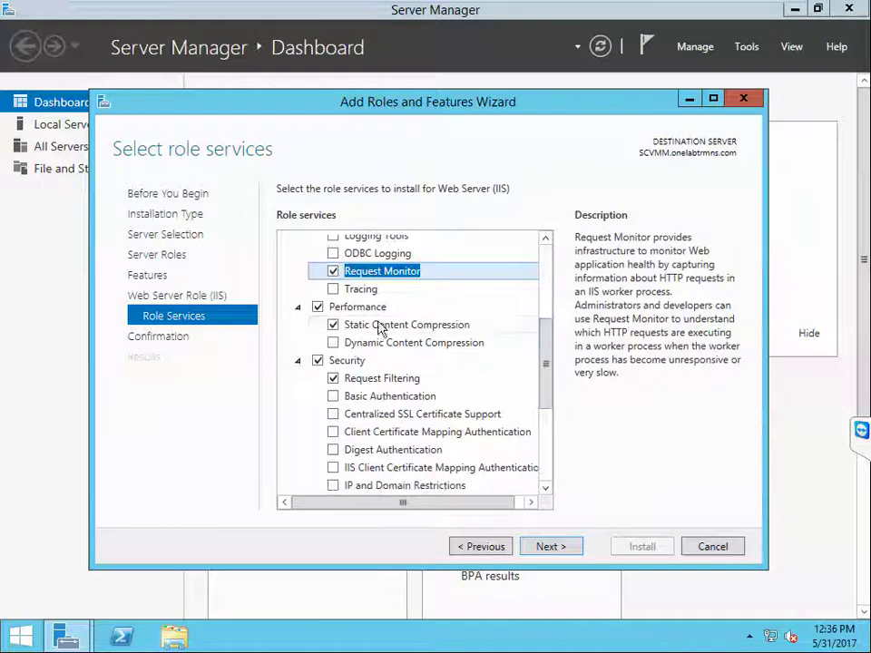
click(334, 344)
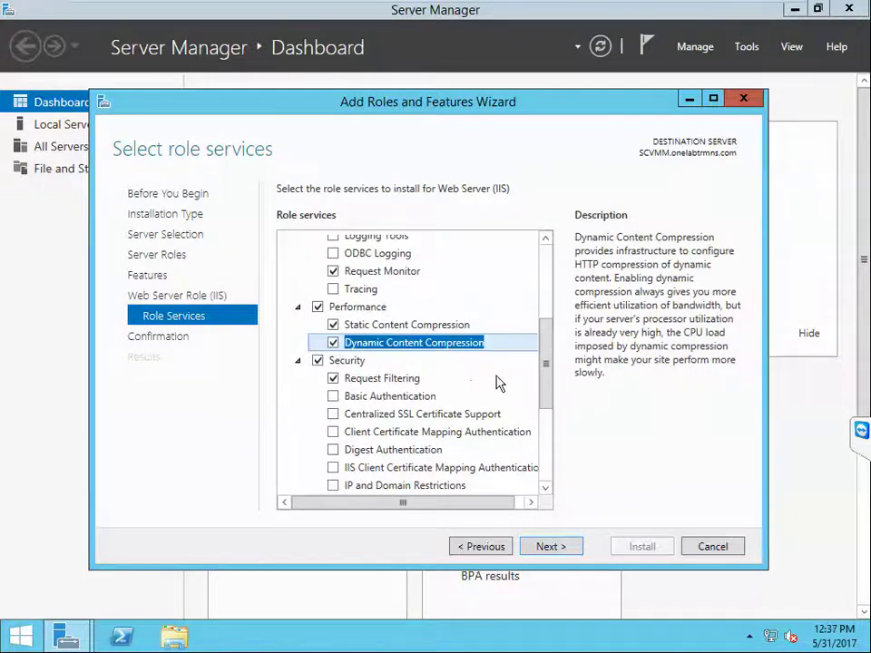
drag(548, 365, 548, 397)
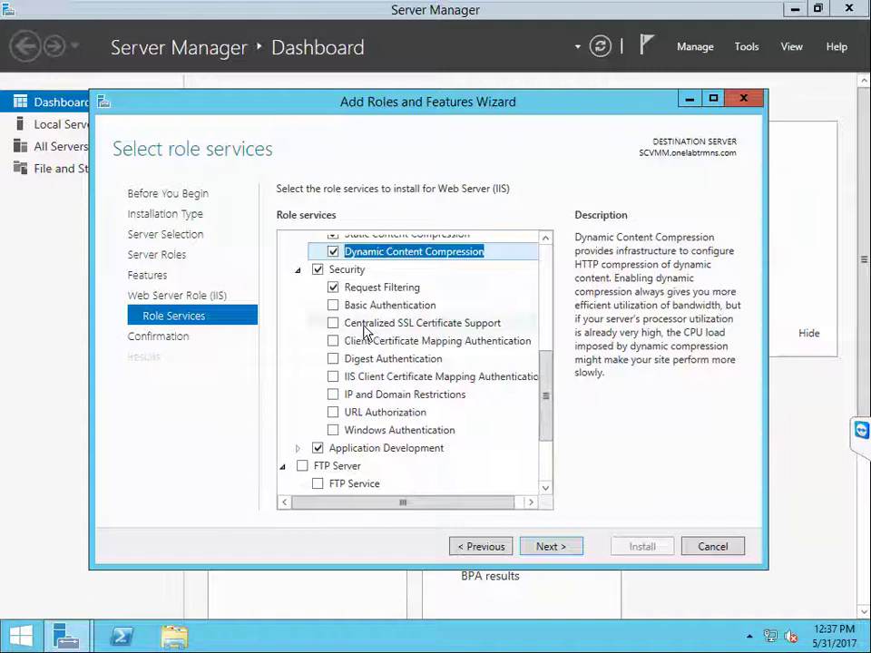
click(332, 430)
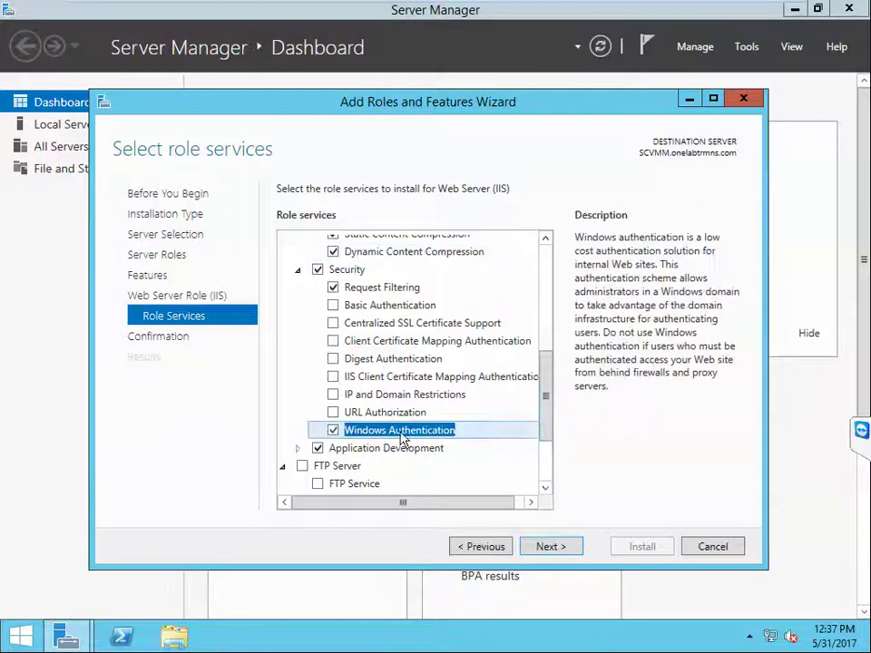
drag(546, 418, 546, 452)
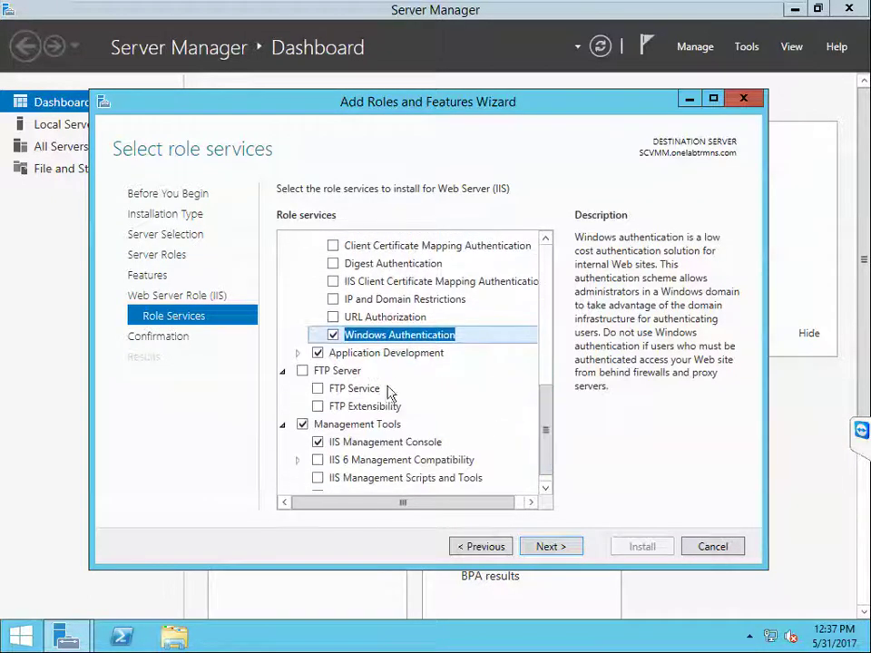
Step: Add Application Initialization, ASP, ASP.NET 3.5 and Server Side Includes under Application Development
click(298, 355)
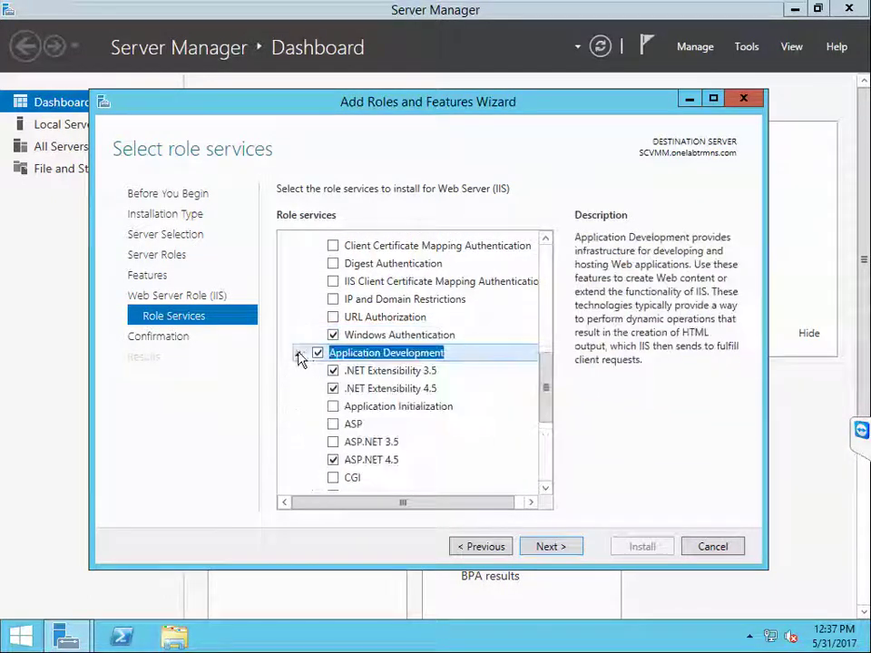
drag(547, 381, 542, 398)
click(332, 348)
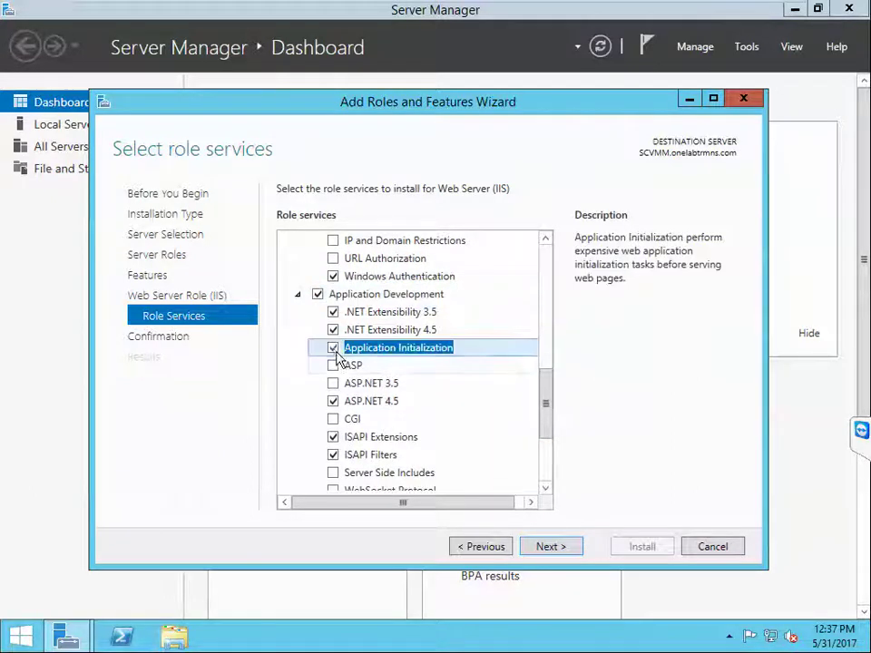
click(333, 365)
click(333, 383)
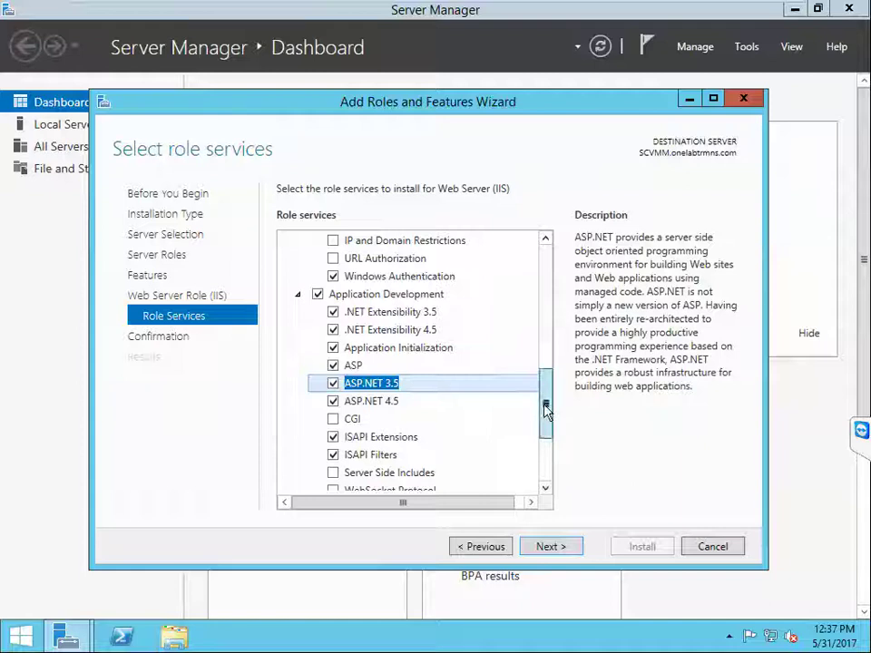
drag(546, 405, 546, 435)
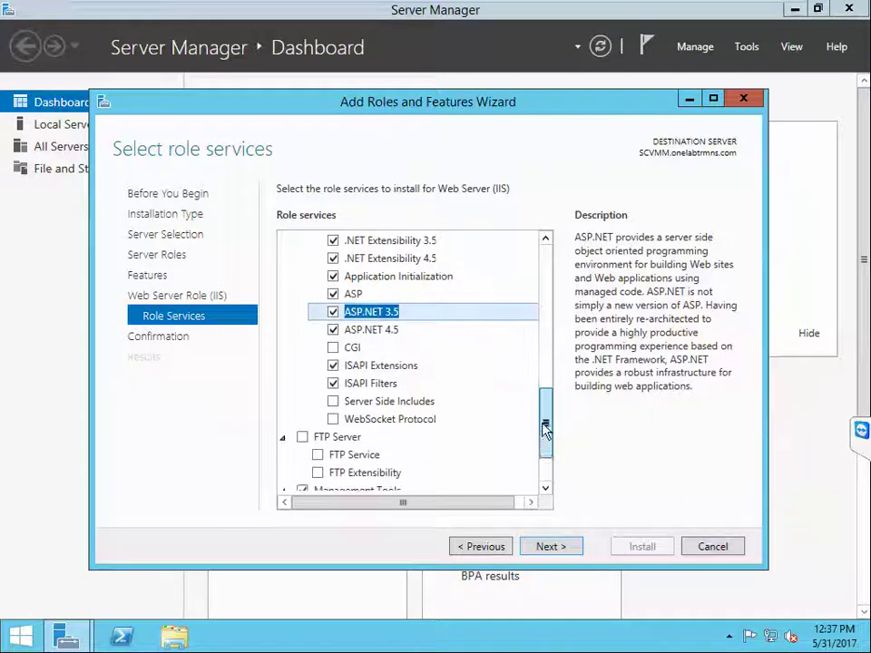
click(332, 402)
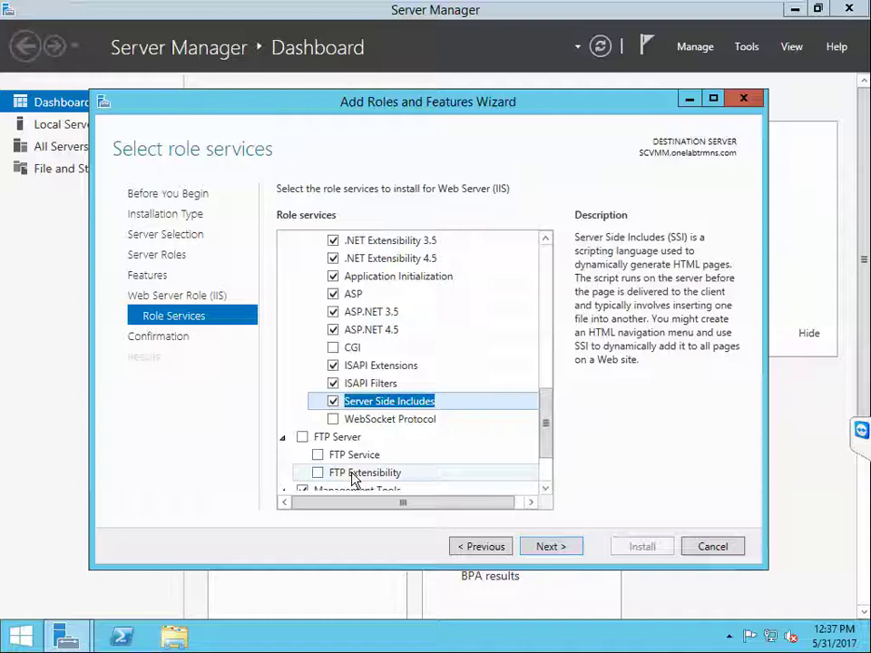
drag(545, 442, 545, 473)
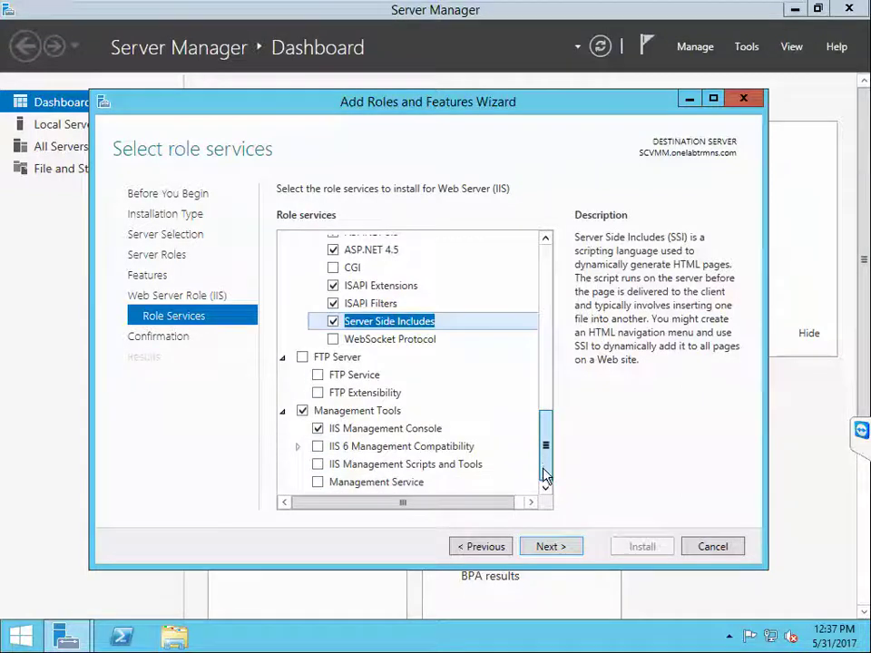
Step: Add IIS 6 Management Compatibility, Console, Scripting Tools, Management Scripts and Tools, and Management Service
click(297, 446)
click(317, 448)
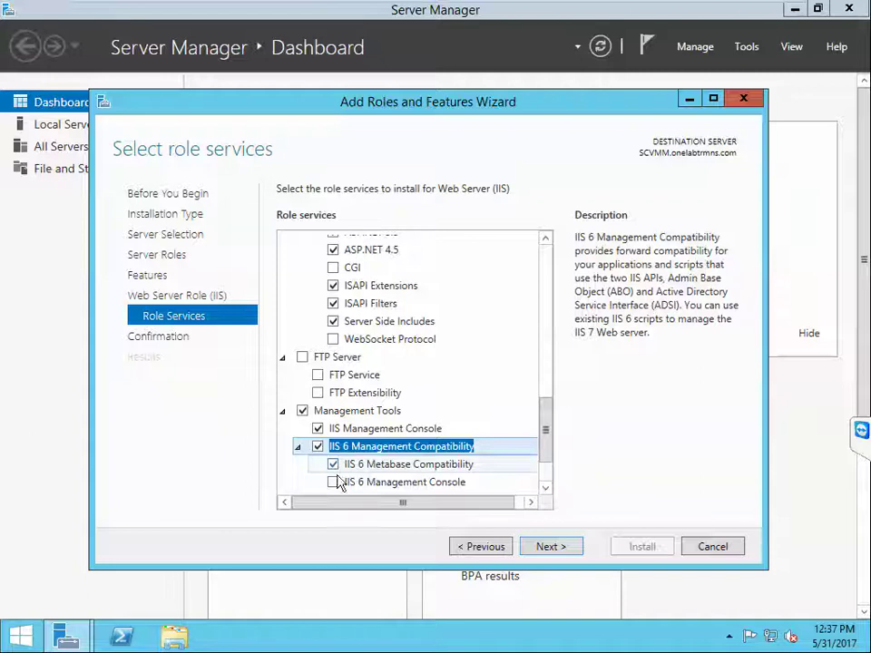
drag(544, 450, 544, 468)
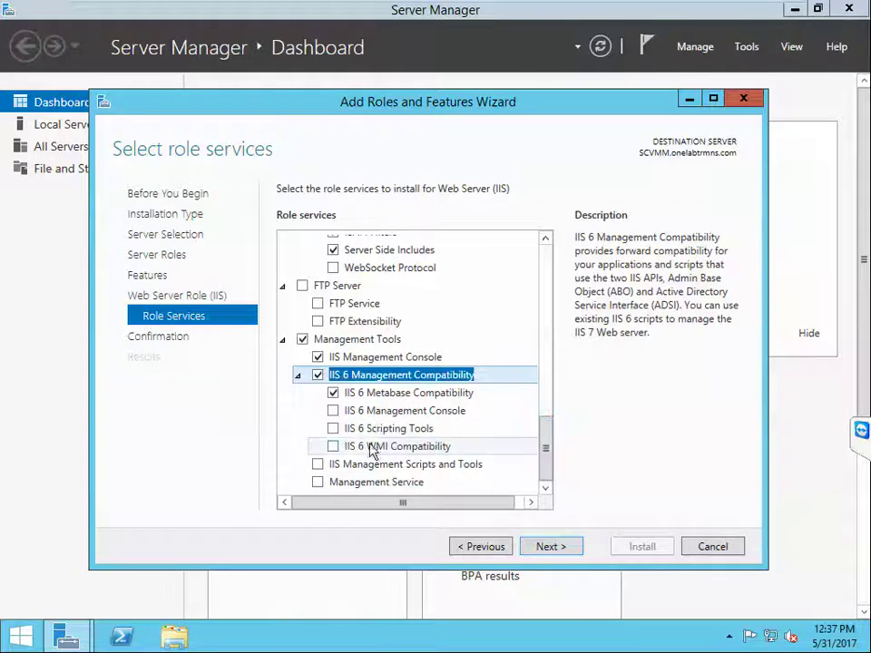
click(333, 410)
click(332, 429)
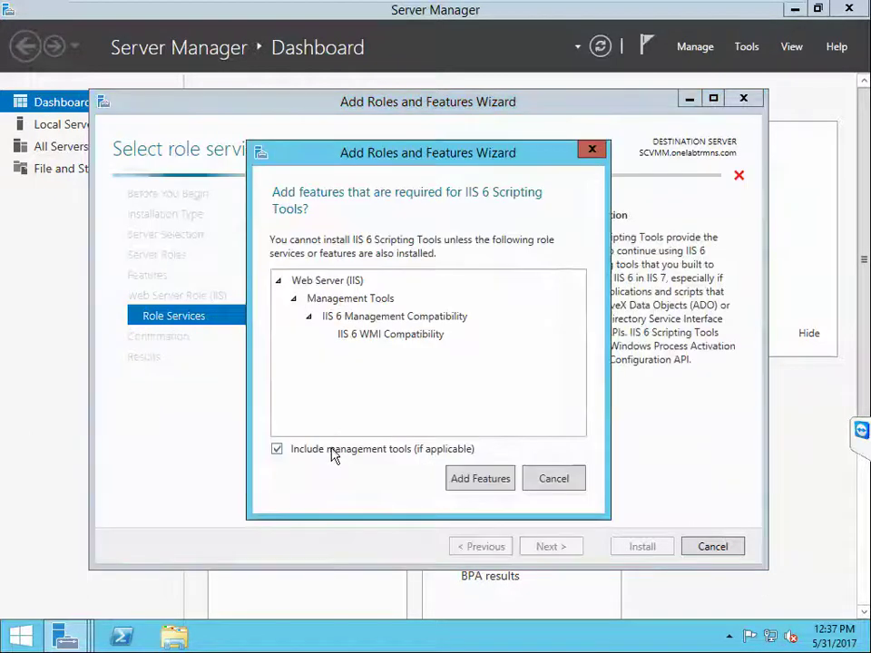
click(458, 478)
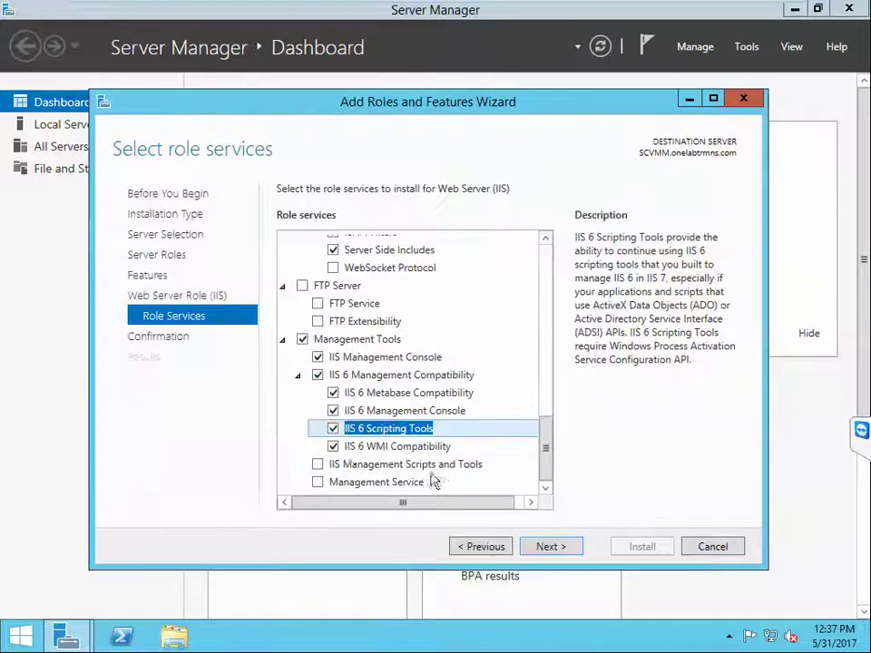
click(317, 464)
click(317, 481)
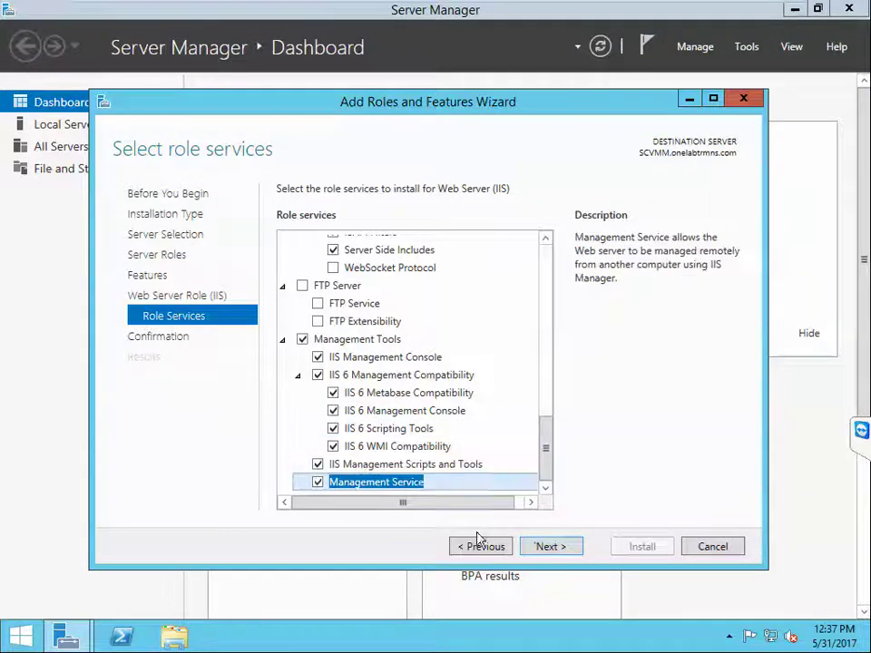
click(538, 547)
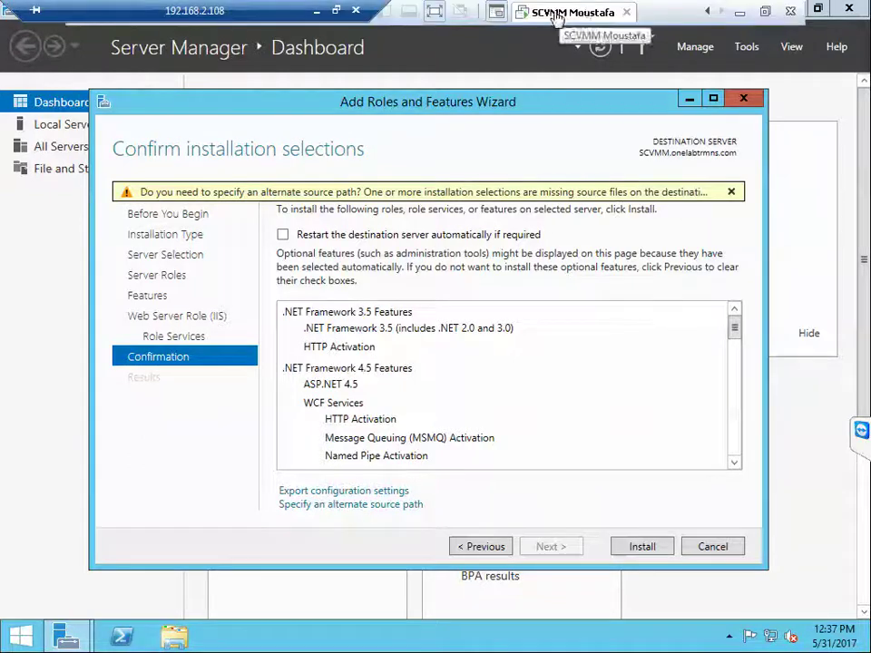
Step: Set the SCVMM VM's CD/DVD drive to use Windows Server 2012 R2 X64 [ENGLISH].iso
right_click(581, 9)
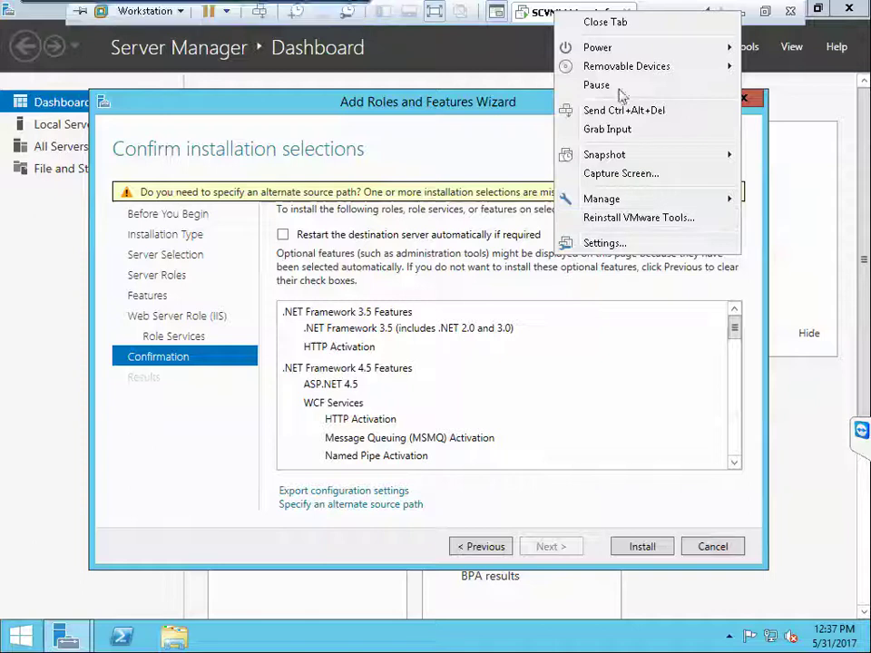
mouse_move(684, 71)
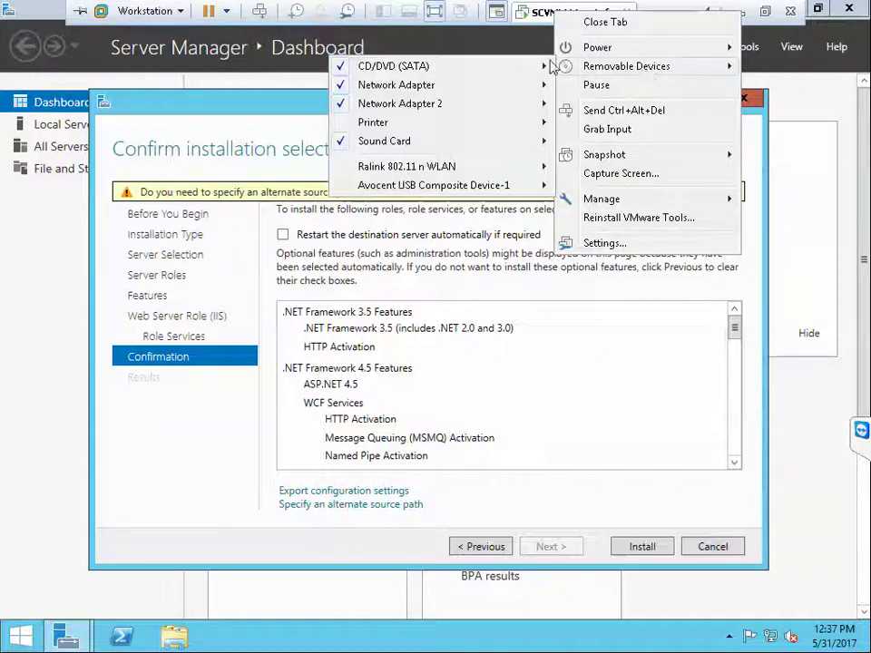
mouse_move(540, 68)
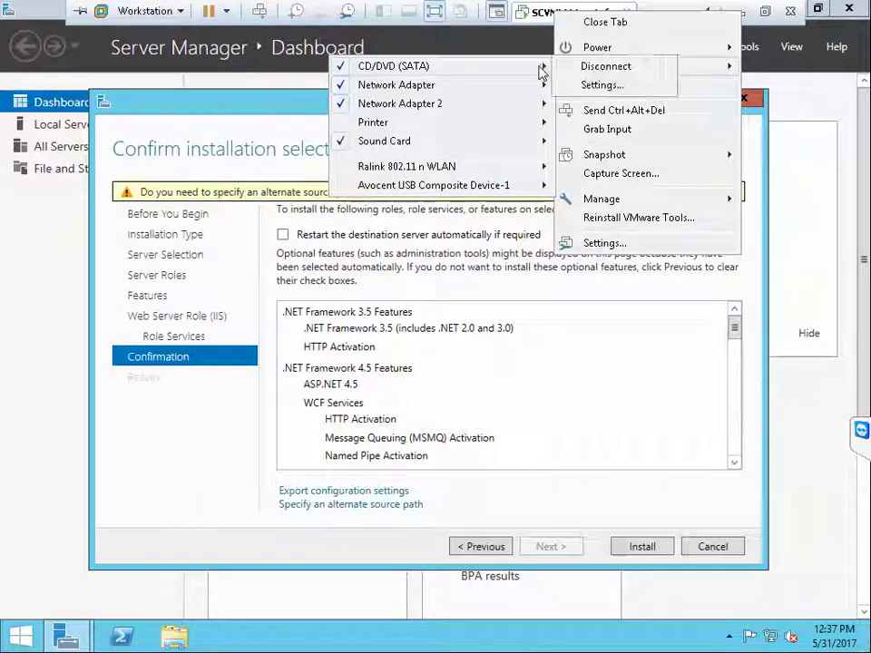
click(601, 85)
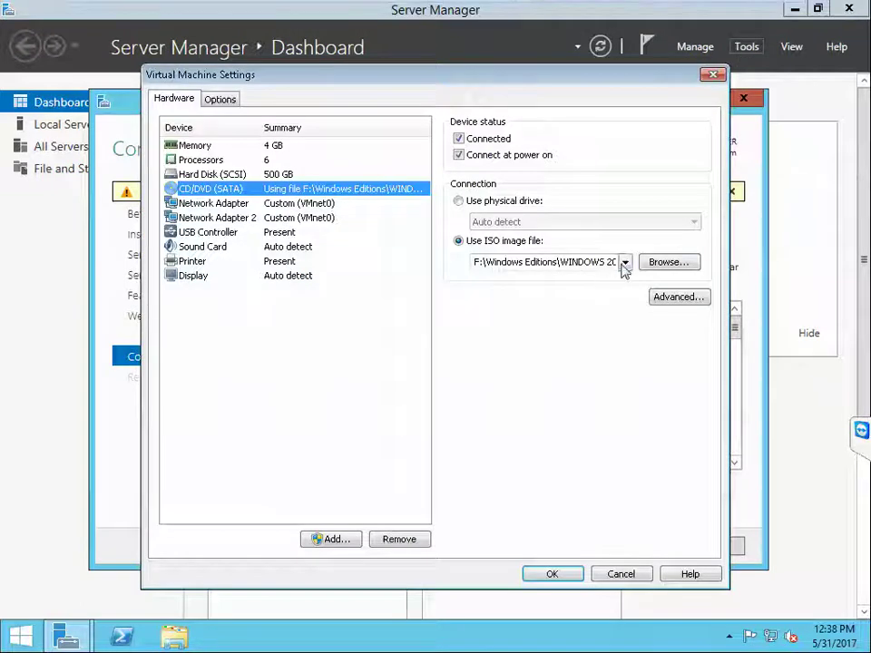
click(667, 263)
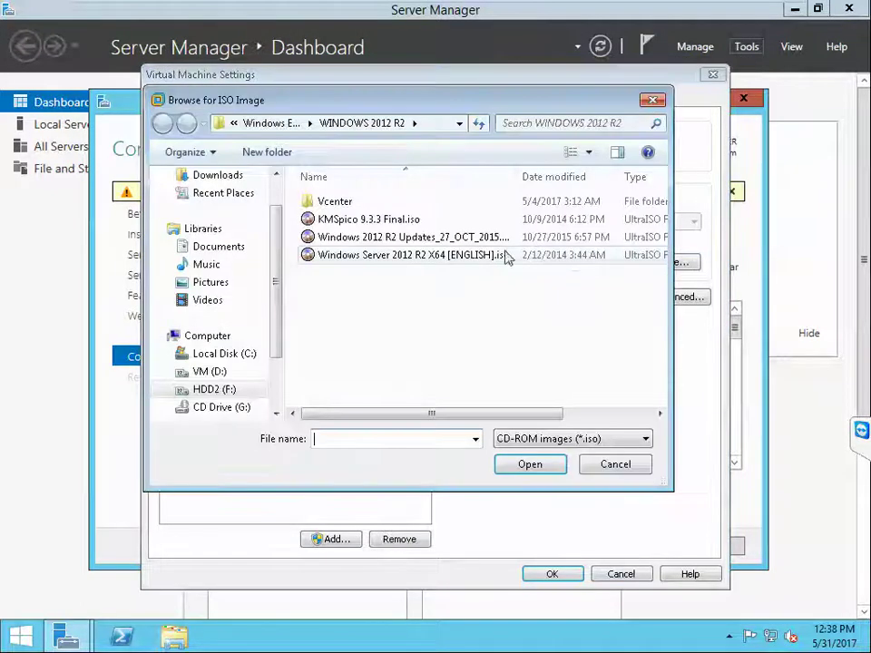
click(404, 259)
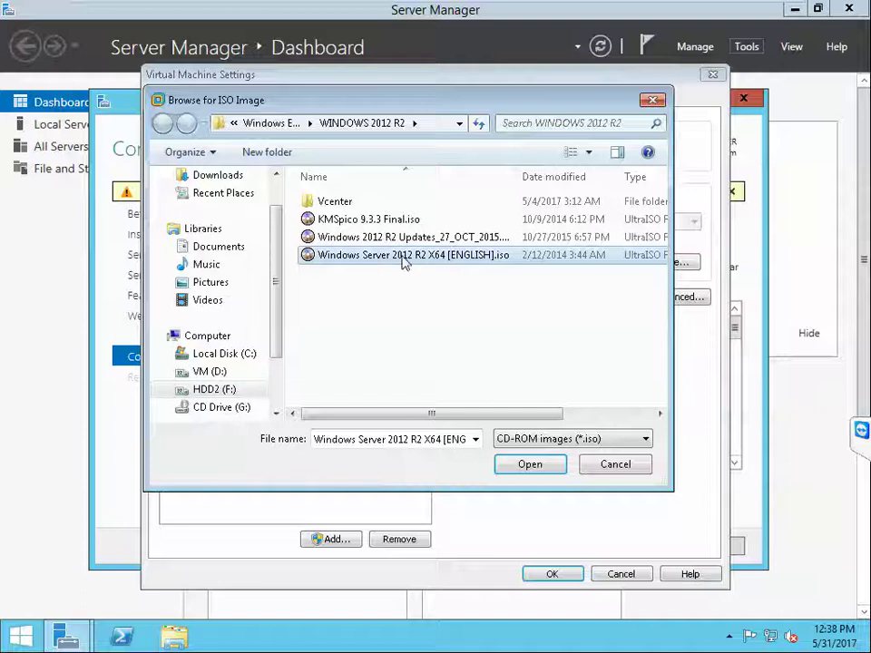
click(531, 467)
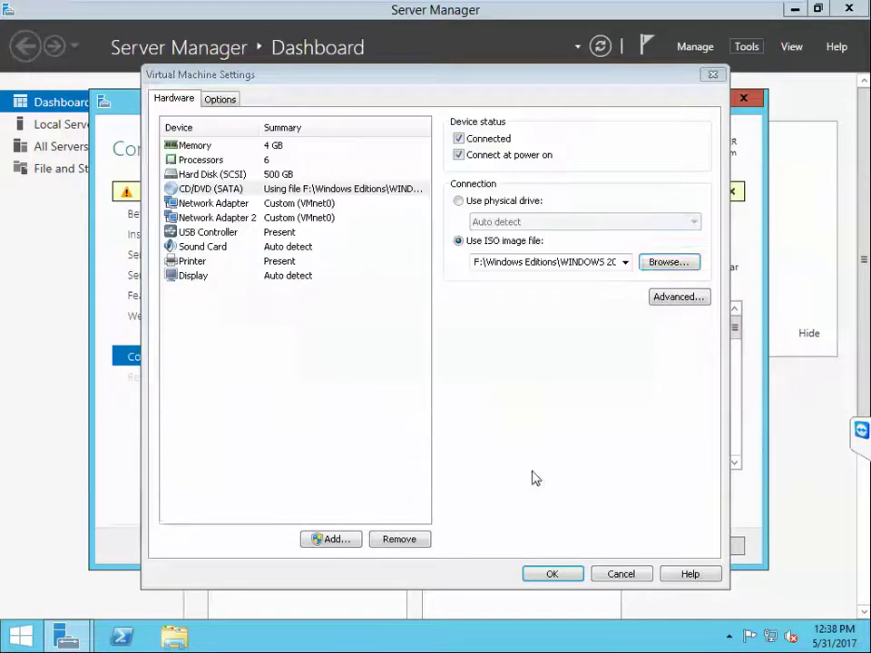
click(562, 573)
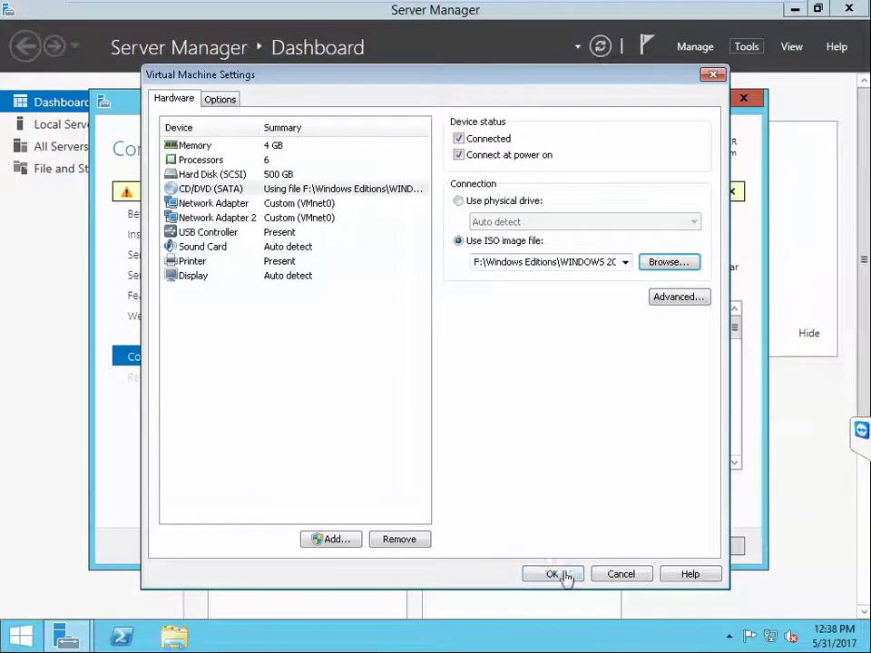
Step: Browse DVD Drive (D:) to sources\sxs and copy the path D:\sources\sxs
click(175, 639)
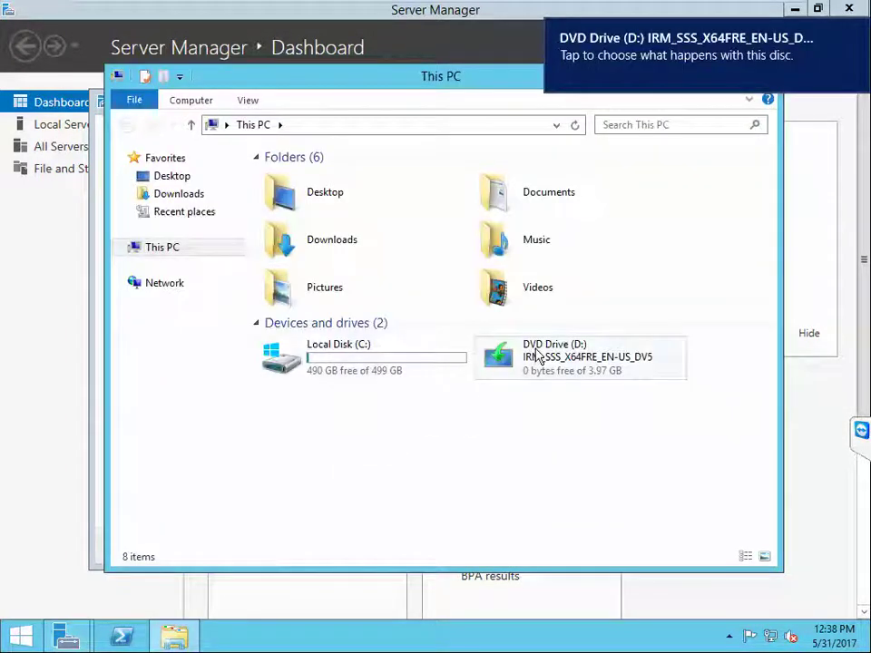
click(484, 356)
right_click(535, 354)
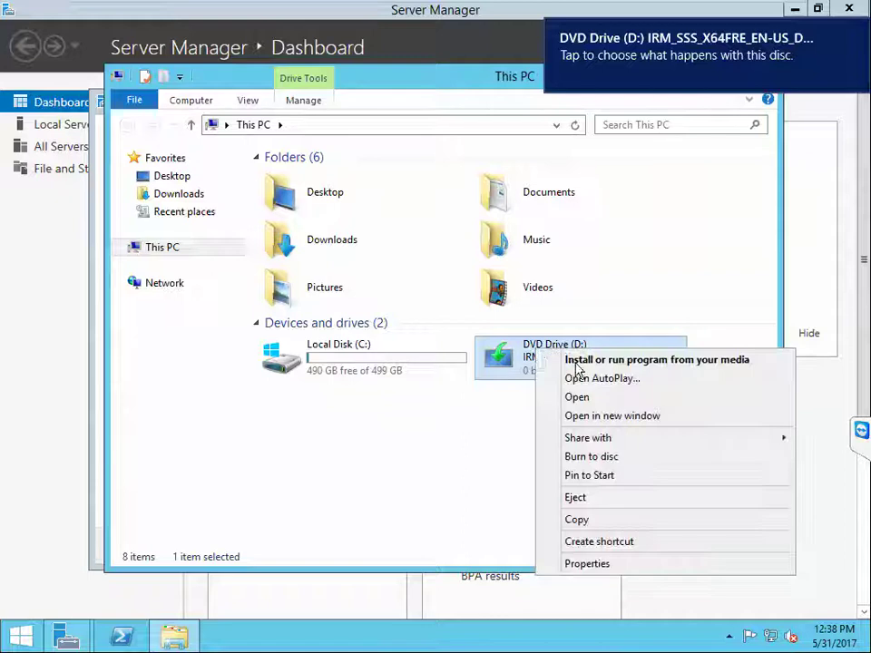
click(587, 396)
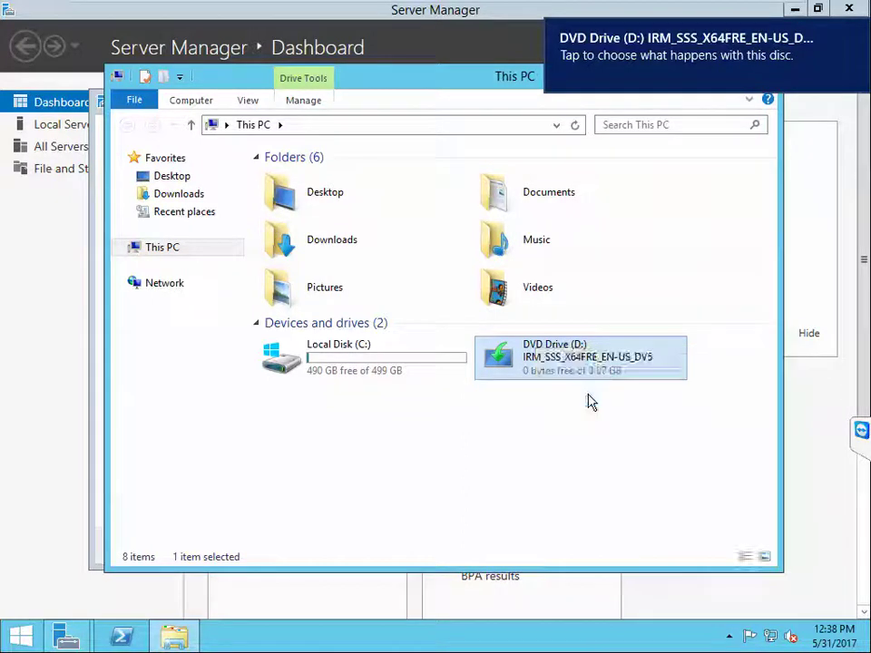
double_click(300, 239)
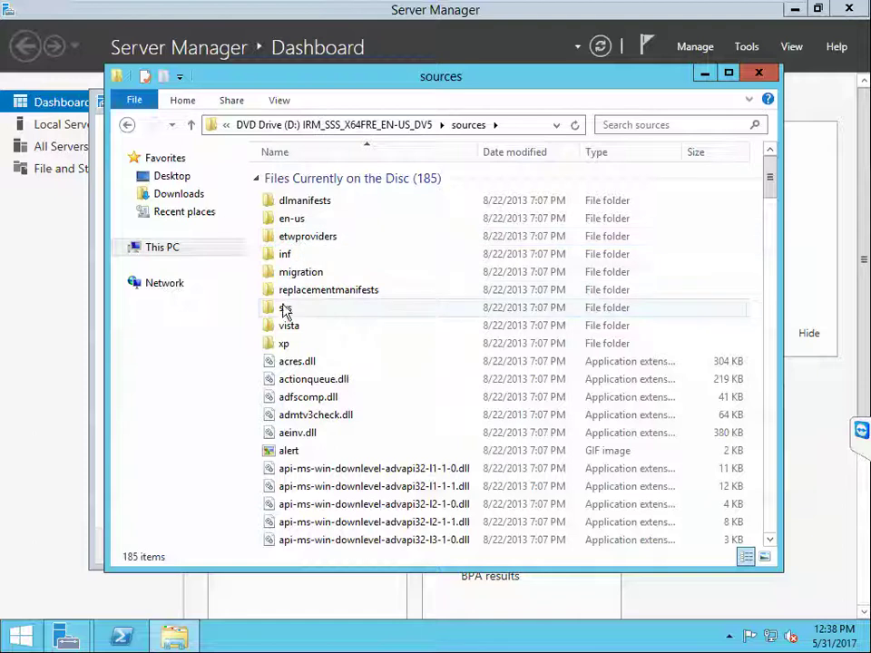
double_click(284, 308)
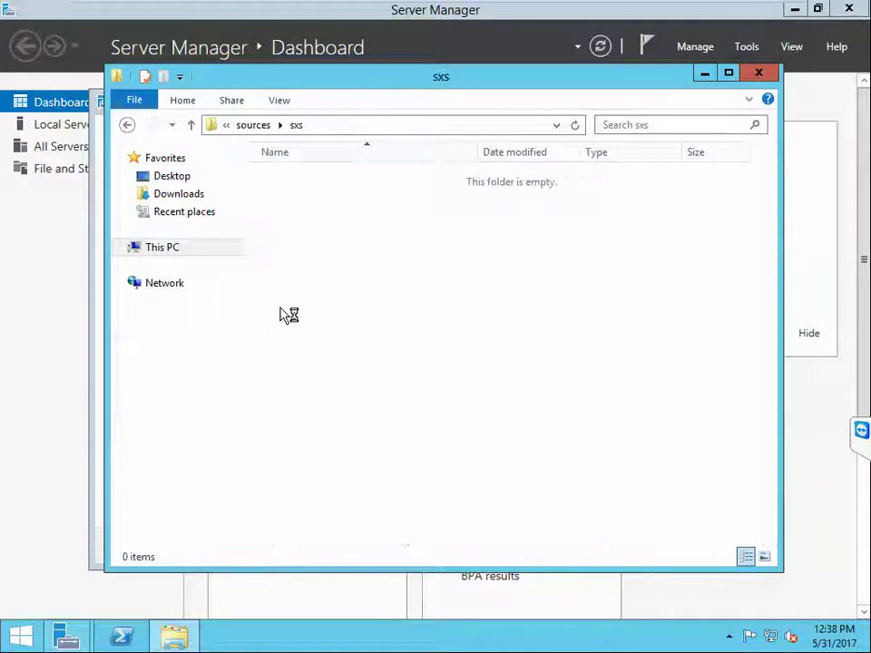
click(325, 125)
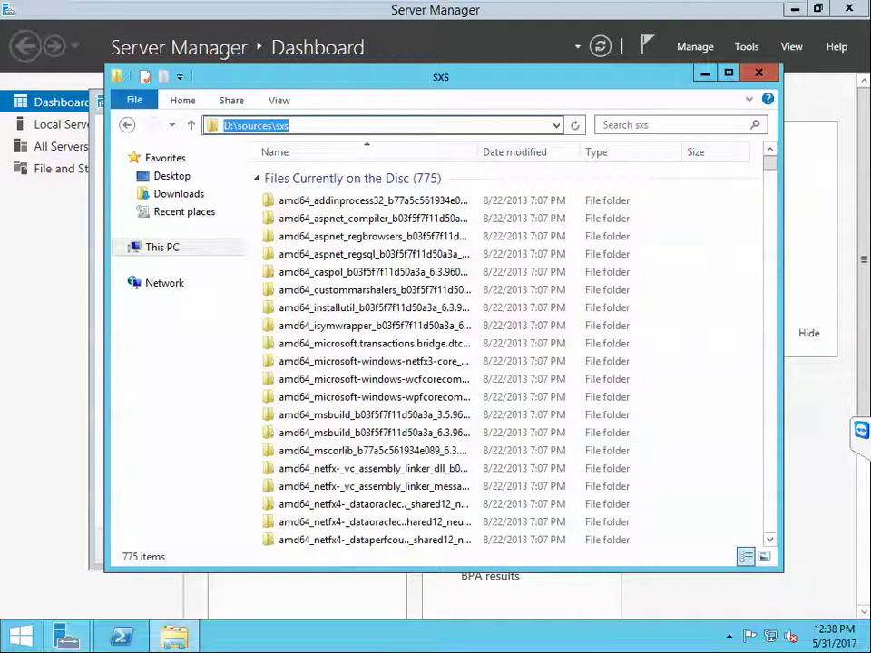
right_click(259, 129)
click(297, 177)
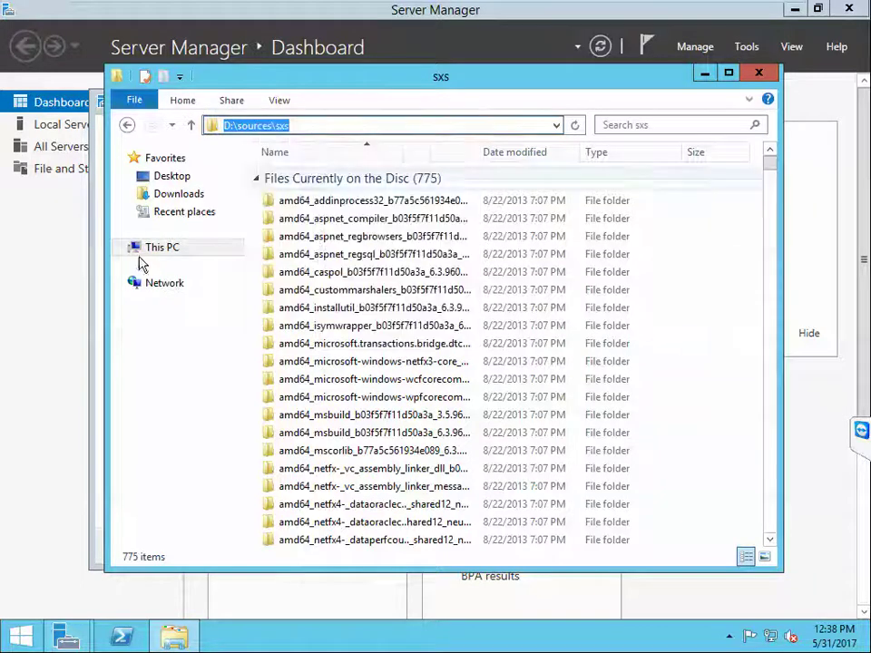
click(94, 279)
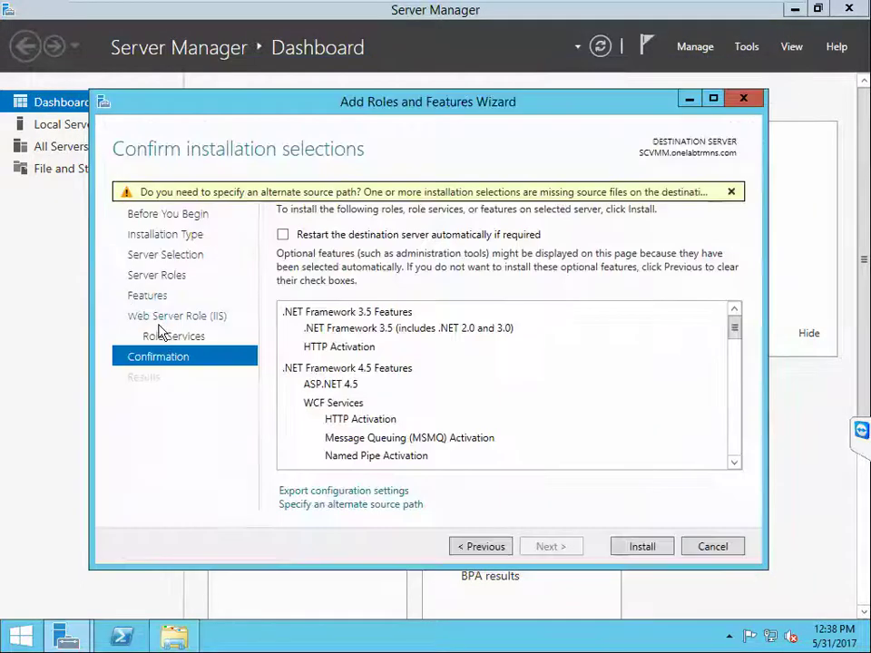
Step: Paste D:\sources\sxs as the alternate source path, confirm it, and start the installation
click(349, 506)
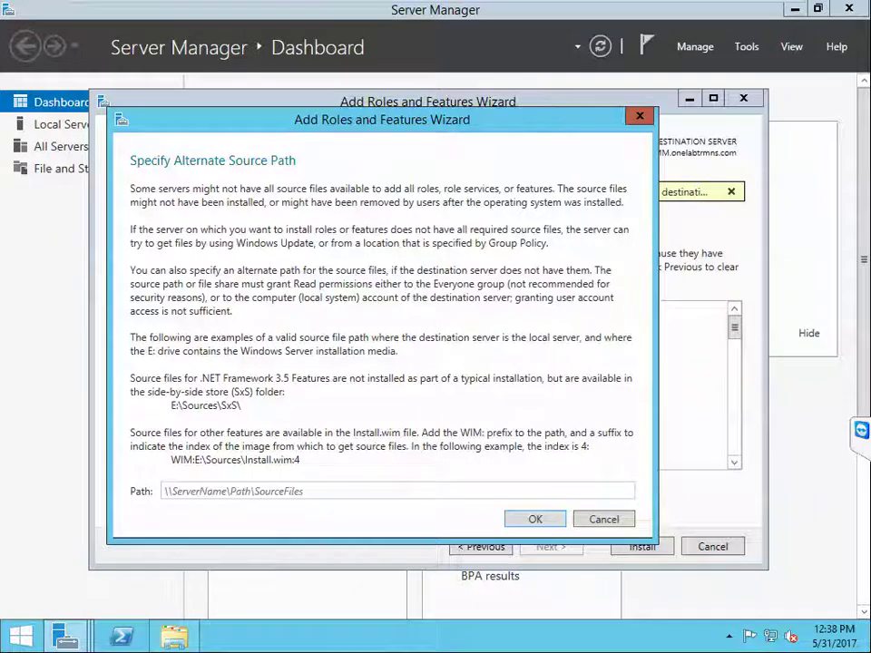
click(316, 490)
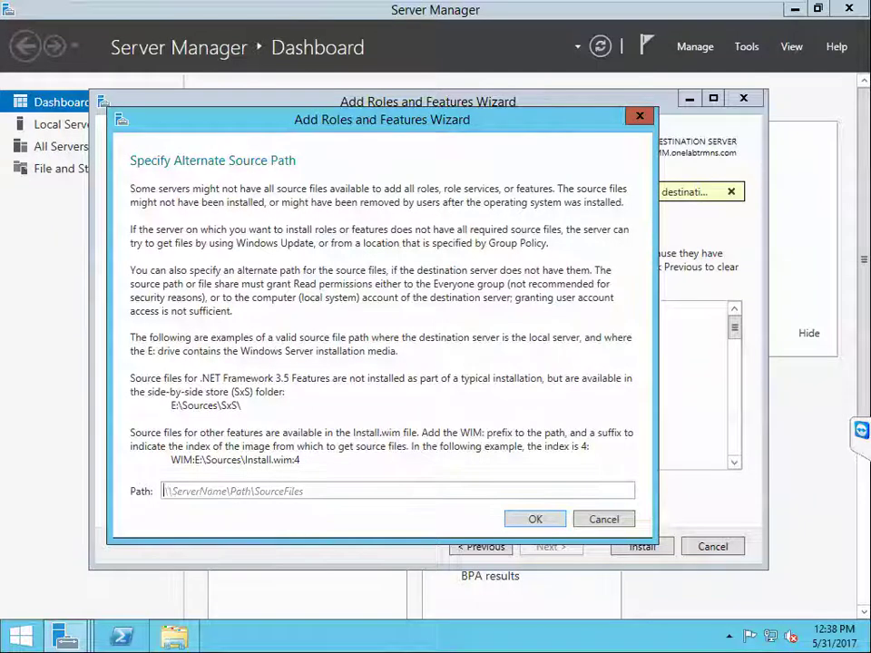
right_click(219, 495)
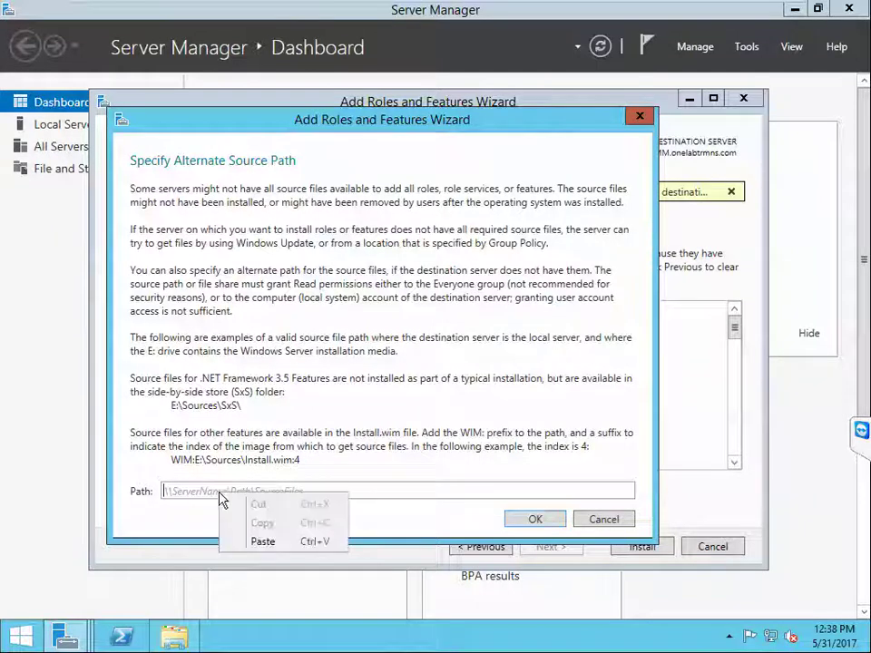
click(262, 542)
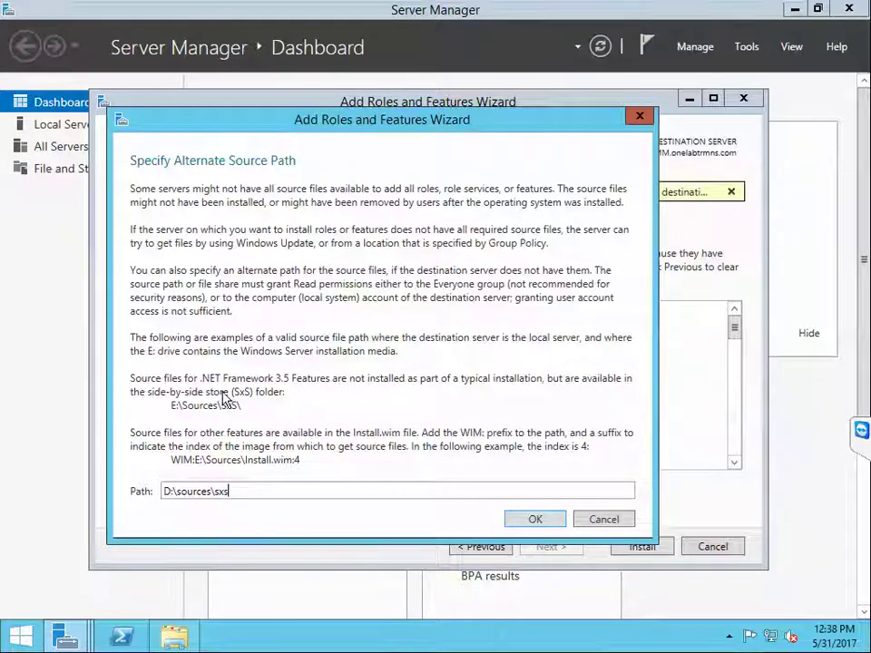
click(529, 519)
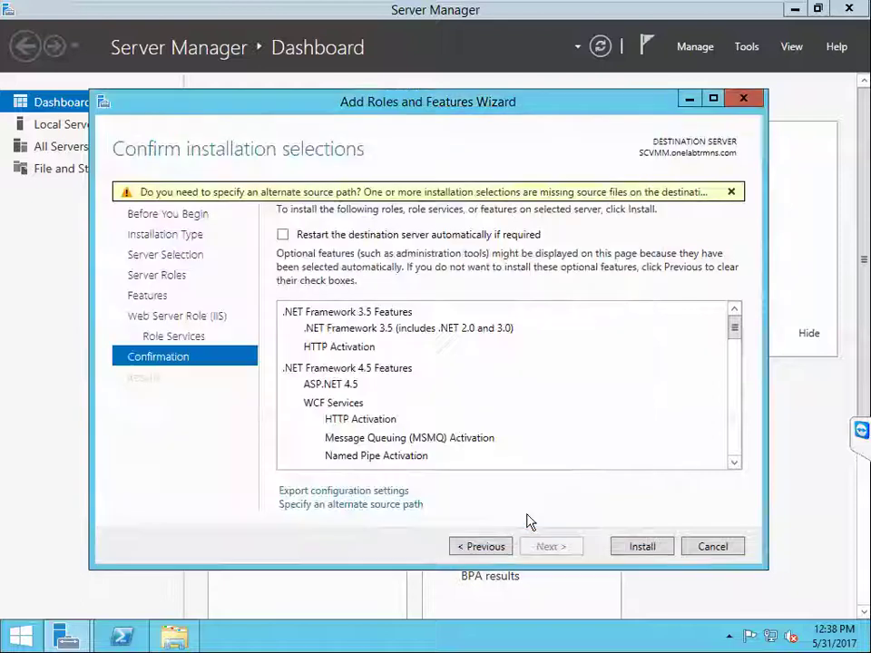
click(640, 546)
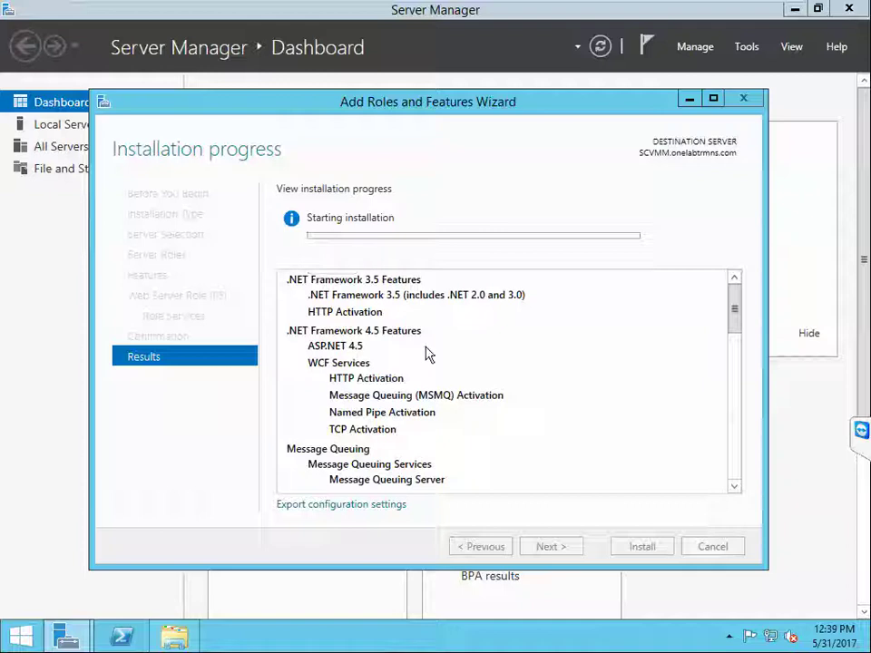
Step: Exit full screen, close the wizard after the successful install, and close the sxs folder window
mouse_move(285, 5)
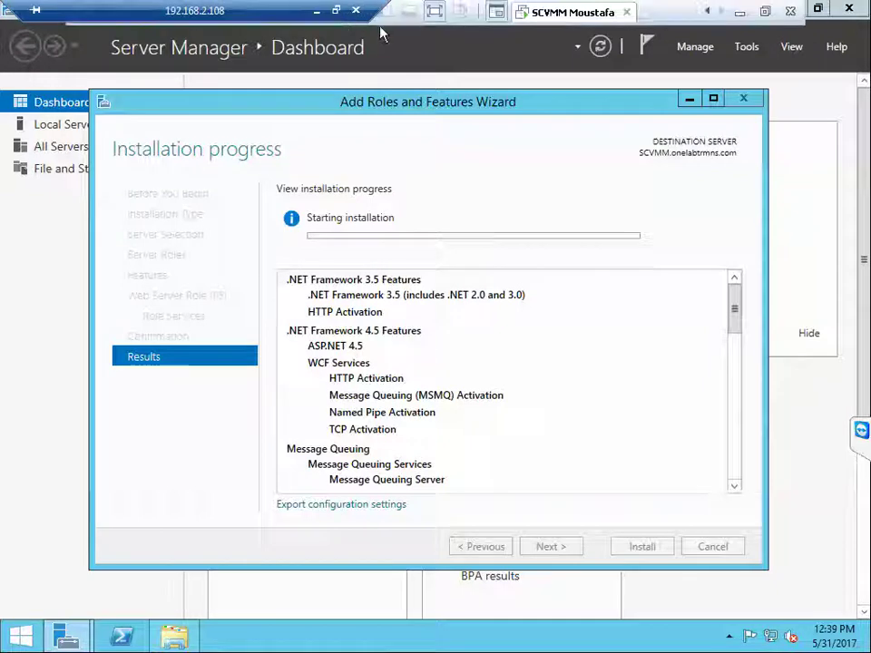
click(335, 11)
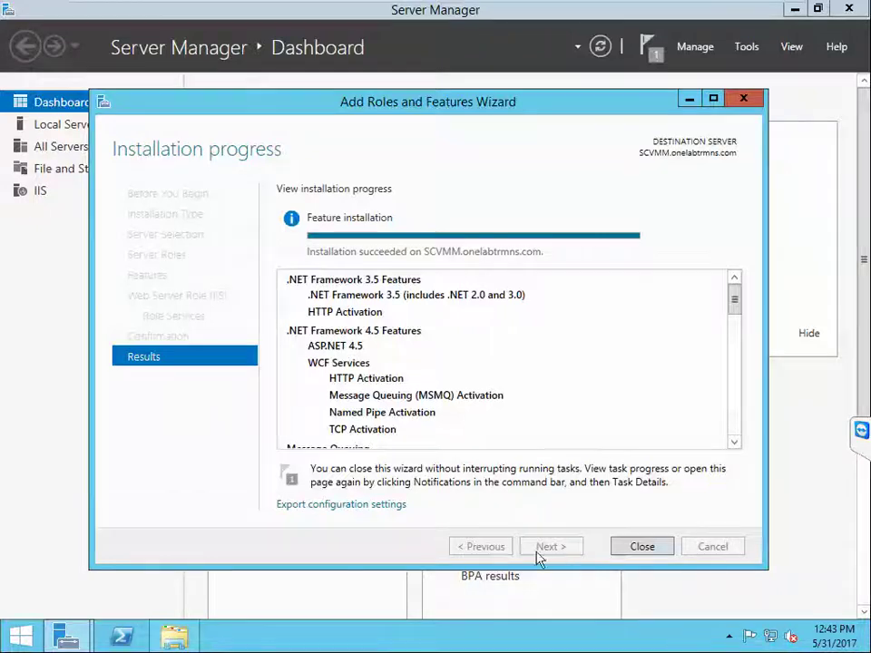
click(636, 551)
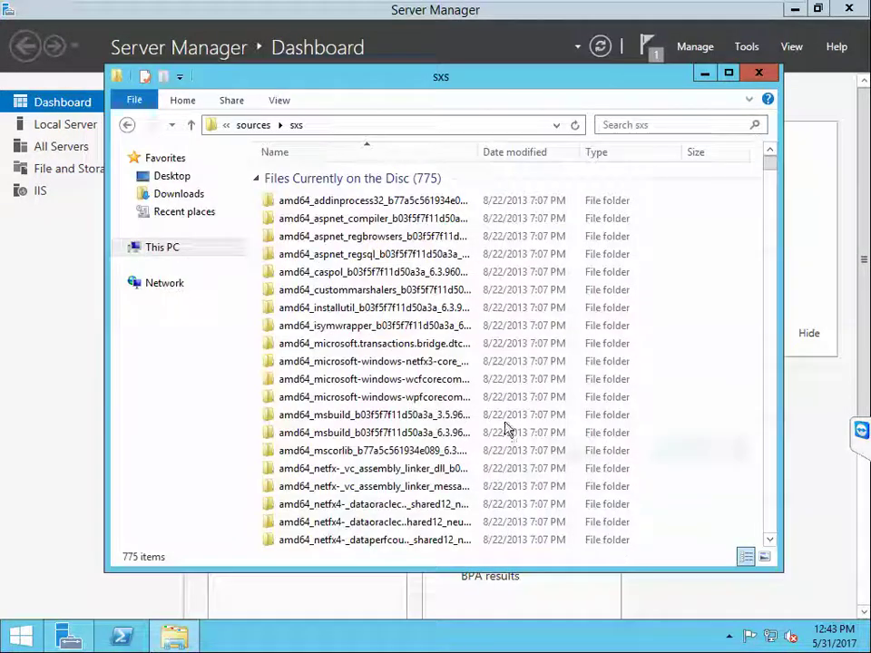
click(756, 72)
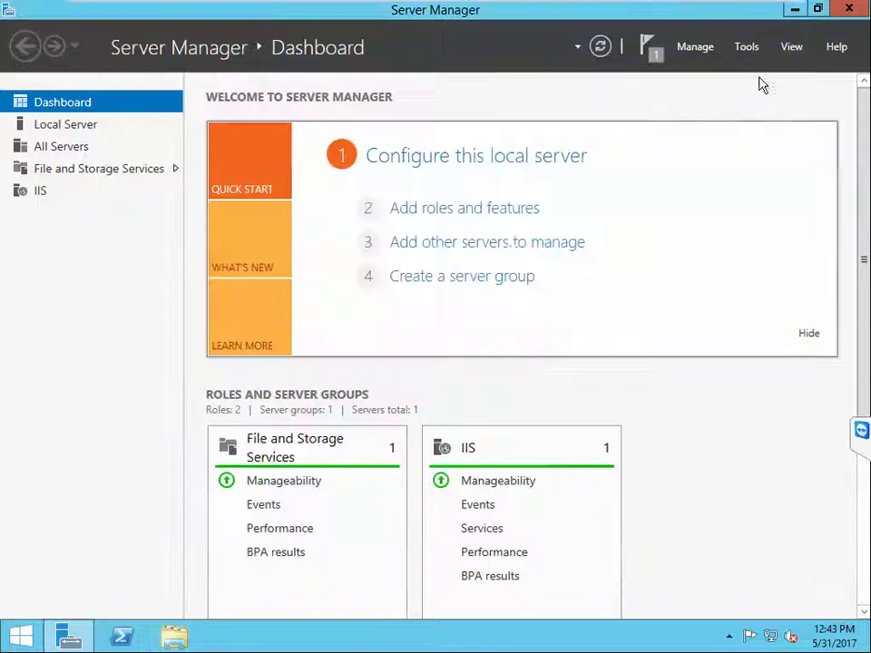
Step: Minimize the nested Server Manager session and show the remote Windows 7 desktop in a restored window
mouse_move(670, 8)
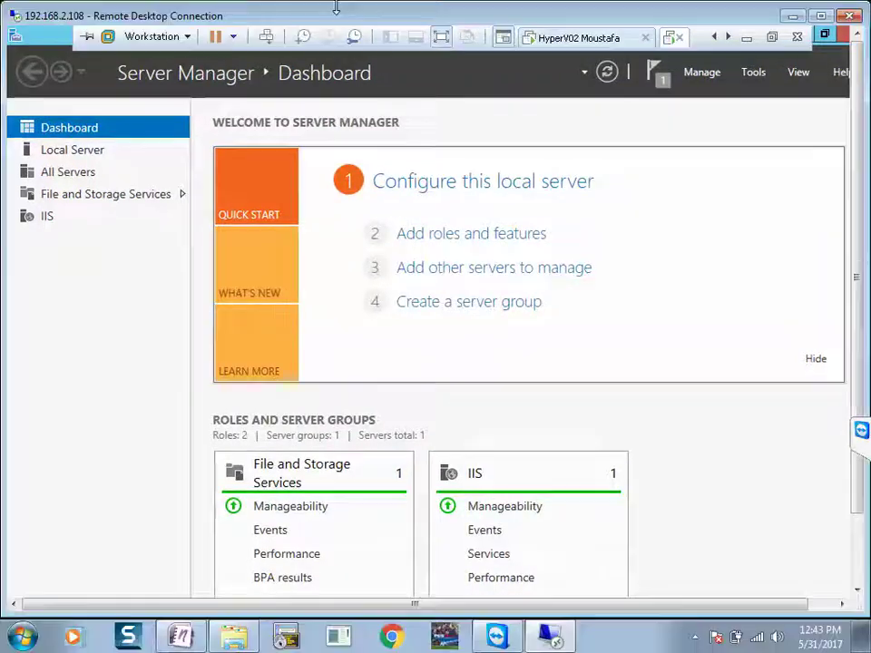
click(337, 9)
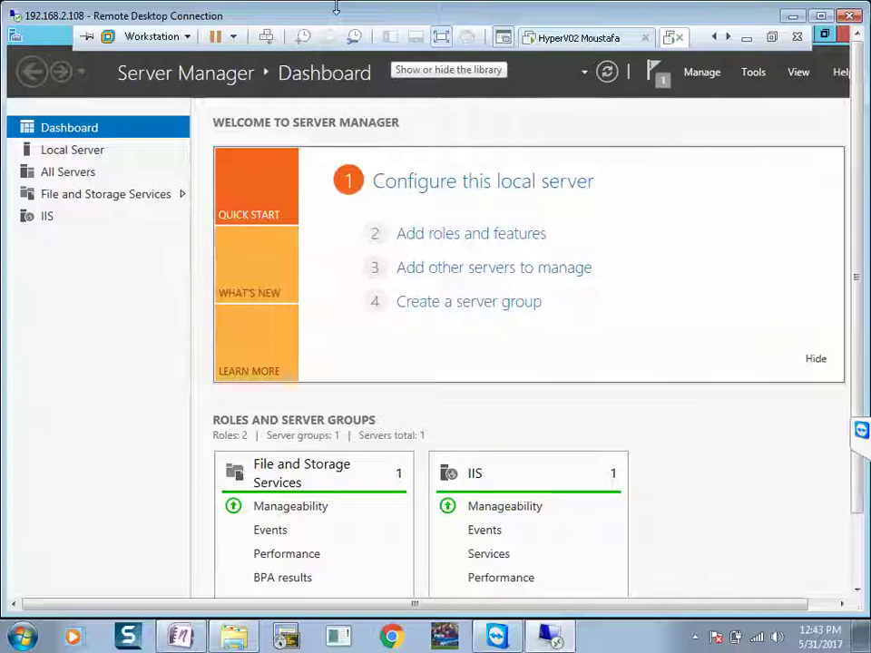
click(819, 15)
click(739, 13)
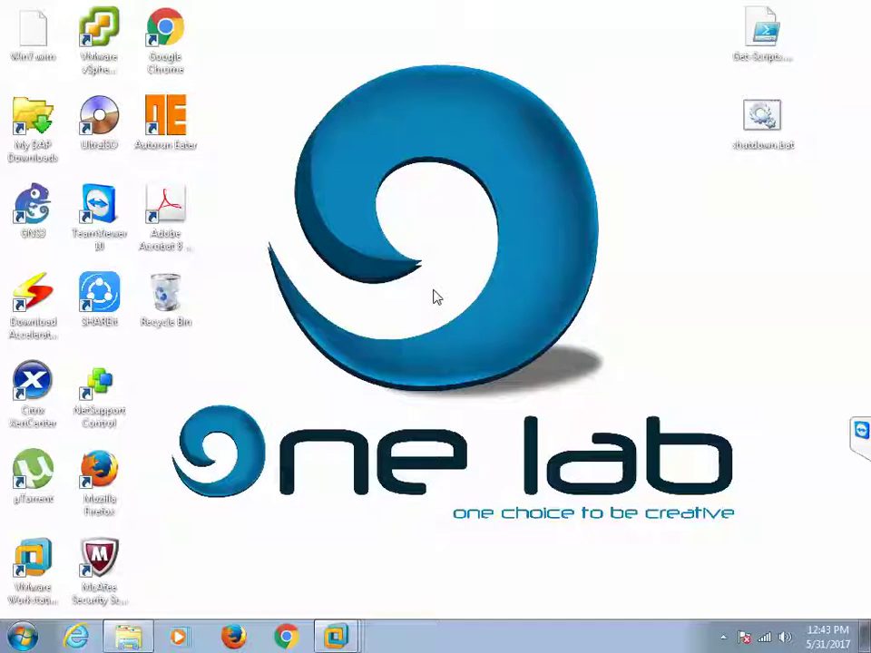
mouse_move(307, 9)
click(337, 11)
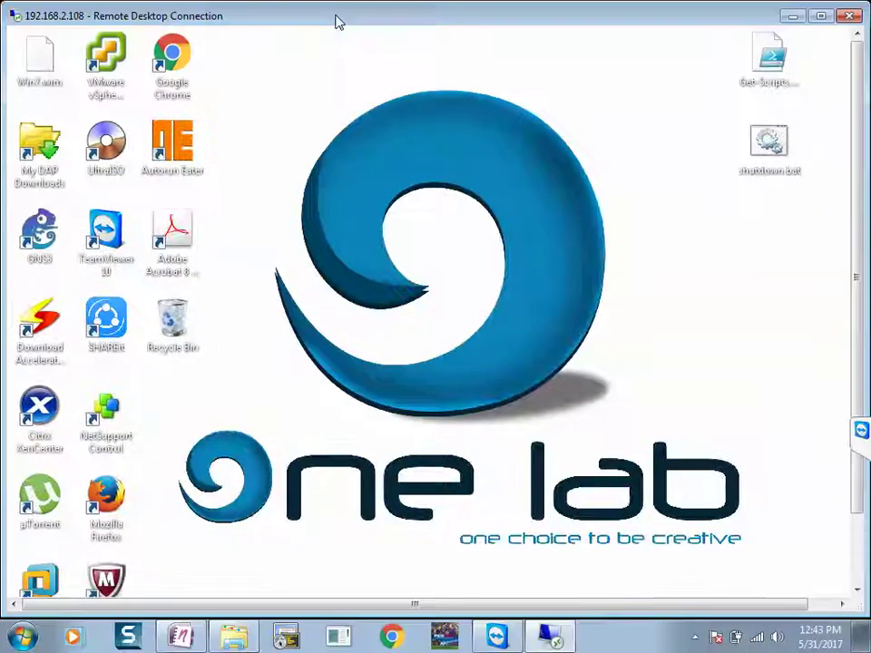